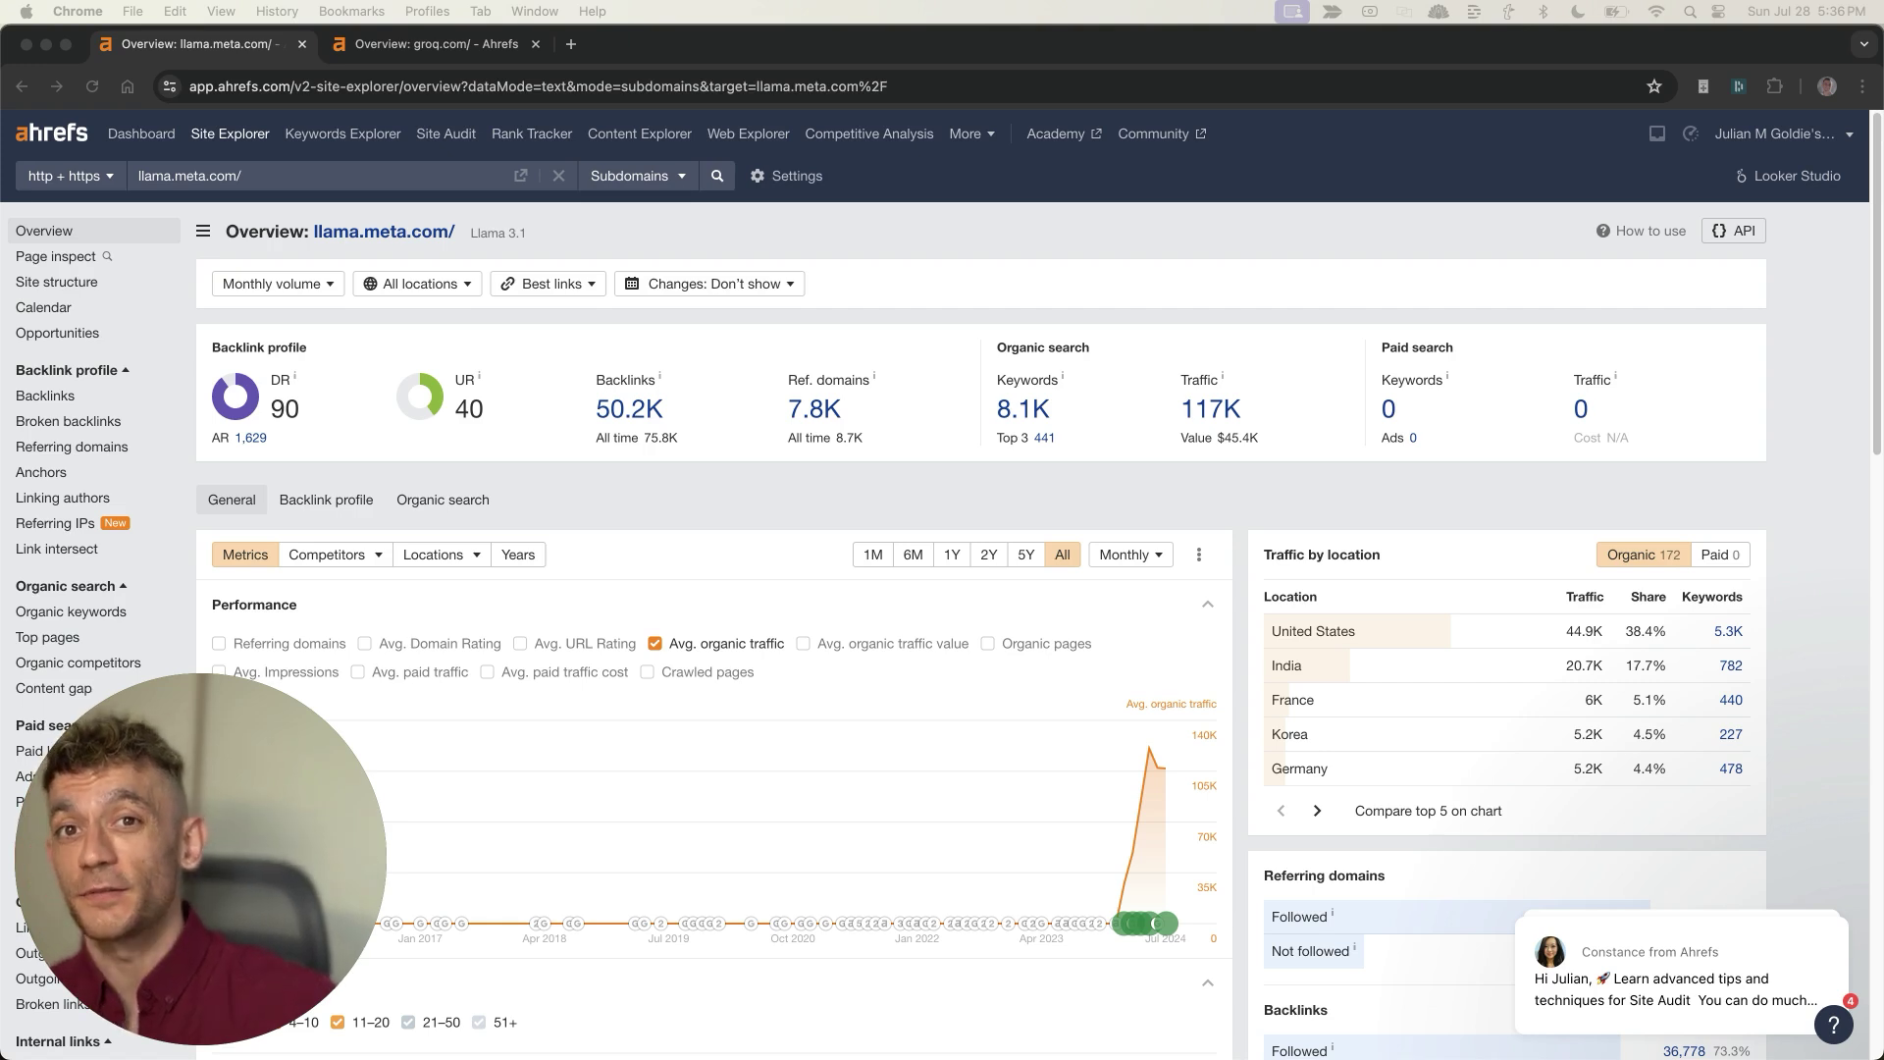
Check llama.meta.com's 117K organic traffic in the Ahrefs site overview
click(833, 278)
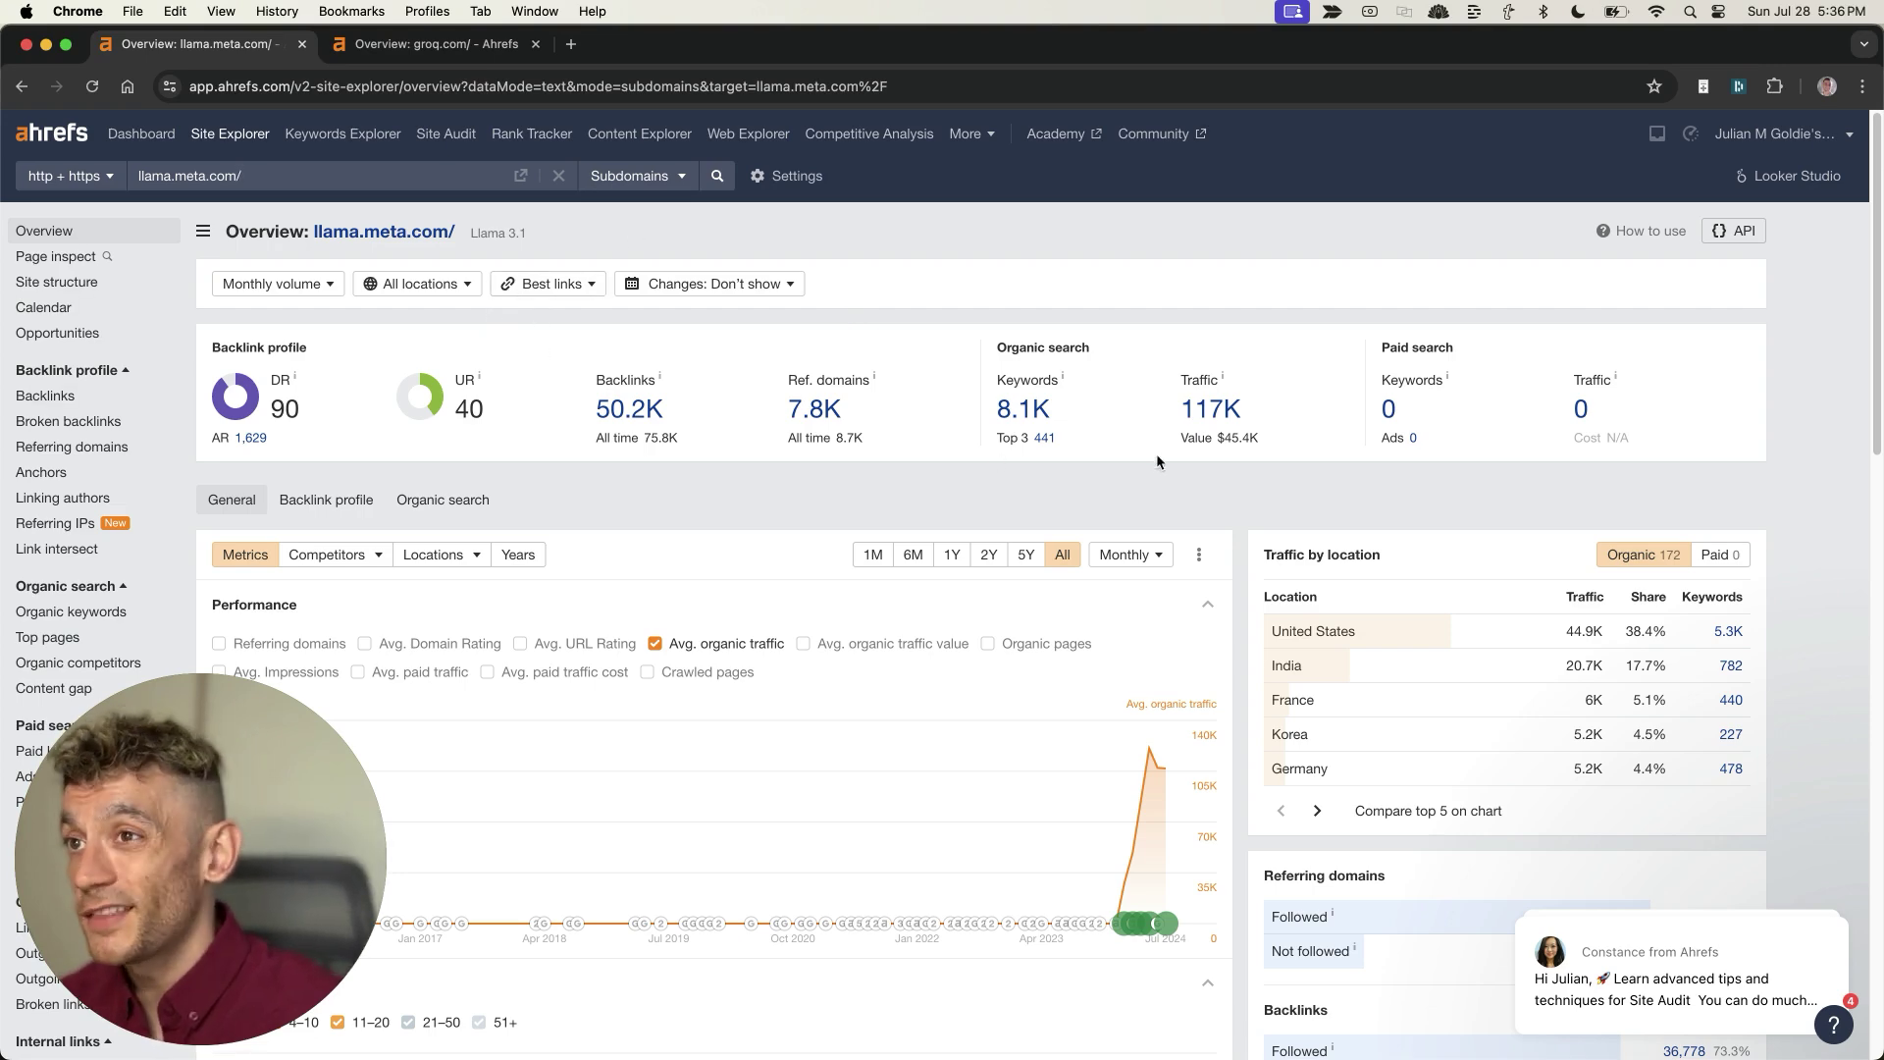
drag(1180, 393, 1199, 342)
click(1156, 378)
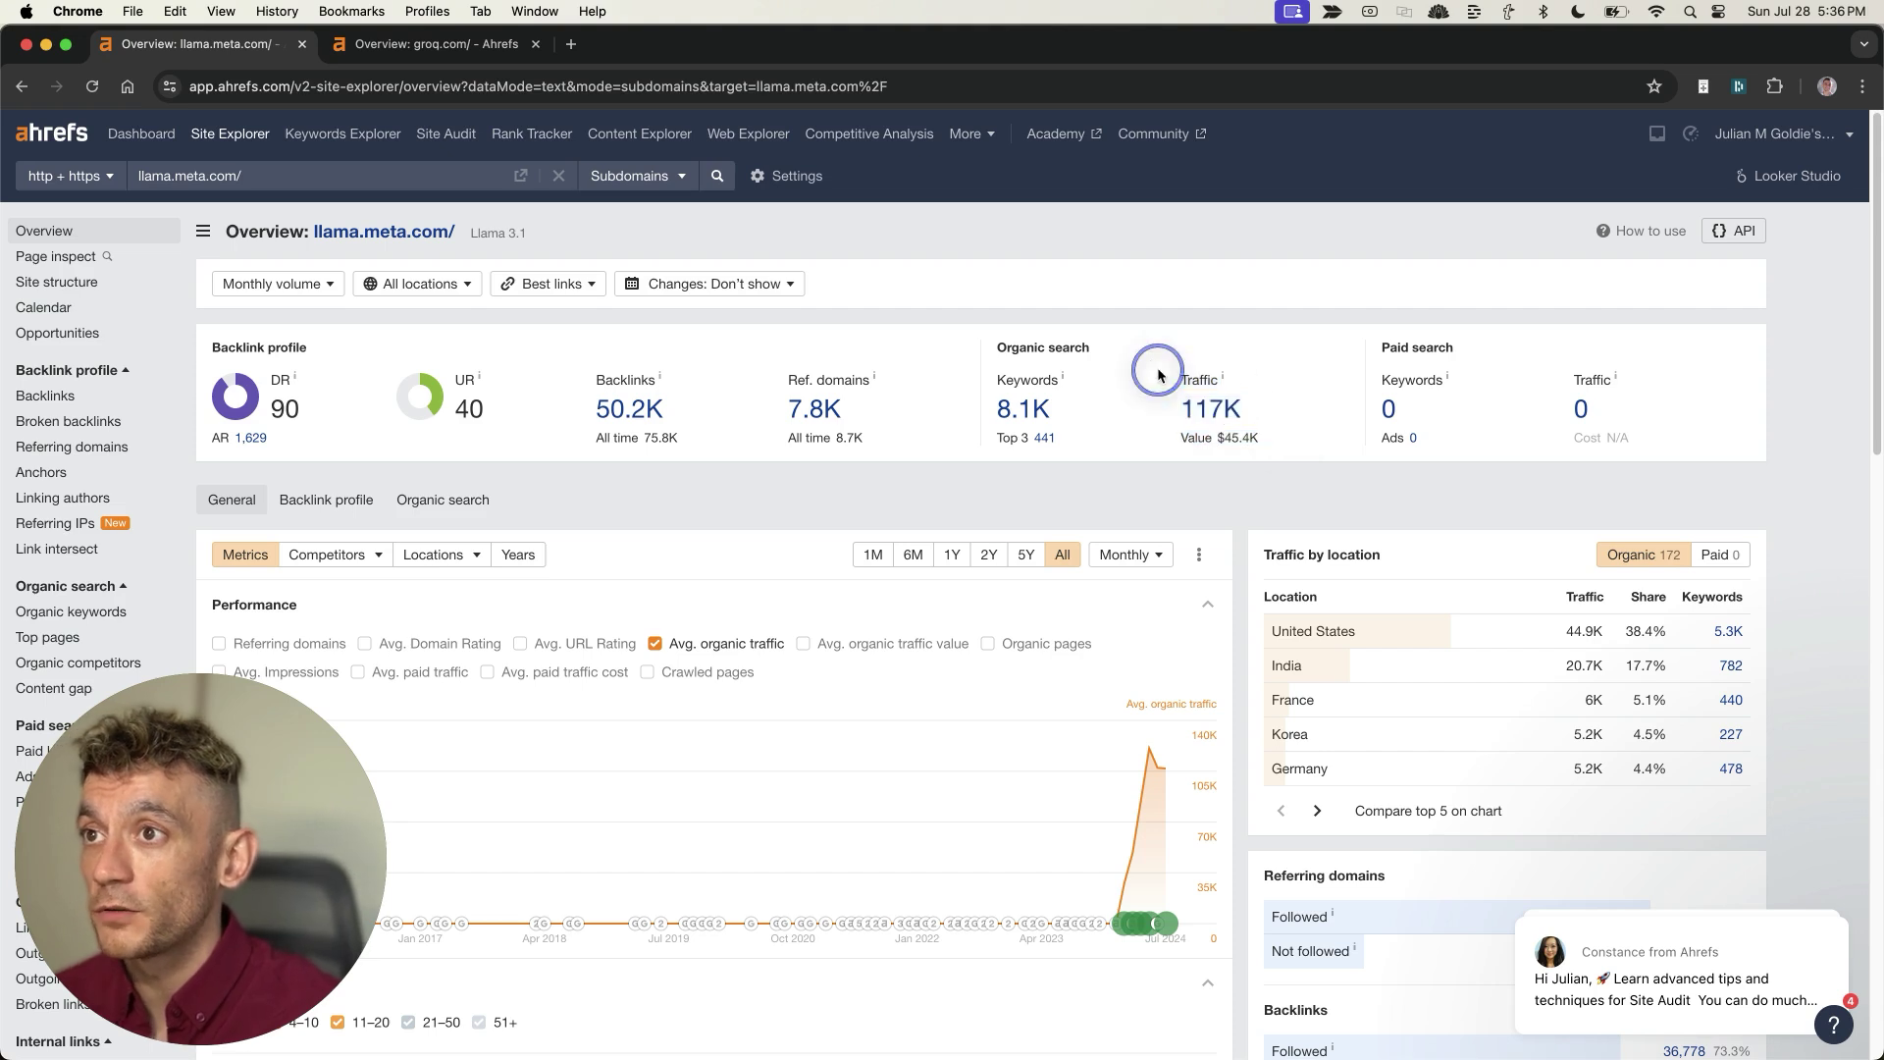
Compare groq.com's 28.3K organic traffic, then switch to the 'seo training korea' Google results
click(438, 41)
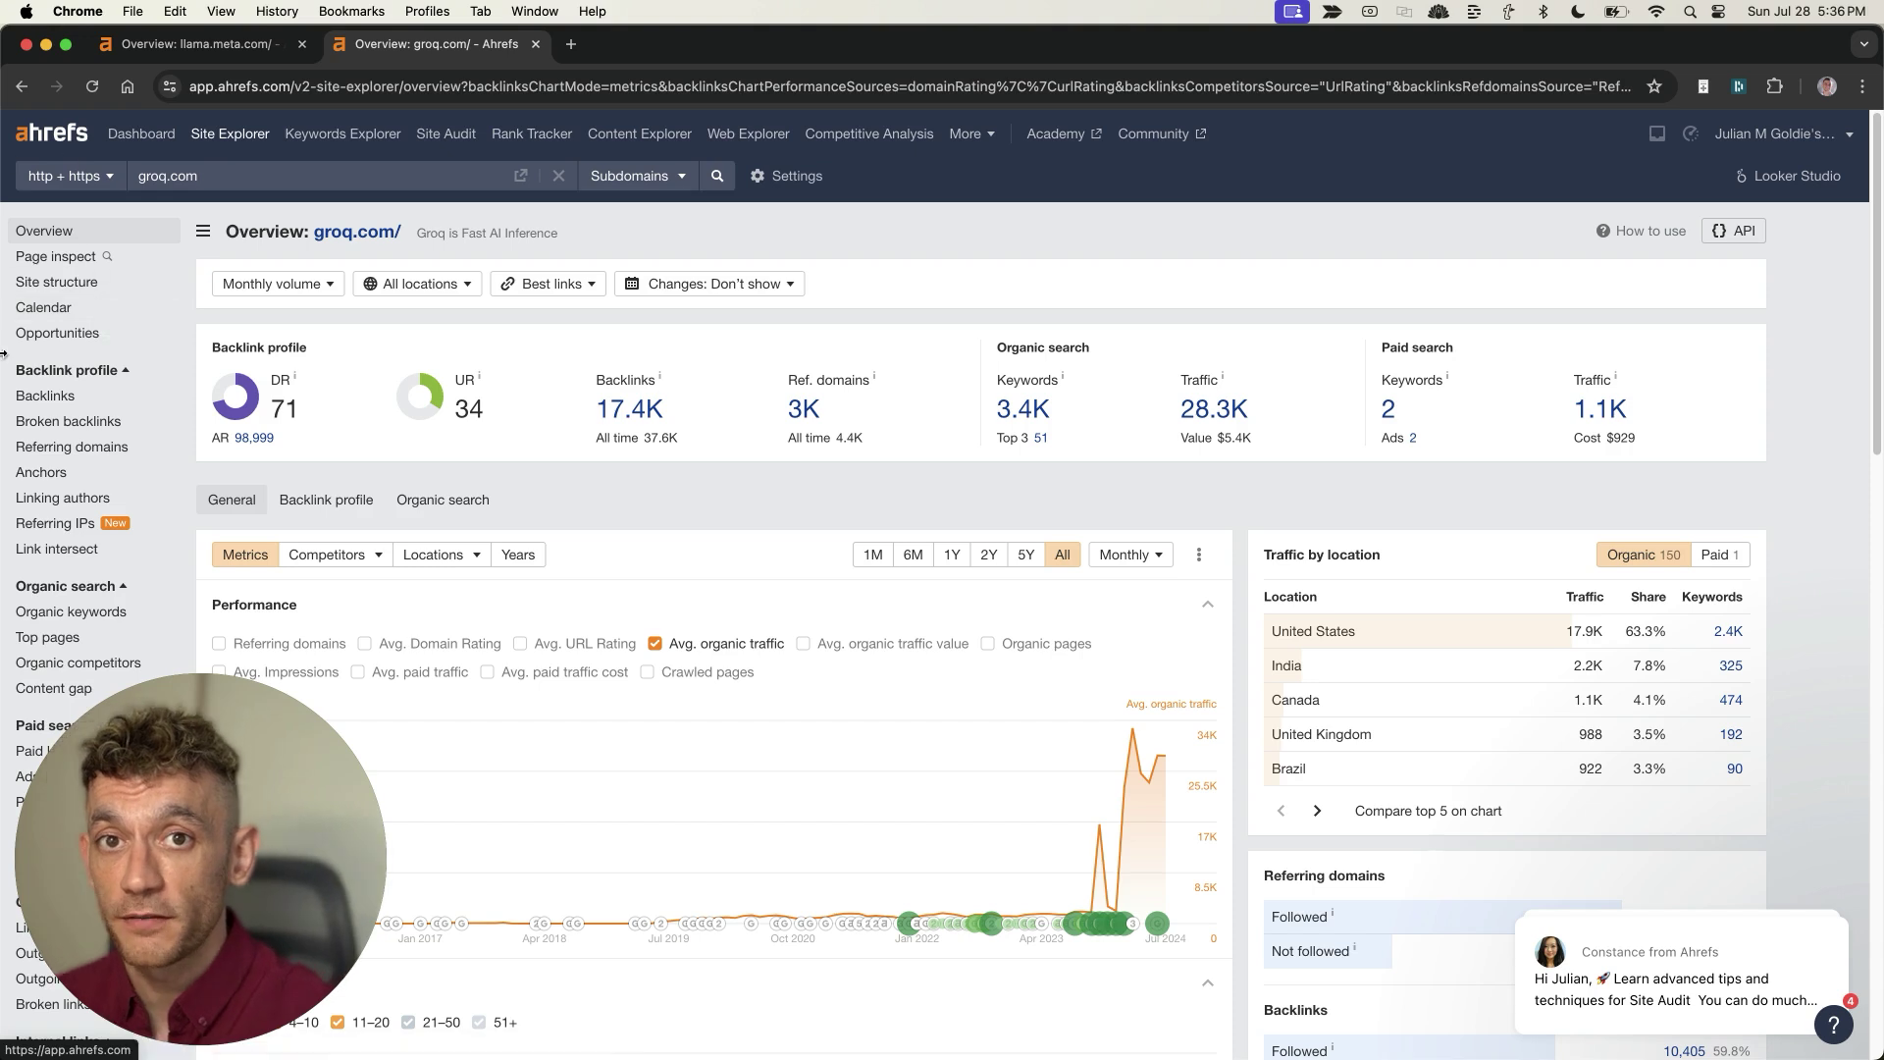
drag(1184, 377, 1286, 412)
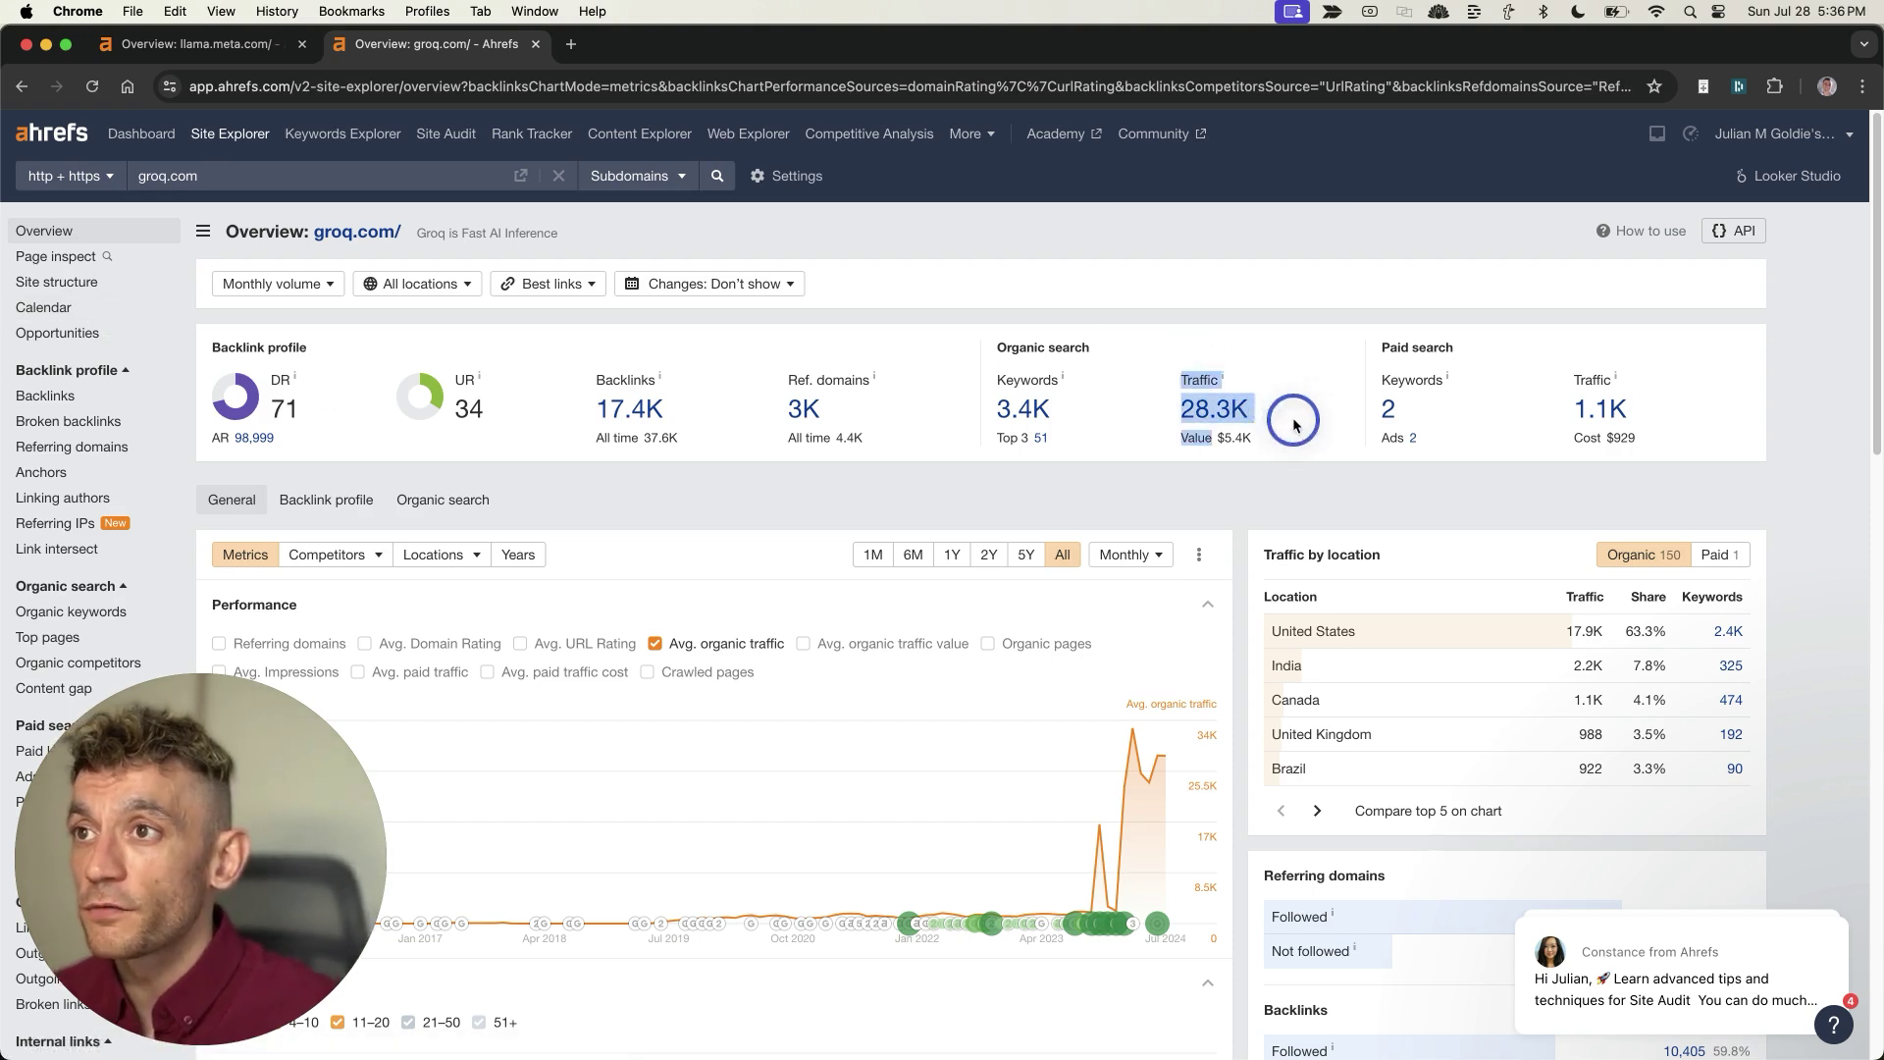
click(1286, 414)
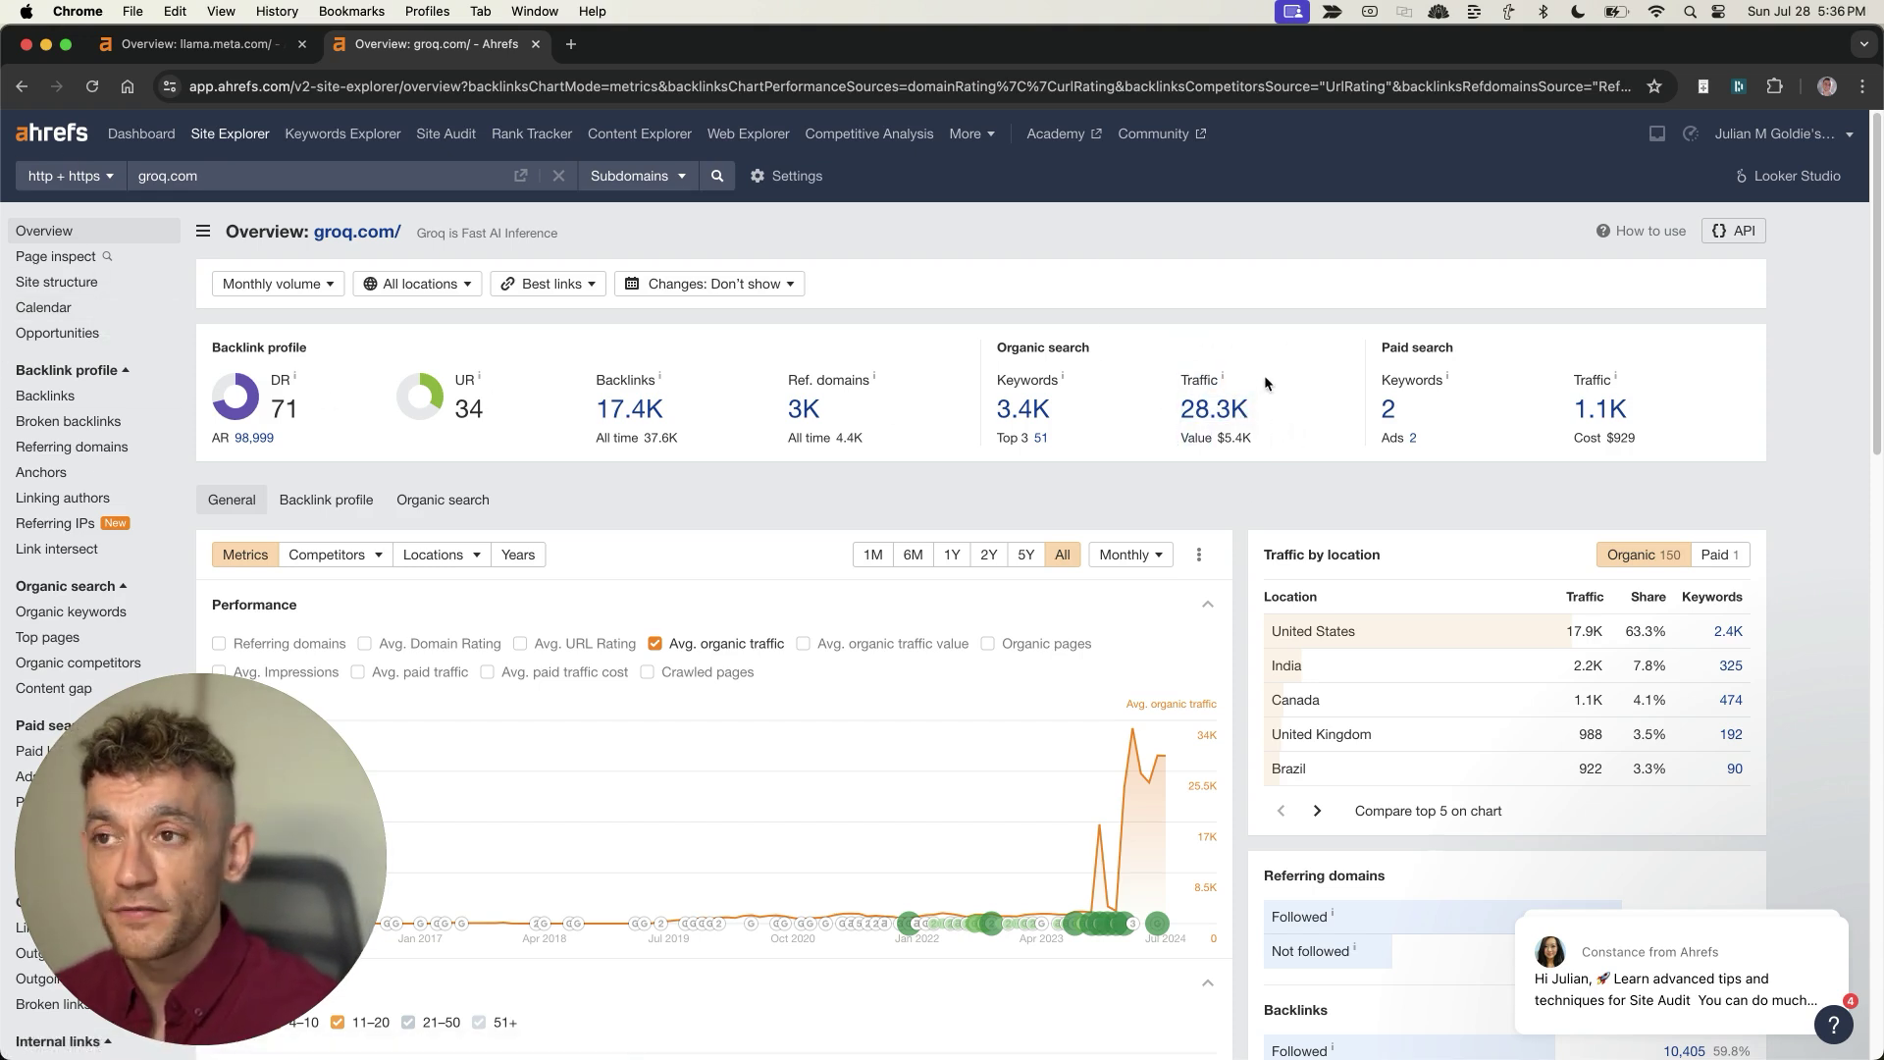
key(super+grave)
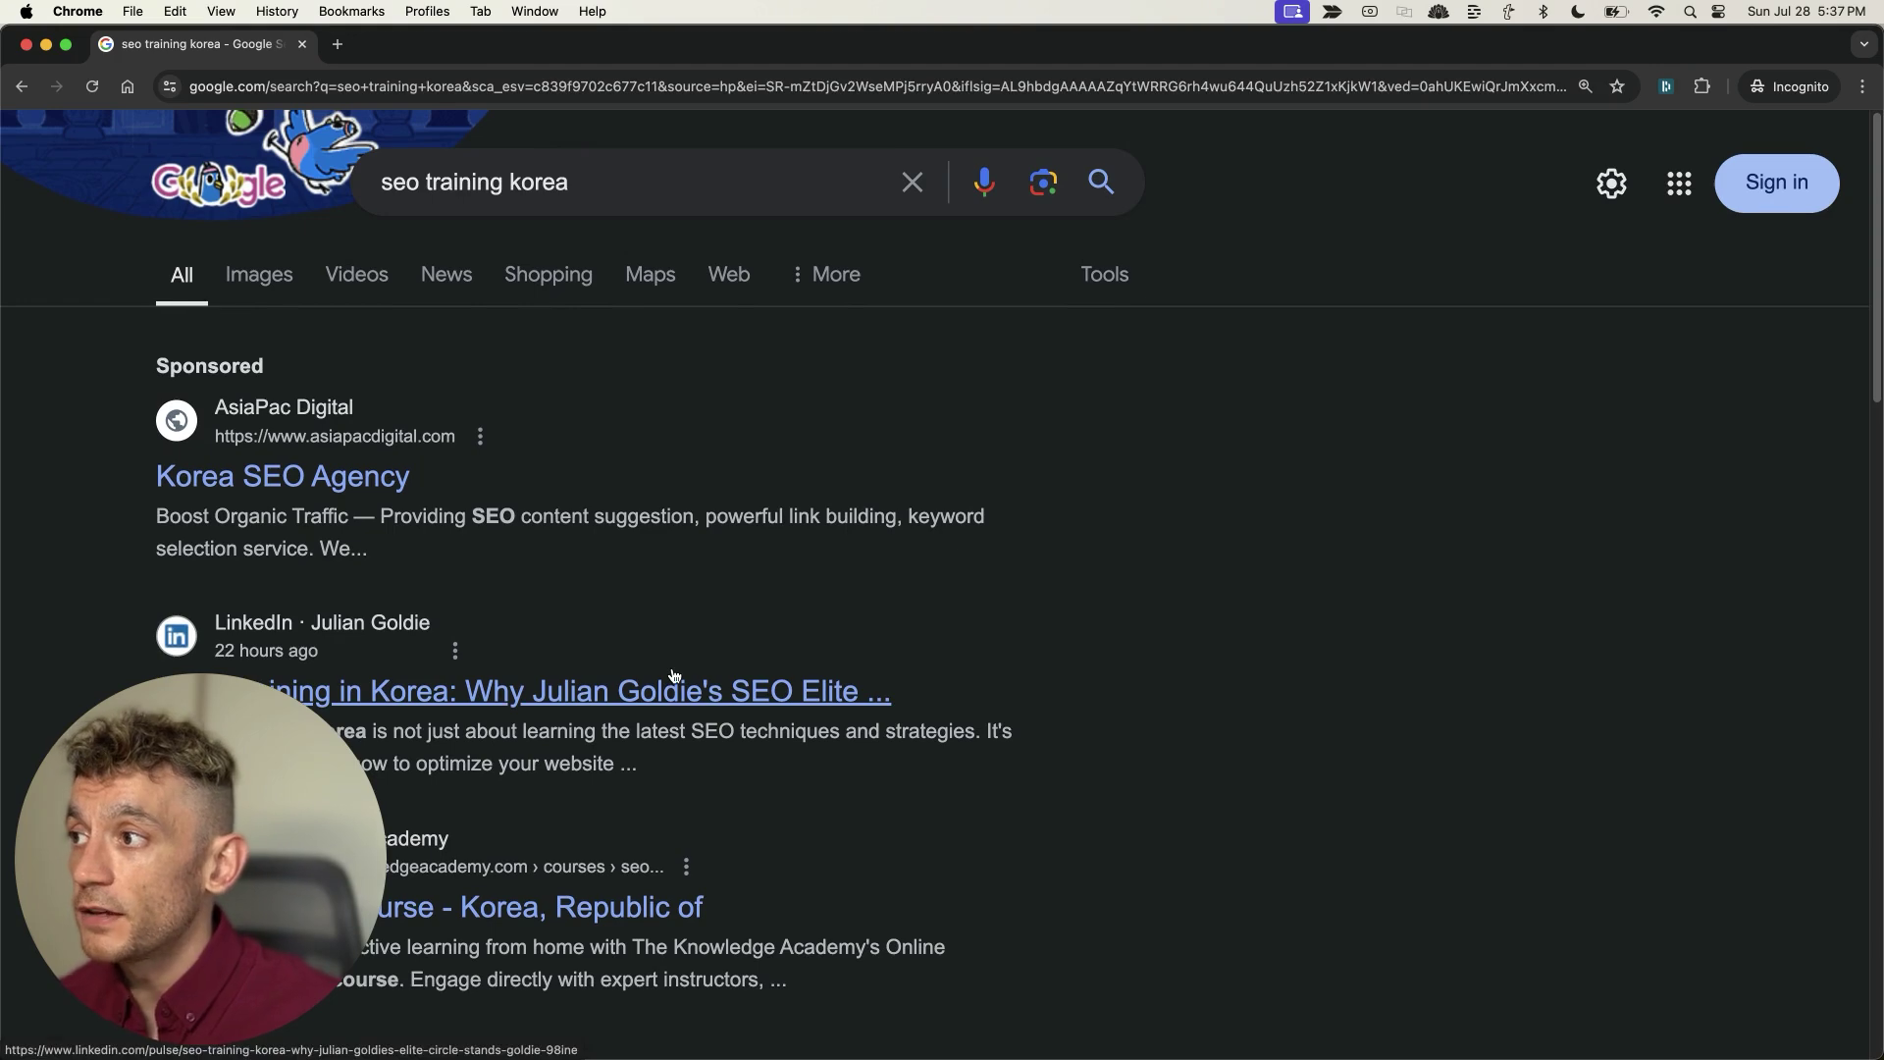
Open the LinkedIn article on SEO training in Korea from the results in a new tab
scroll(658, 609, down, 1)
scroll(490, 294, up, 1)
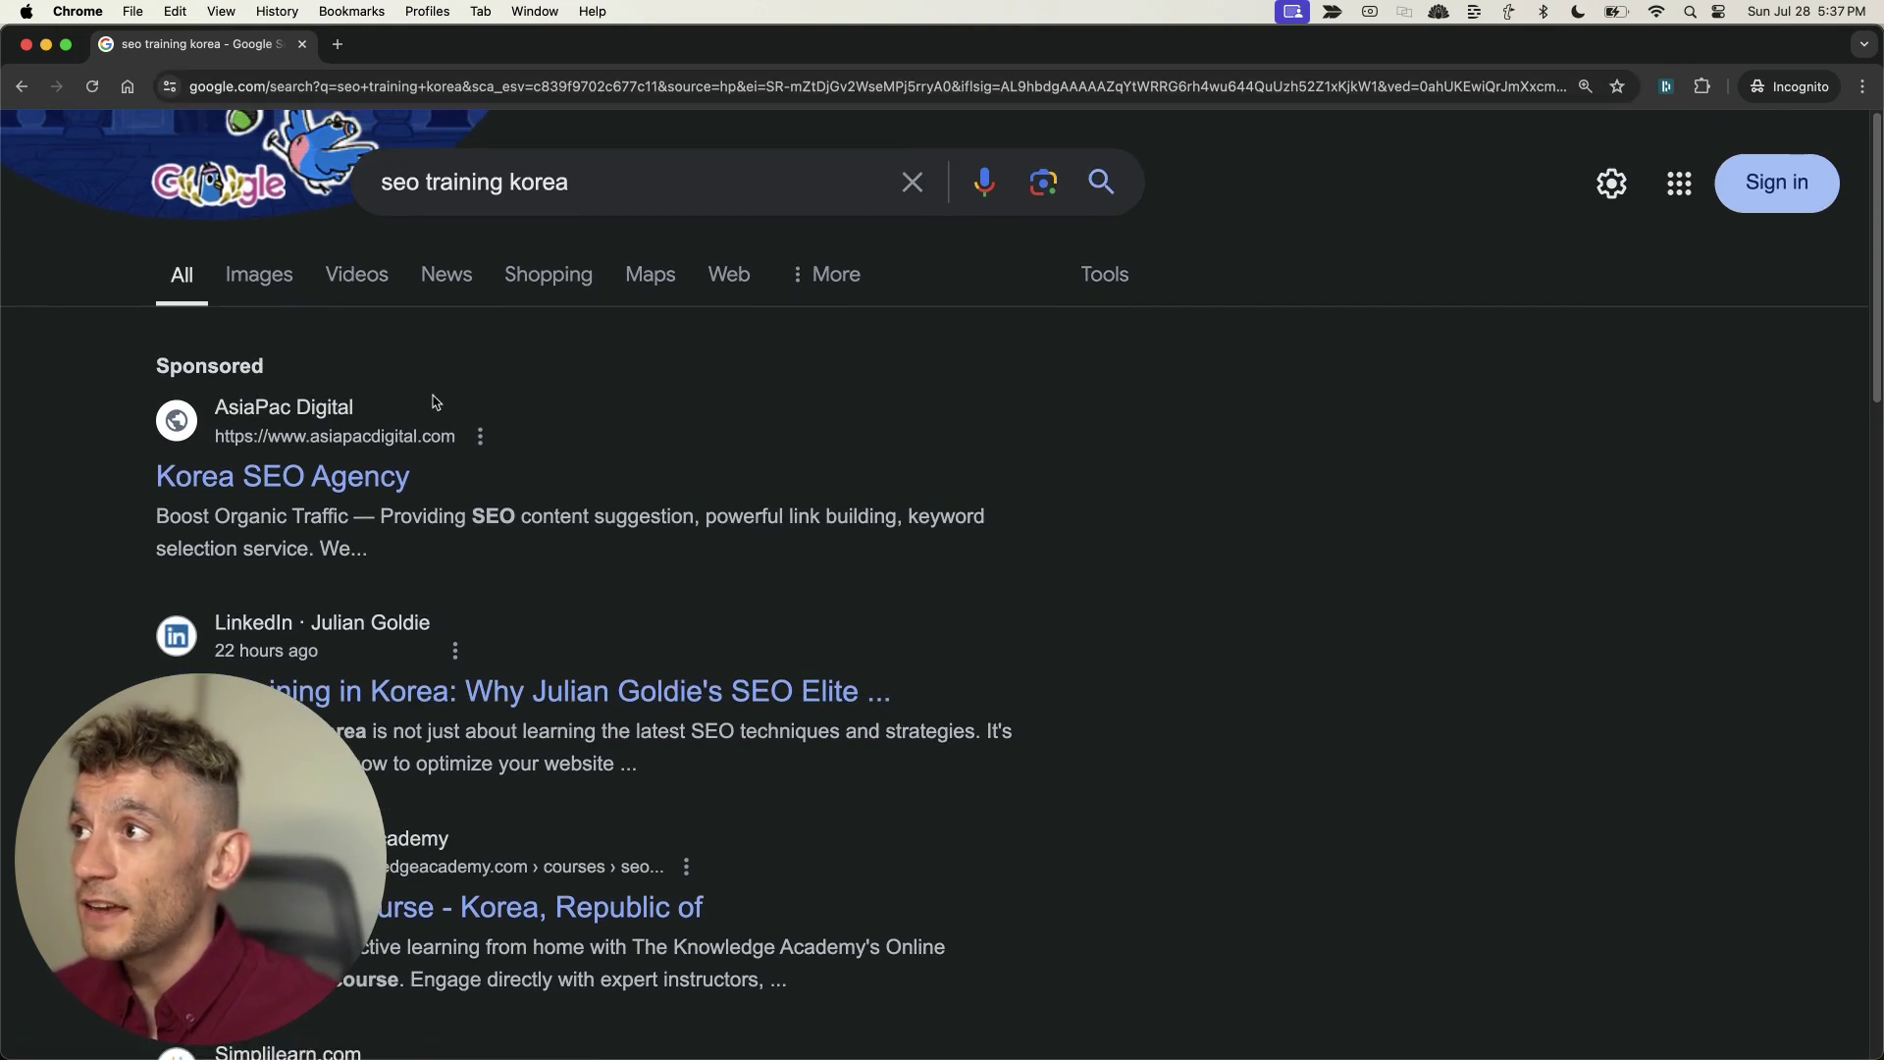
scroll(435, 402, down, 3)
drag(208, 336, 655, 486)
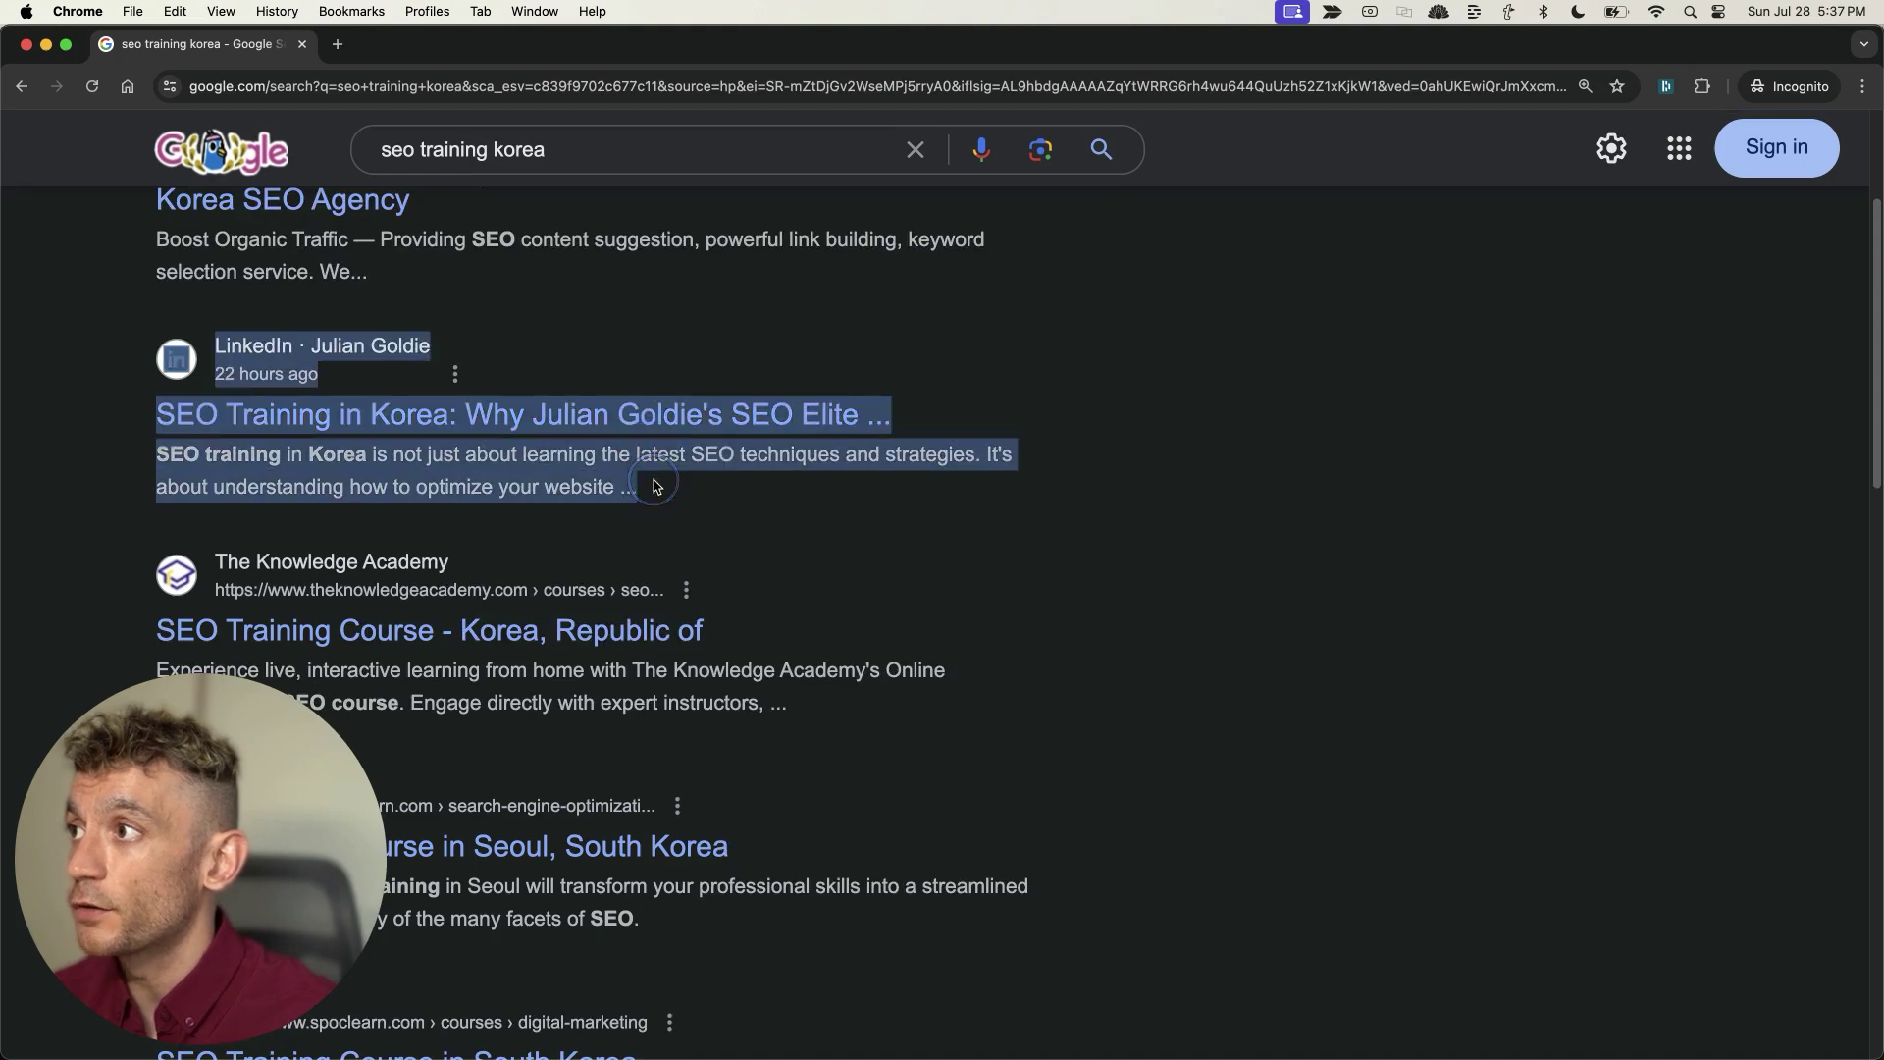
scroll(608, 461, up, 3)
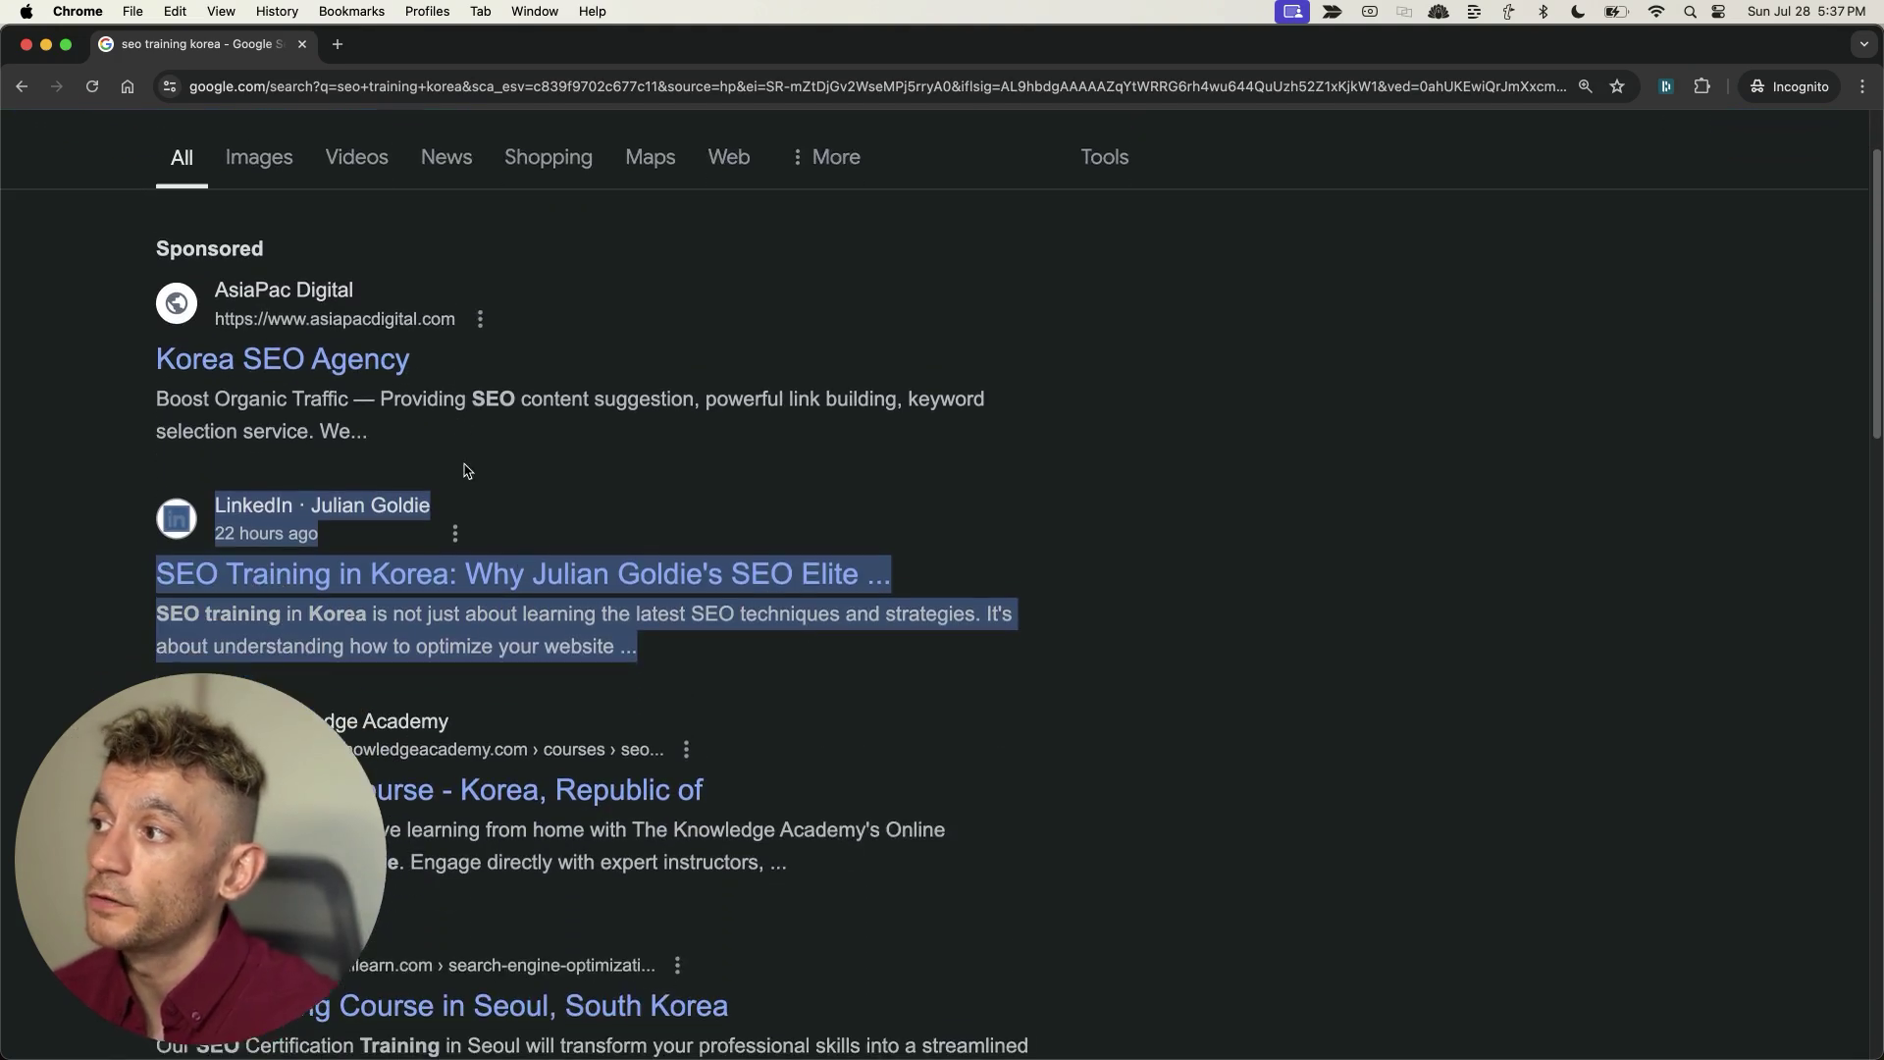
scroll(467, 472, down, 1)
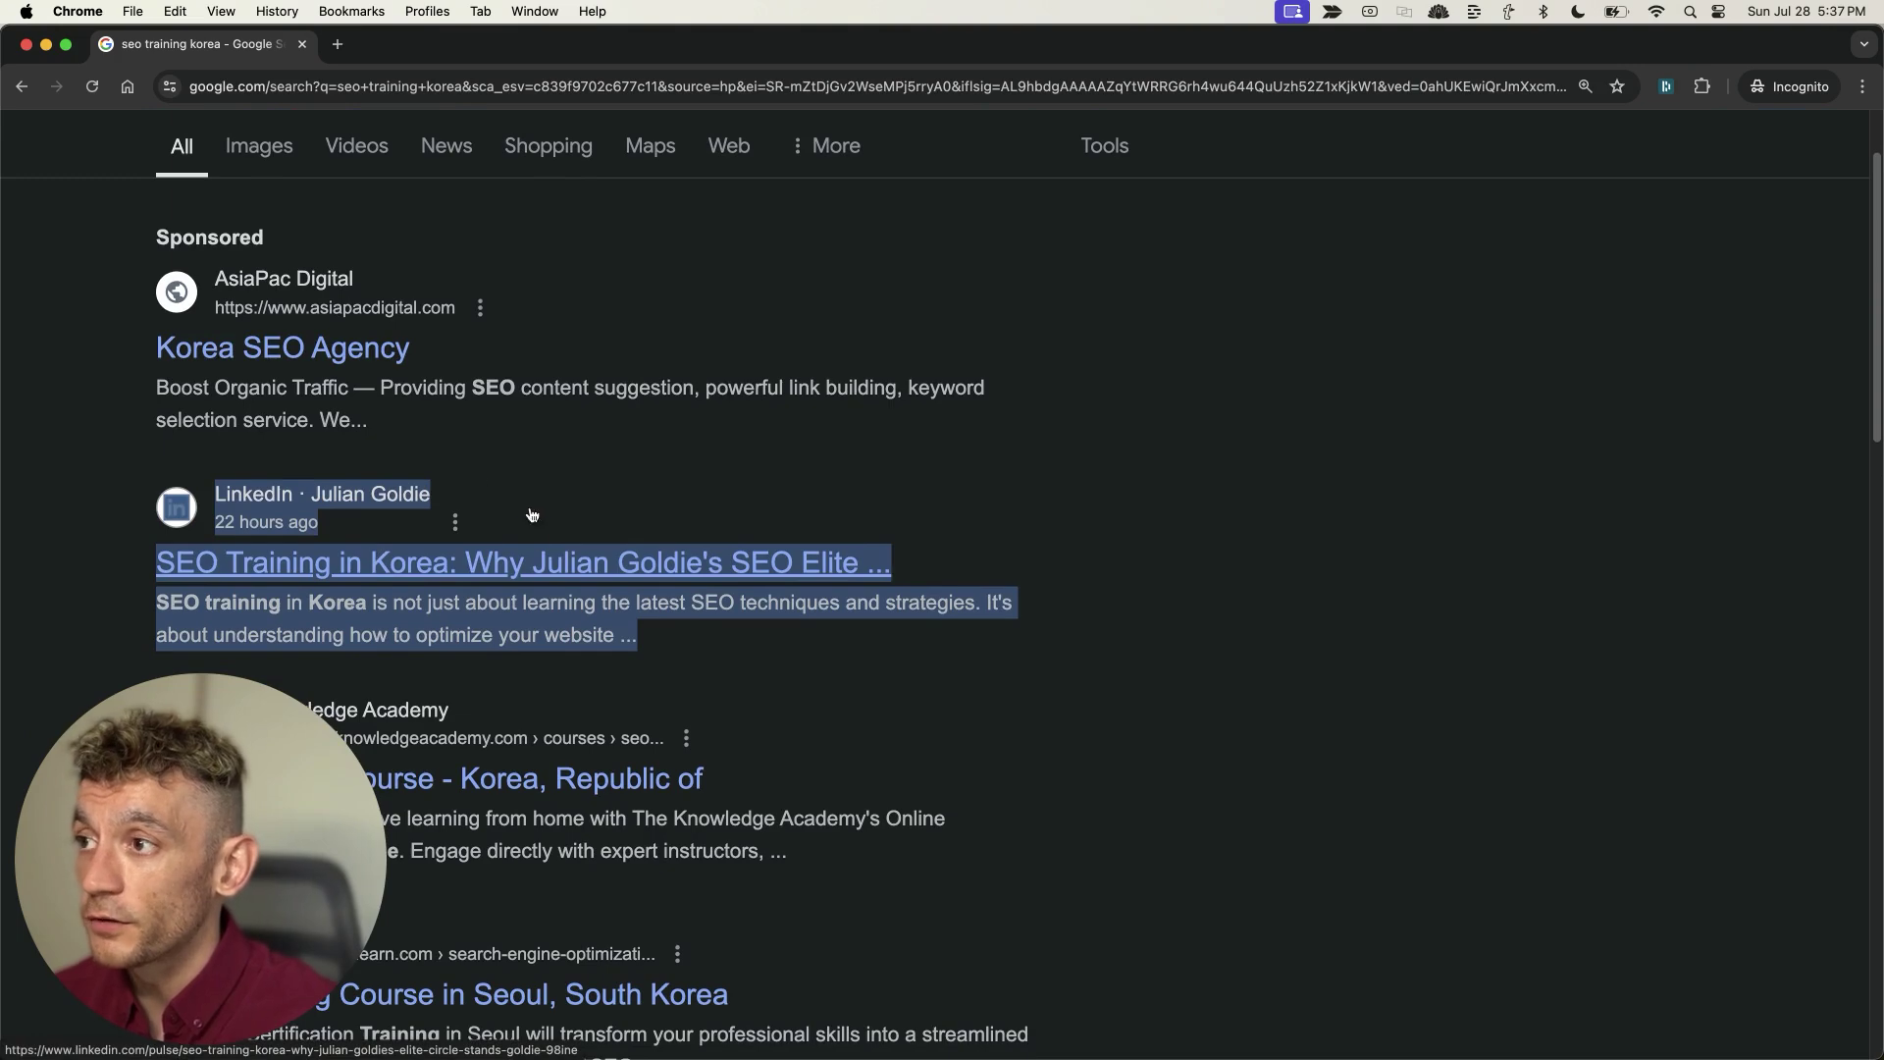
super+click(538, 561)
scroll(647, 412, up, 2)
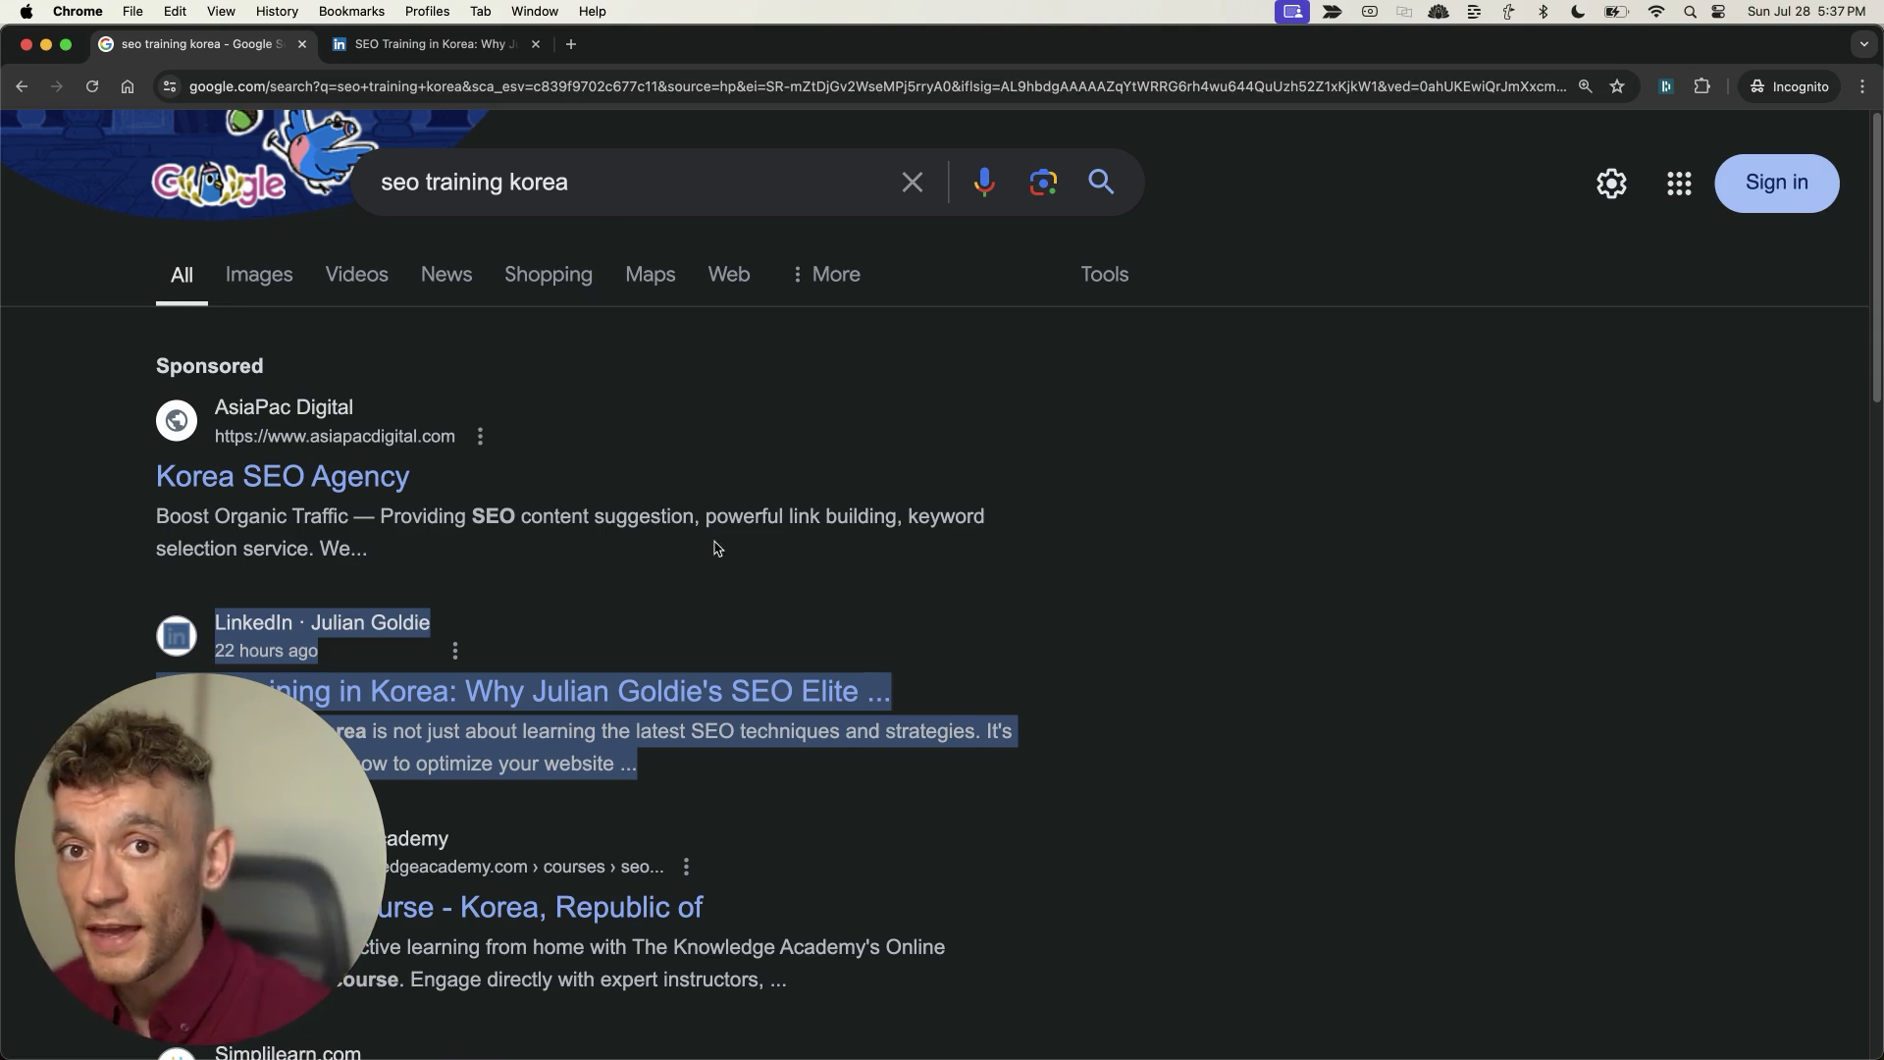
click(405, 41)
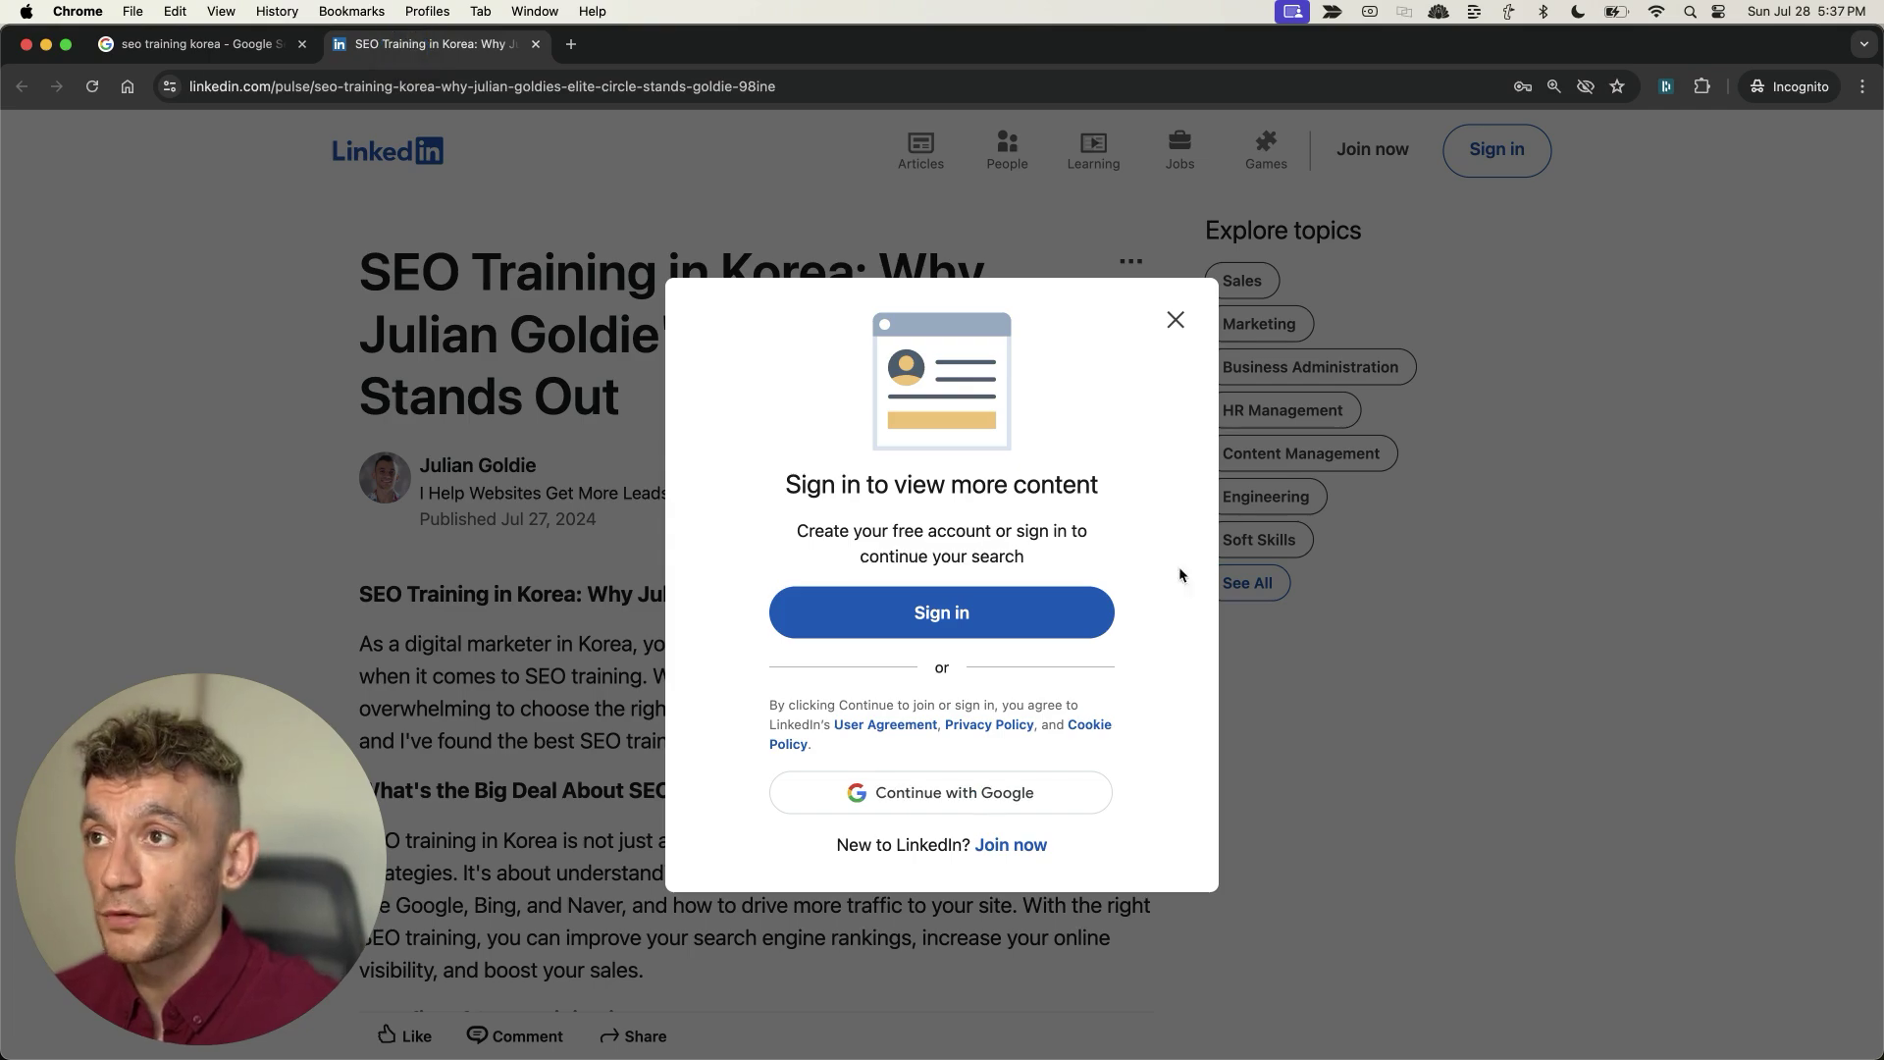
Dismiss the sign-in prompt, skim the Korea SEO training article, then close its tab
click(1175, 320)
drag(273, 277, 749, 416)
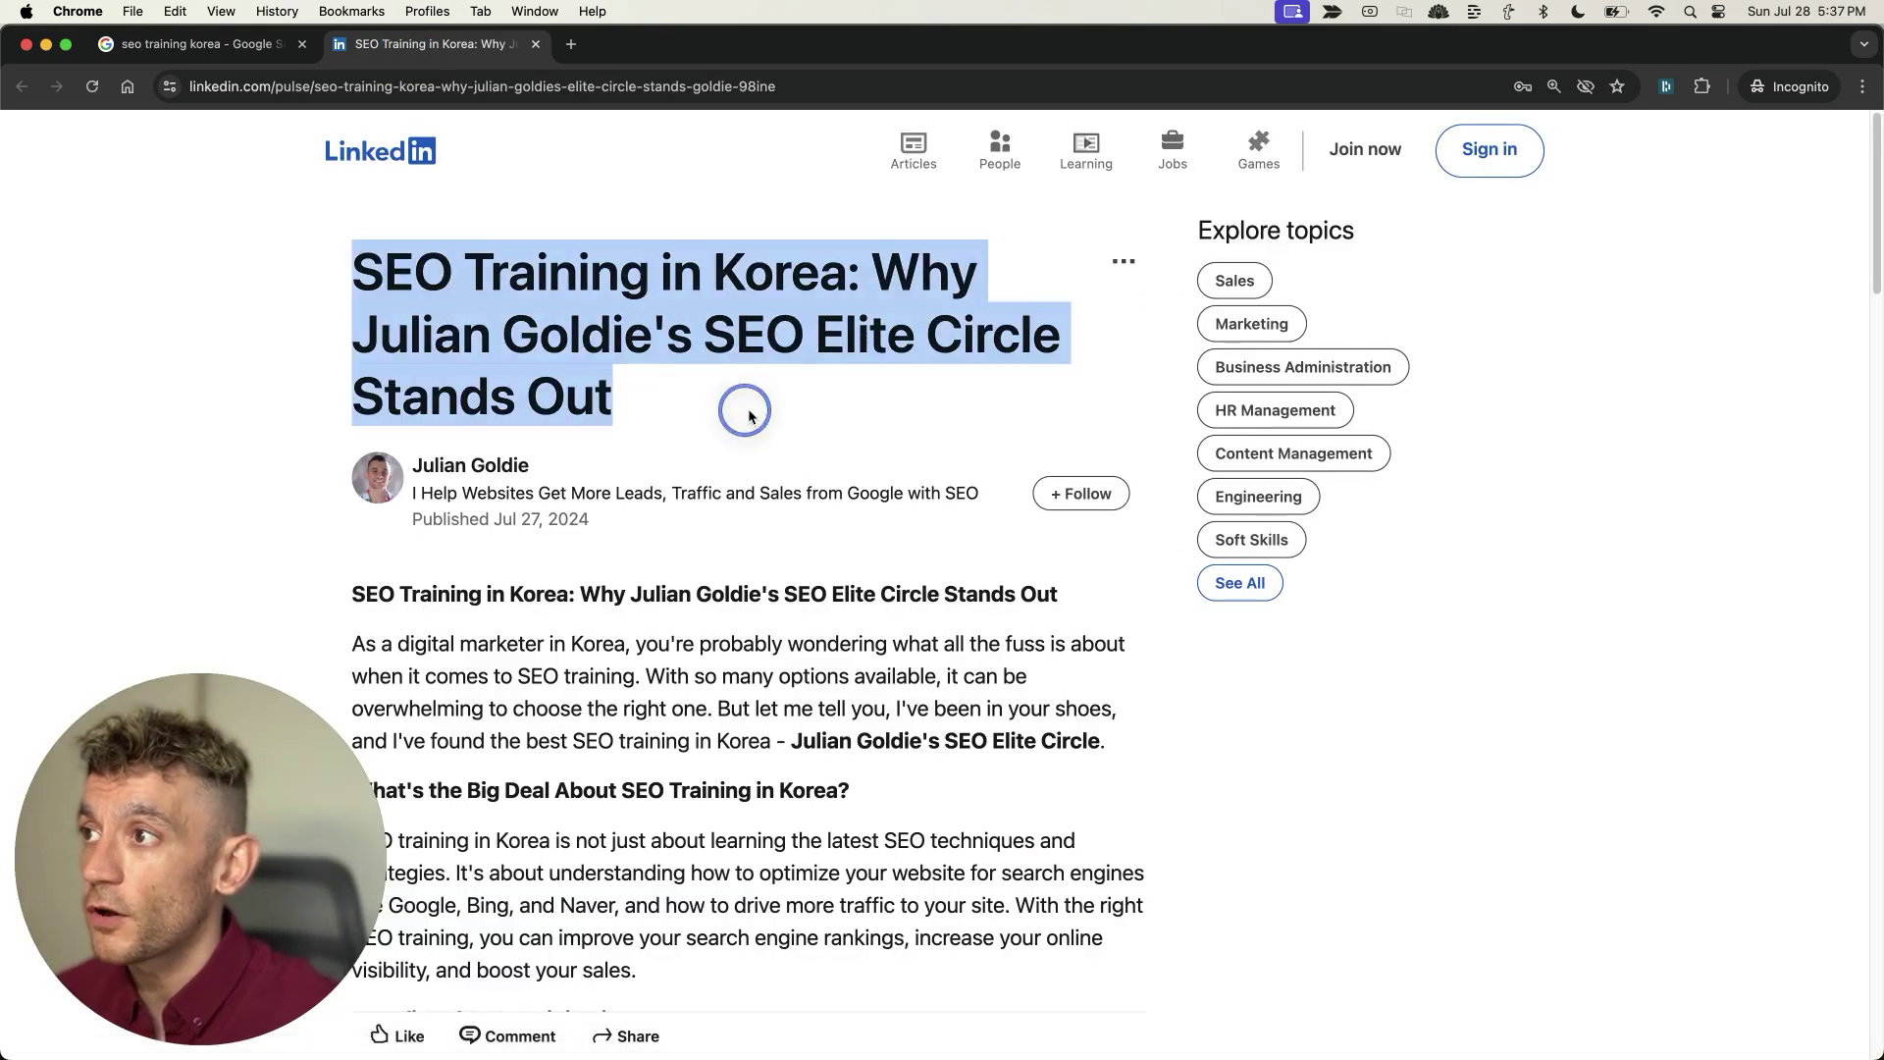
scroll(749, 416, down, 15)
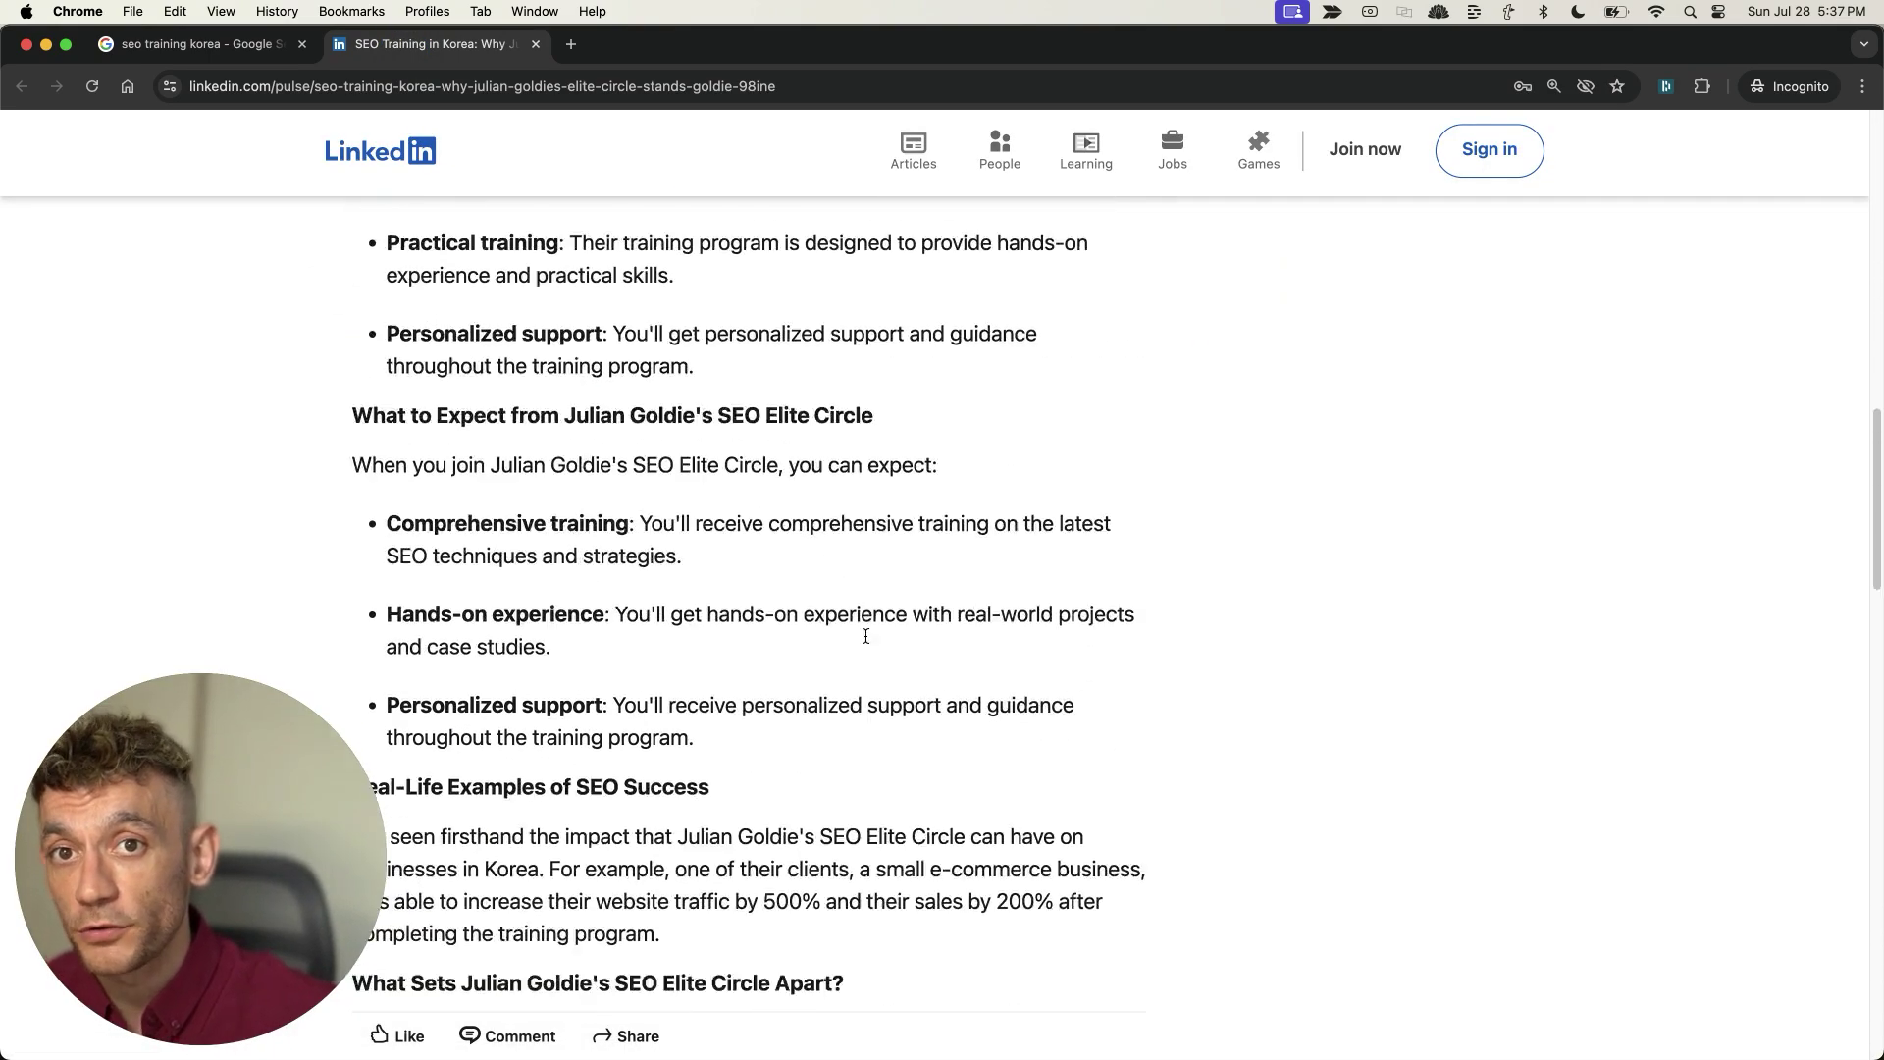
scroll(866, 636, down, 5)
scroll(805, 471, up, 20)
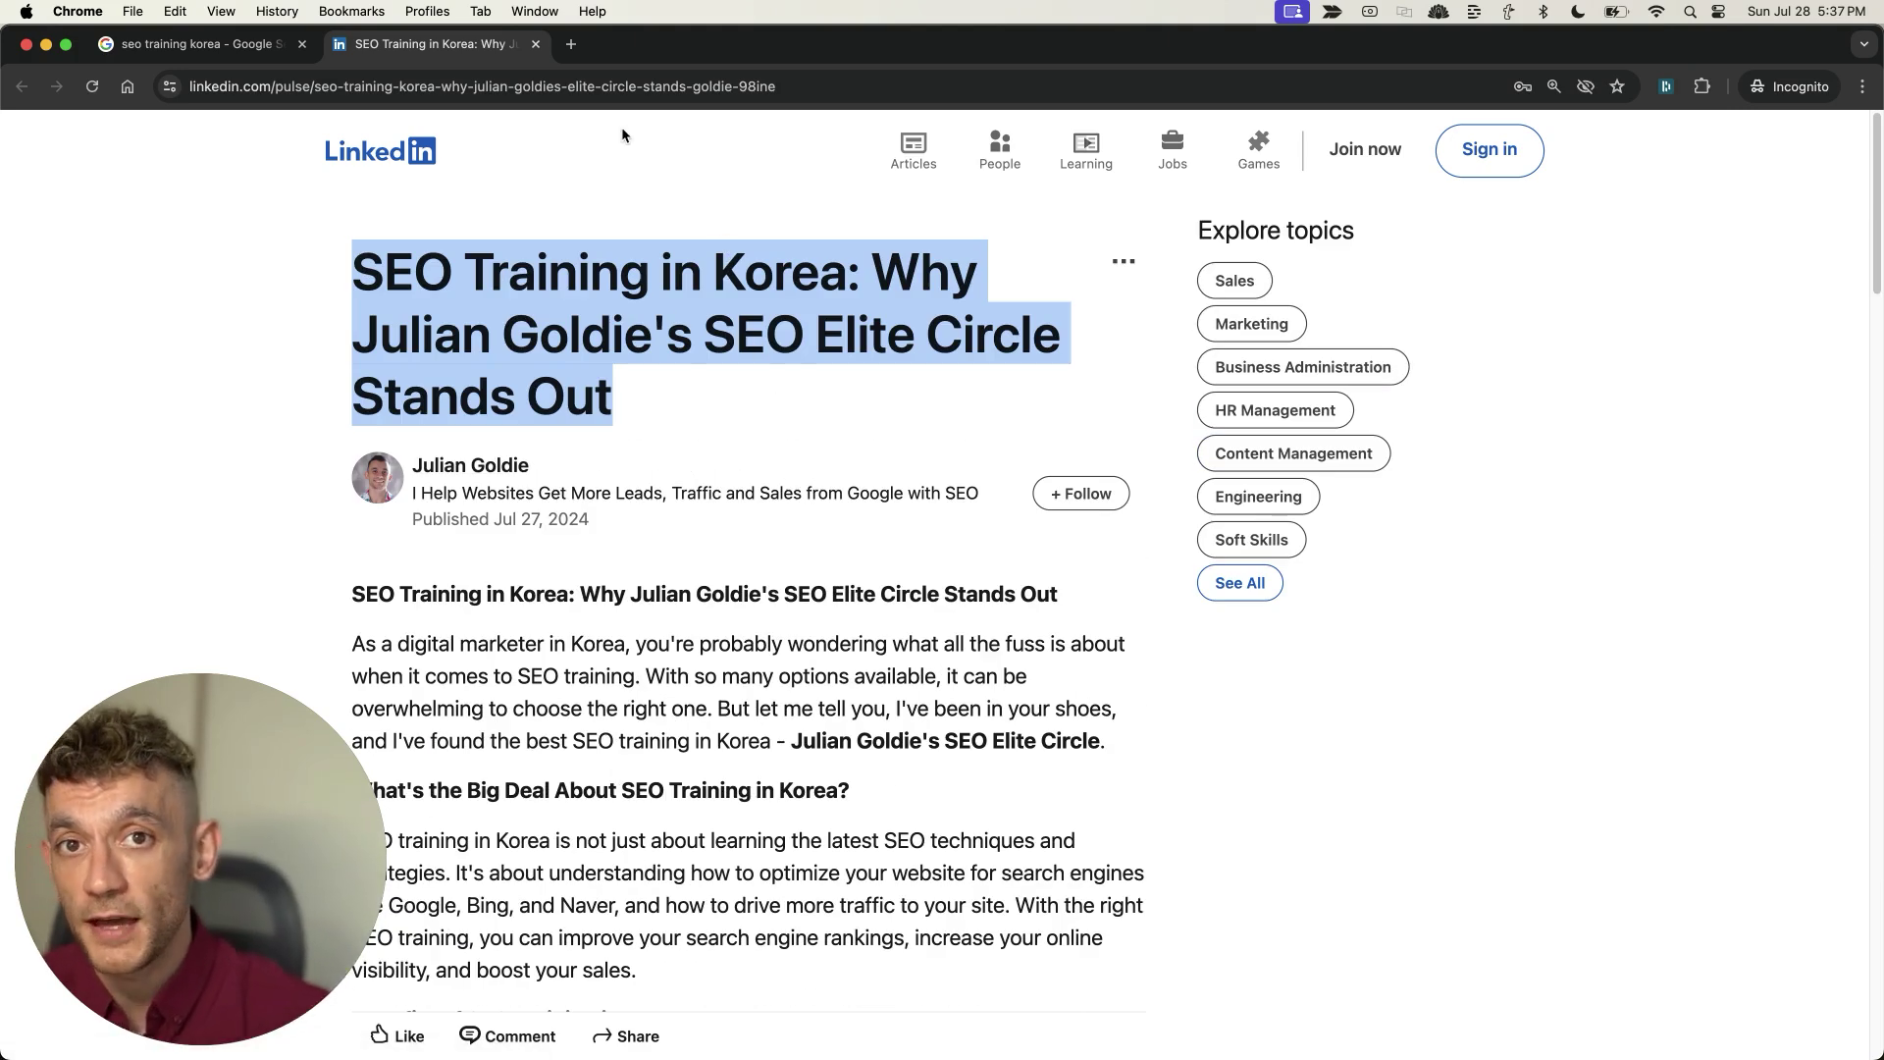
key(super+w)
click(1079, 390)
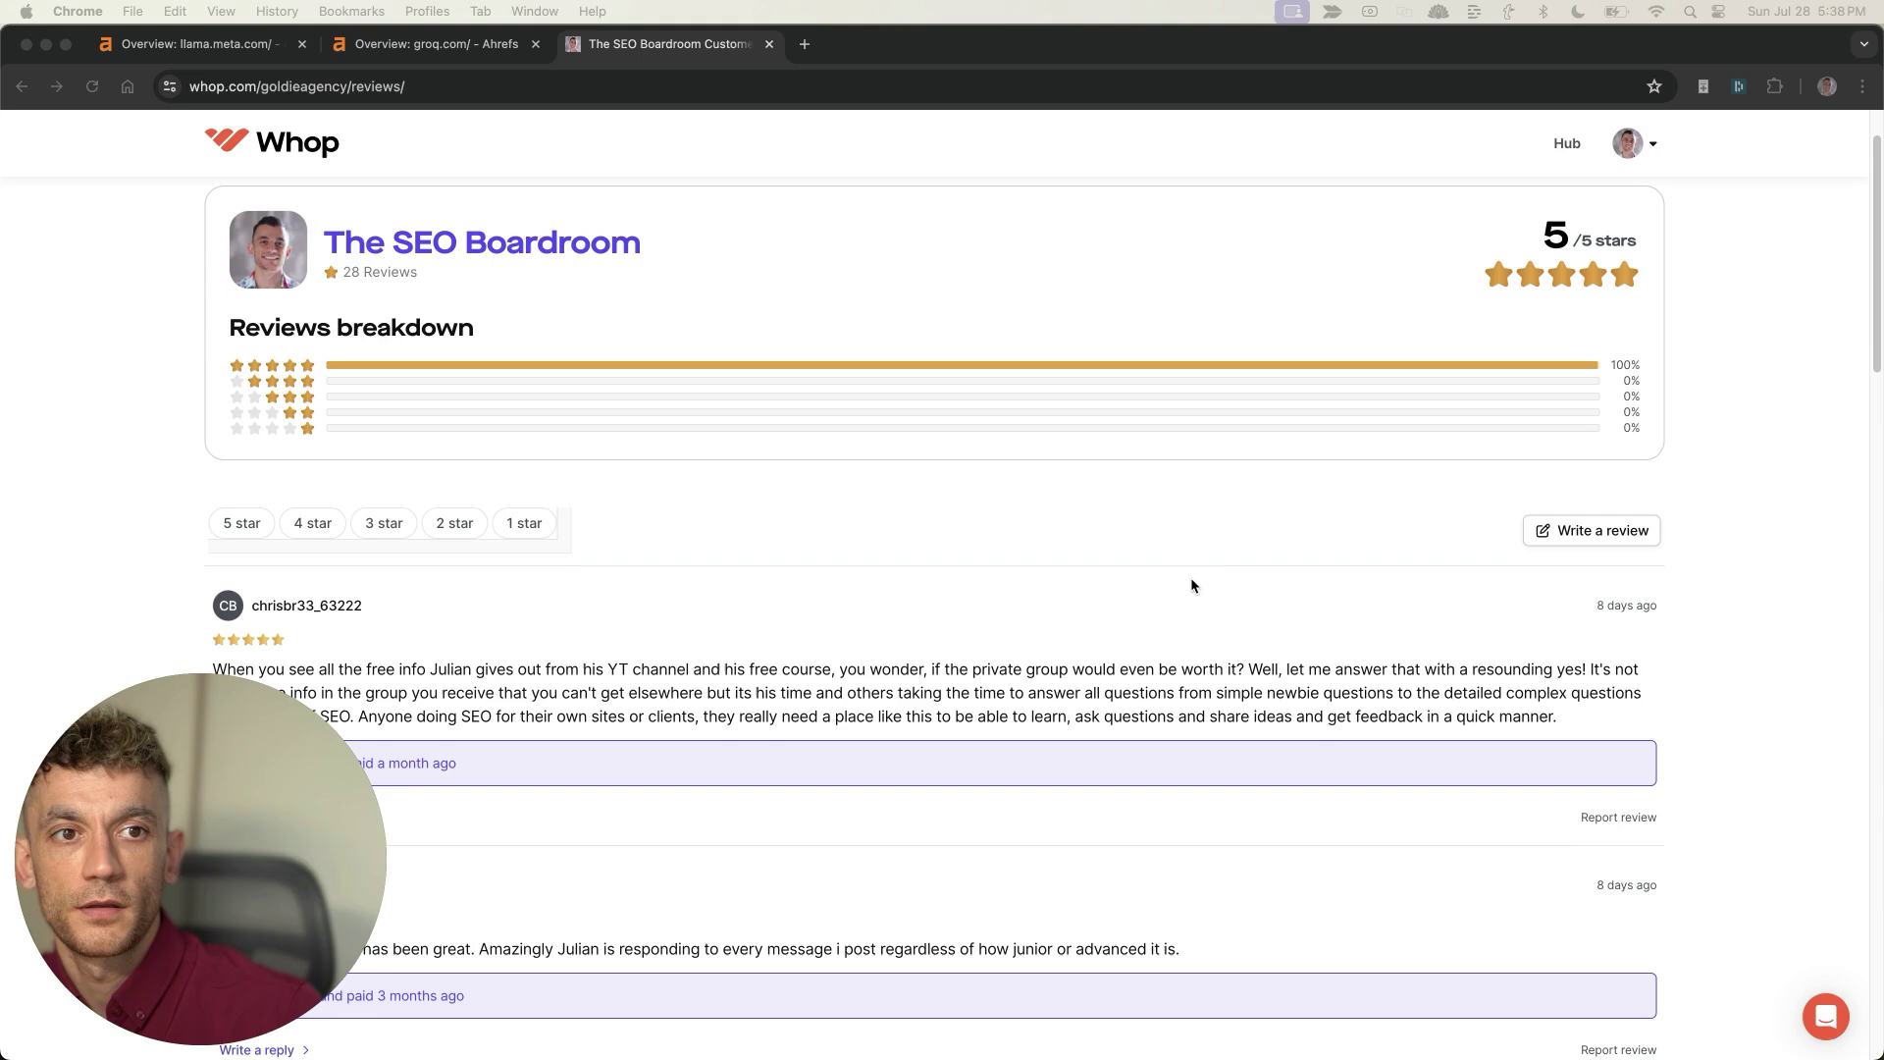
Scroll through The SEO Boardroom's member reviews on the Whop page
scroll(1227, 709, down, 2)
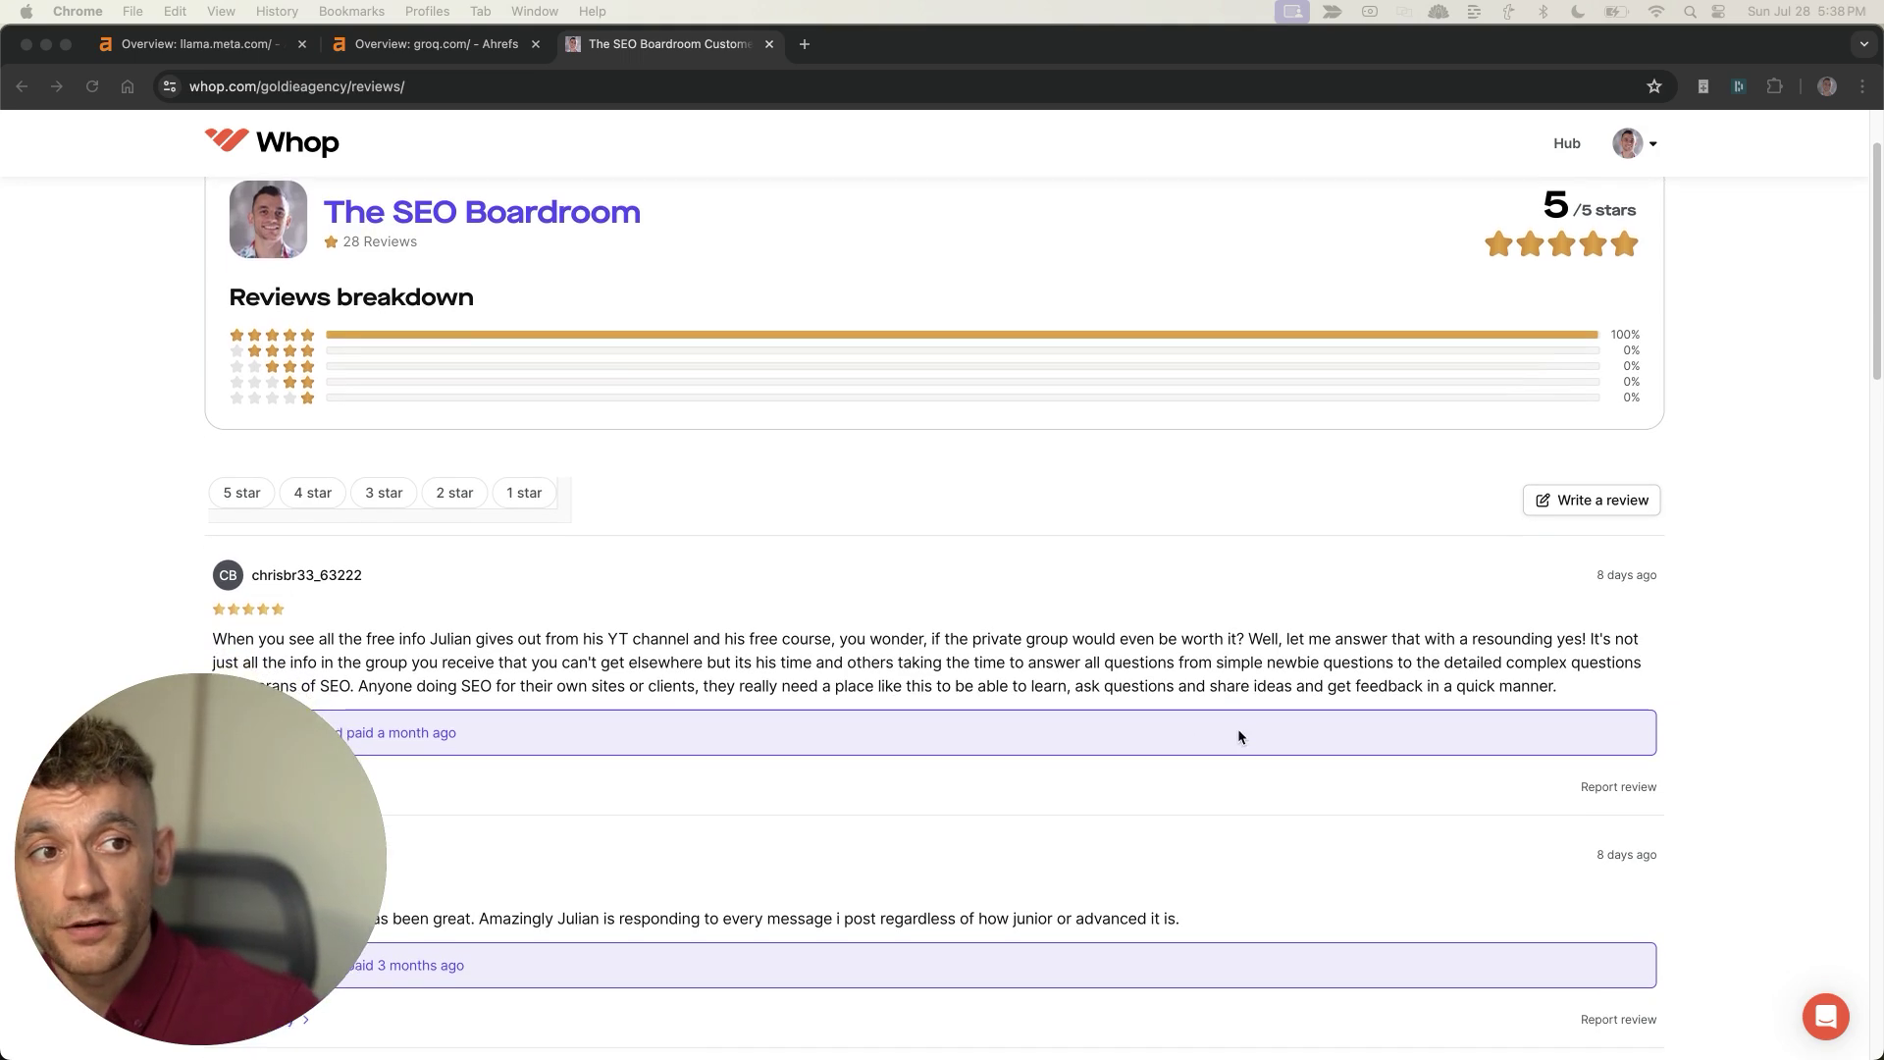
scroll(1248, 748, down, 3)
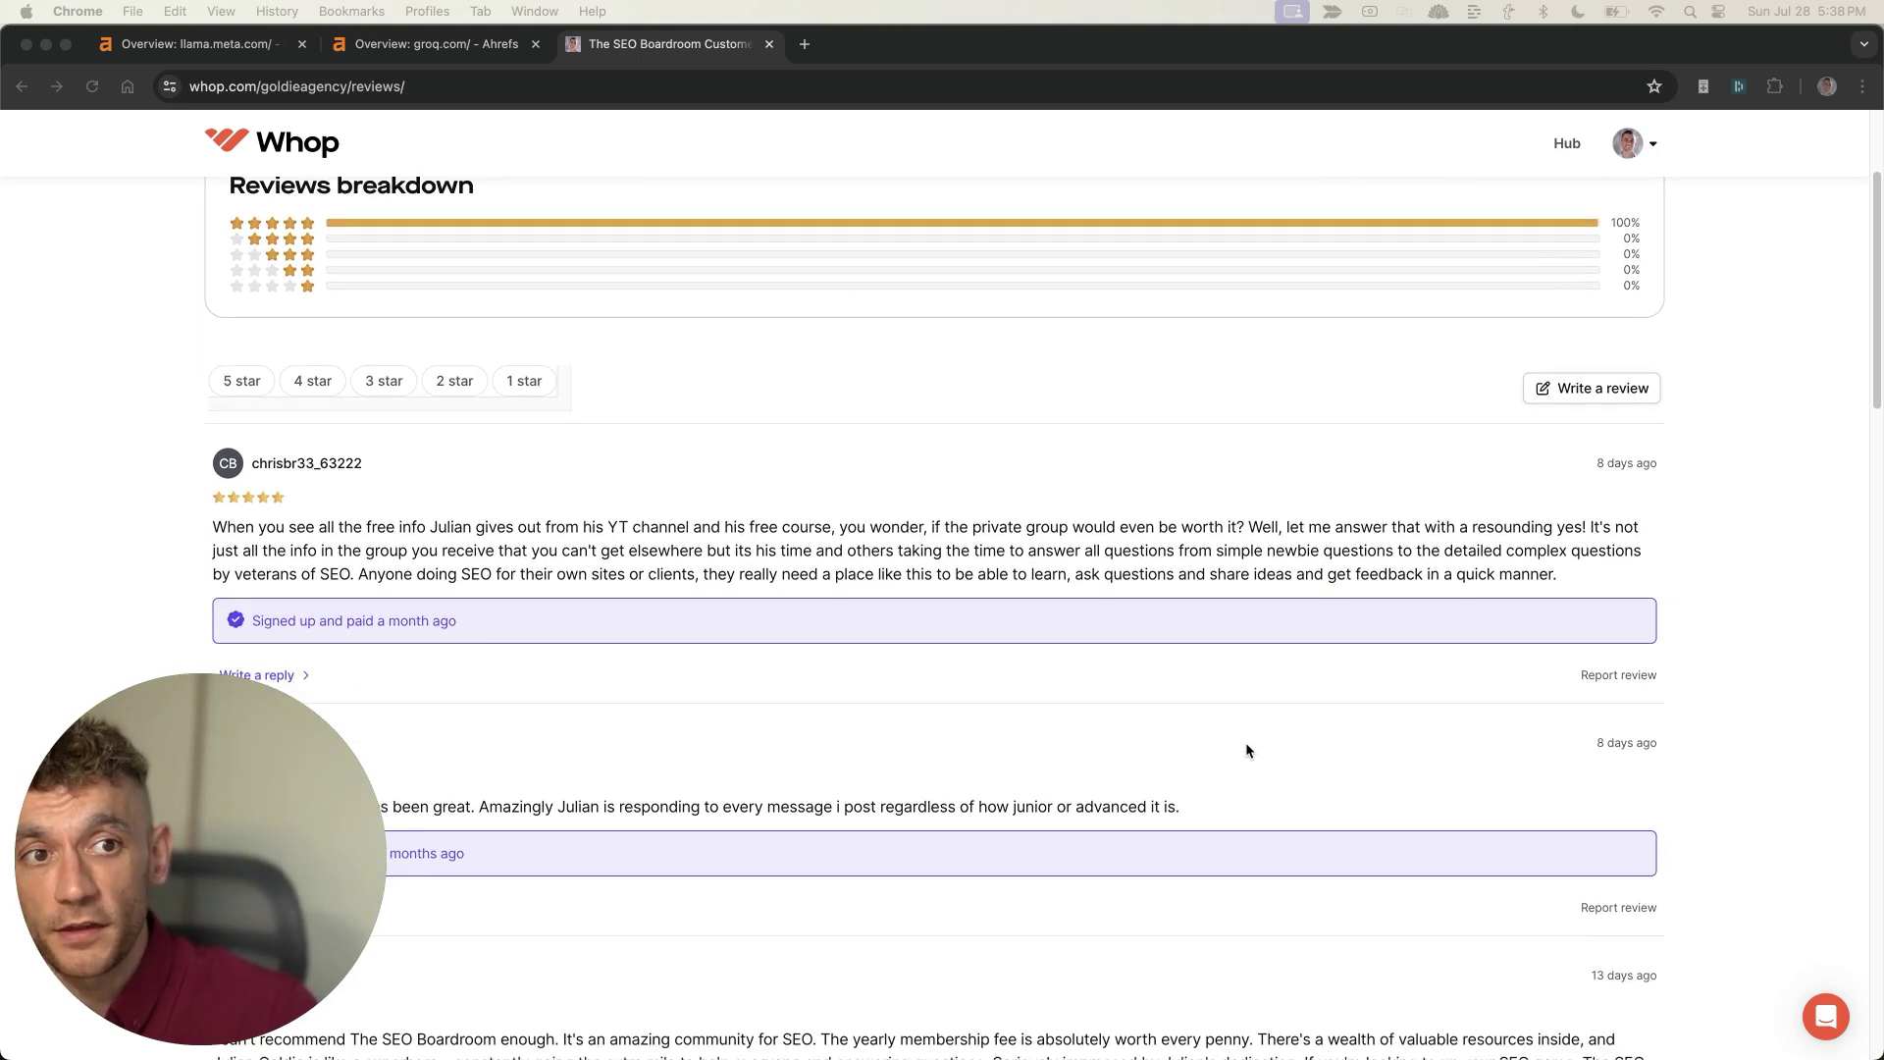
scroll(1258, 772, down, 2)
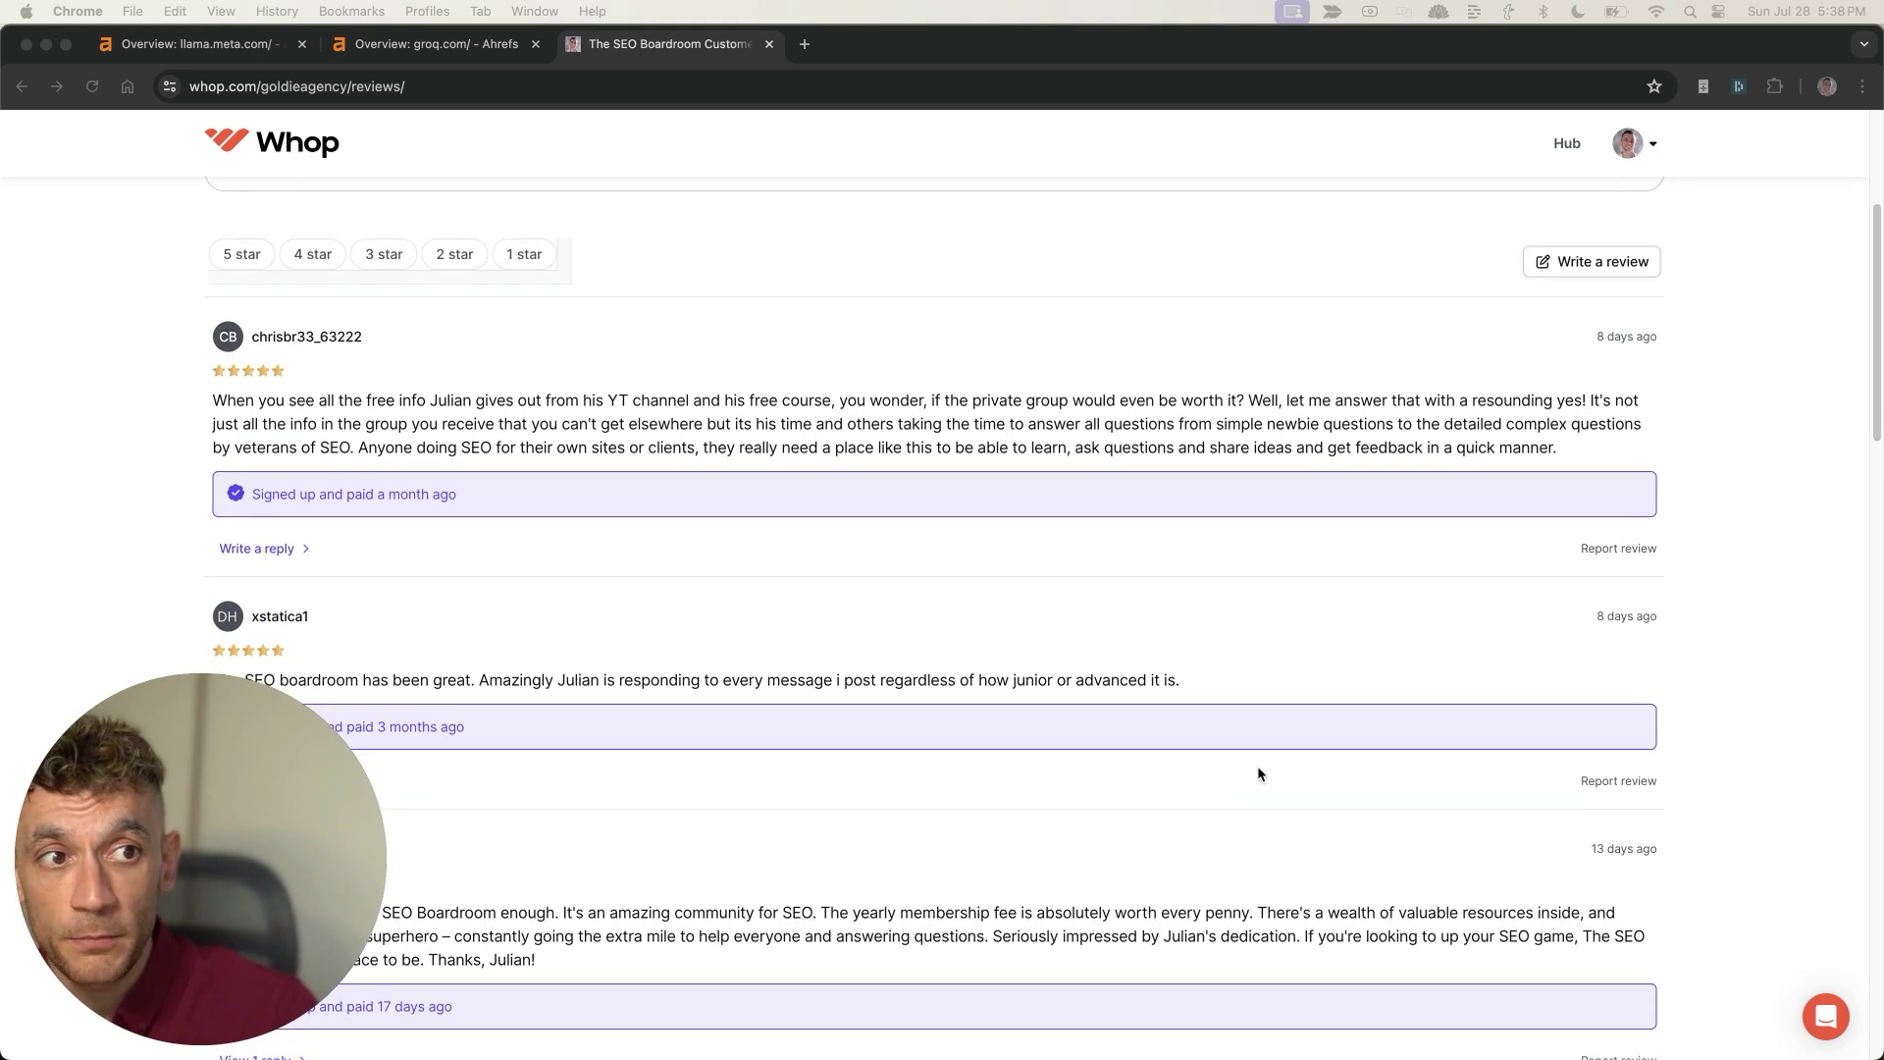
scroll(1252, 756, down, 10)
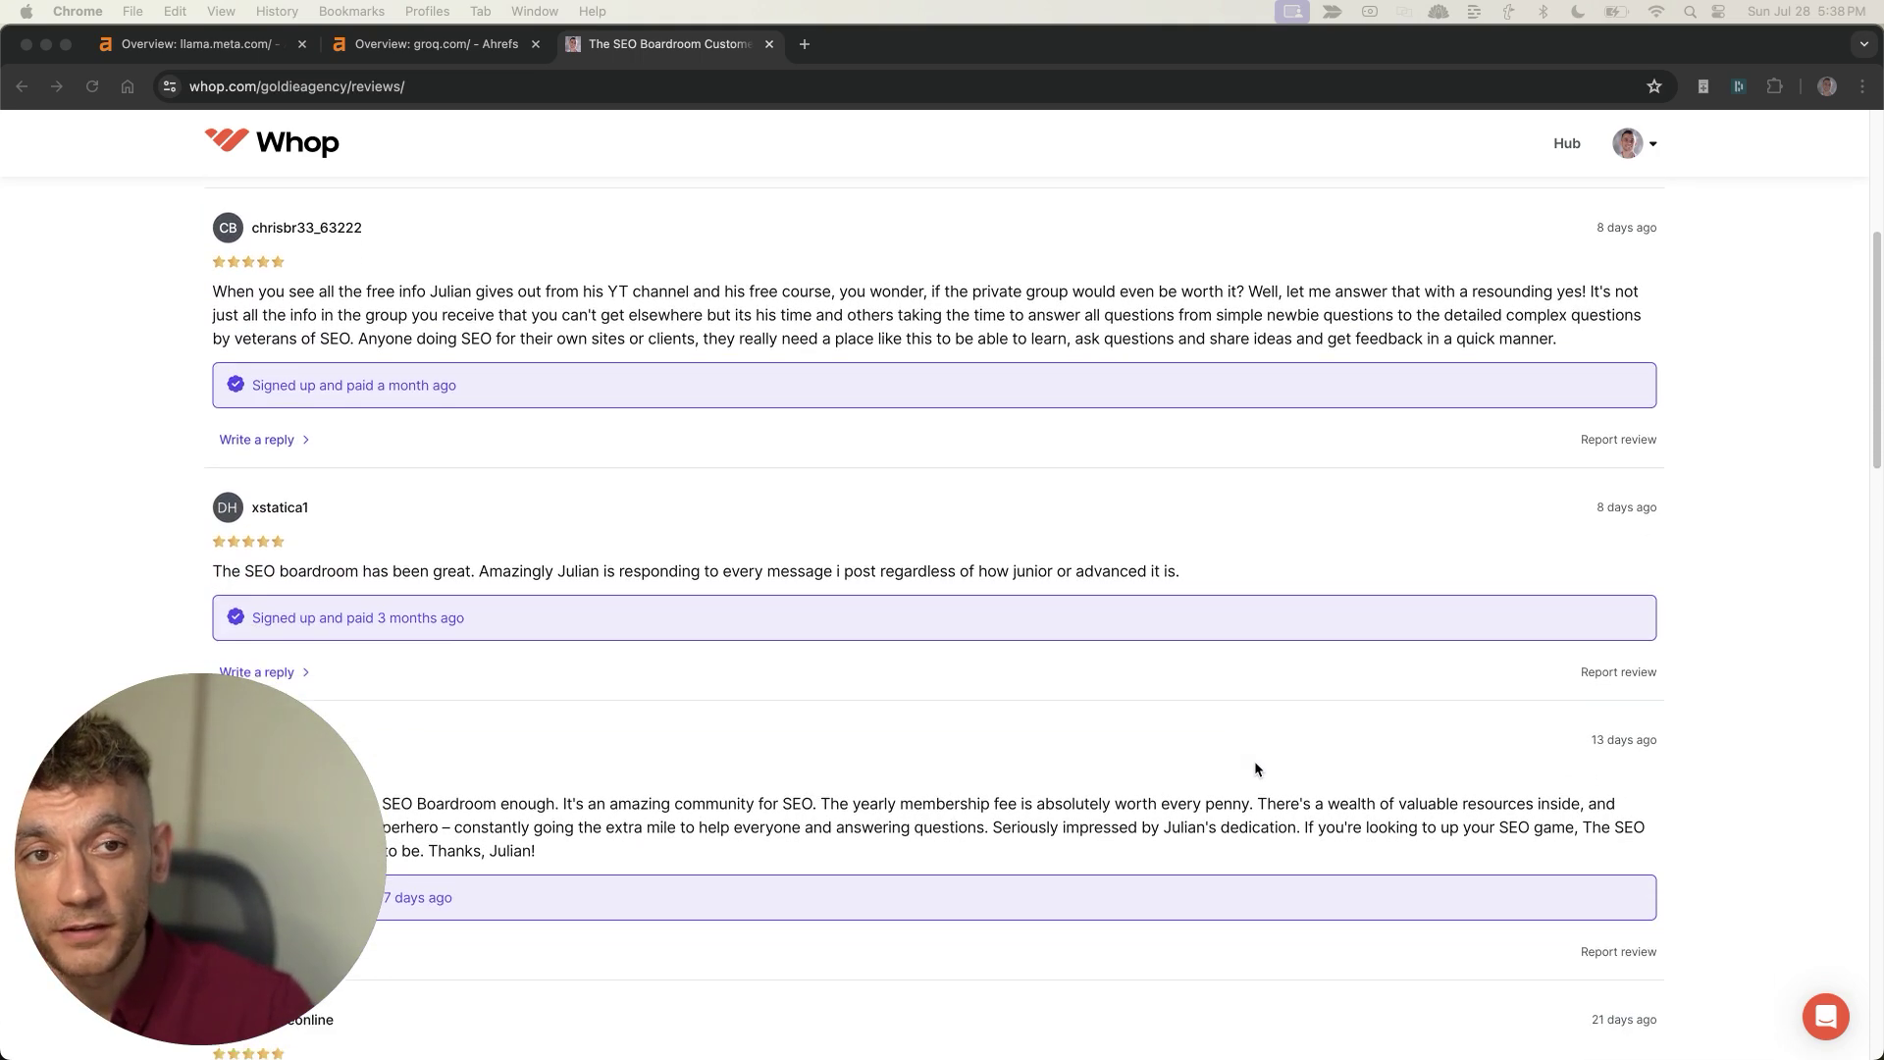
scroll(1253, 772, down, 3)
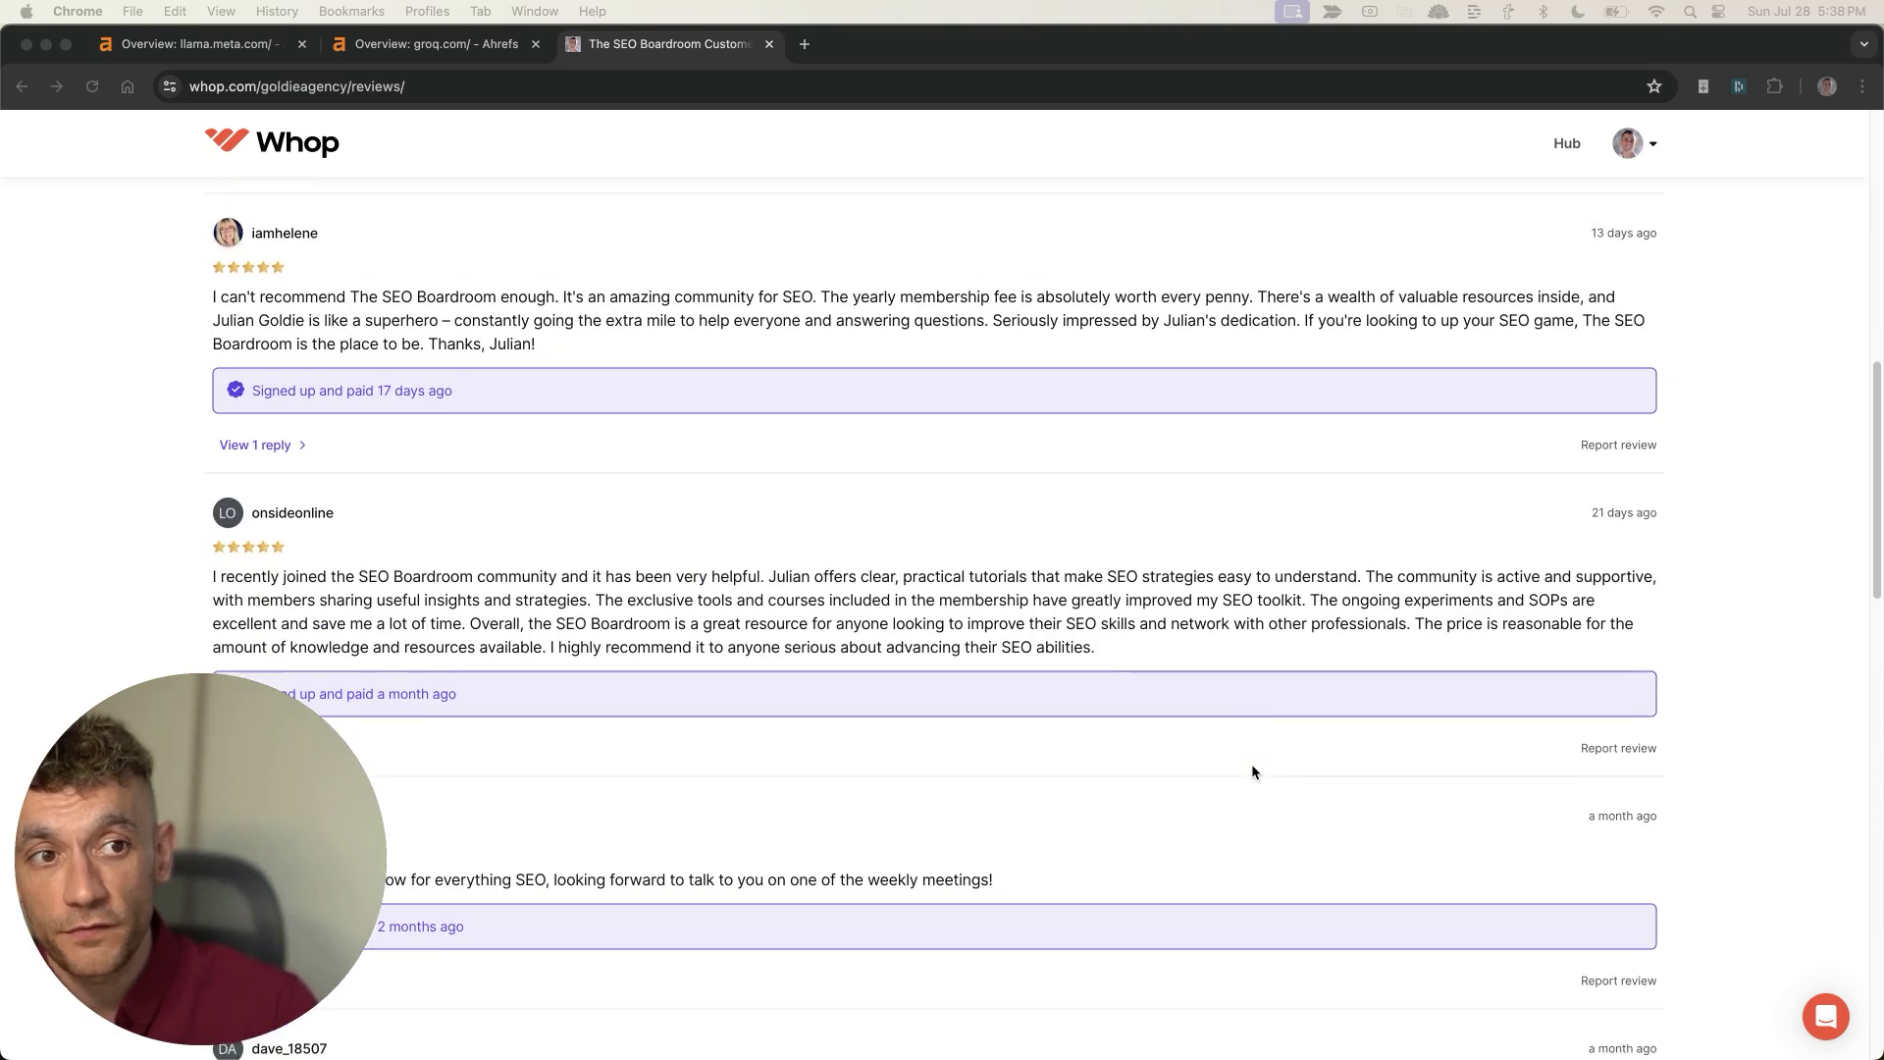
scroll(1252, 780, down, 1)
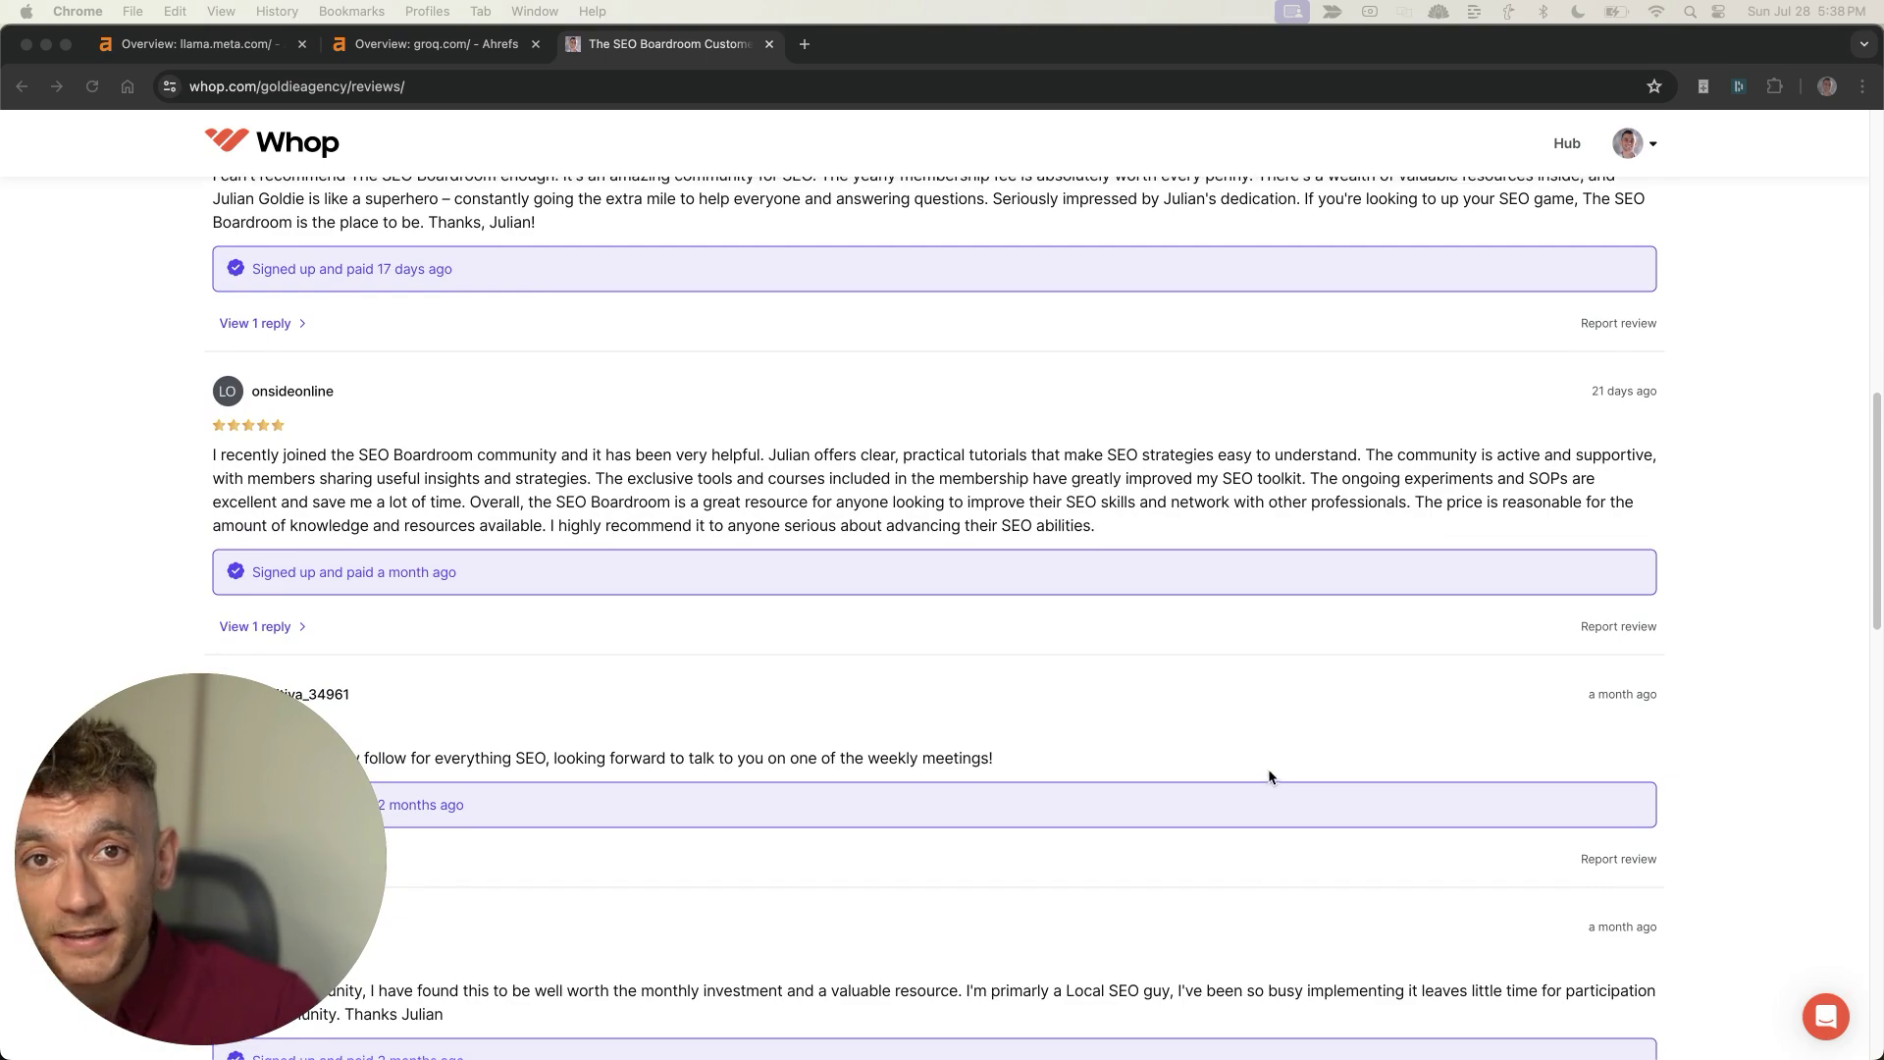
scroll(1268, 769, down, 3)
scroll(1264, 762, down, 15)
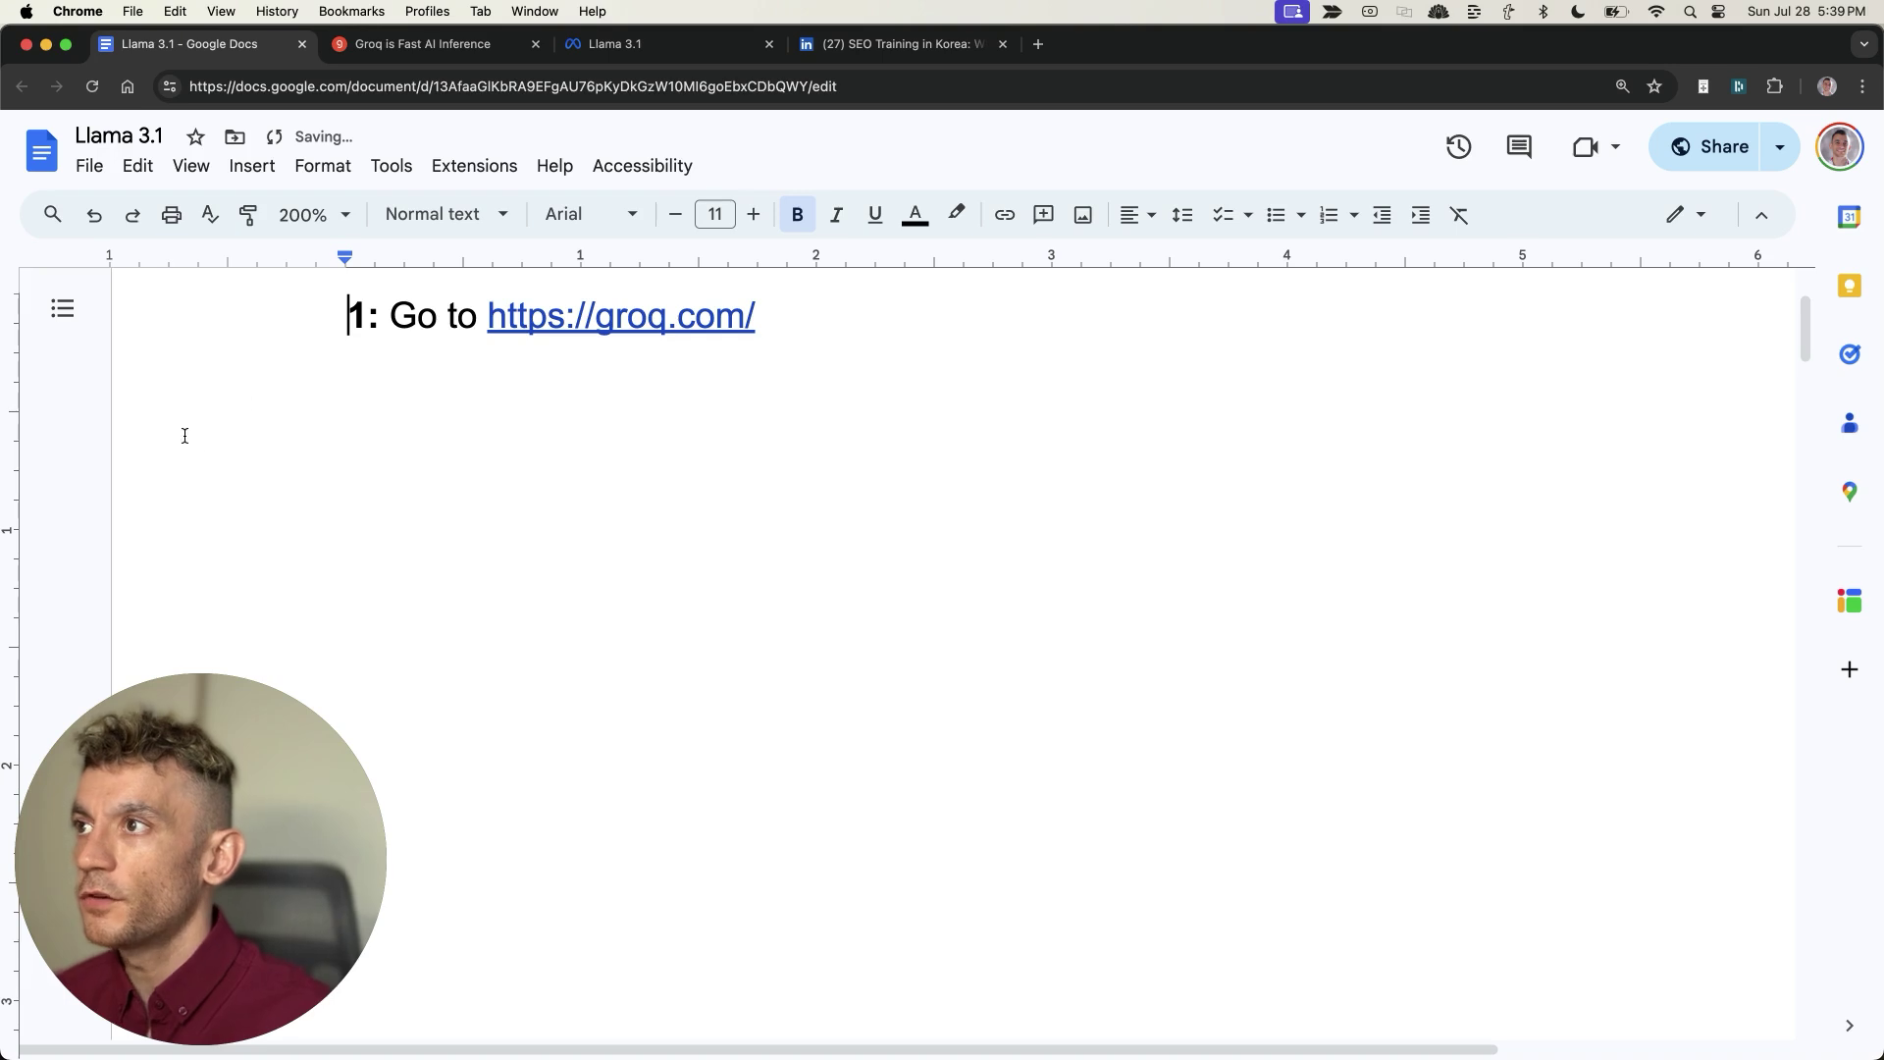
scroll(726, 567, up, 2)
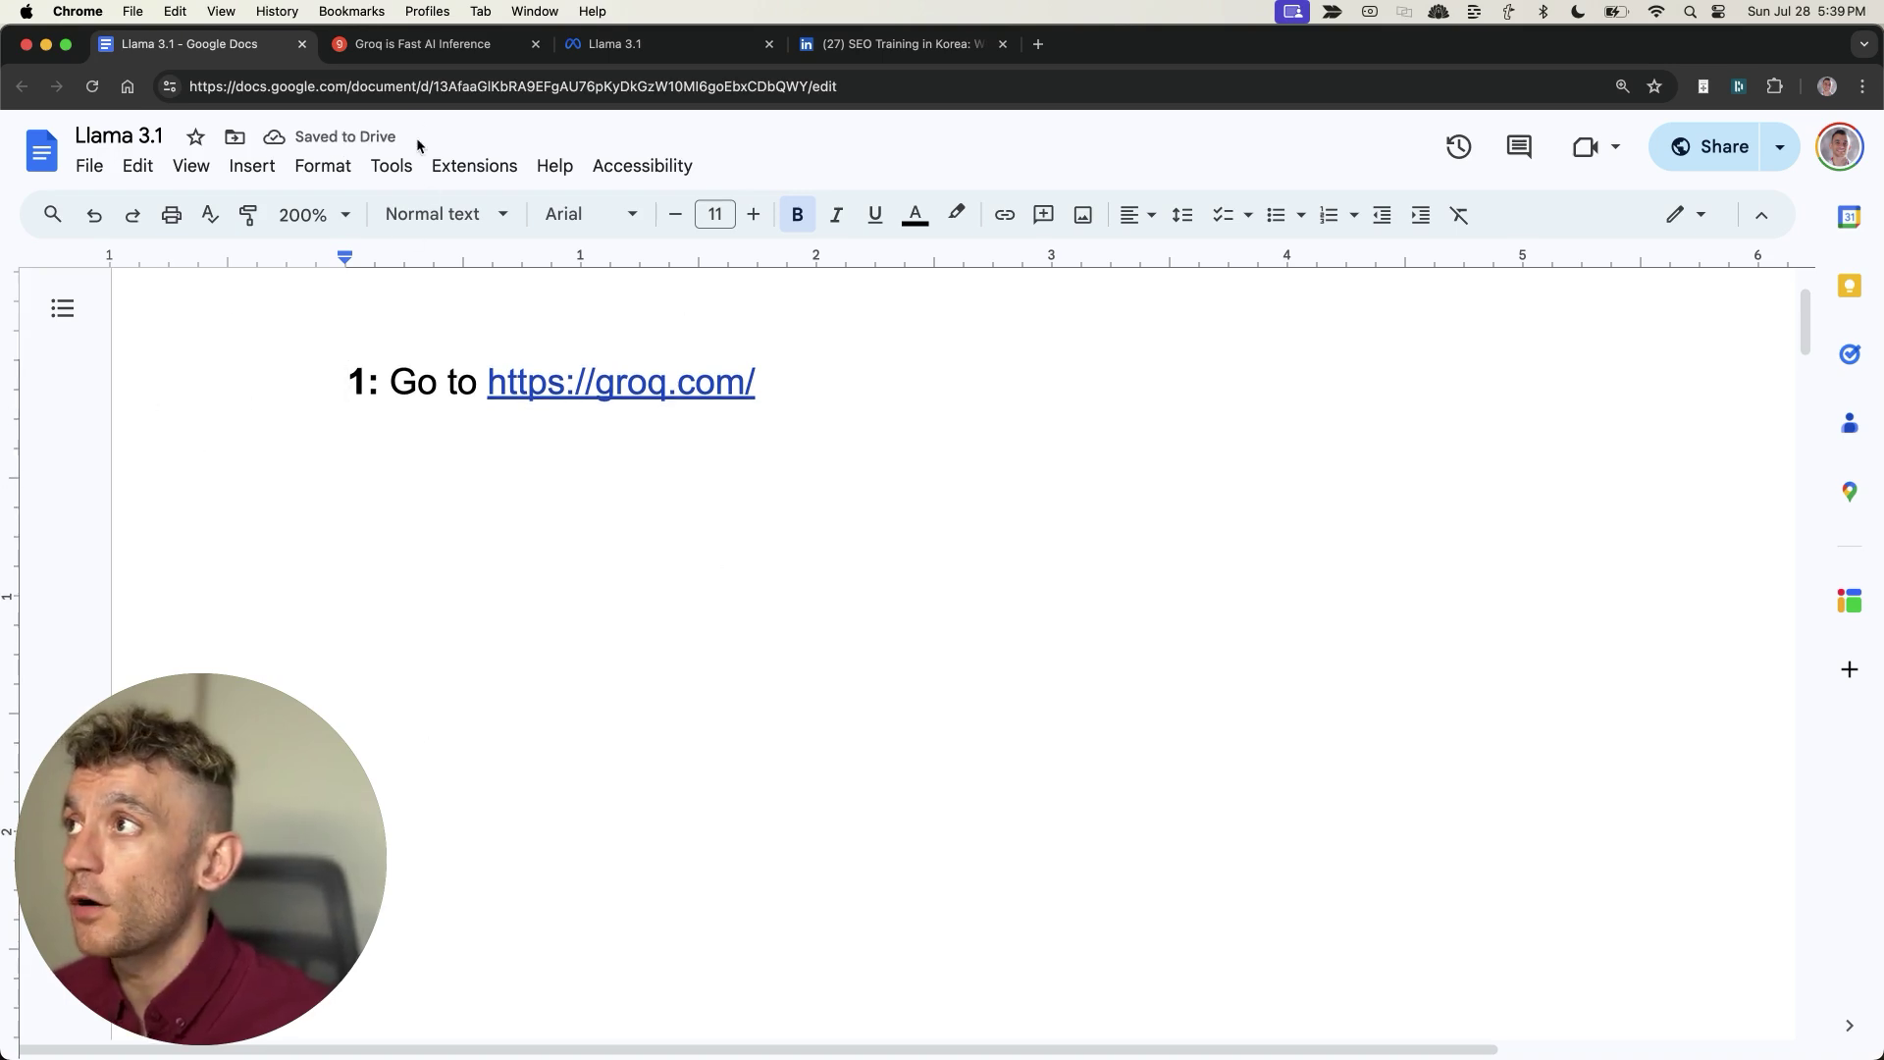
Switch the Groq chat model from Llama3-8b-8192 to Llama-3.1-8b-Instant
click(422, 43)
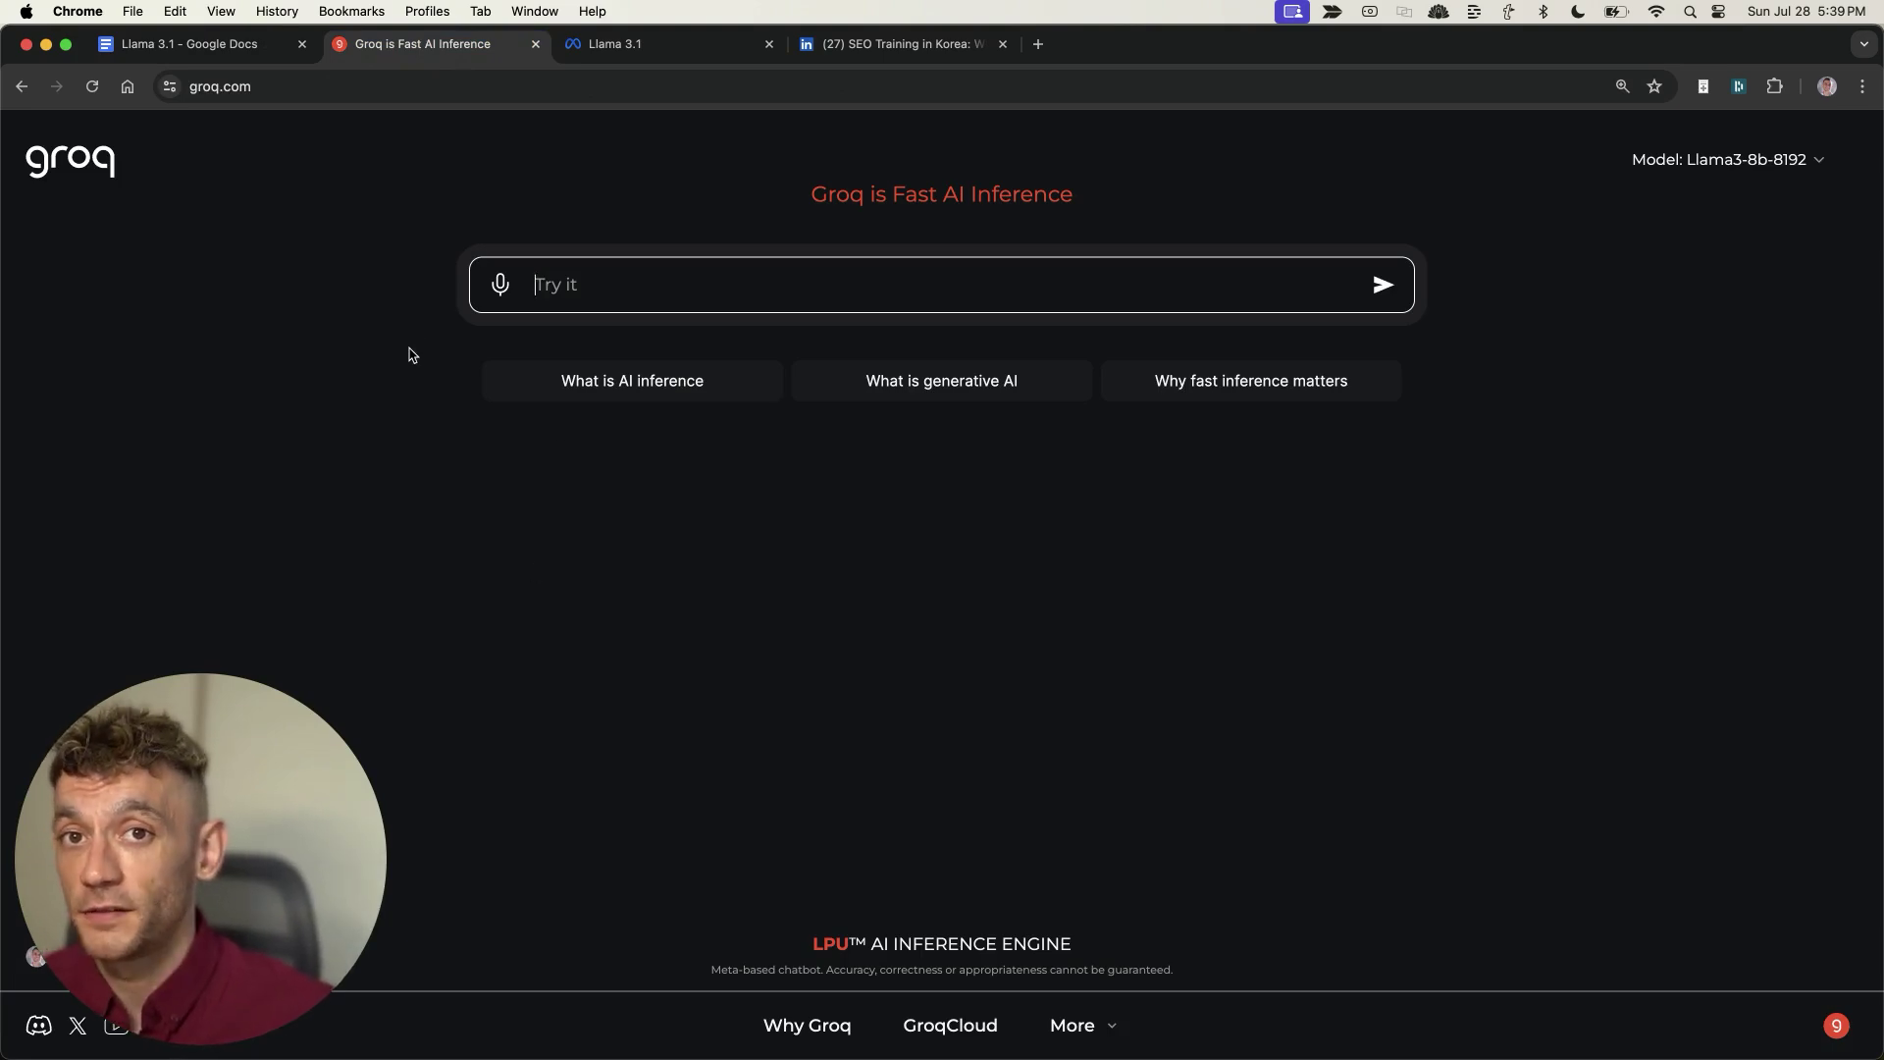
click(1712, 162)
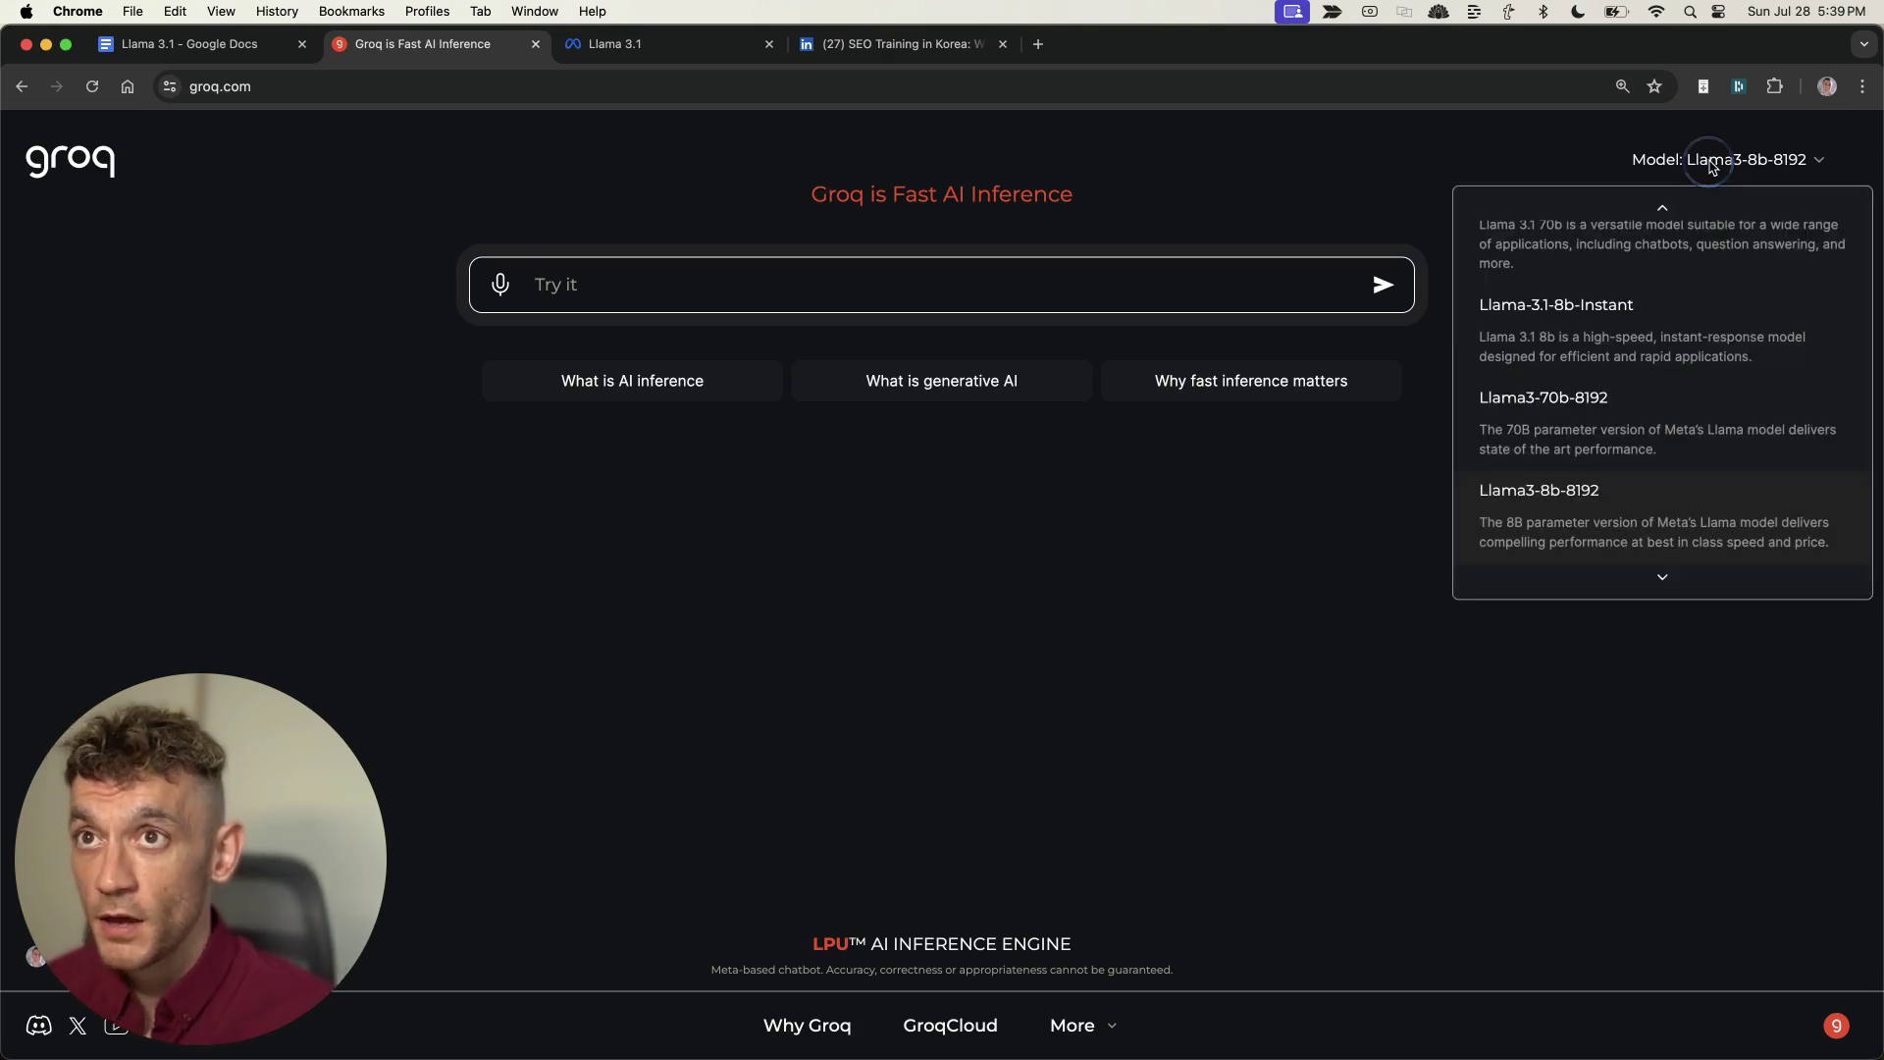
click(1658, 328)
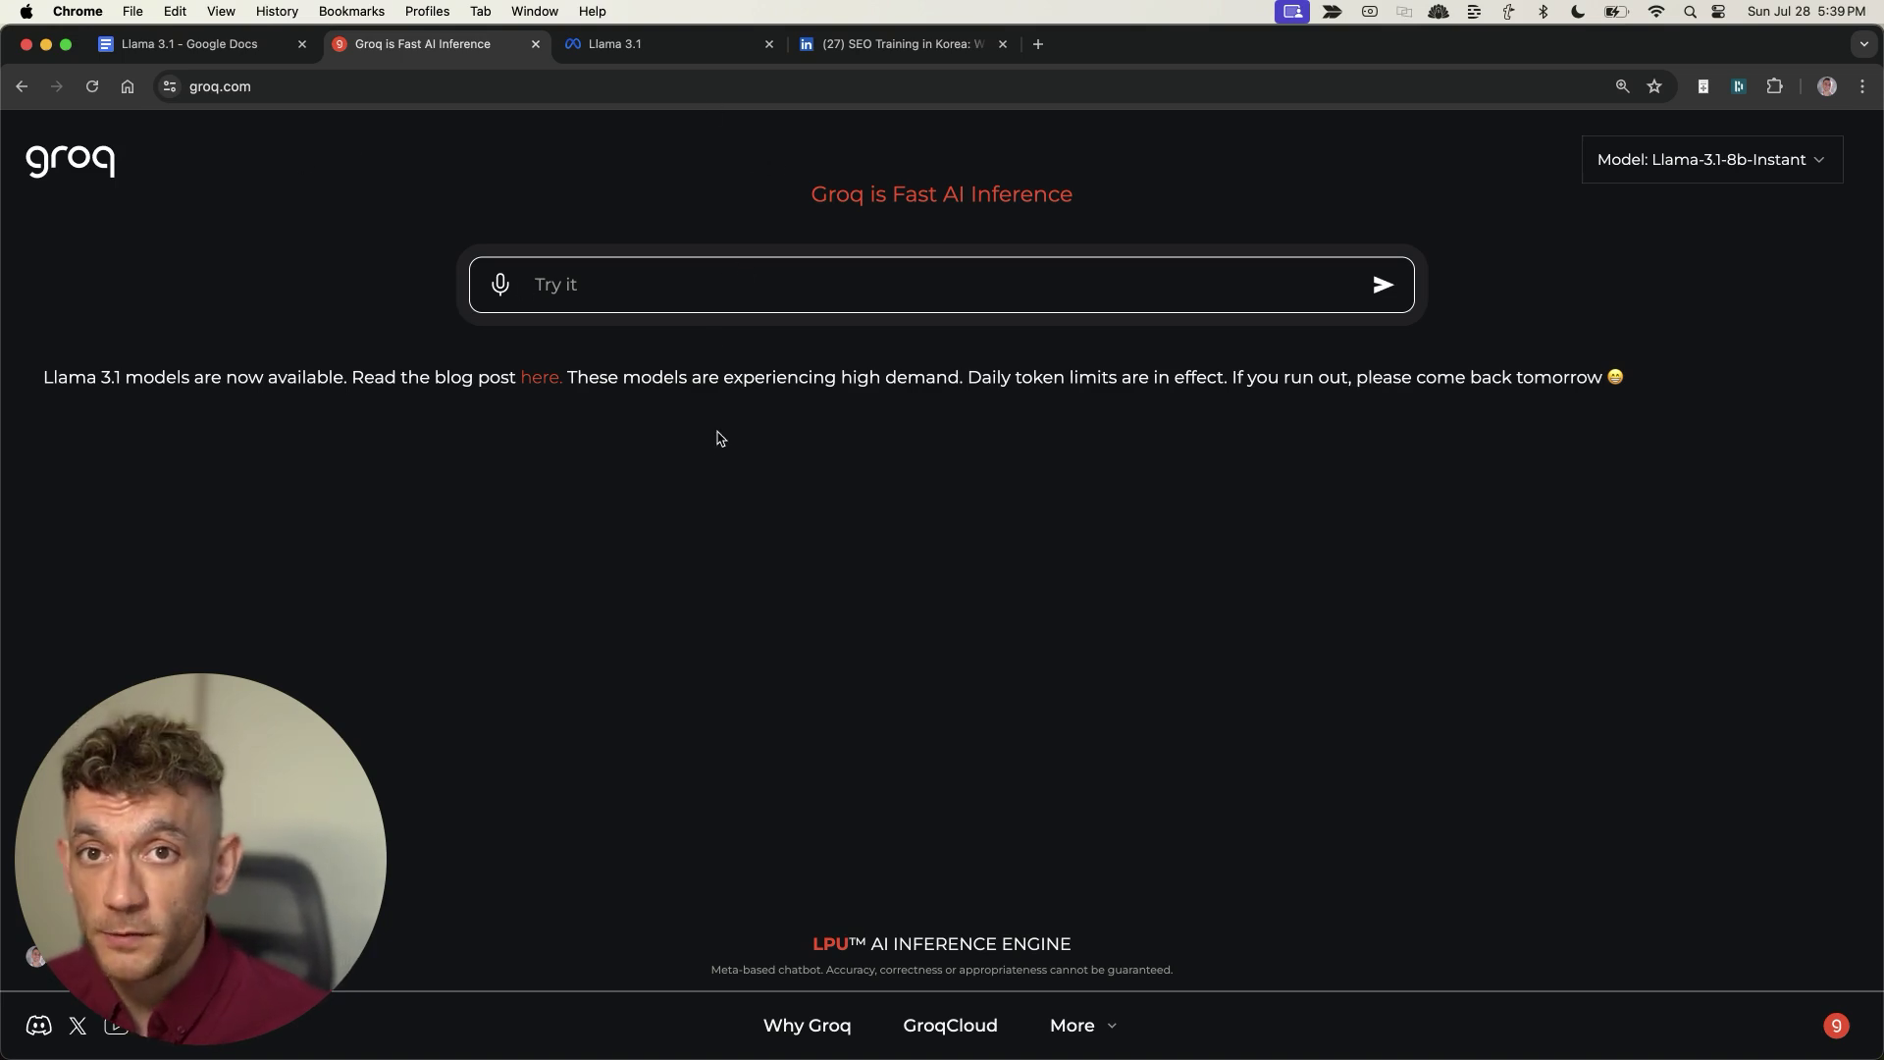
Open the Llama 3.1 benchmark comparison table on llama.meta.com
click(639, 50)
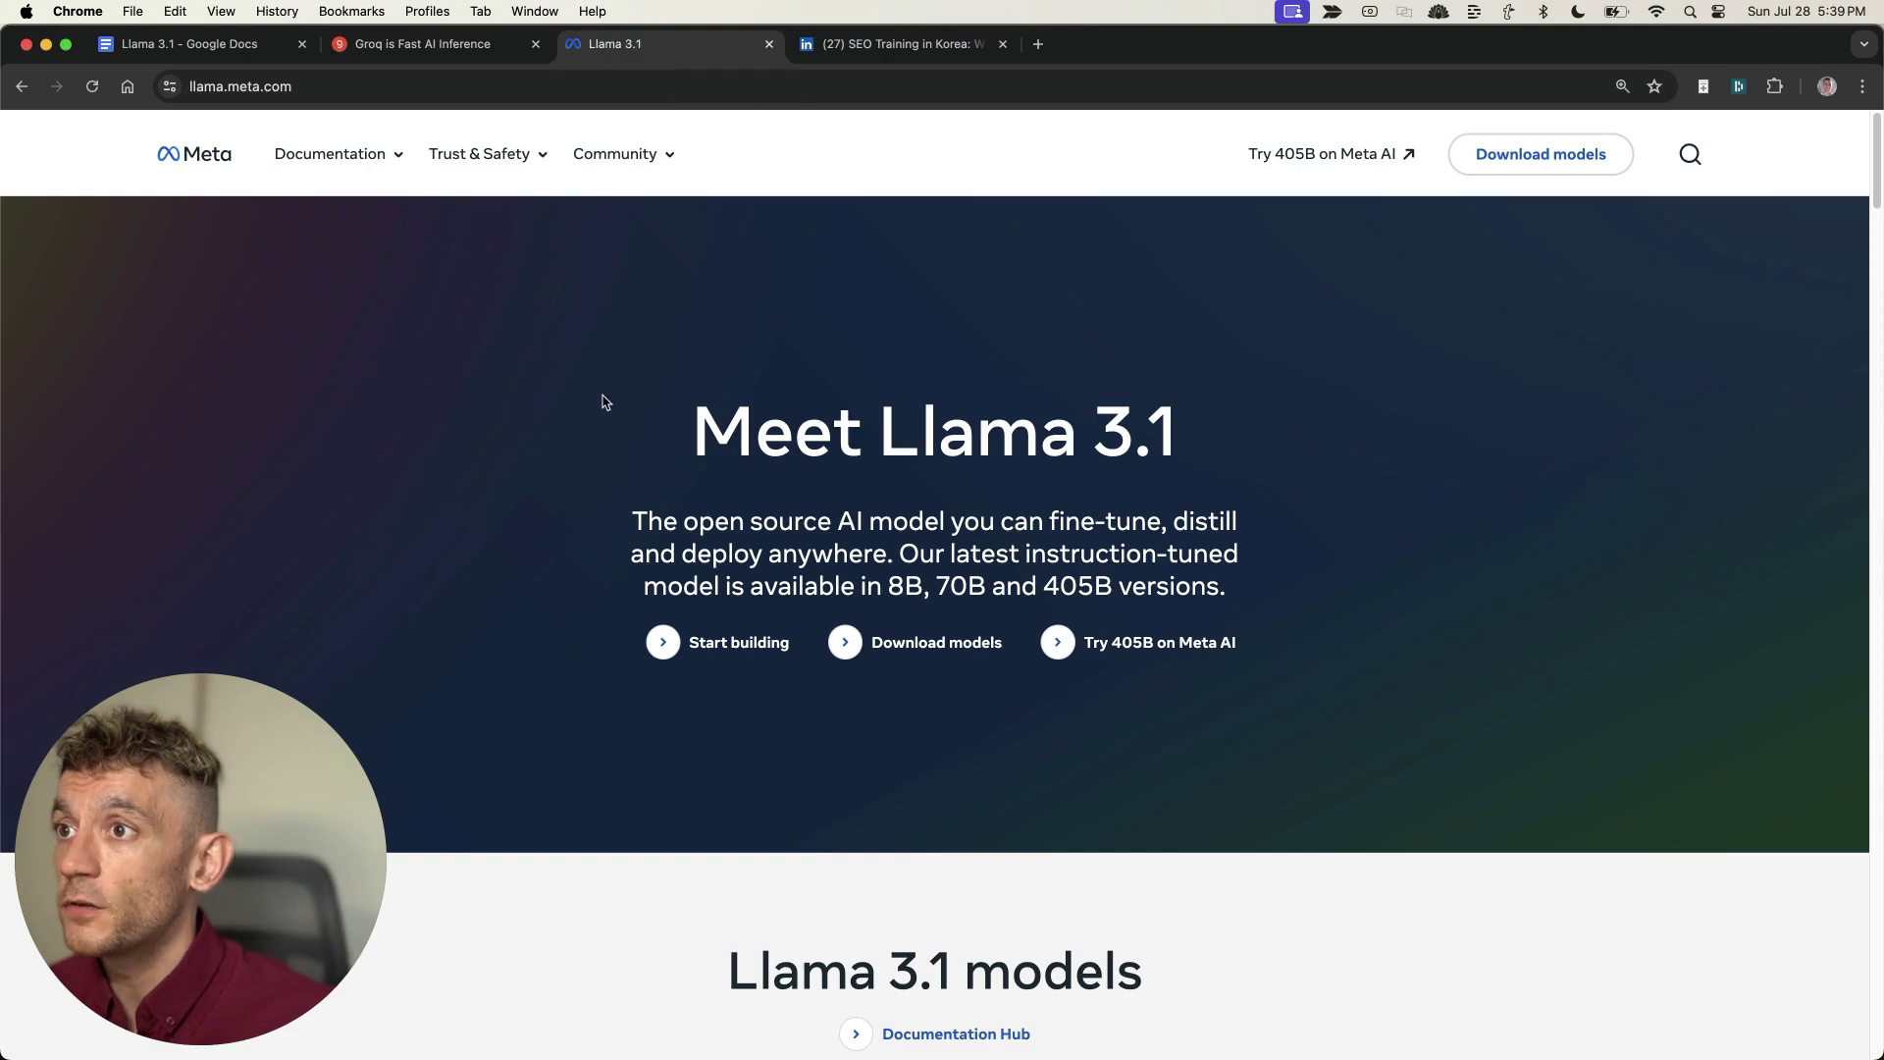
drag(1139, 444, 707, 471)
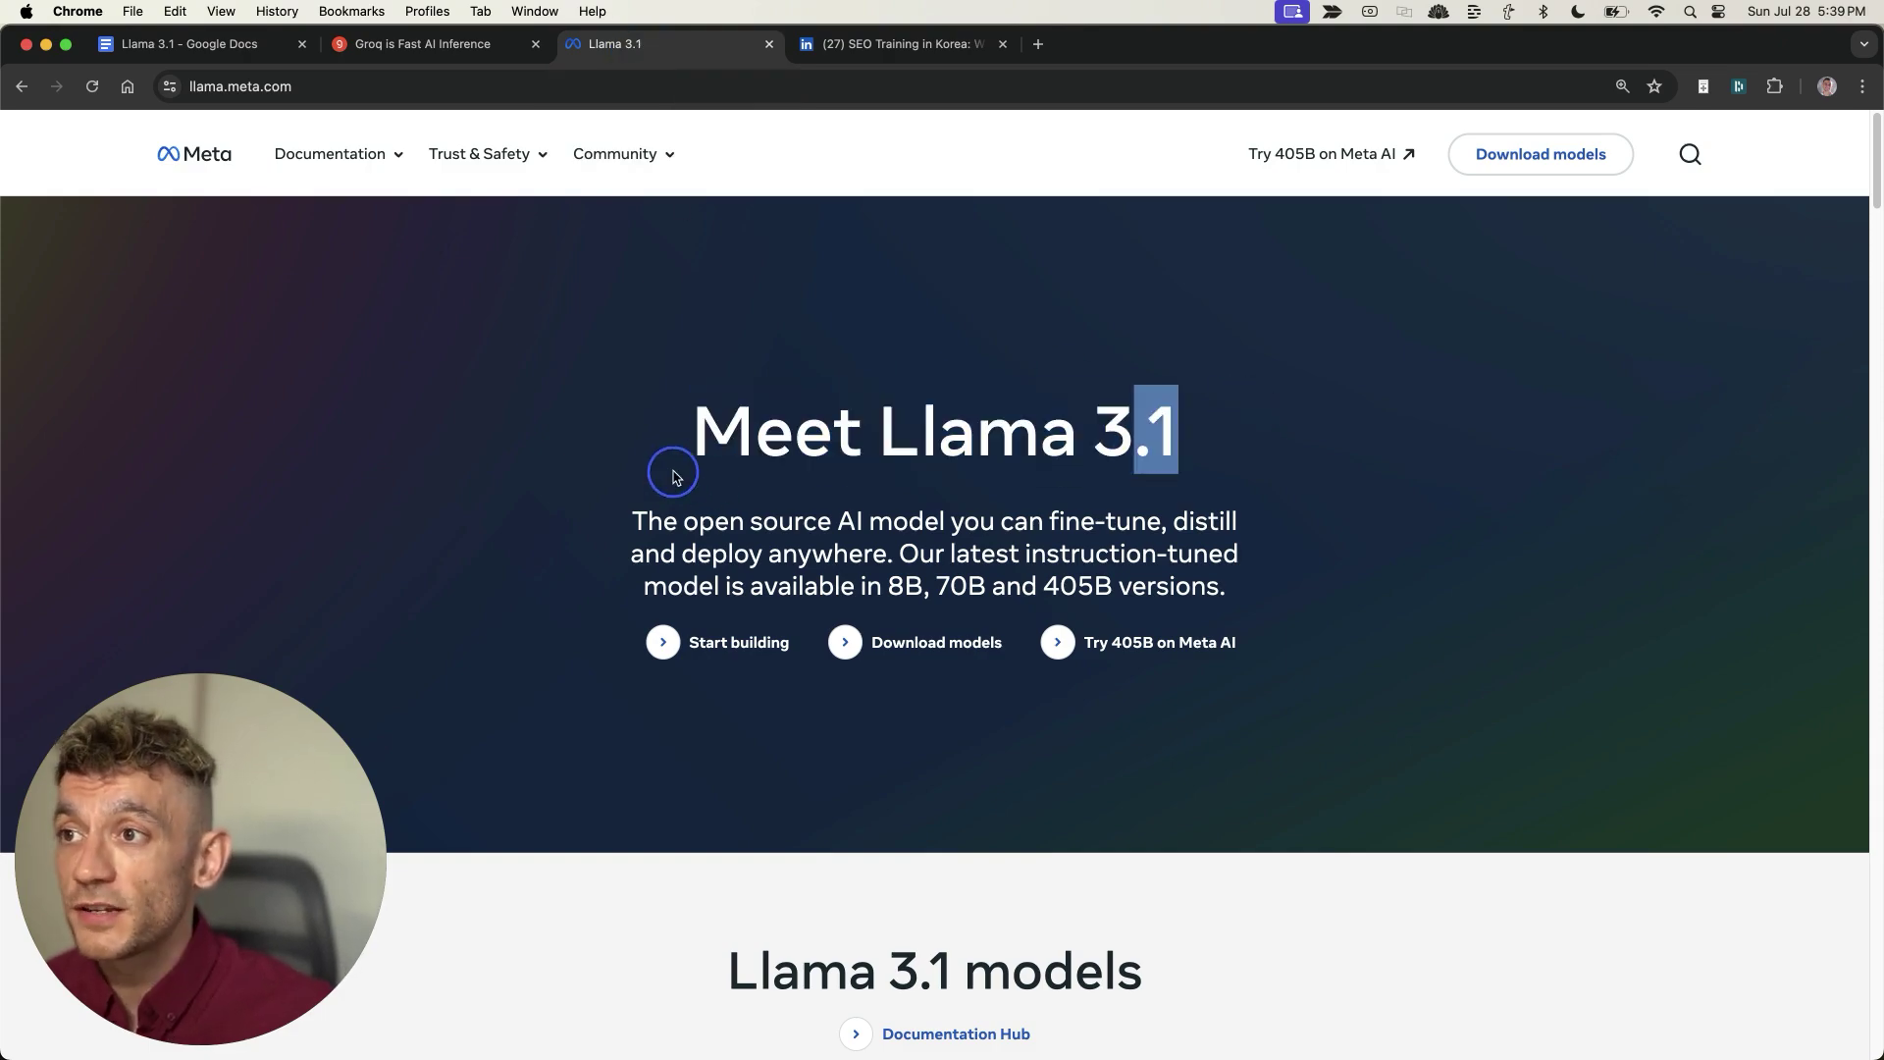
scroll(814, 547, down, 2)
scroll(814, 546, down, 15)
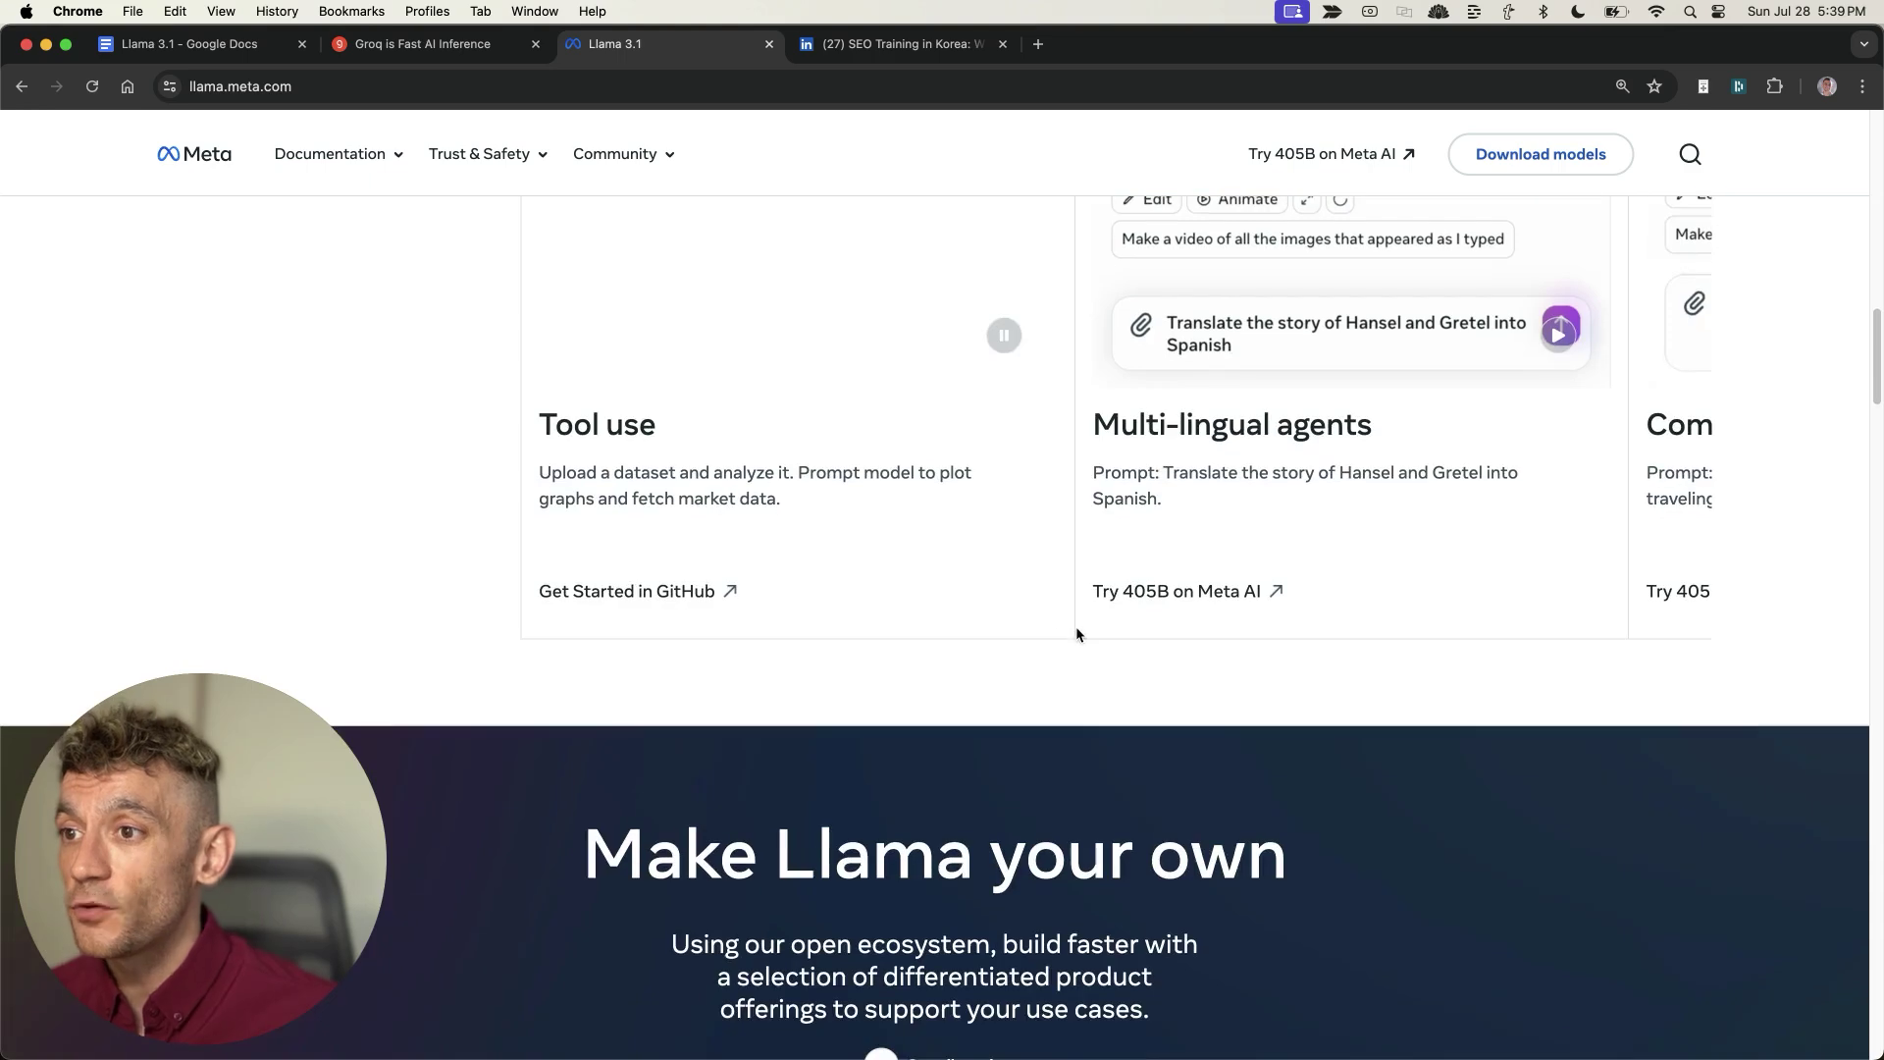
click(1303, 308)
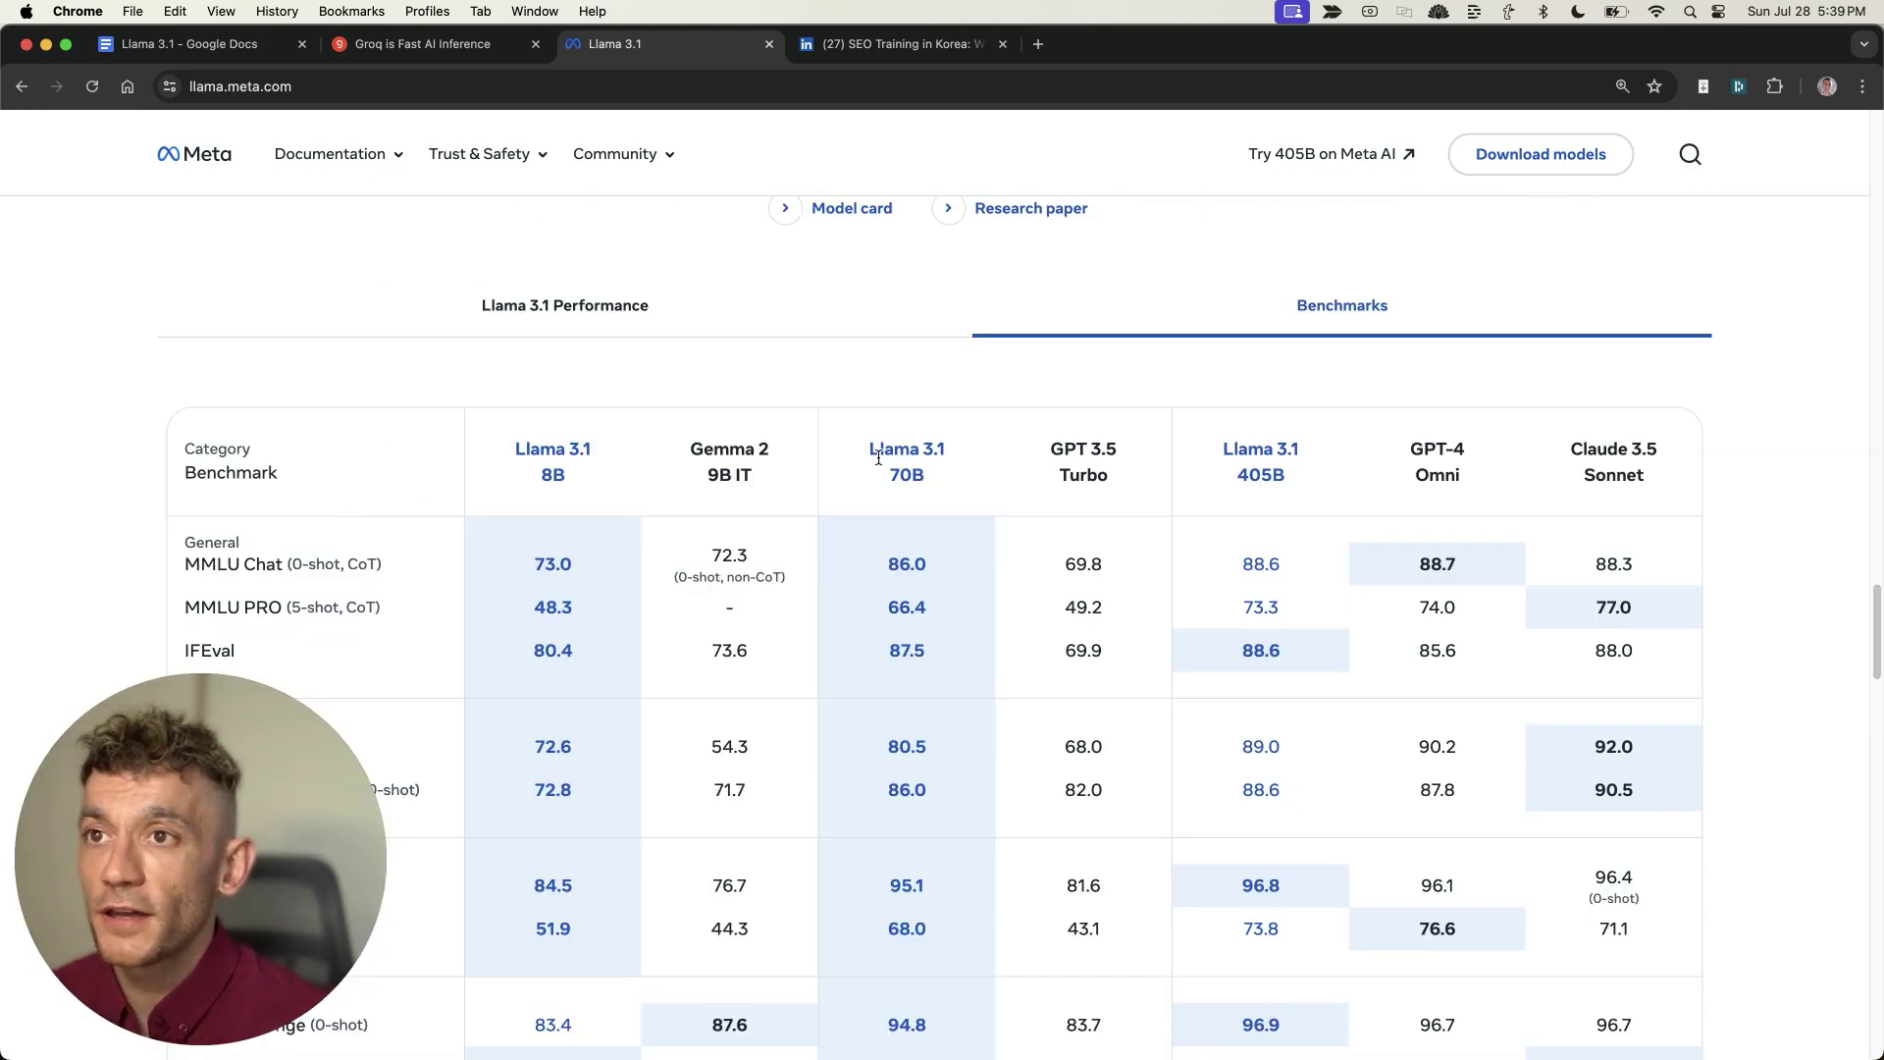
Compare Llama 3.1 8B against GPT-4 Omni and Claude 3.5 Sonnet, then return to Groq
drag(483, 448, 602, 480)
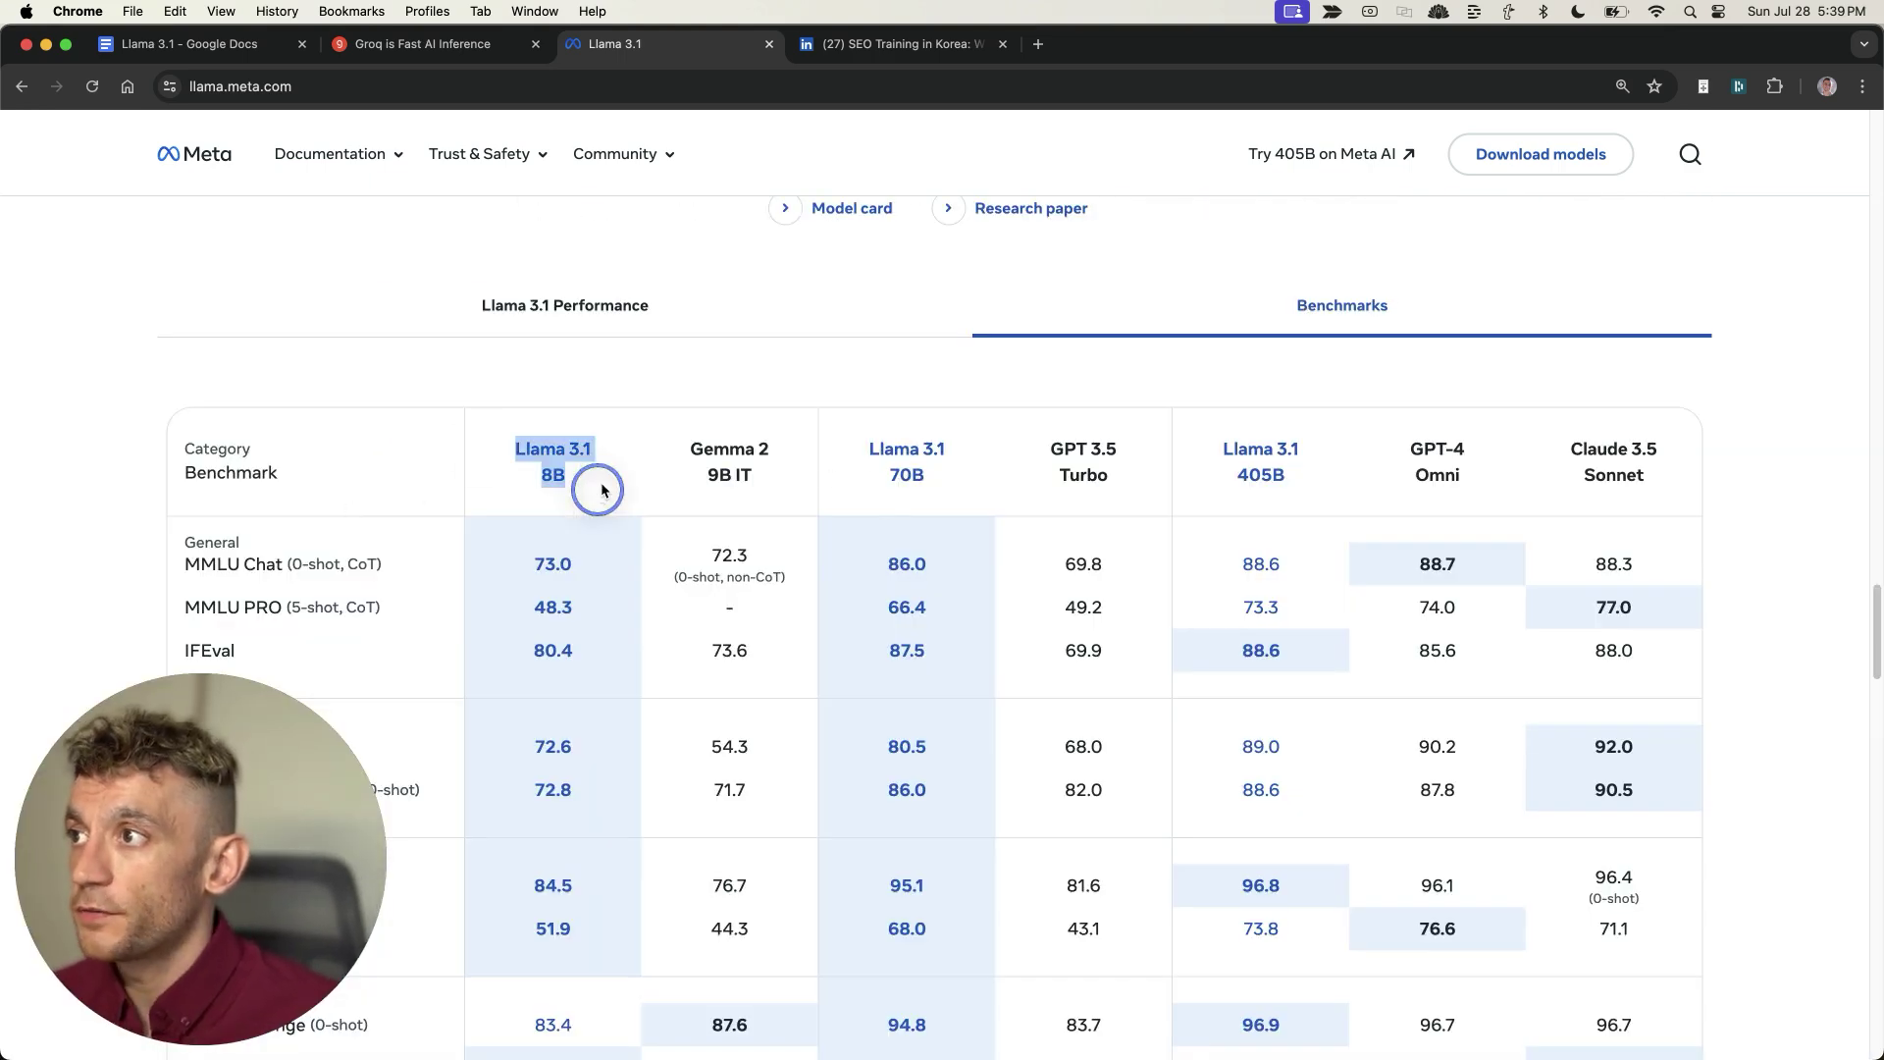
scroll(591, 498, down, 3)
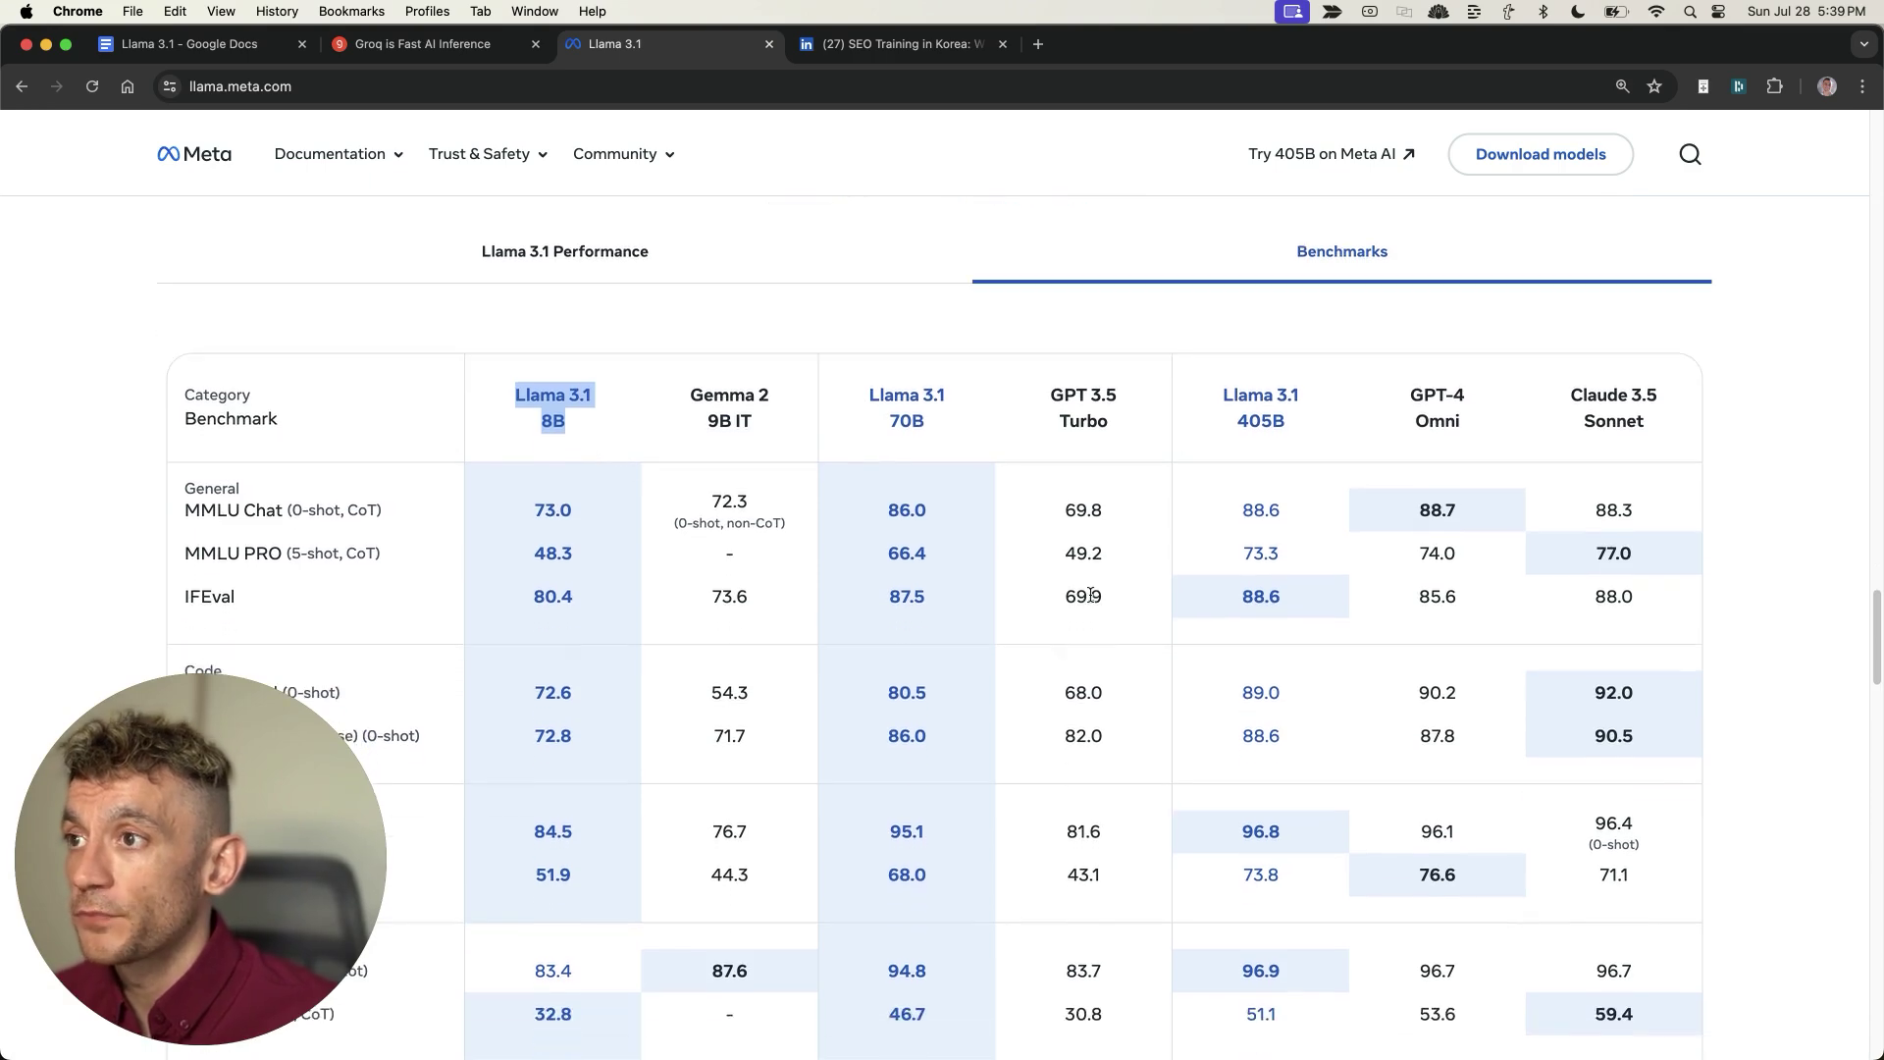
scroll(1194, 577, up, 3)
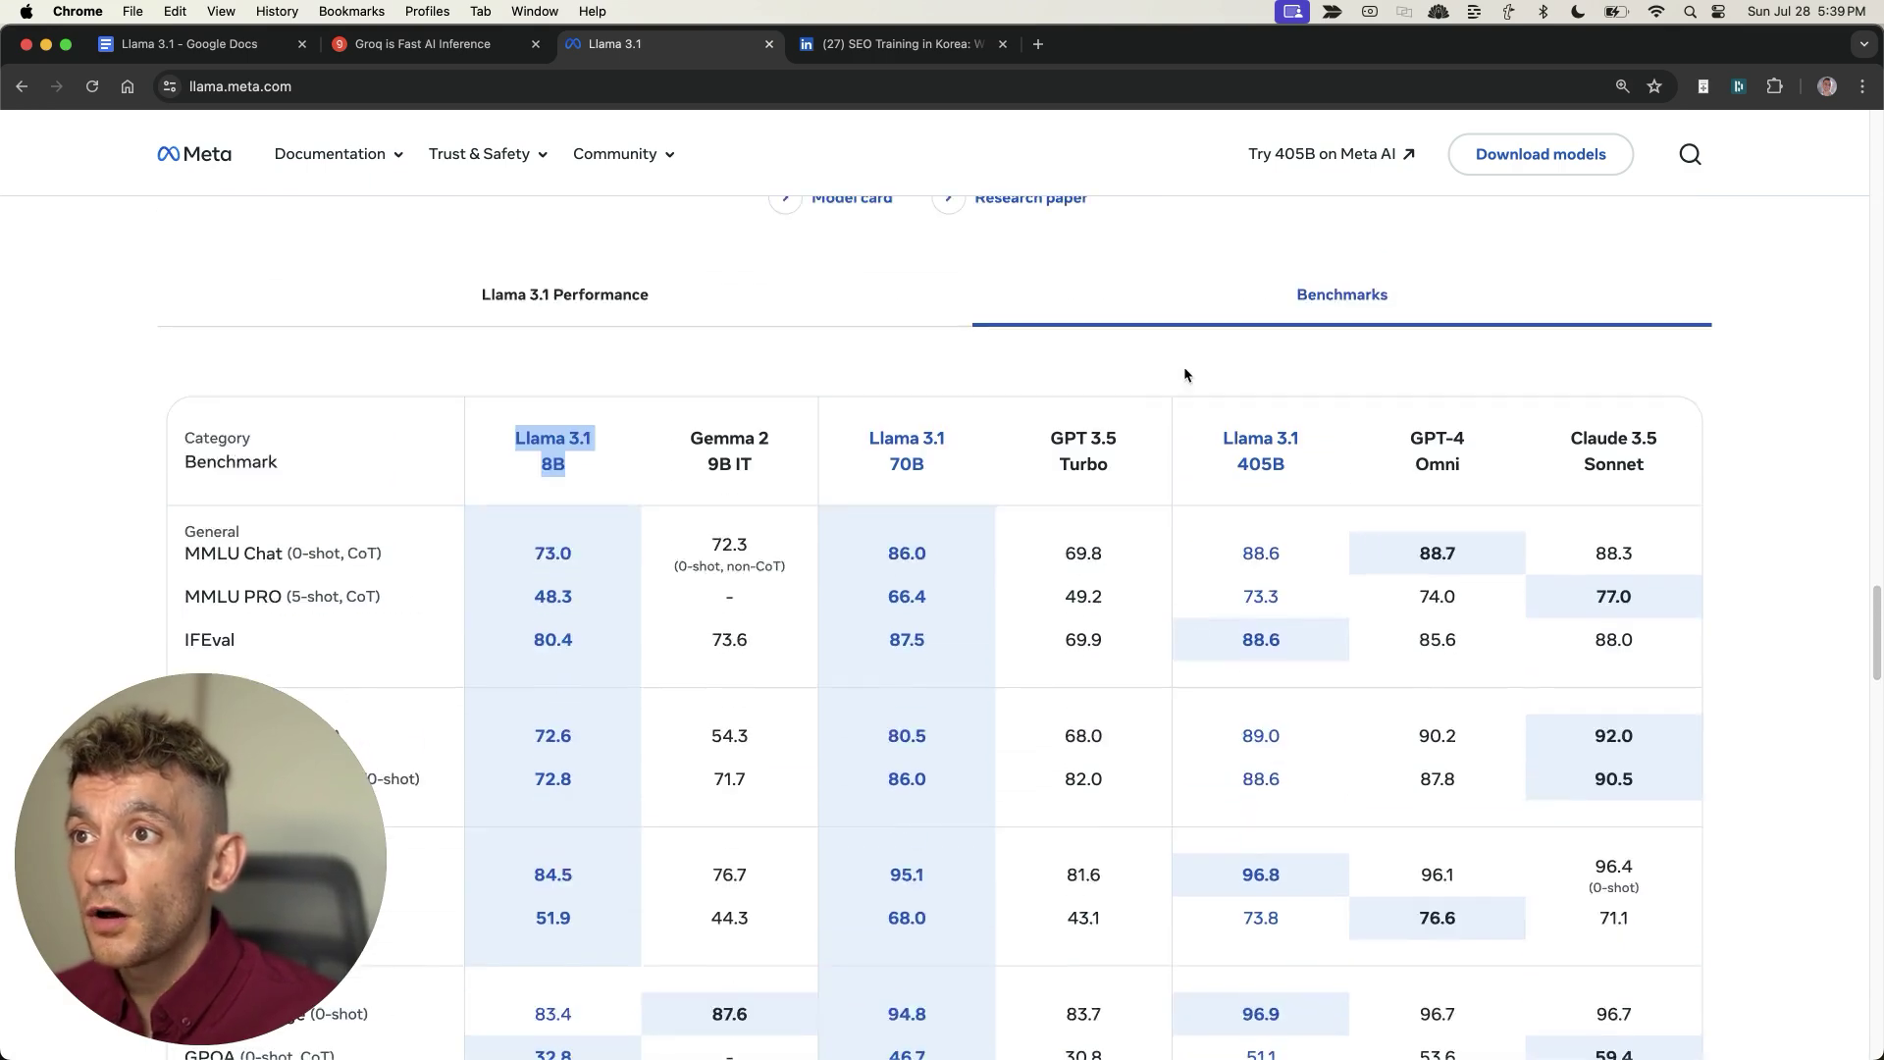
scroll(1260, 470, down, 1)
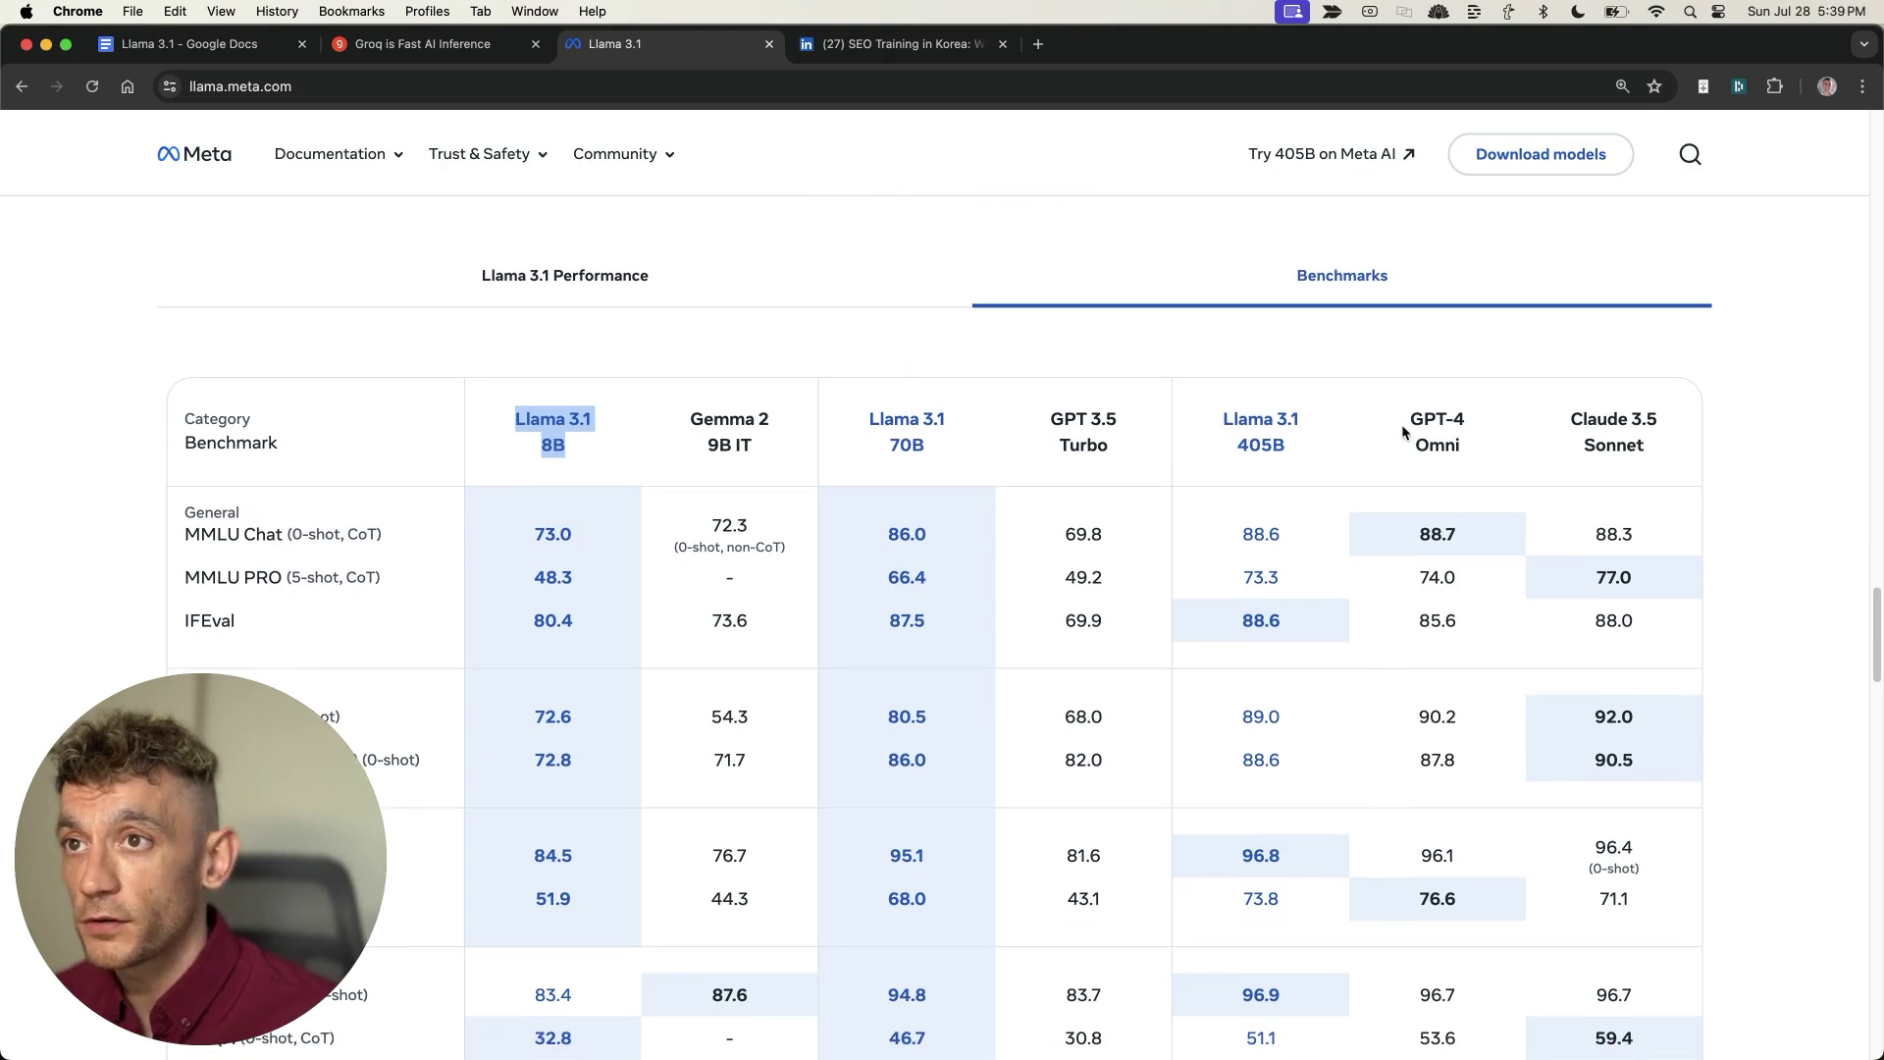
drag(1403, 432, 1472, 461)
drag(1568, 402, 1650, 453)
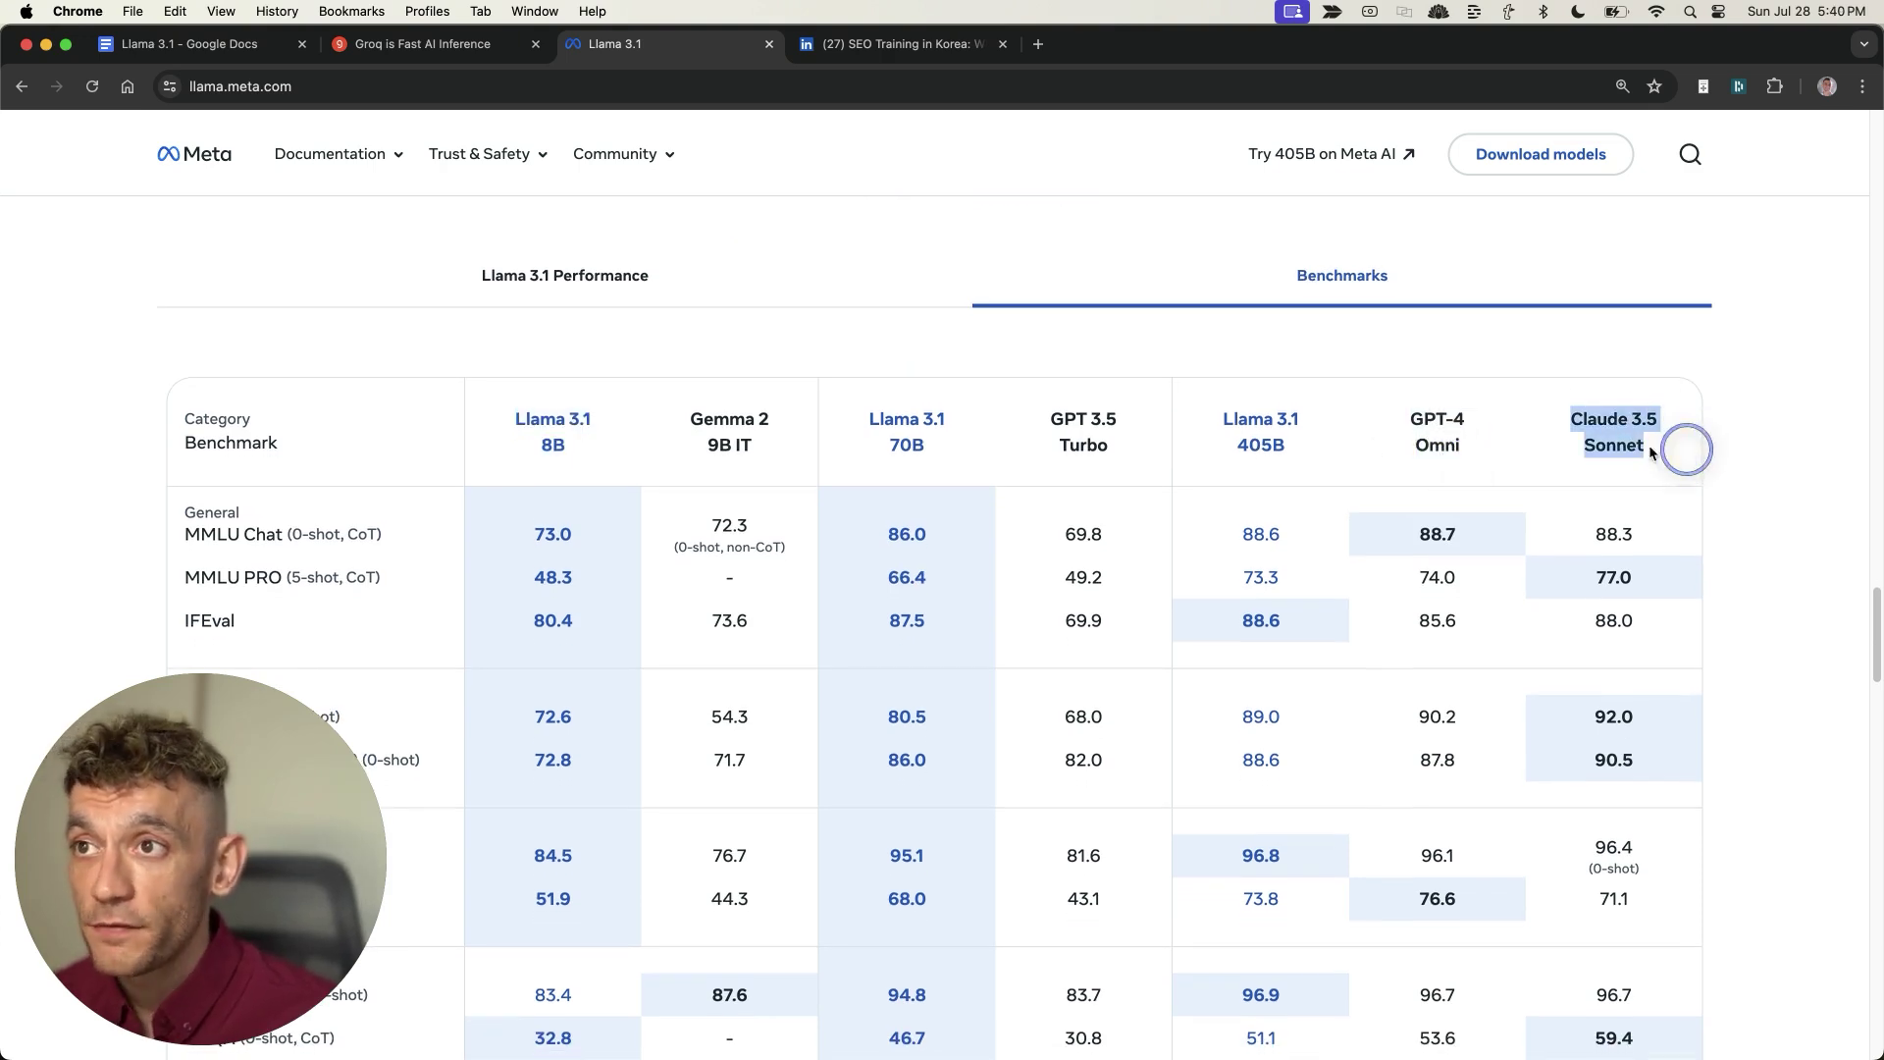
drag(1240, 435, 1316, 462)
scroll(1280, 590, down, 1)
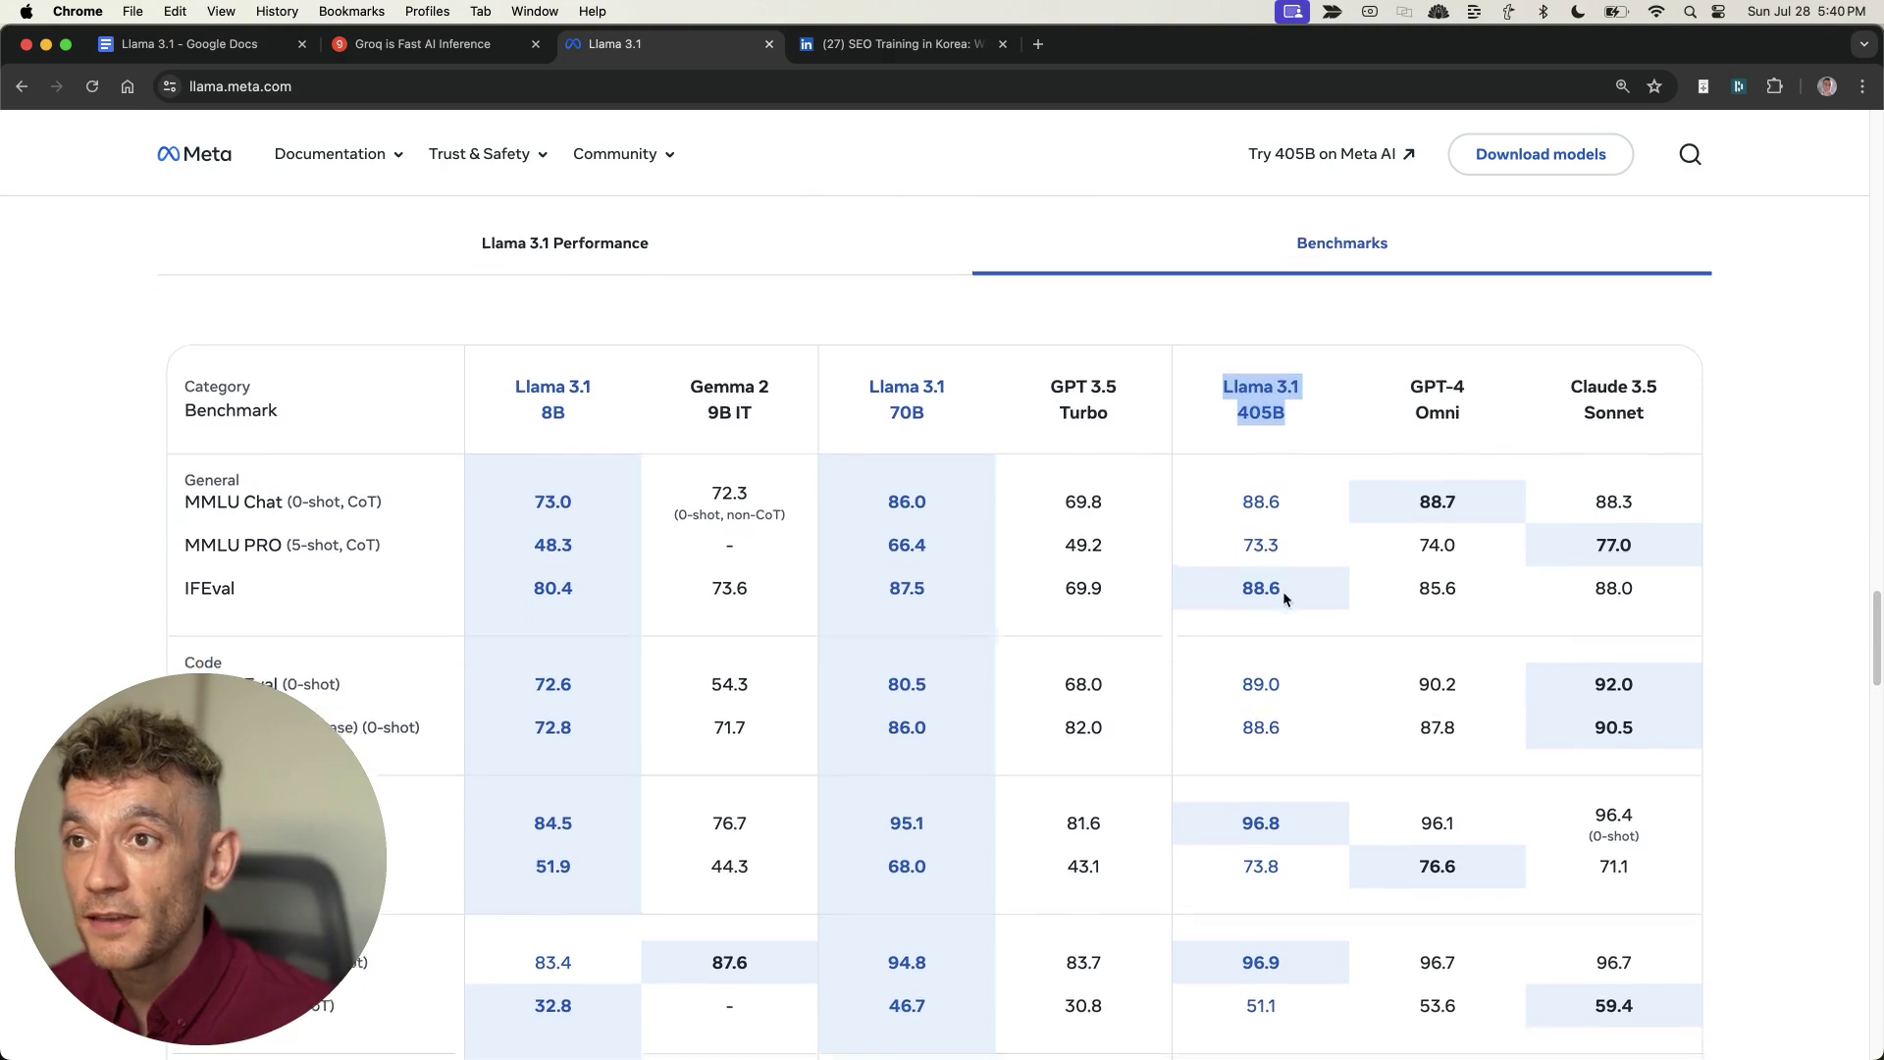
scroll(1281, 591, down, 5)
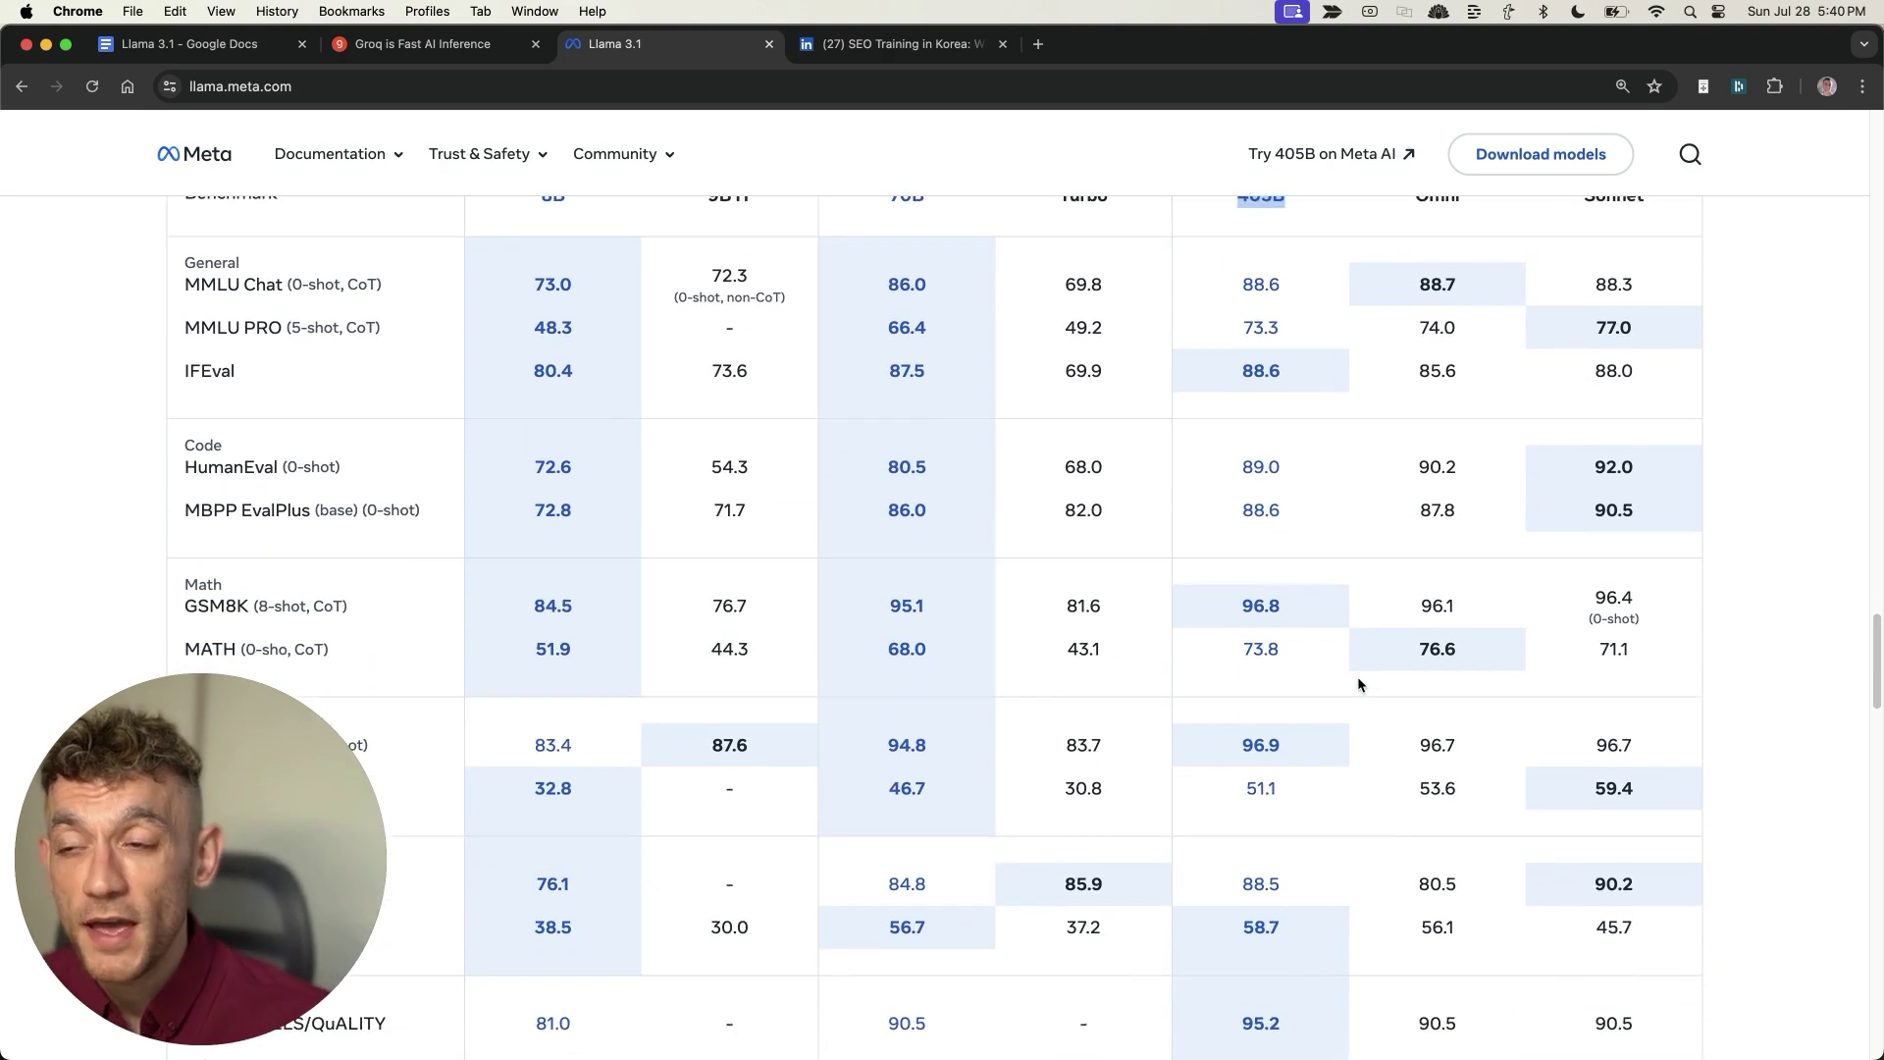
scroll(1357, 677, down, 3)
scroll(1233, 639, down, 6)
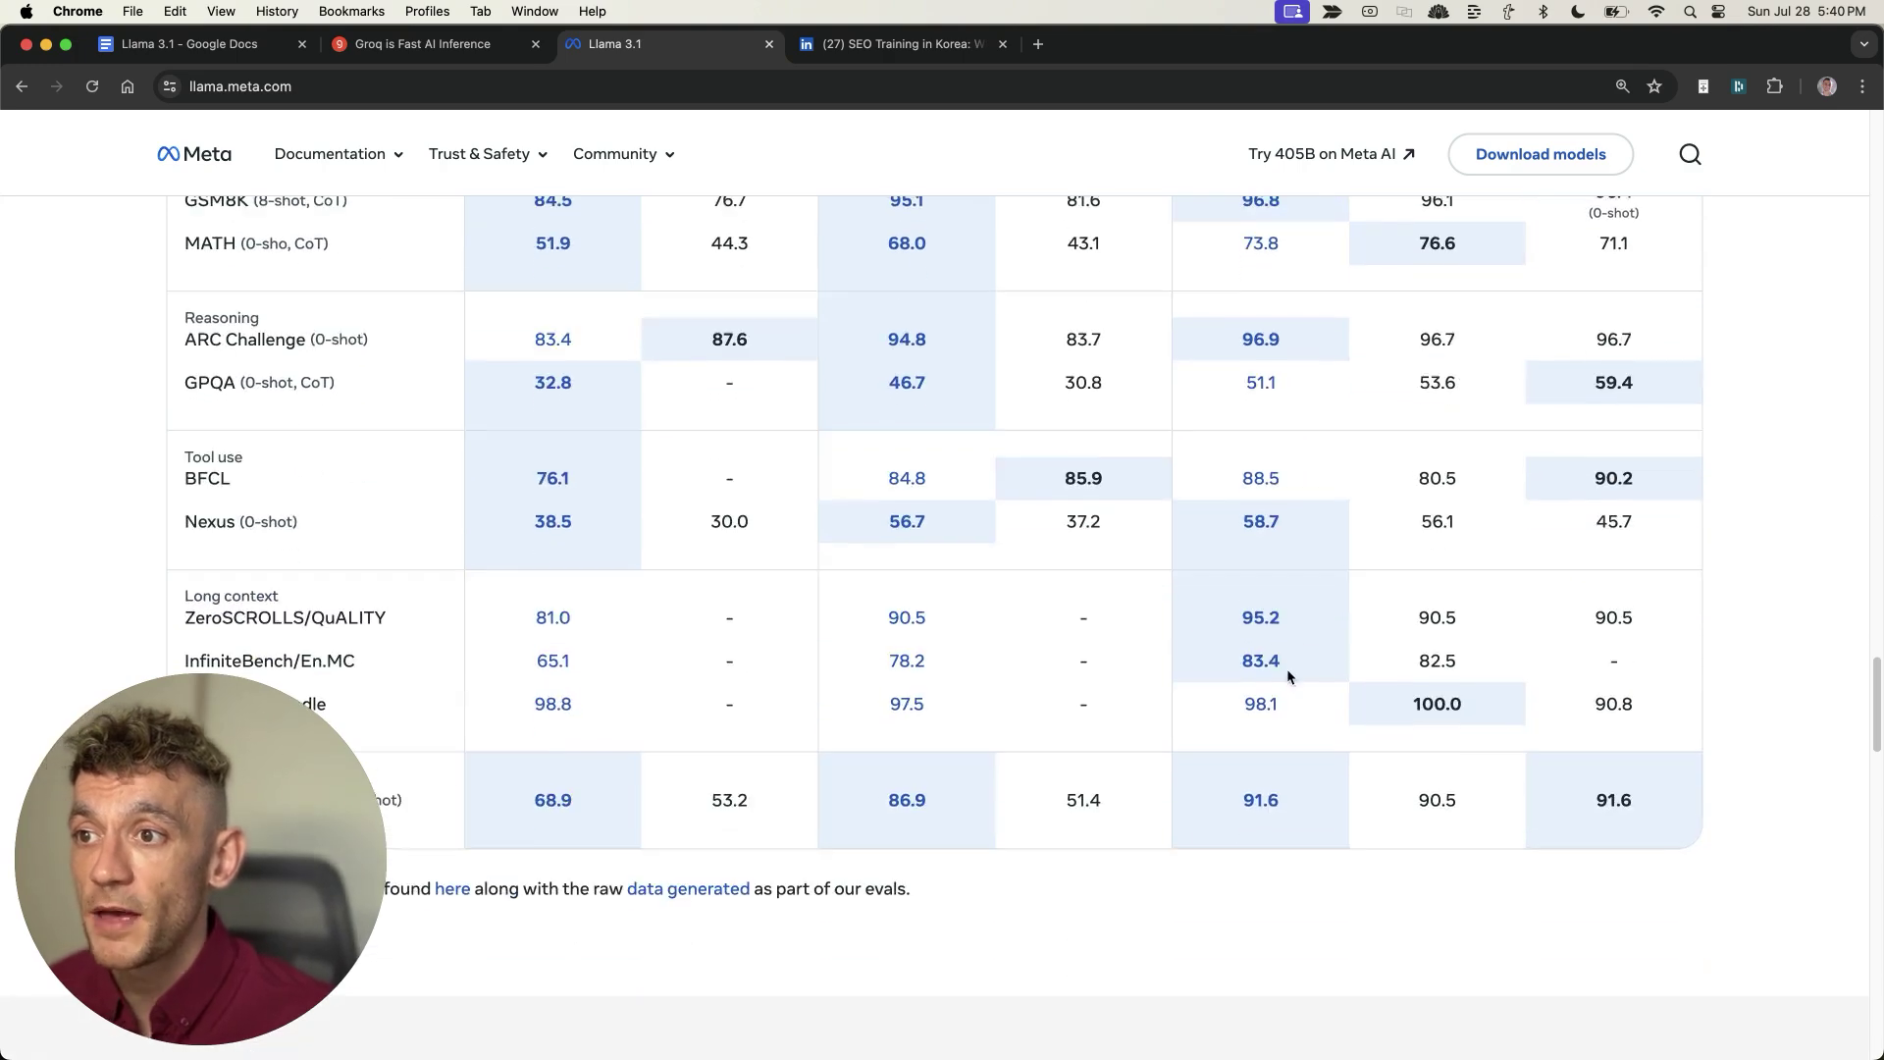
scroll(1290, 687, down, 4)
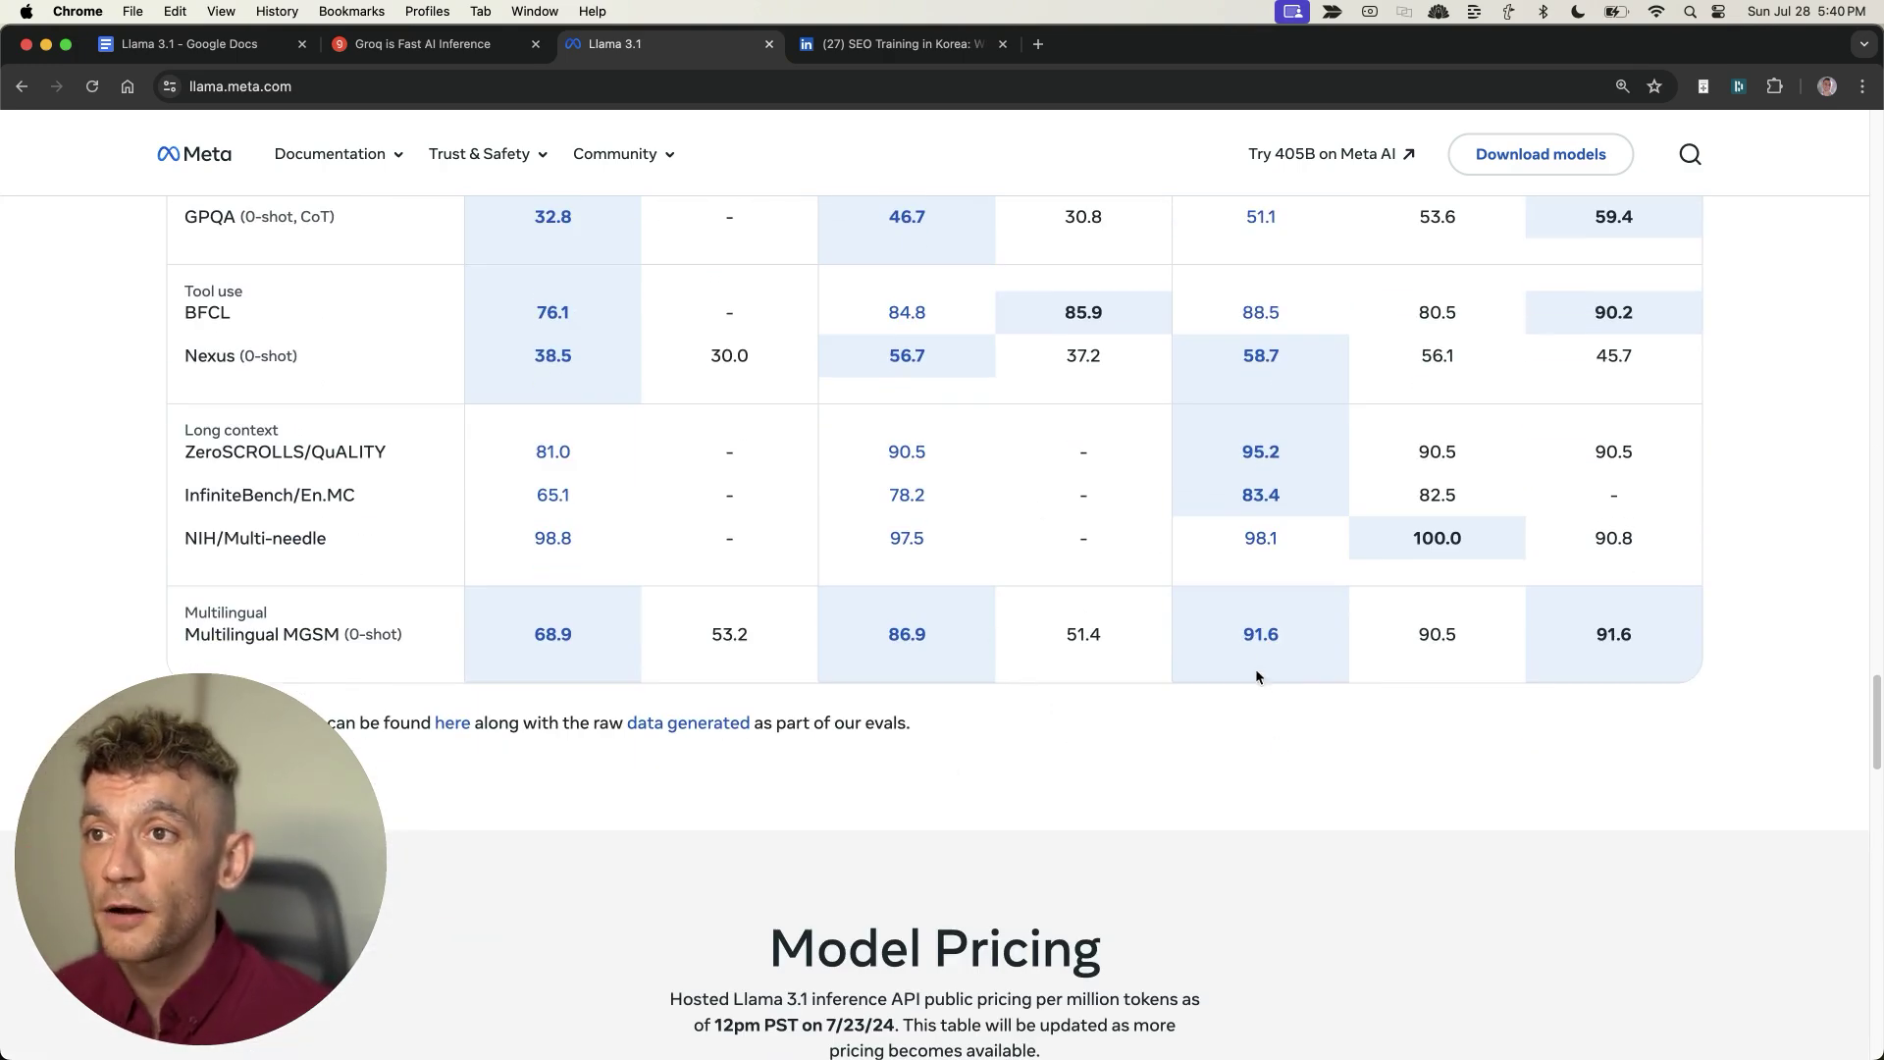
scroll(1253, 669, up, 10)
scroll(1248, 626, up, 10)
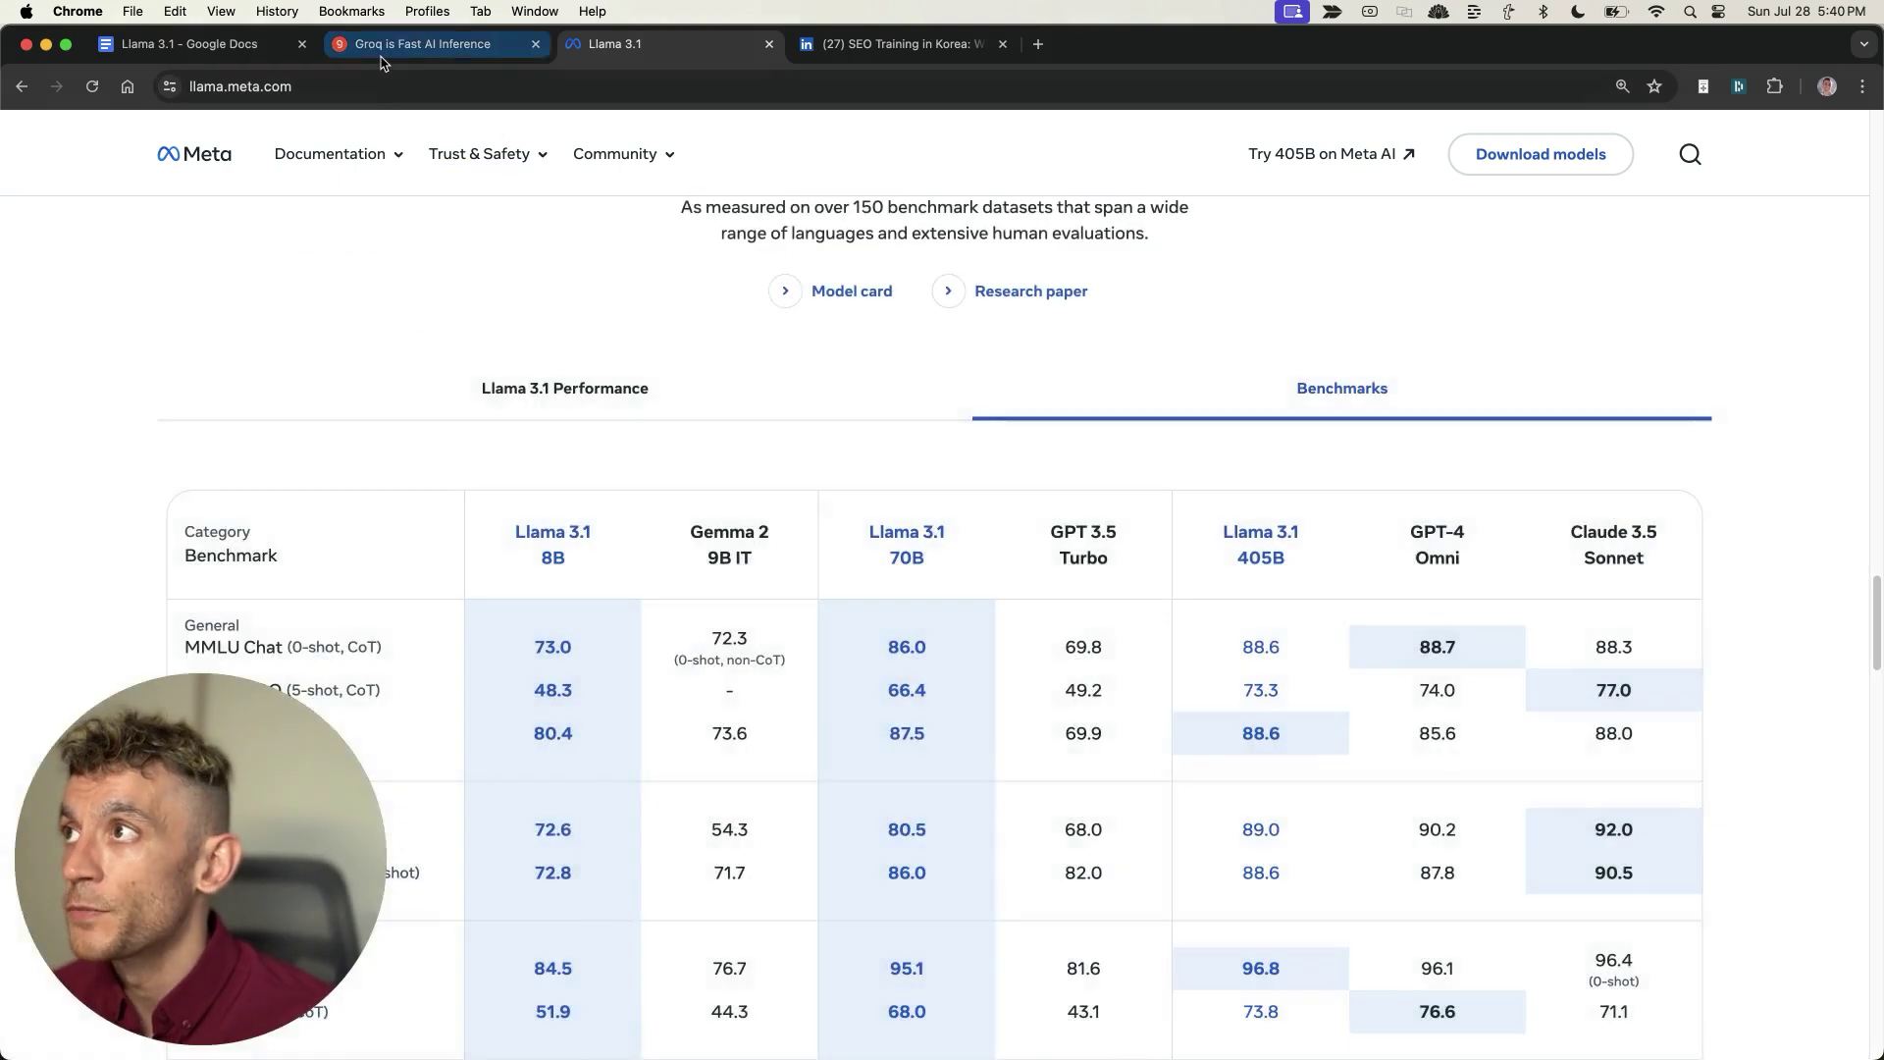
click(412, 44)
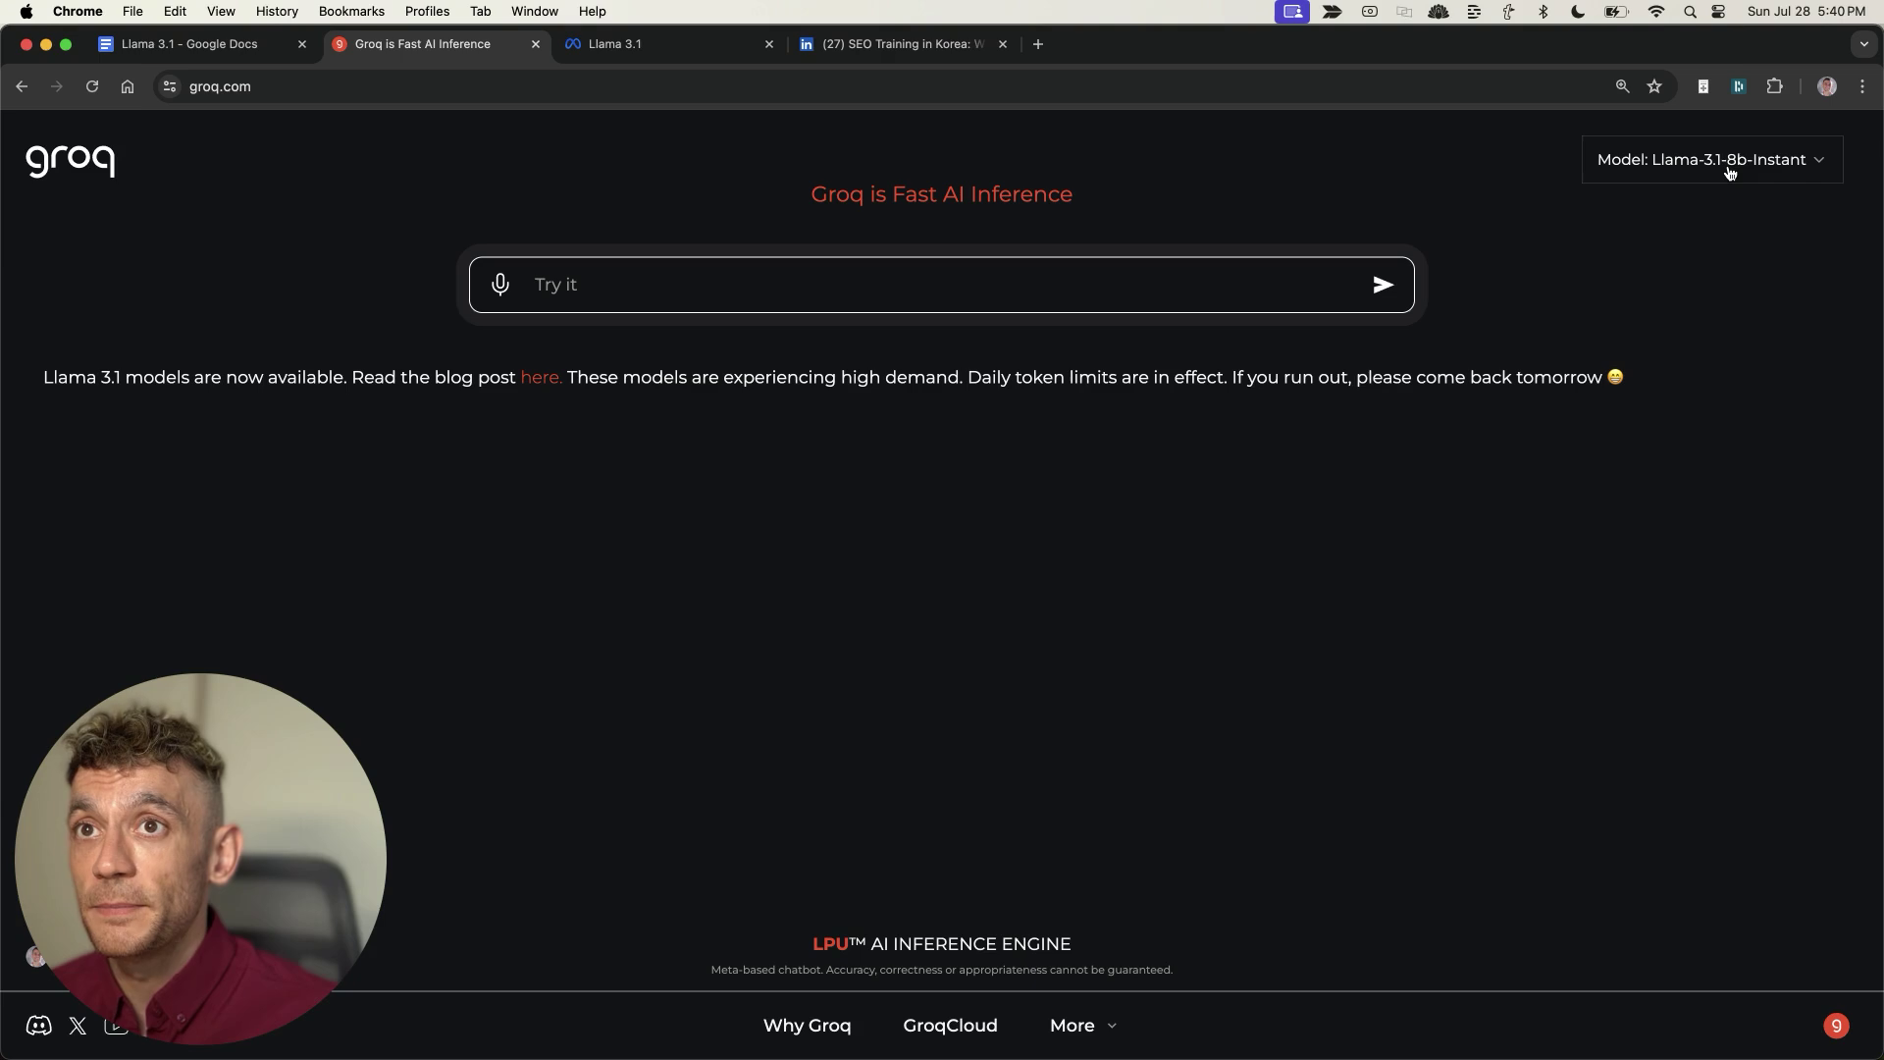
Ask Llama-3.1-8b-Instant 'How to do SEO.' using a voice prompt
click(1116, 278)
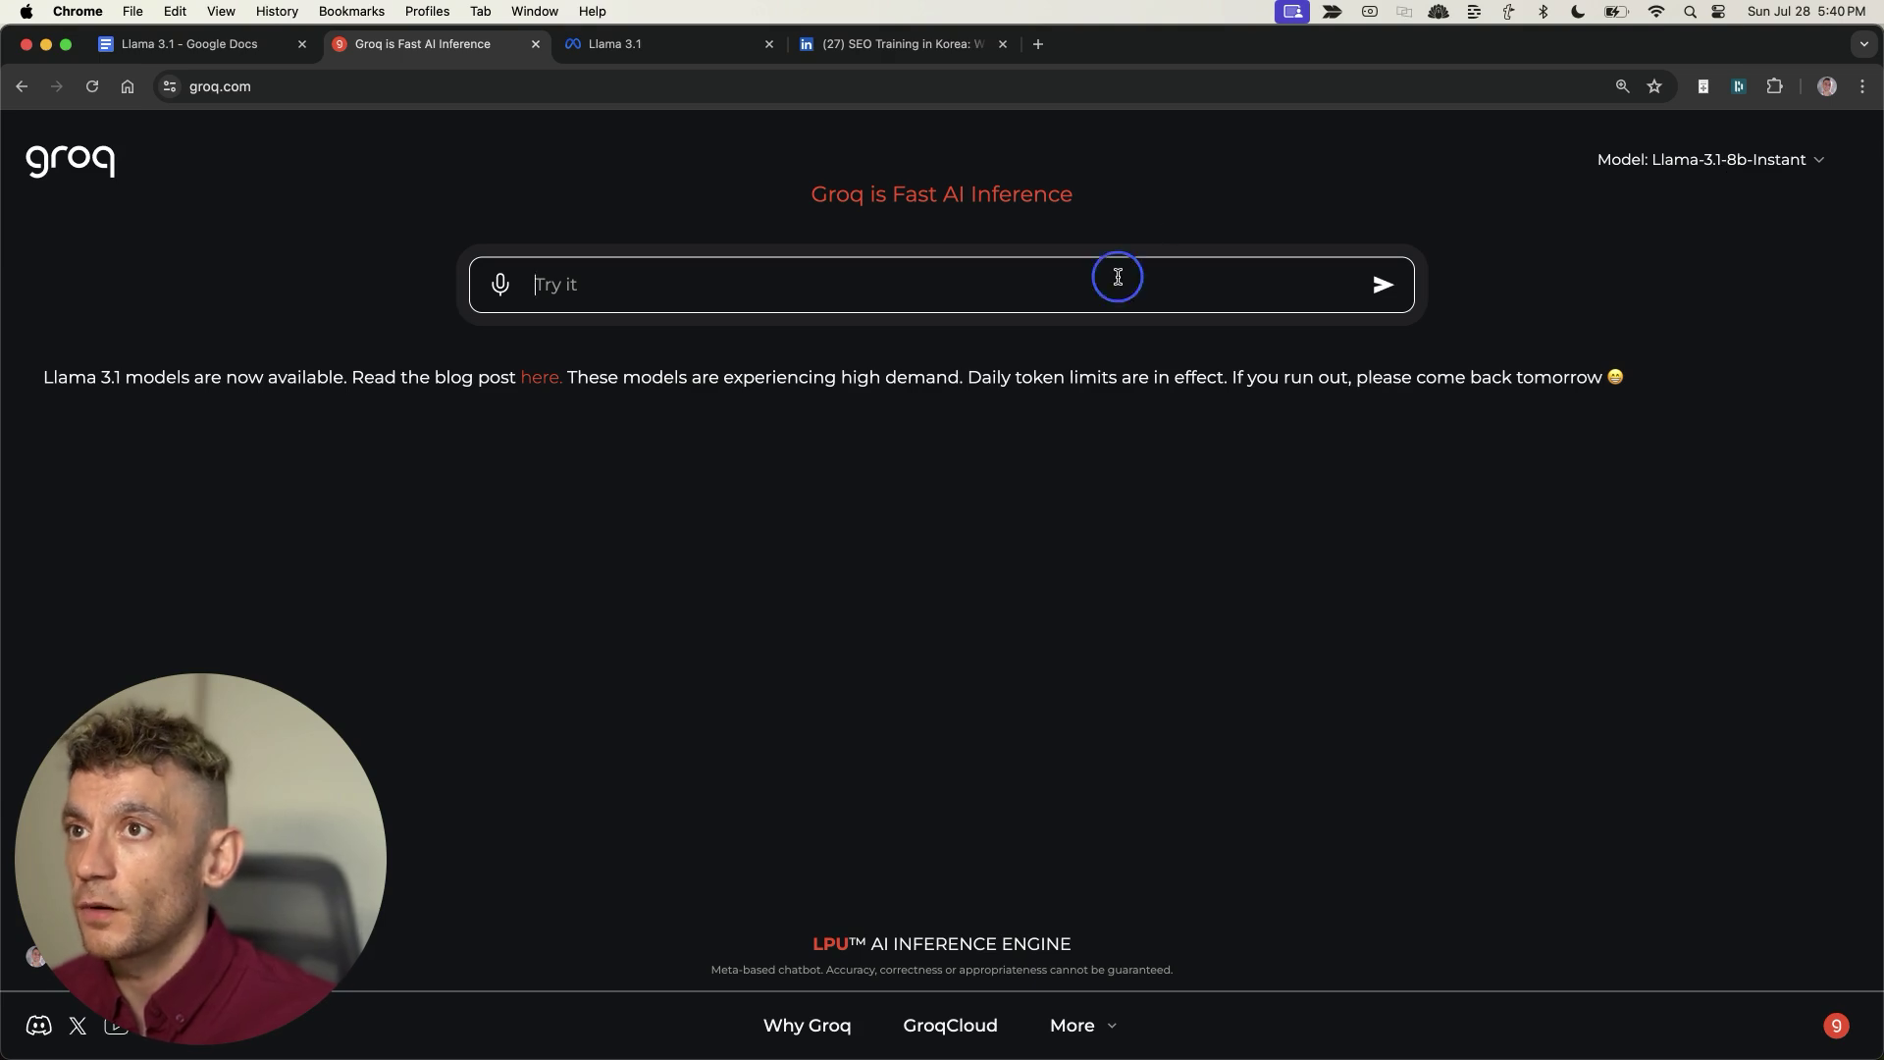
click(502, 286)
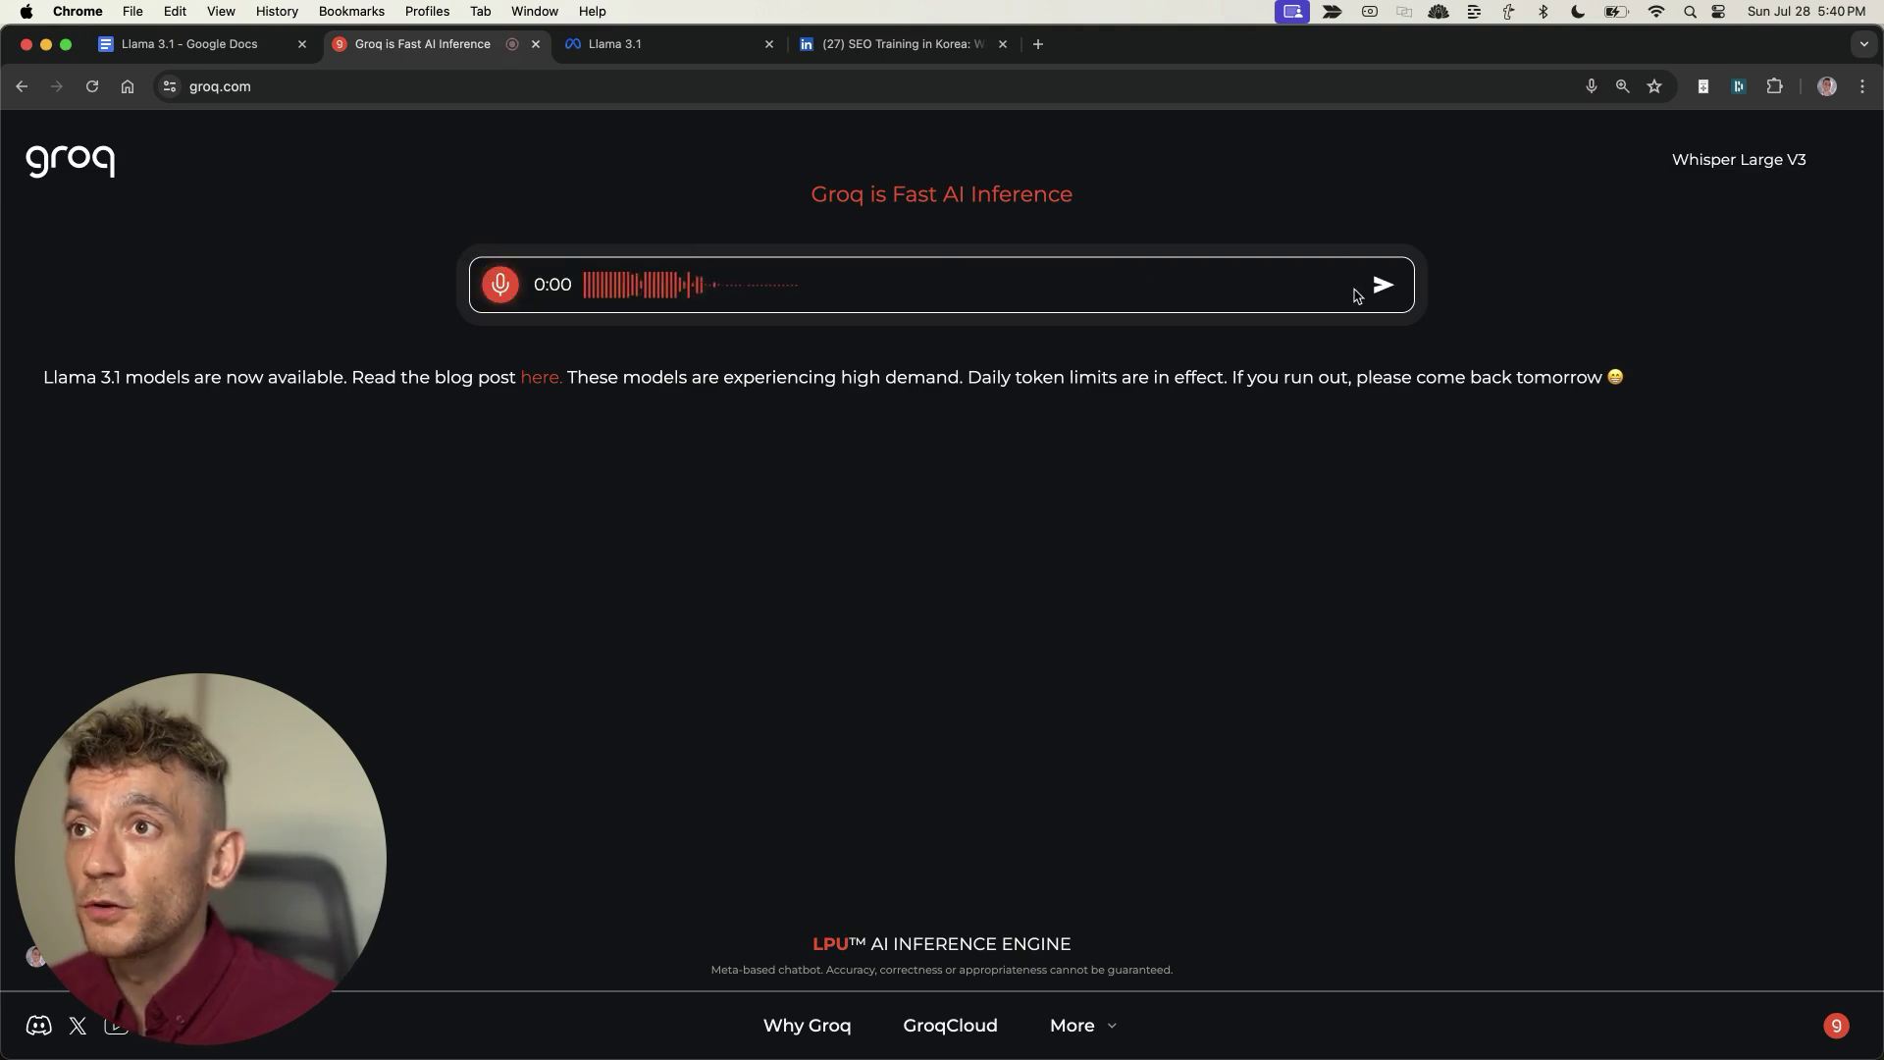
click(511, 285)
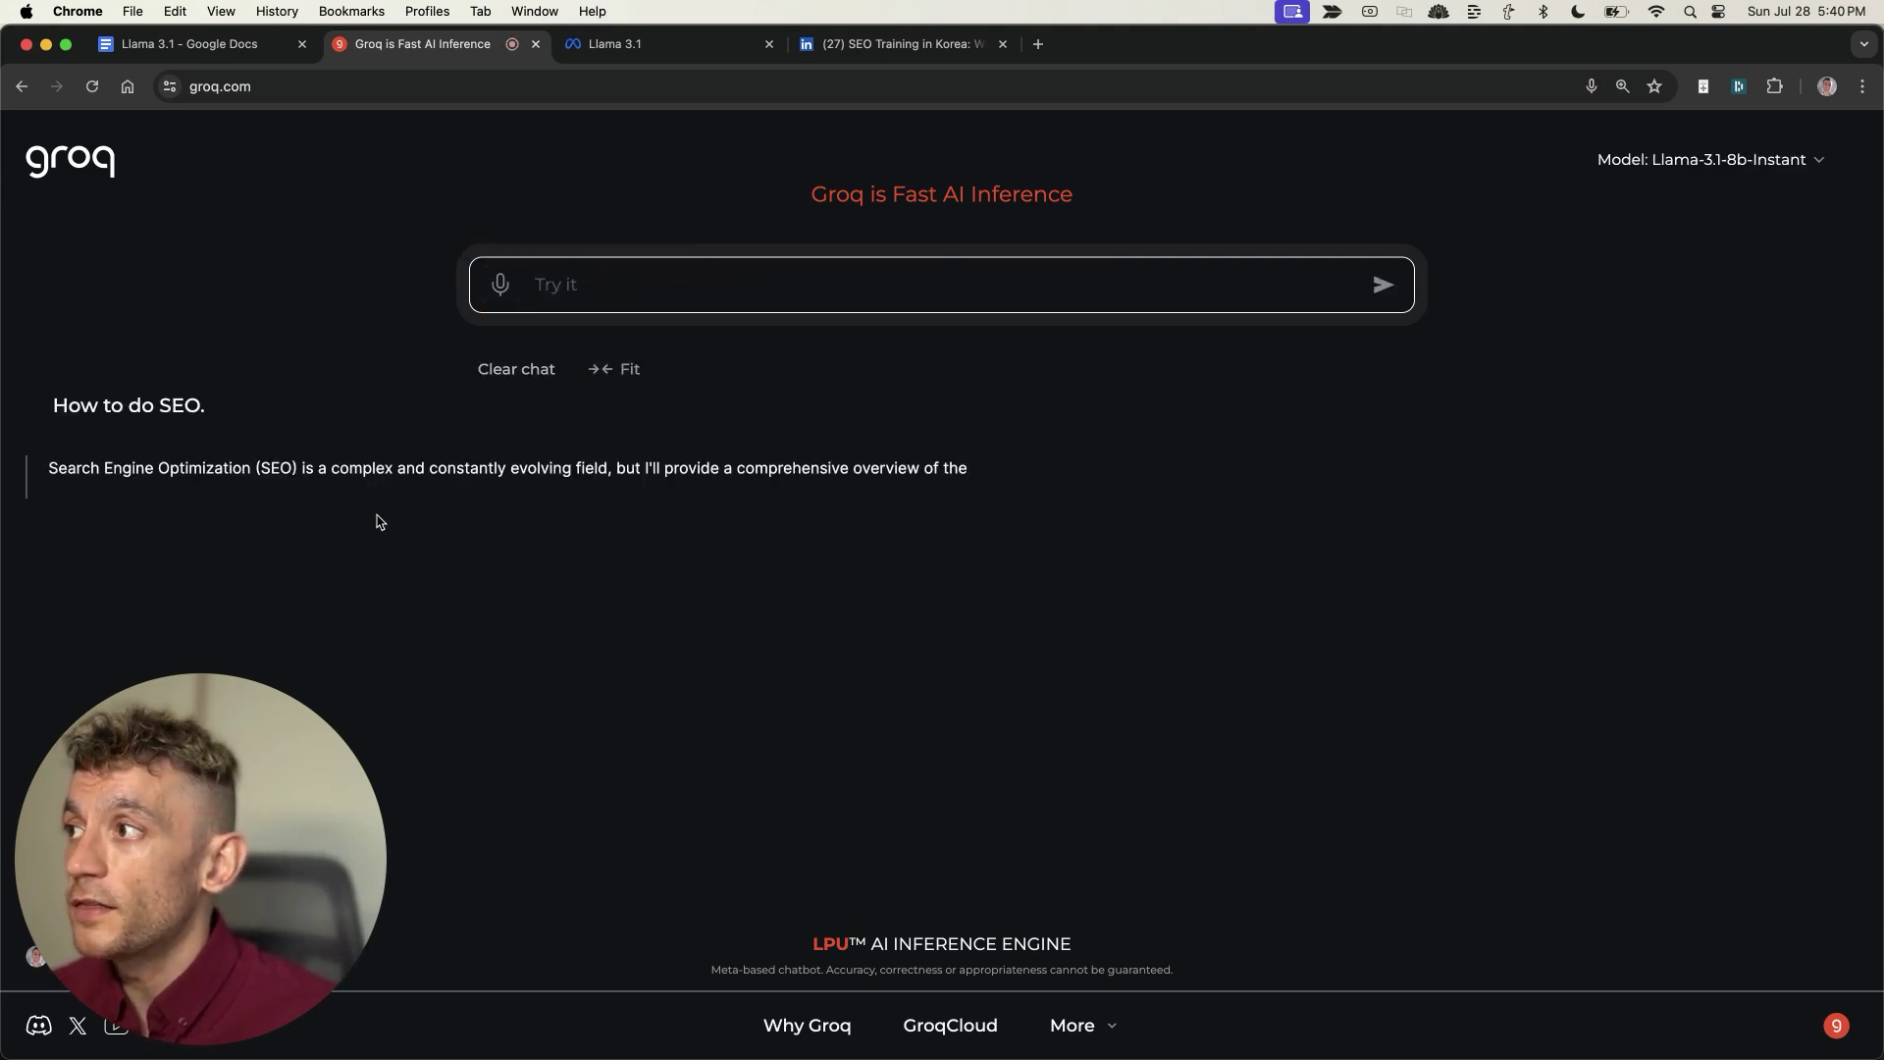
Read through the streamed step-by-step SEO guide, starting at Keyword Research
scroll(947, 550, down, 10)
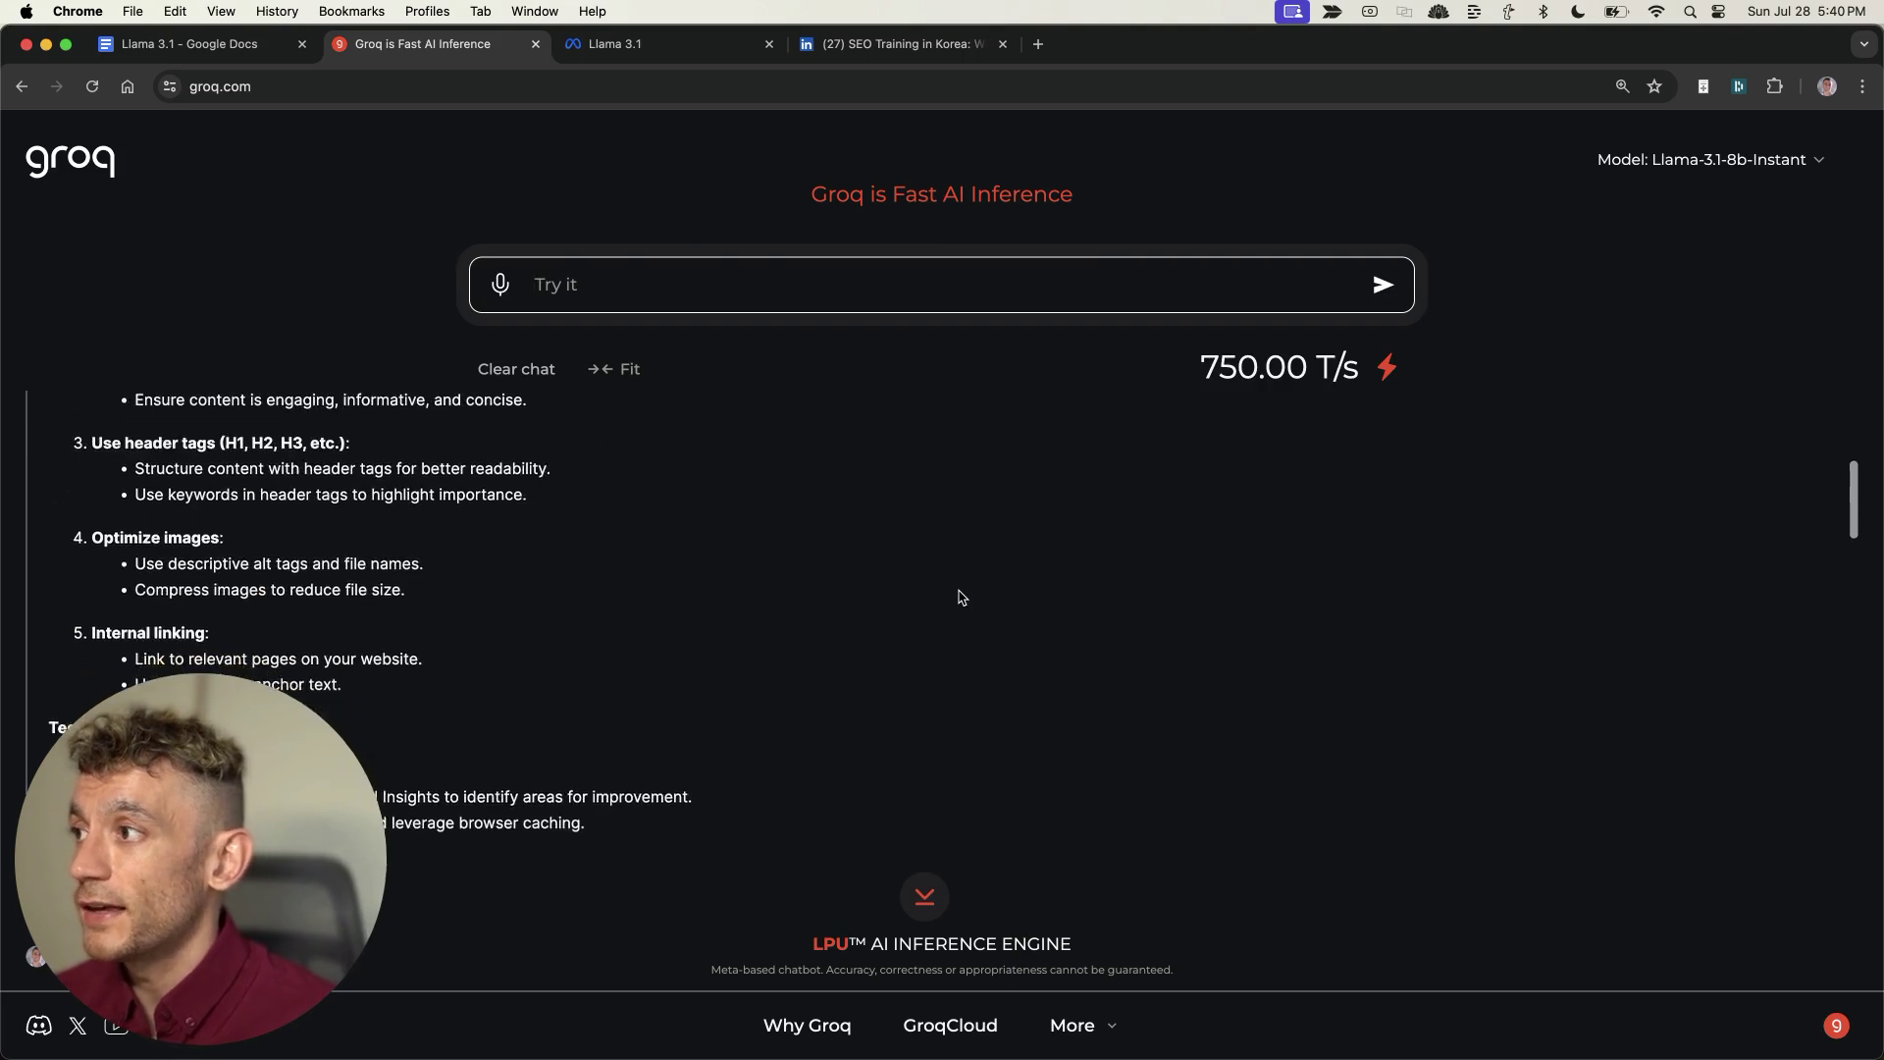
scroll(959, 598, down, 10)
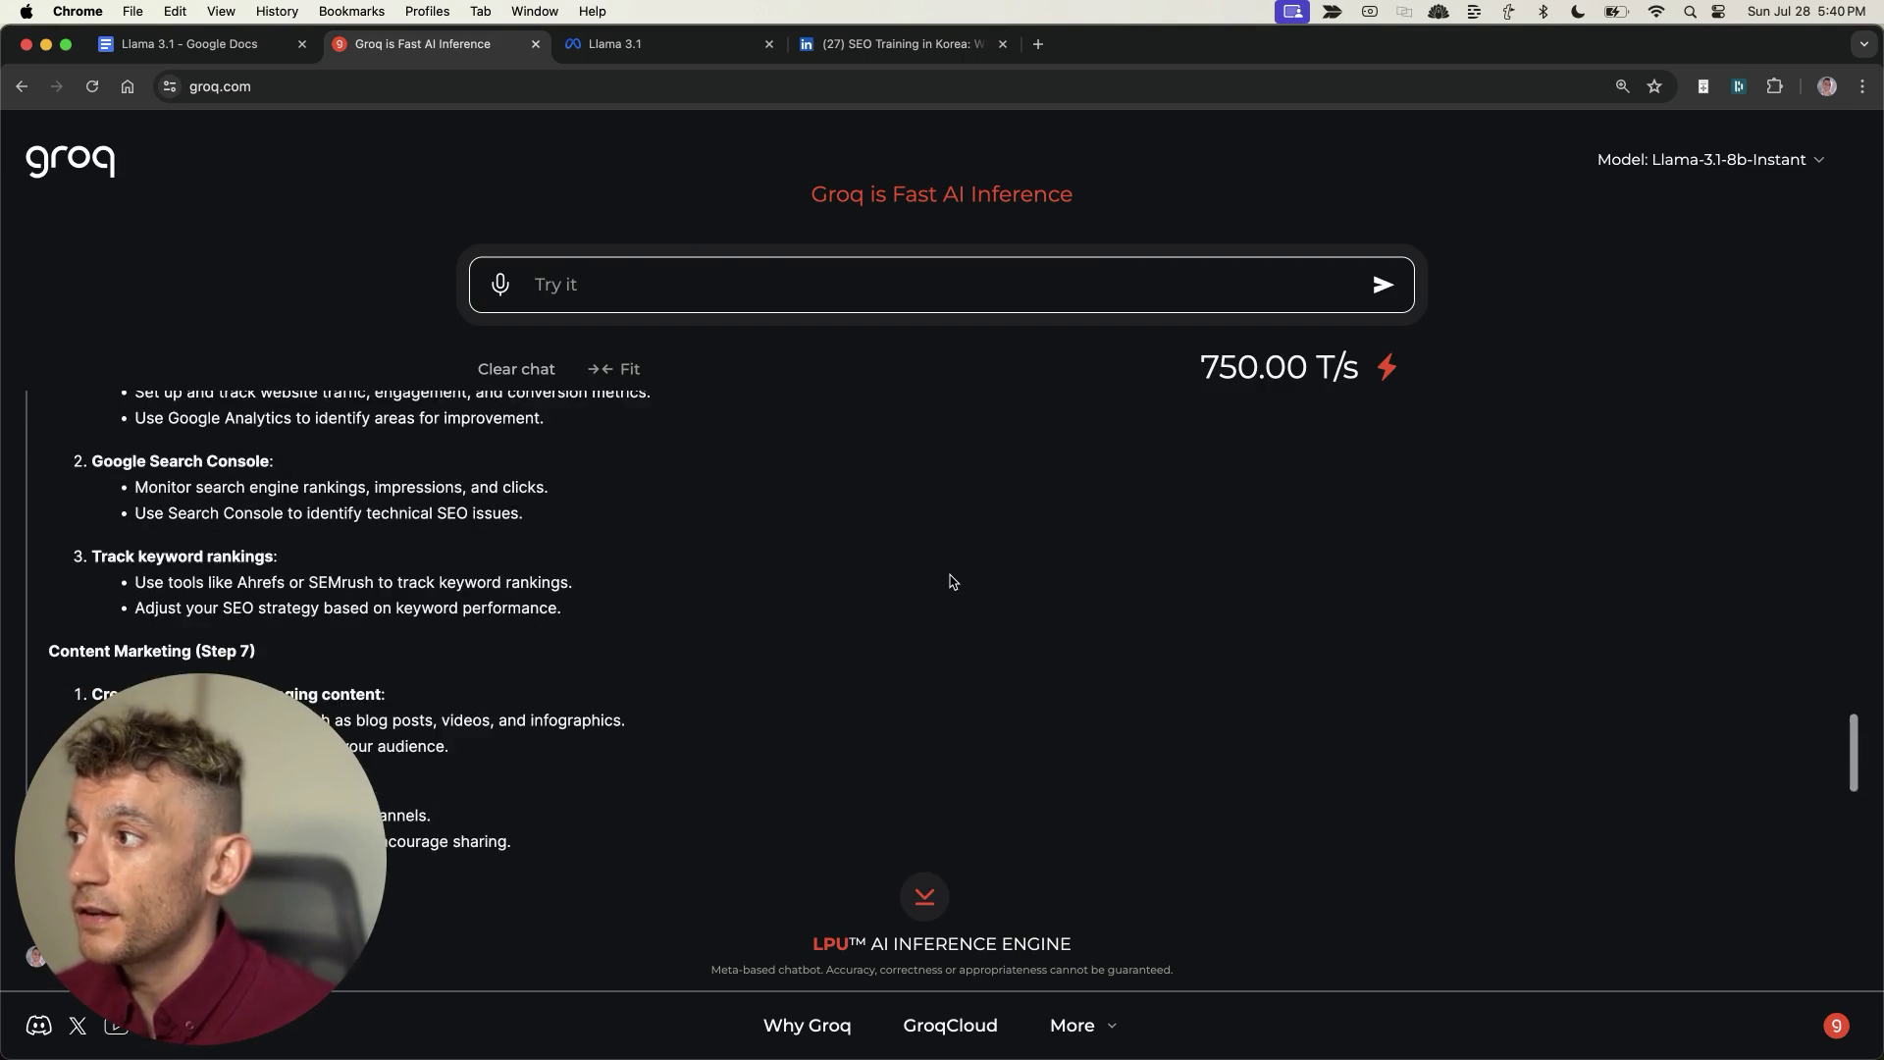
scroll(942, 594, up, 15)
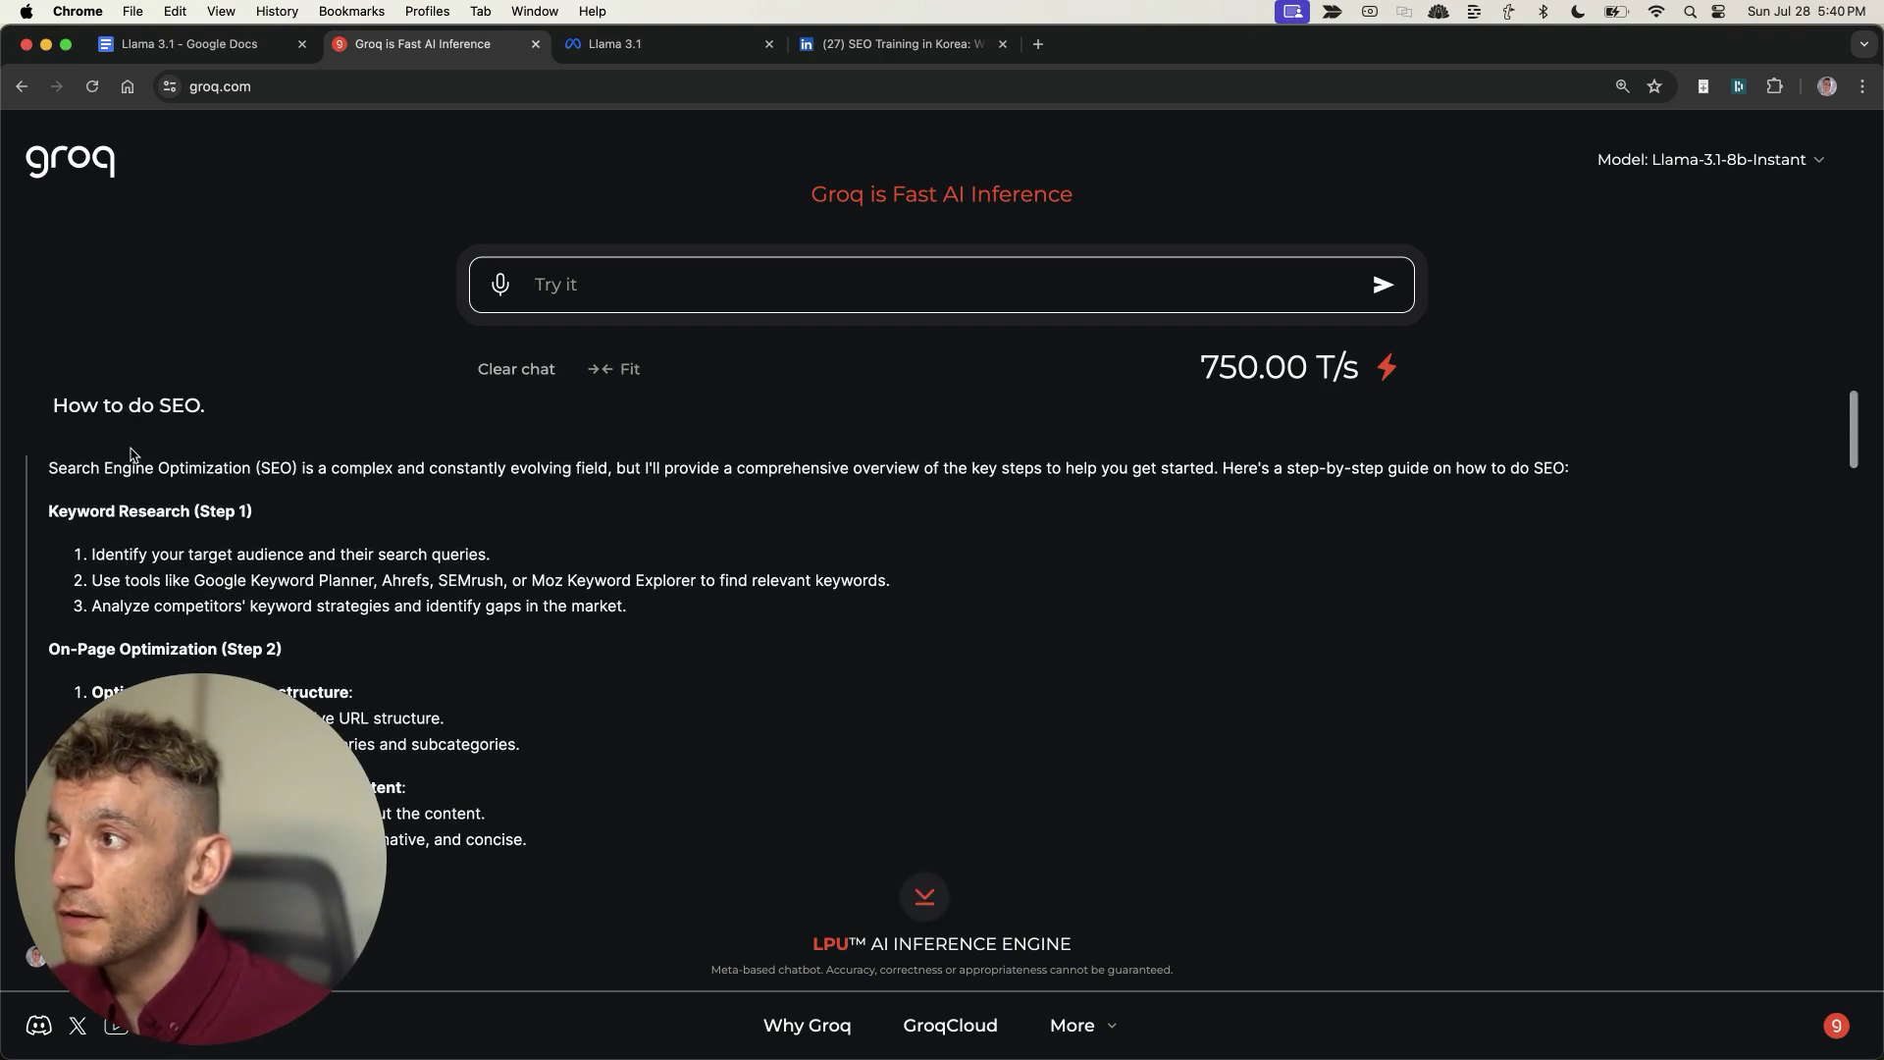
drag(130, 453, 1163, 532)
click(1178, 543)
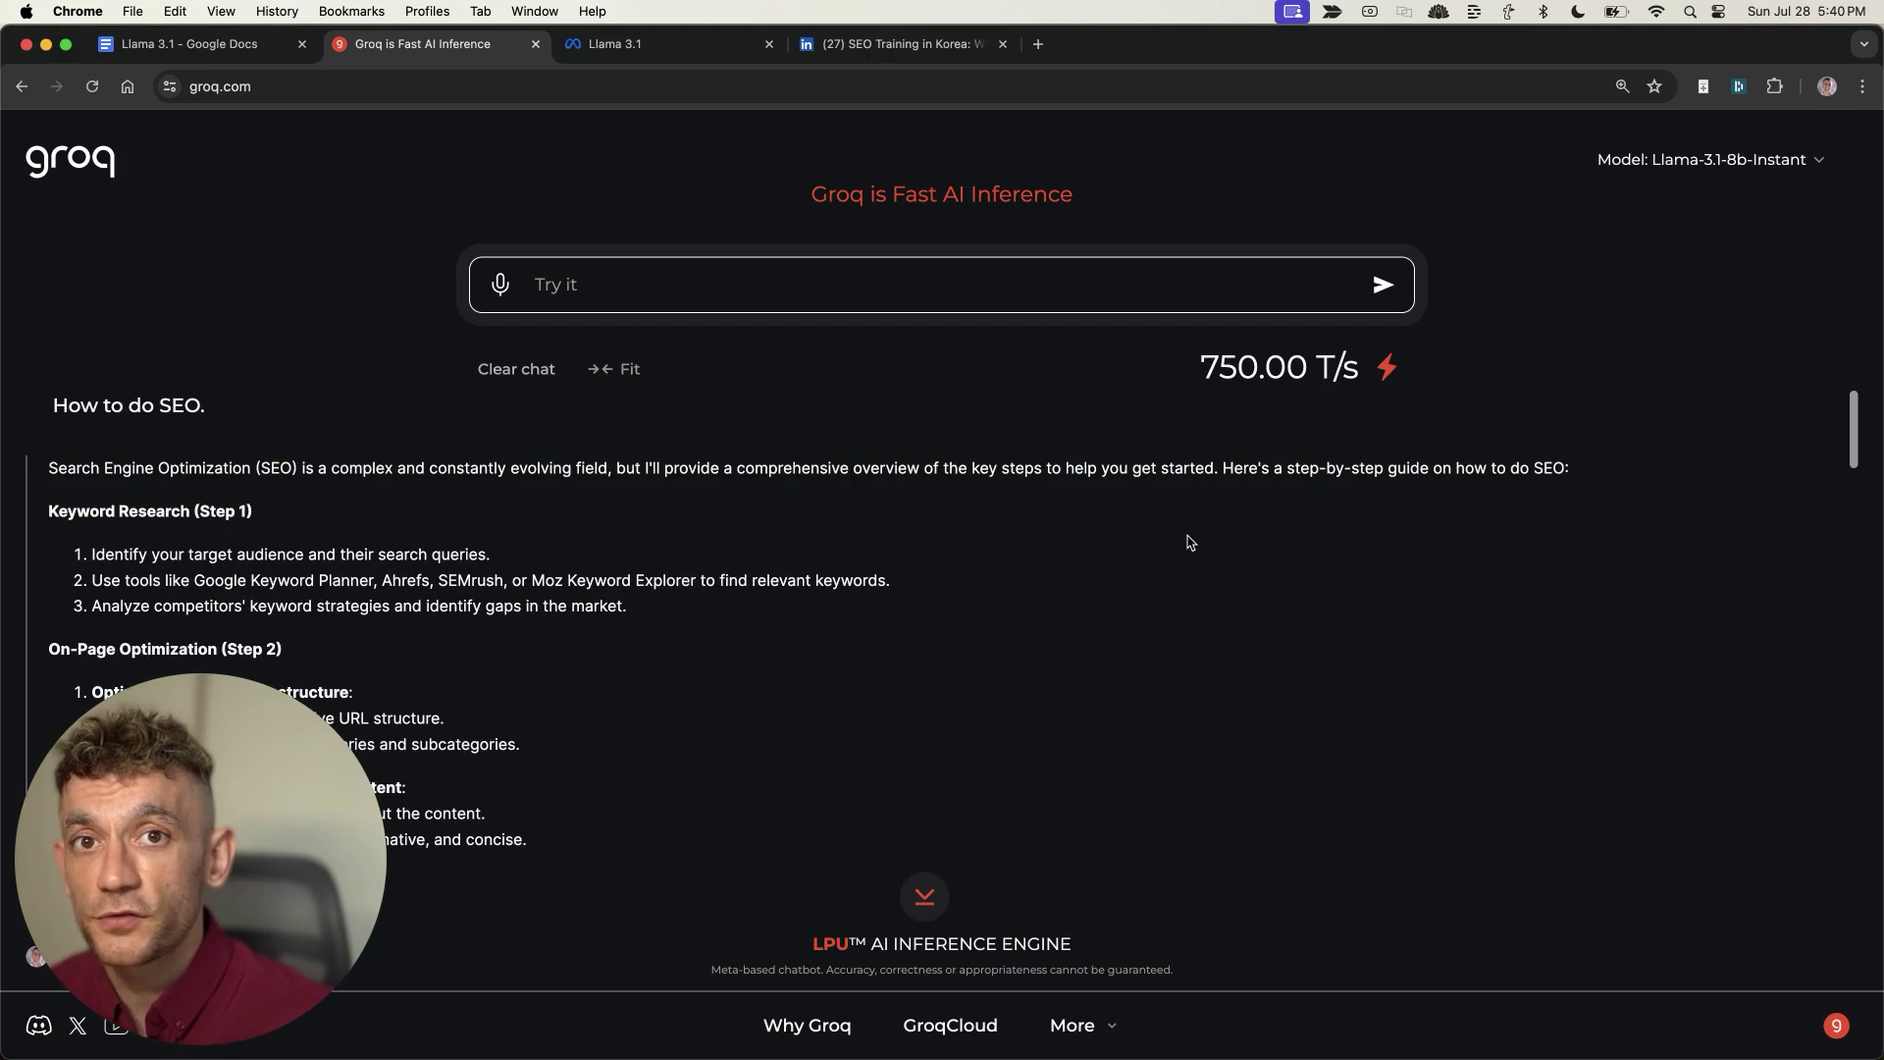
scroll(1190, 543, down, 4)
scroll(1206, 579, up, 4)
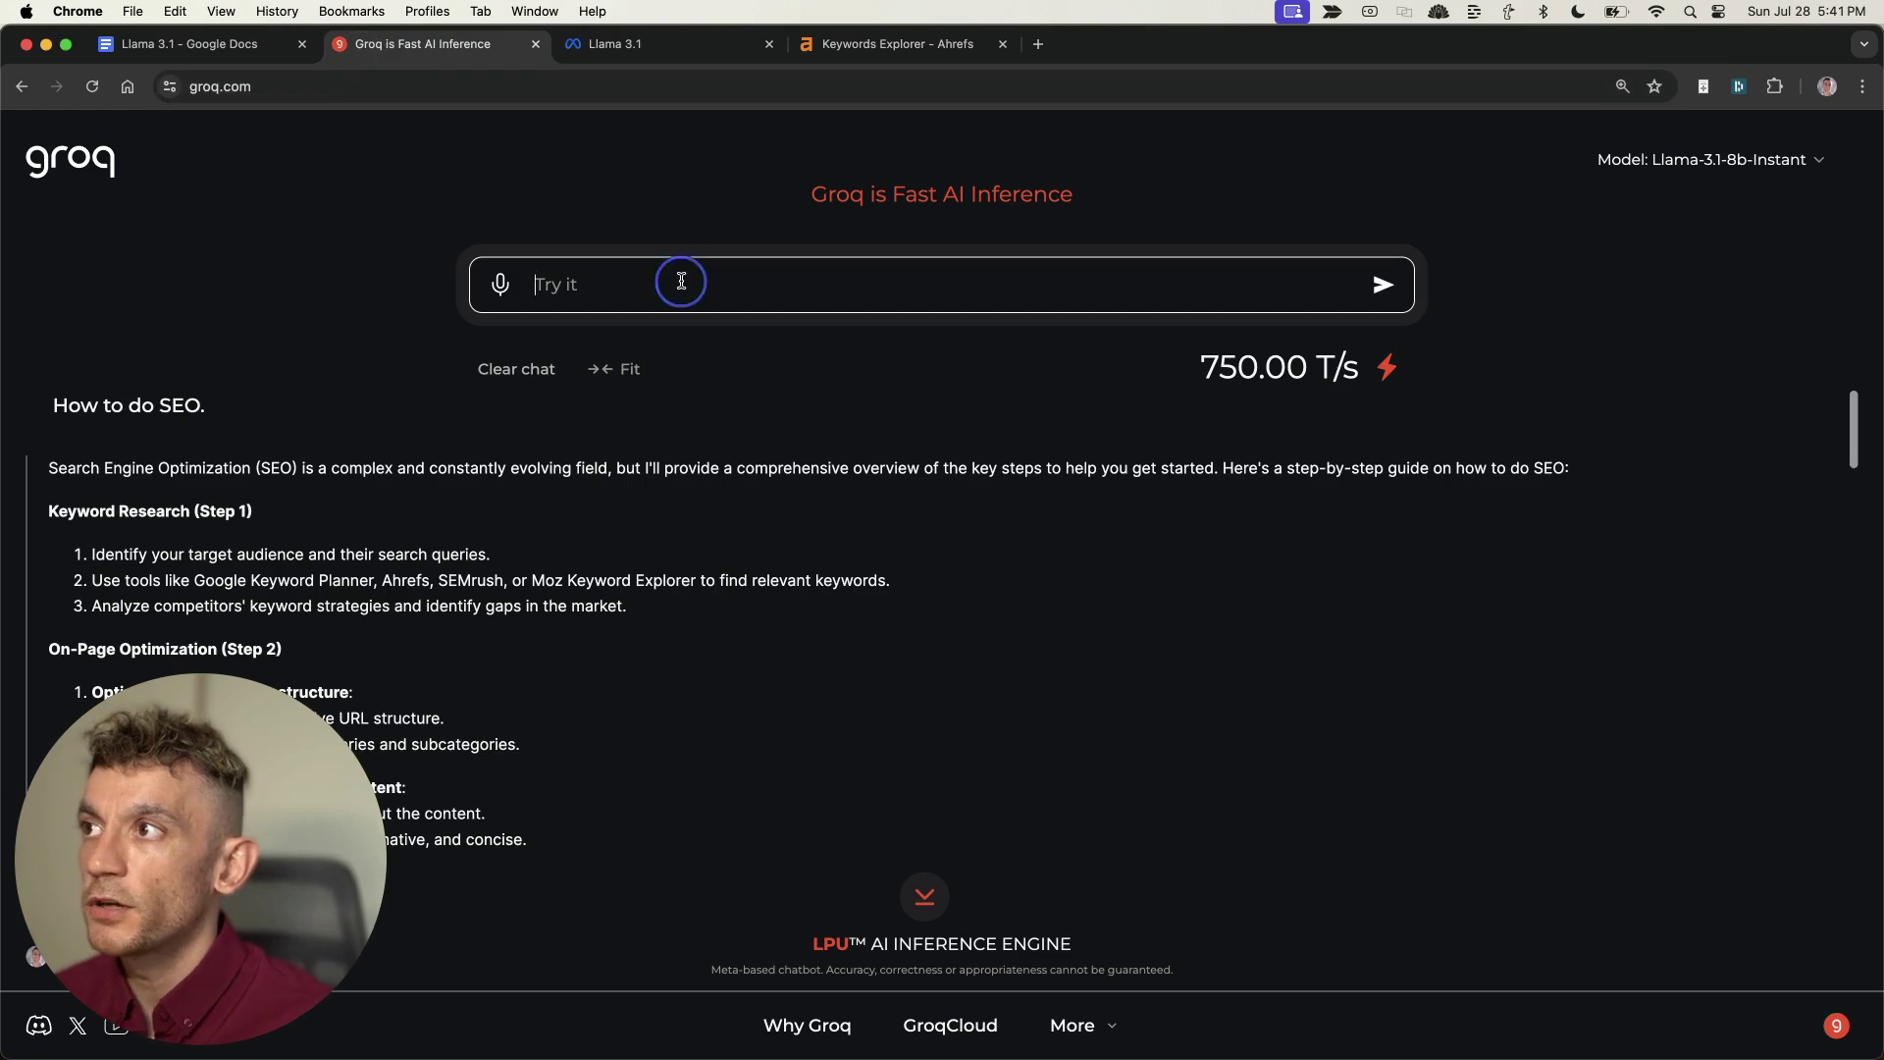
Submit the pasted keyword research prompt with the niche set to 'SEO Training'
text(Niche = For keyword research, do this: - All outputs for my new website - Go for low competition stuff - Aim for long tail keywords - Don't go too niche e.g. people must be searching for the keyword)
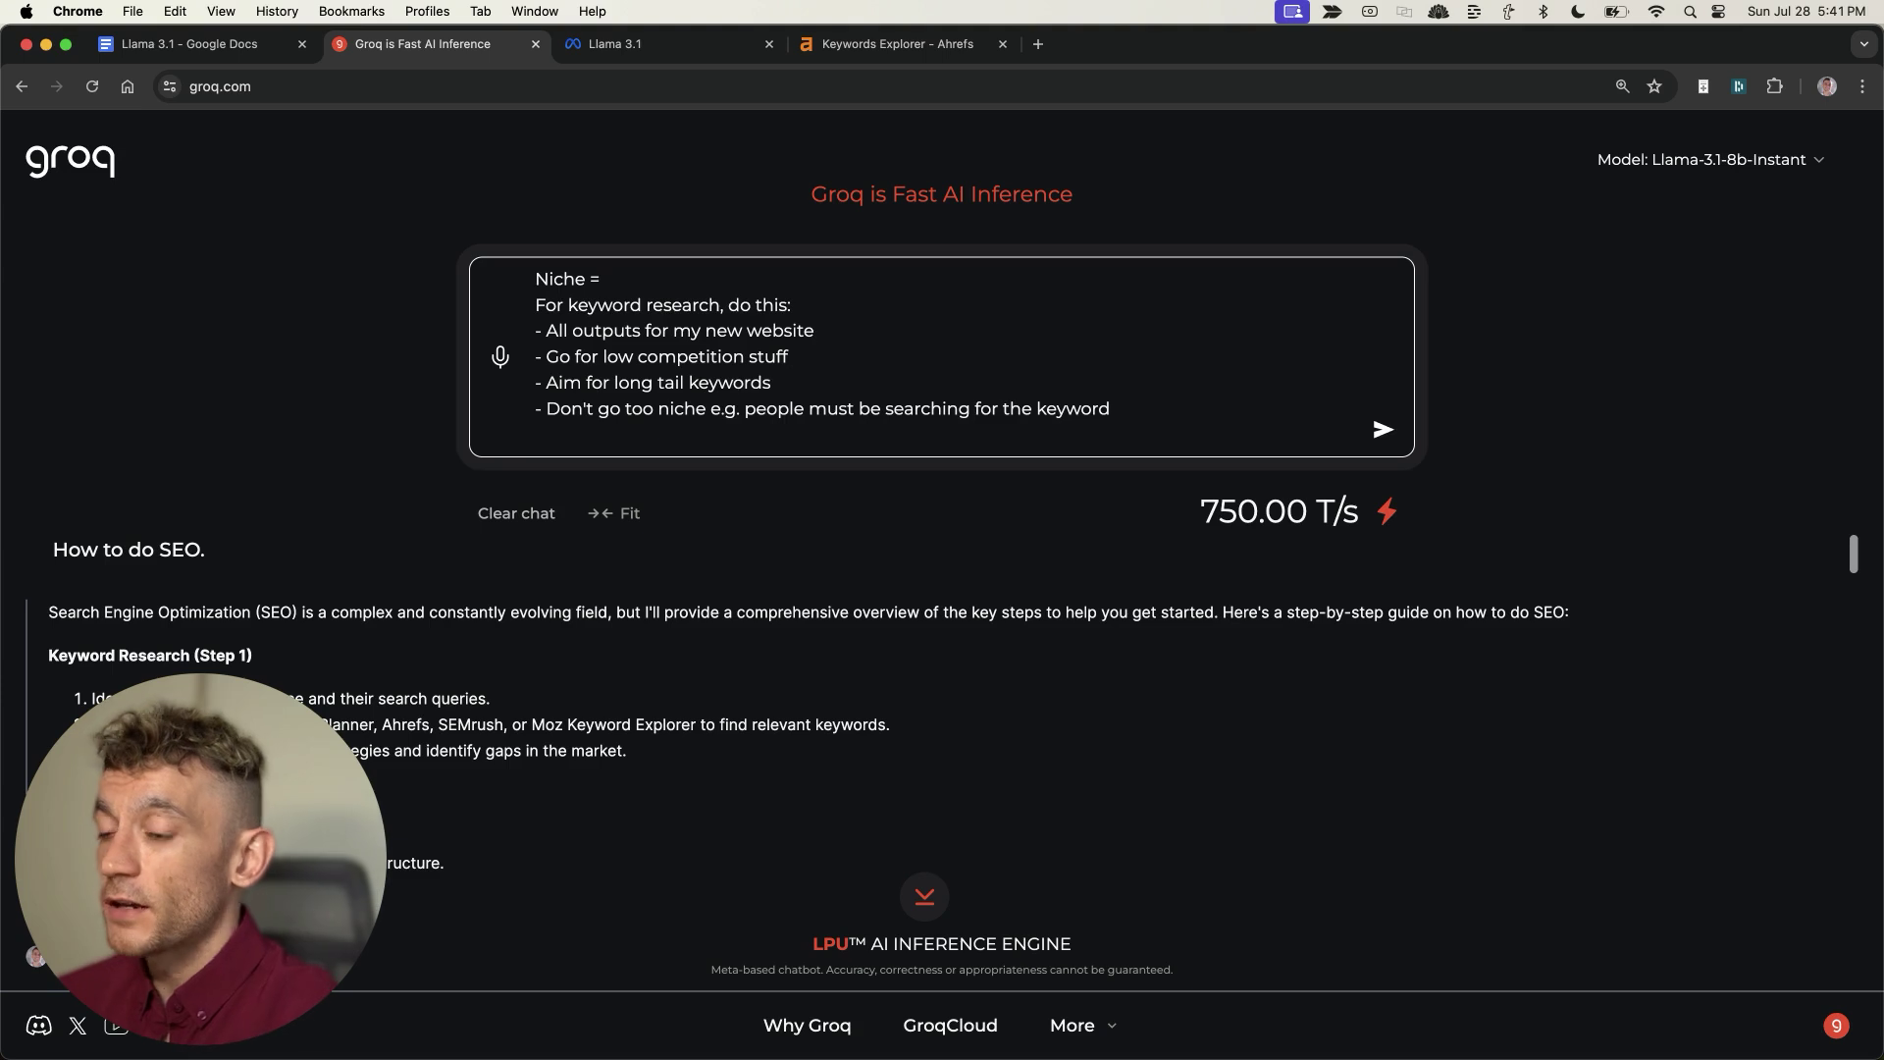
click(604, 278)
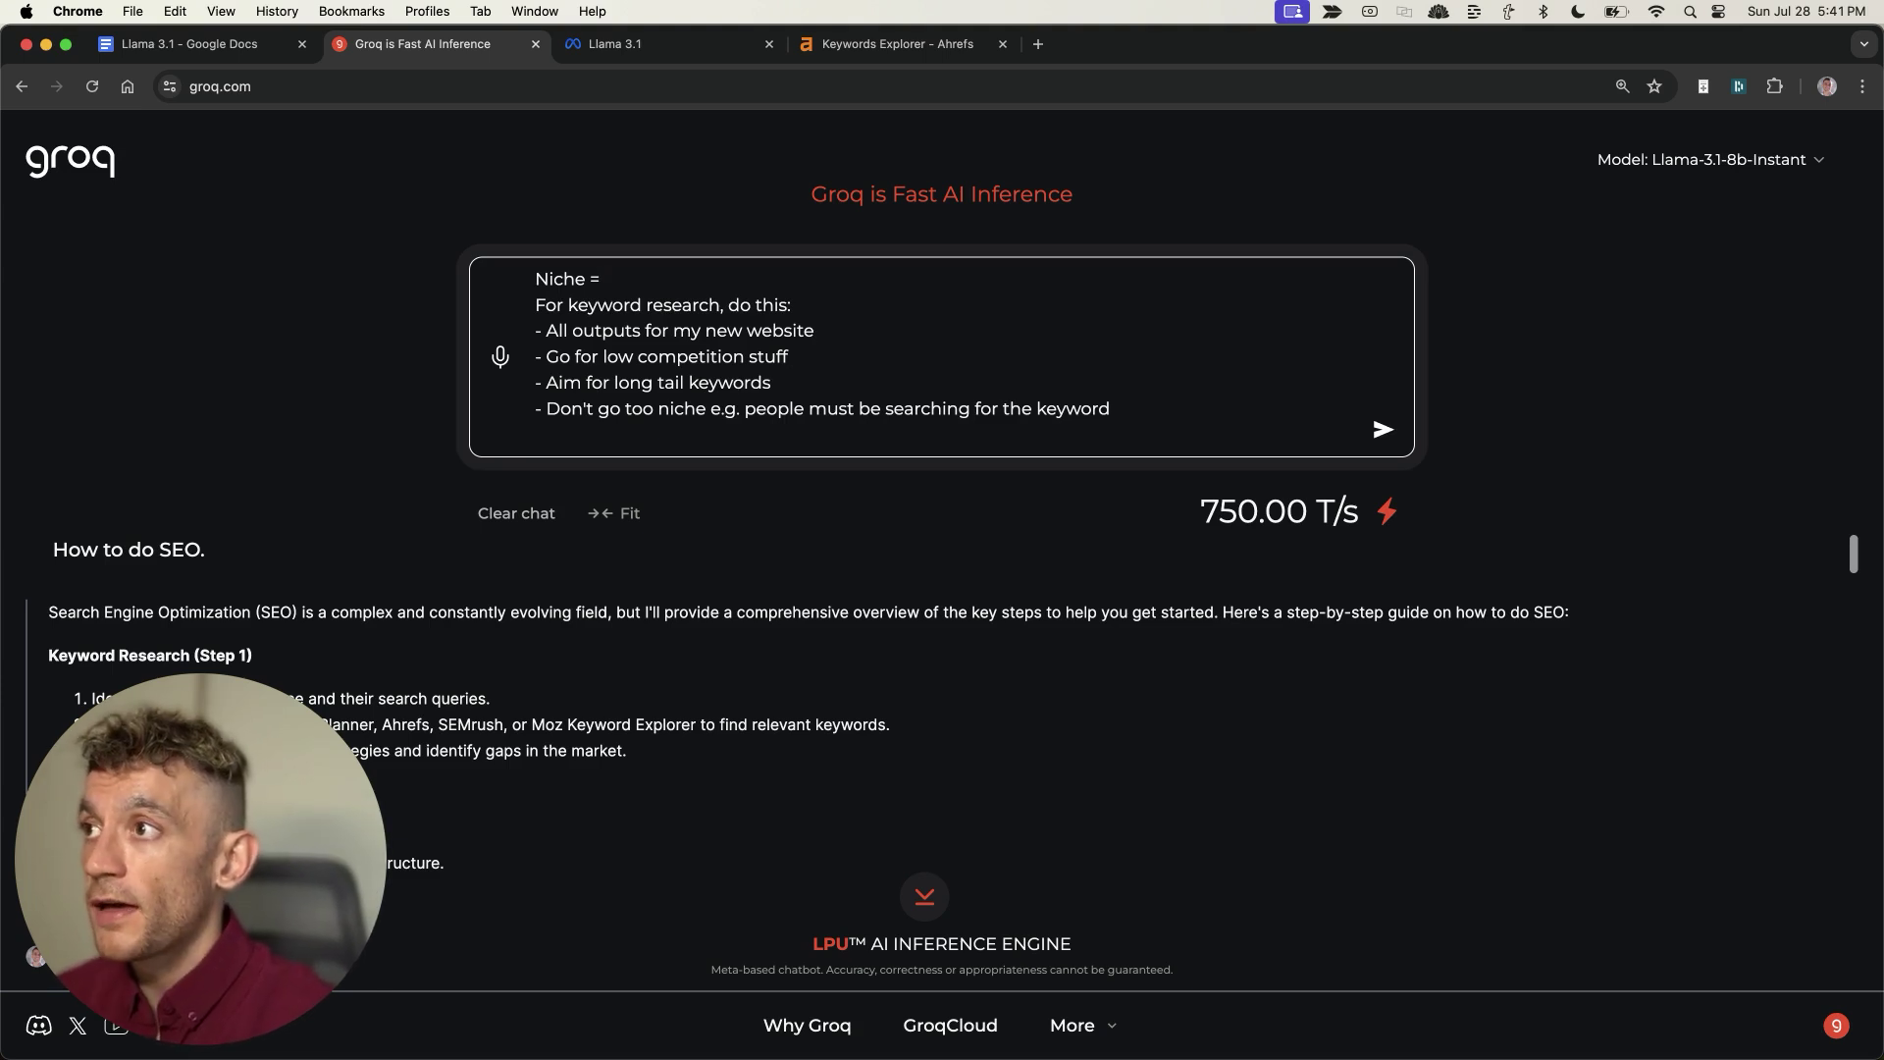
text(SEO)
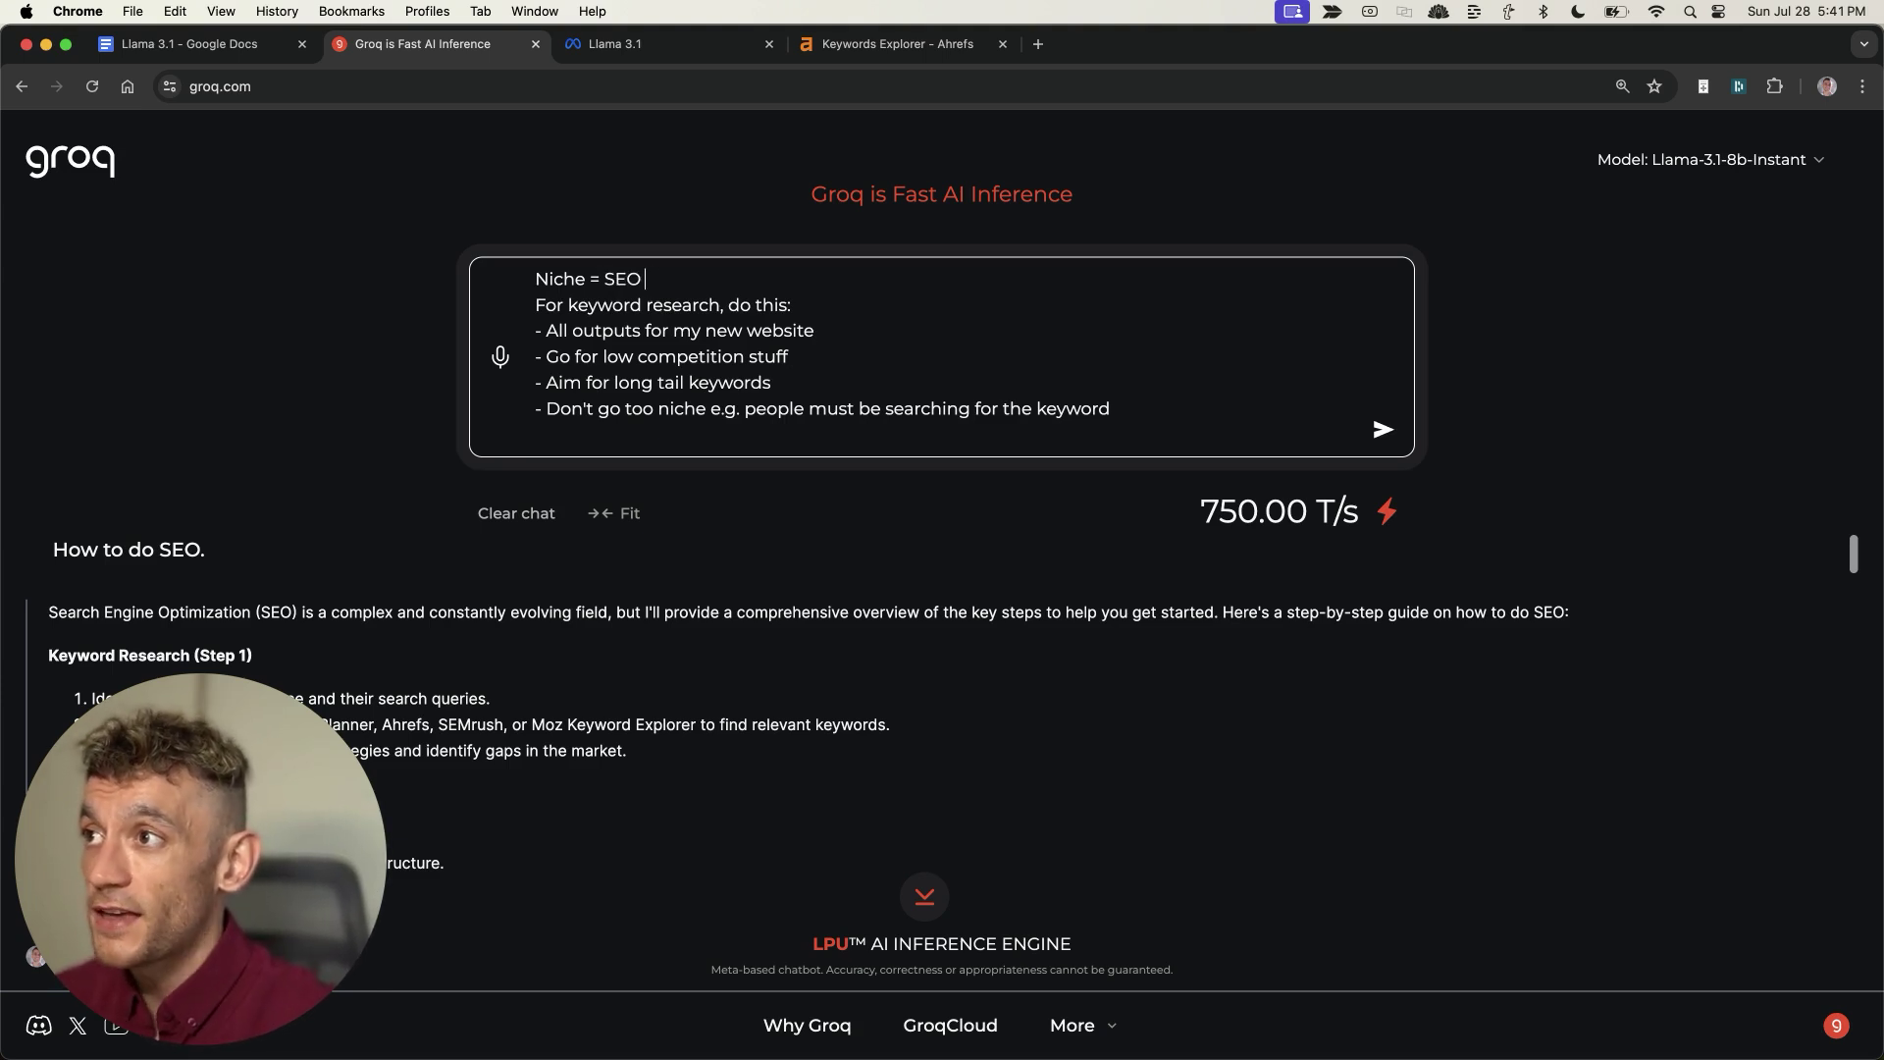
text( Trainiin)
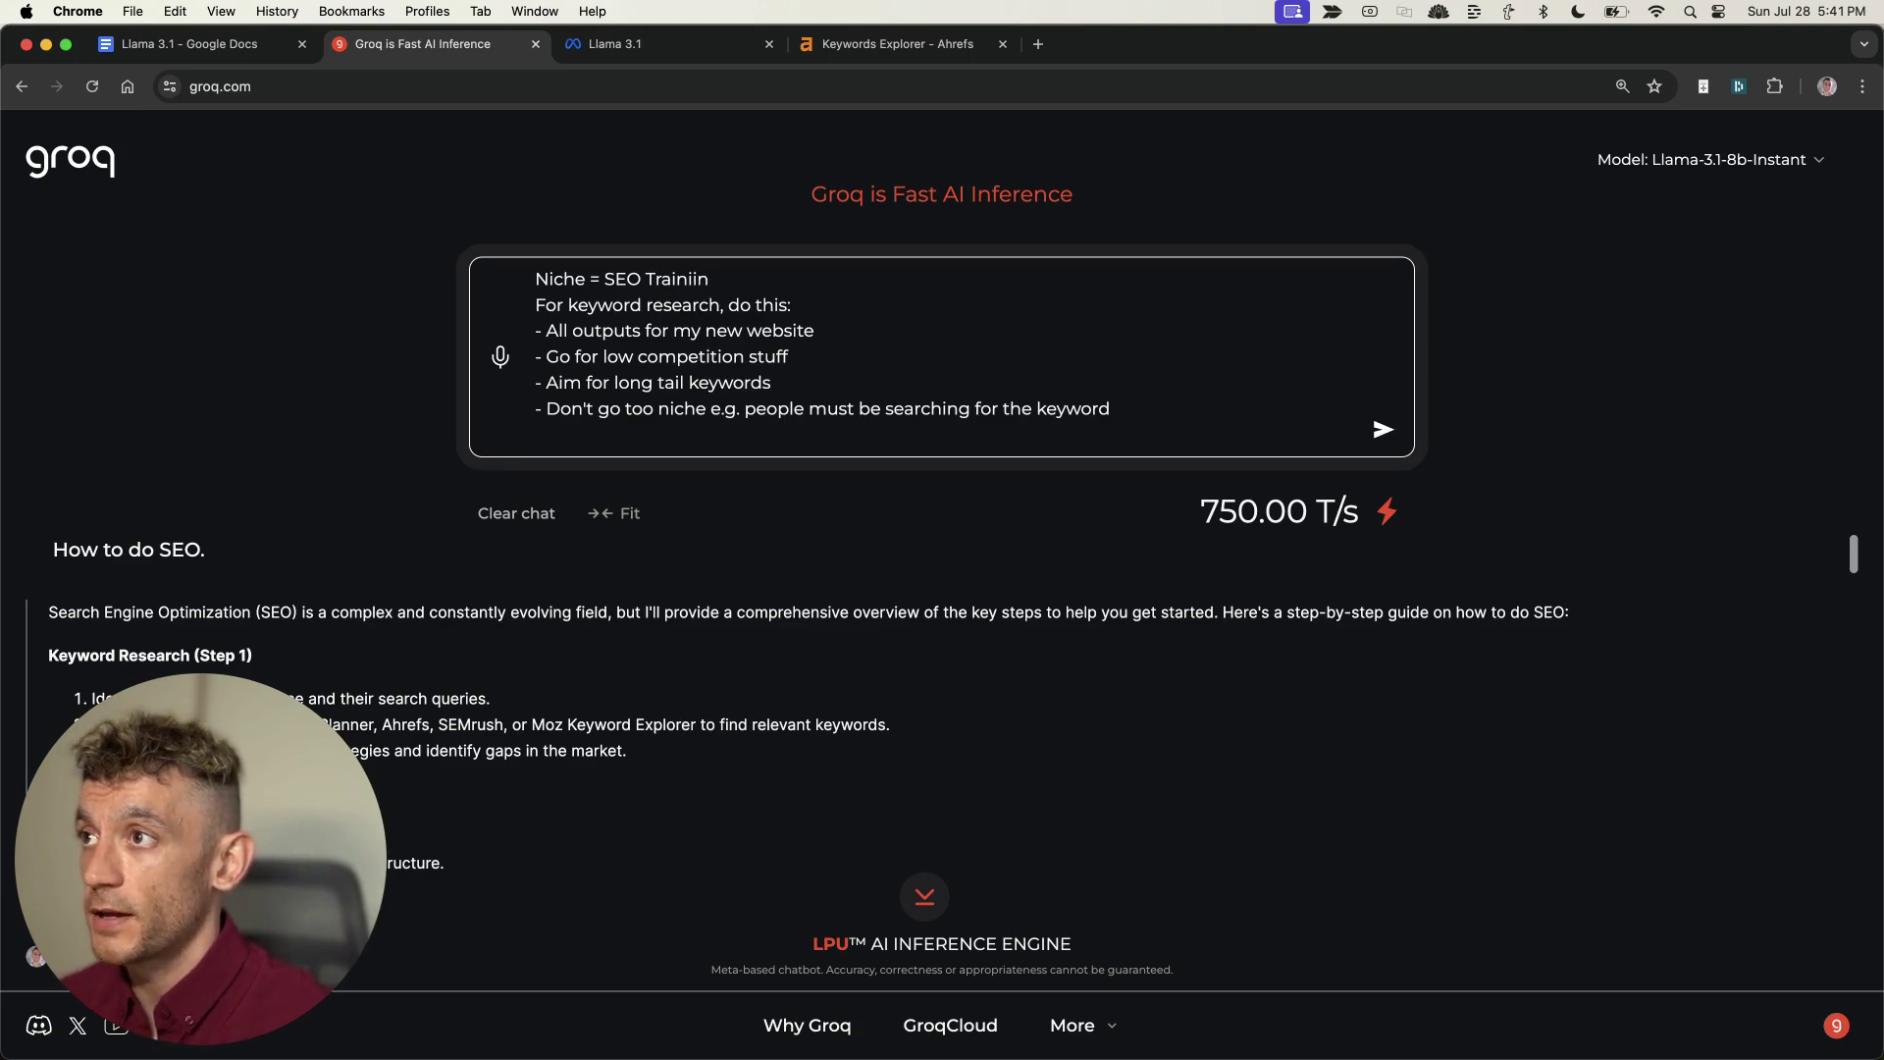
text(g)
key(Return)
Review the low-competition keywords and copy 'SEO basics for beginners'
scroll(764, 618, down, 5)
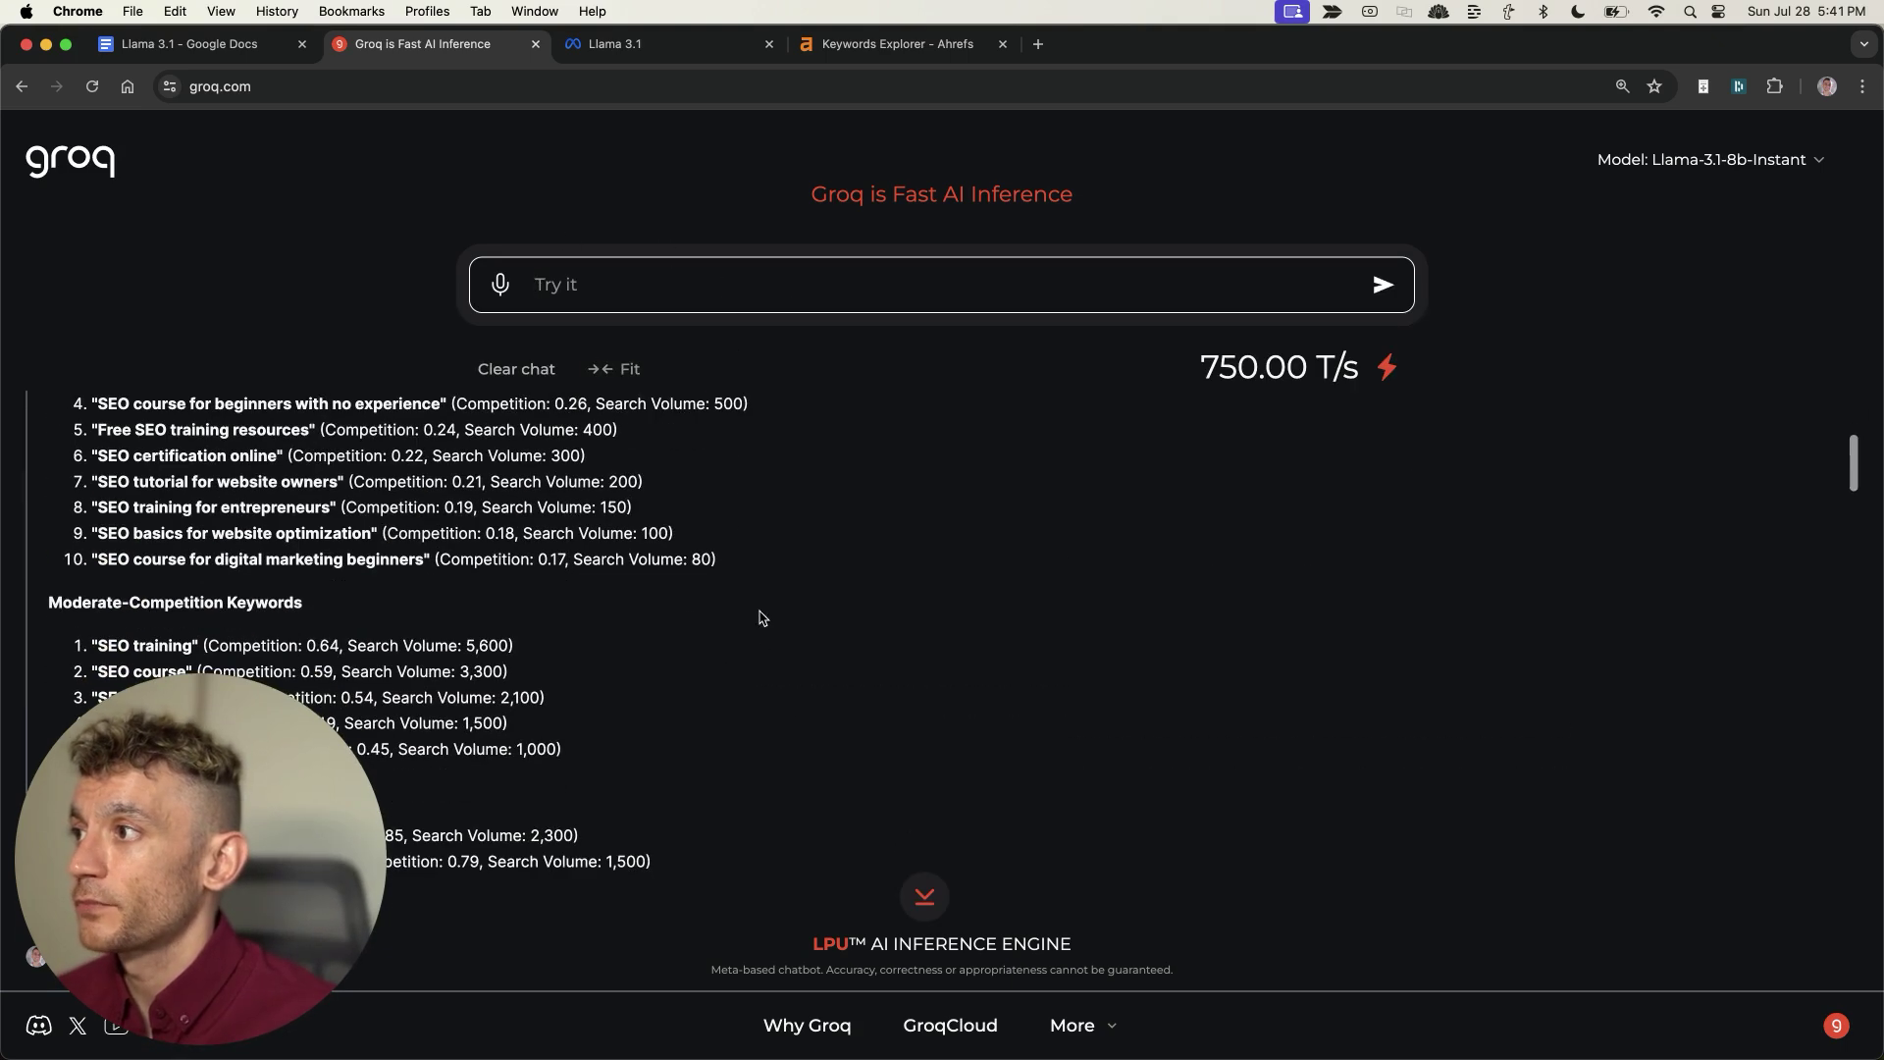
scroll(408, 589, up, 5)
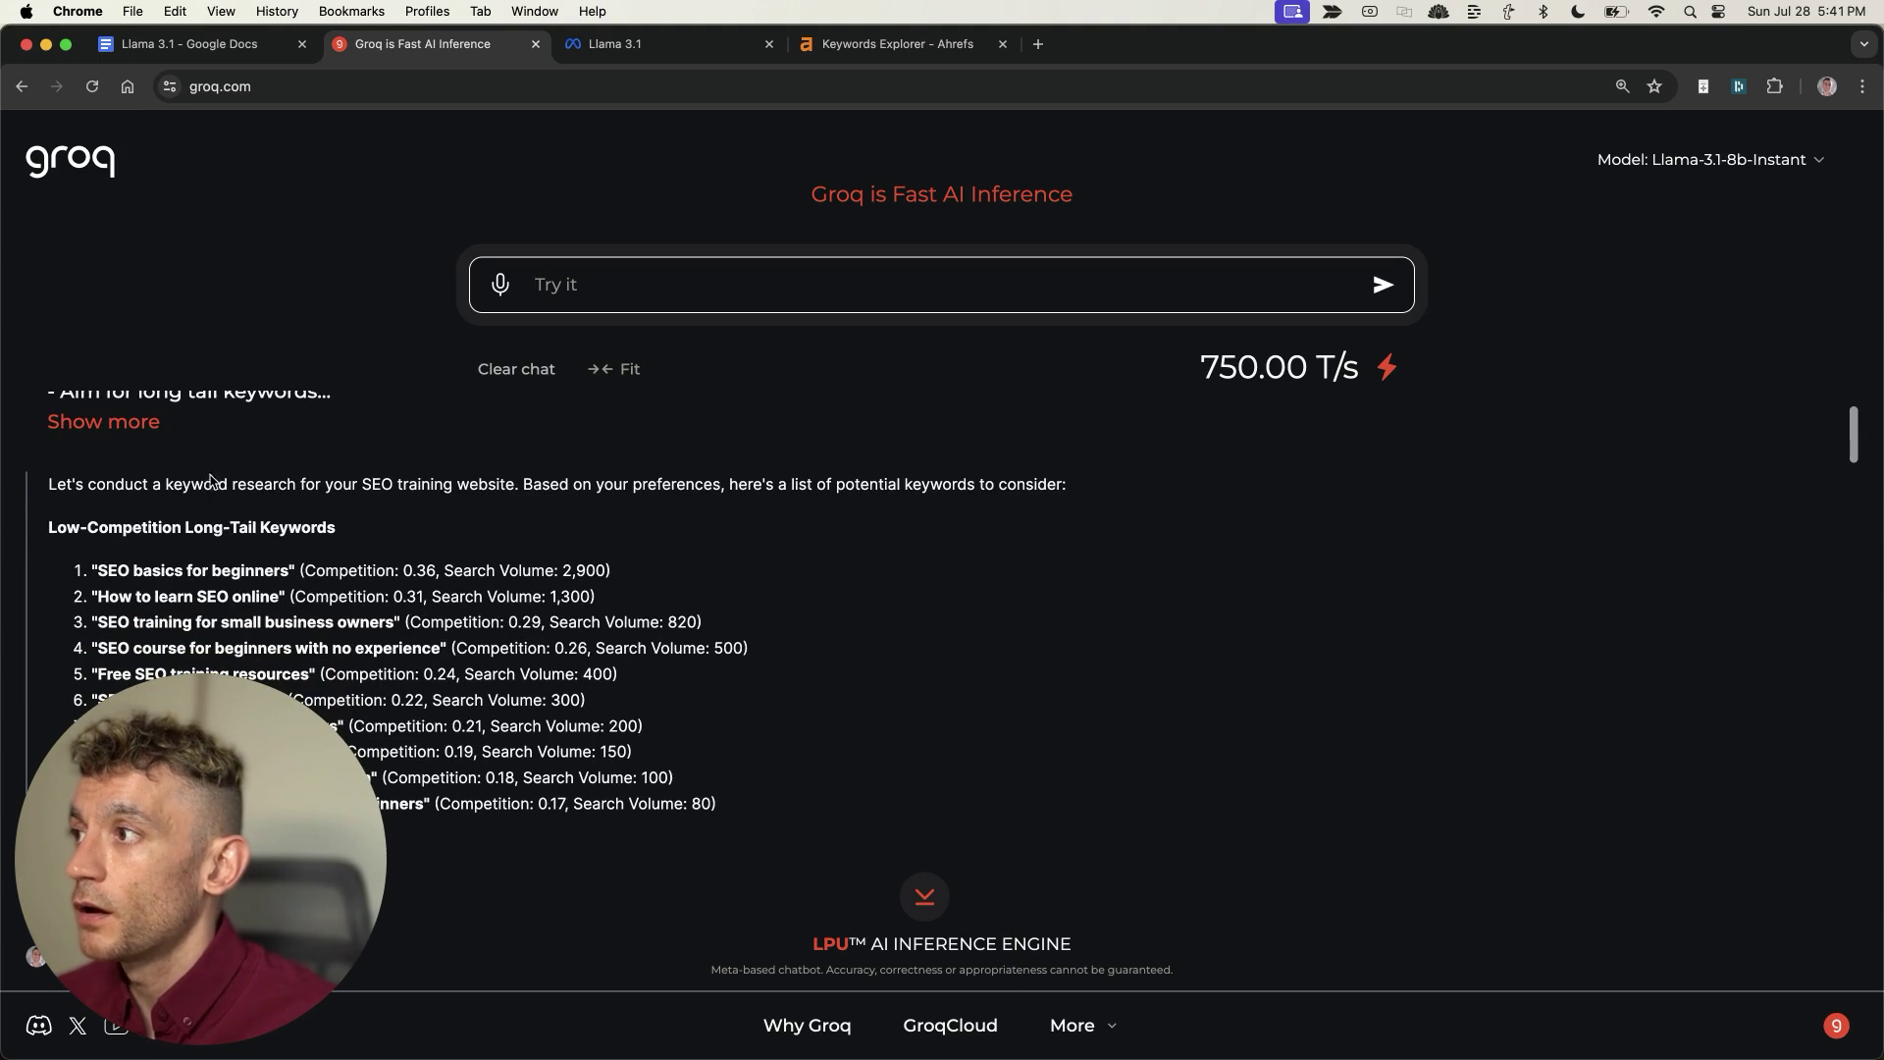
drag(109, 527, 379, 533)
scroll(379, 535, down, 2)
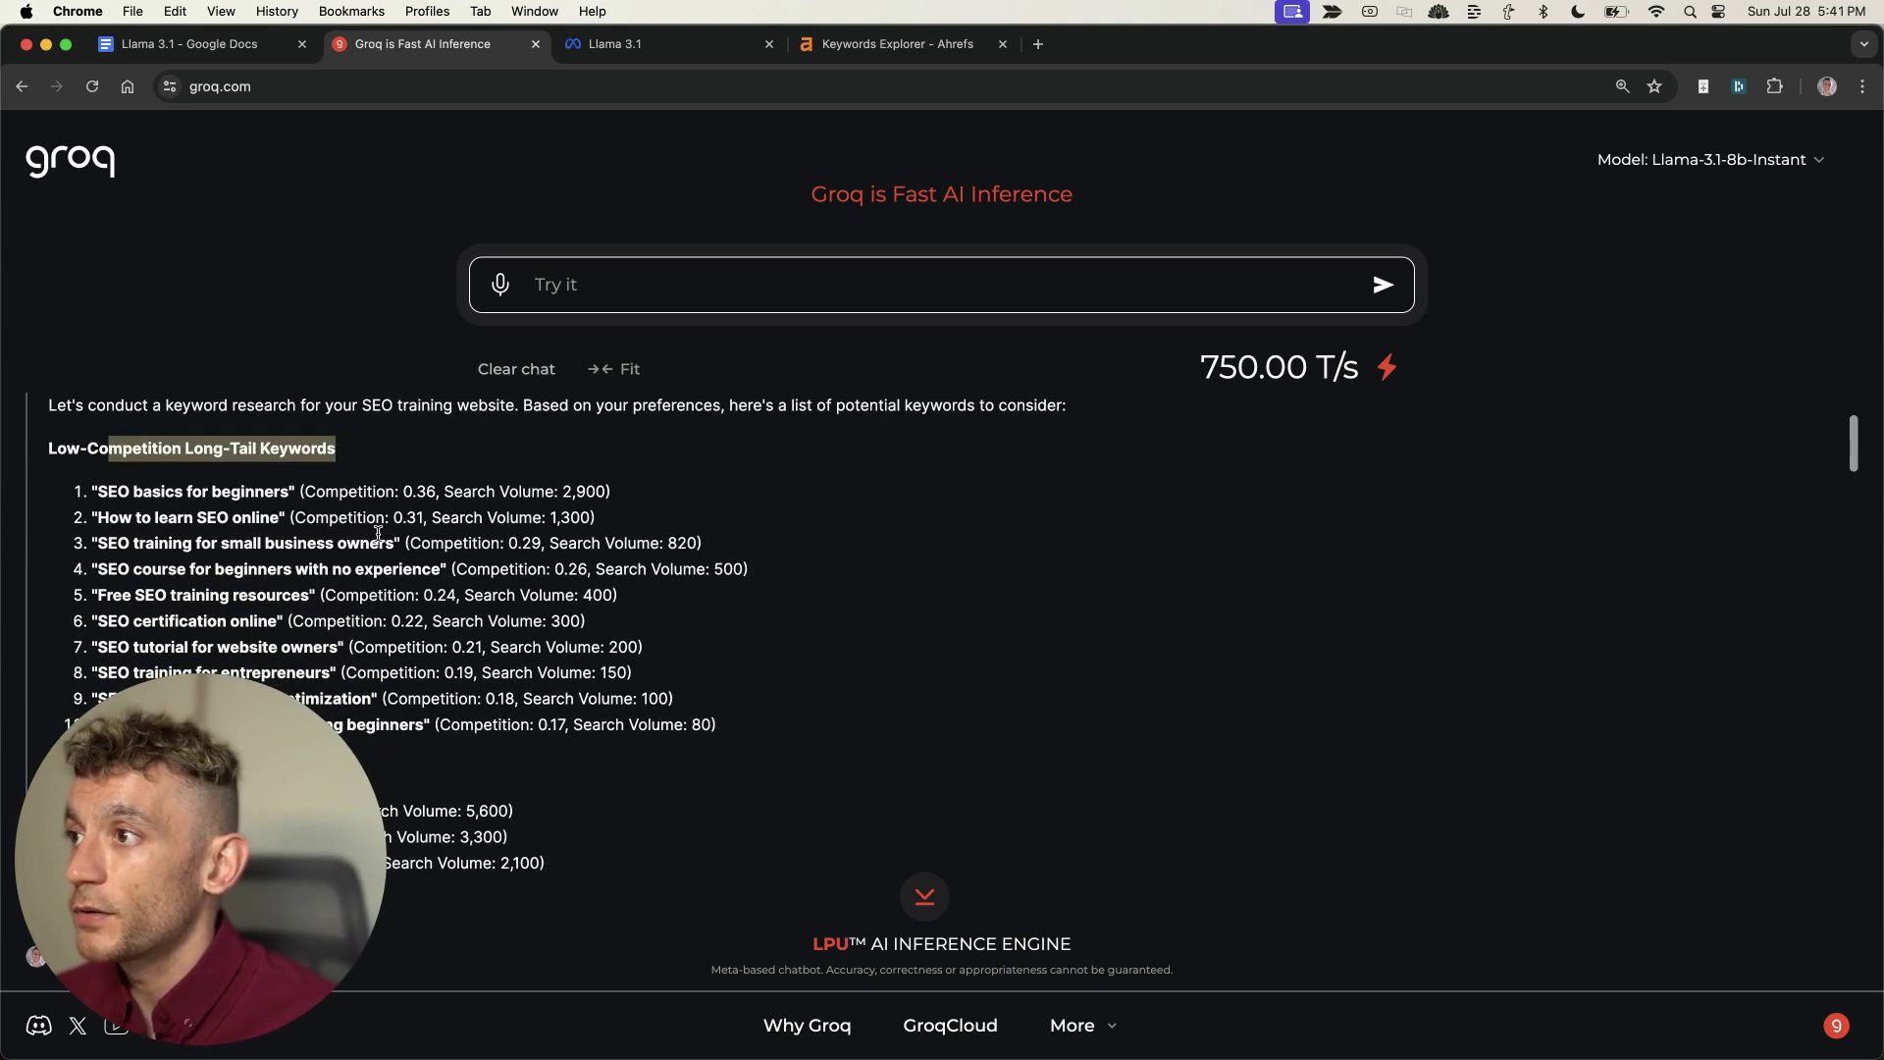
scroll(378, 534, down, 2)
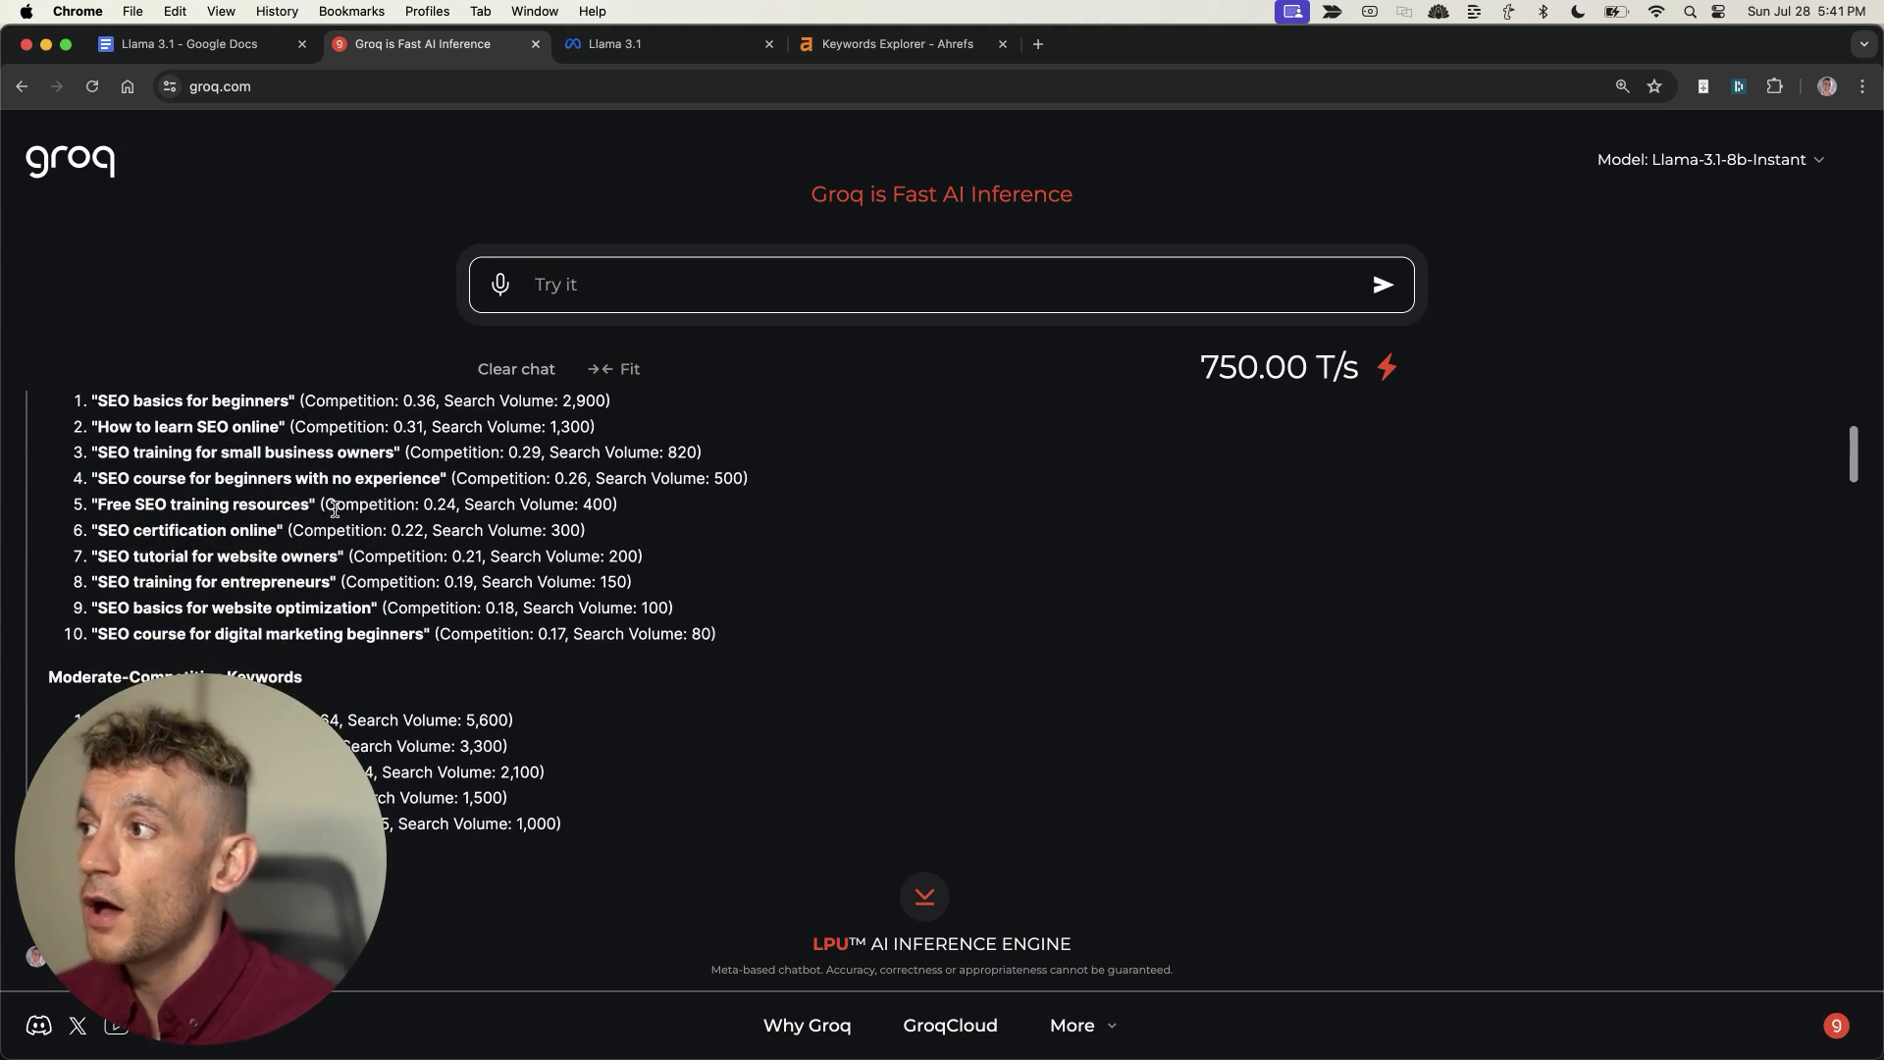
drag(292, 530, 658, 535)
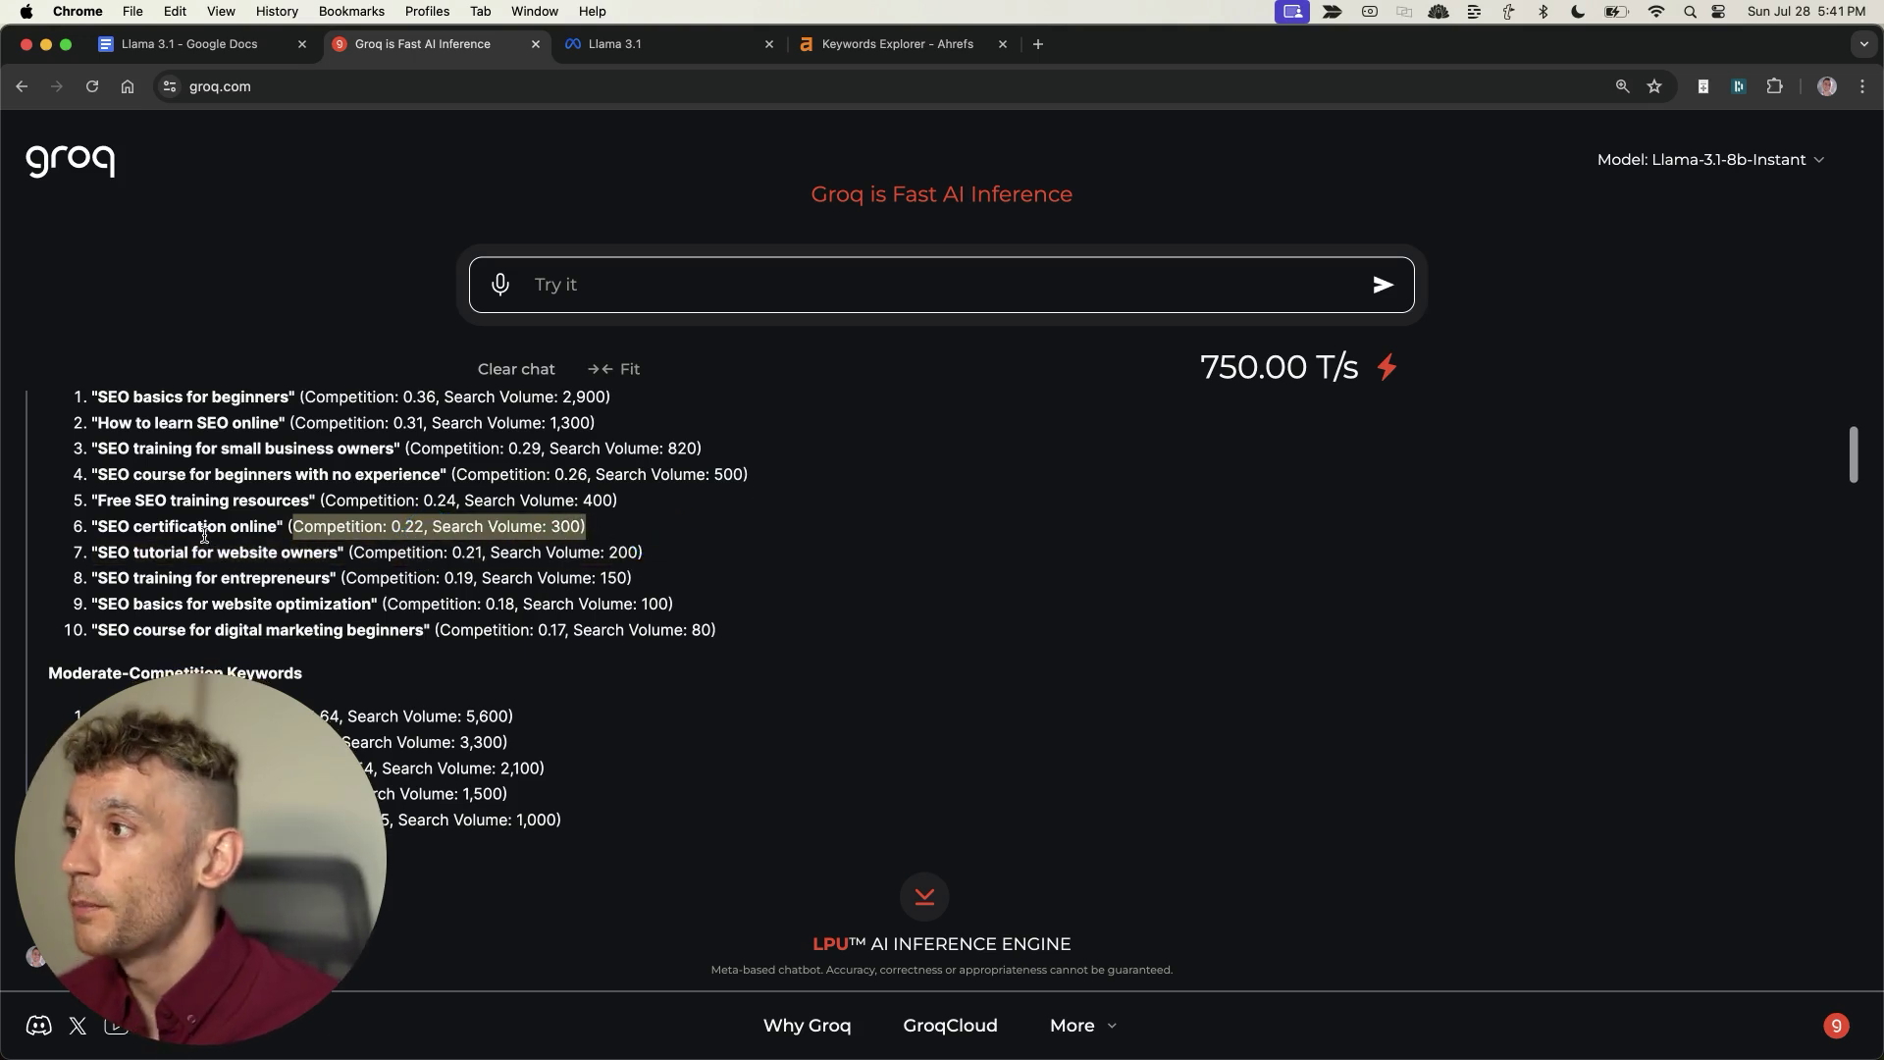
scroll(138, 568, down, 10)
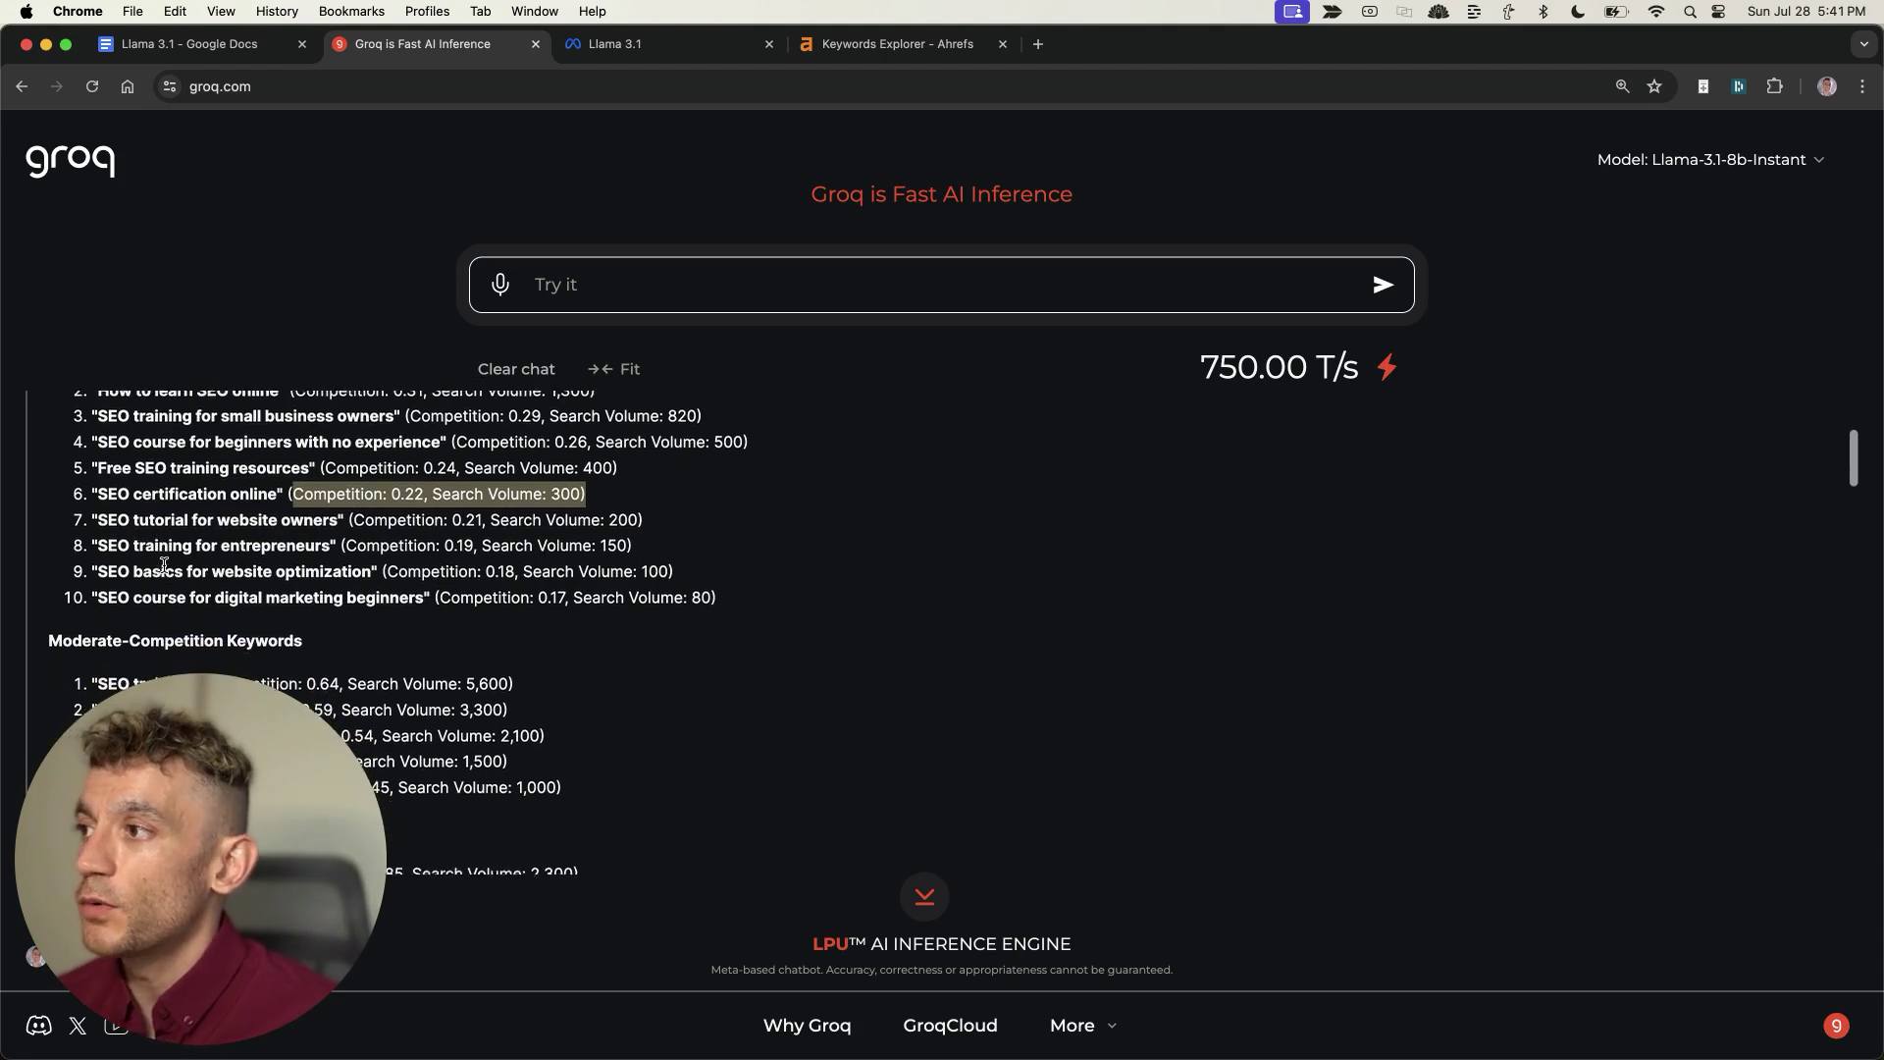
scroll(232, 472, up, 10)
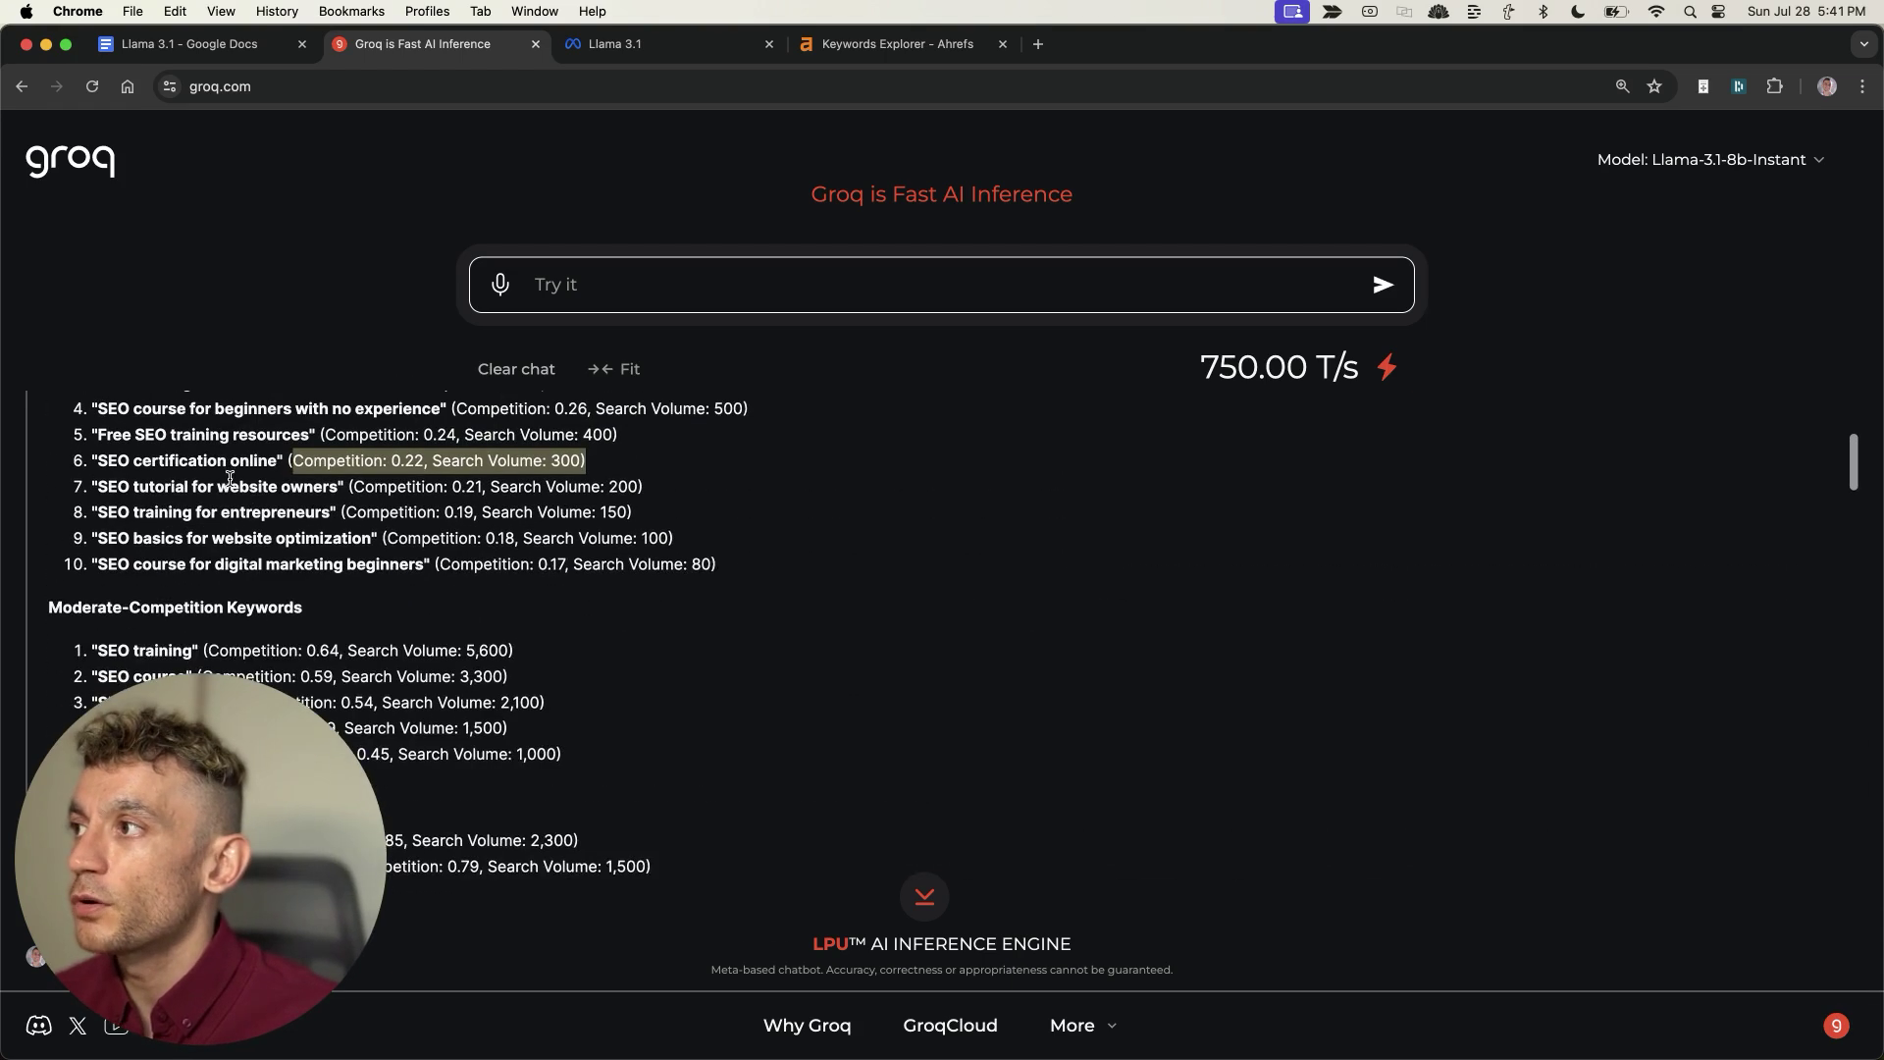
scroll(141, 461, up, 3)
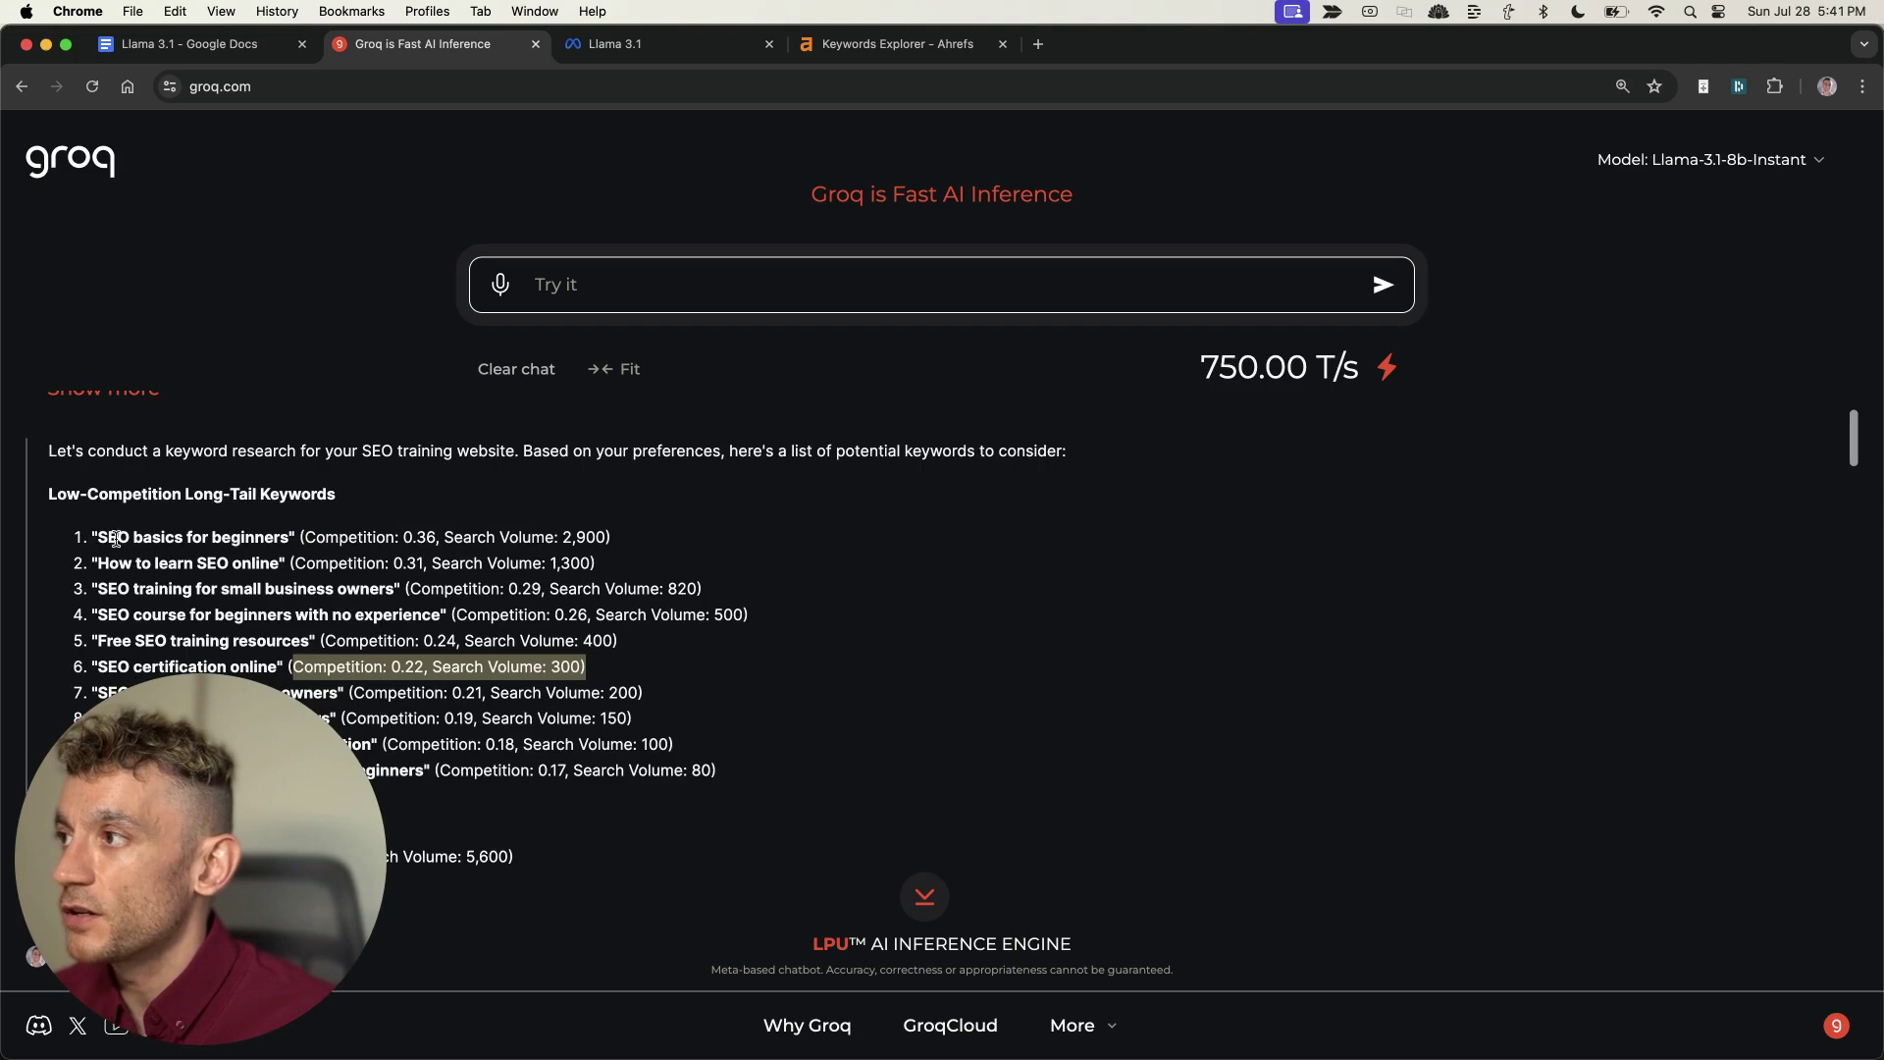
drag(97, 537, 289, 537)
key(super+c)
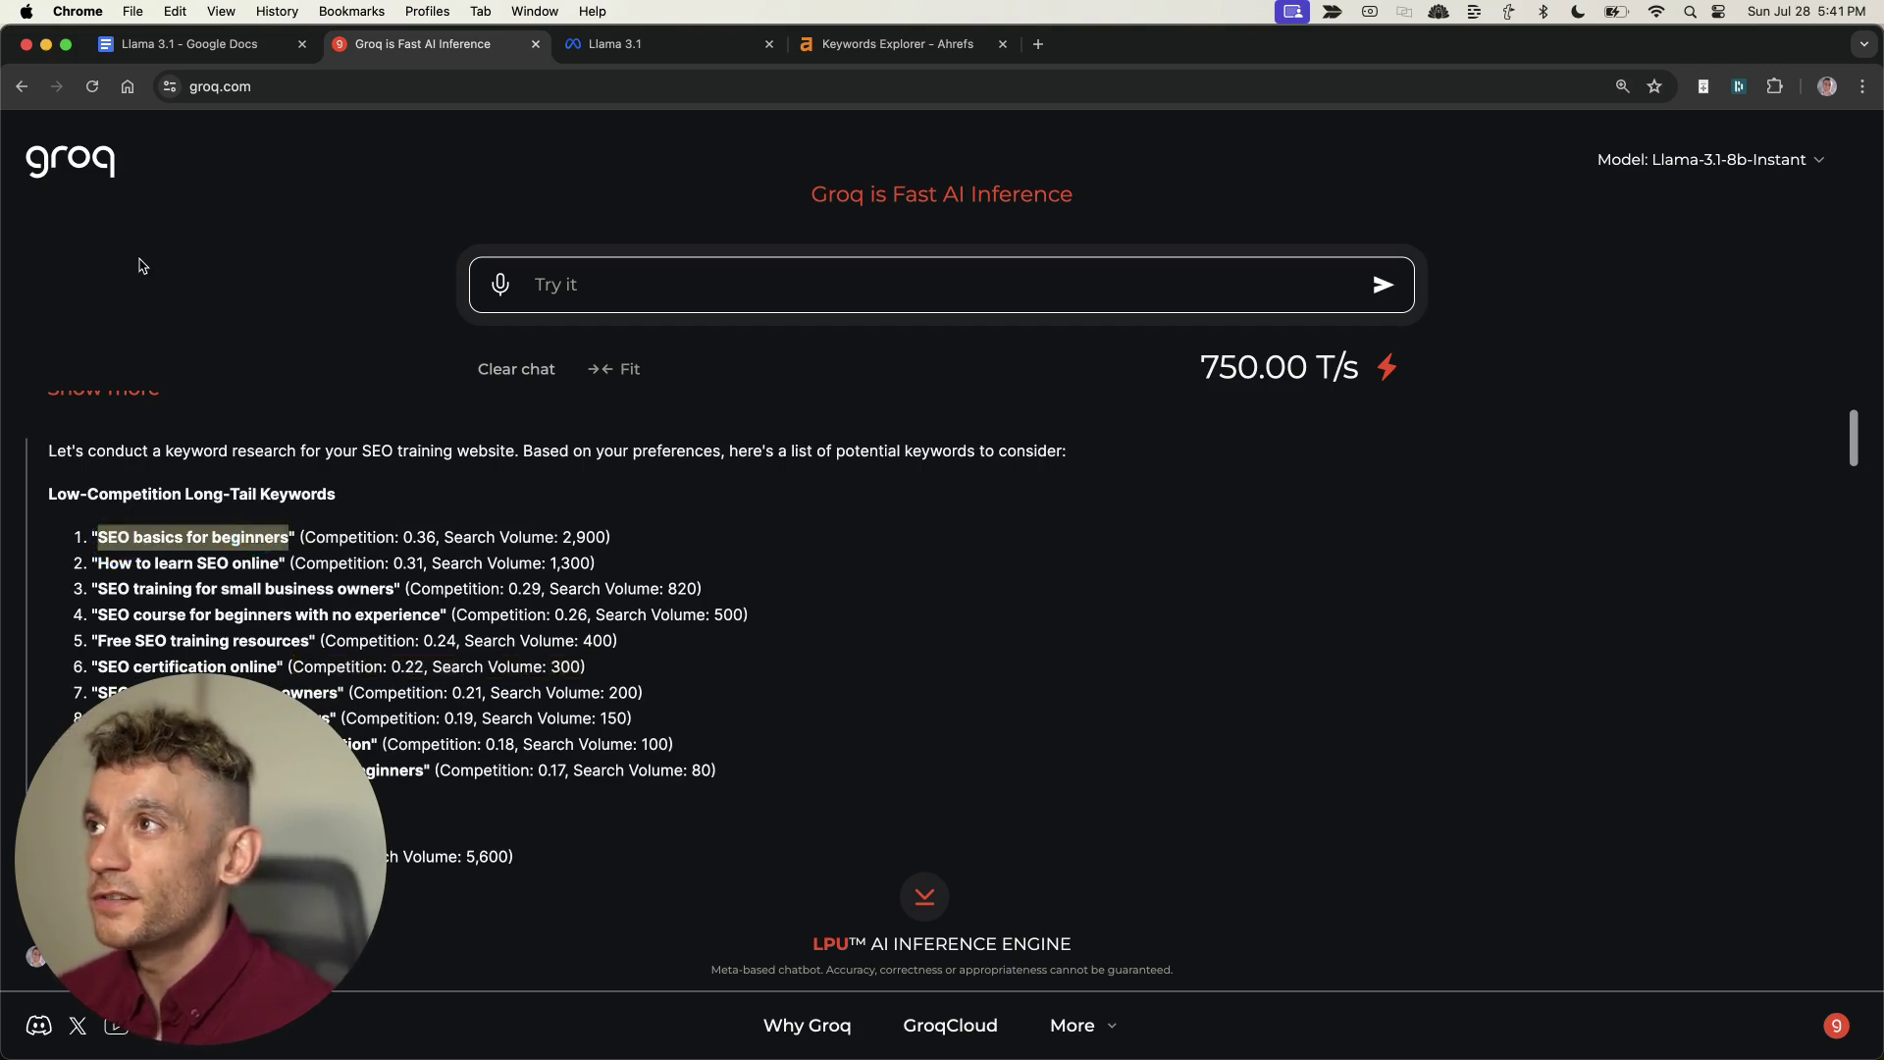
key(super+4)
Google 'seo basics for beginners', scan the Semrush, Moz and Udemy results, then return to Groq
key(super+l)
text(google)
key(Return)
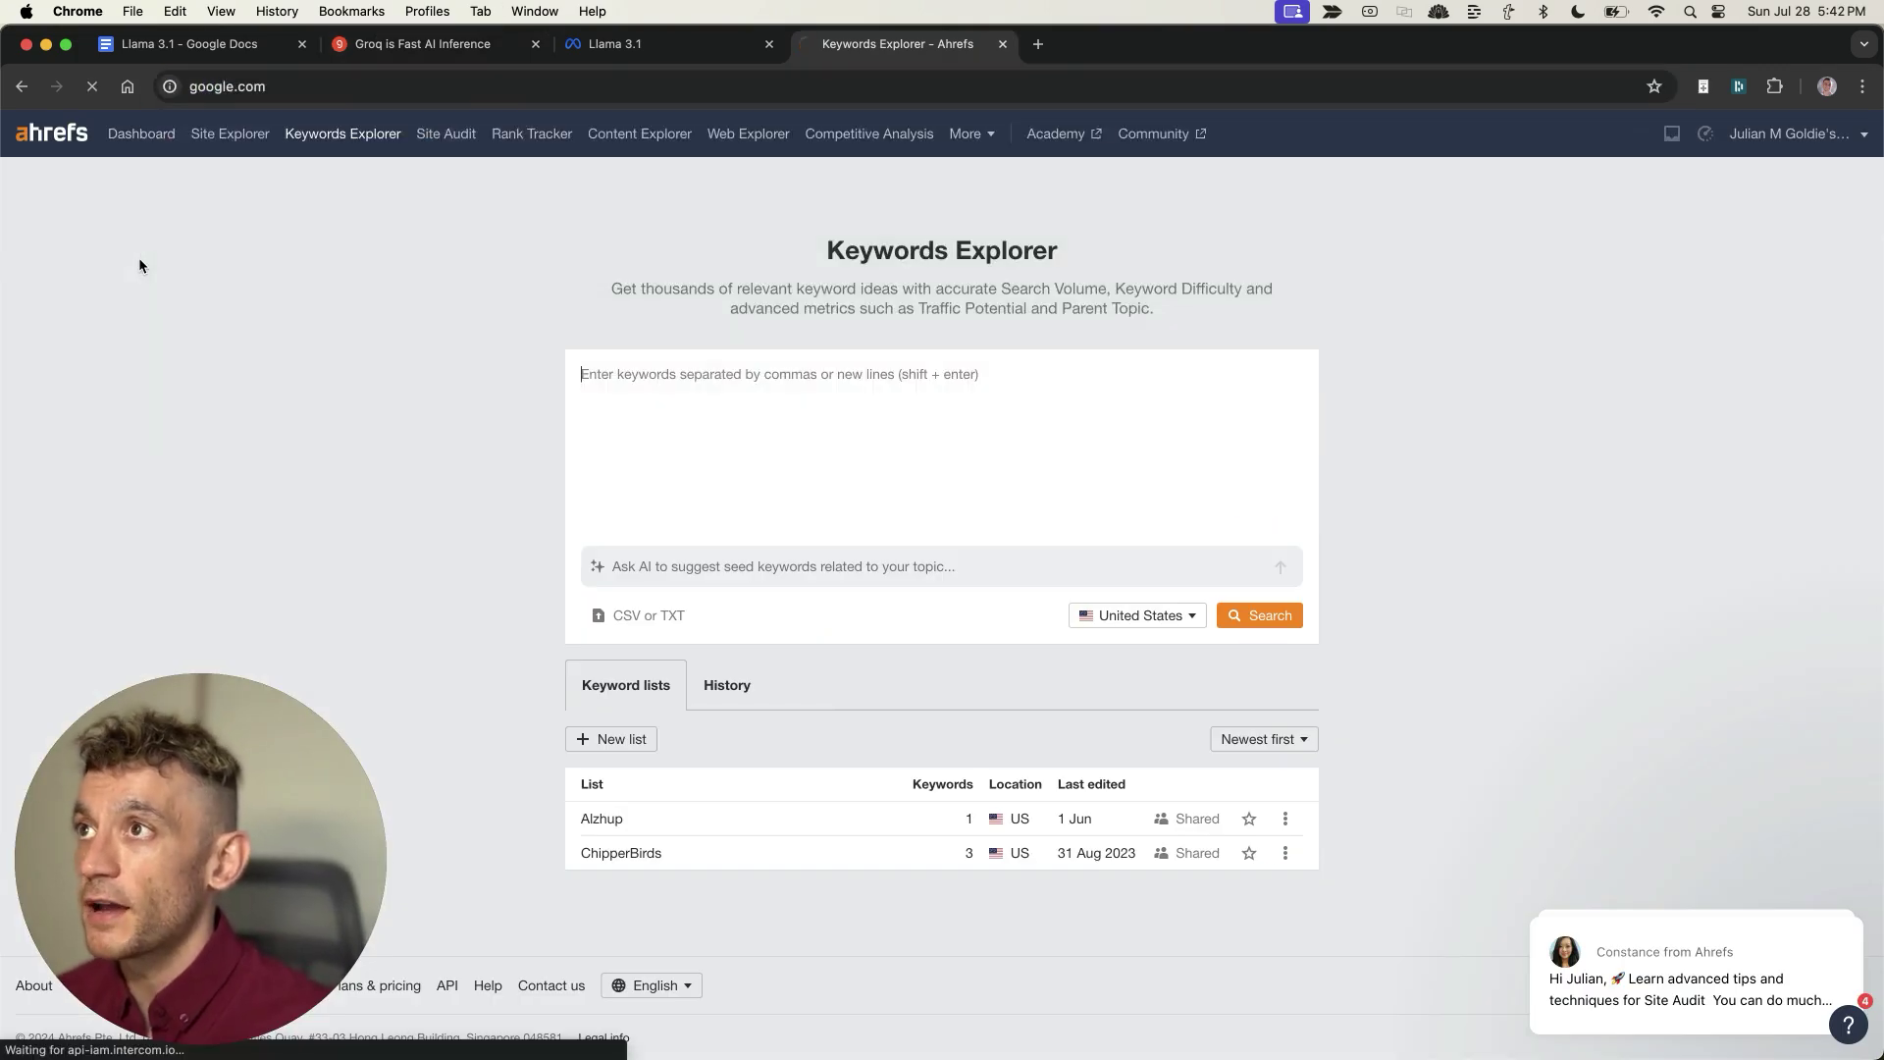
key(super+v)
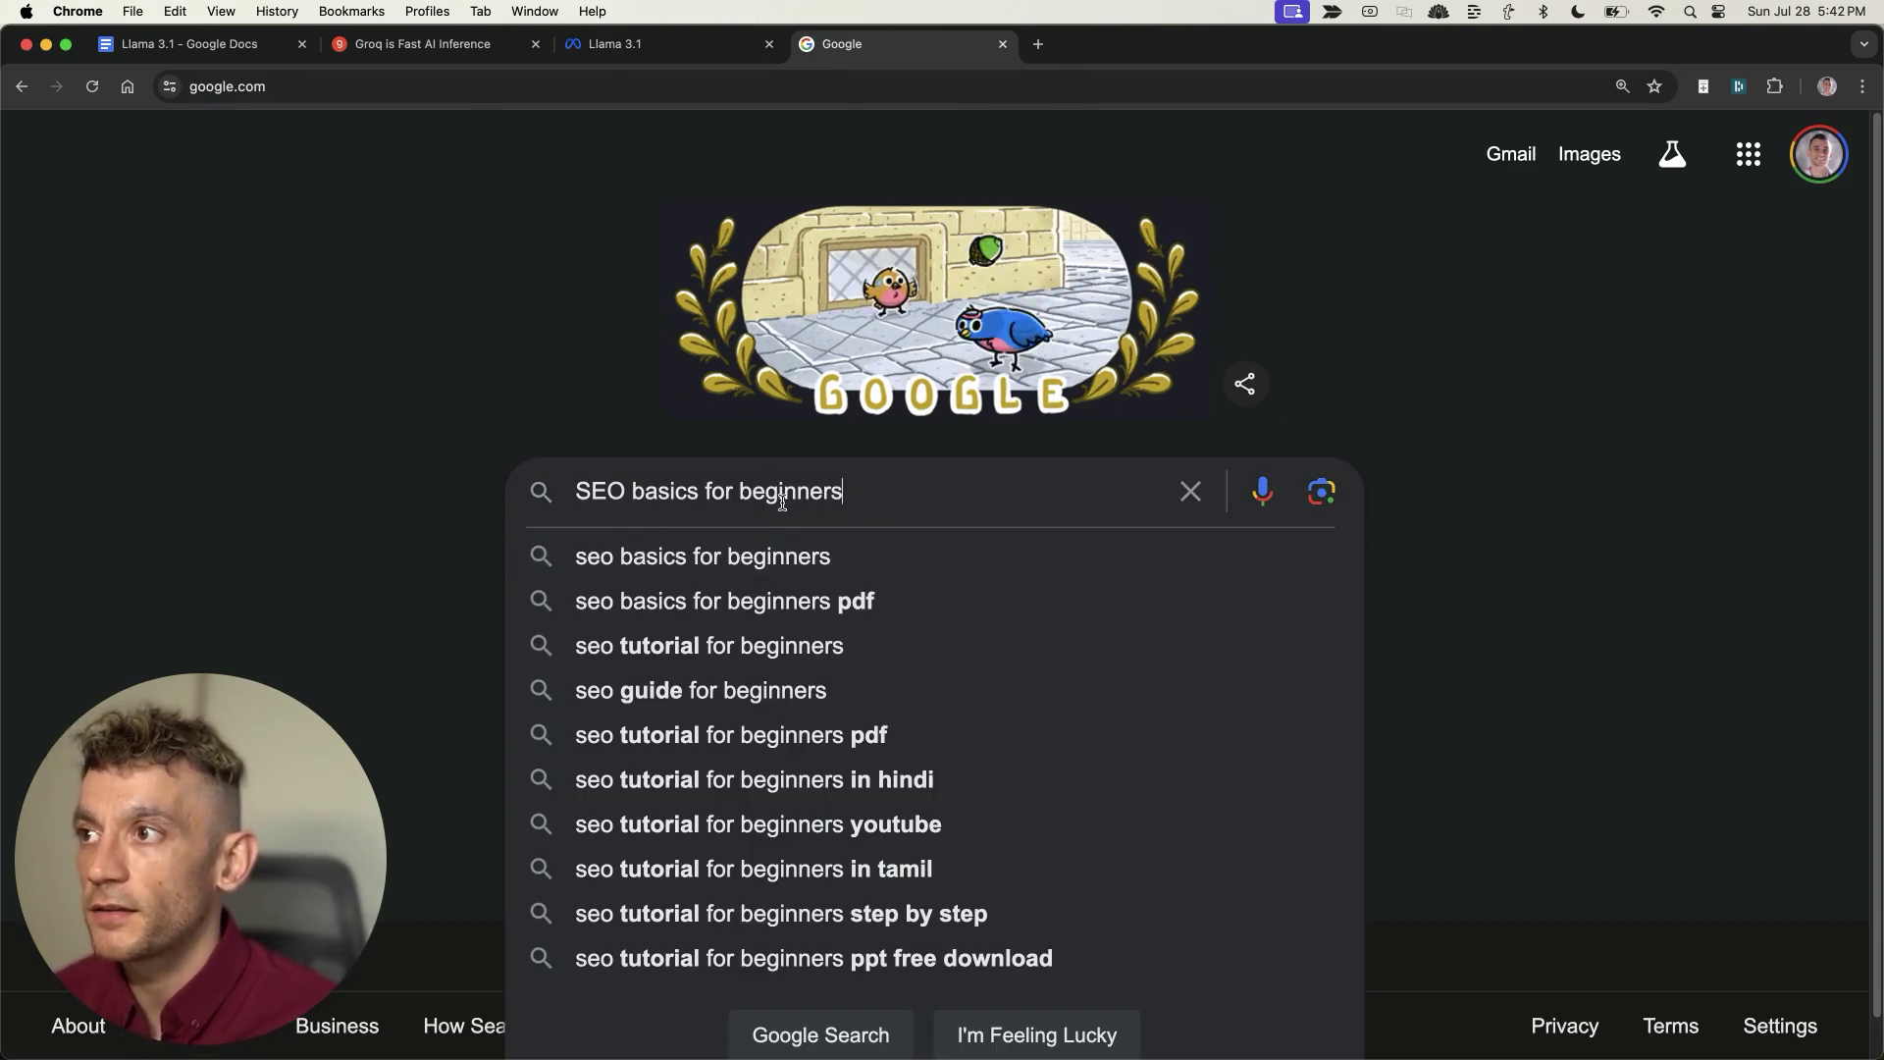
click(814, 561)
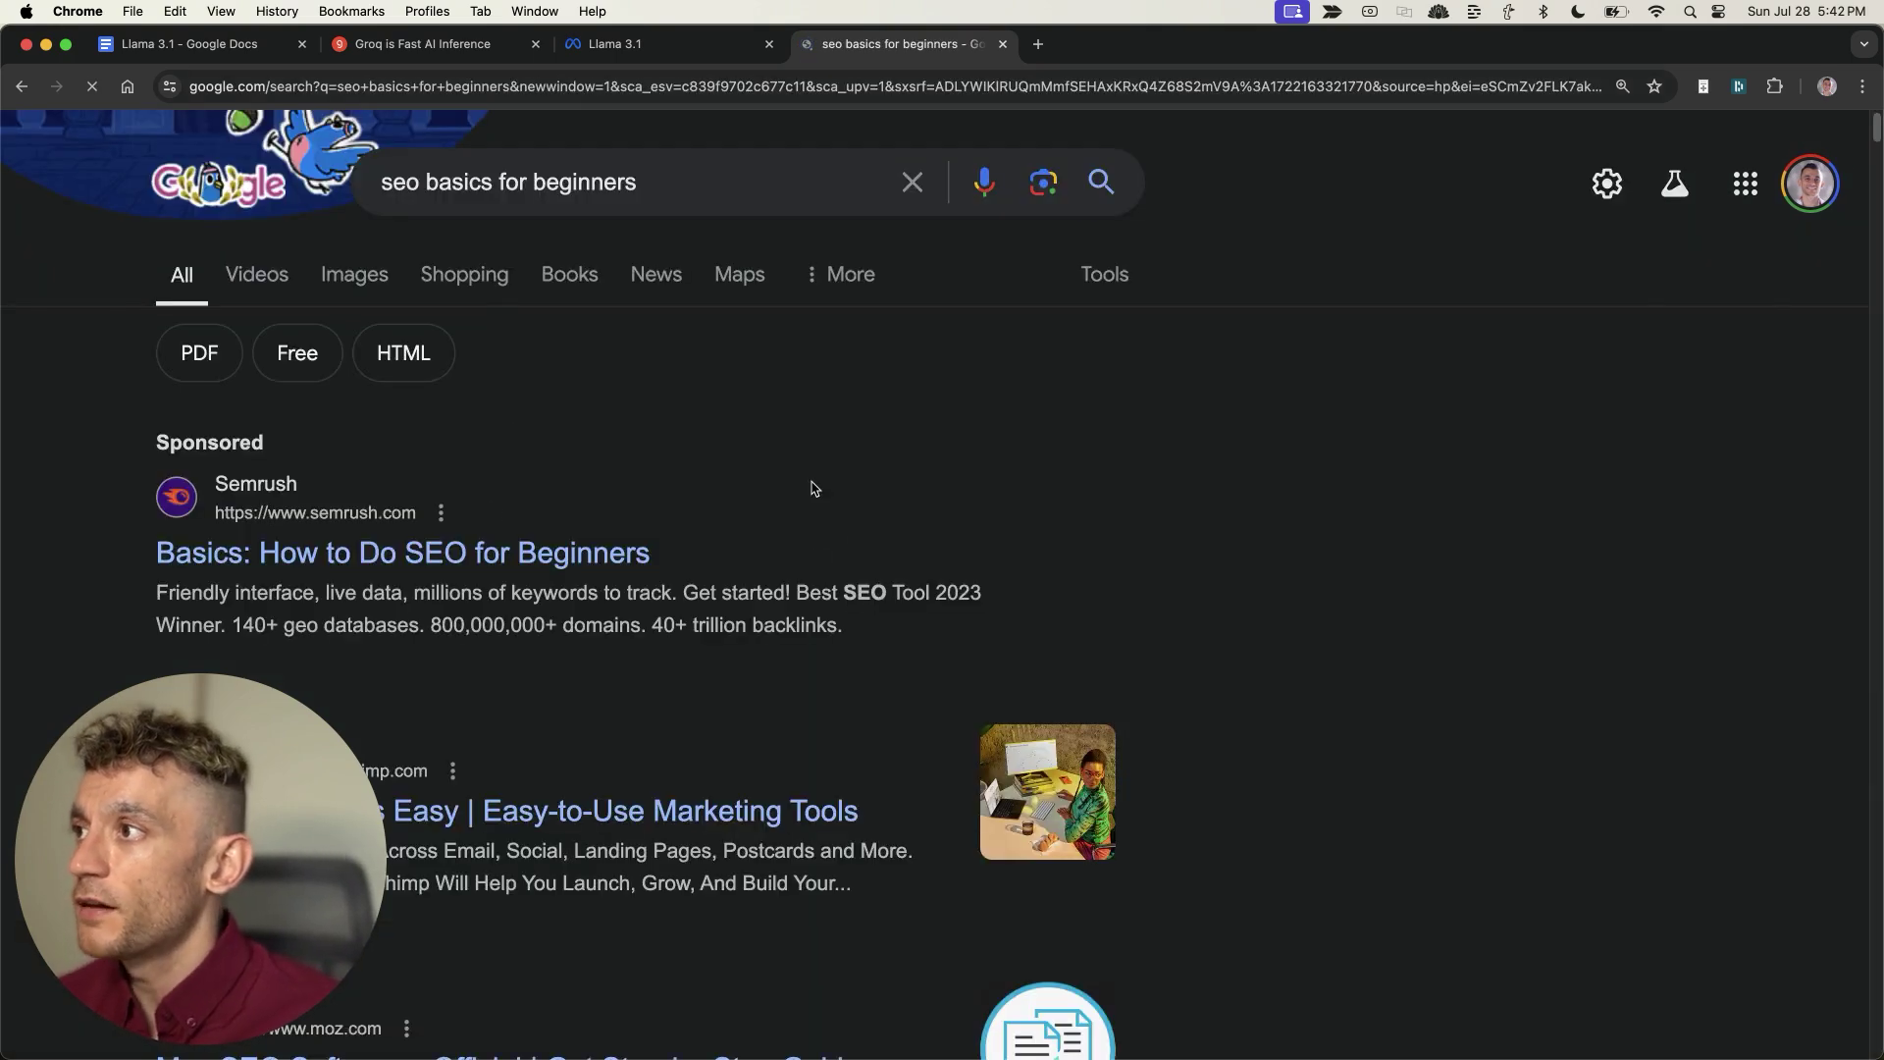
scroll(815, 486, down, 15)
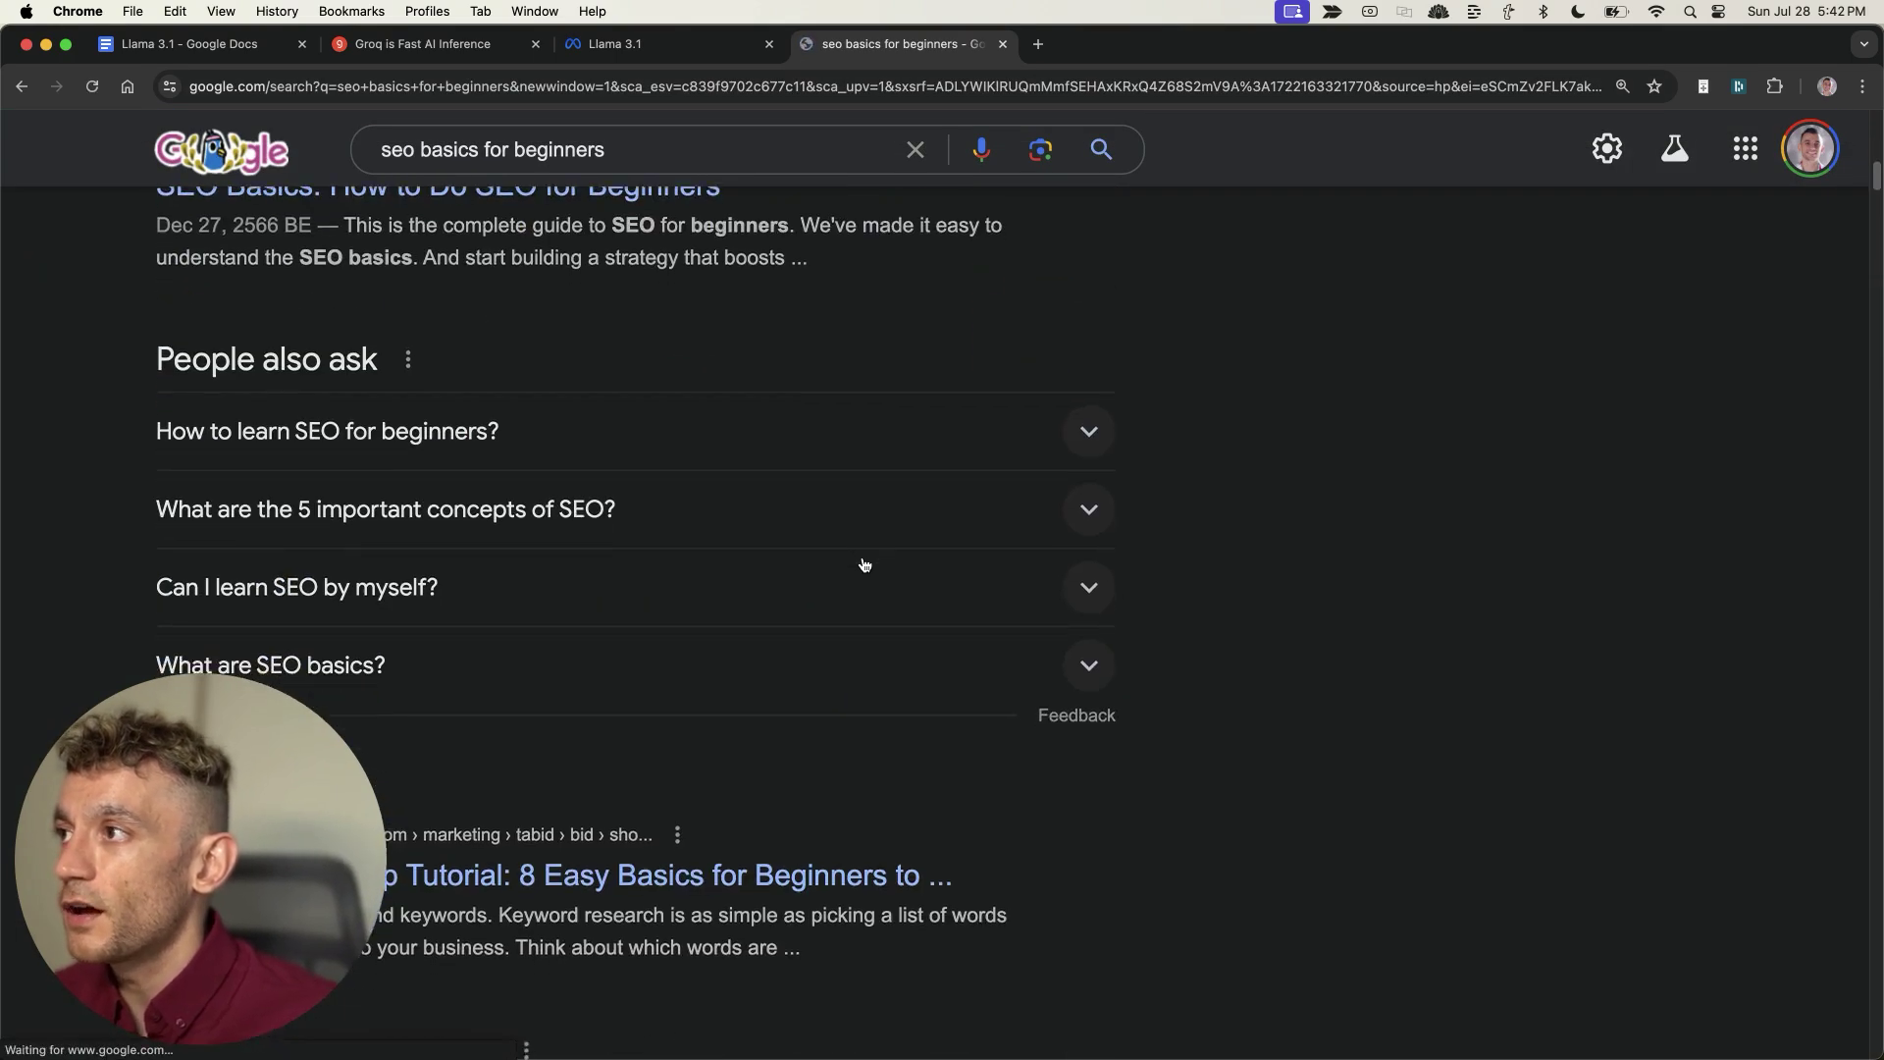
scroll(841, 530, up, 5)
scroll(812, 527, down, 1)
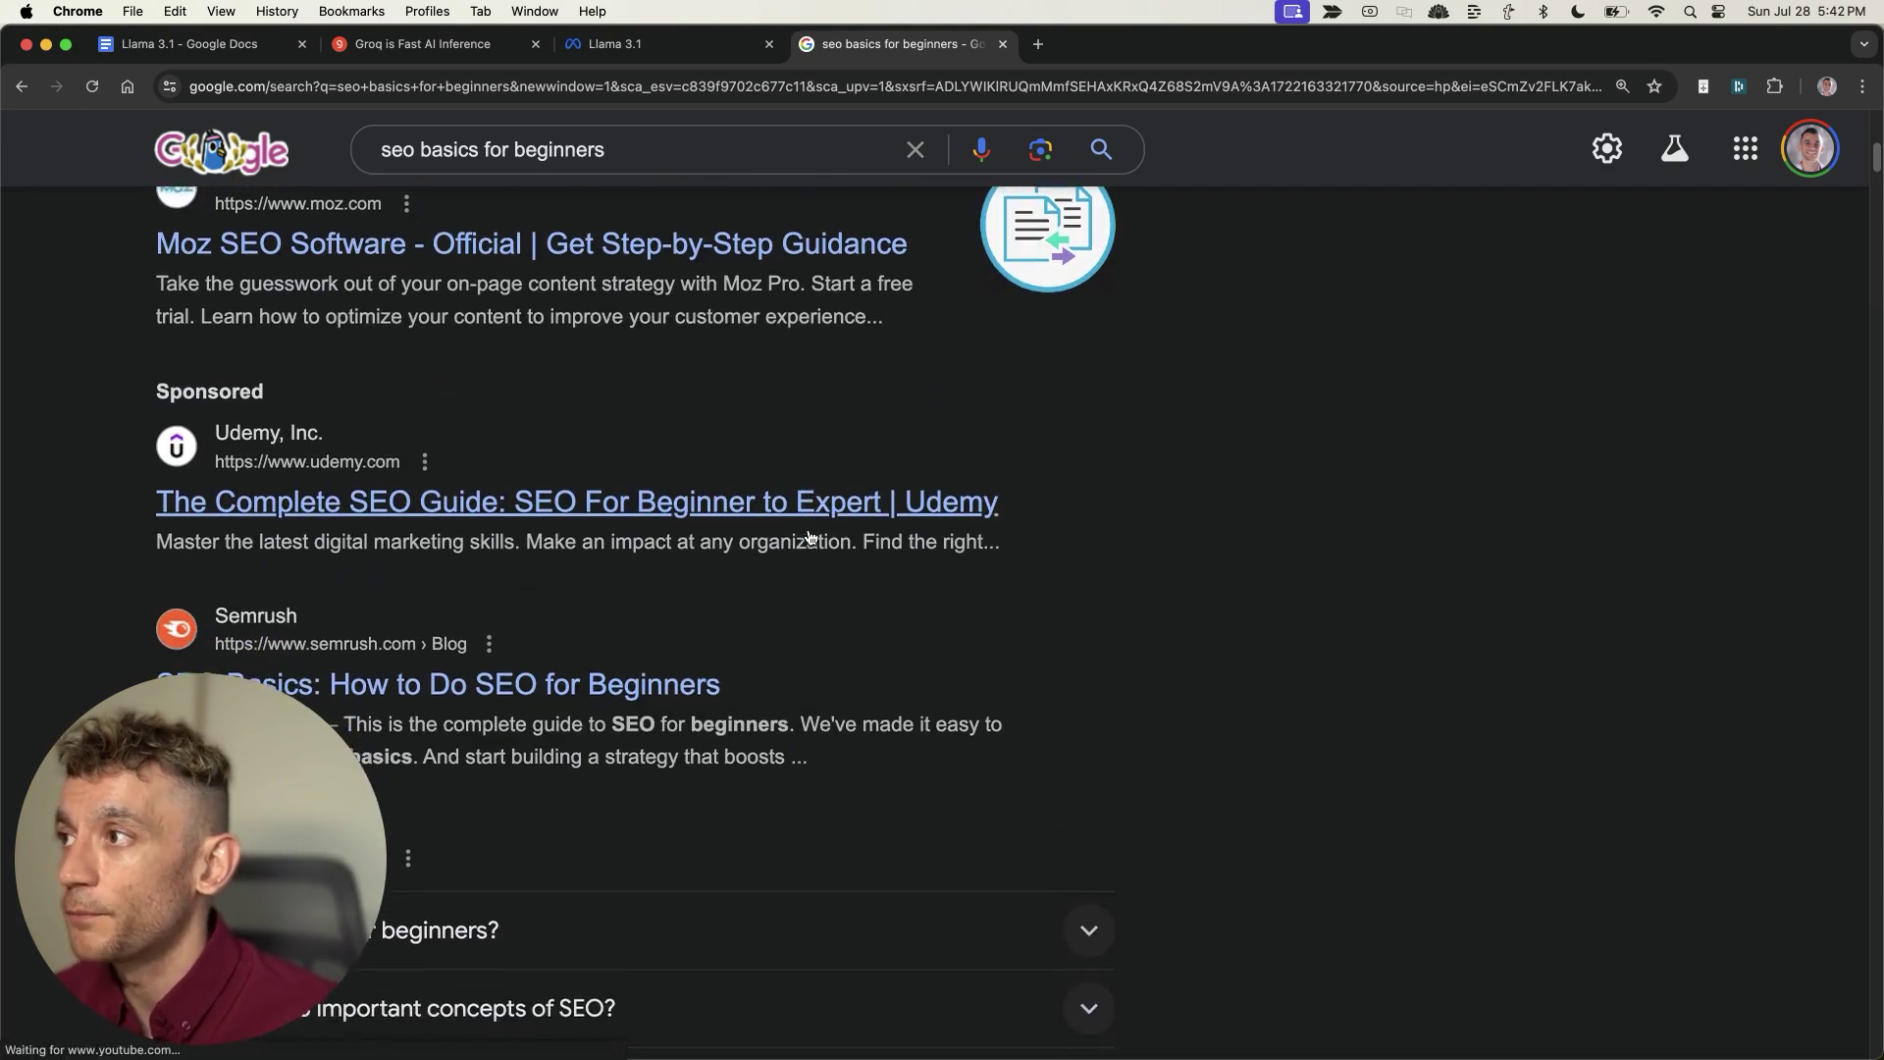
click(442, 47)
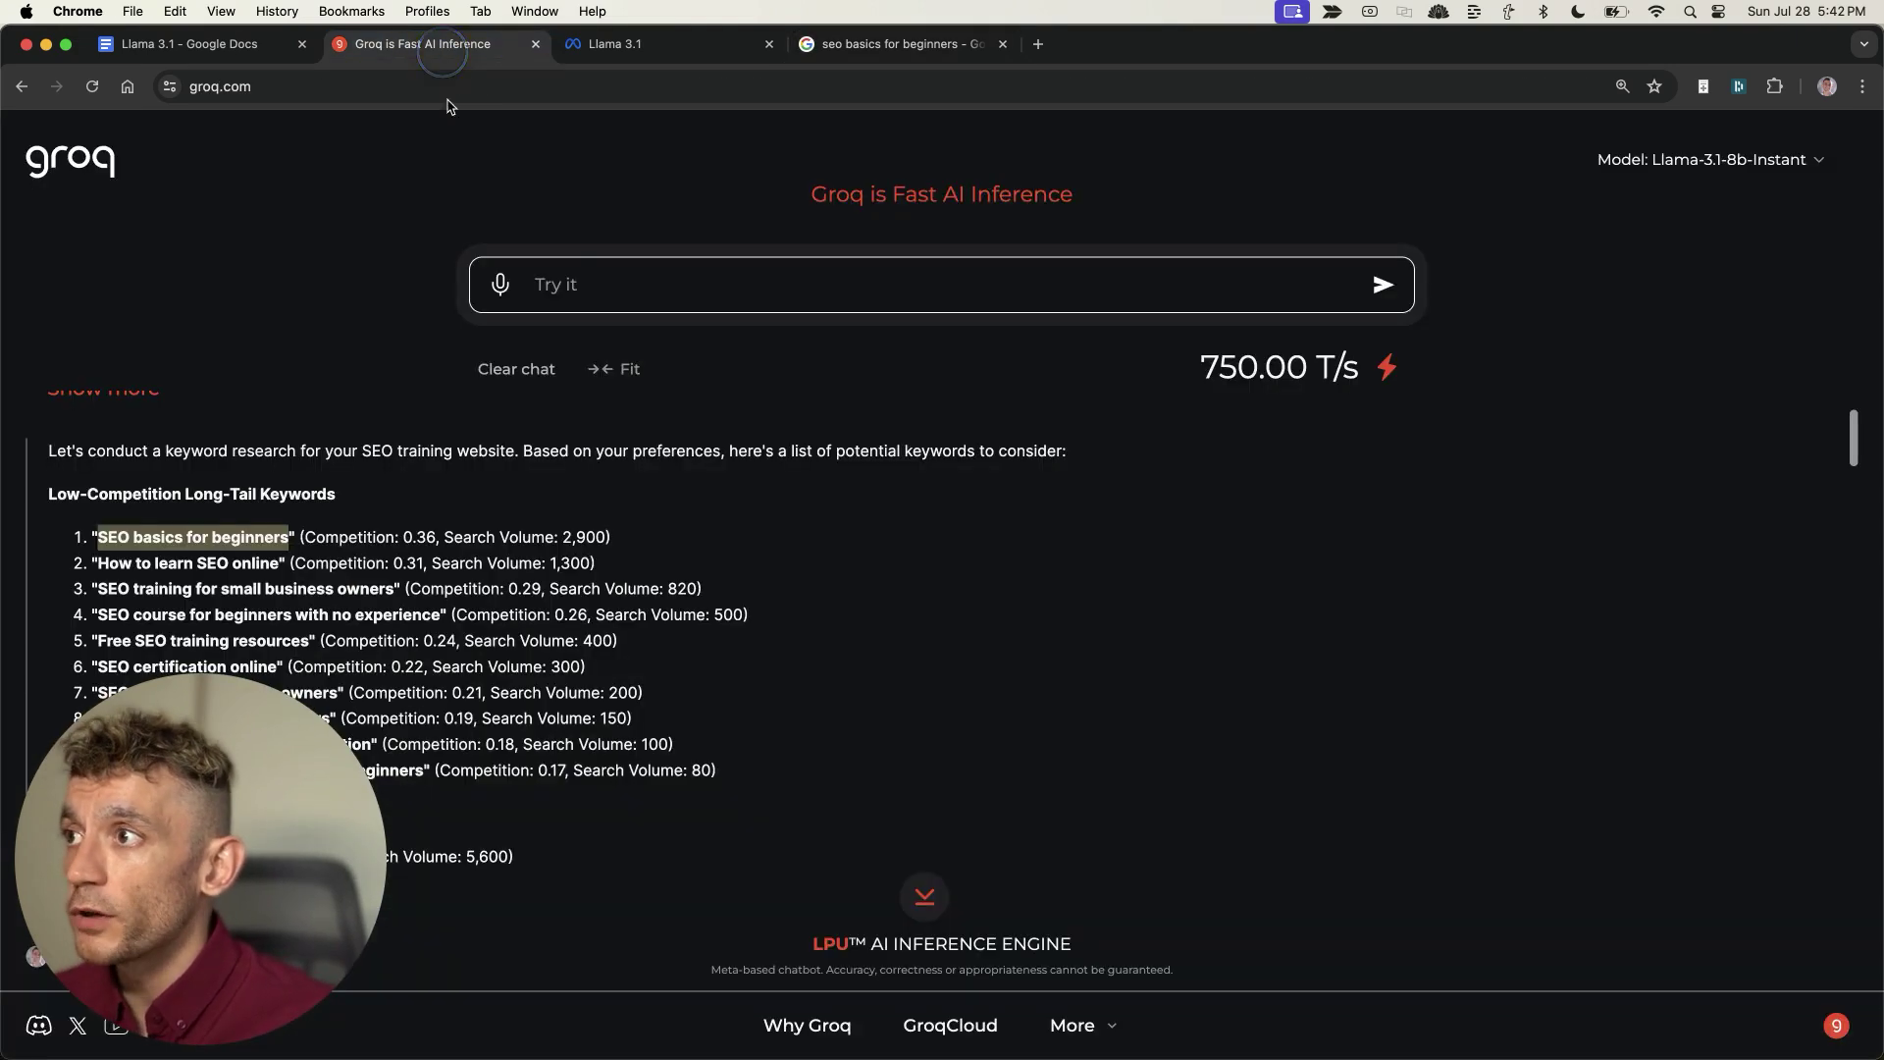
Paste the keyword-research brief from the Llama 3.1 doc into a new Groq prompt
click(572, 262)
click(230, 46)
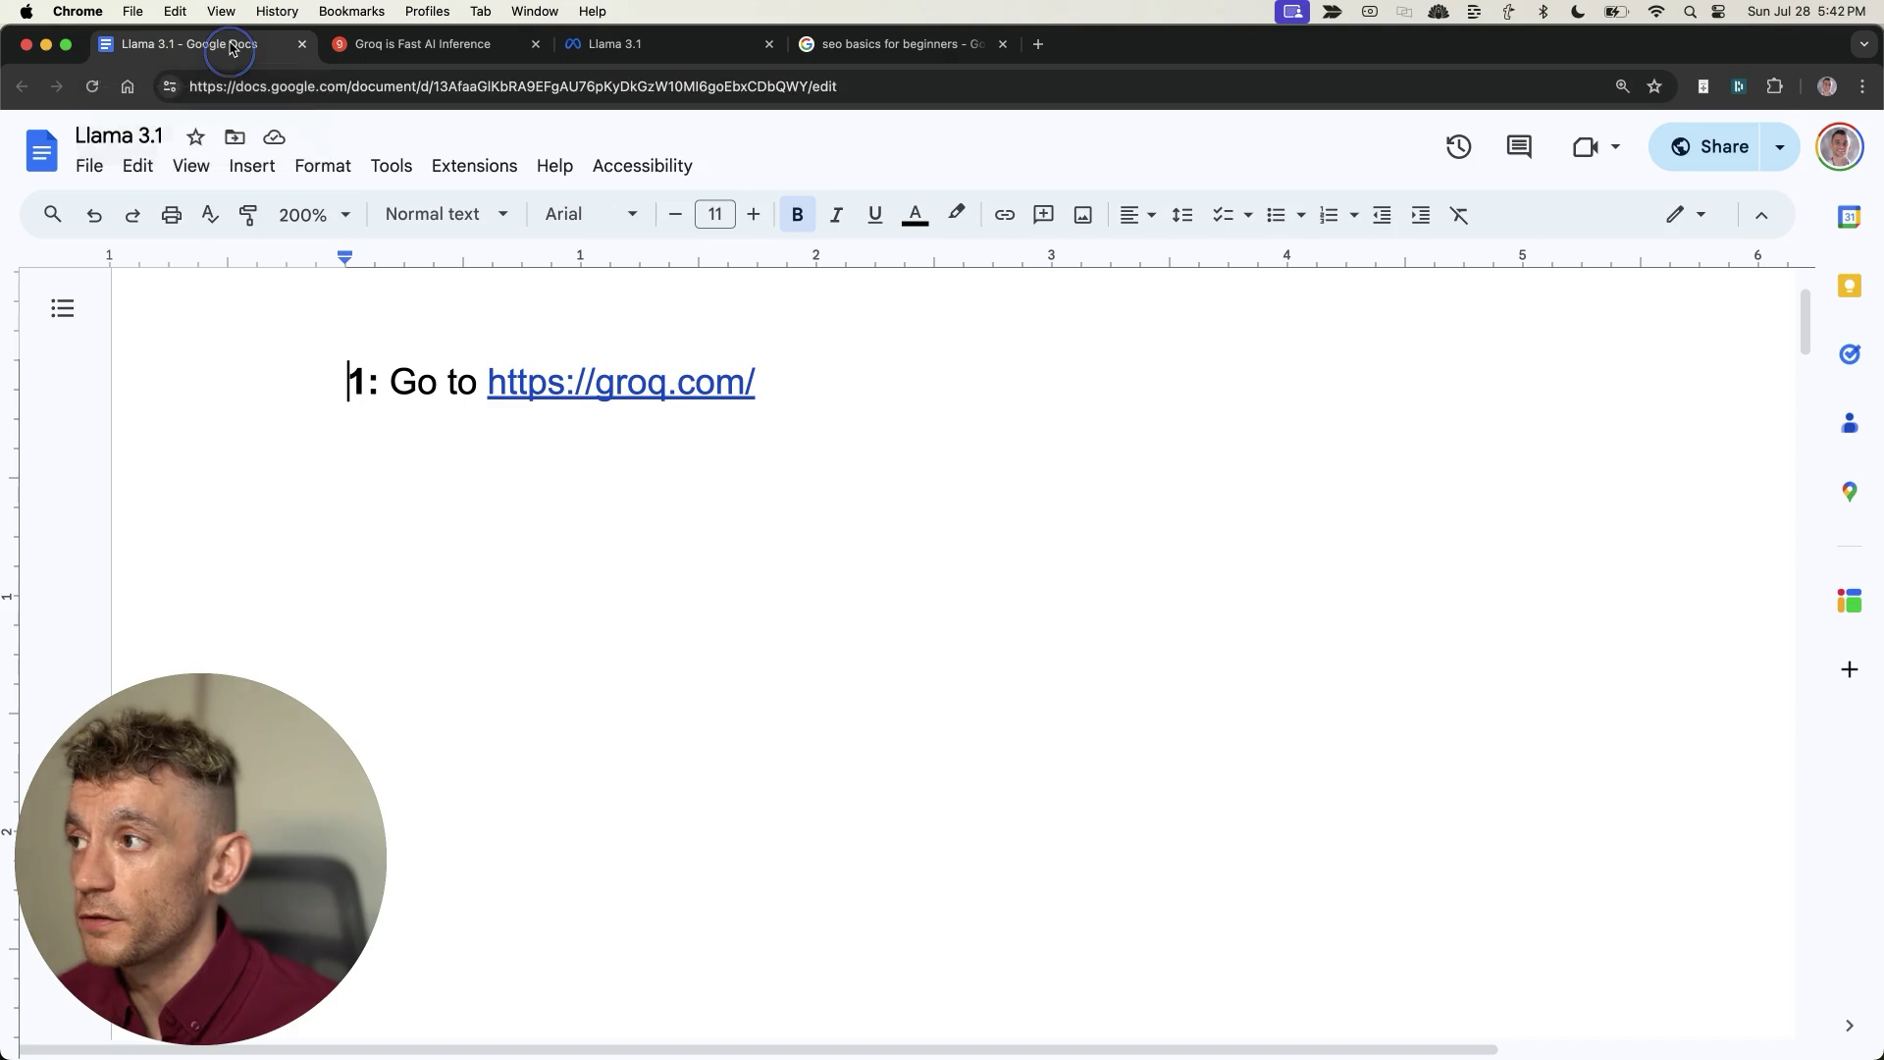
key(ctrl+Tab)
click(631, 301)
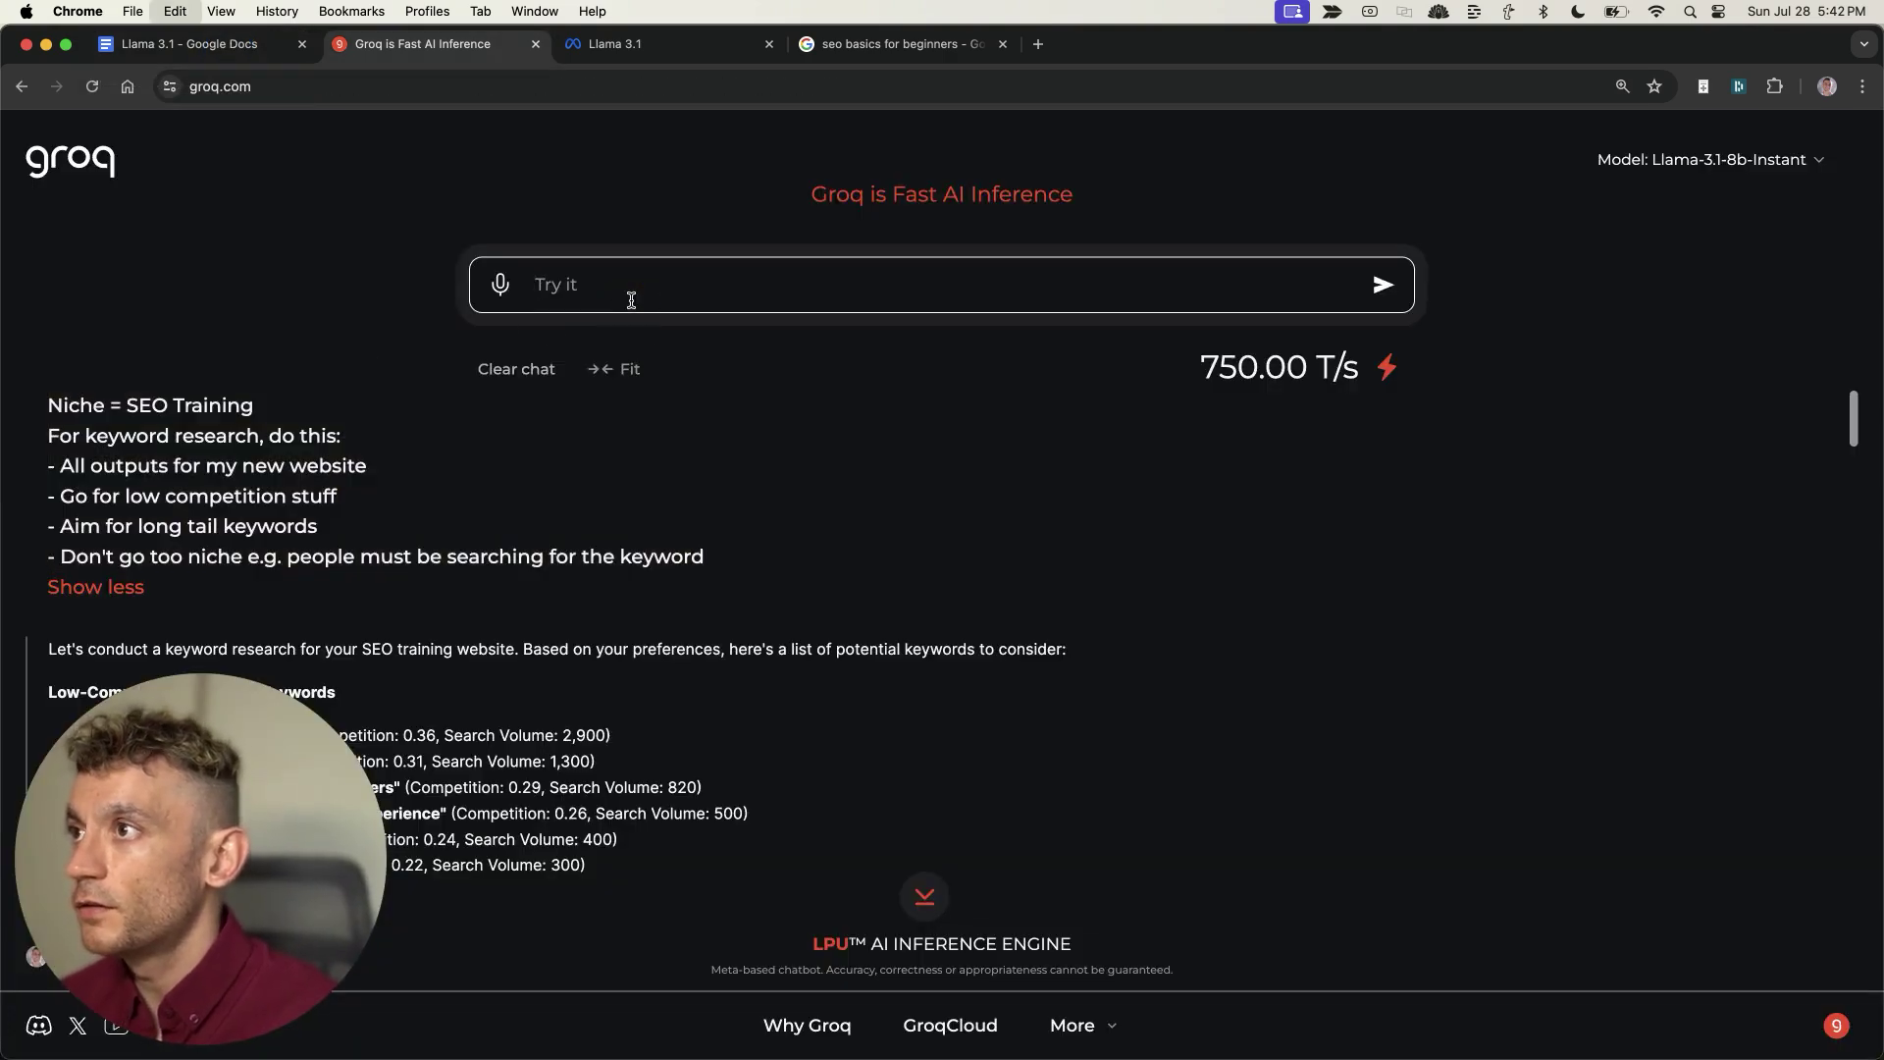
text(Niche = SEO Training For keyword research, do this: - All outputs for my new website - Go for low competition stuff - Aim for long tail keywords - Don't go too niche e.g. people must be searching for the keyword)
key(shift+Return)
key(shift+Return)
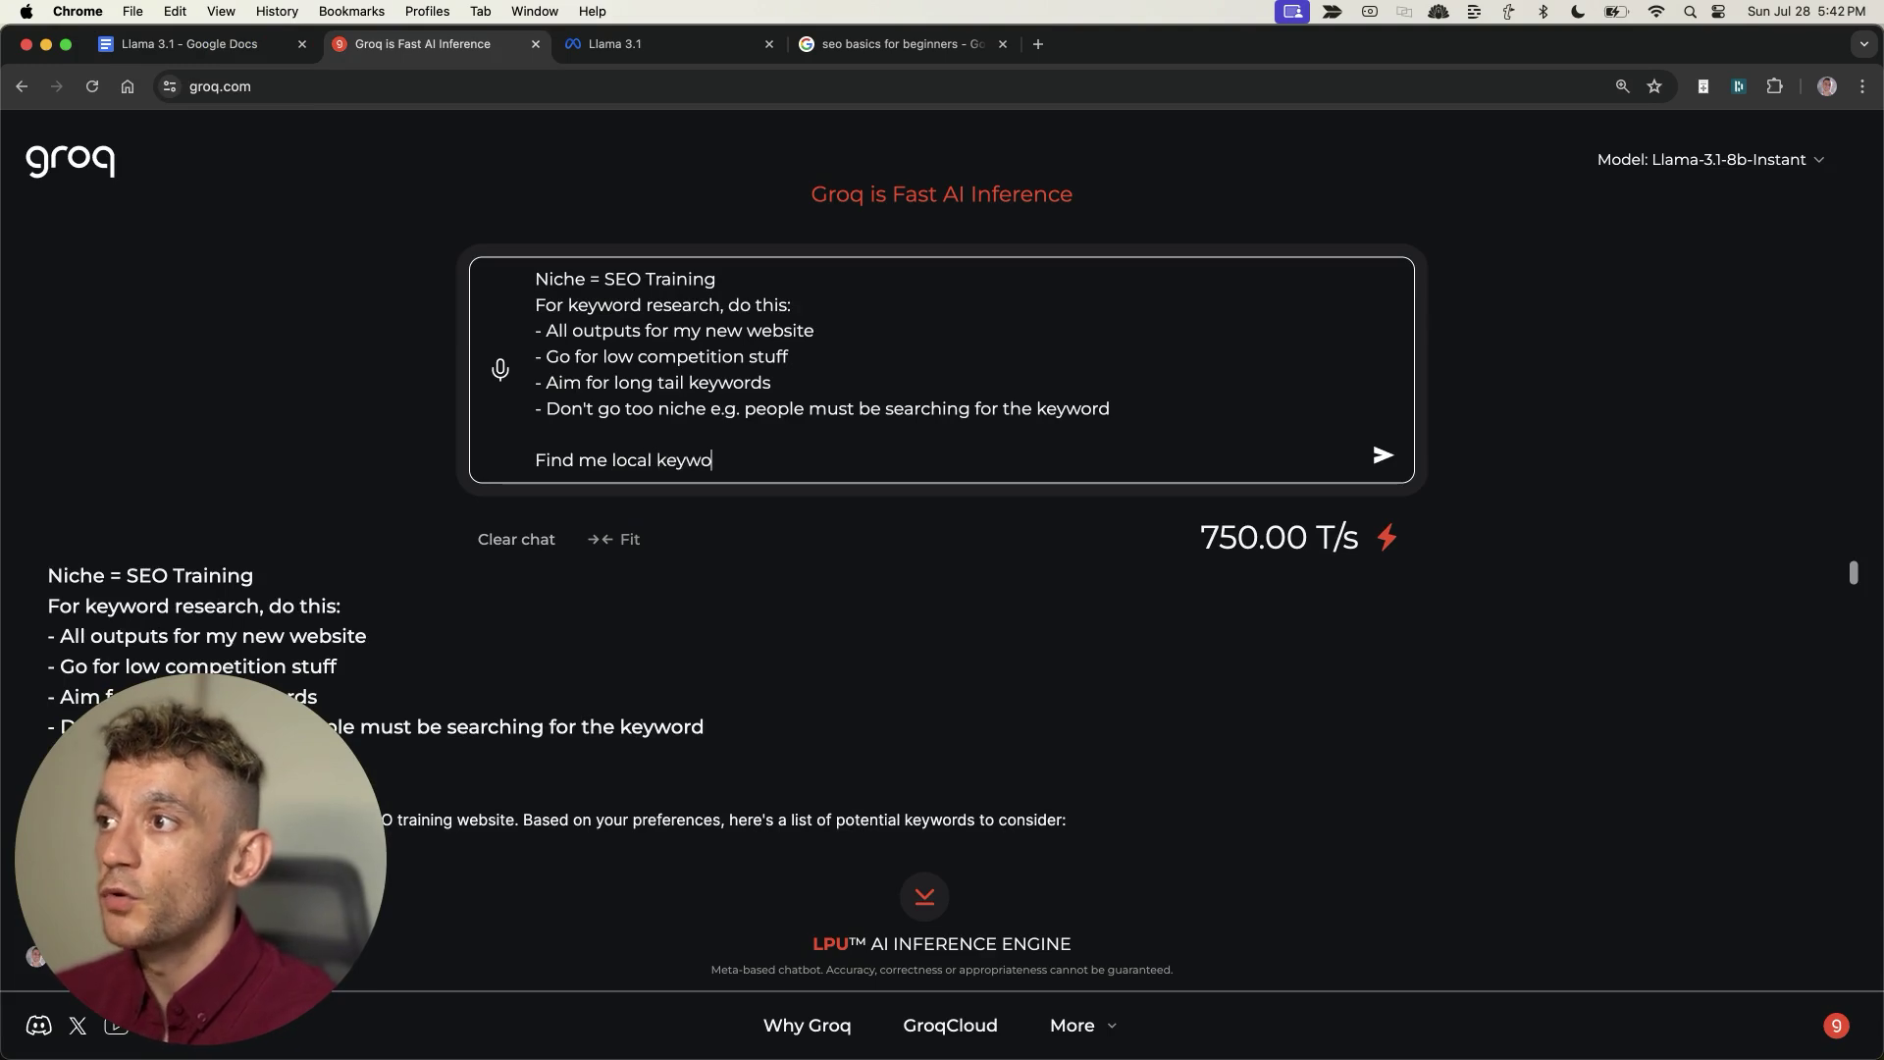
Add a request for local keywords in popular cities or countries and send it
text(Find me local keywords in different)
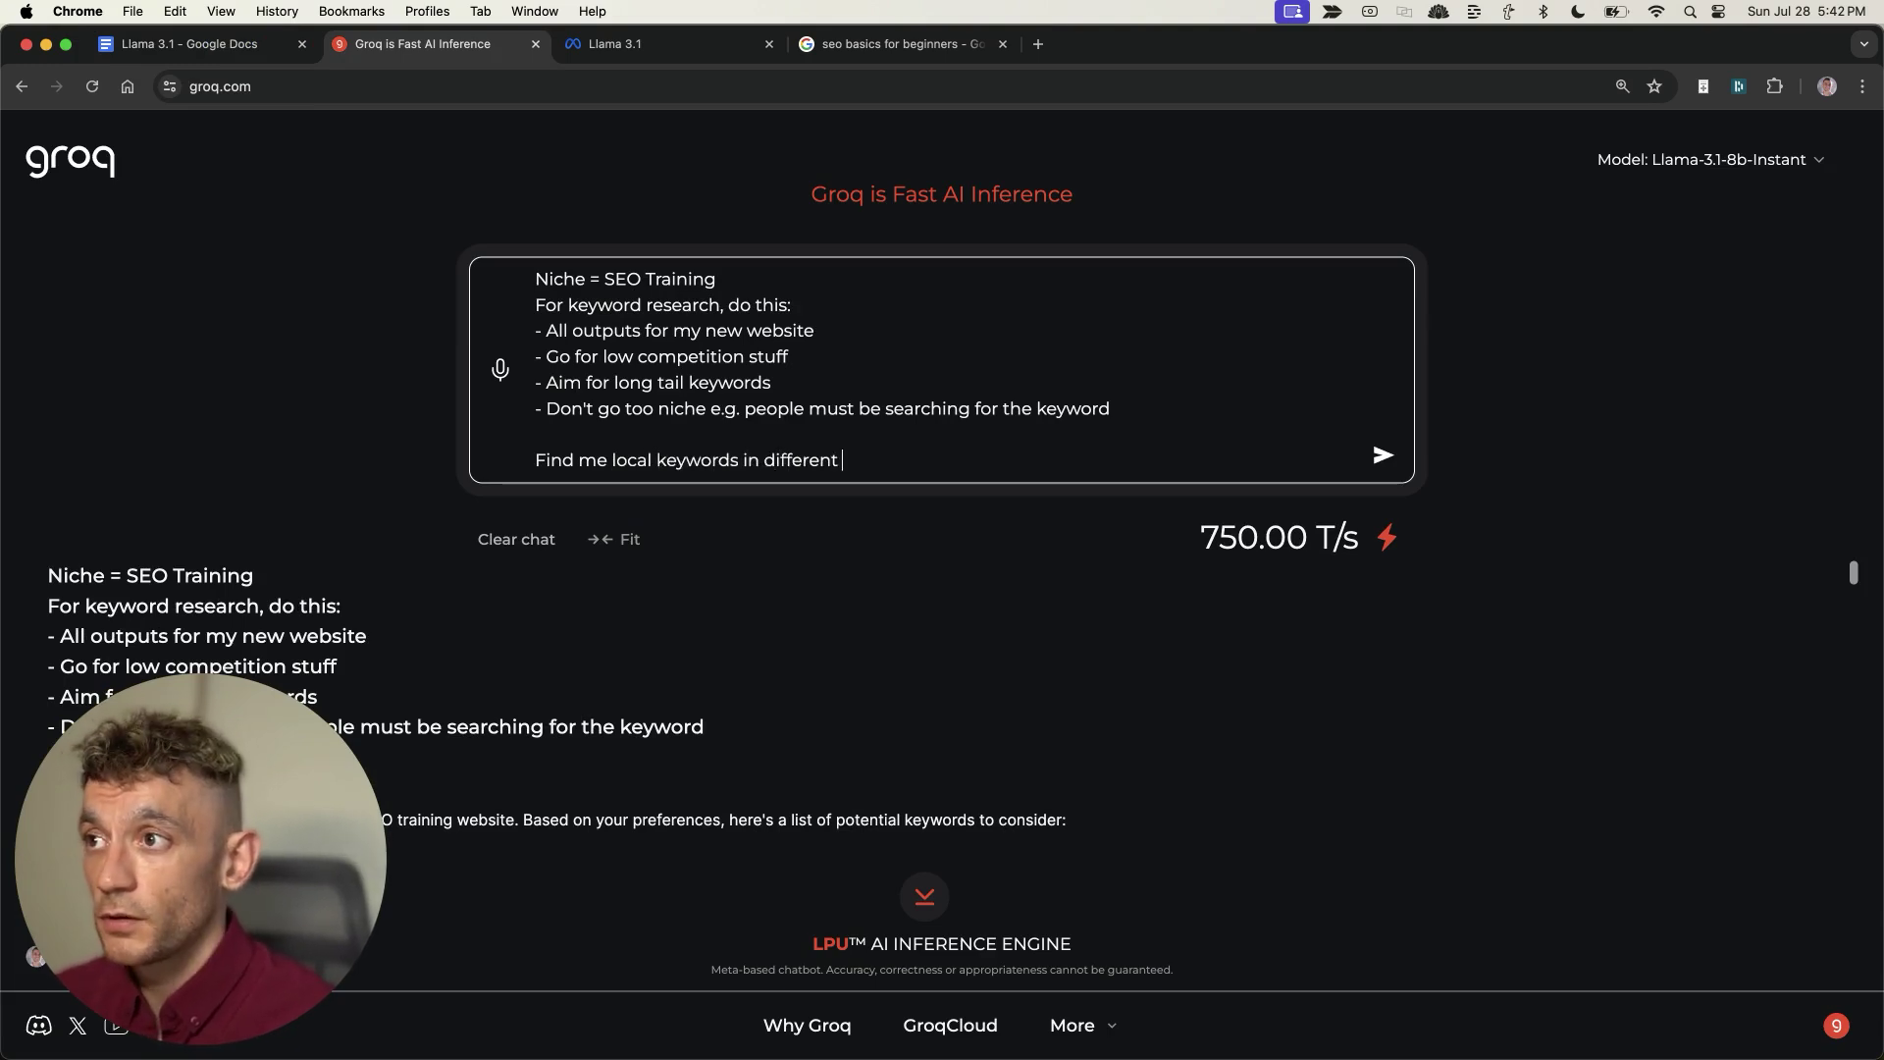
key(BackSpace)
key(BackSpace)
key(BackSpace)
key(BackSpace)
key(BackSpace)
key(BackSpace)
key(BackSpace)
key(BackSpace)
key(BackSpace)
key(BackSpace)
text(p)
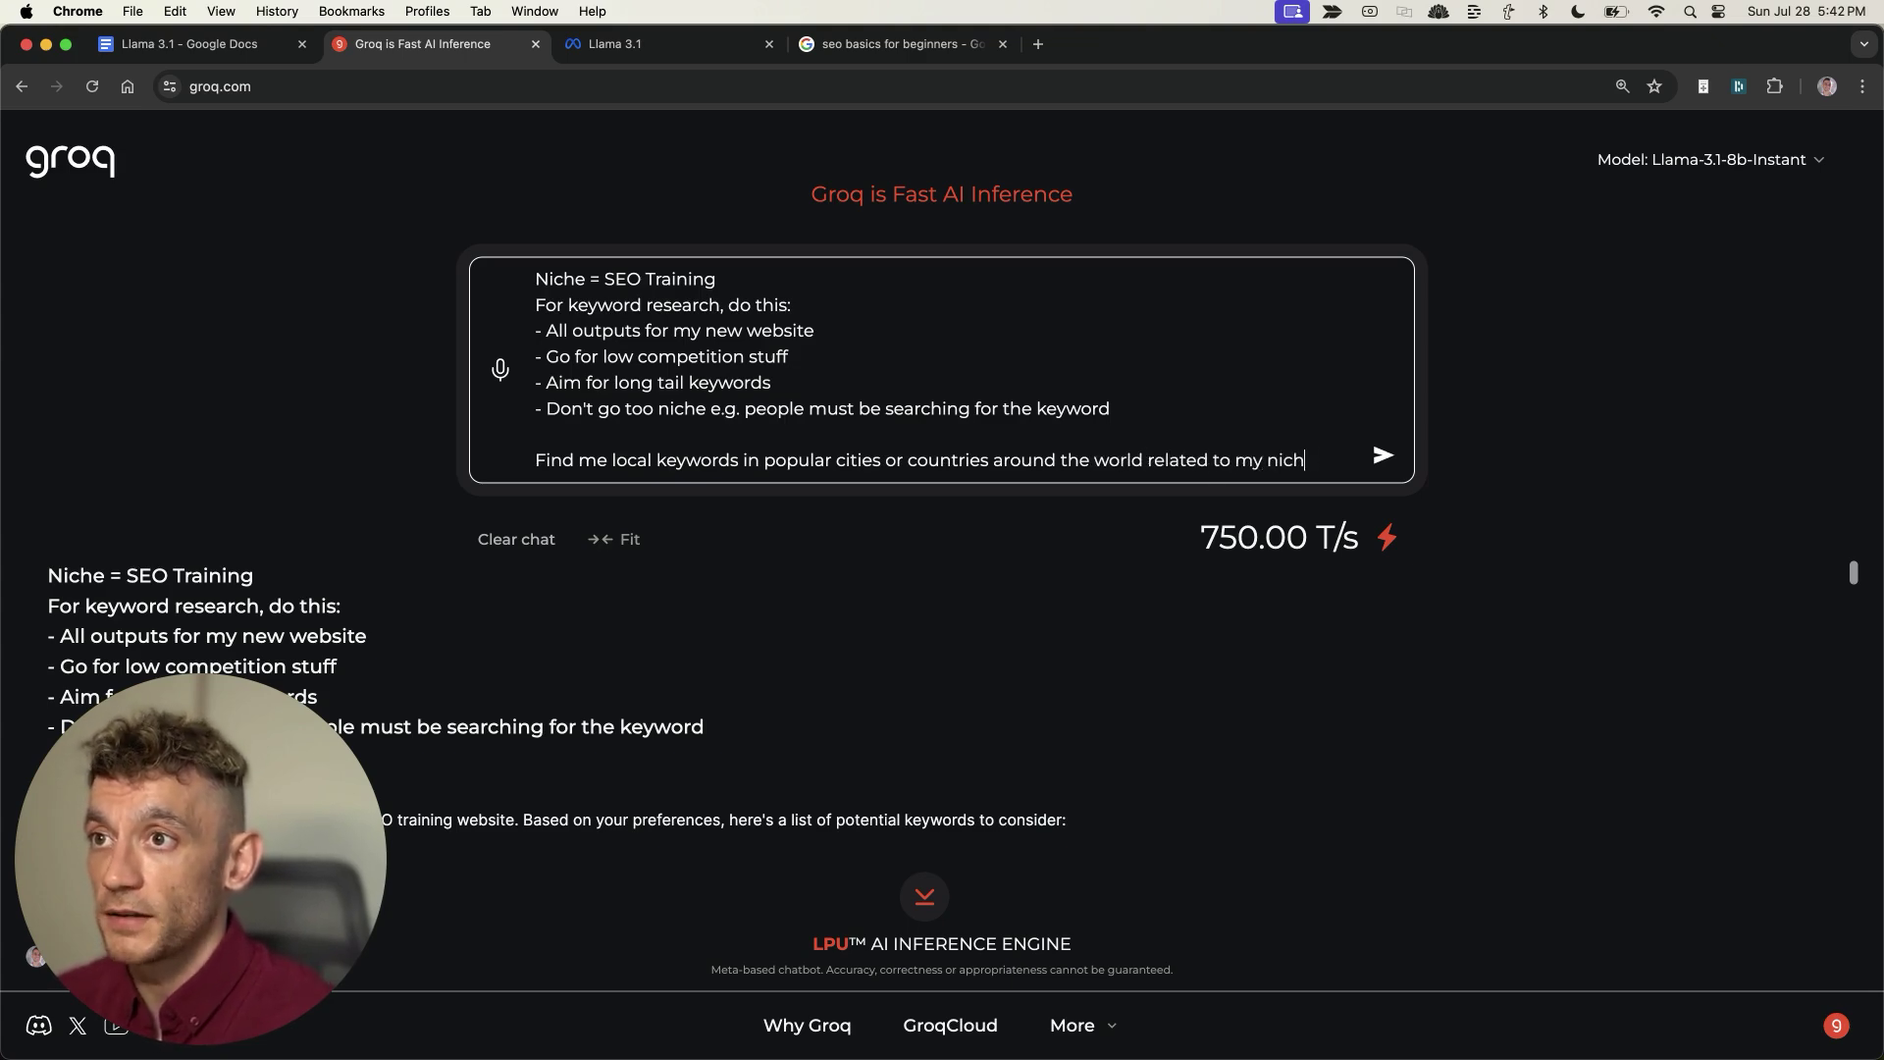
text(e)
key(super+a)
key(Return)
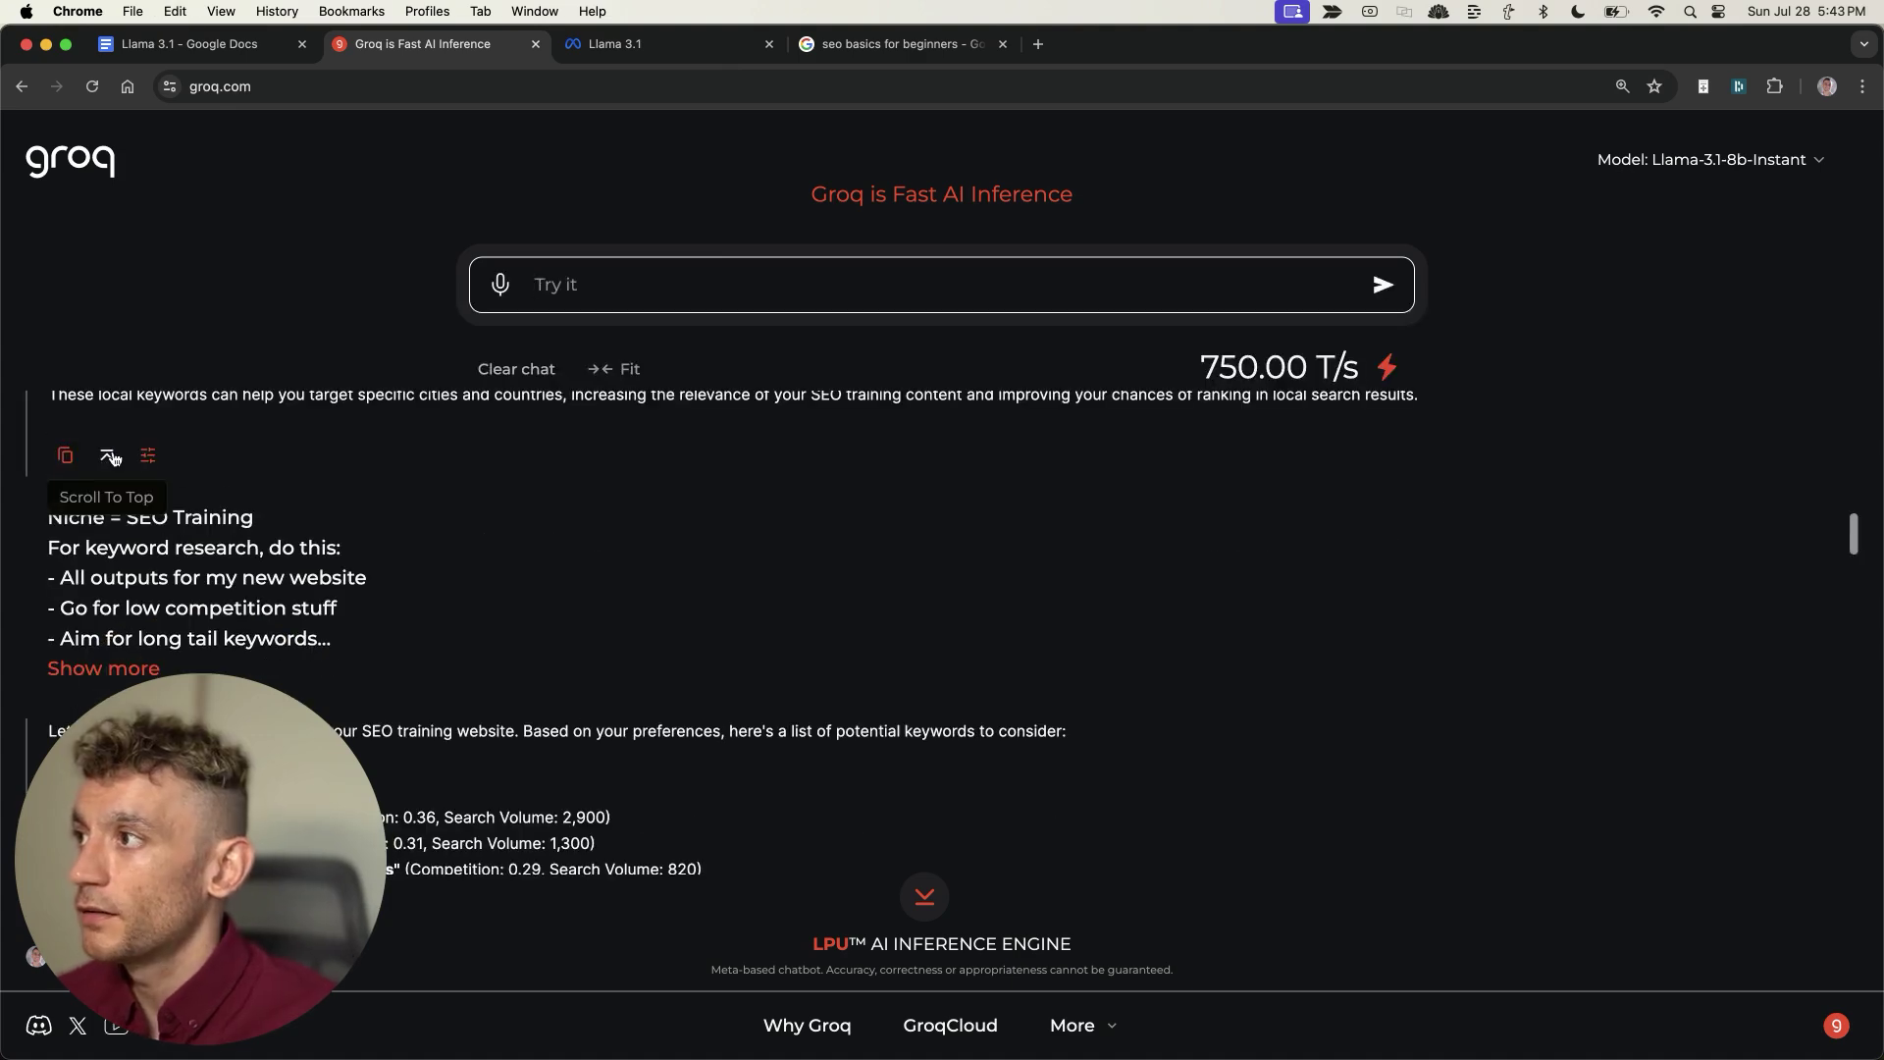
Select the generated local keyword 'SEO training in Sydney'
scroll(253, 550, up, 8)
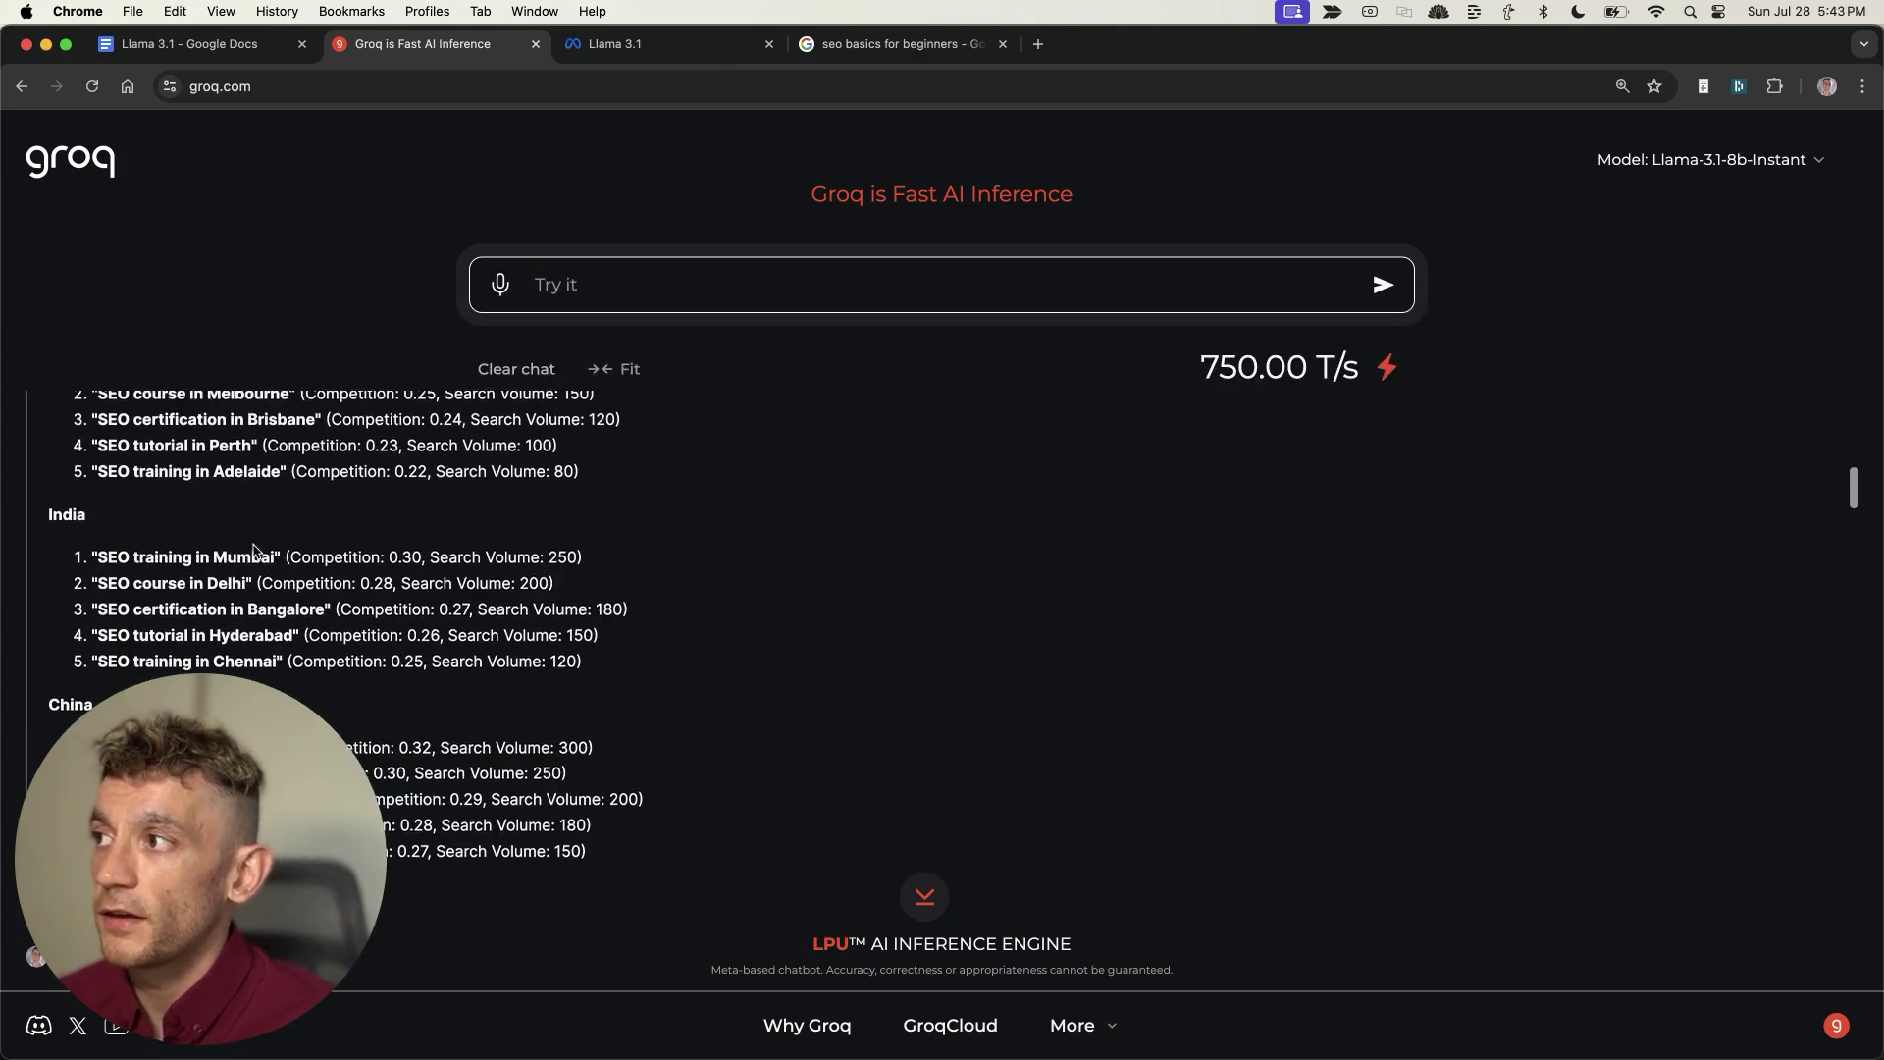
scroll(253, 550, up, 3)
double_click(112, 486)
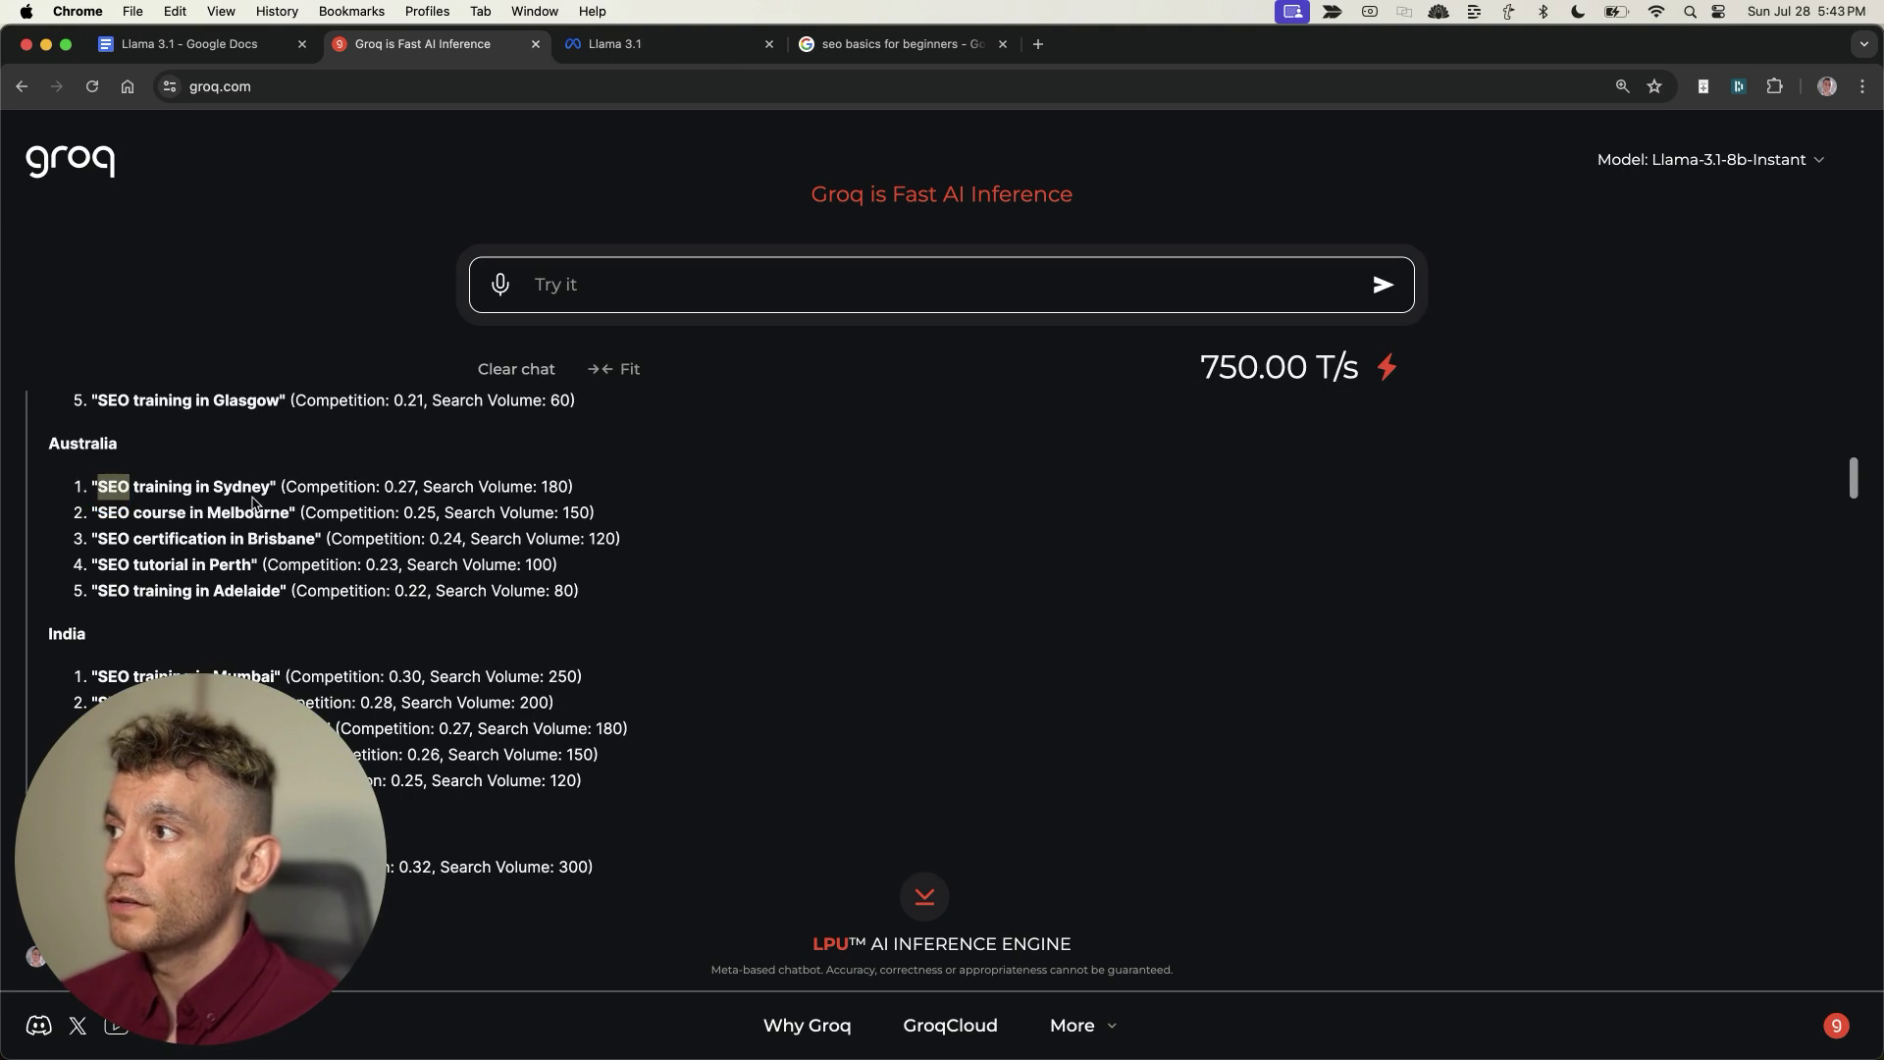
drag(253, 503, 258, 501)
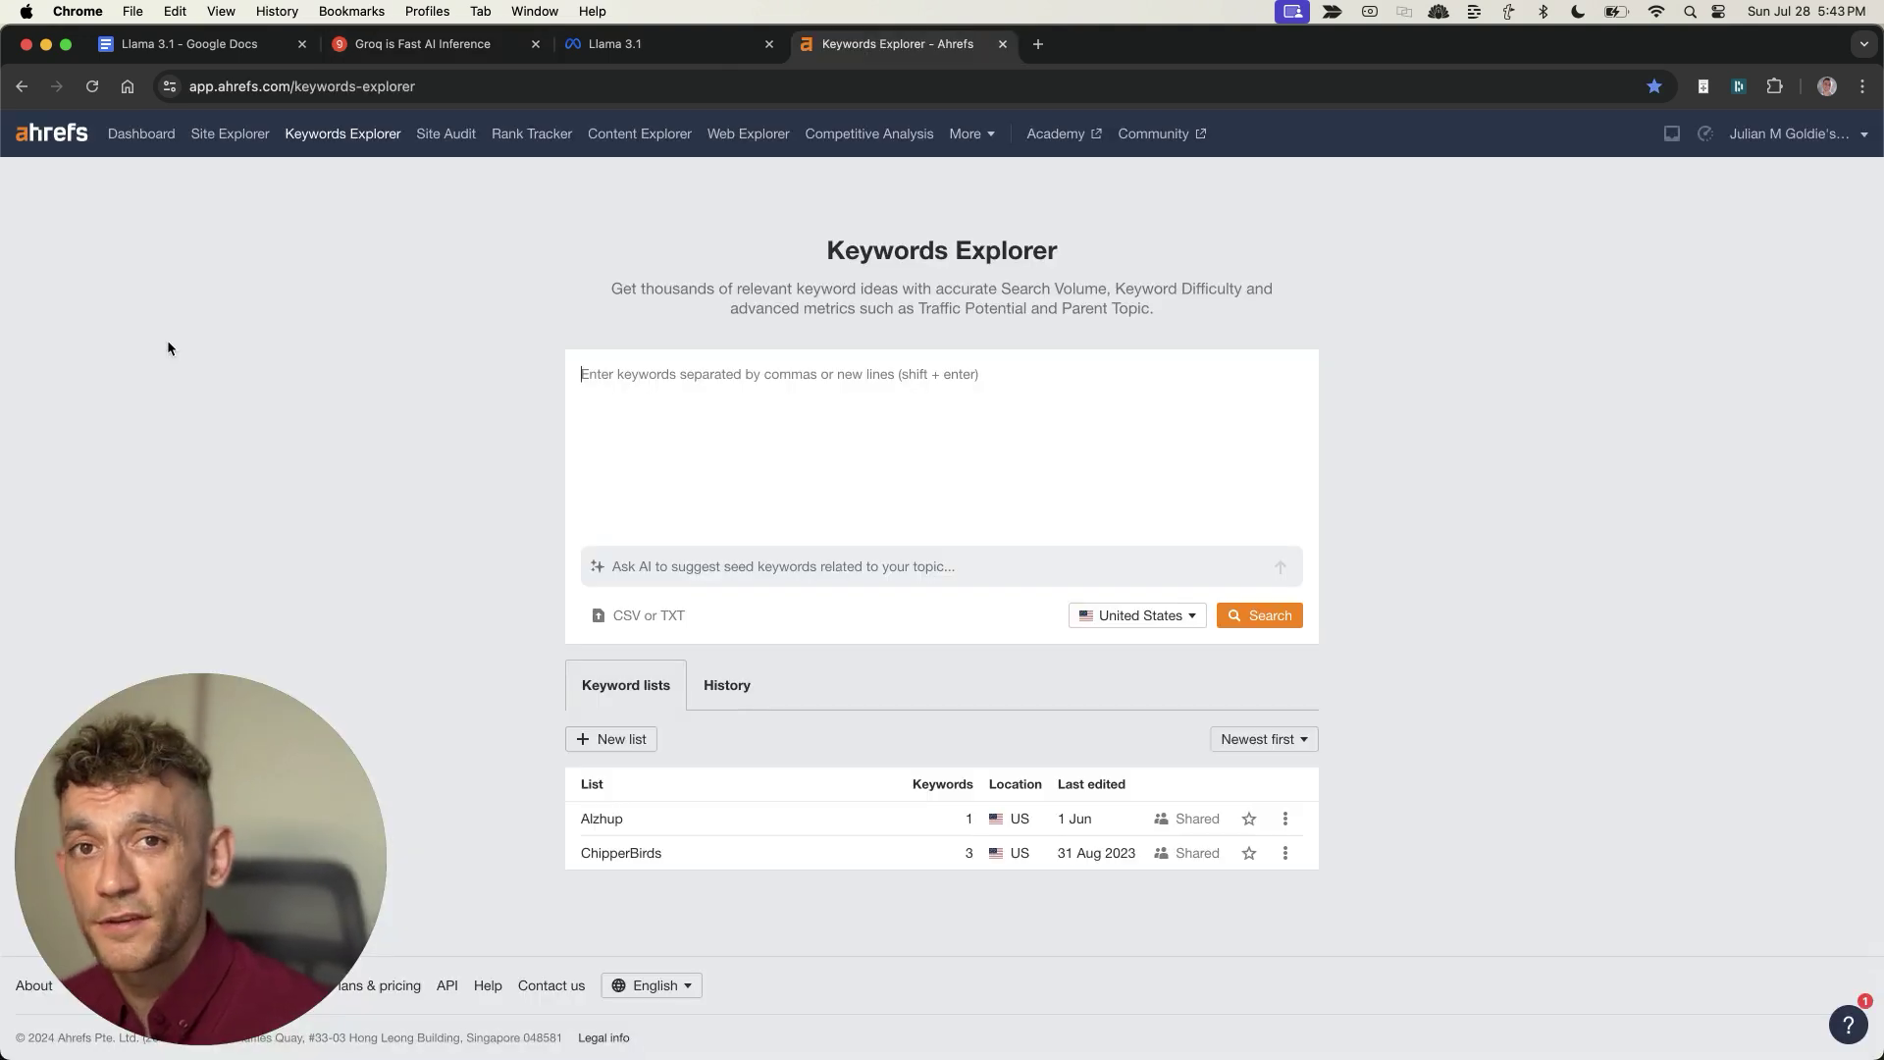
Check 'SEO training in Sydney' in Ahrefs (Keyword Difficulty 1, Traffic Potential 70), then return to Groq
text(SEO training in Sydney)
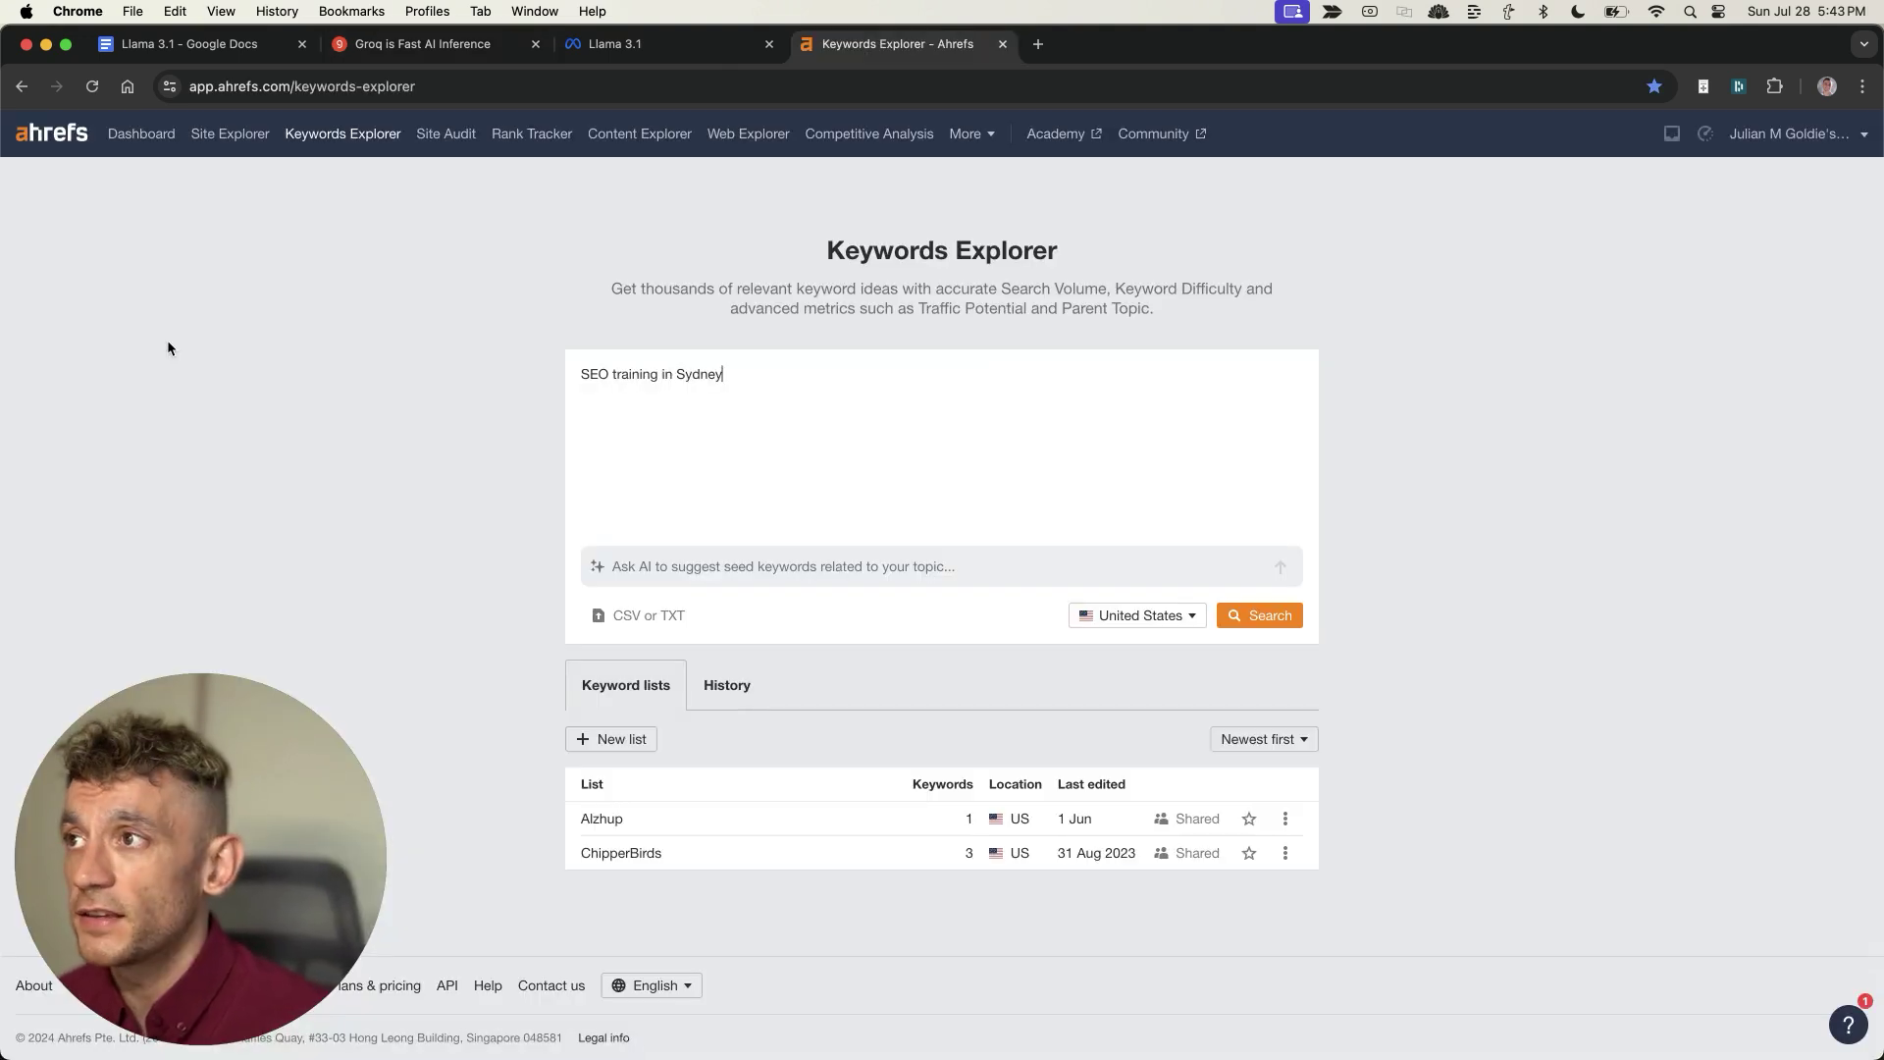
key(Return)
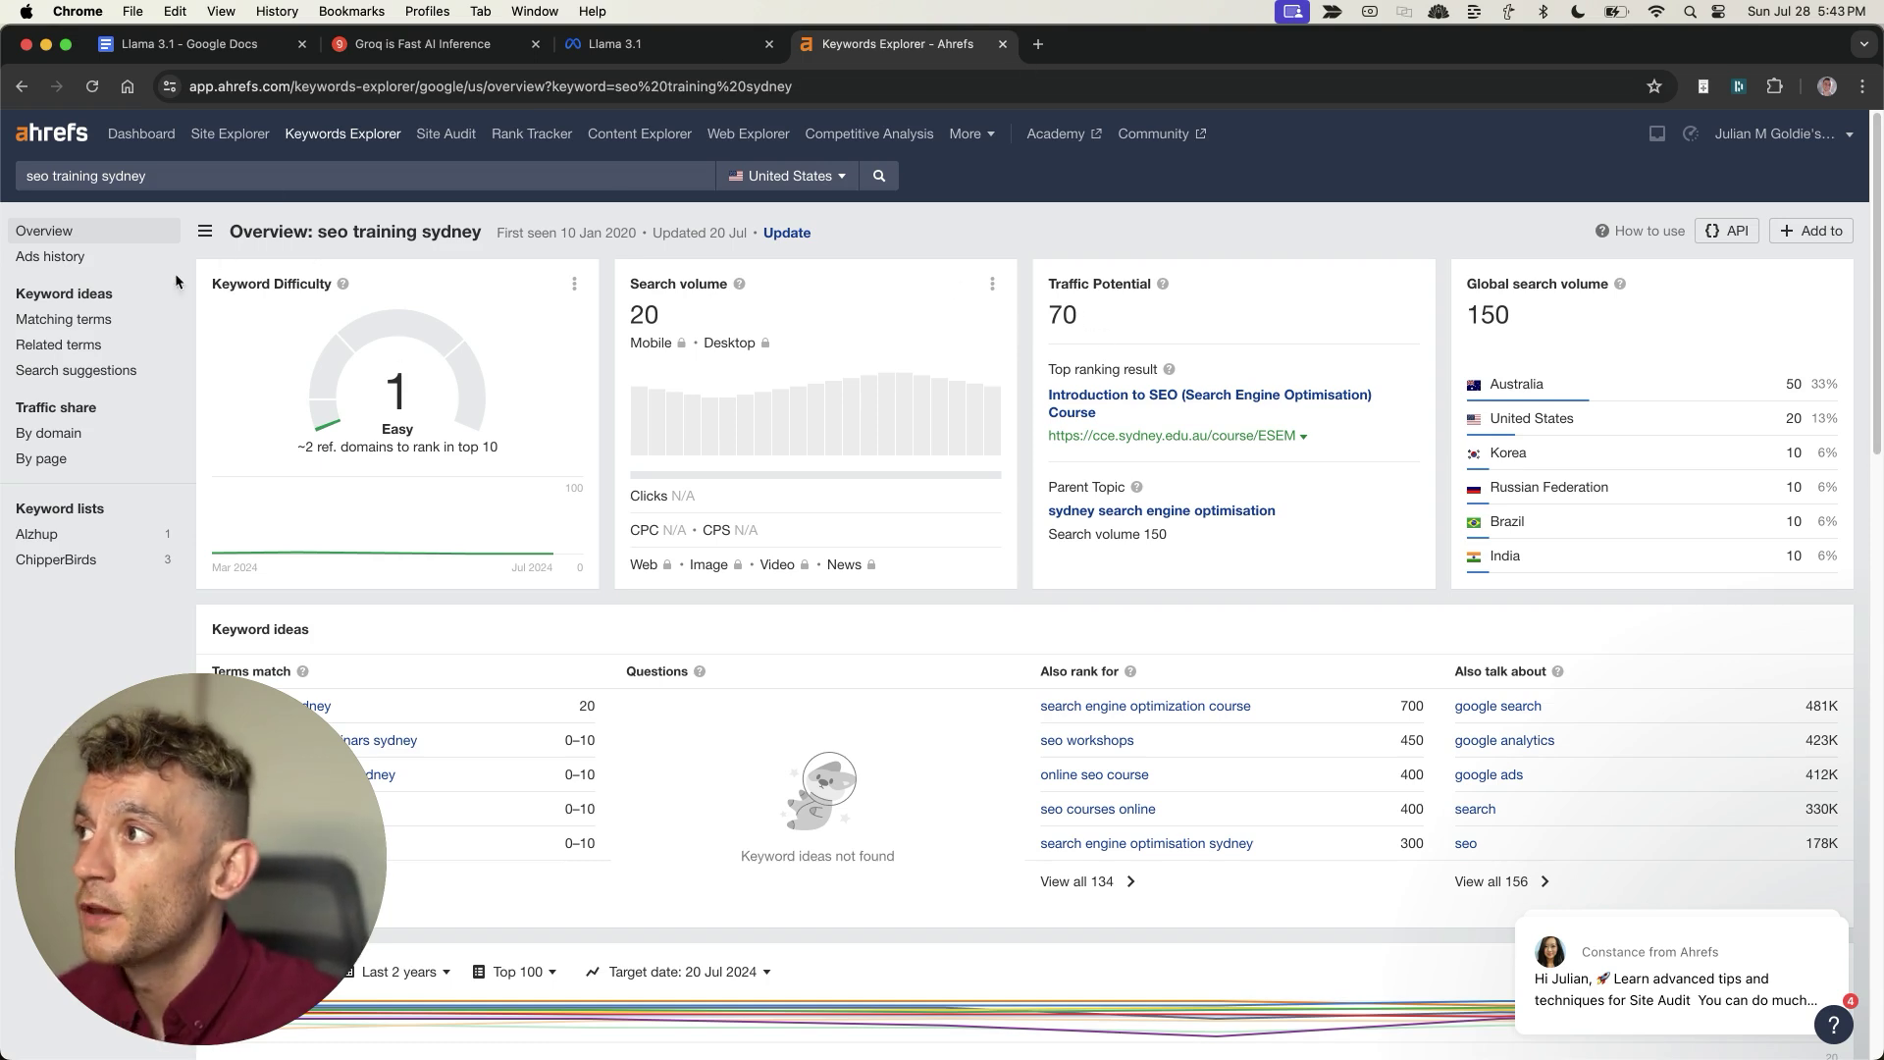
drag(198, 269, 554, 432)
click(1046, 285)
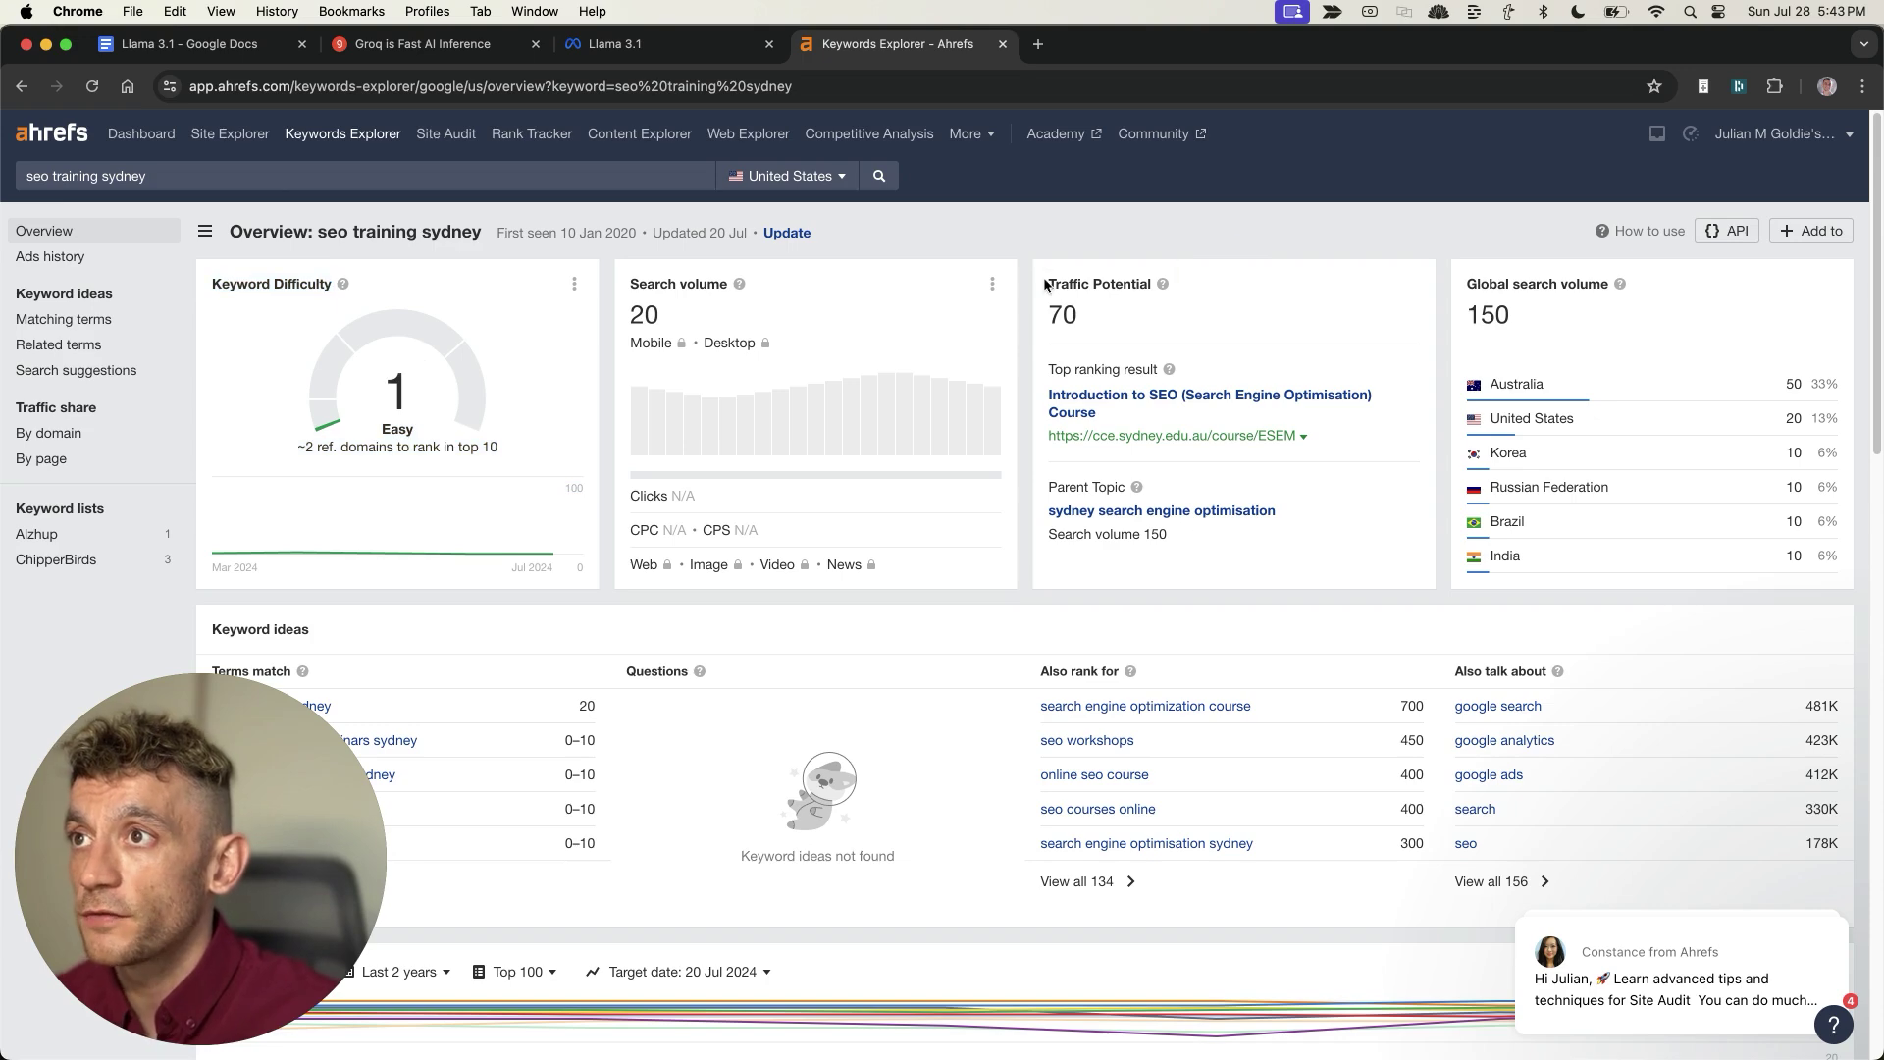
drag(1046, 285, 1142, 316)
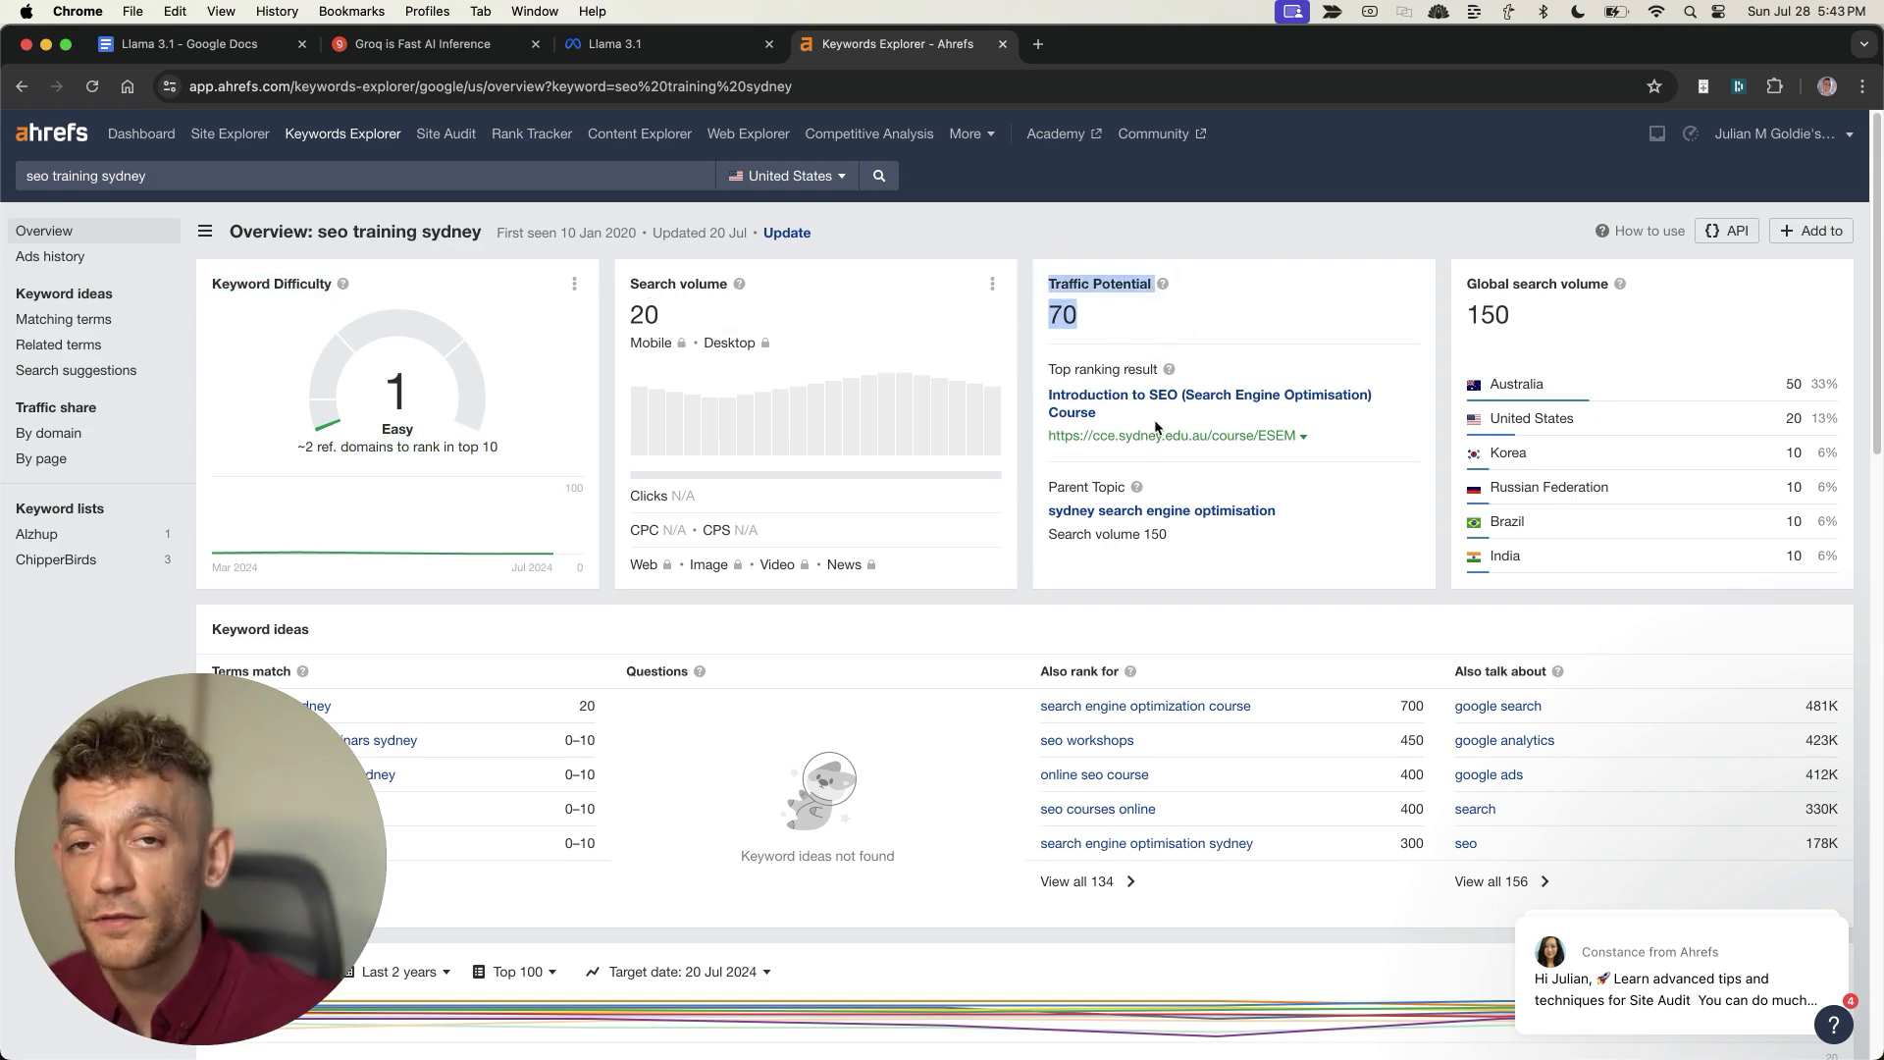
scroll(1060, 589, down, 1)
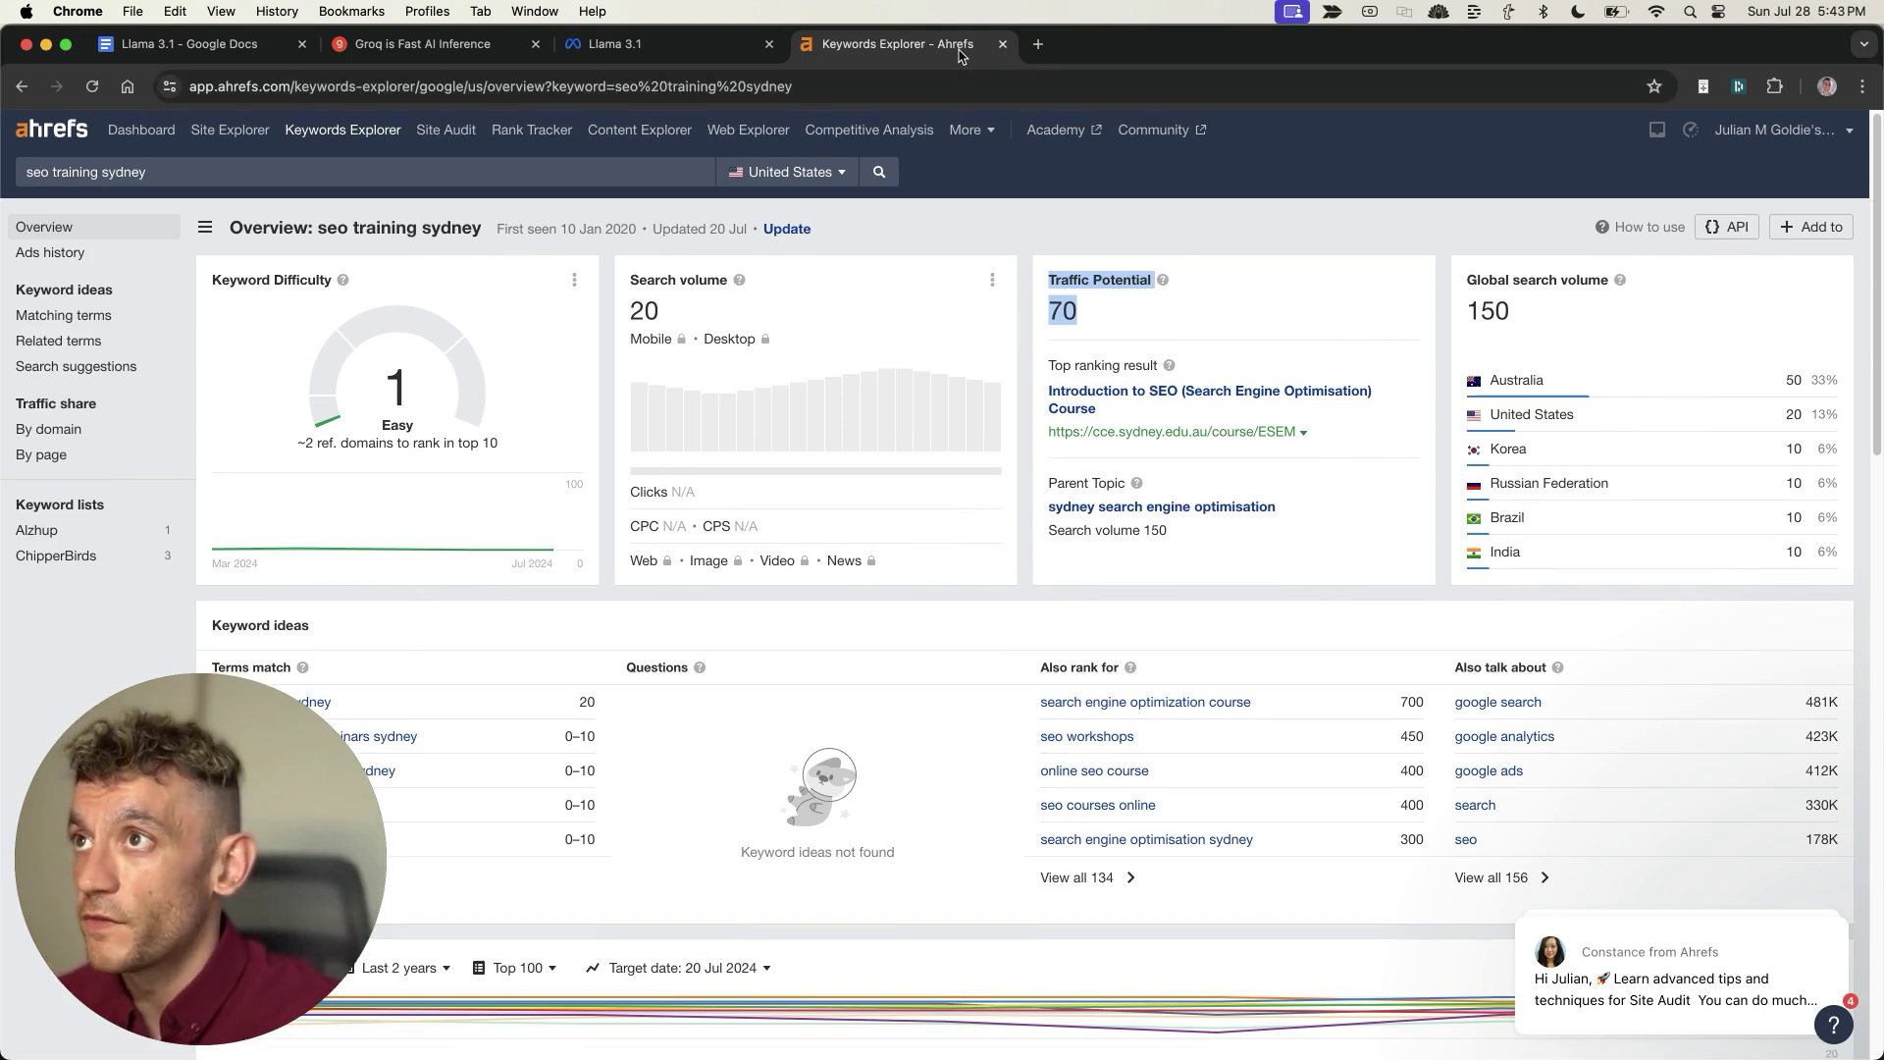
key(super+w)
click(341, 51)
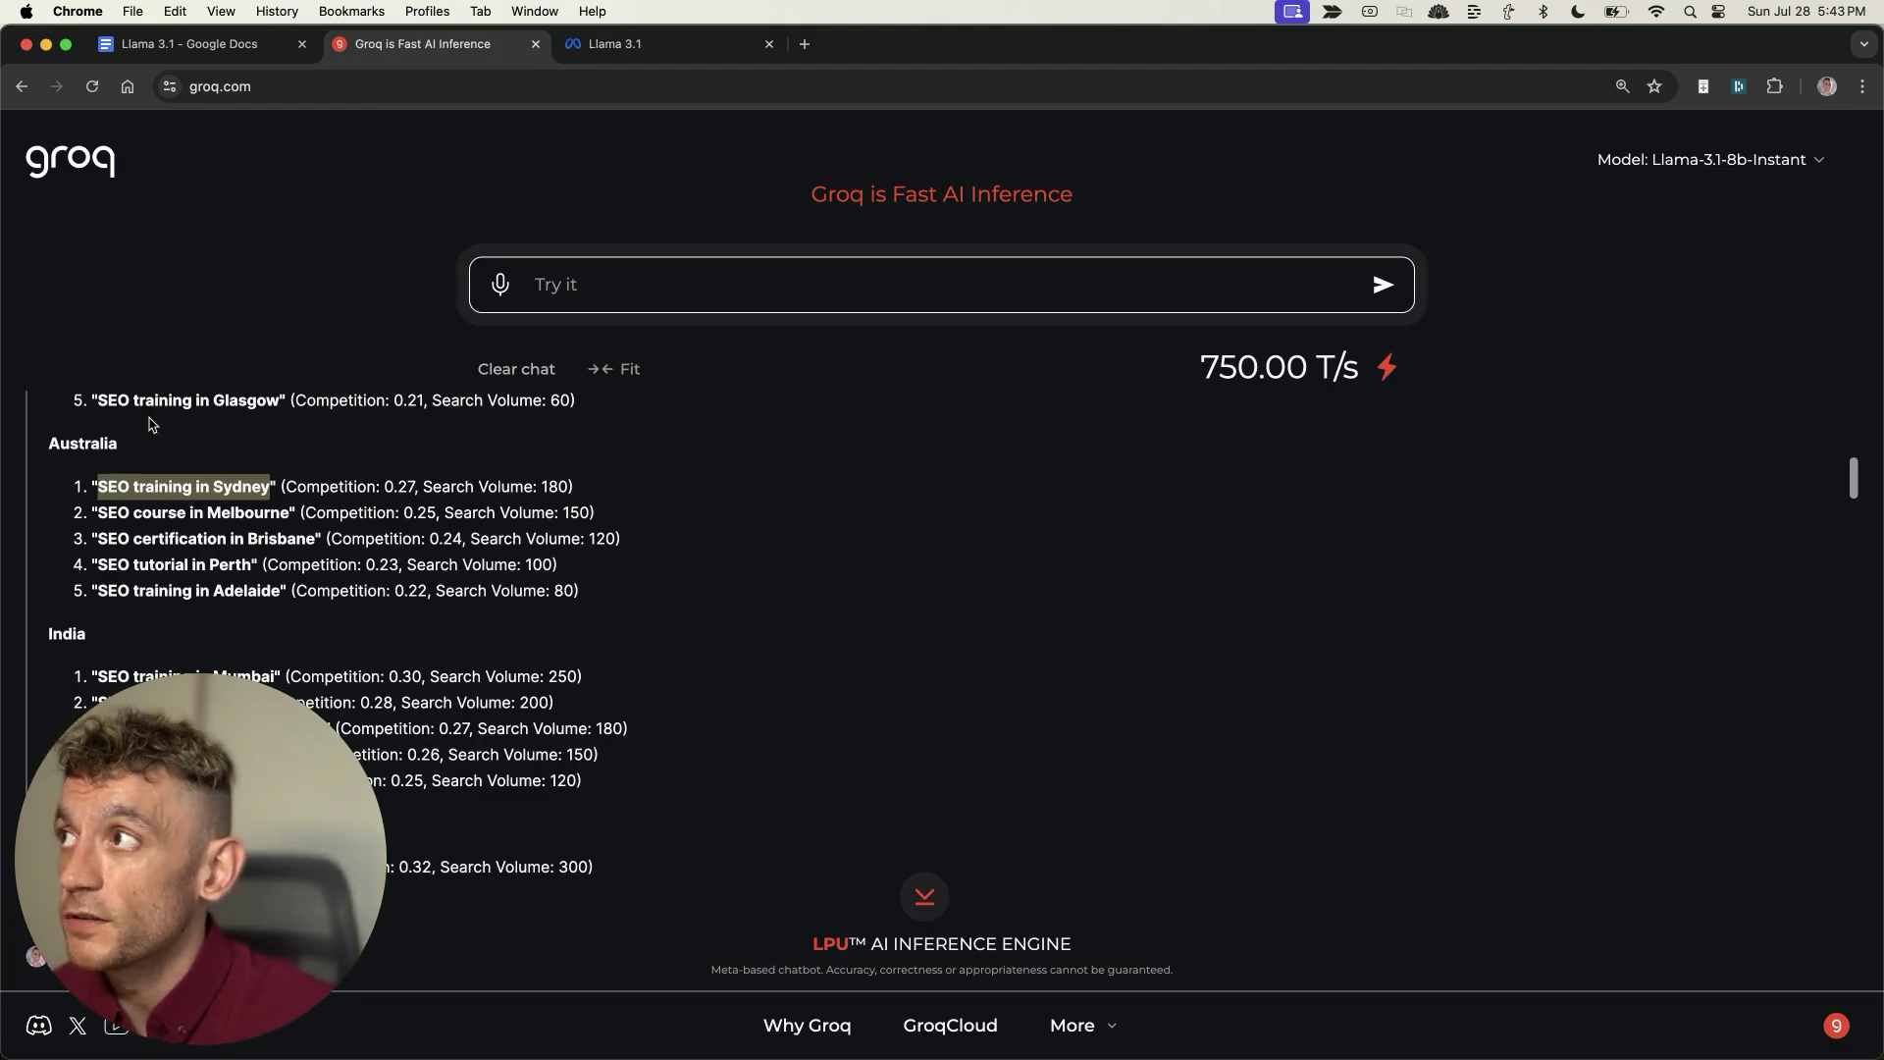
Review step 1 and the step 2 keyword brief in the Llama 3.1 document
click(187, 44)
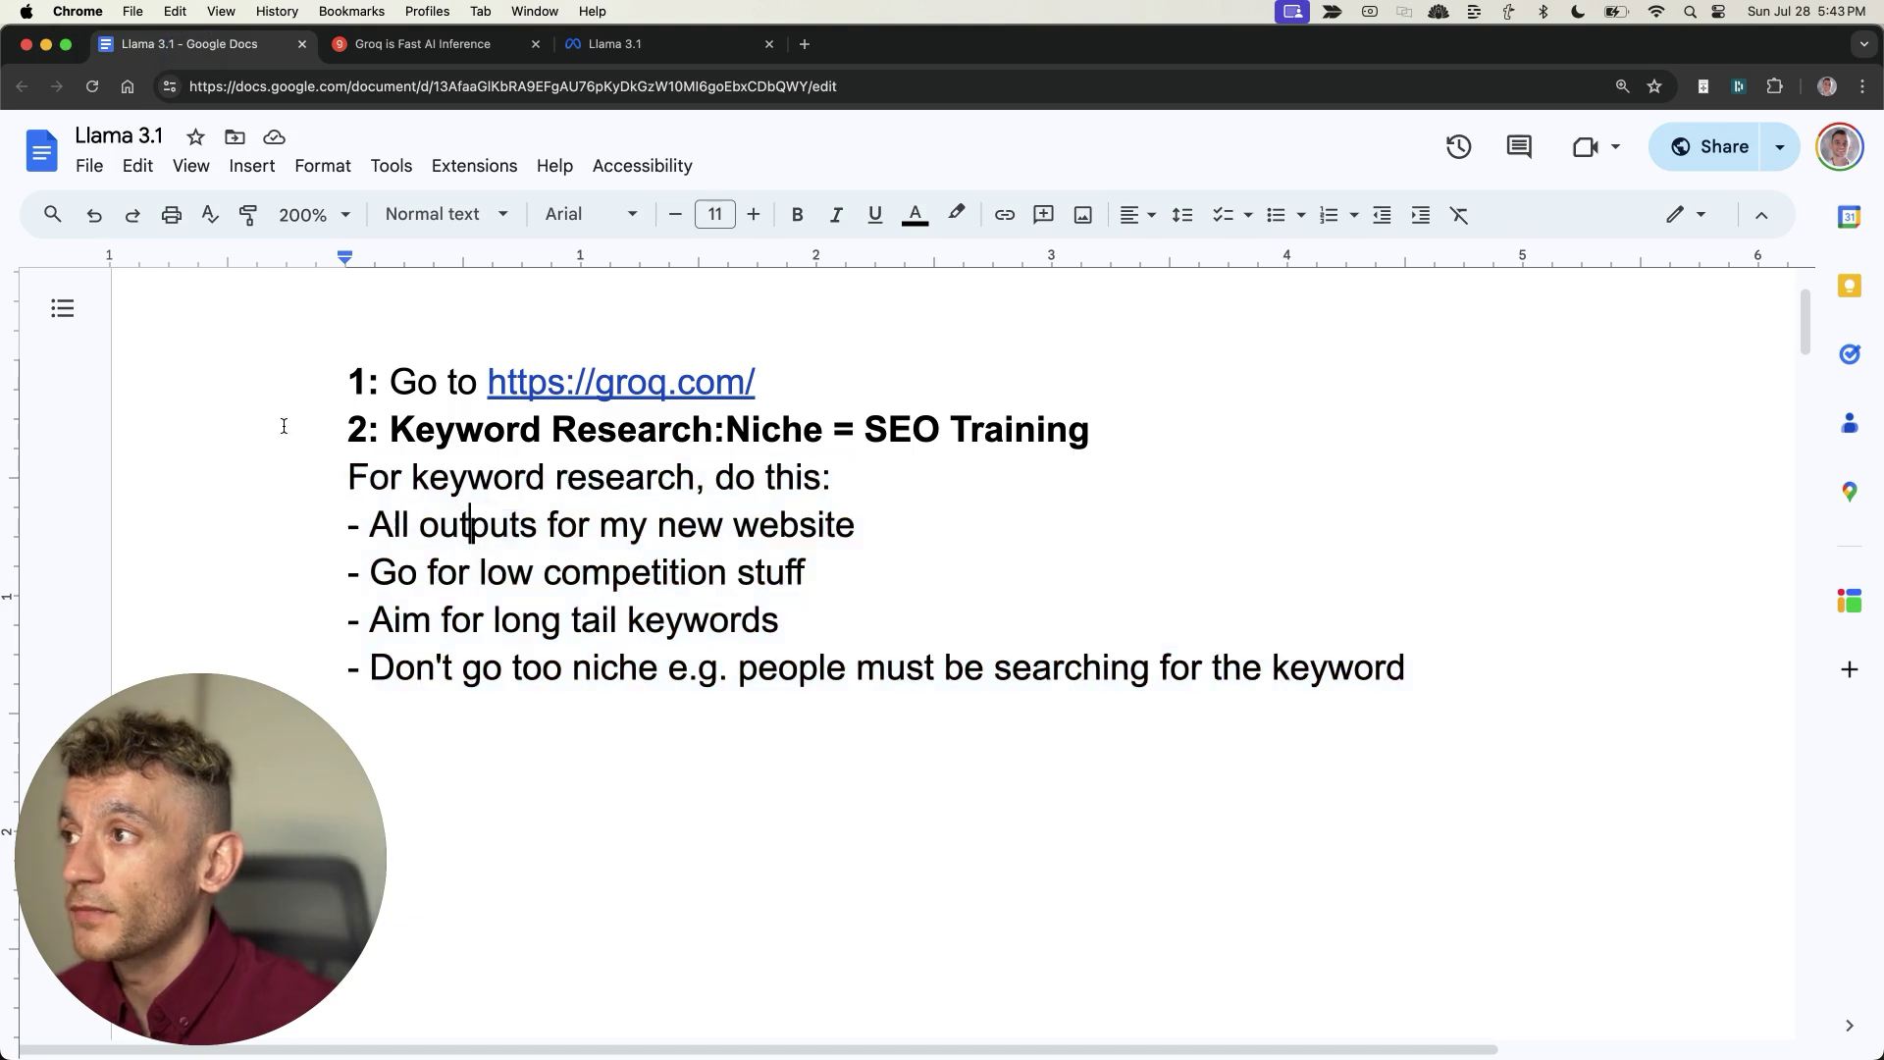
drag(284, 425, 484, 434)
click(1486, 640)
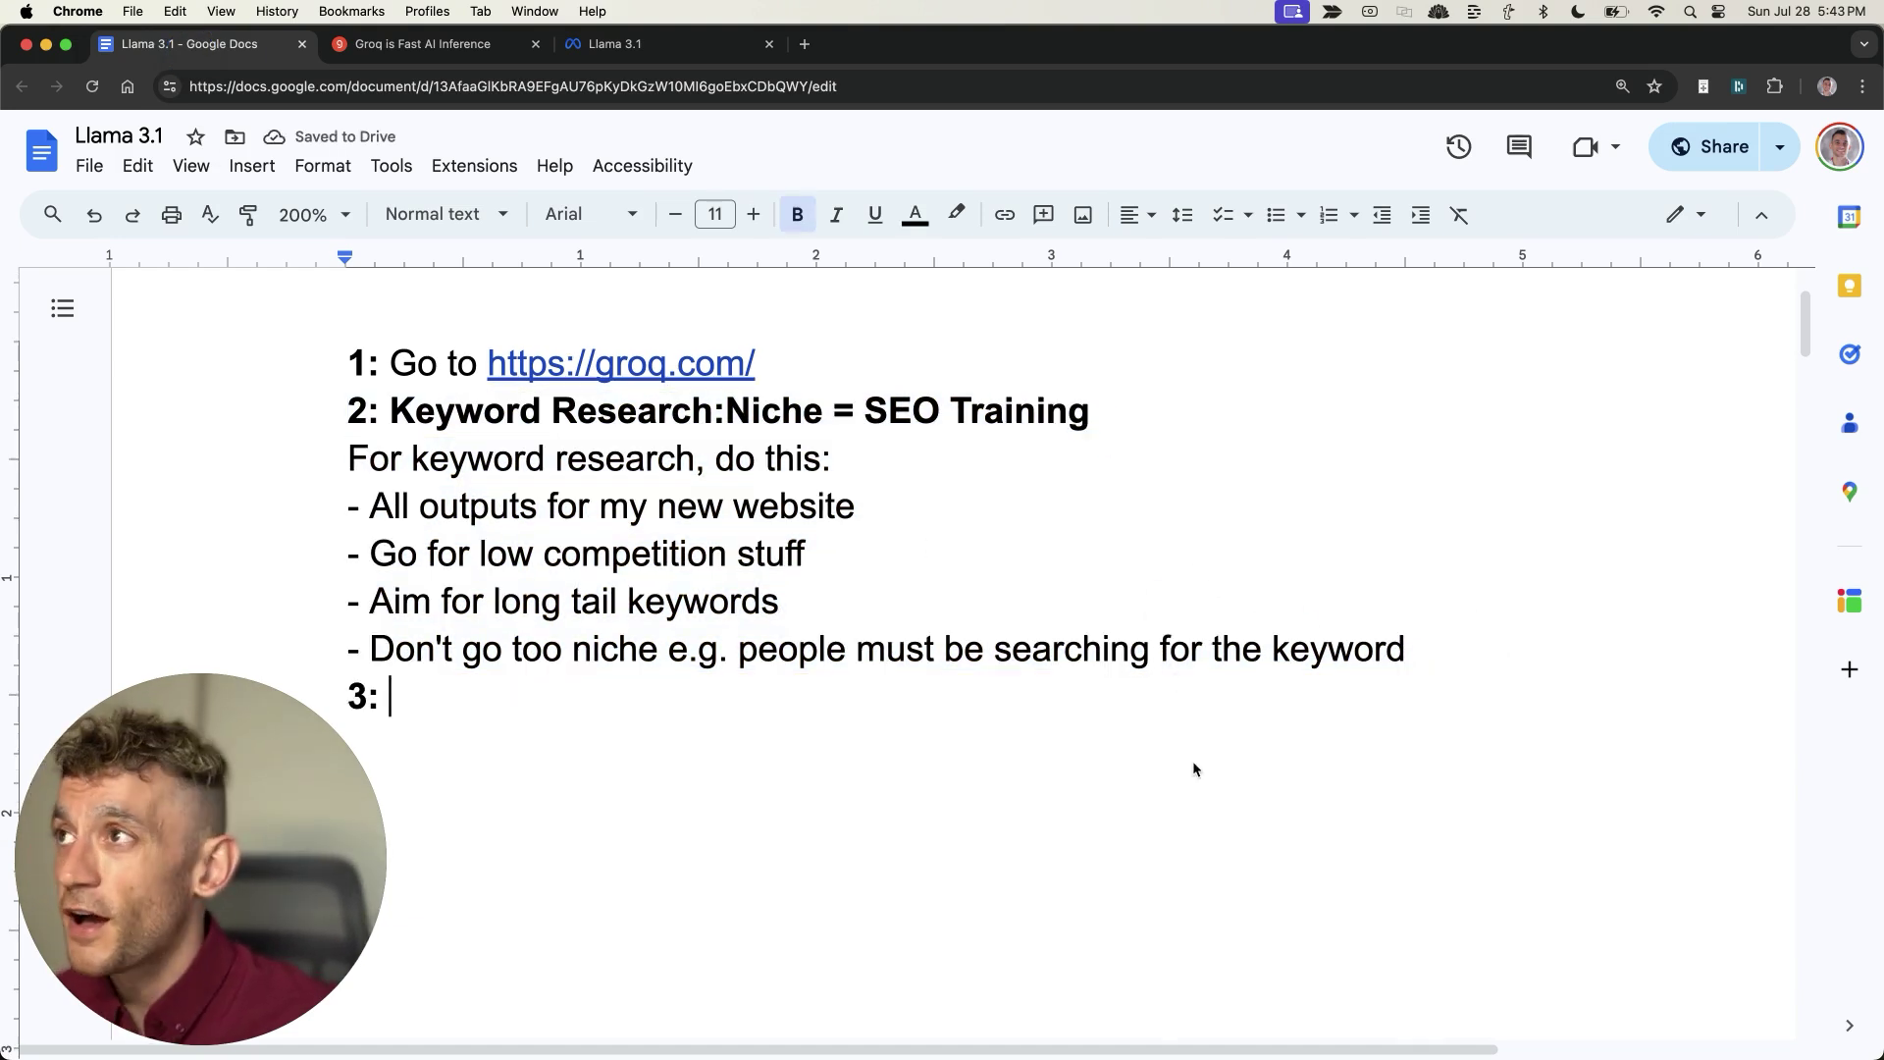
scroll(789, 659, down, 2)
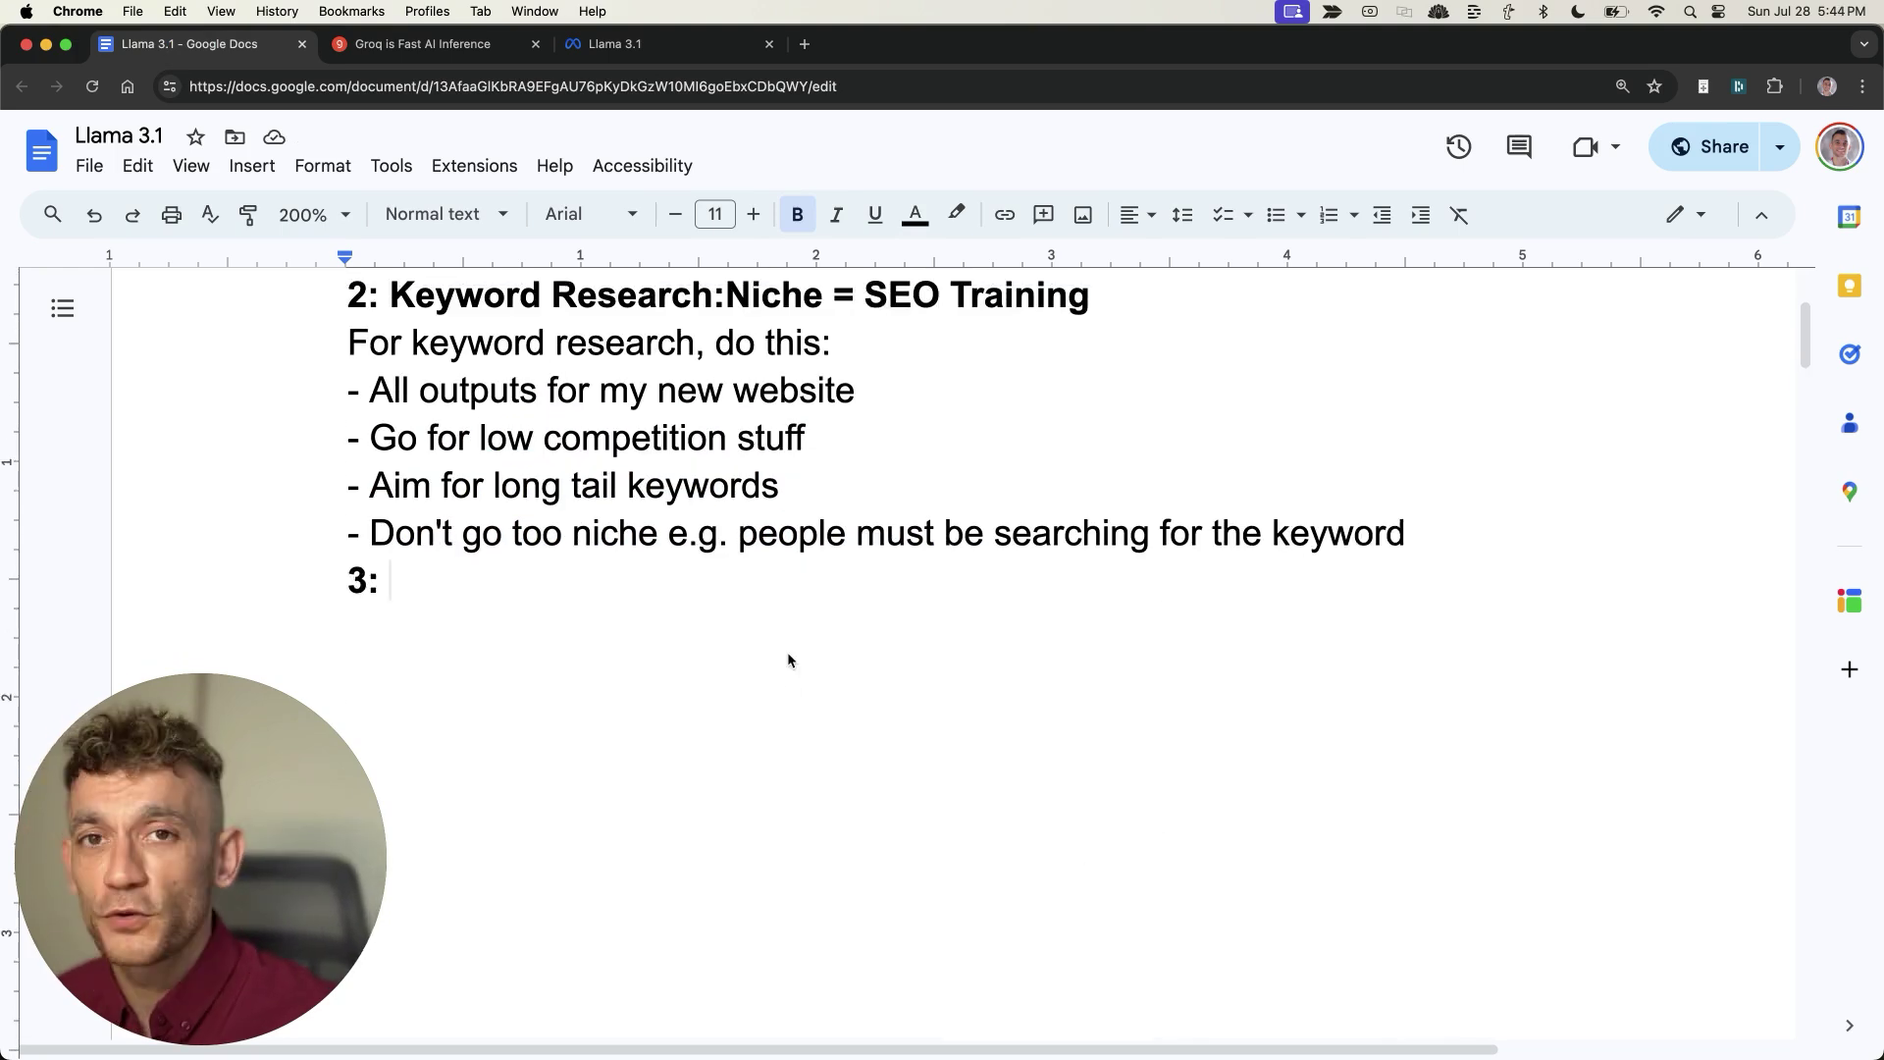
scroll(226, 626, up, 1)
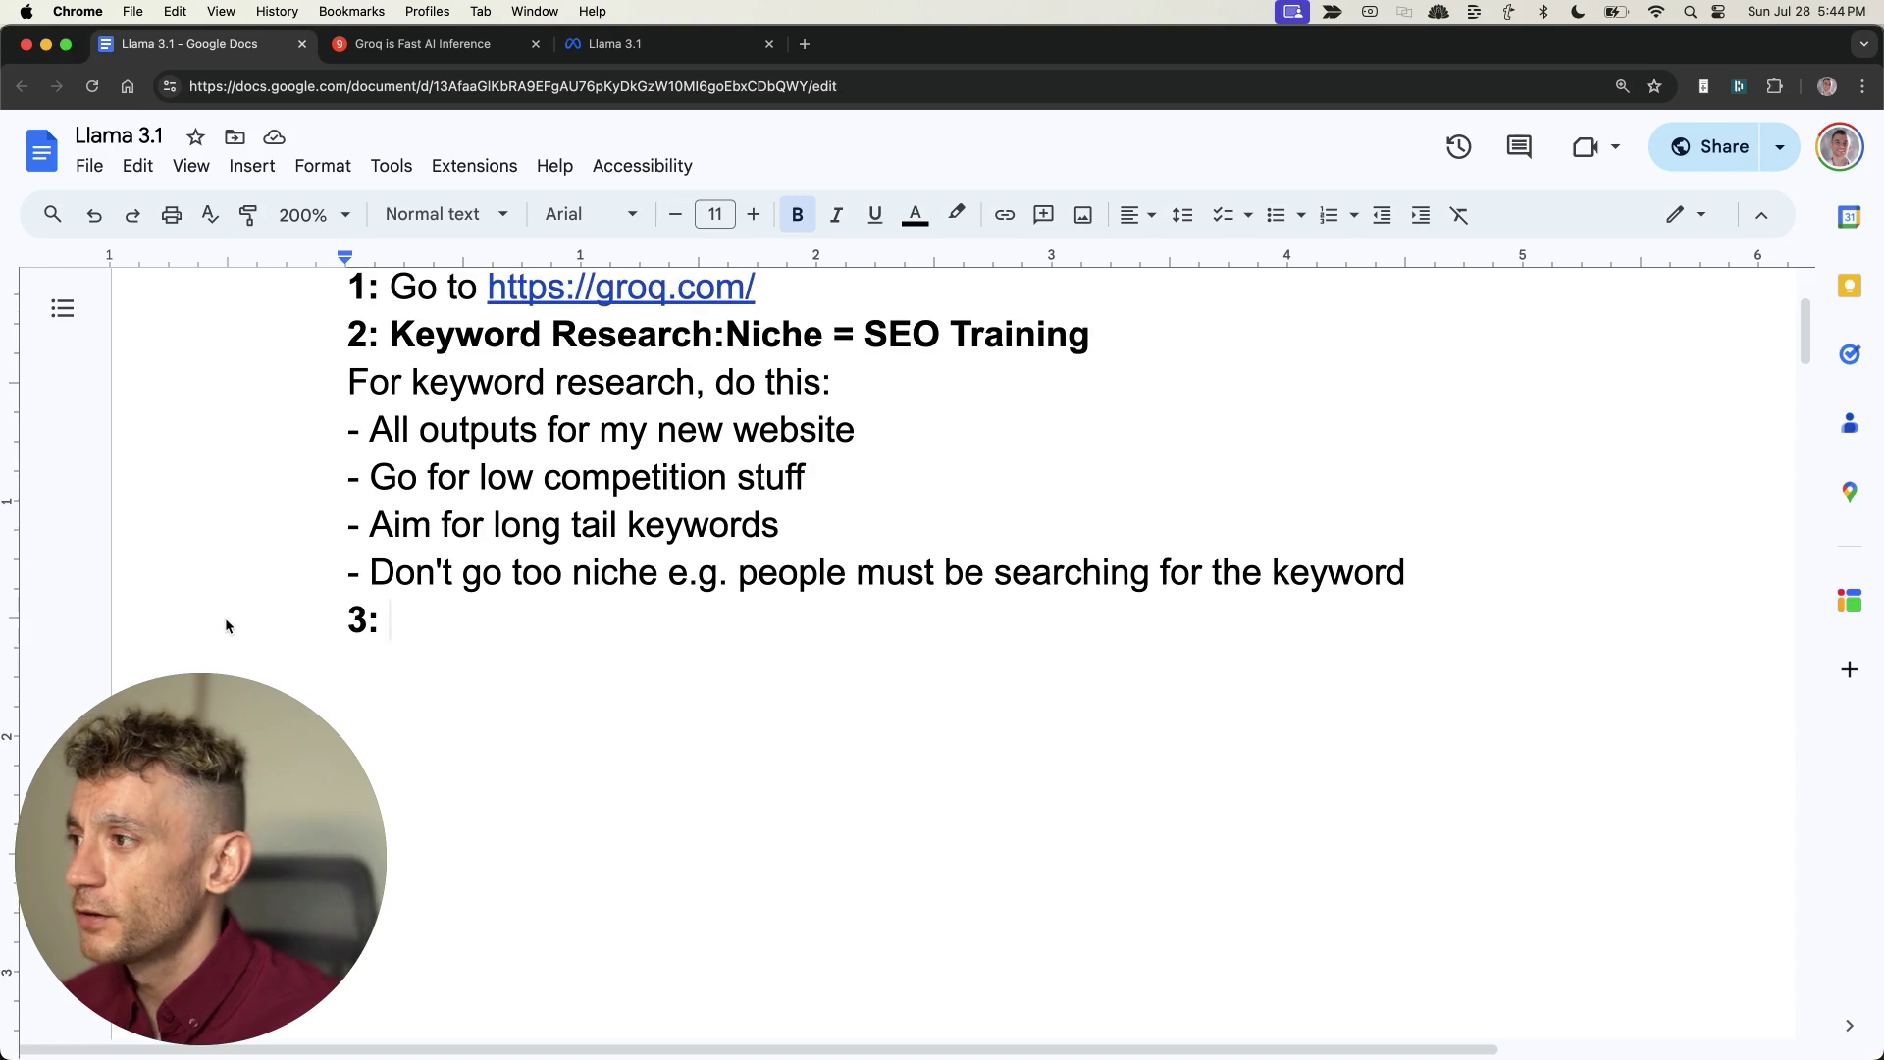
drag(331, 618, 551, 651)
scroll(551, 652, up, 1)
triple_click(842, 354)
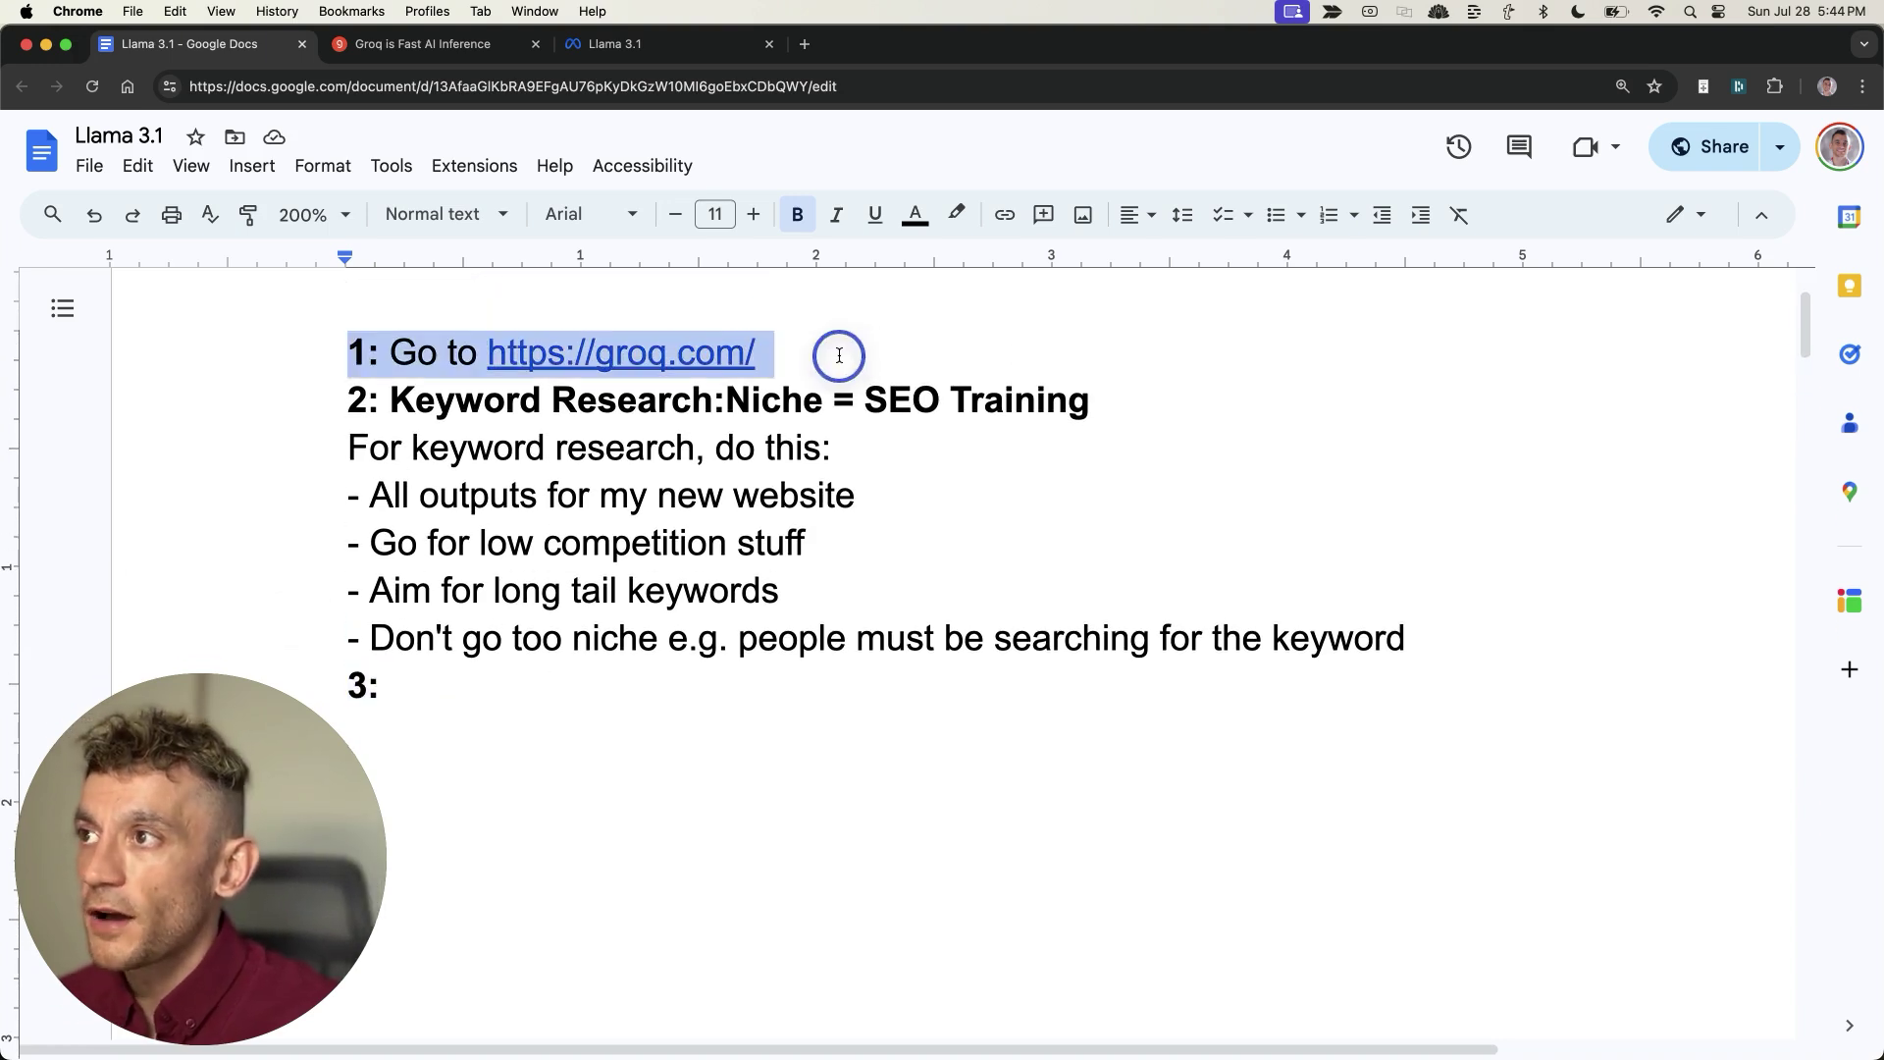
drag(839, 355, 1476, 635)
click(647, 447)
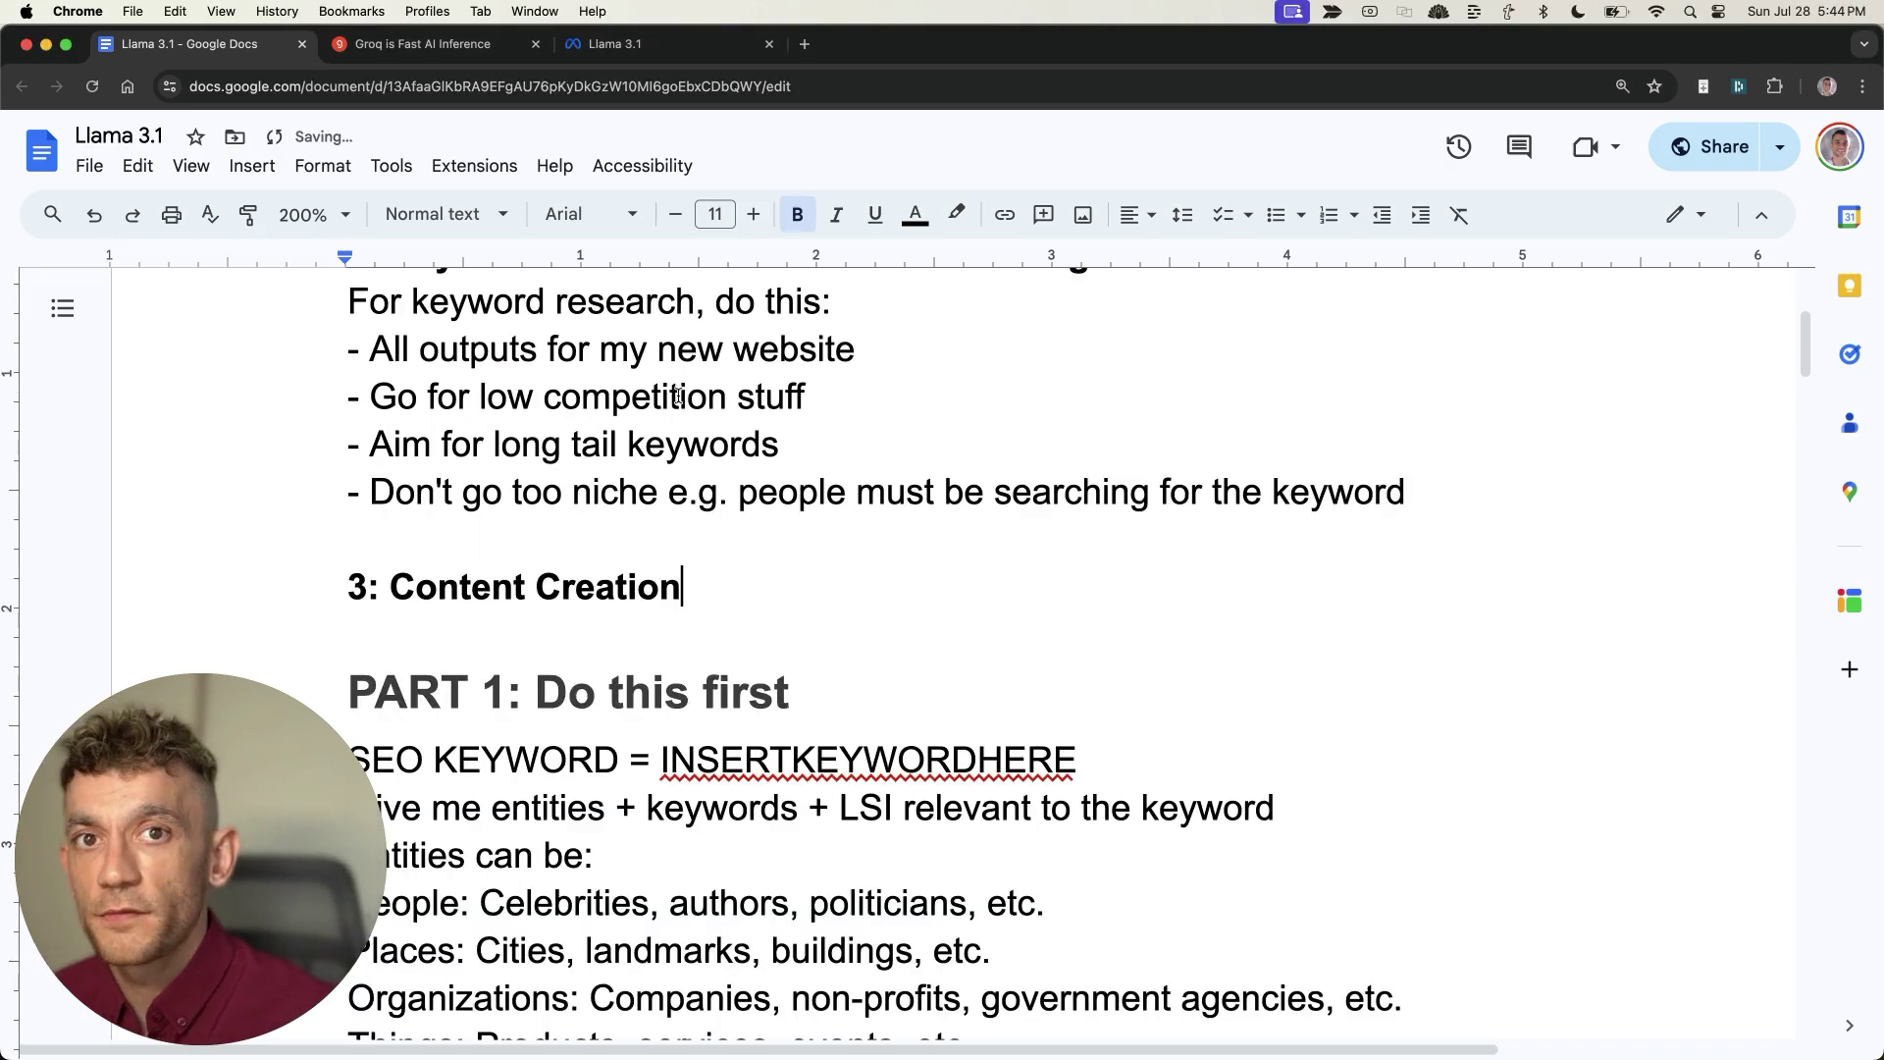
Select the PART 1 prompt lines from SEO KEYWORD through the outline request
scroll(783, 336, down, 3)
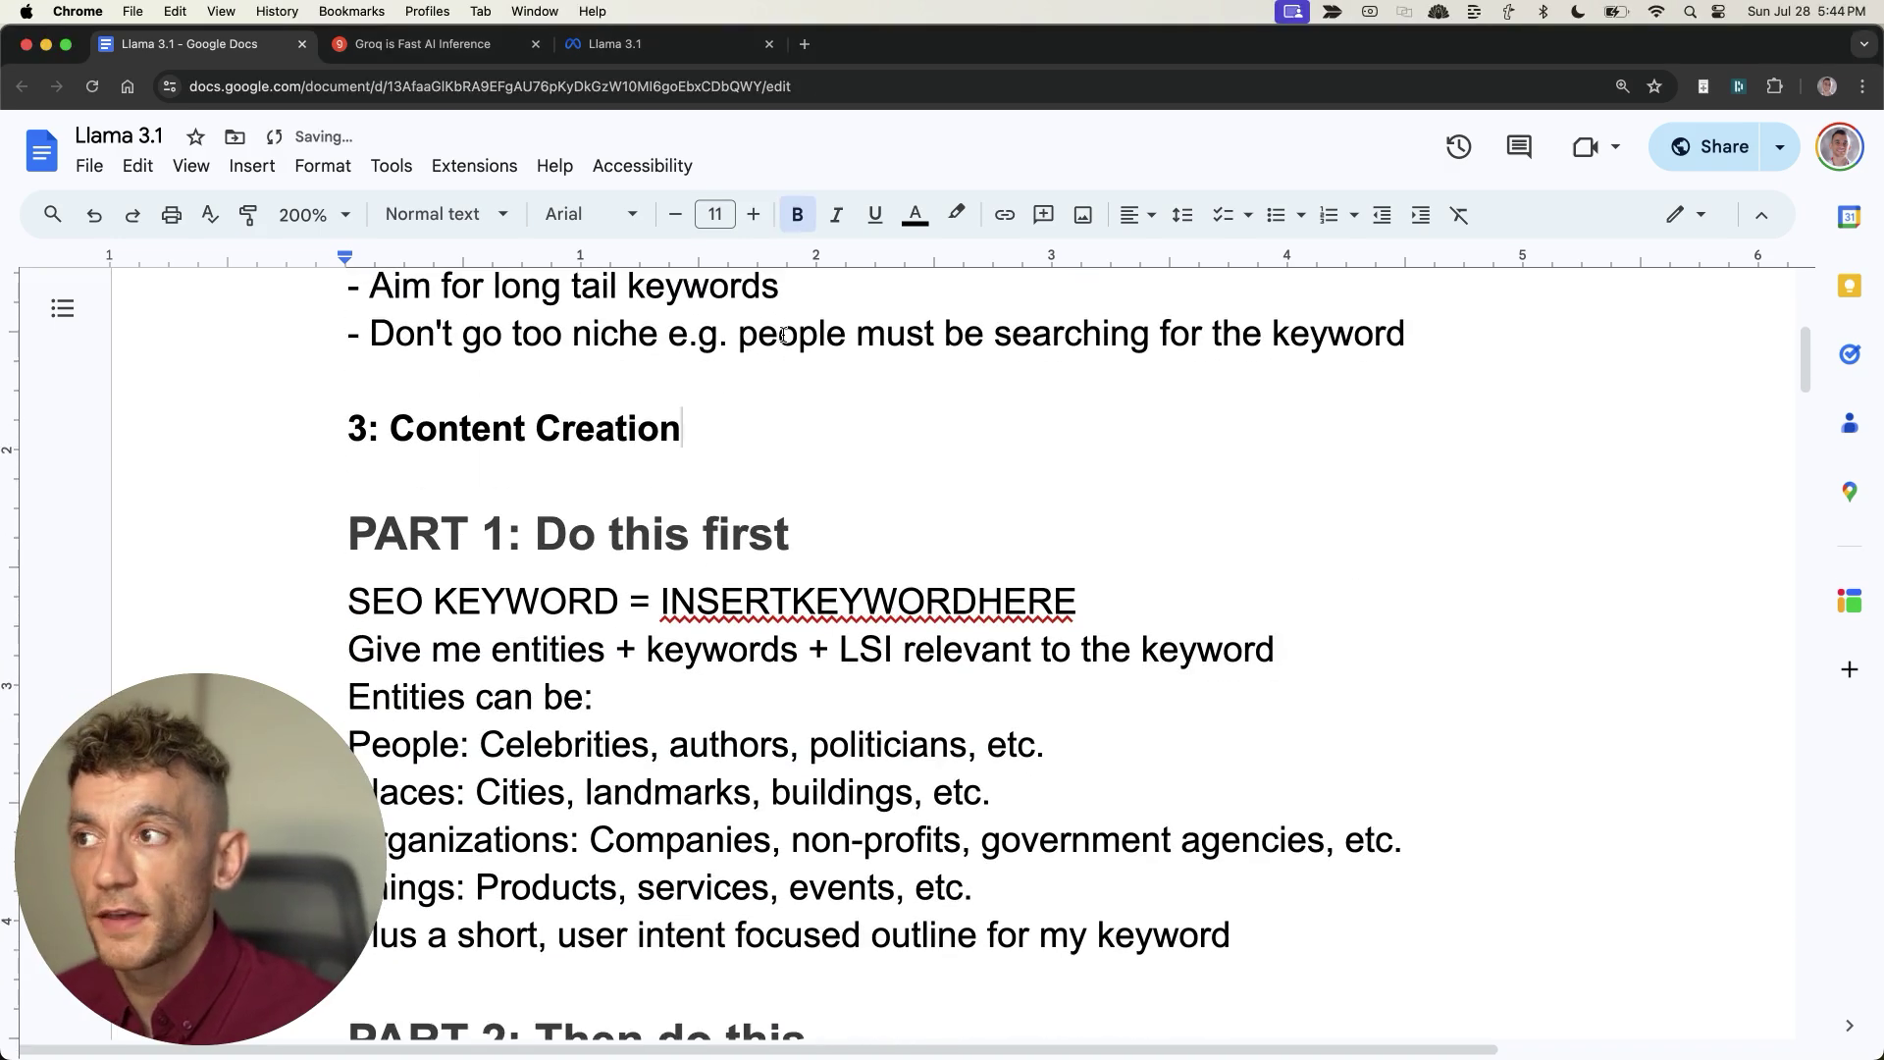
scroll(784, 336, down, 3)
click(478, 312)
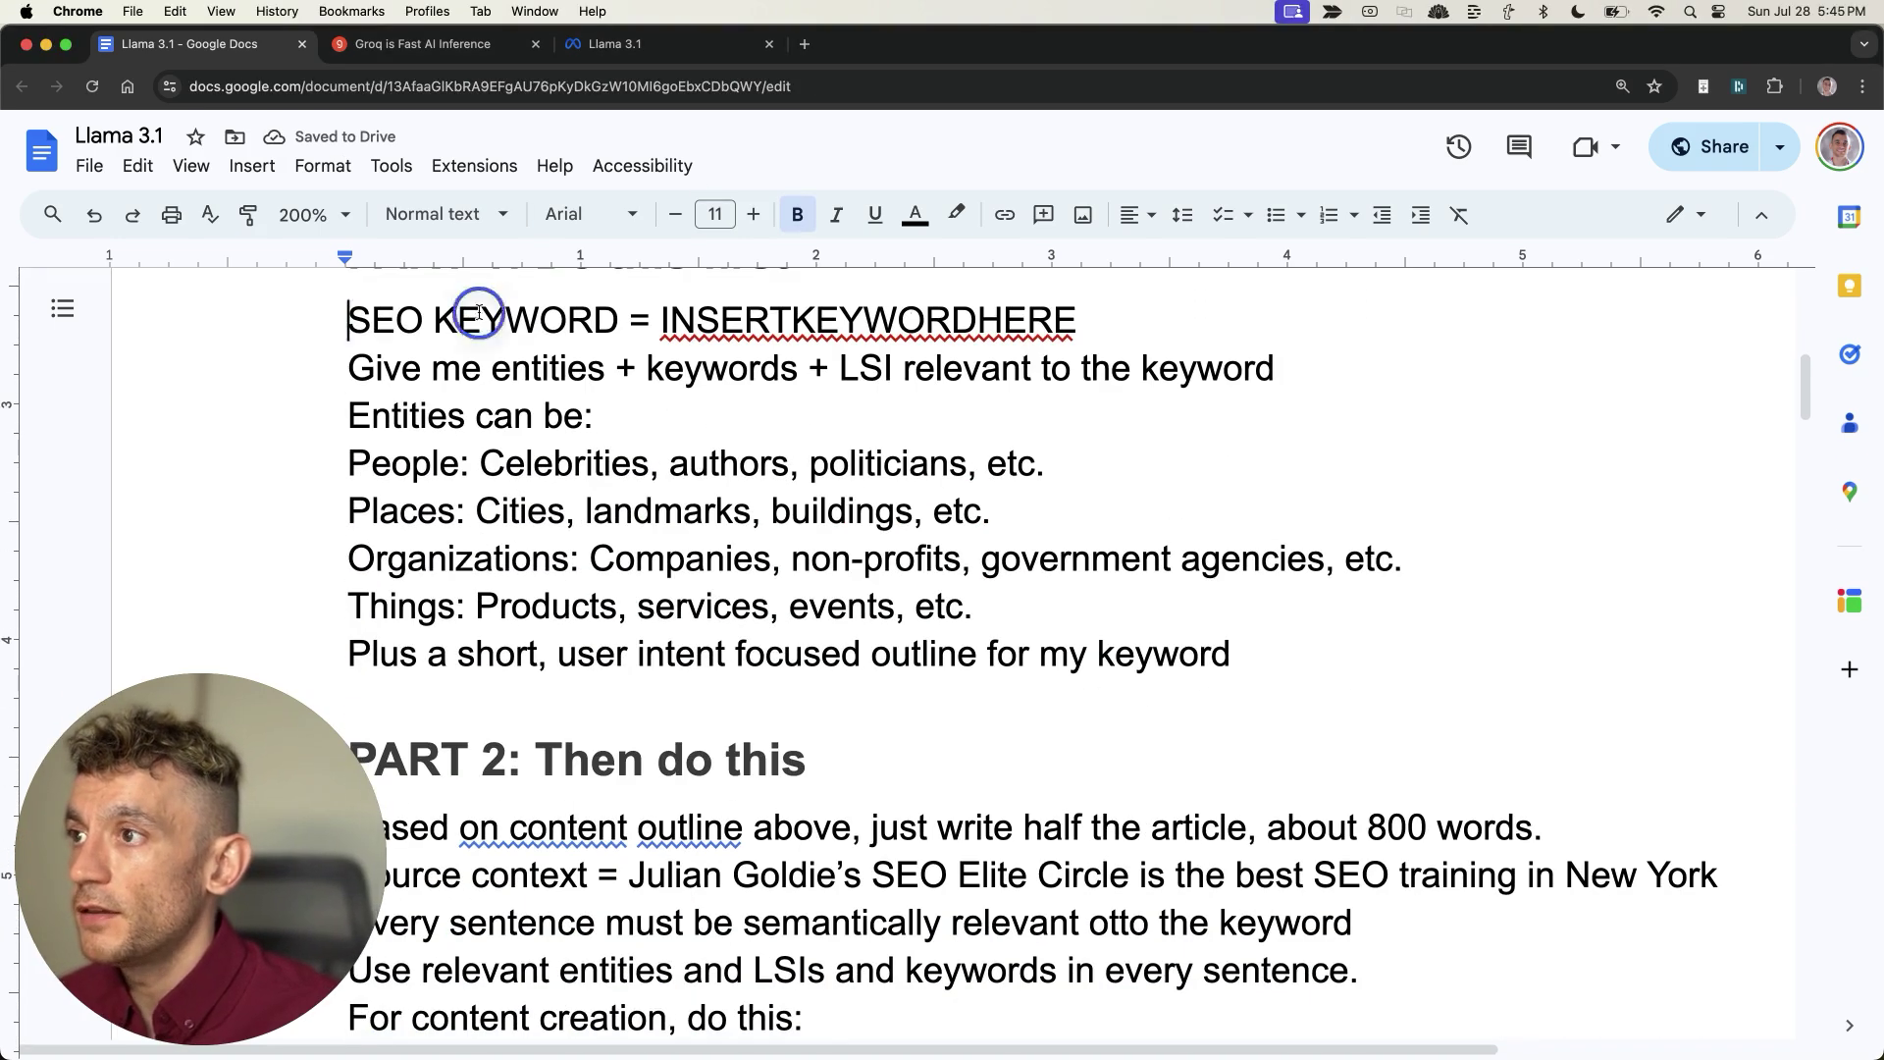
drag(478, 312, 1359, 655)
key(super+c)
scroll(1044, 497, up, 3)
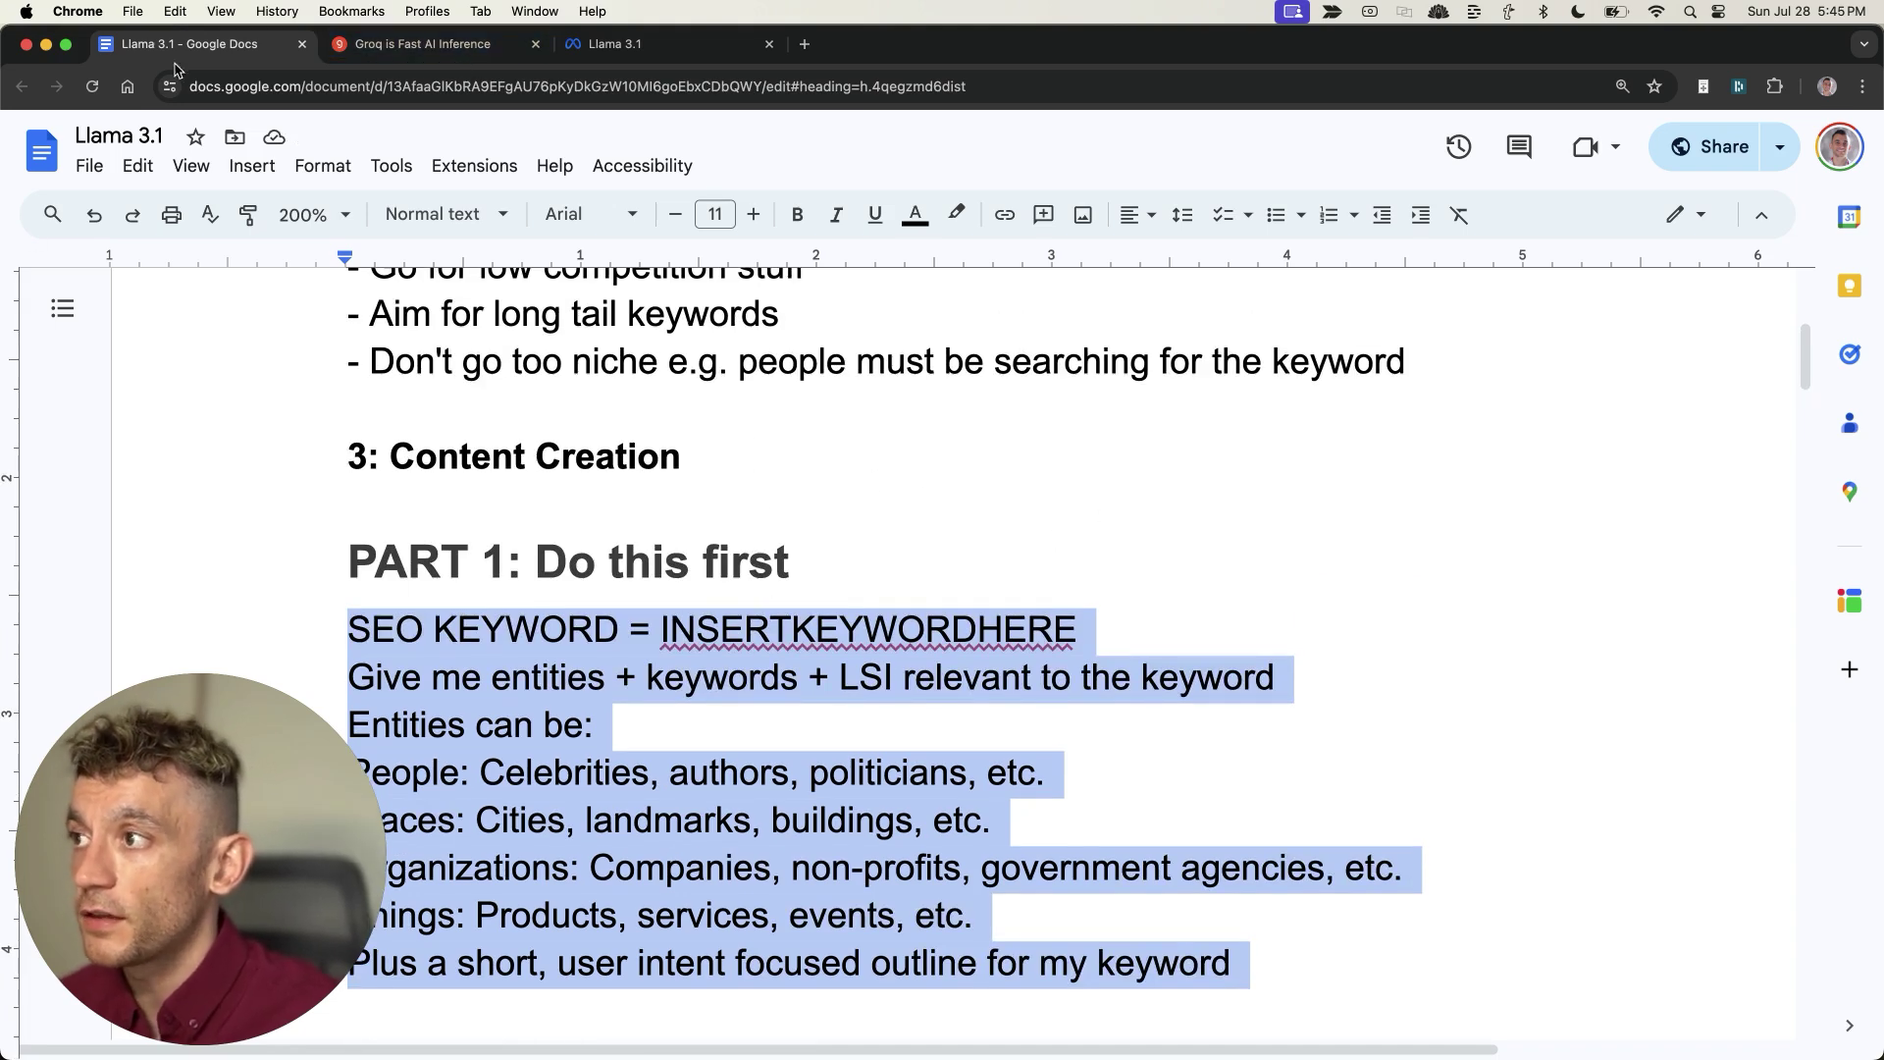
Paste the copied prompt into Groq and replace INSERTKEYWORDHERE with 'SEO Training Sydney'
click(432, 44)
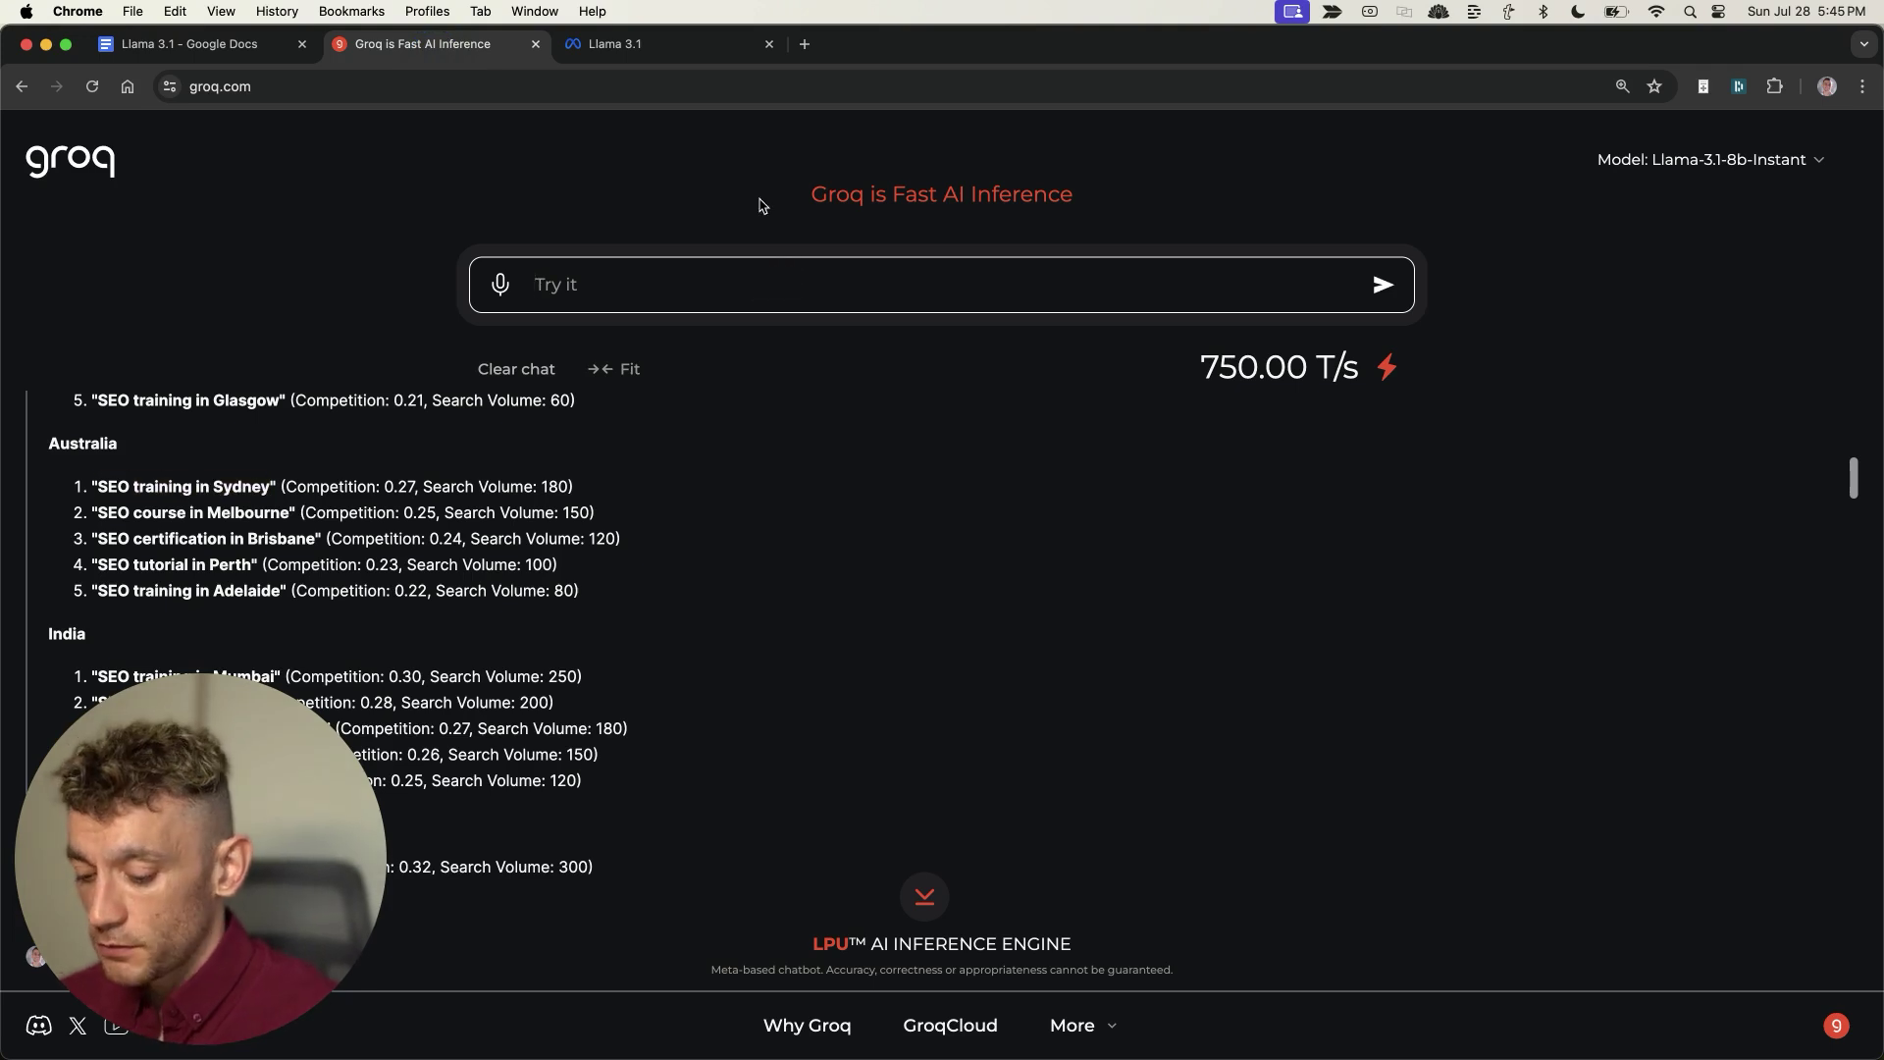
key(super+v)
double_click(793, 278)
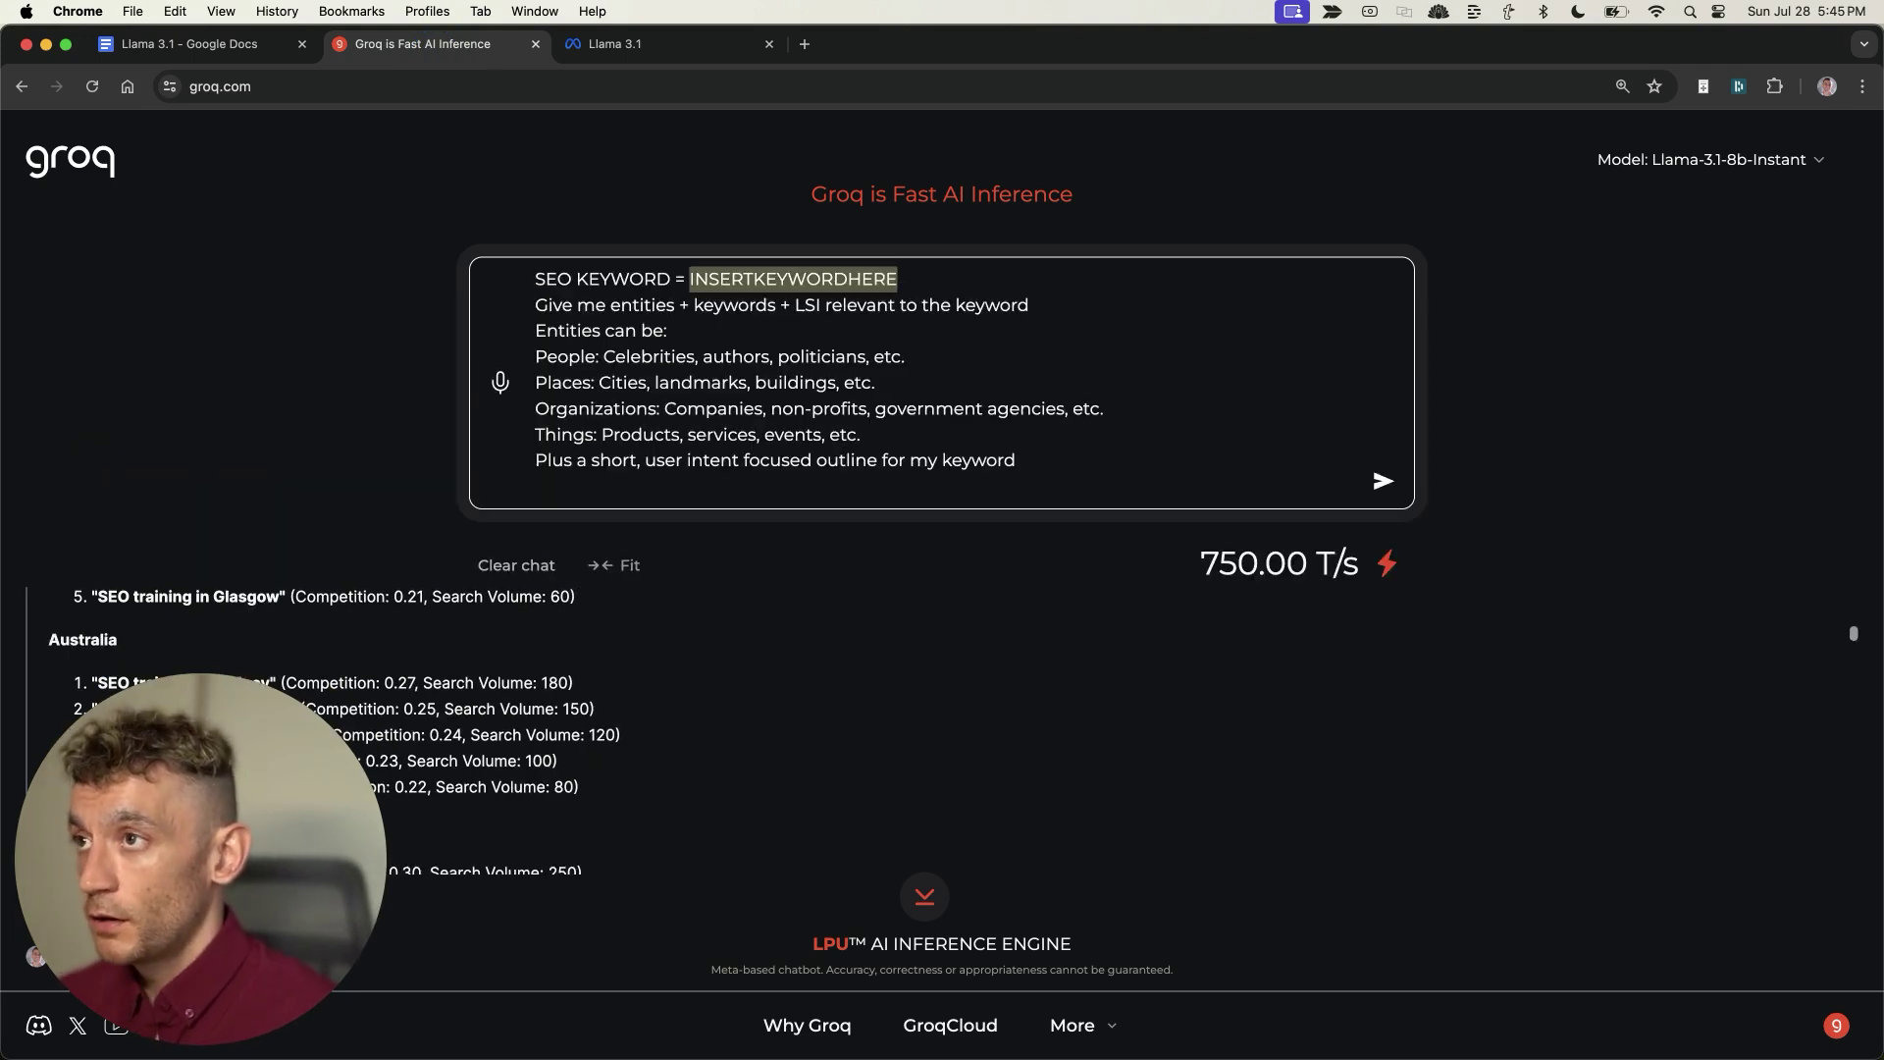
text(SEO Training Sydne)
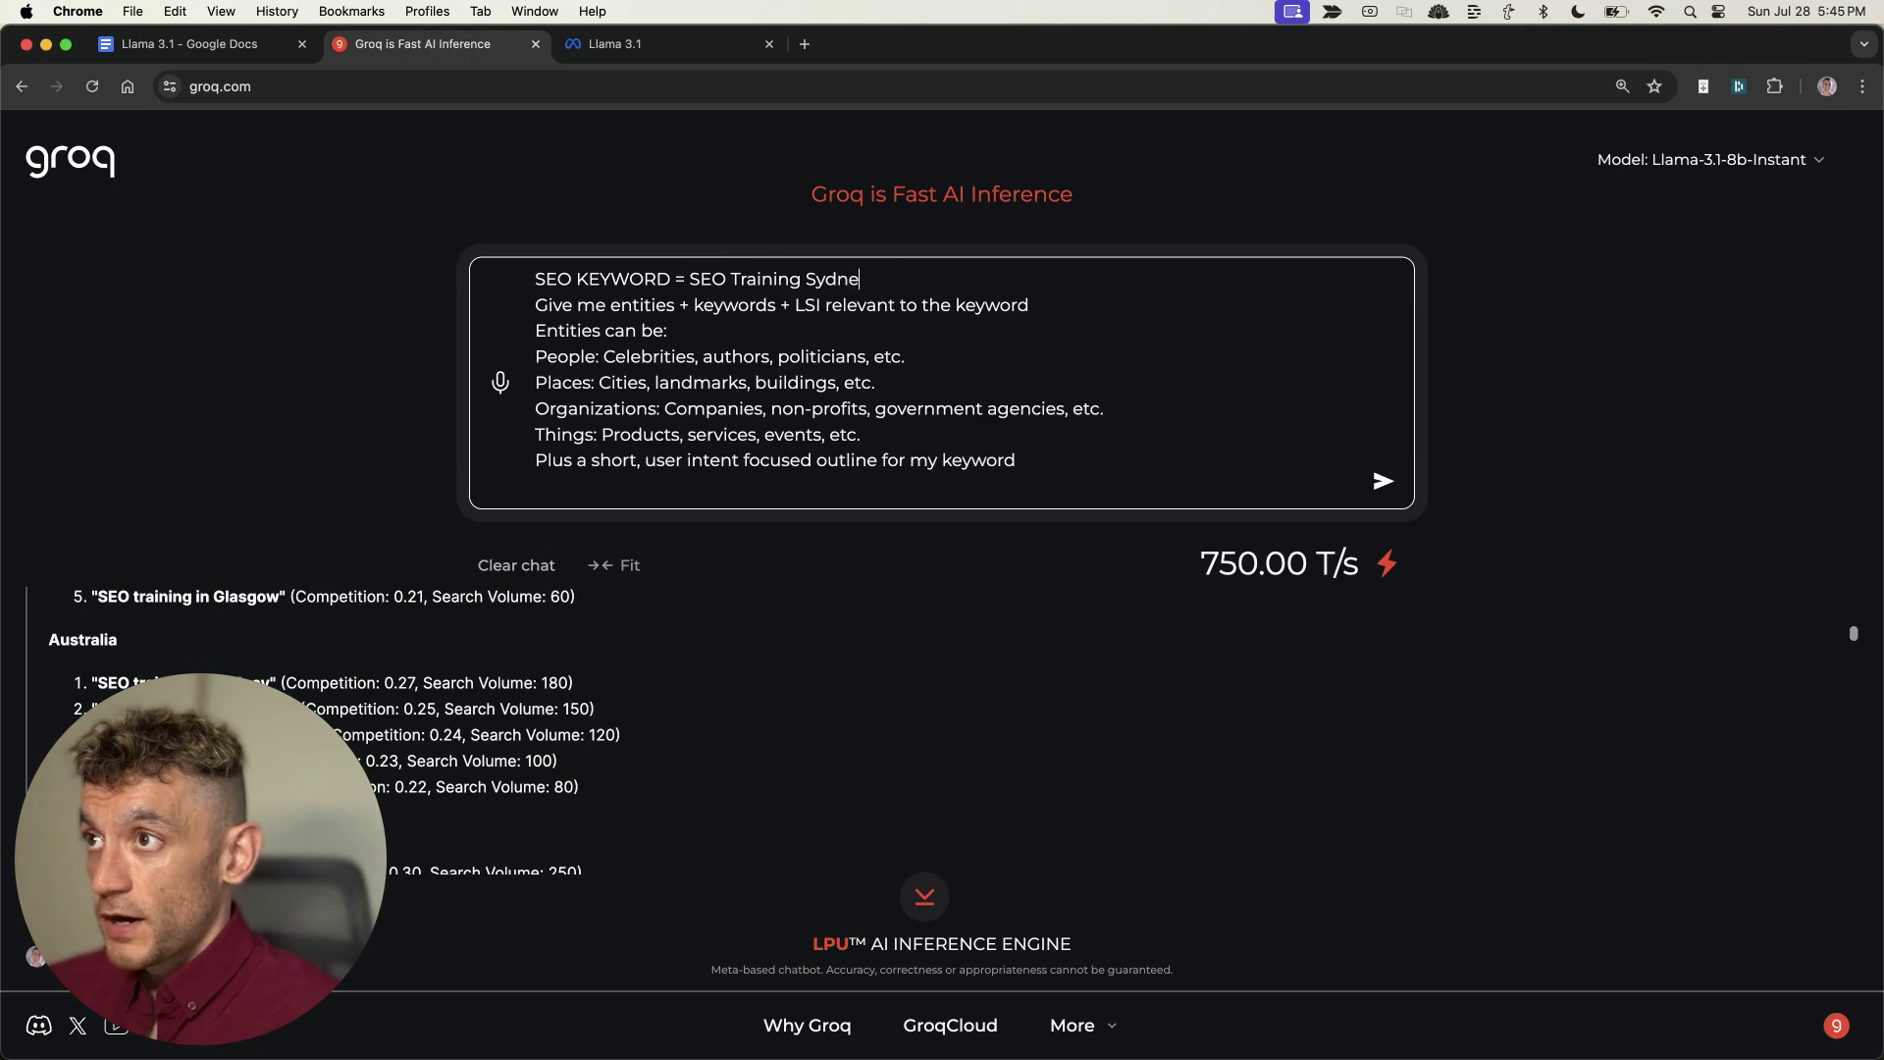
text(y)
key(shift+super+Left)
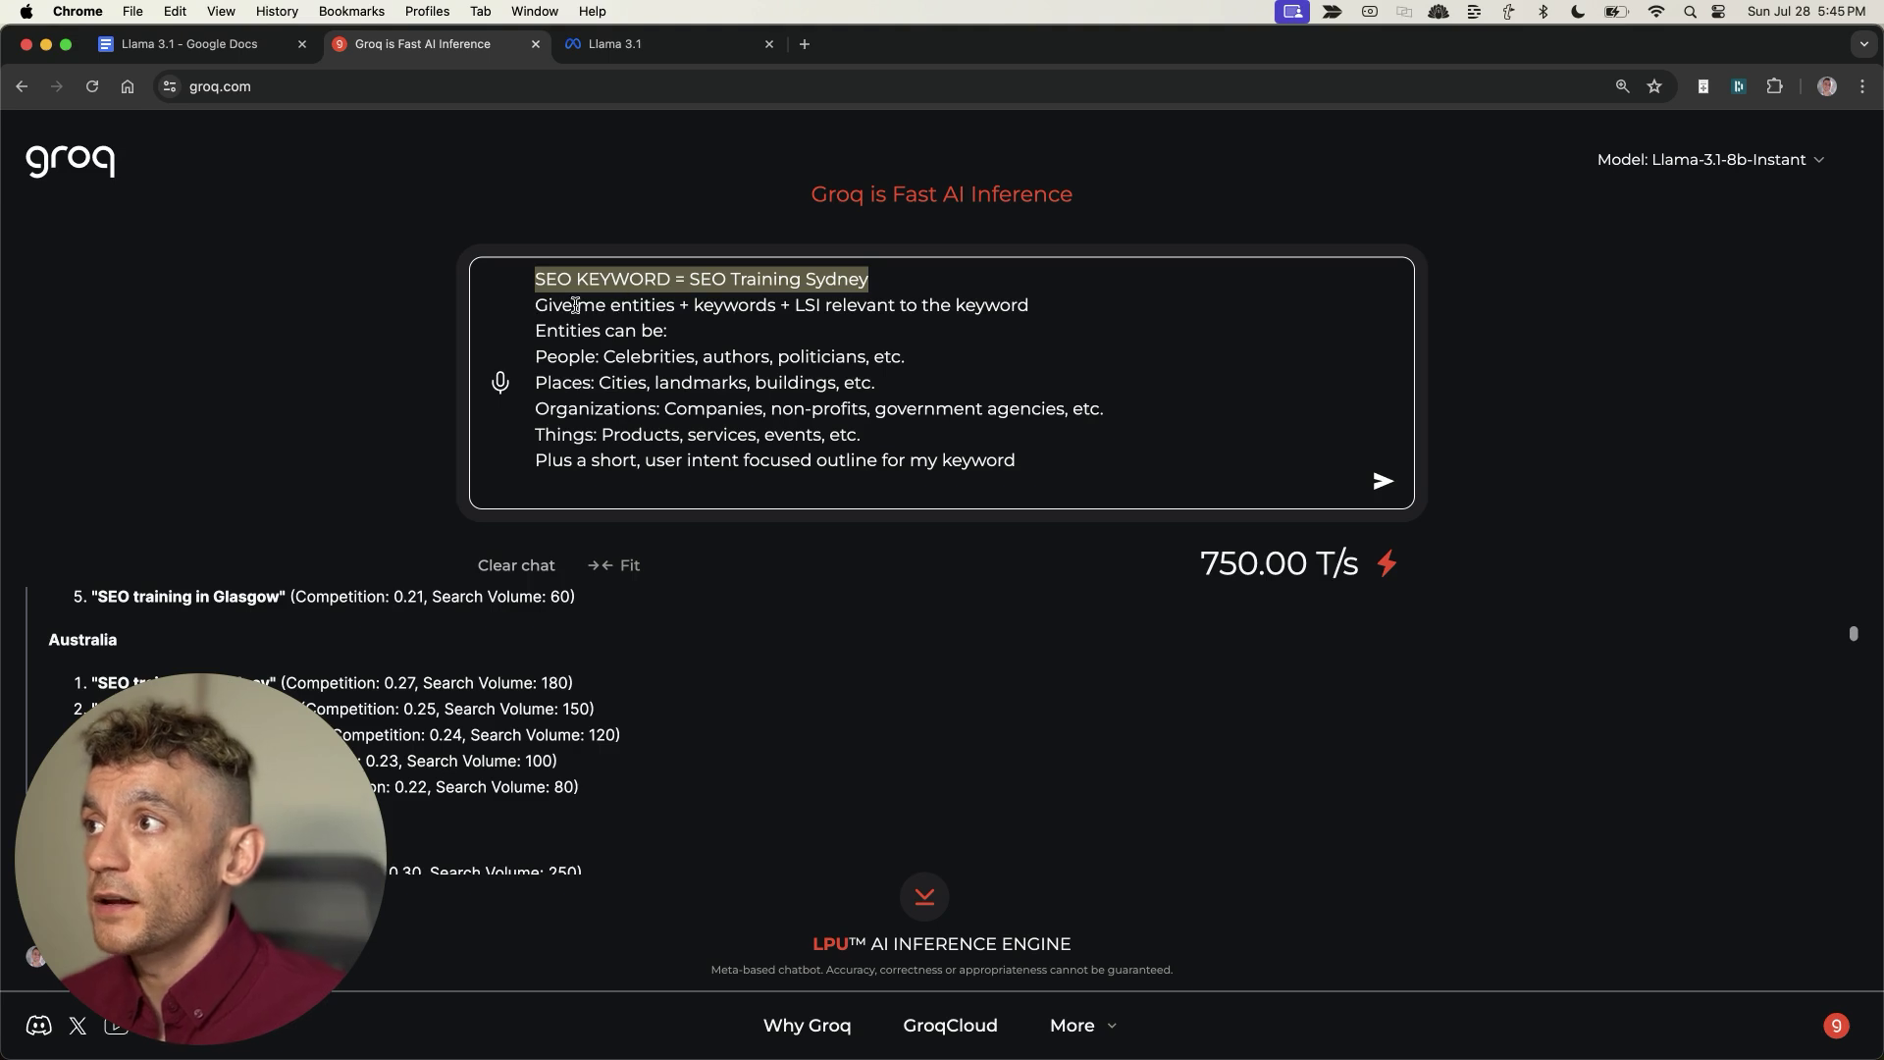
Submit the entities, keywords and LSI prompt to Llama 3.1 and scan its reply
drag(547, 304, 708, 361)
click(710, 358)
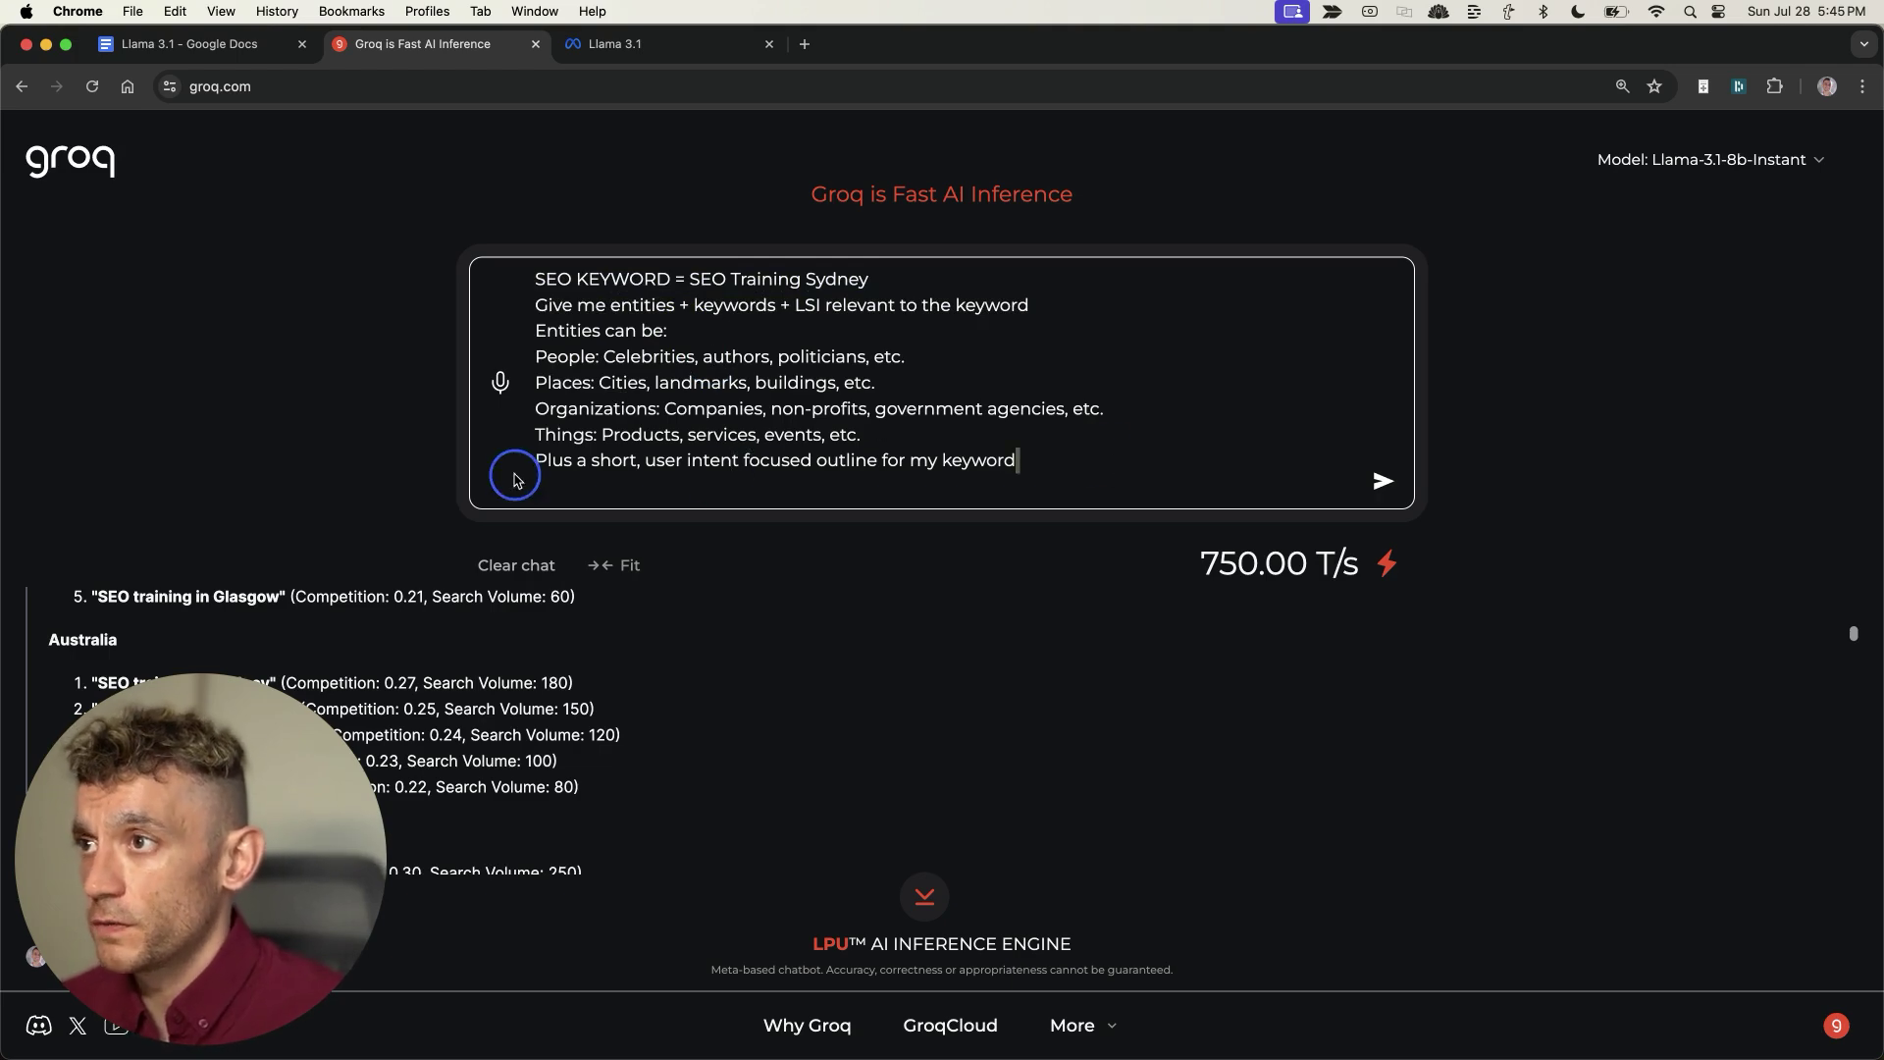
click(779, 385)
key(Return)
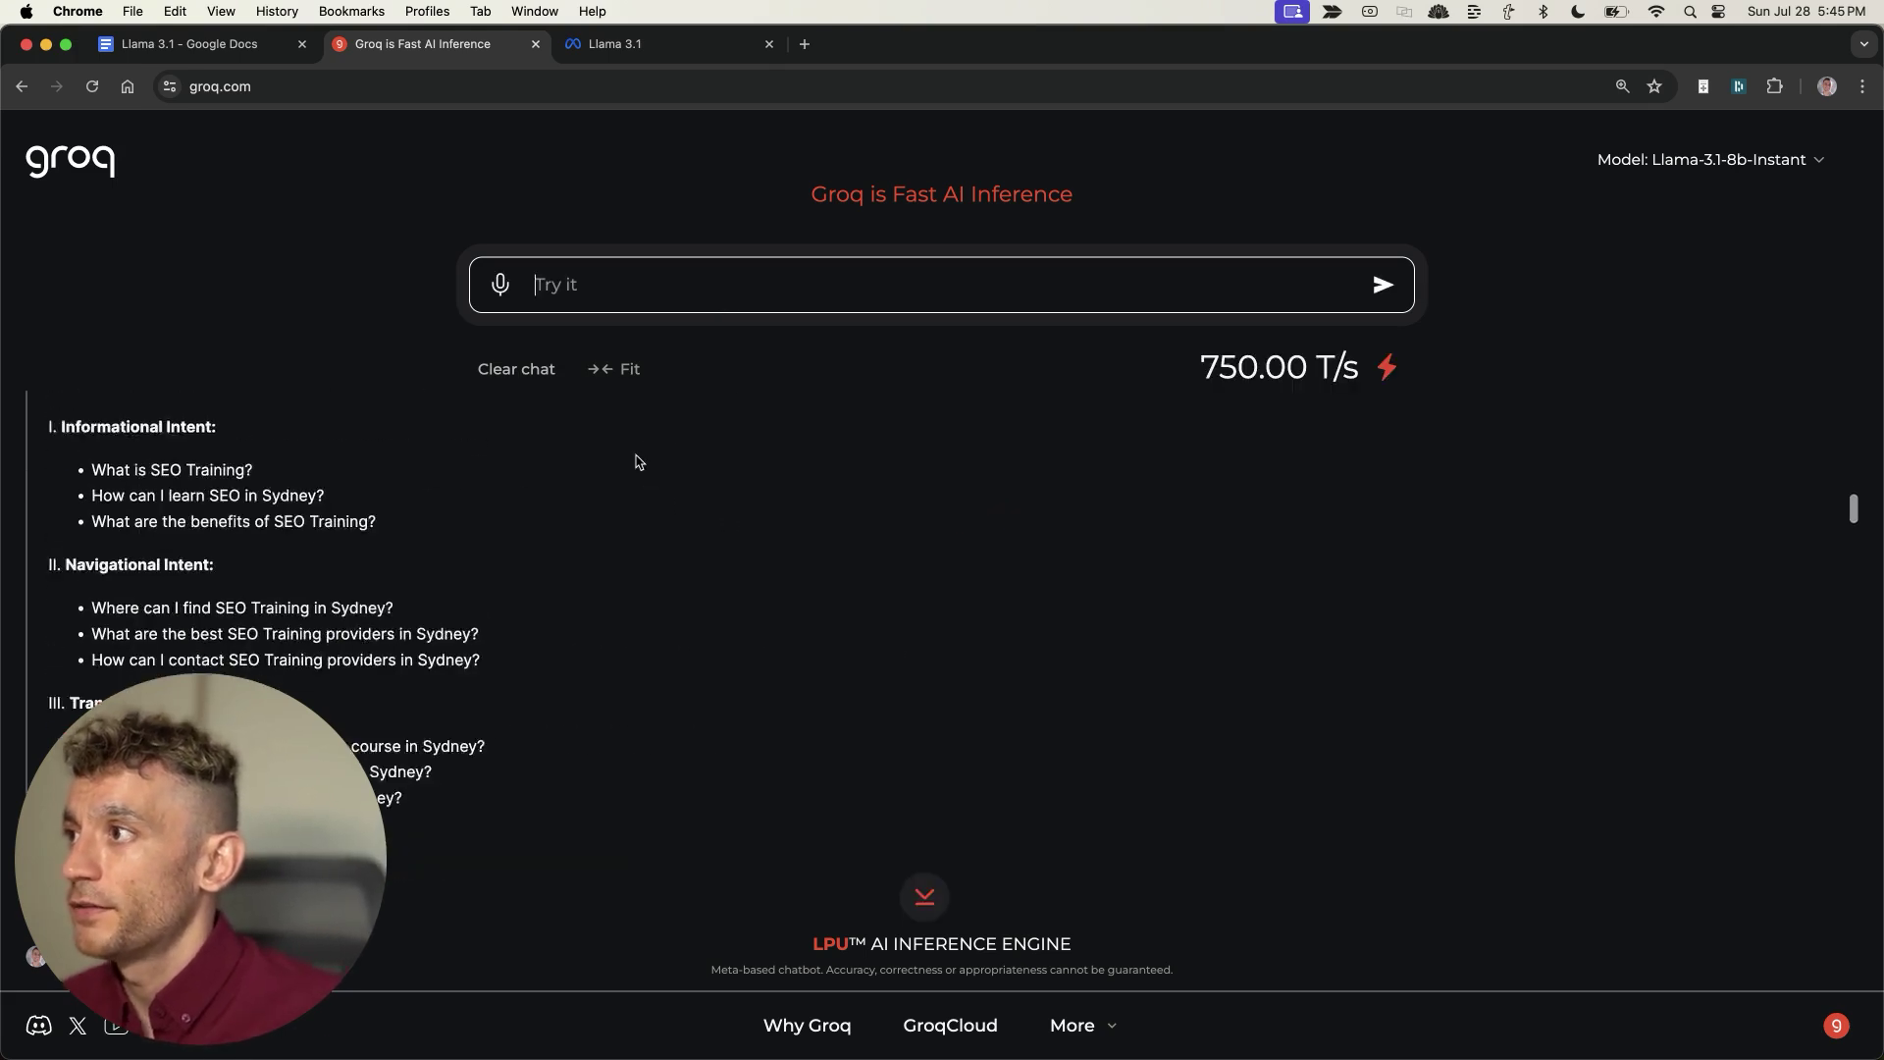
scroll(382, 491, up, 10)
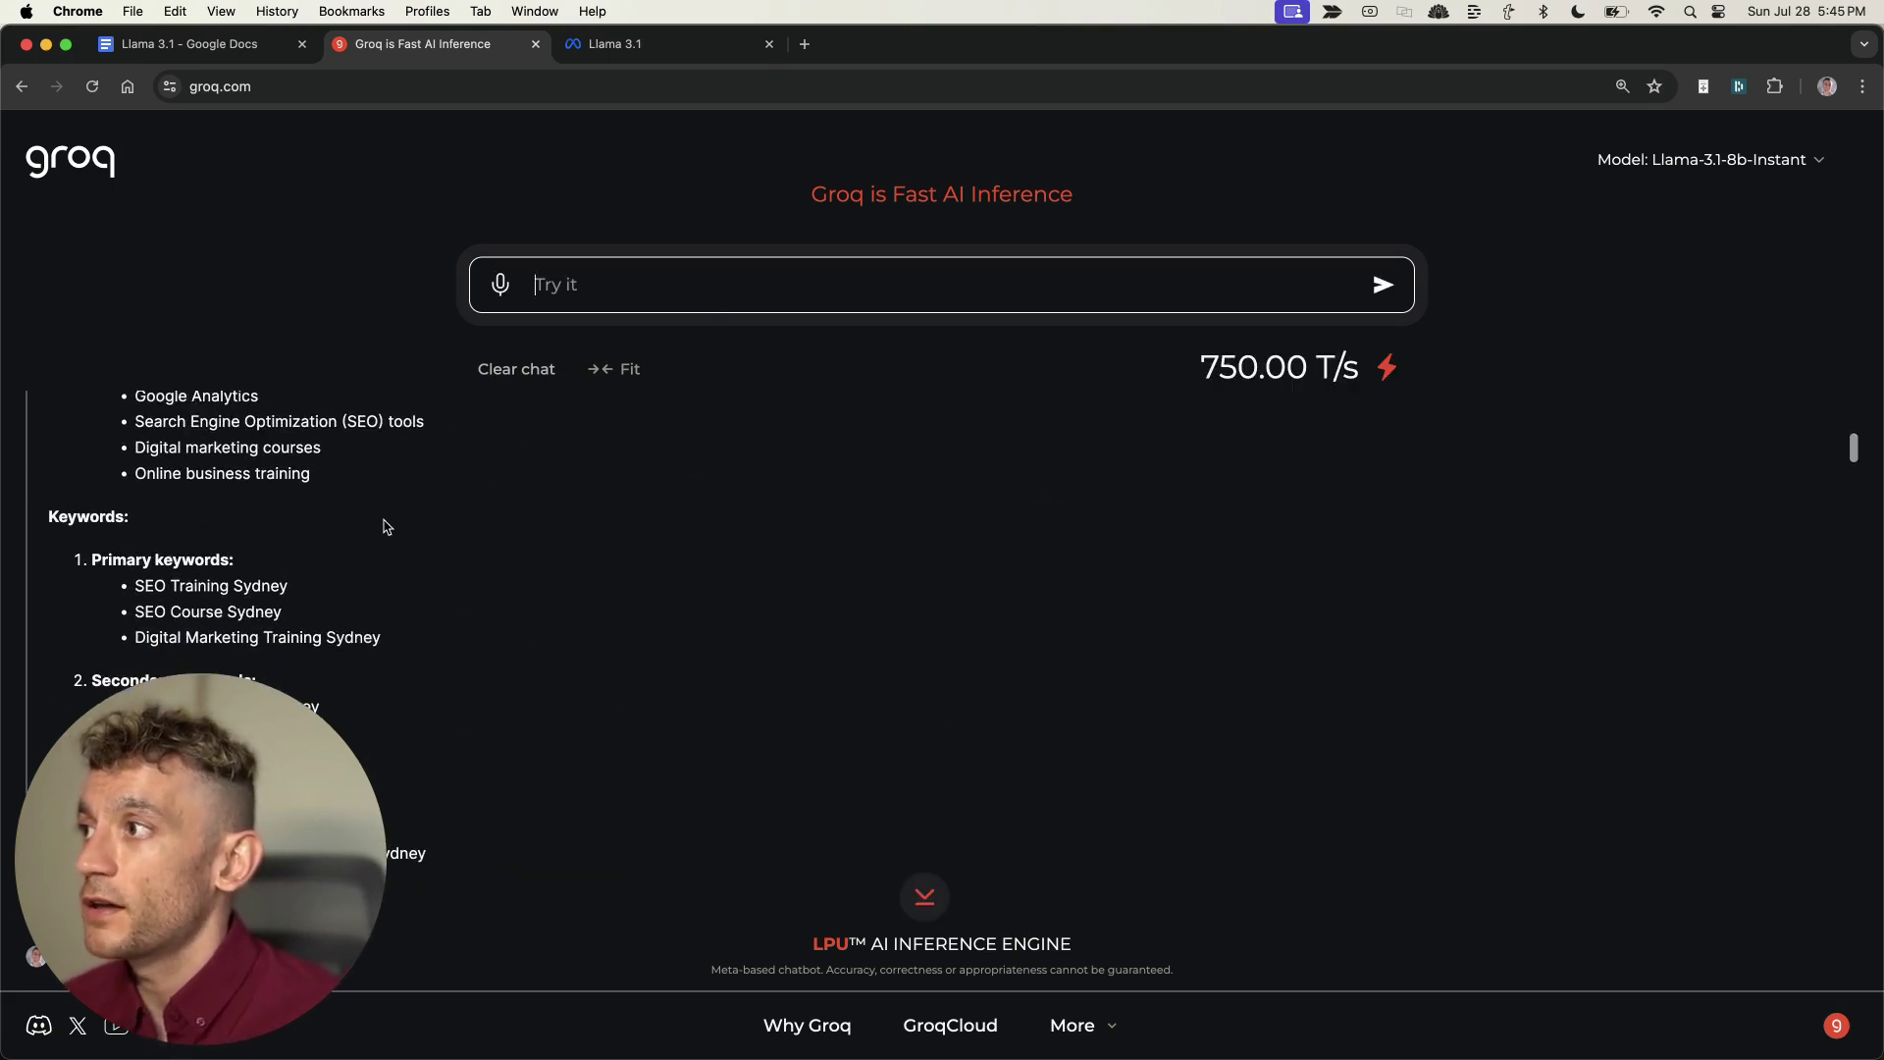
scroll(381, 537, up, 5)
scroll(413, 608, down, 6)
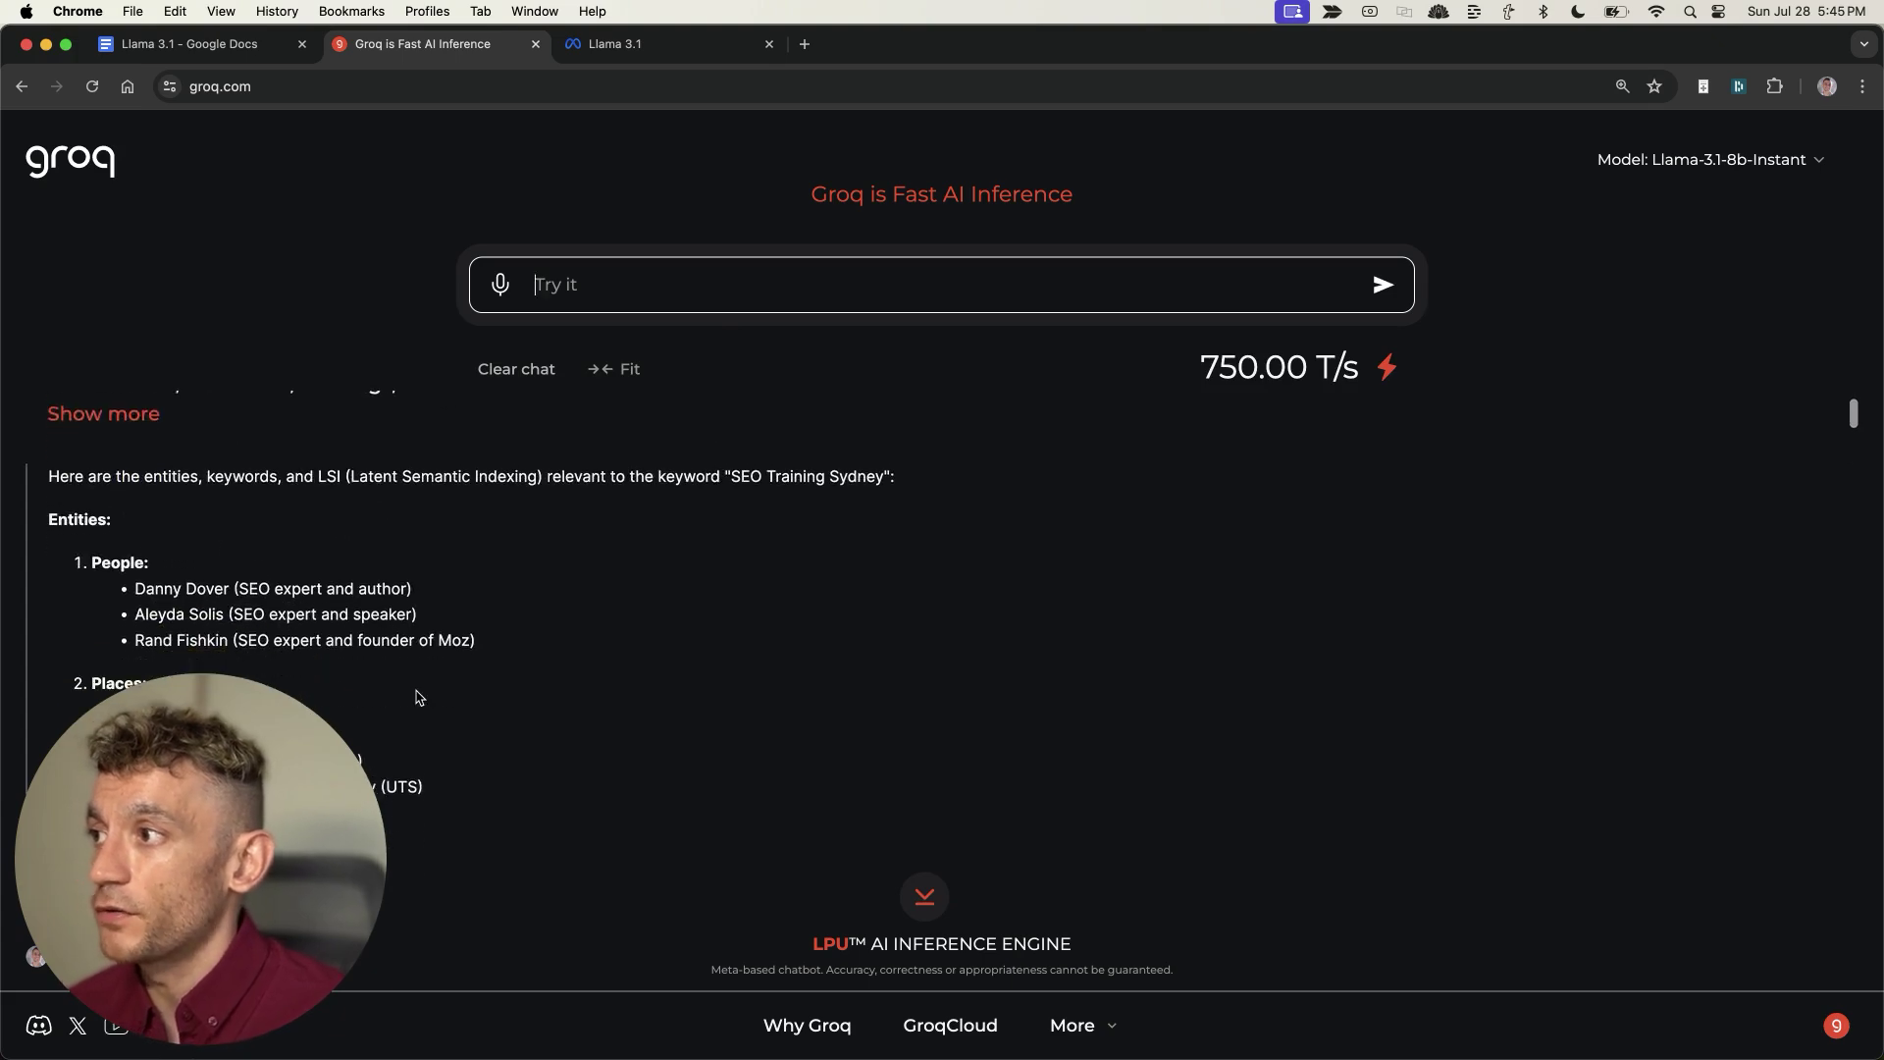
scroll(417, 648, down, 10)
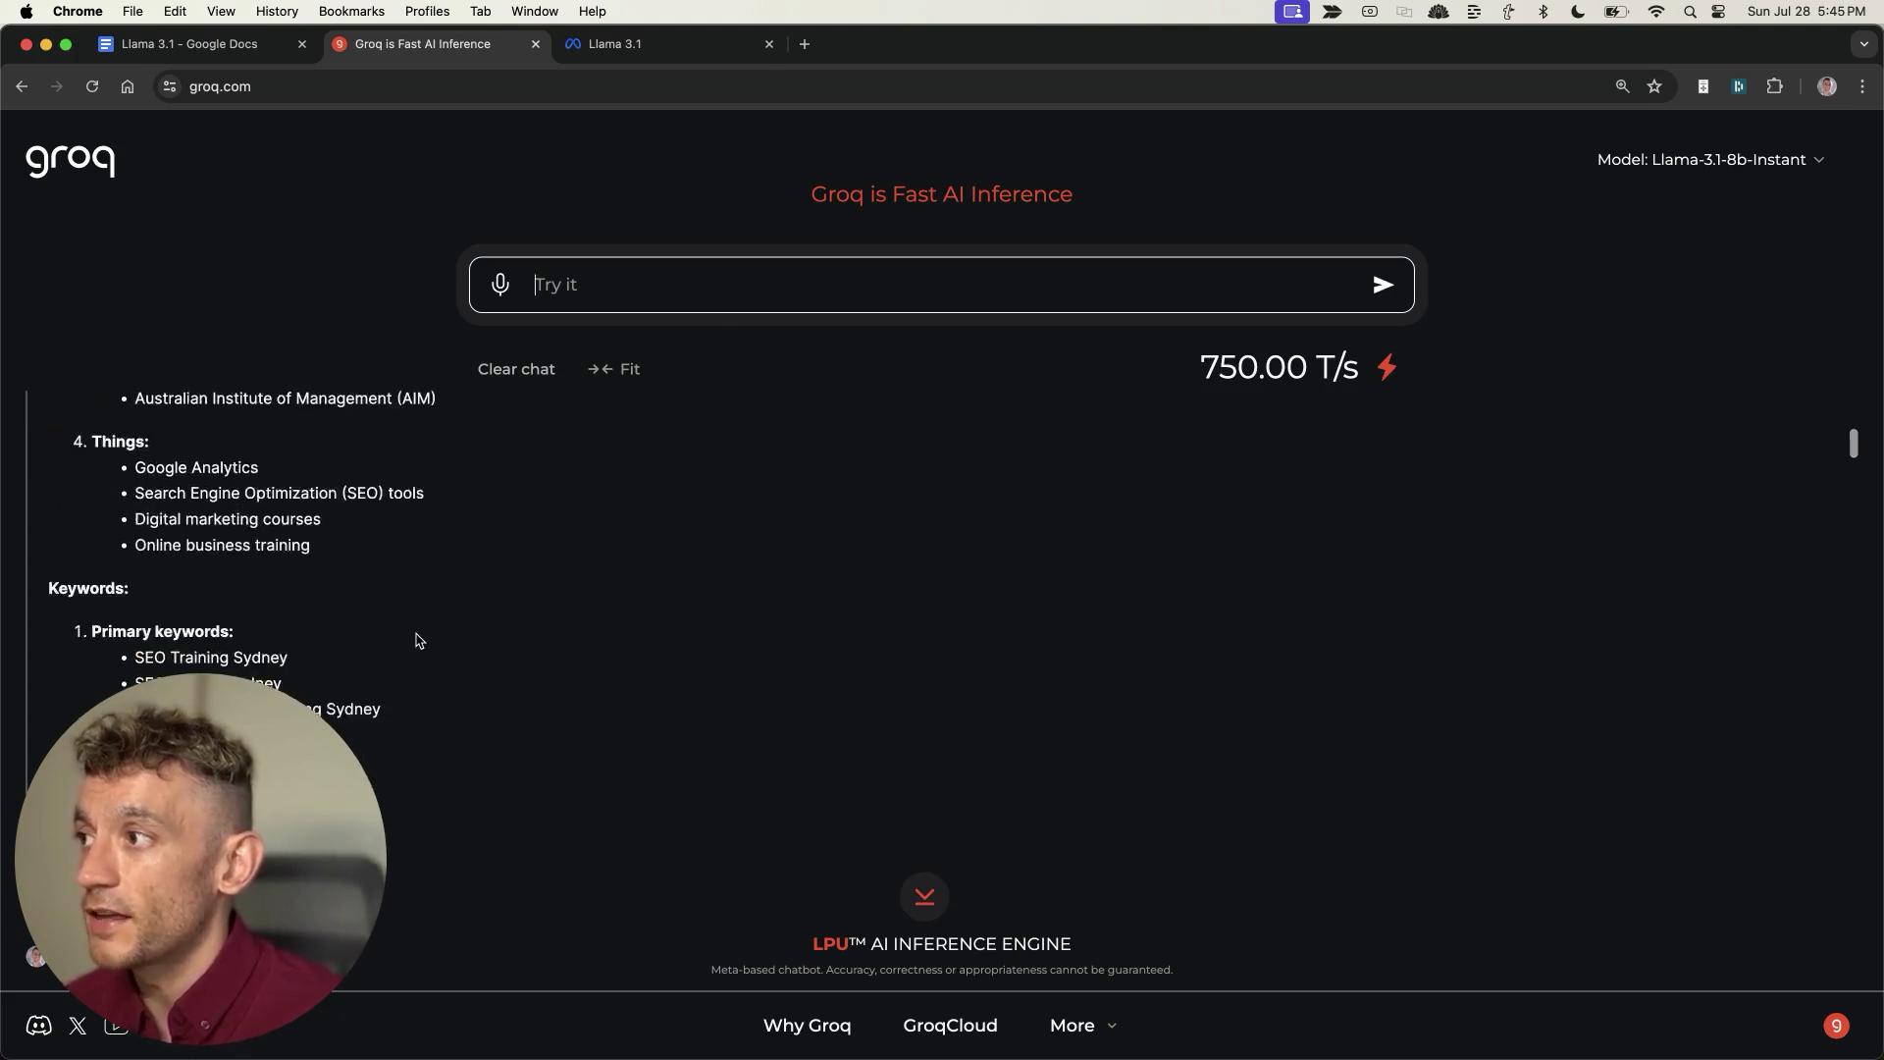
click(181, 57)
Select the PART 2 article-writing prompt in the doc and go back to Groq
scroll(587, 714, down, 6)
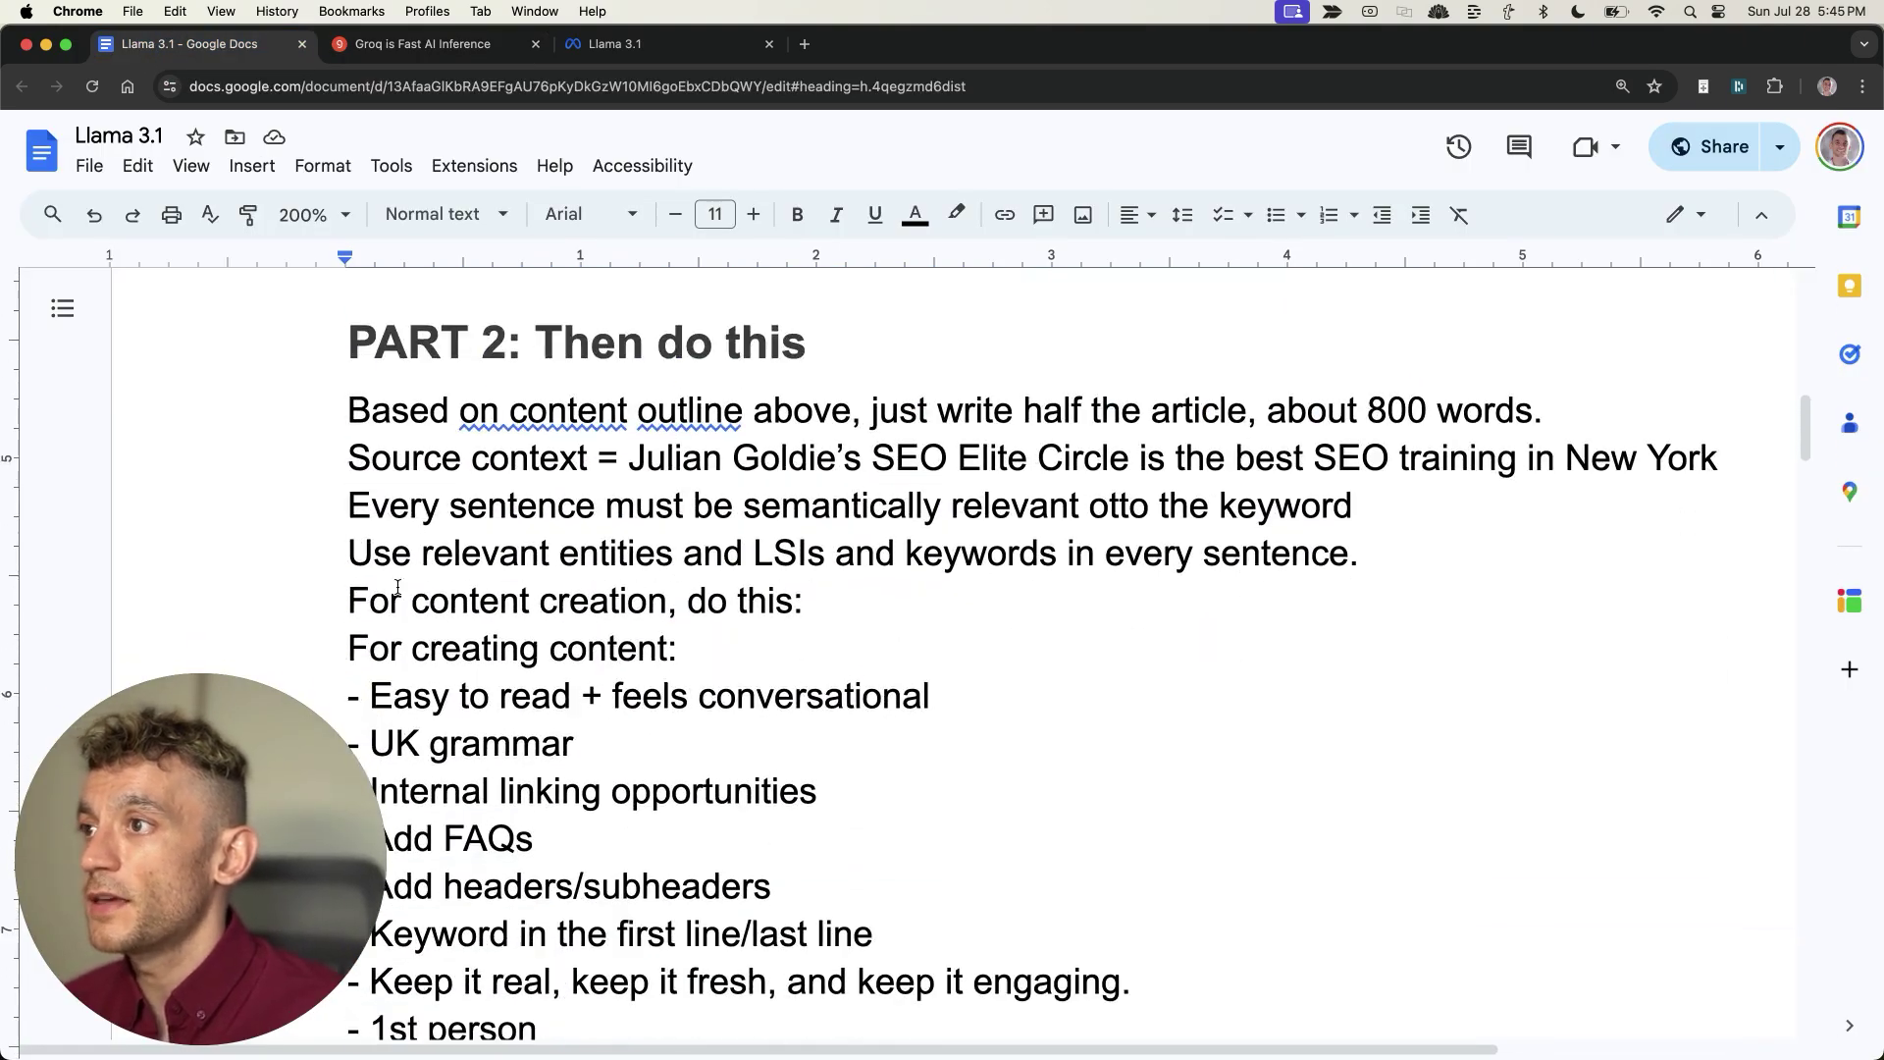
drag(274, 421, 924, 508)
scroll(923, 507, up, 4)
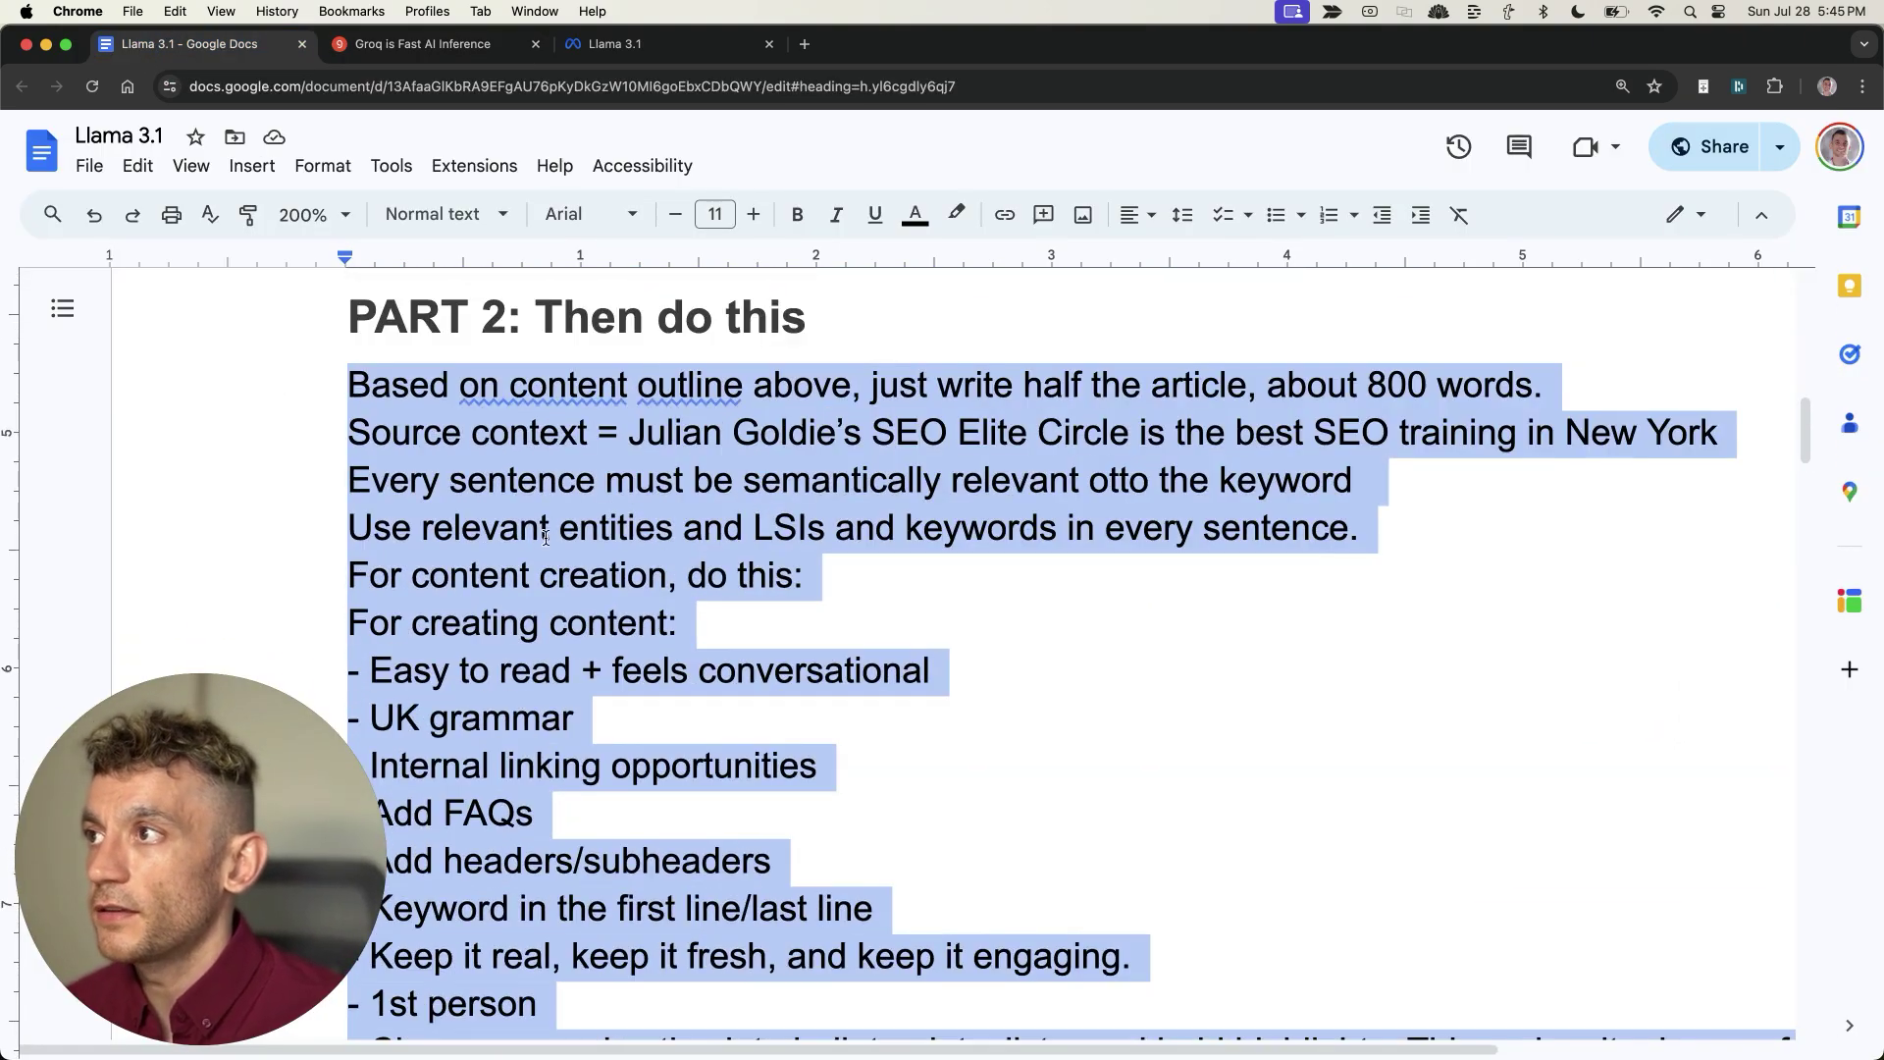
click(422, 44)
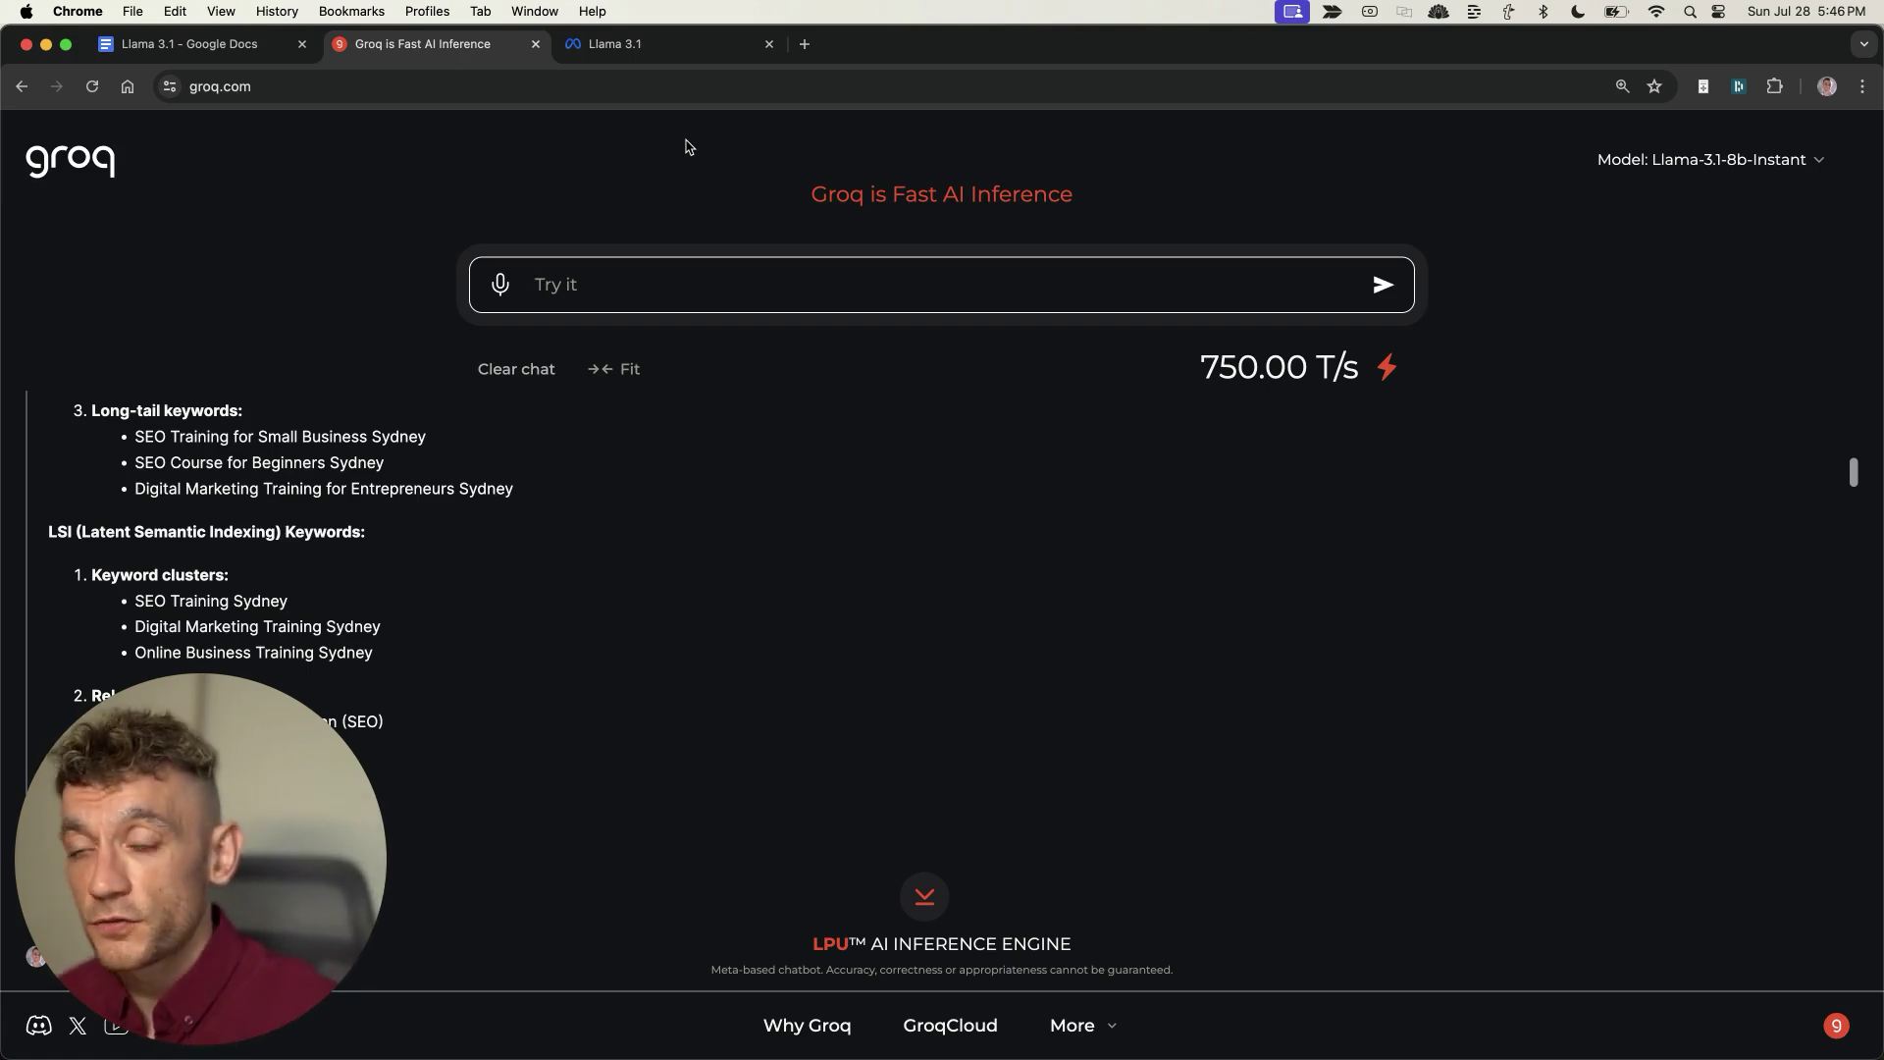
Paste the article-writing prompt and change its source location from New York to Sydney
key(super+v)
scroll(468, 422, up, 2)
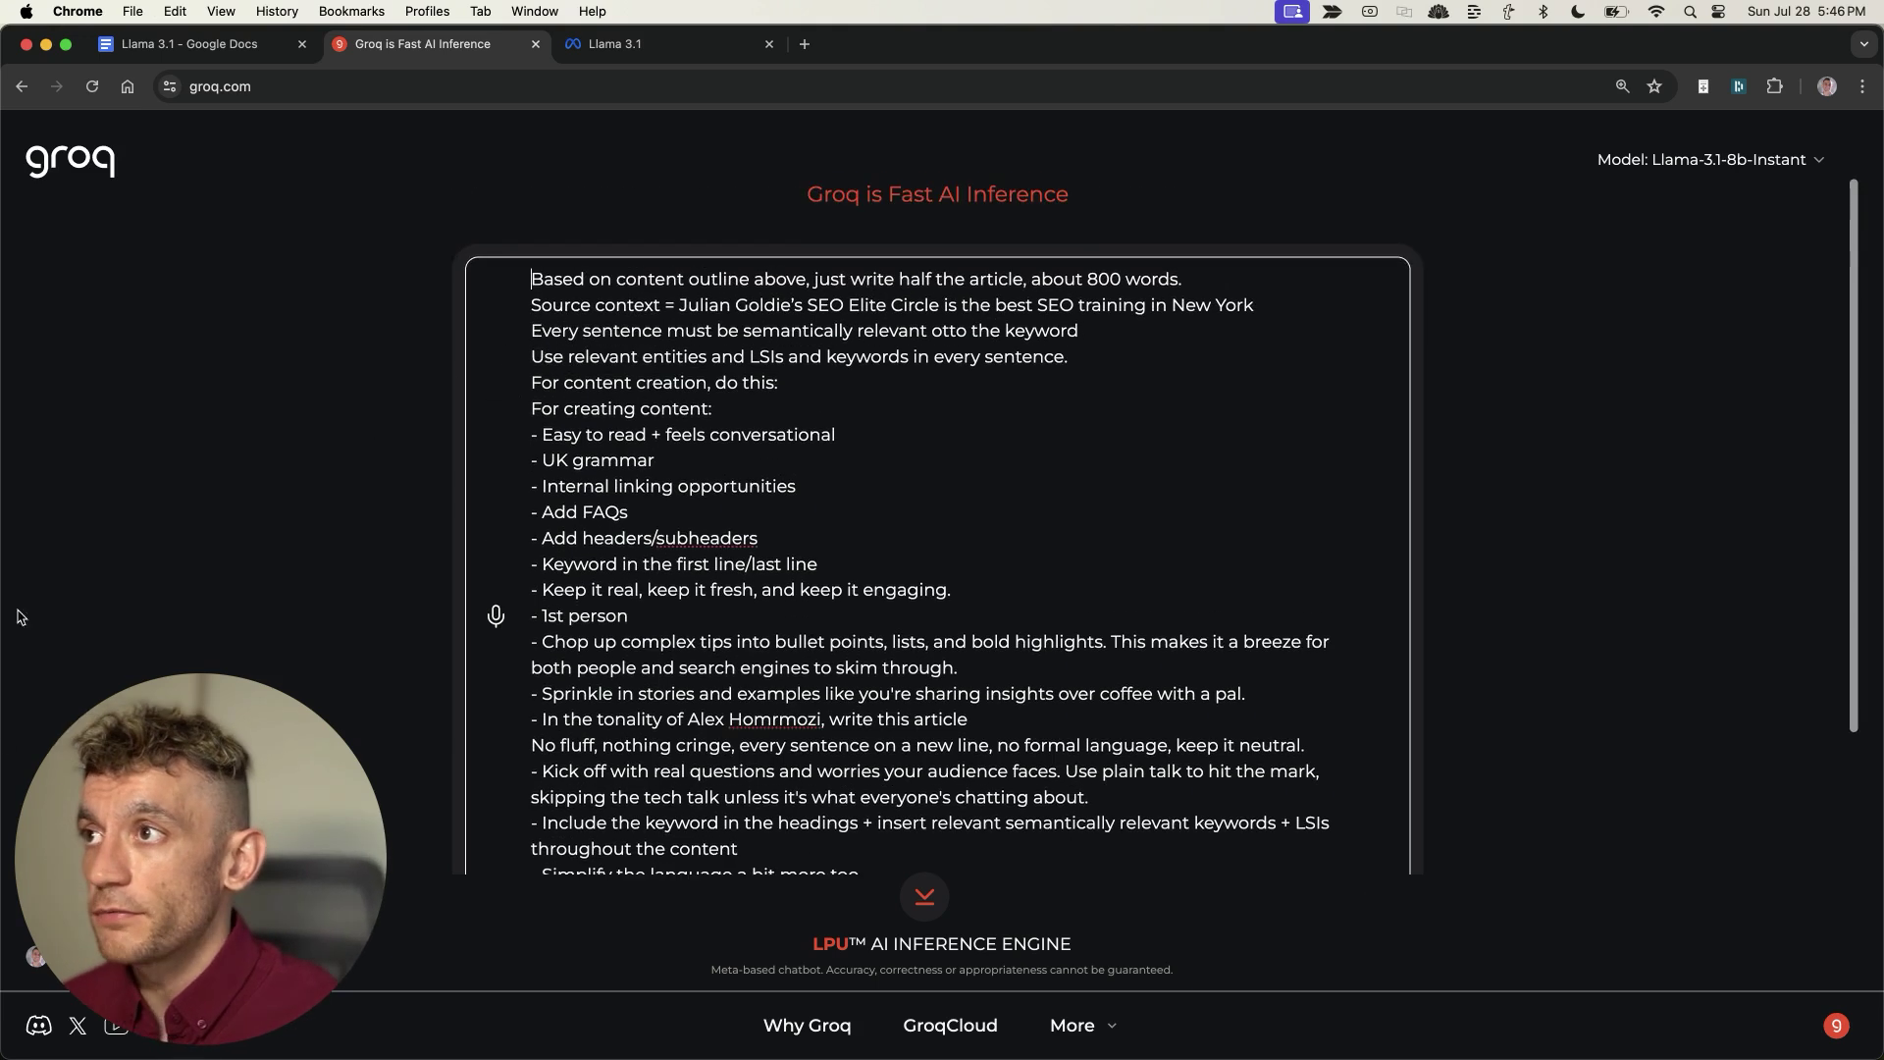
drag(522, 287, 1218, 280)
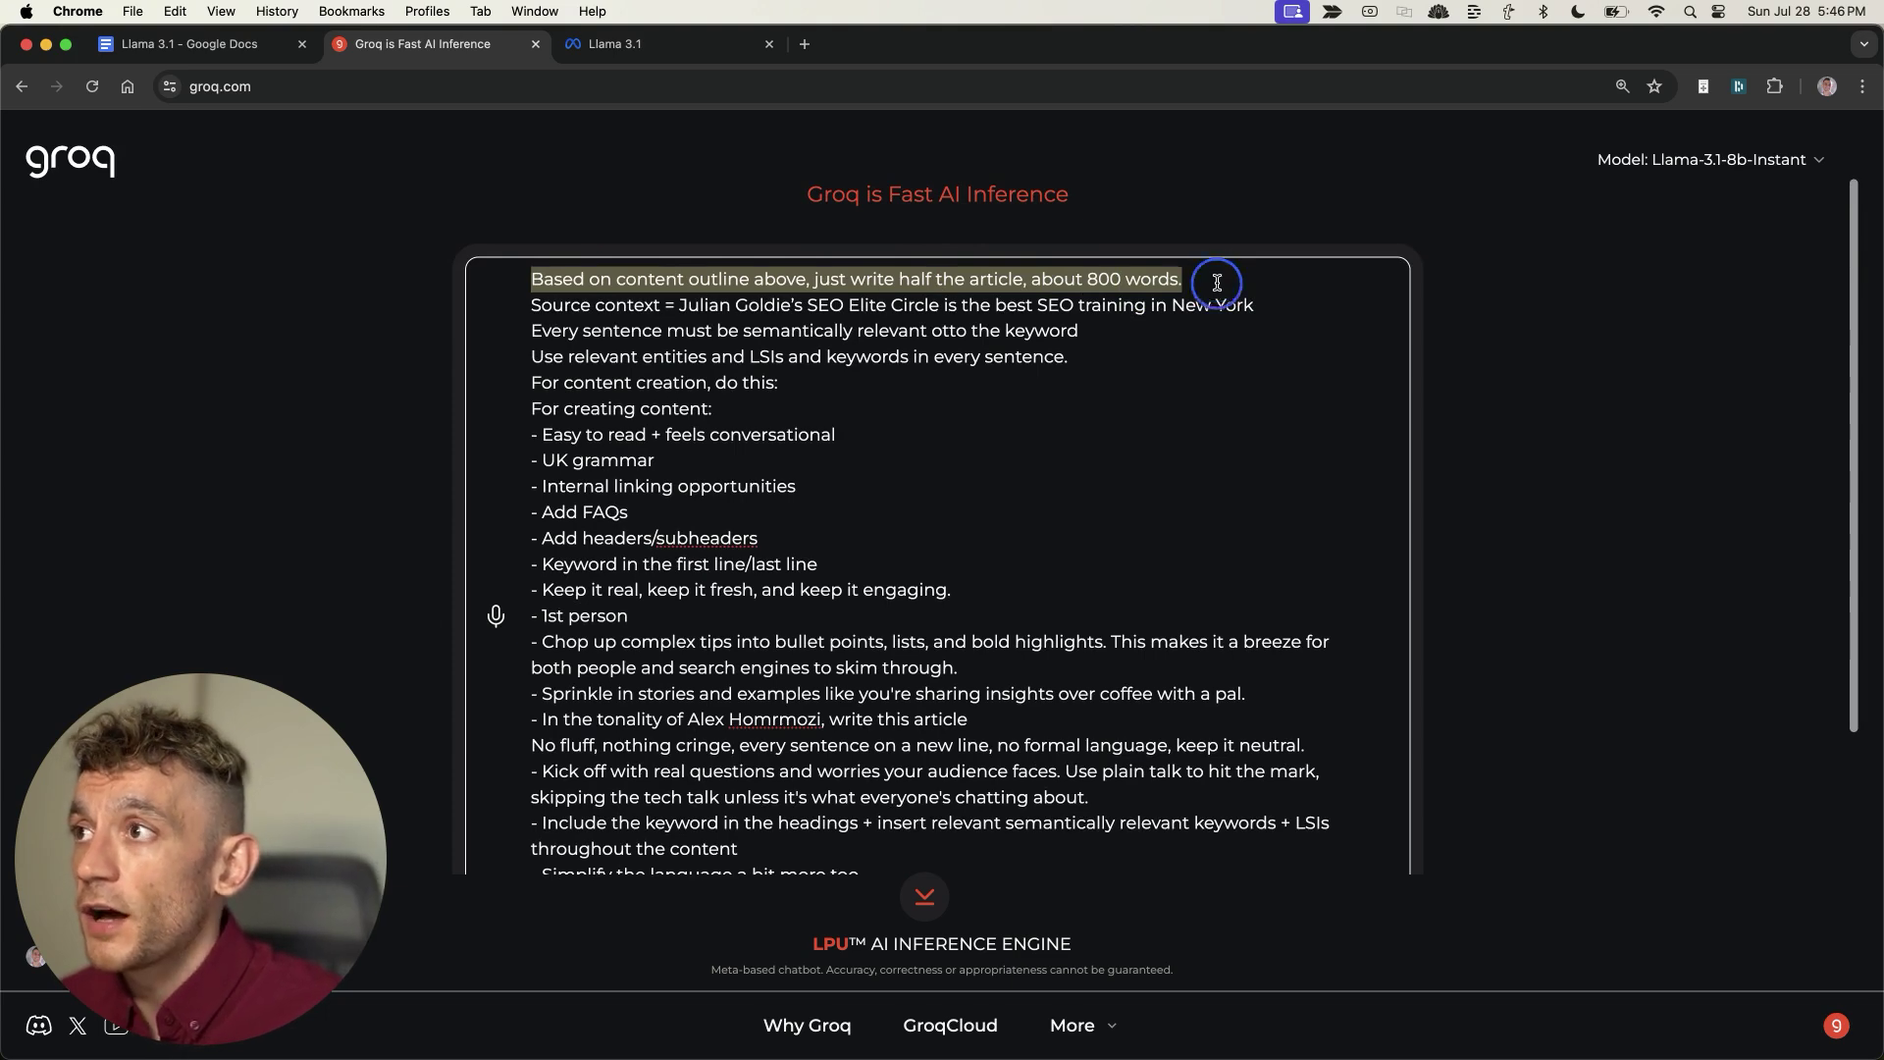
click(512, 305)
drag(684, 301, 1256, 302)
click(1211, 304)
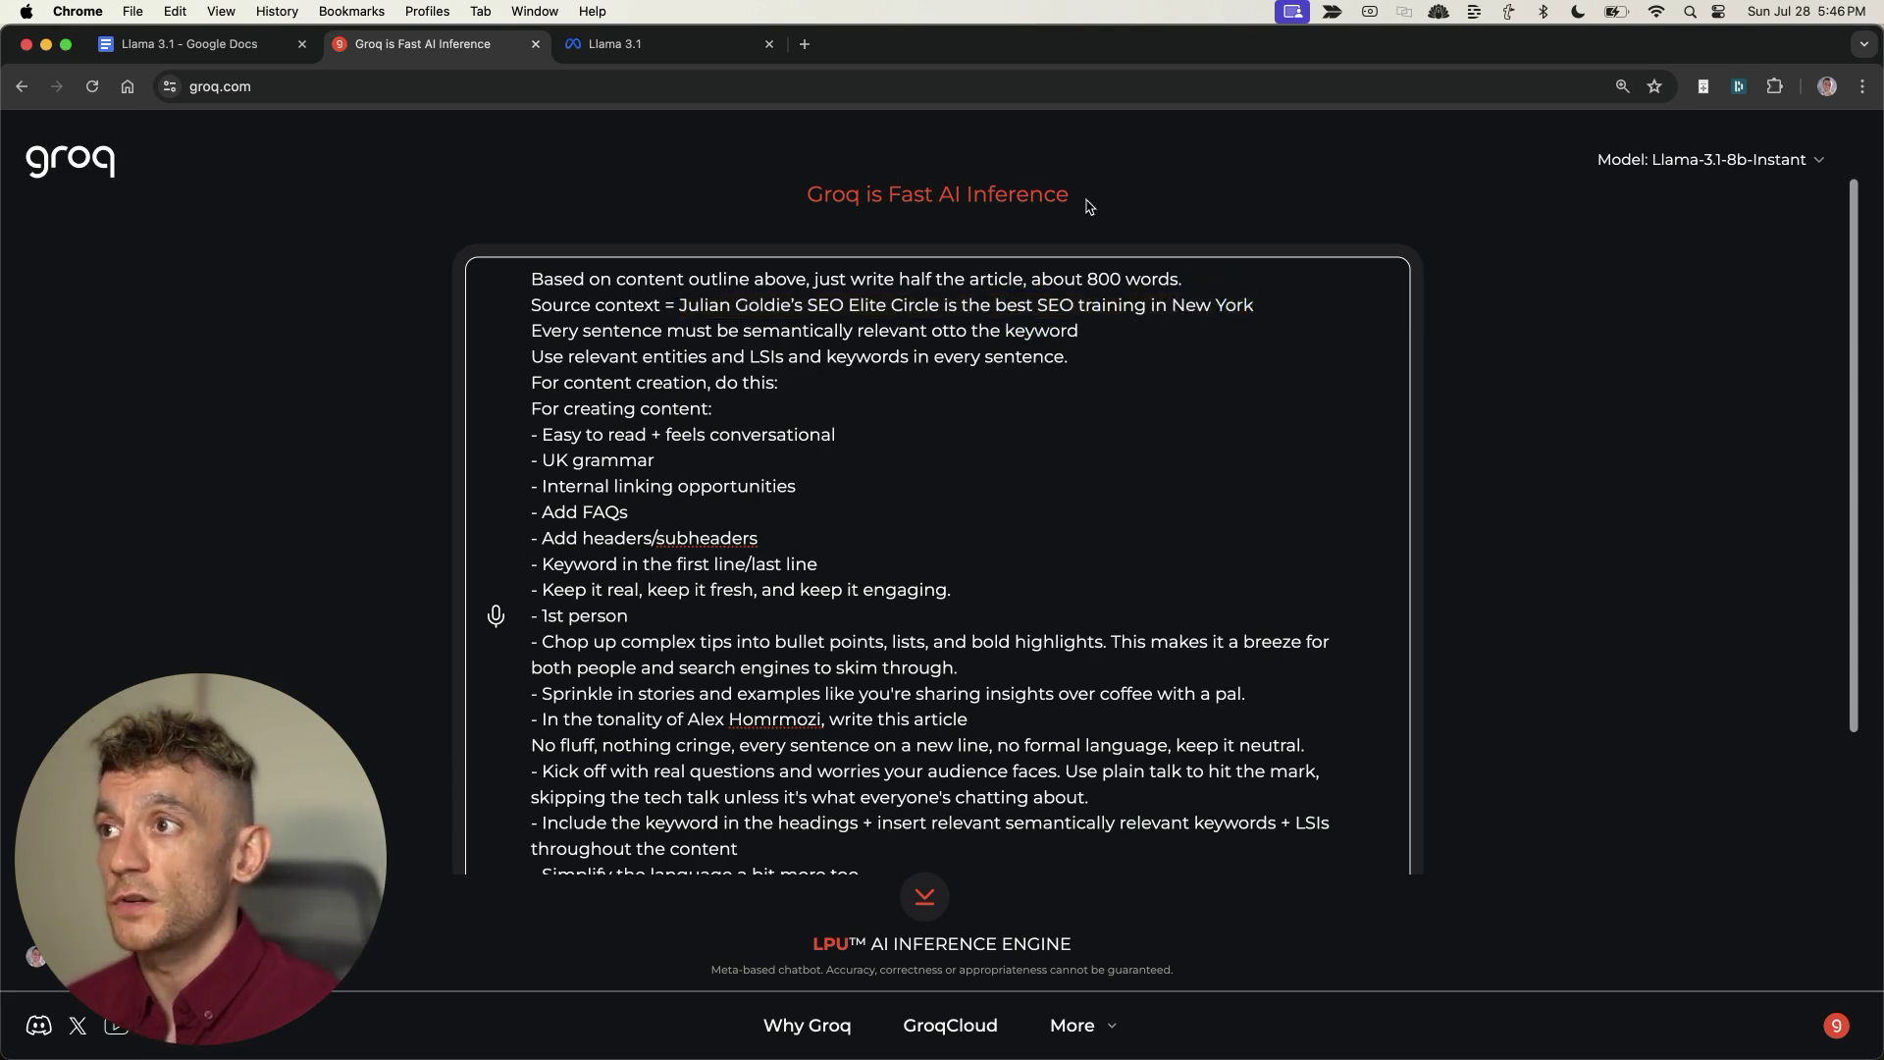
key(super+shift+Right)
key(BackSpace)
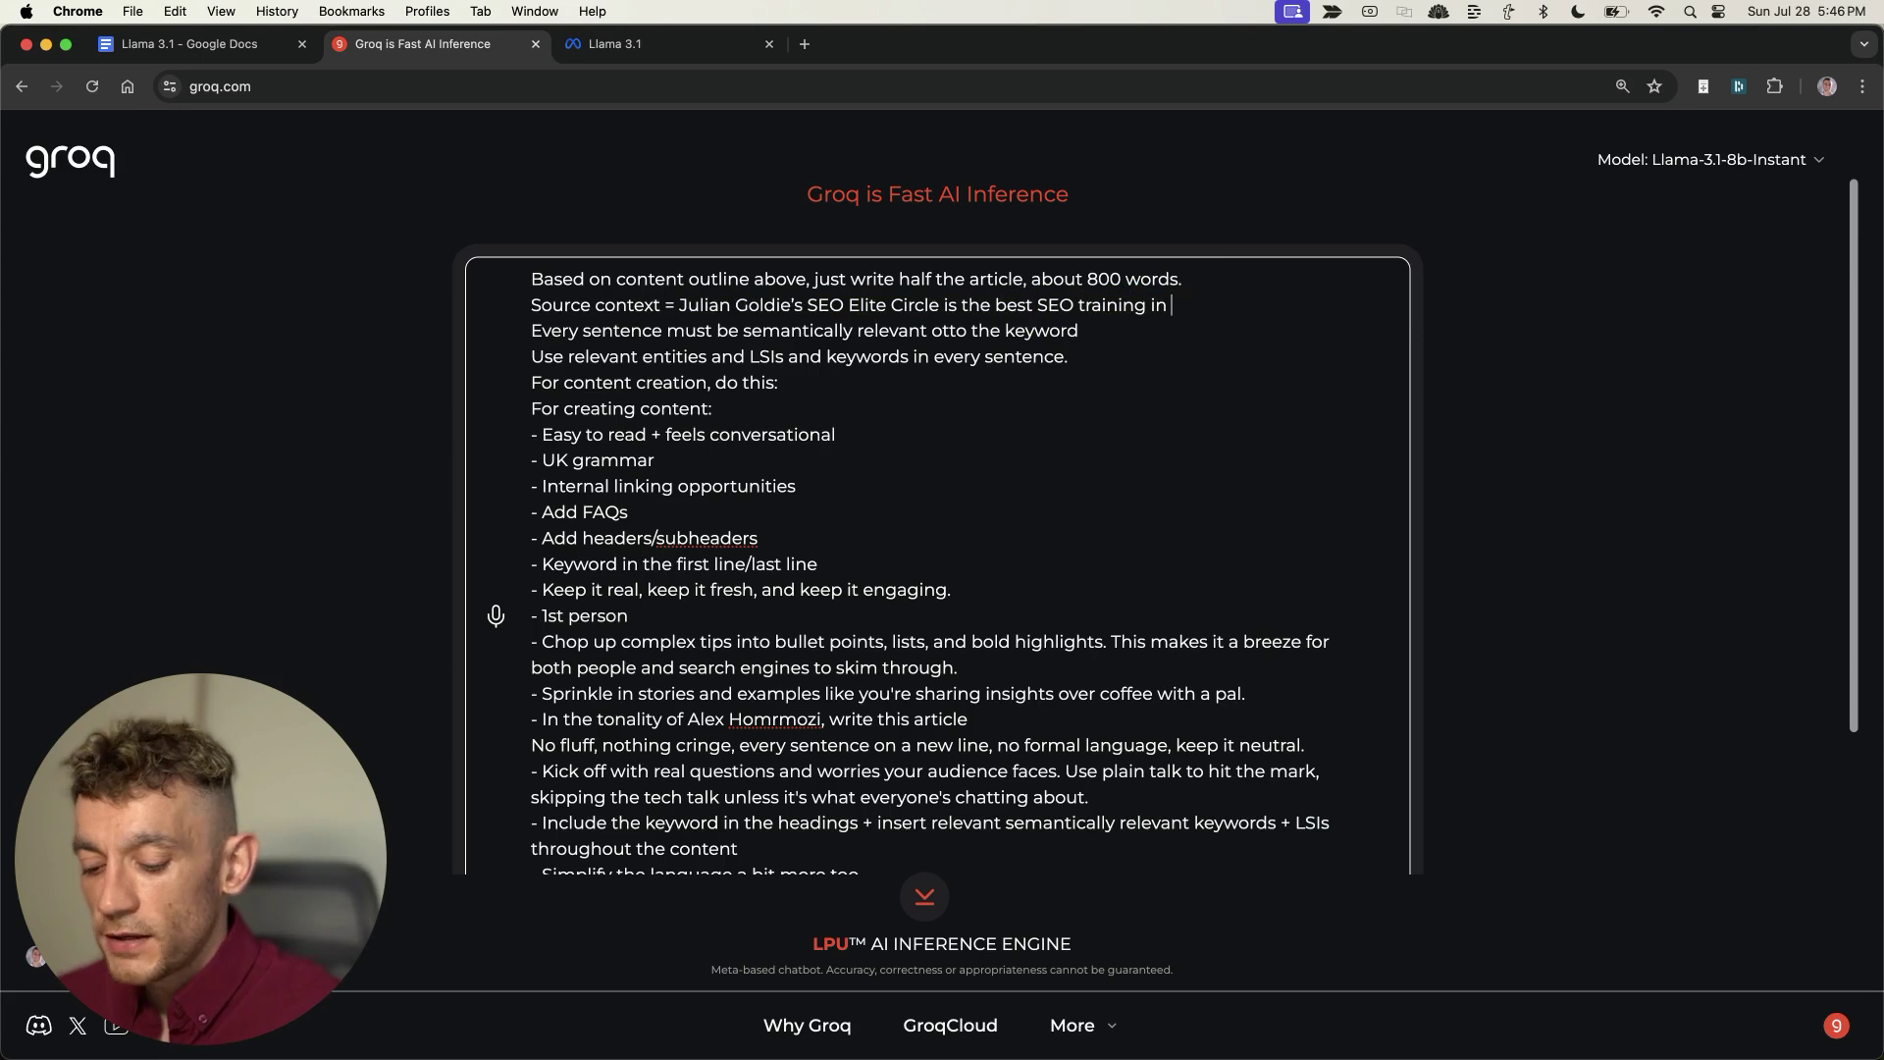
text(korea)
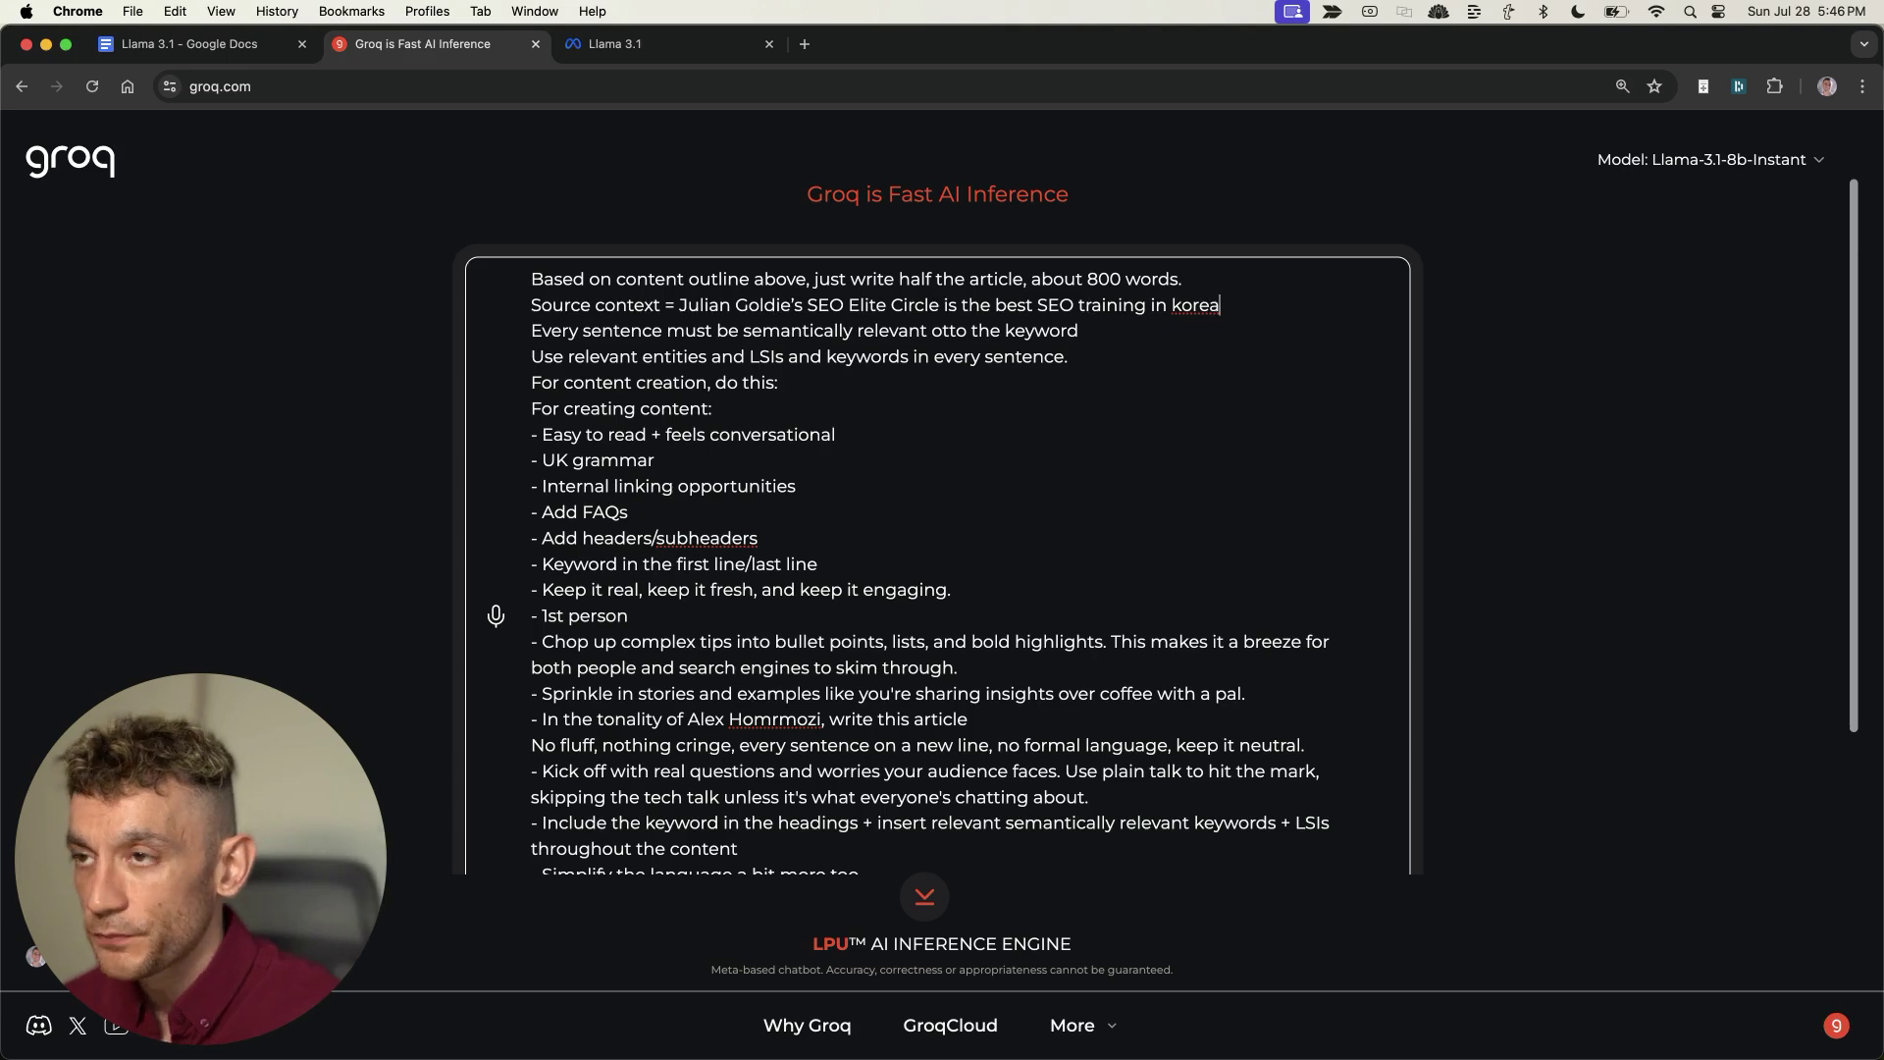
key(alt+shift+Left)
text(Sydney)
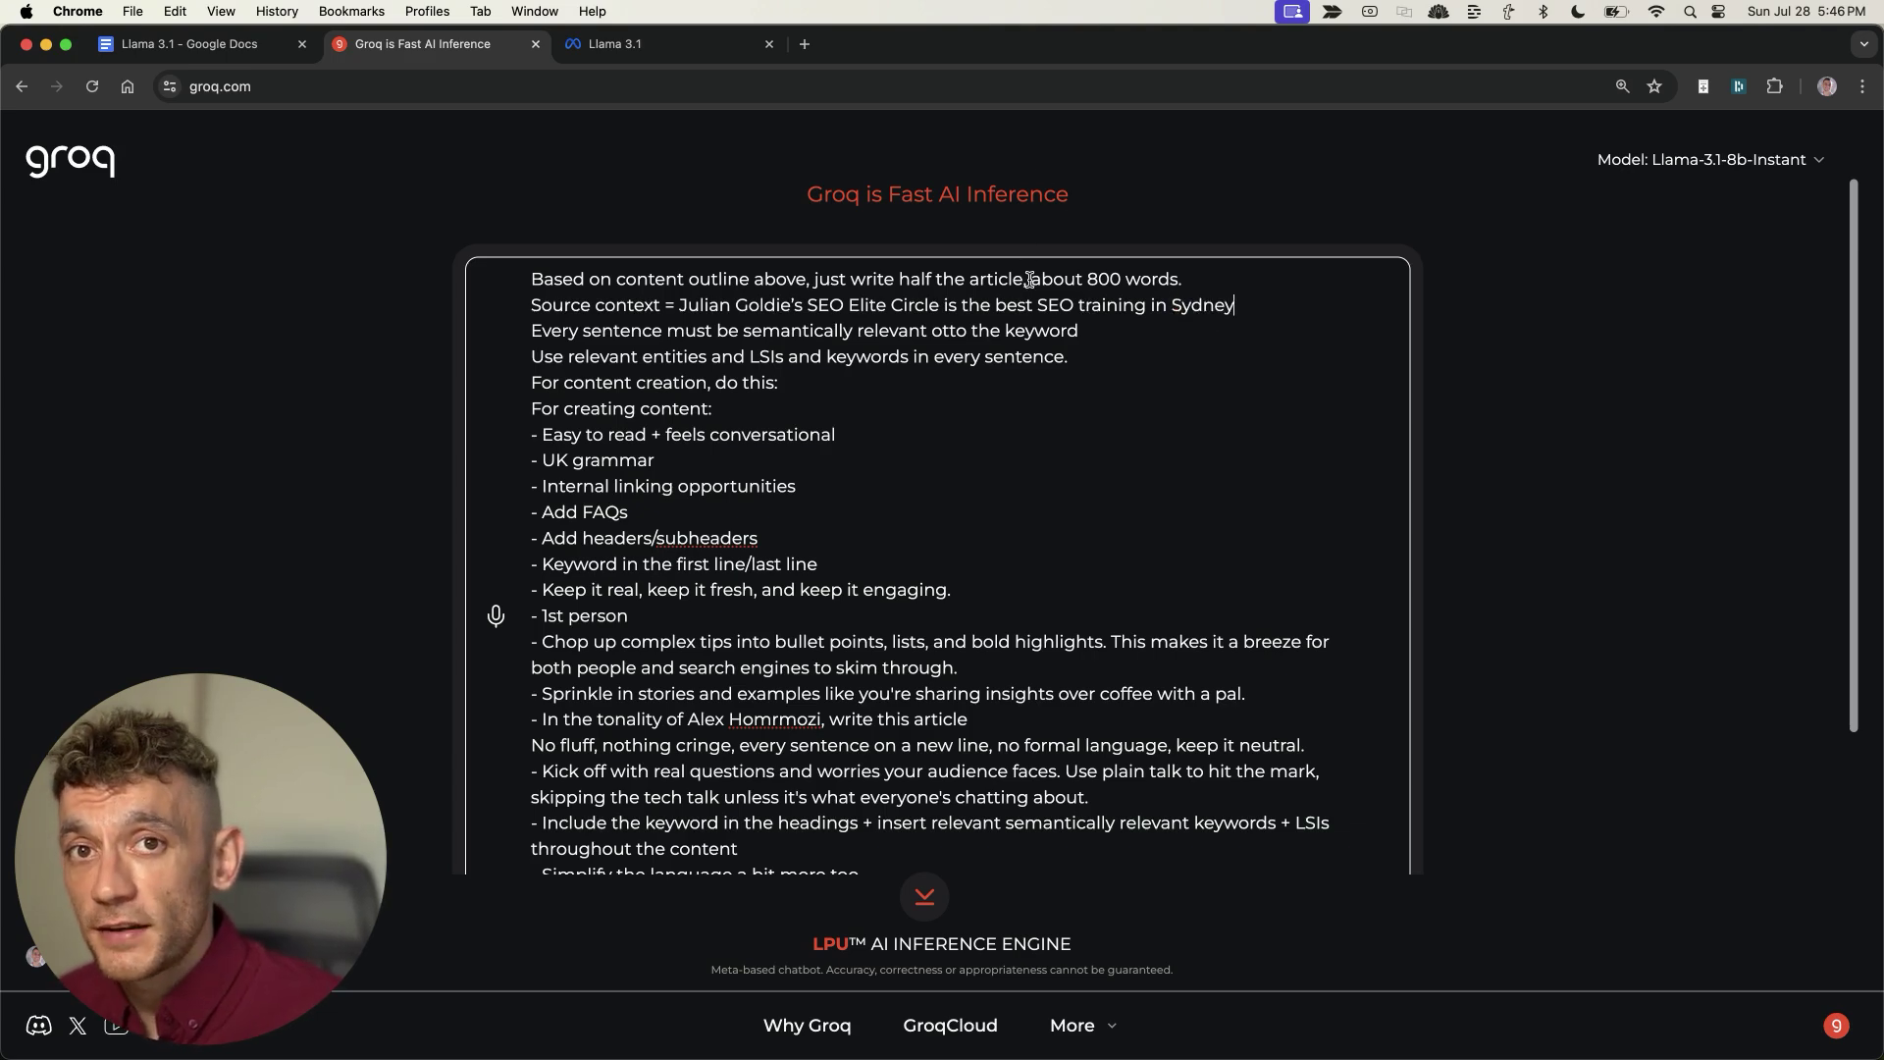
Review the semantic relevance, entity/LSI and content-style rules, then submit the article prompt
scroll(1031, 286, down, 3)
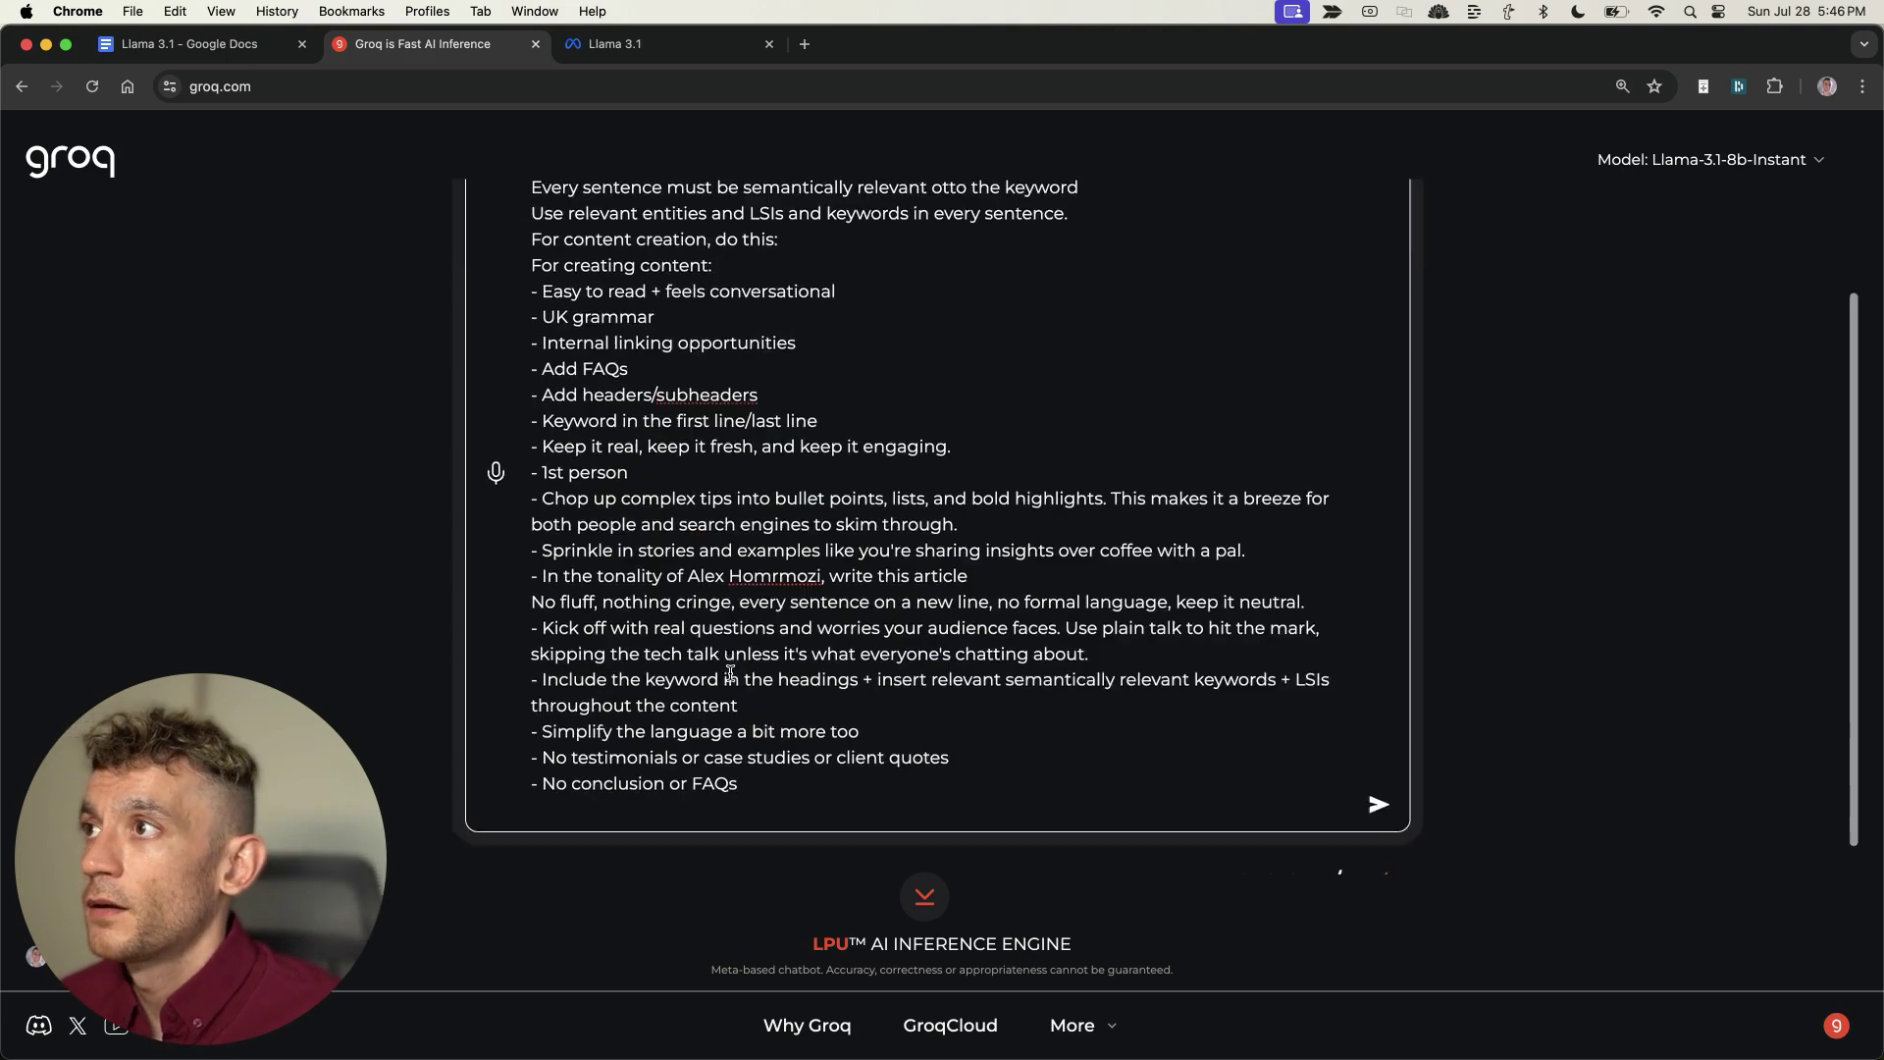
triple_click(670, 243)
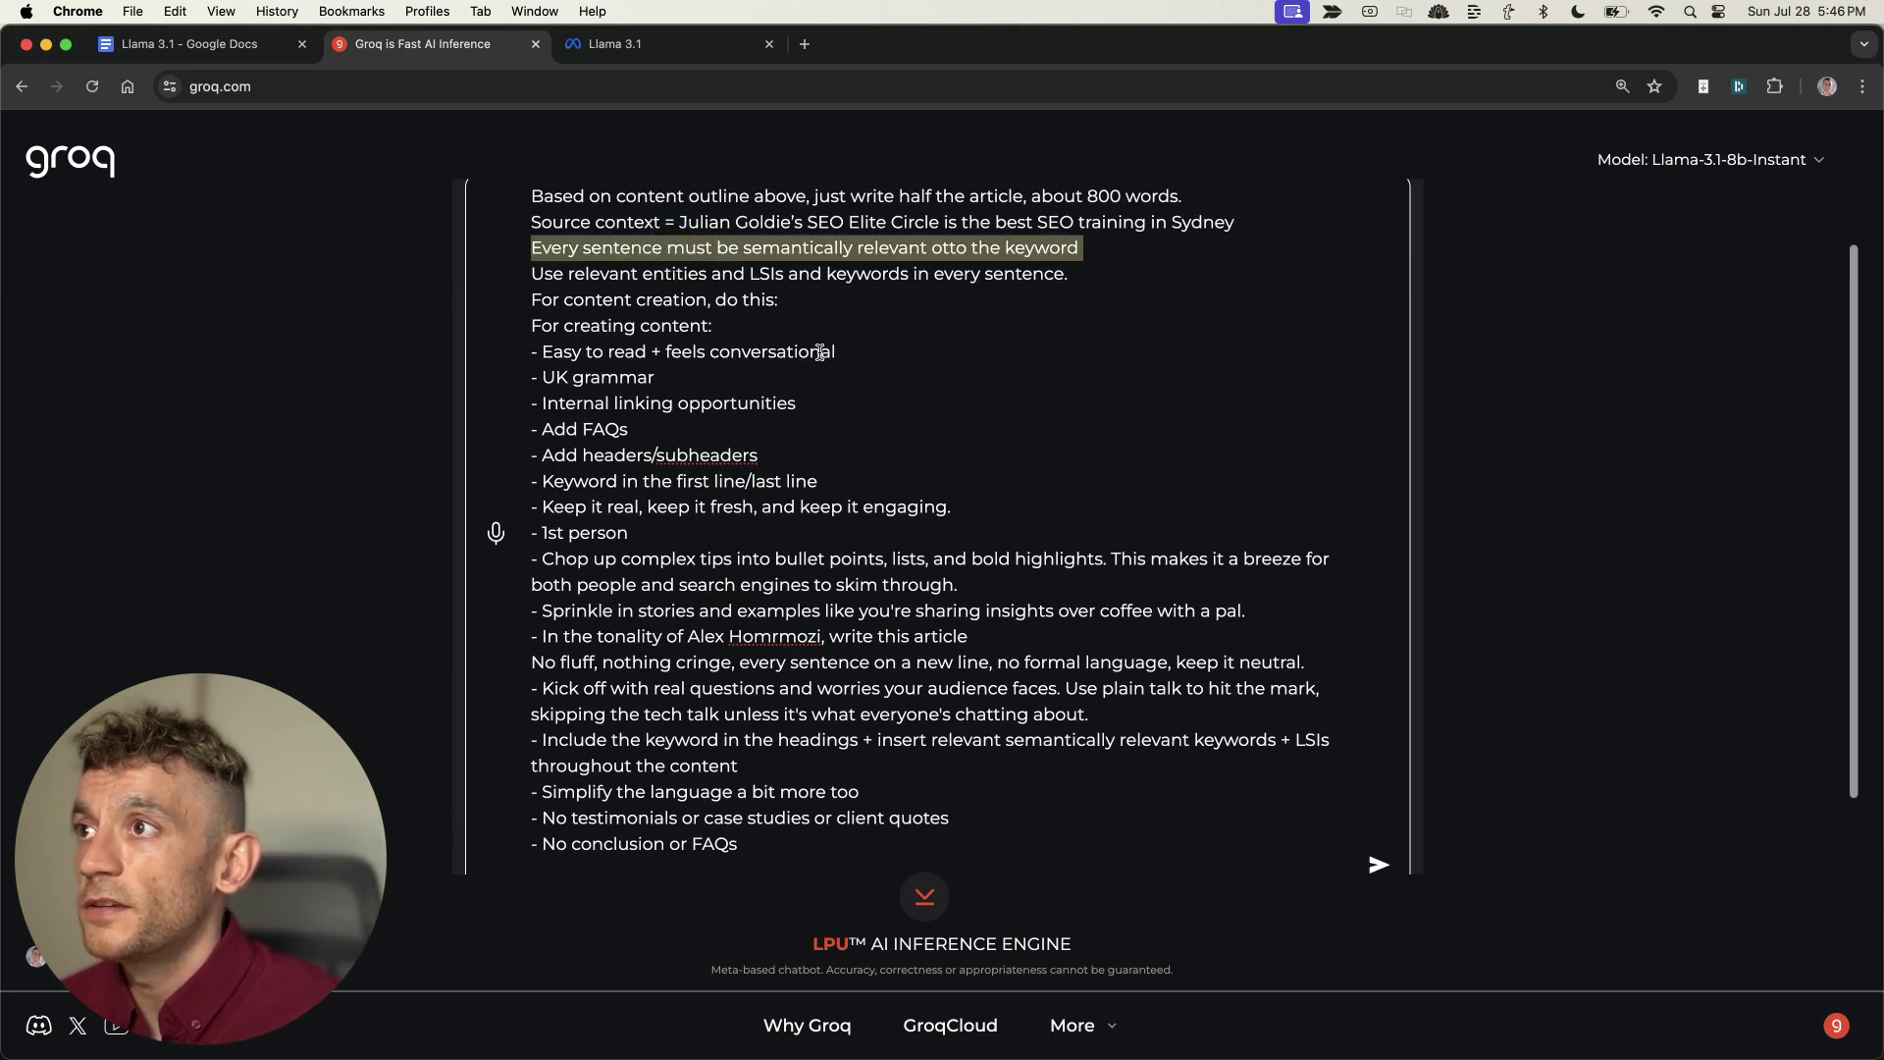
triple_click(841, 276)
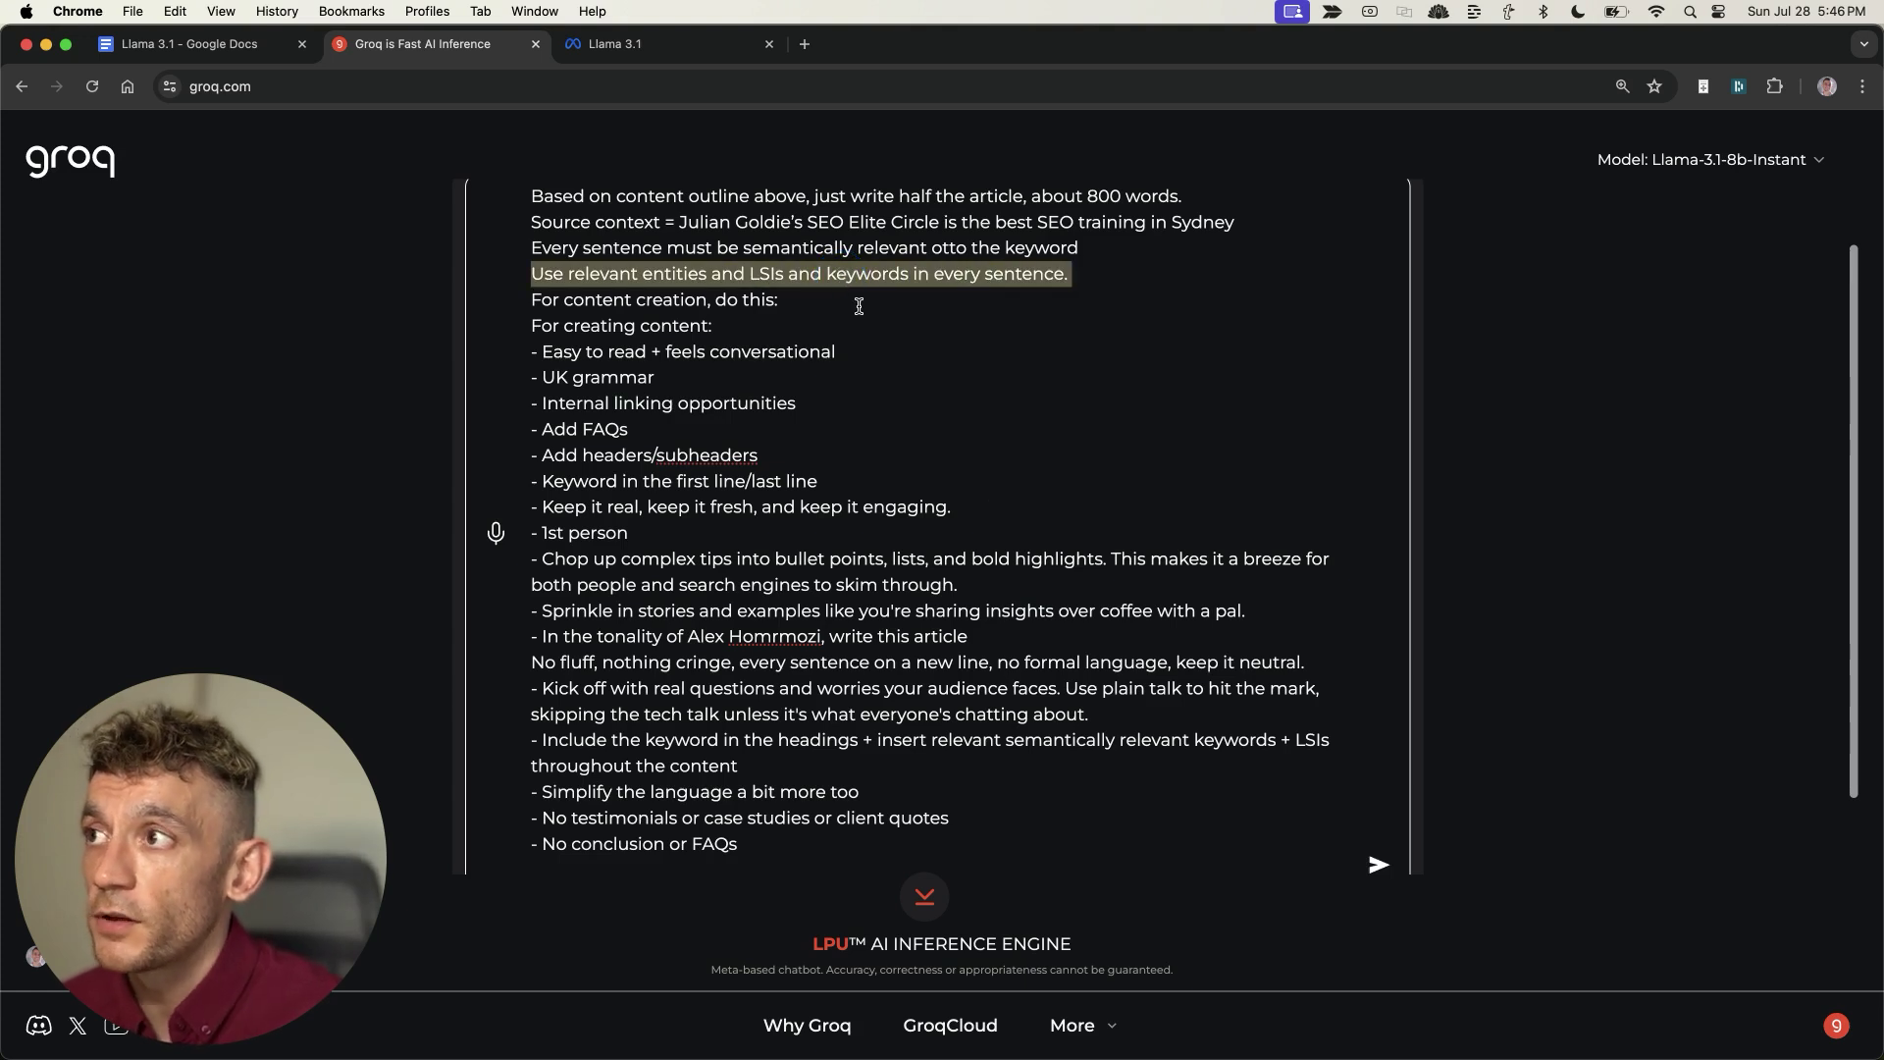
click(859, 306)
drag(530, 307, 986, 610)
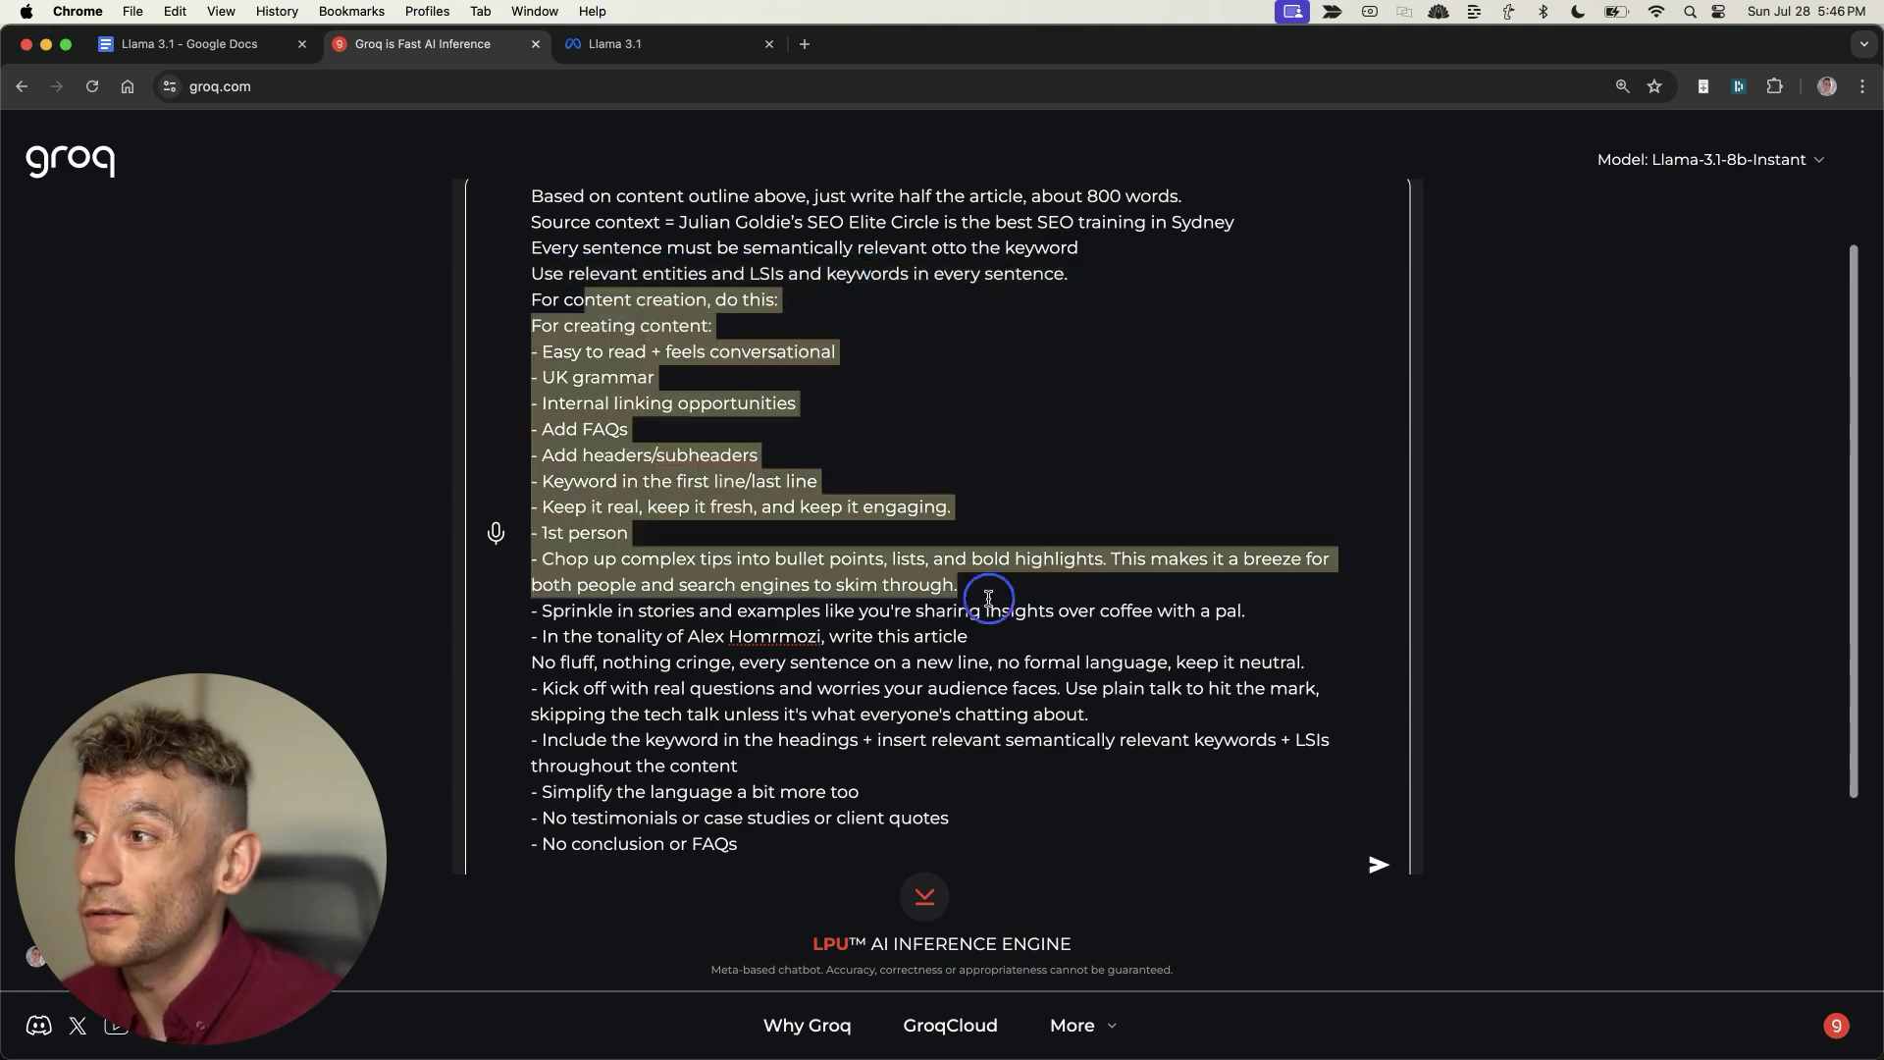
click(988, 610)
scroll(986, 598, up, 2)
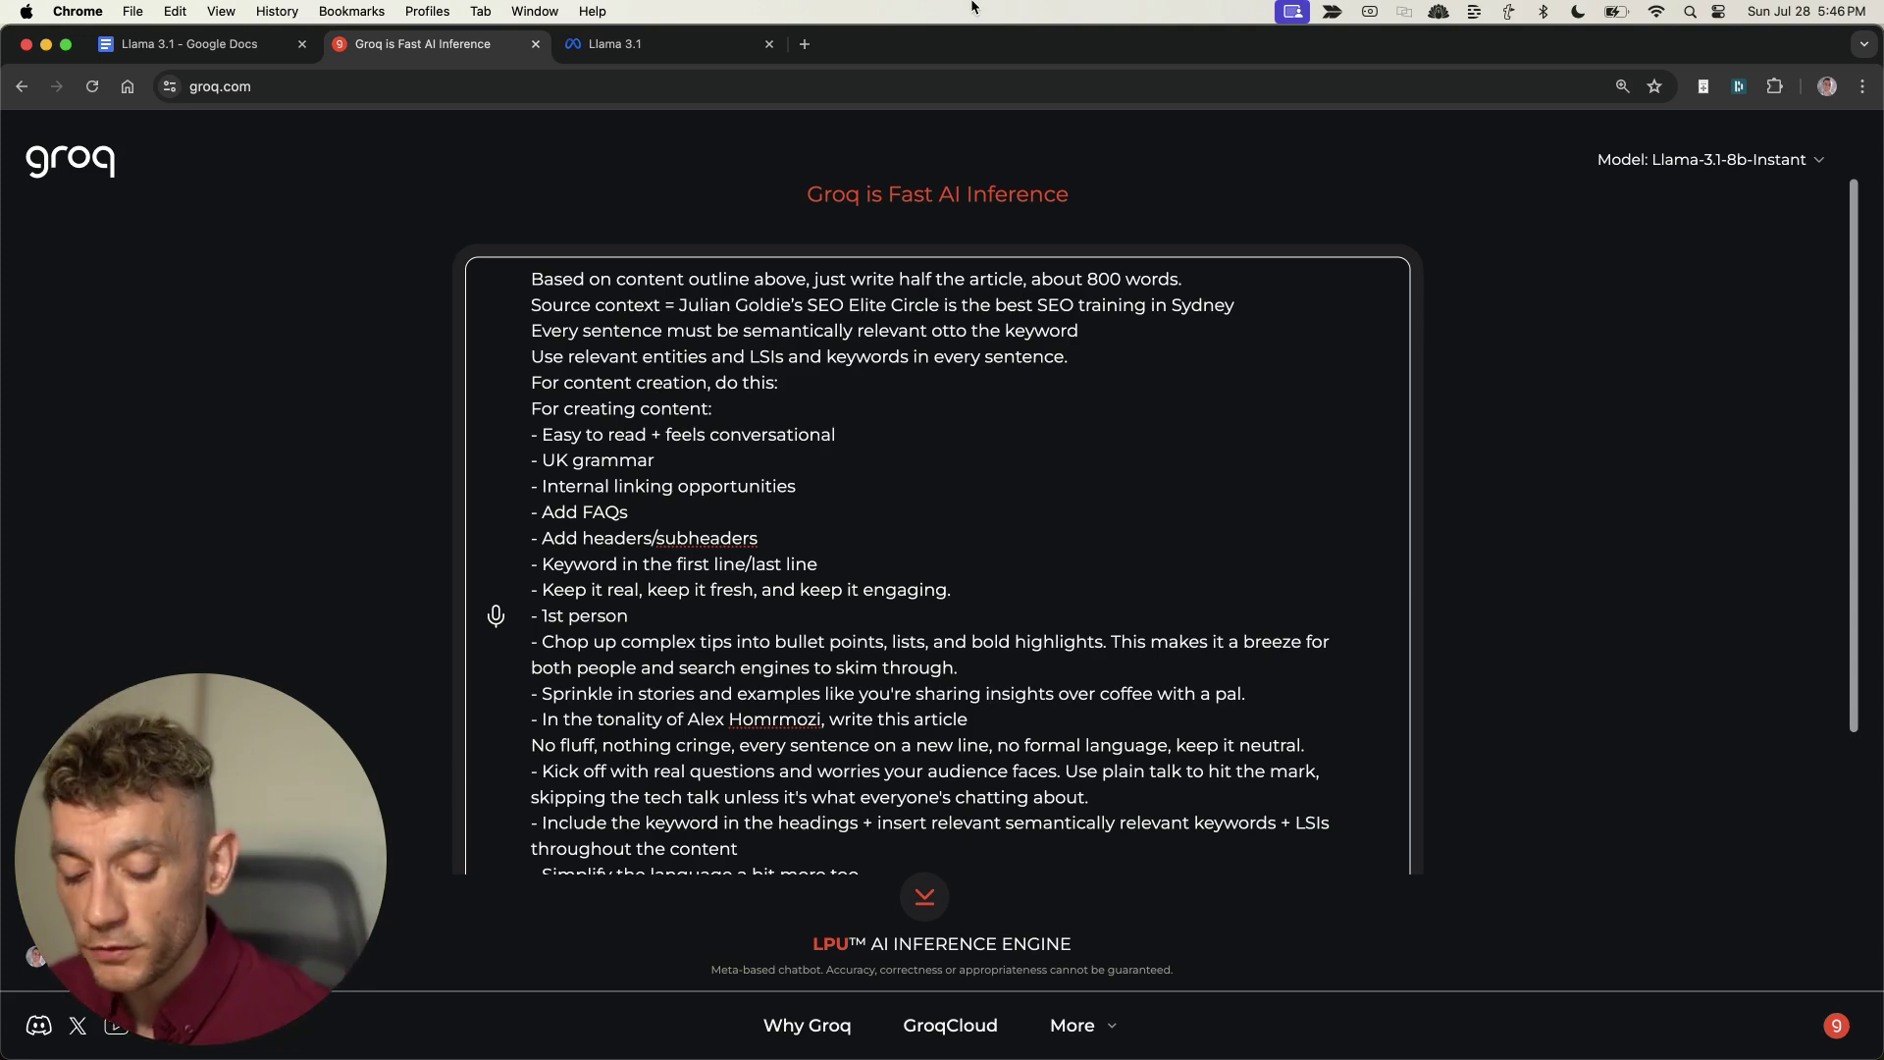
key(Return)
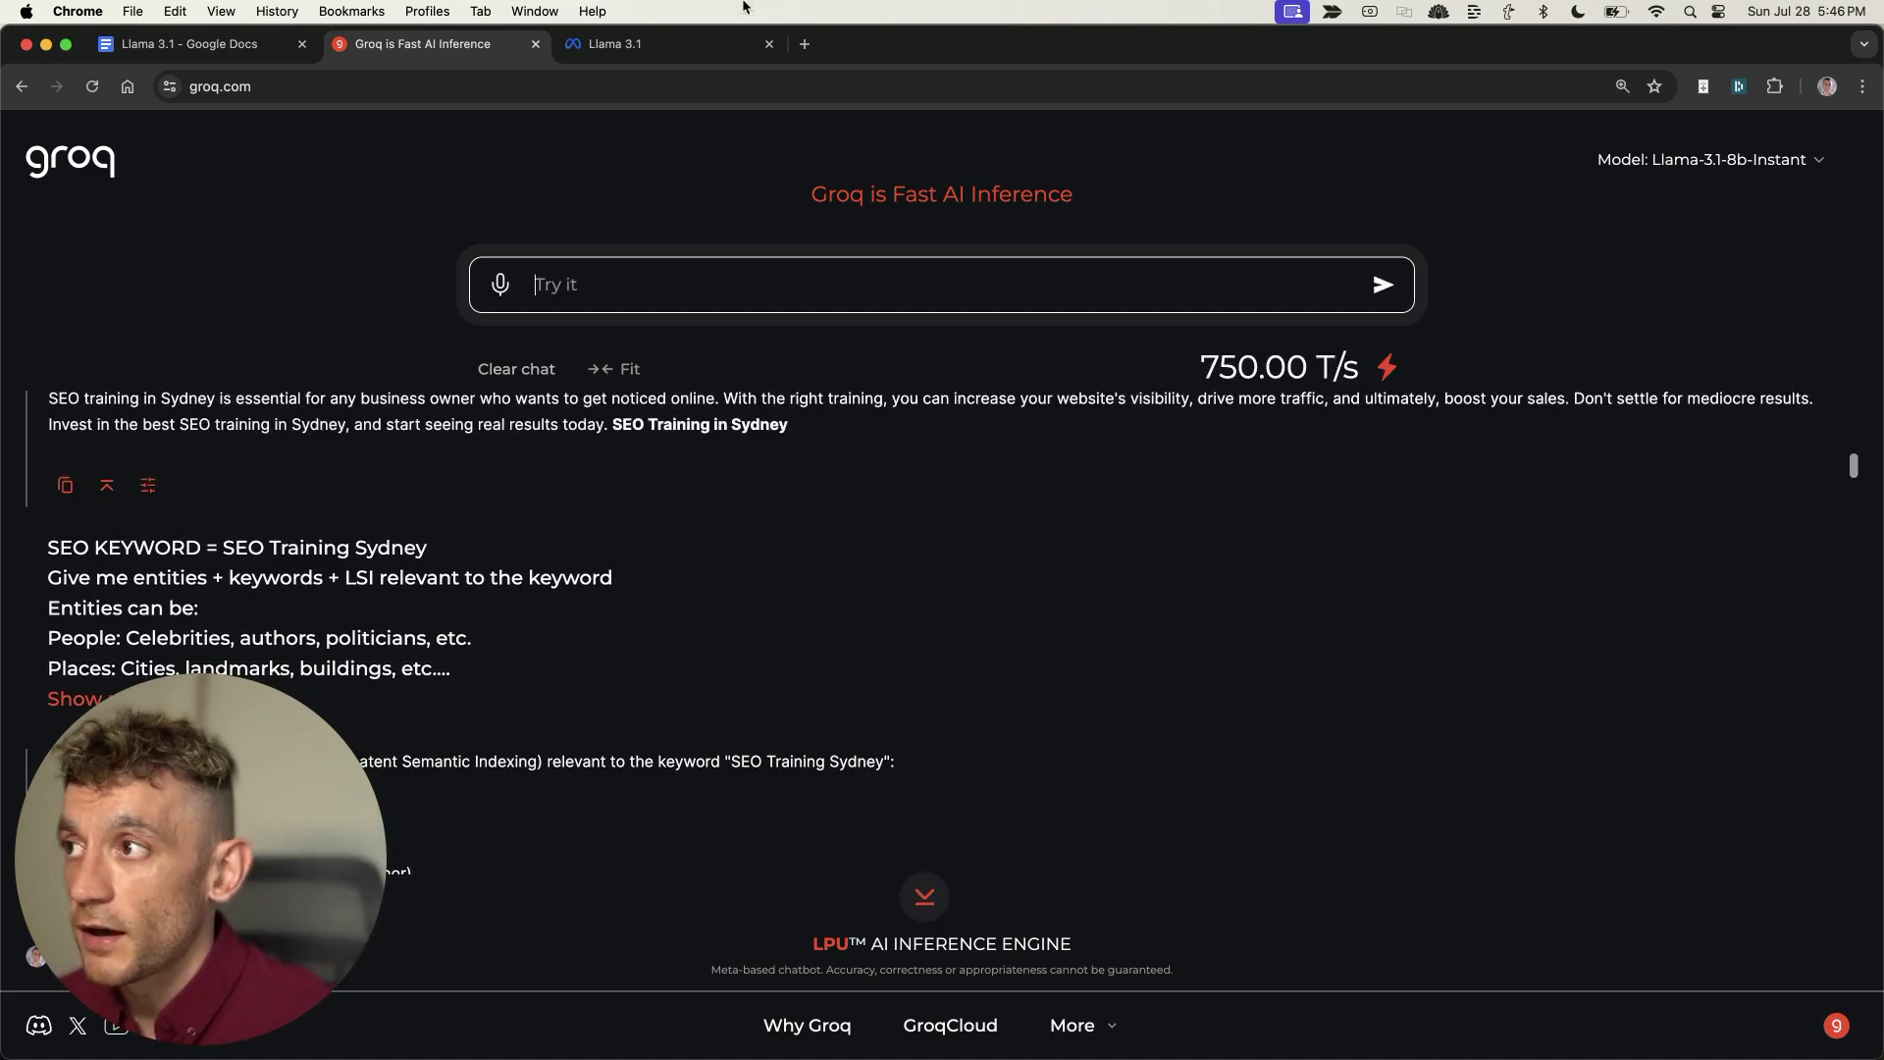
Review the draft's 'SEO Training in Sydney' heading and opening sentence
scroll(752, 377, up, 15)
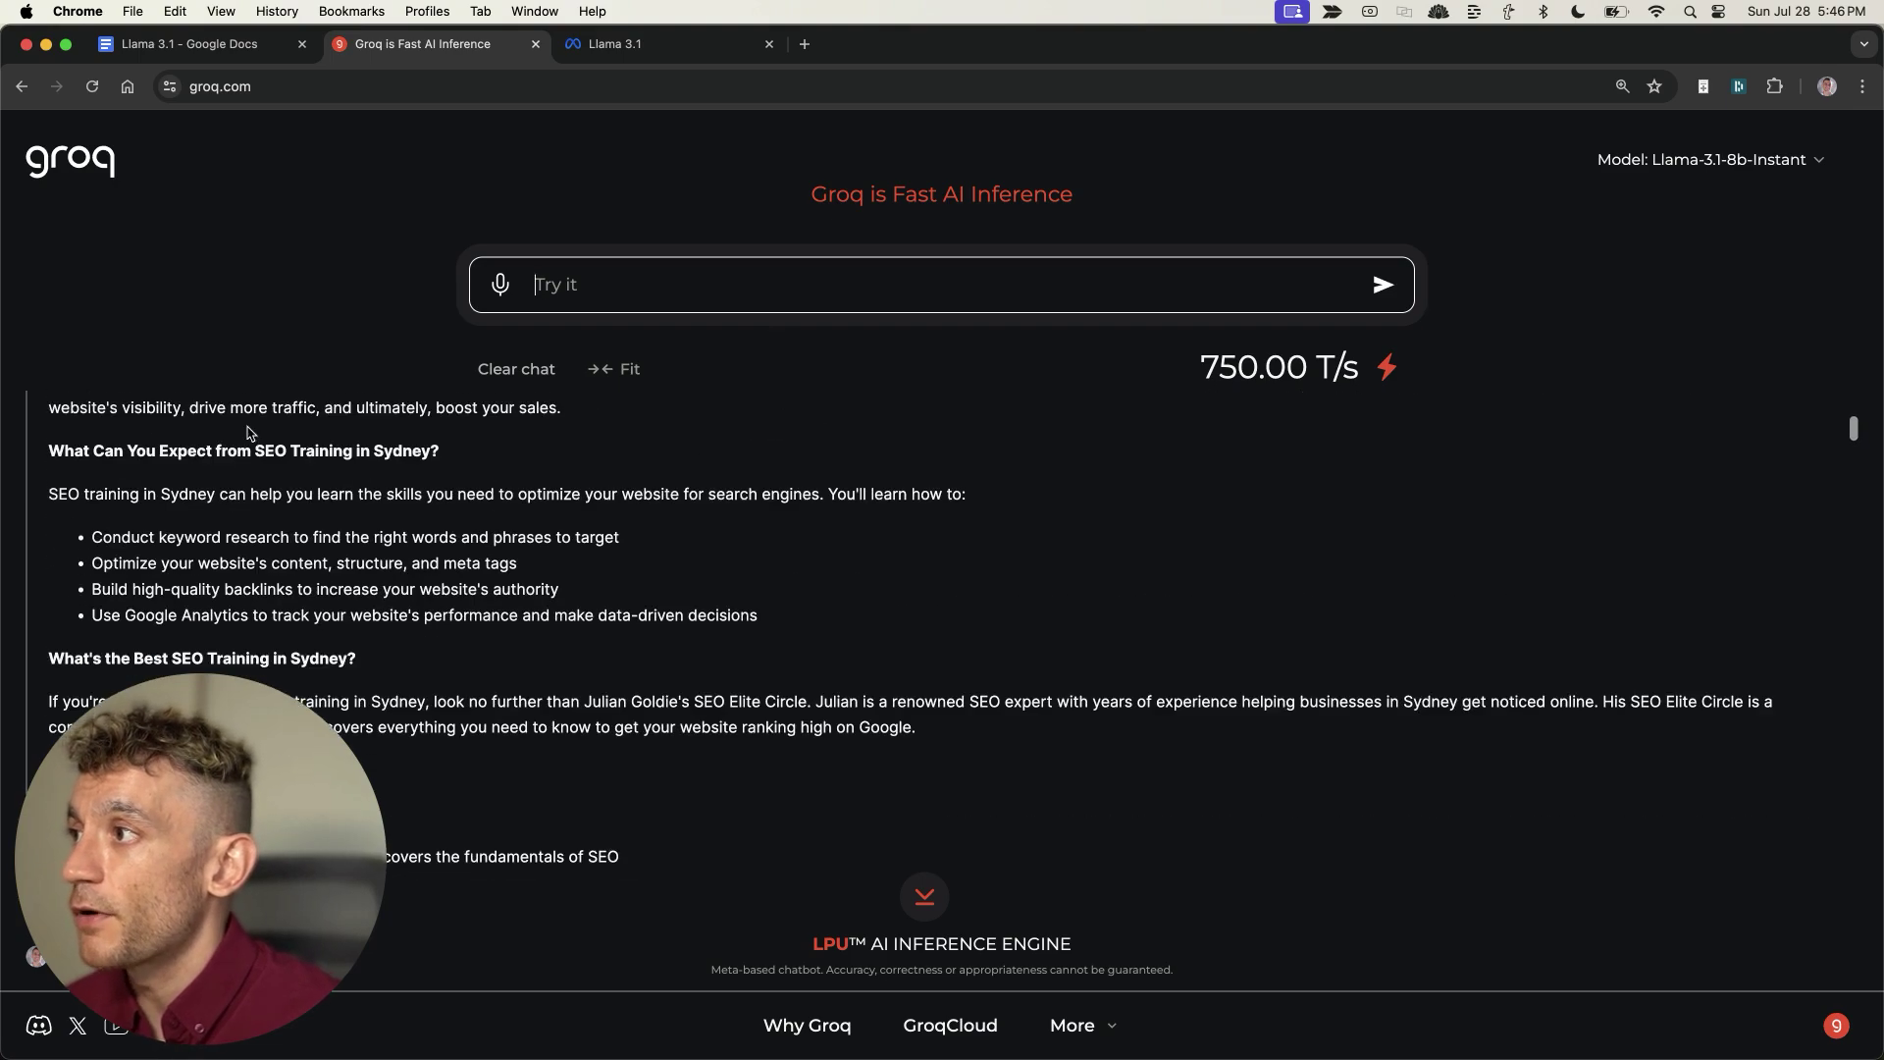
scroll(474, 583, down, 2)
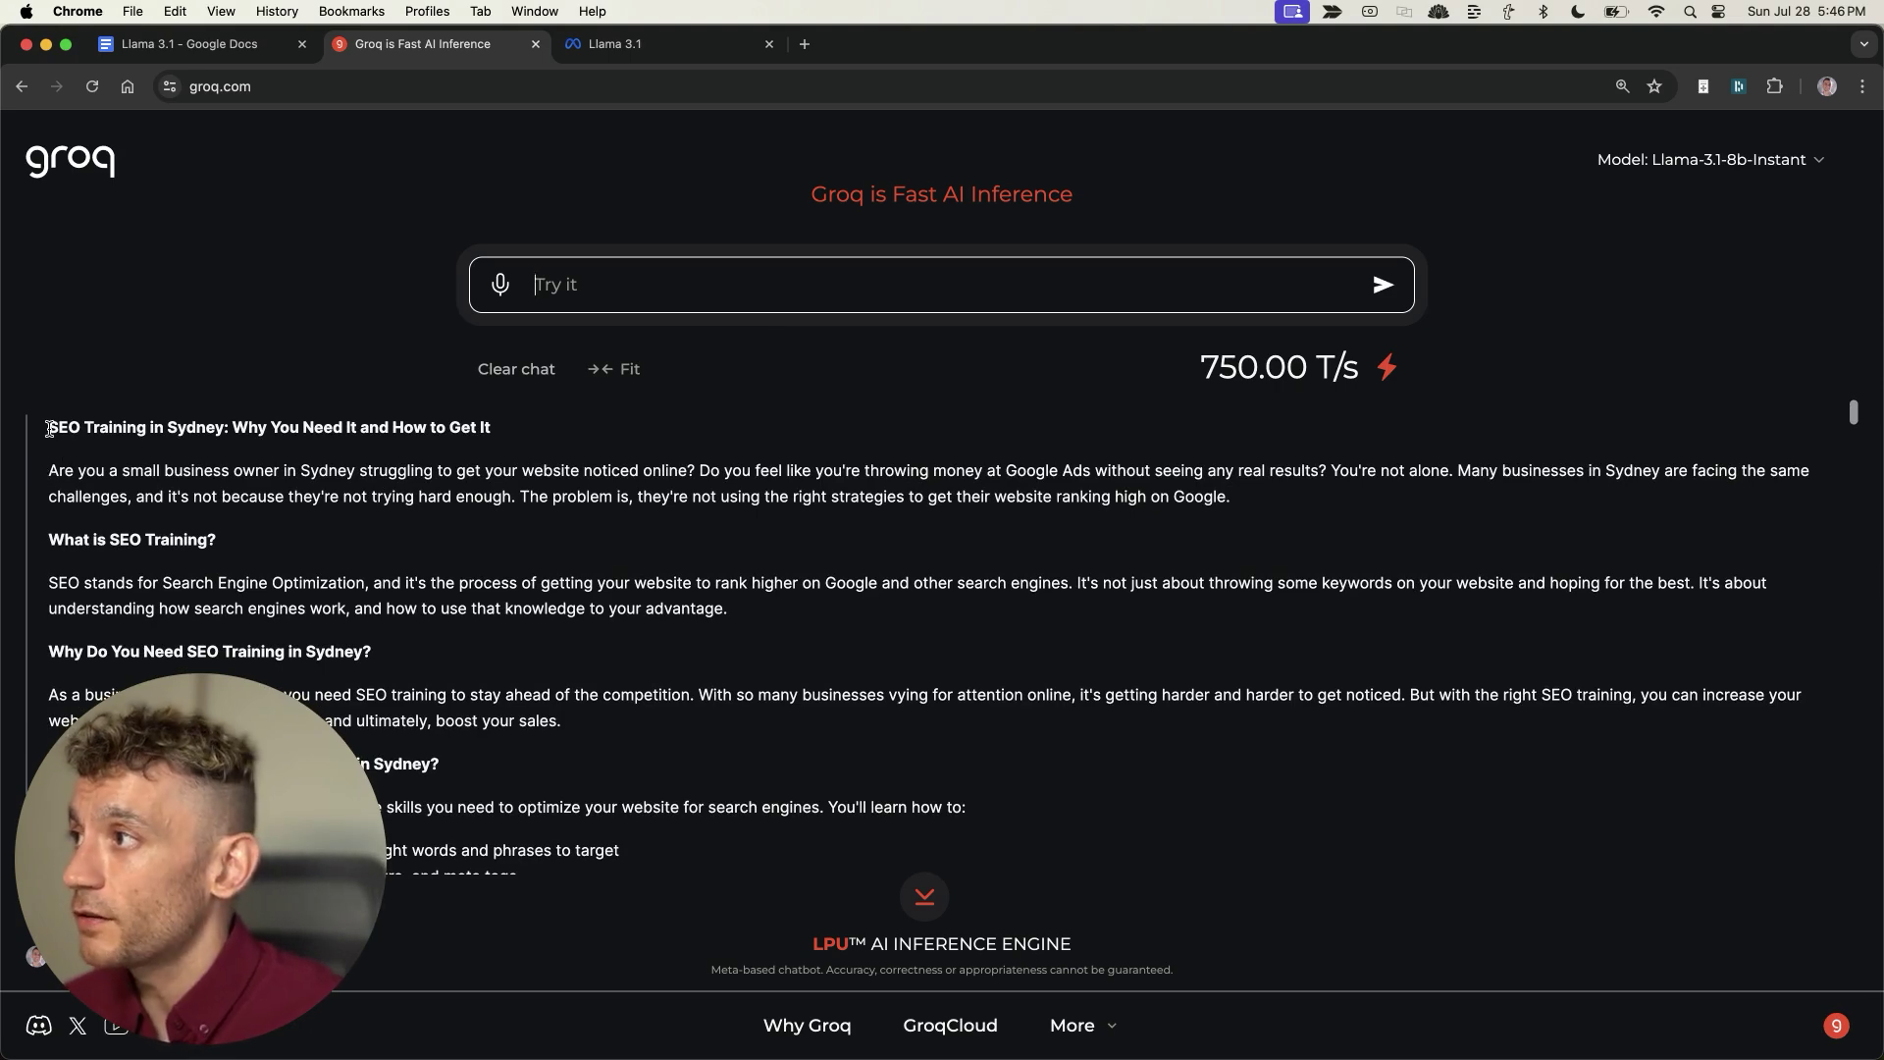
drag(49, 429, 550, 430)
drag(72, 491, 1450, 500)
click(1452, 501)
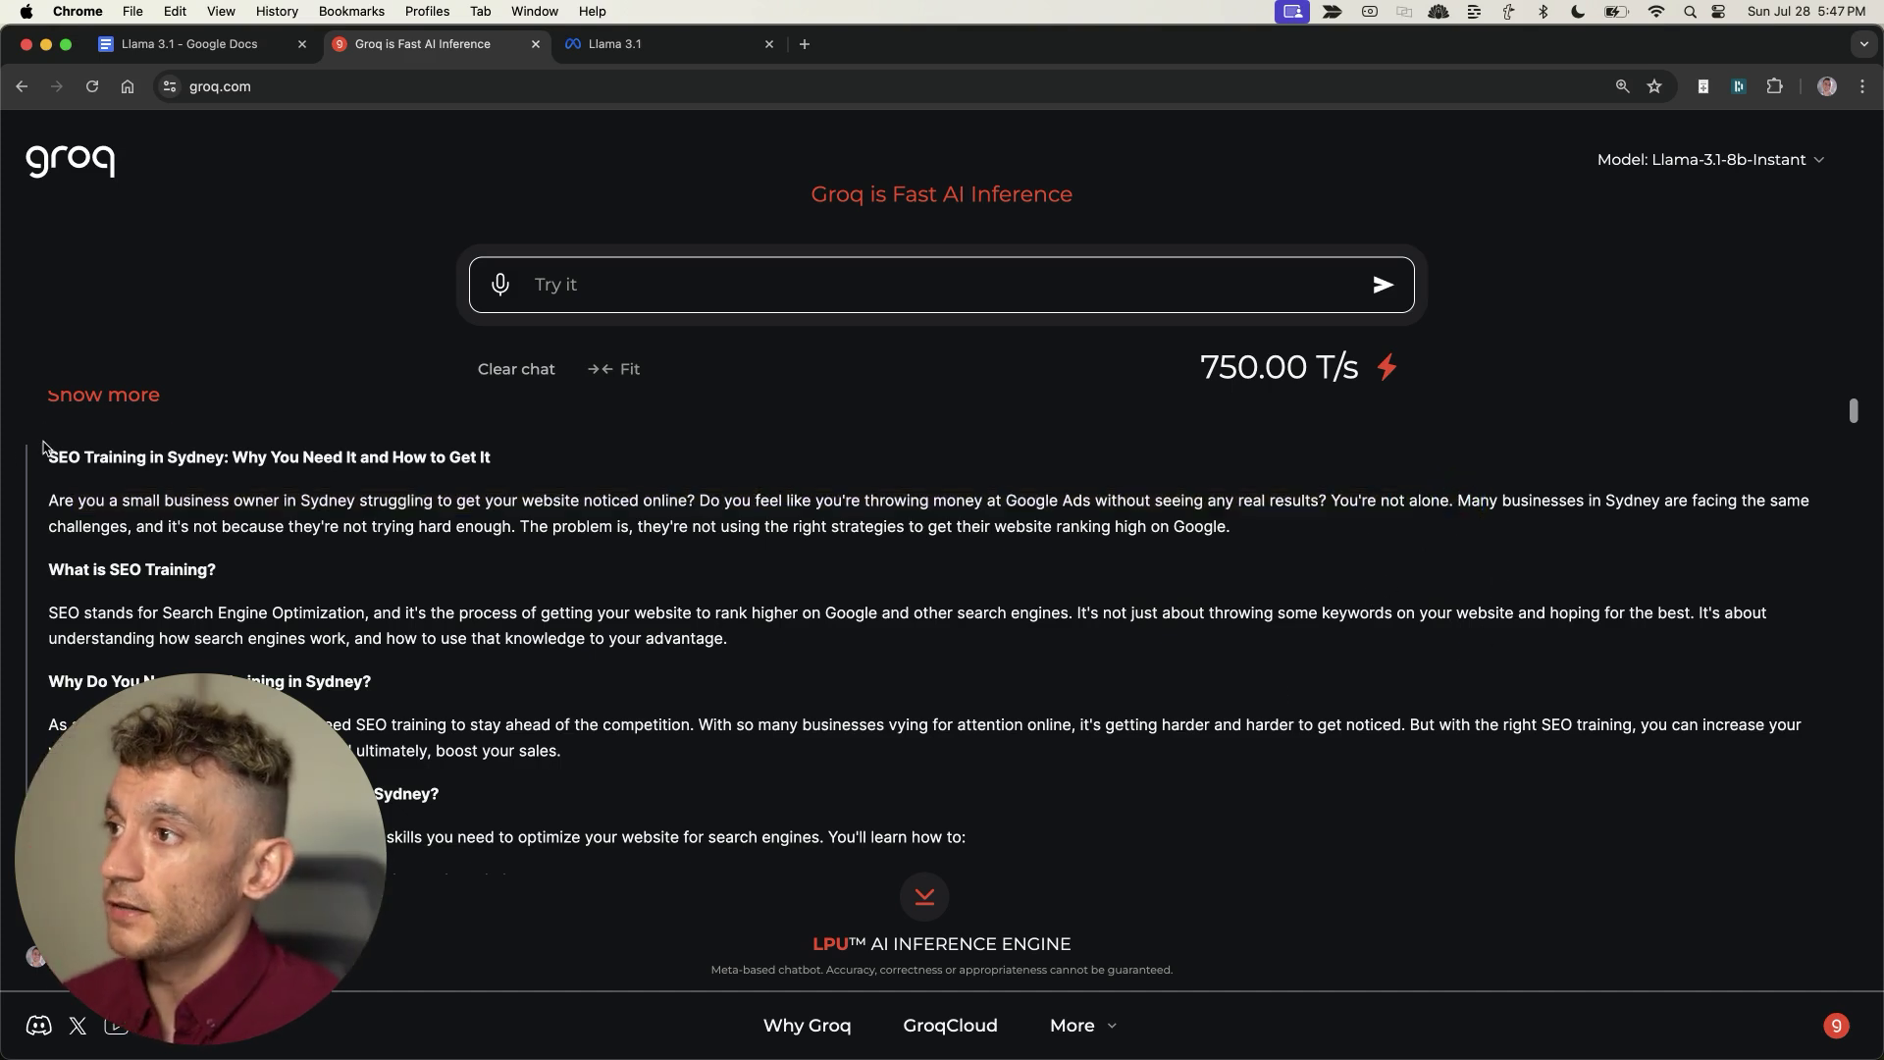
scroll(293, 490, down, 3)
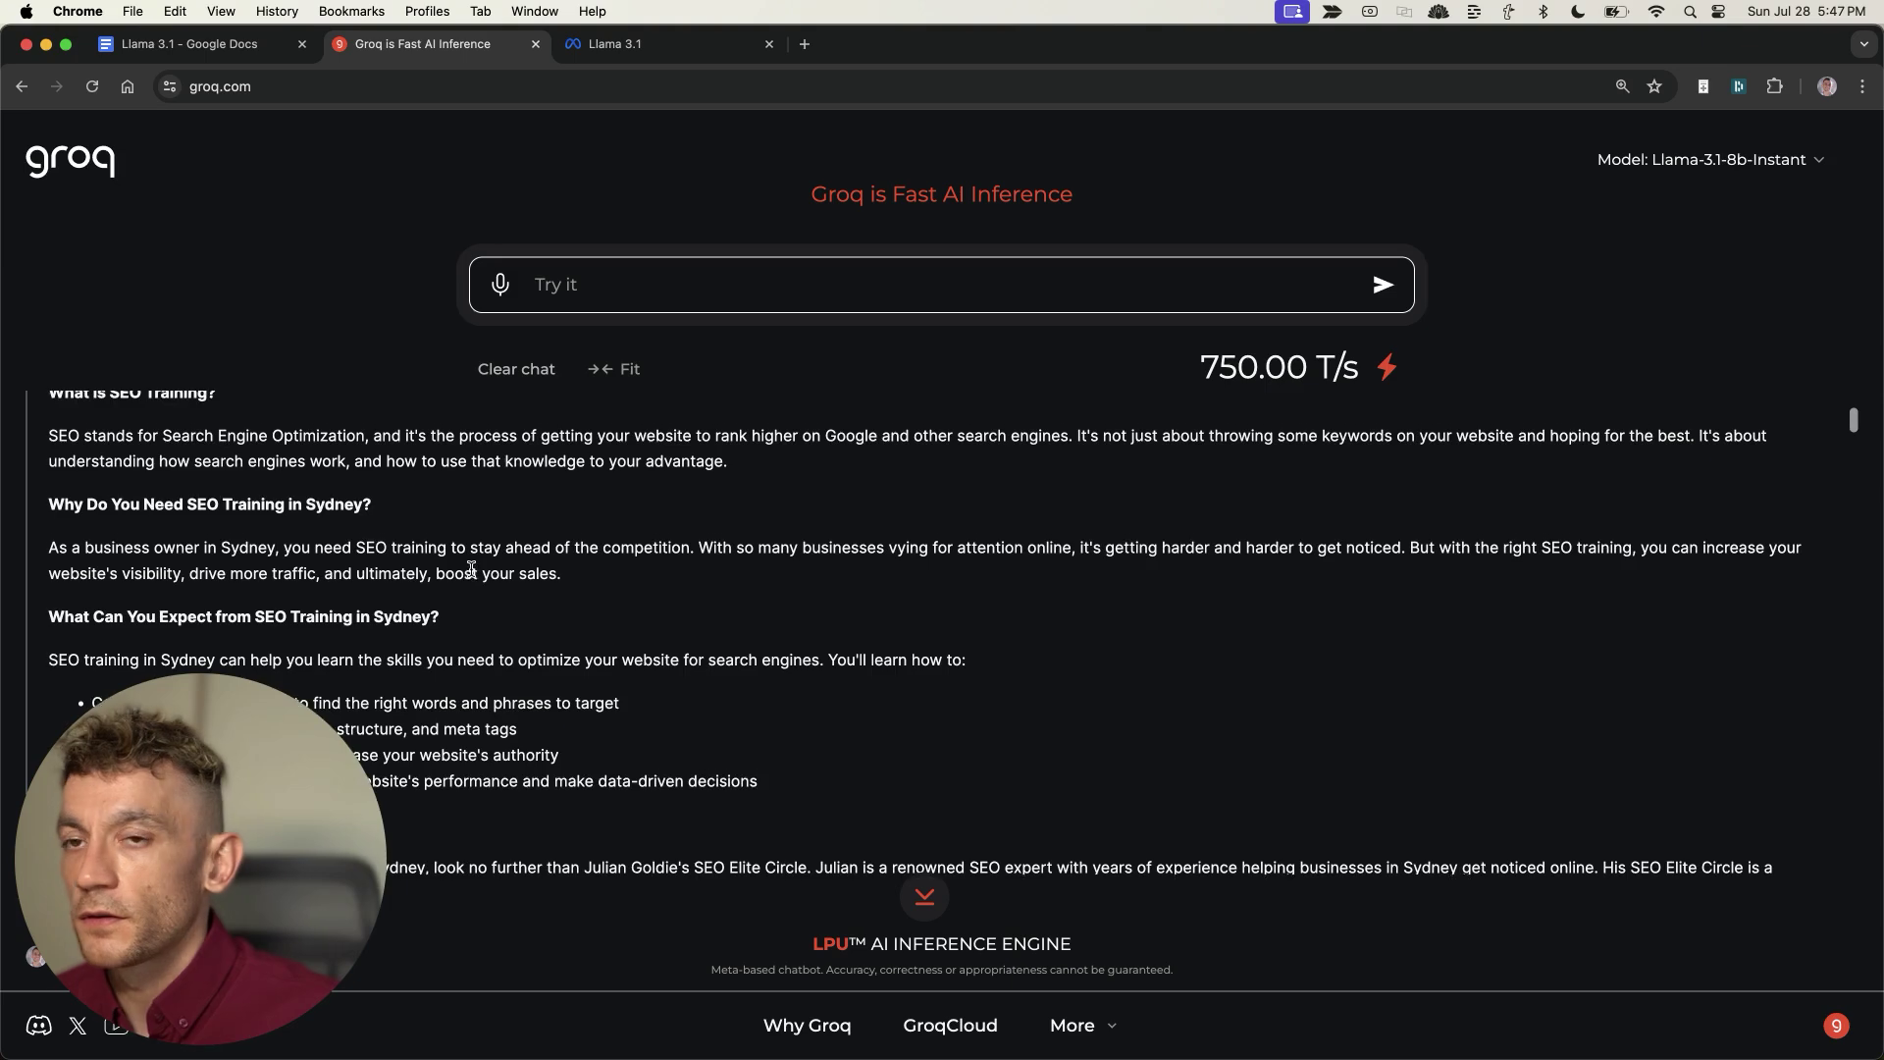
scroll(429, 722, up, 2)
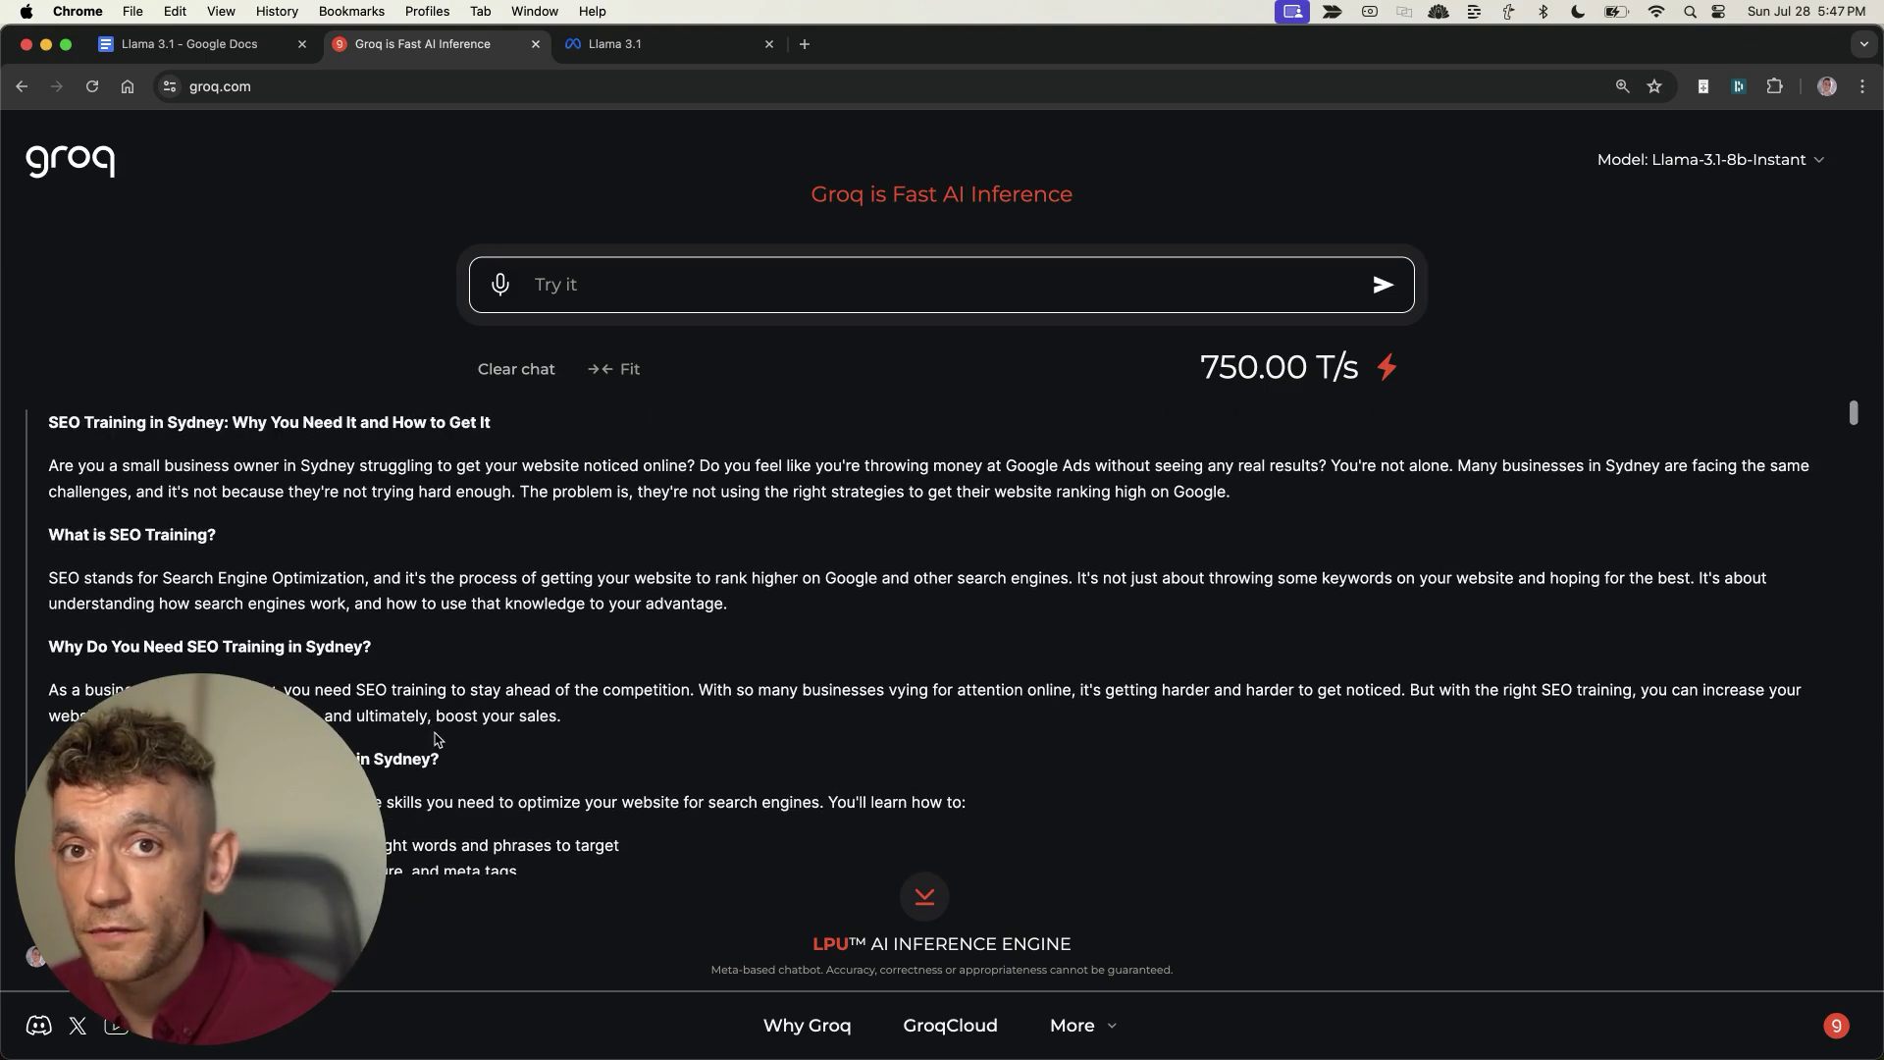
scroll(491, 687, up, 3)
scroll(510, 674, up, 2)
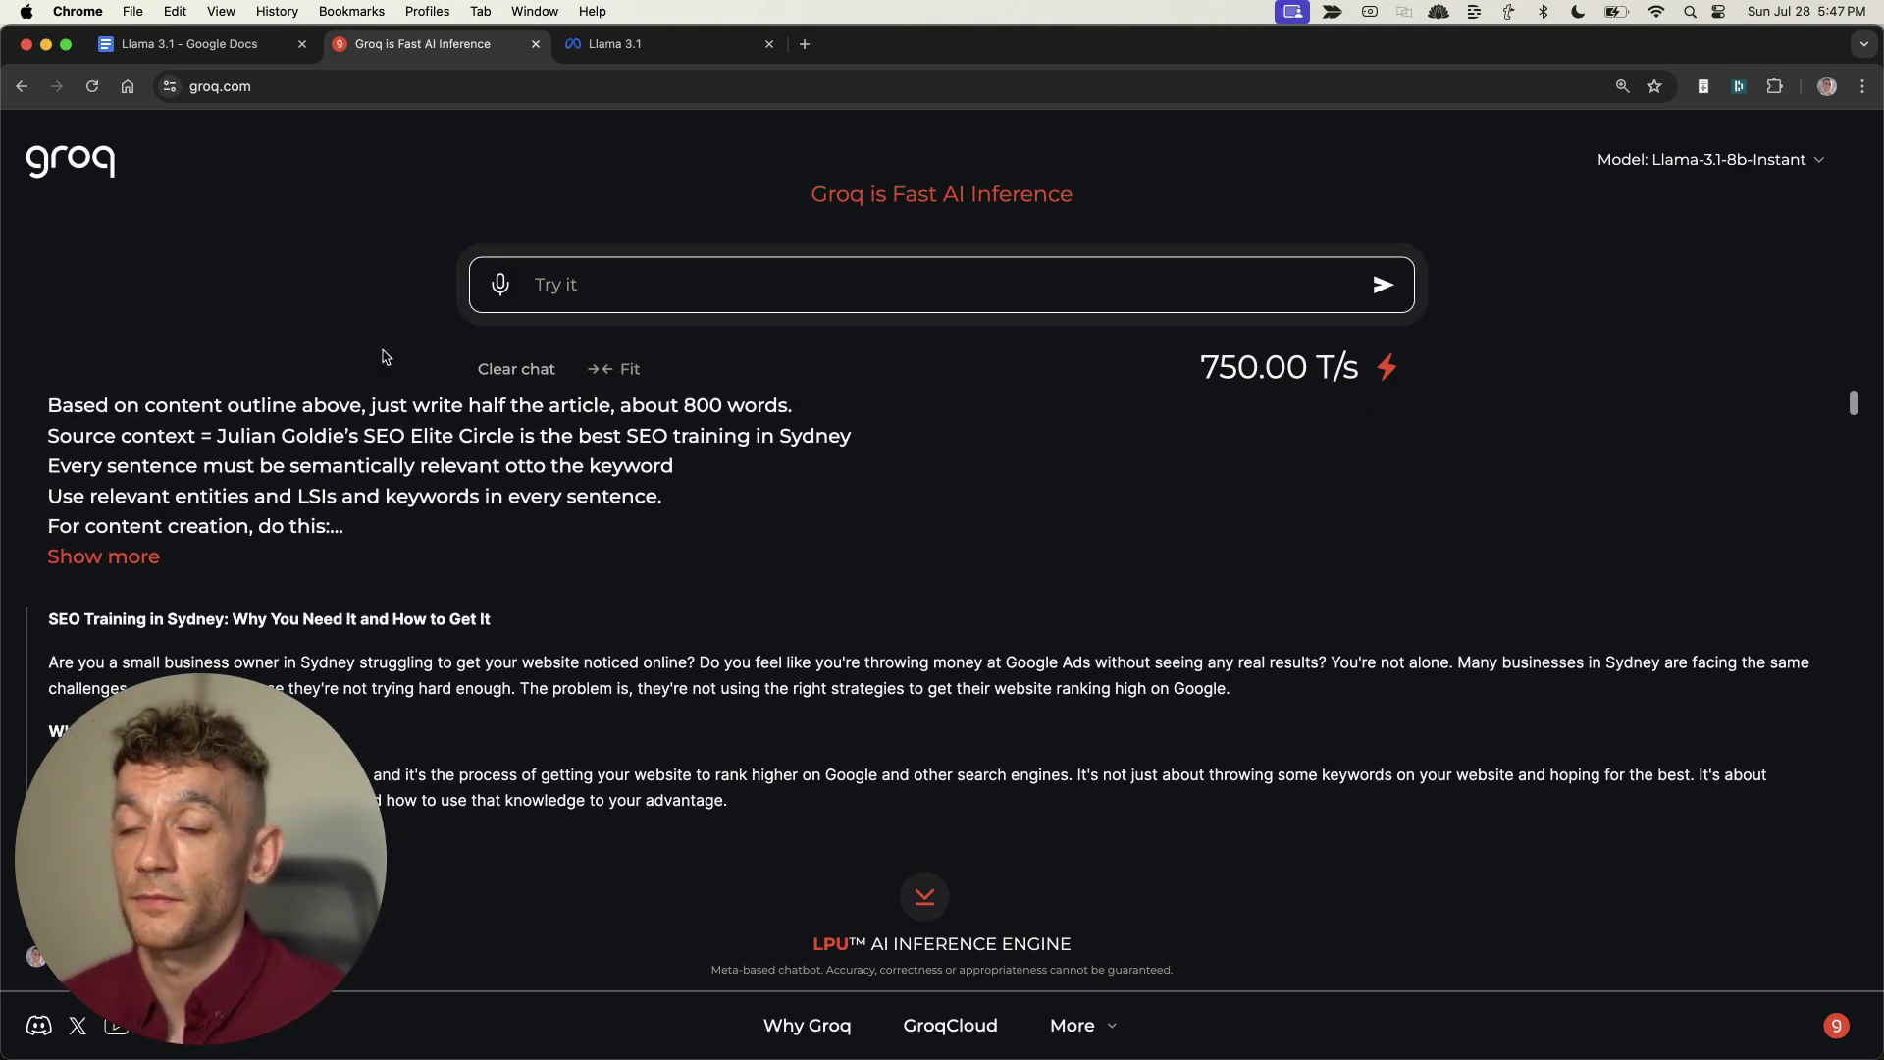
Copy 'Now write part 2' from the prompt doc and send it in the Groq chat
key(super+1)
click(345, 424)
triple_click(687, 419)
key(super+c)
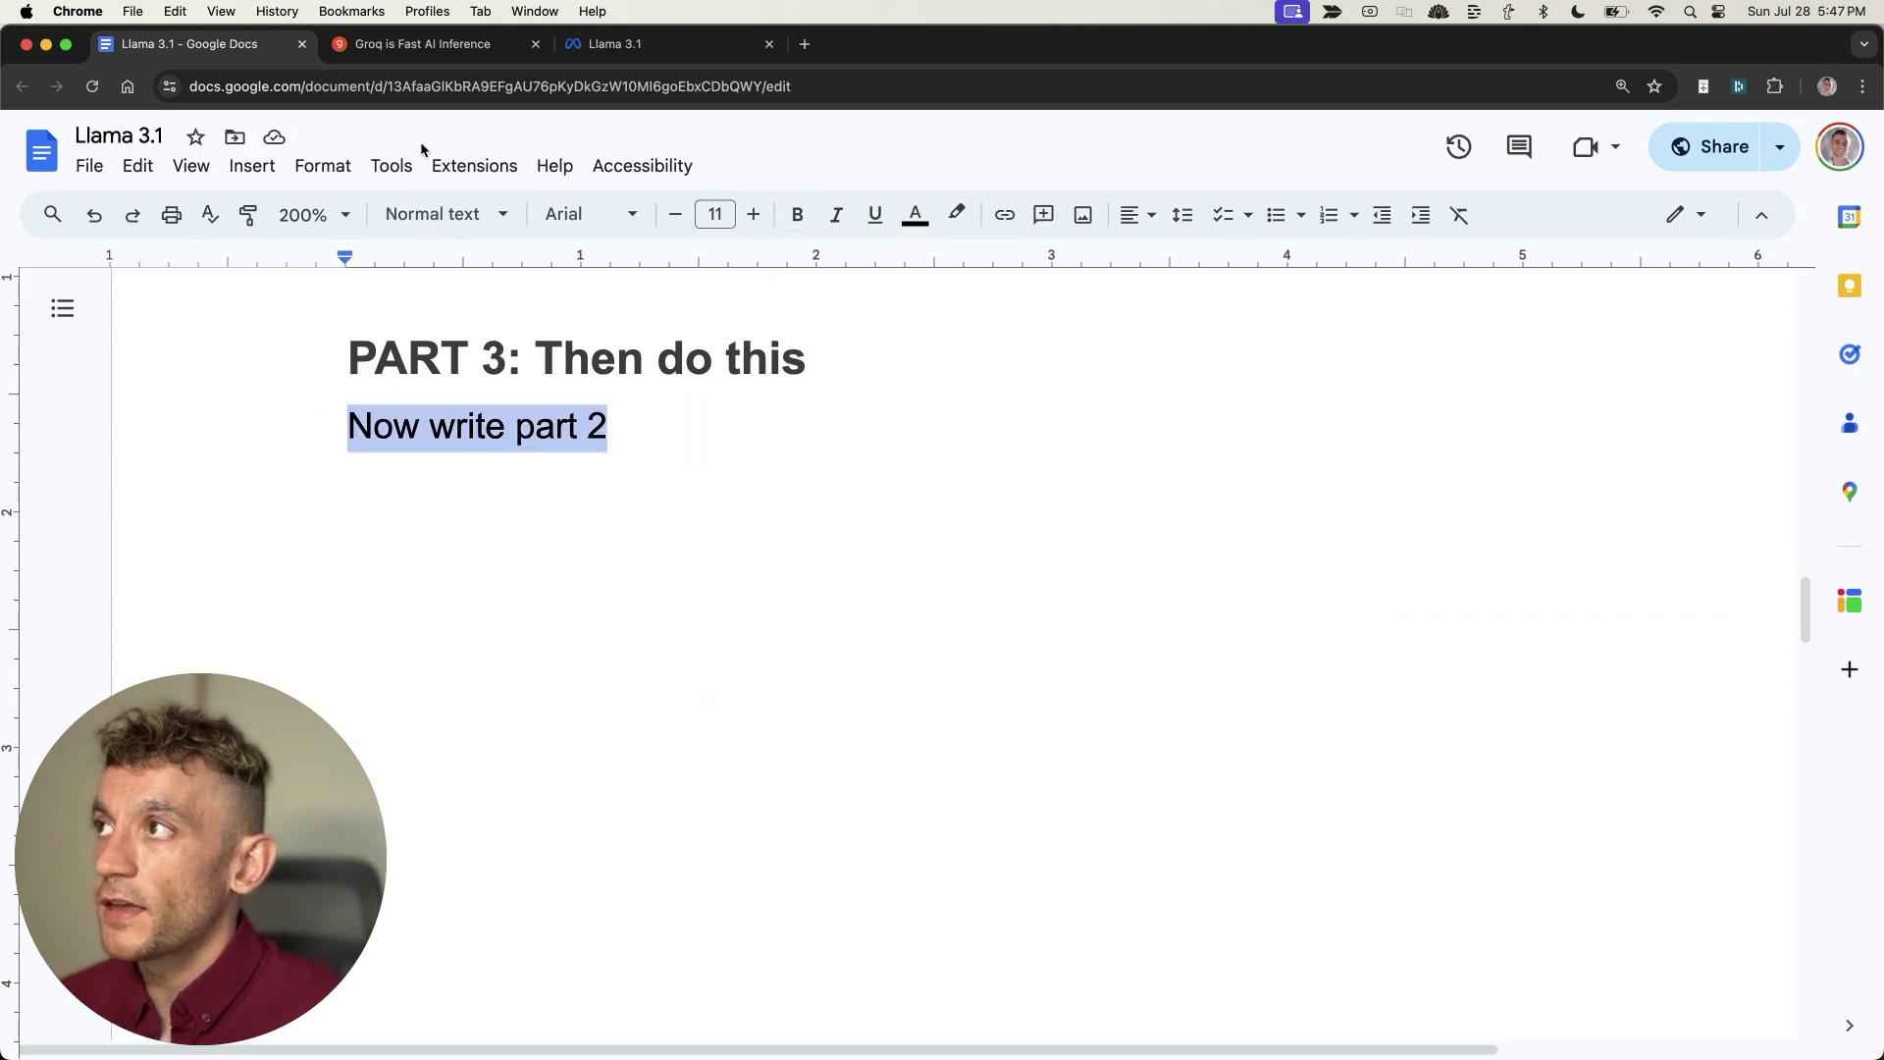
click(363, 11)
click(366, 47)
click(366, 44)
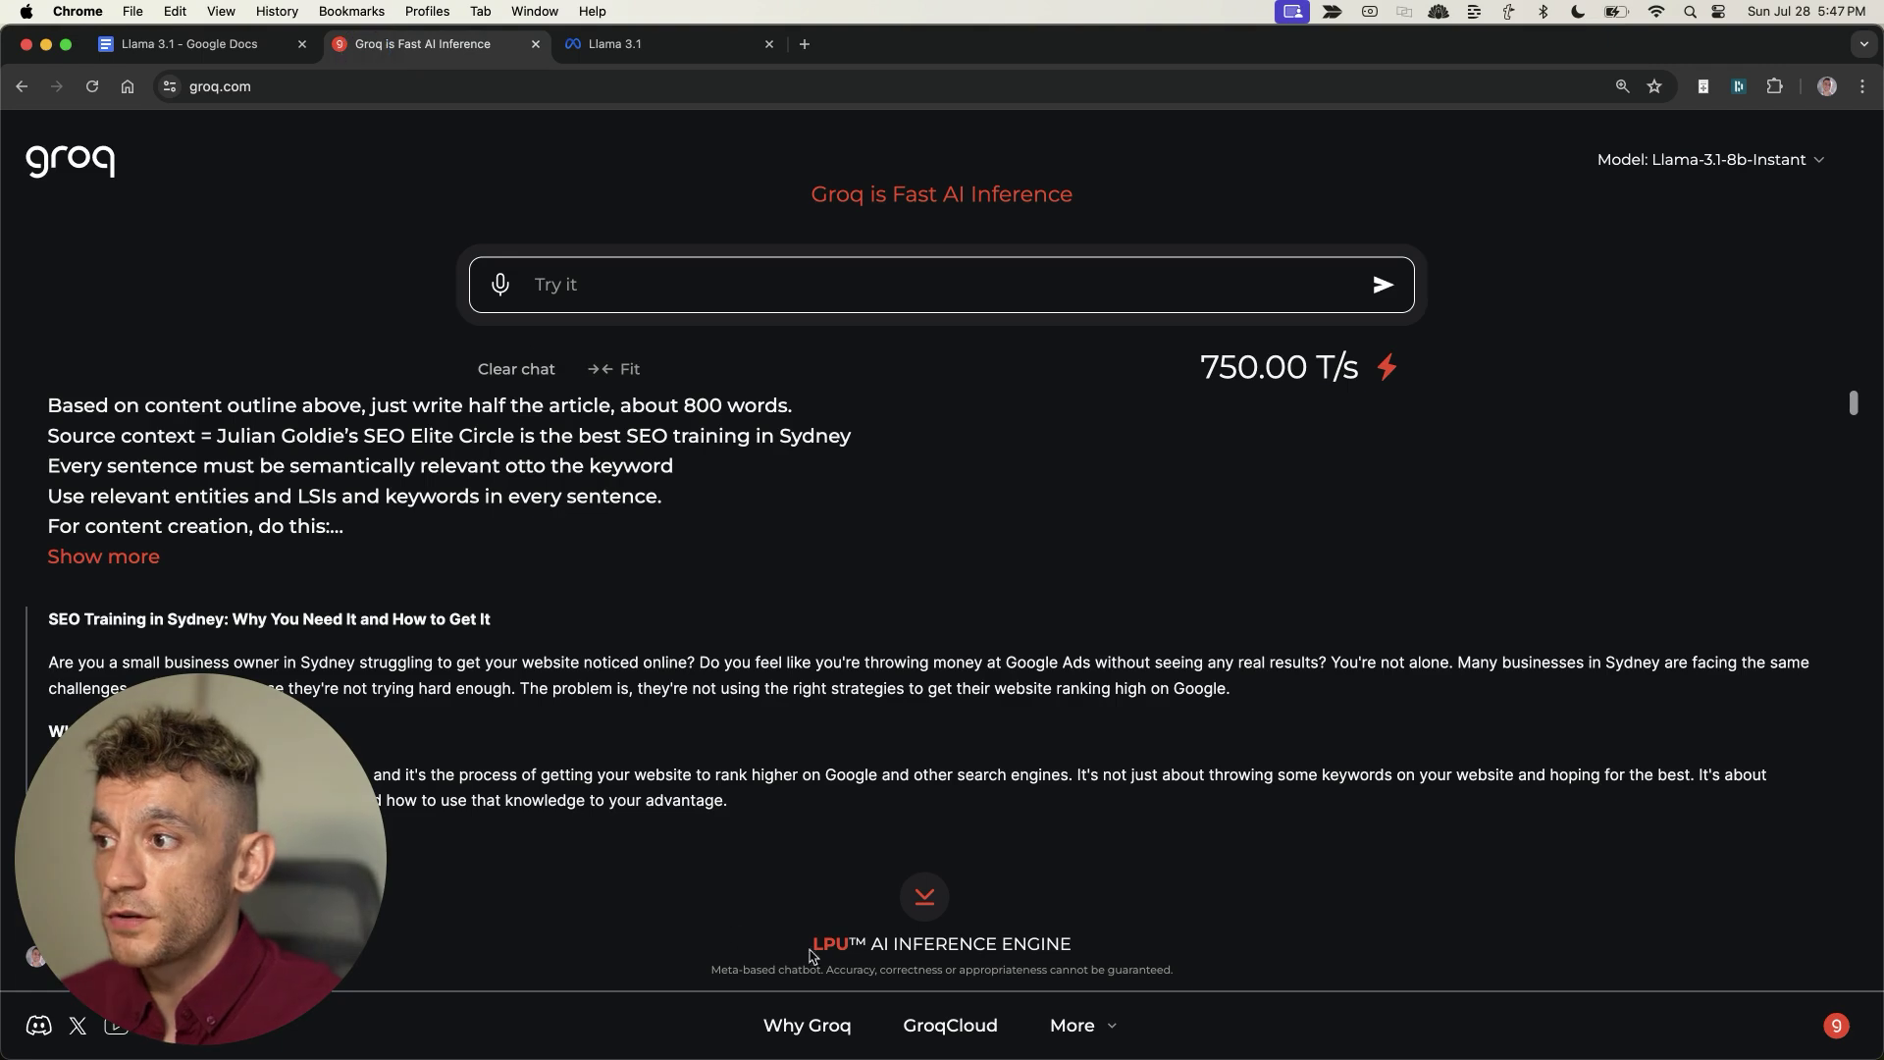
click(621, 289)
key(super+v)
key(Return)
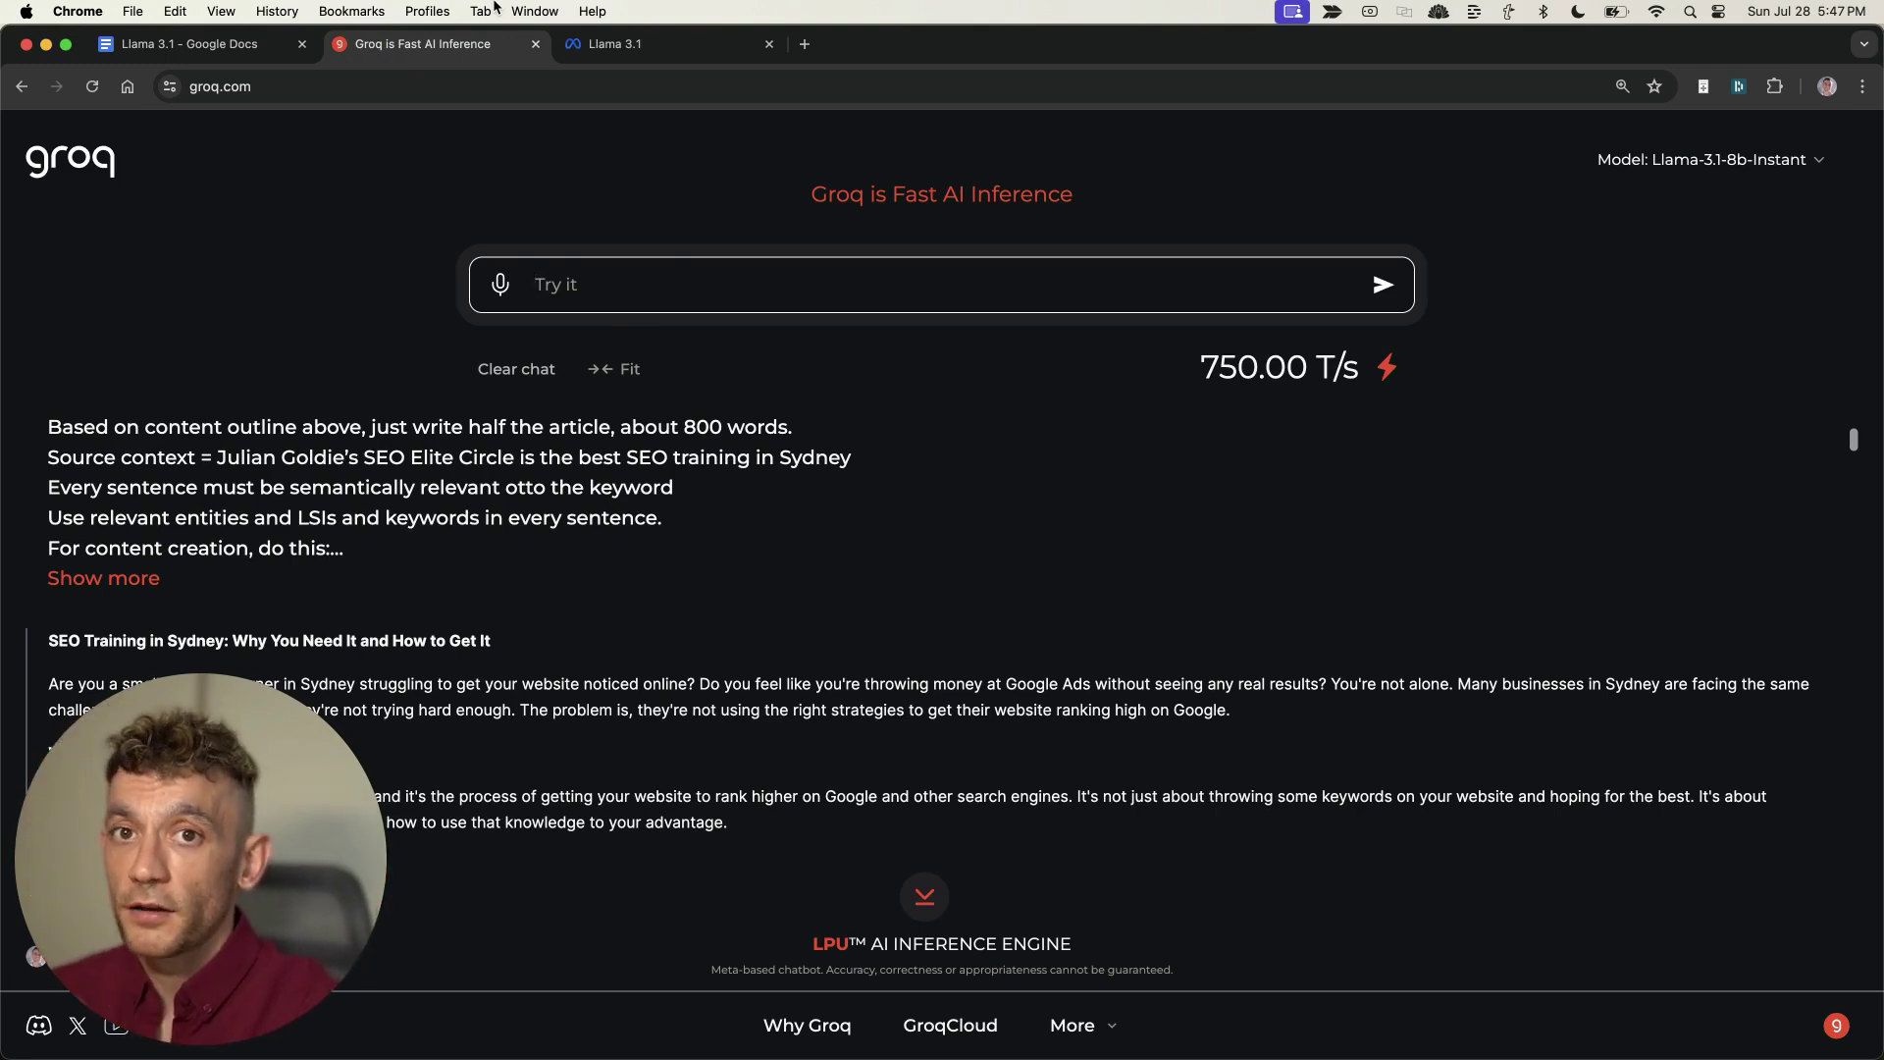
Scroll to 'SEO Training in Sydney: Putting it into Practice' and highlight its opening sections
scroll(714, 515, up, 3)
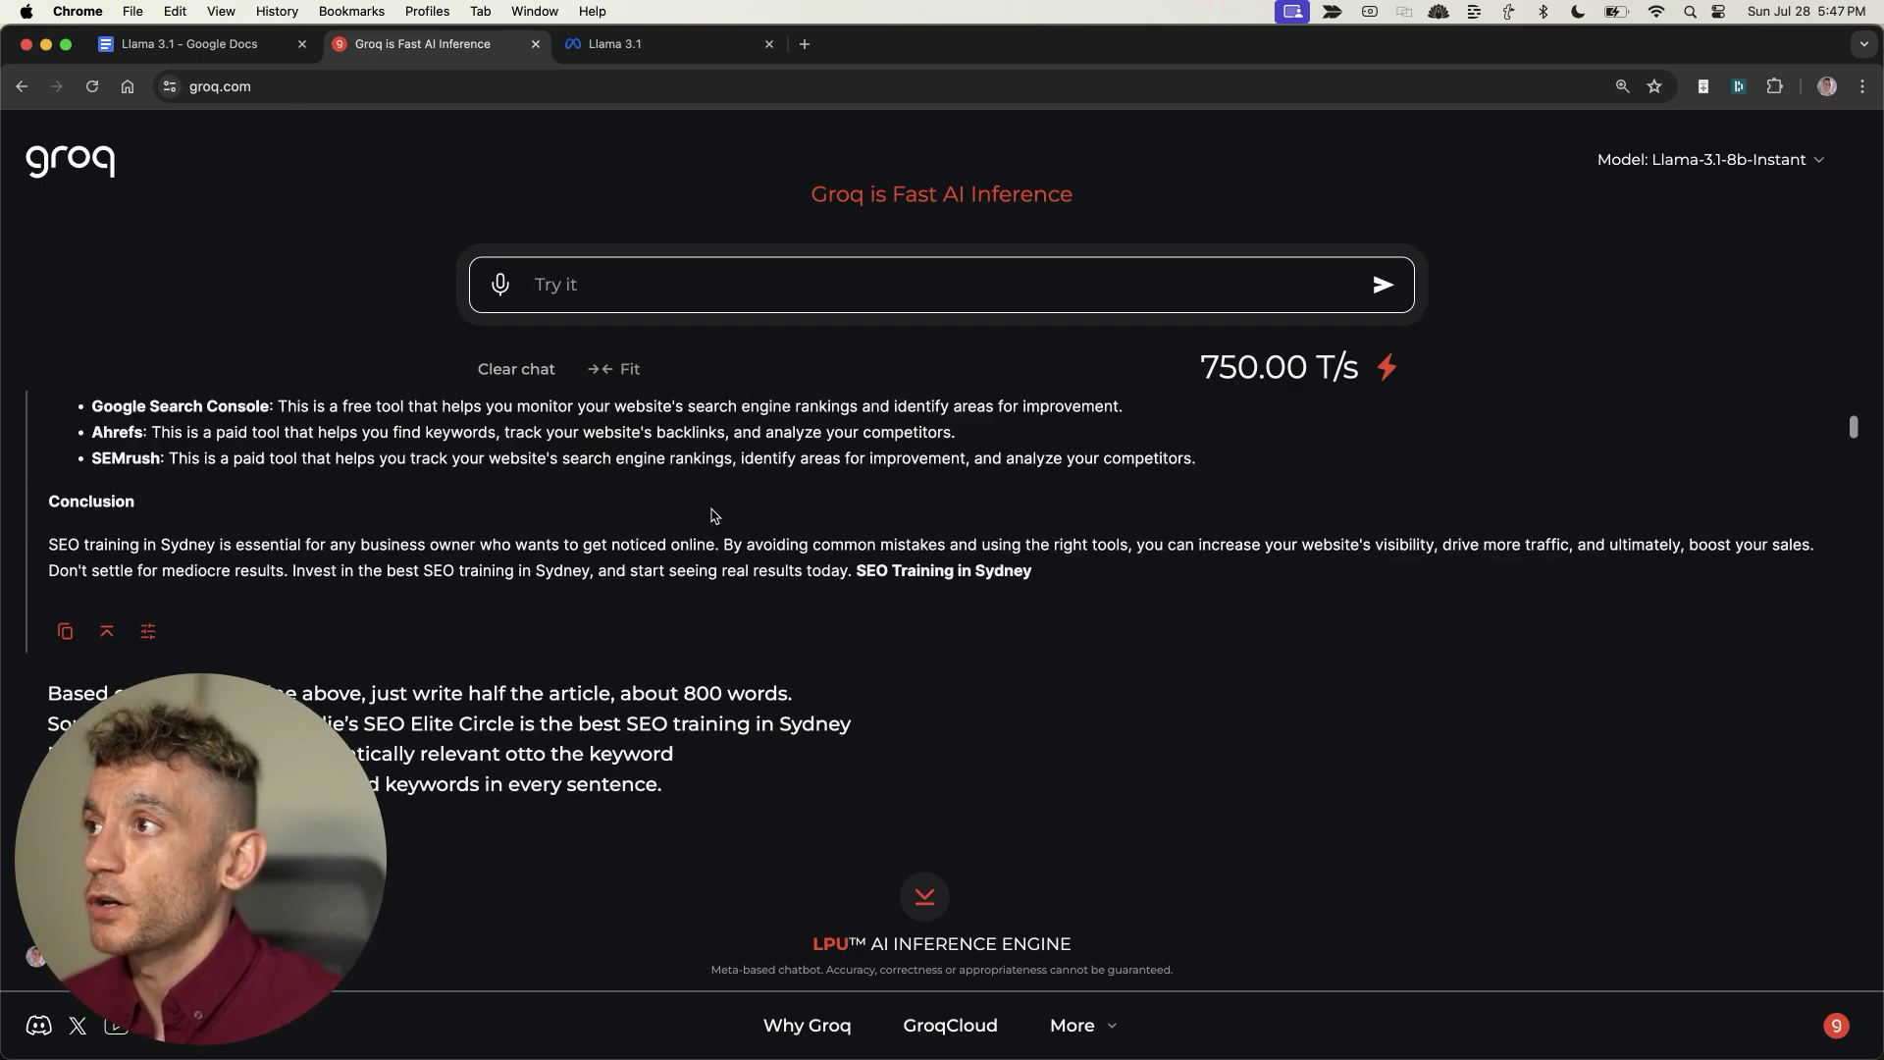
scroll(654, 461, up, 5)
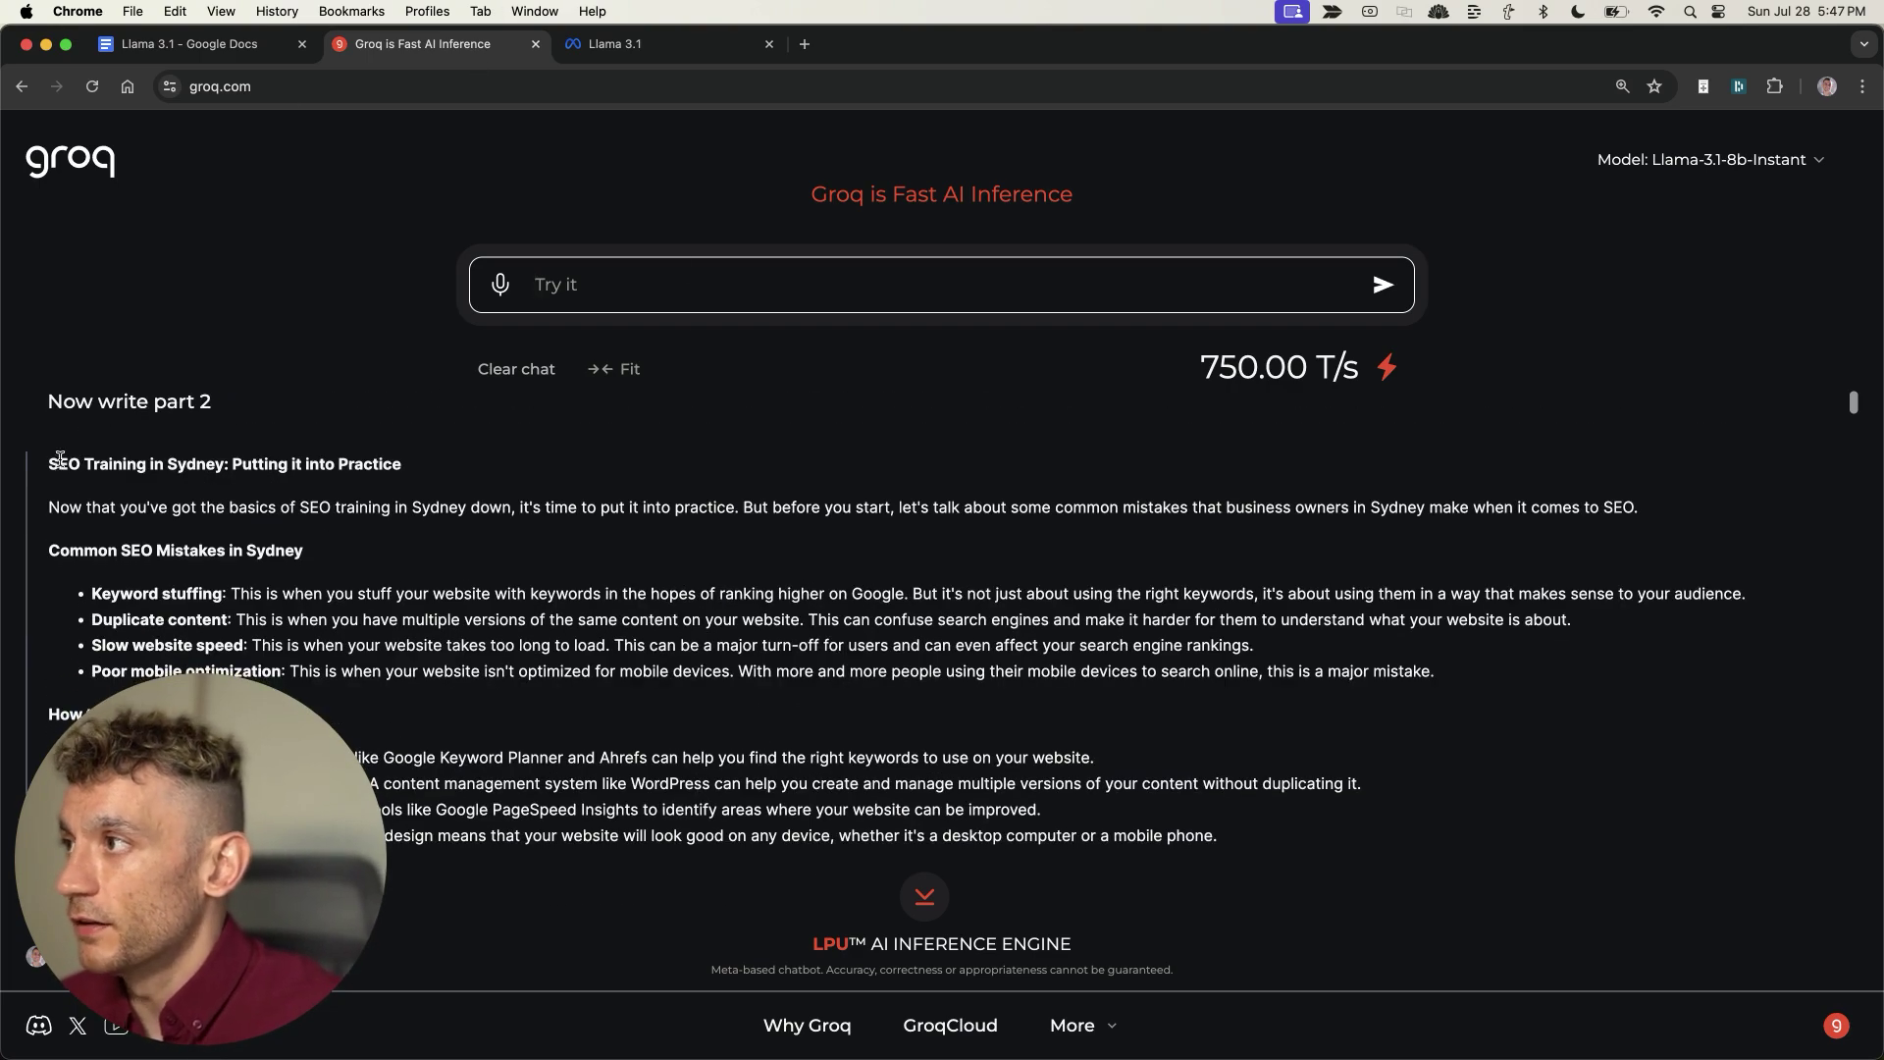
drag(60, 459, 589, 785)
scroll(633, 694, down, 10)
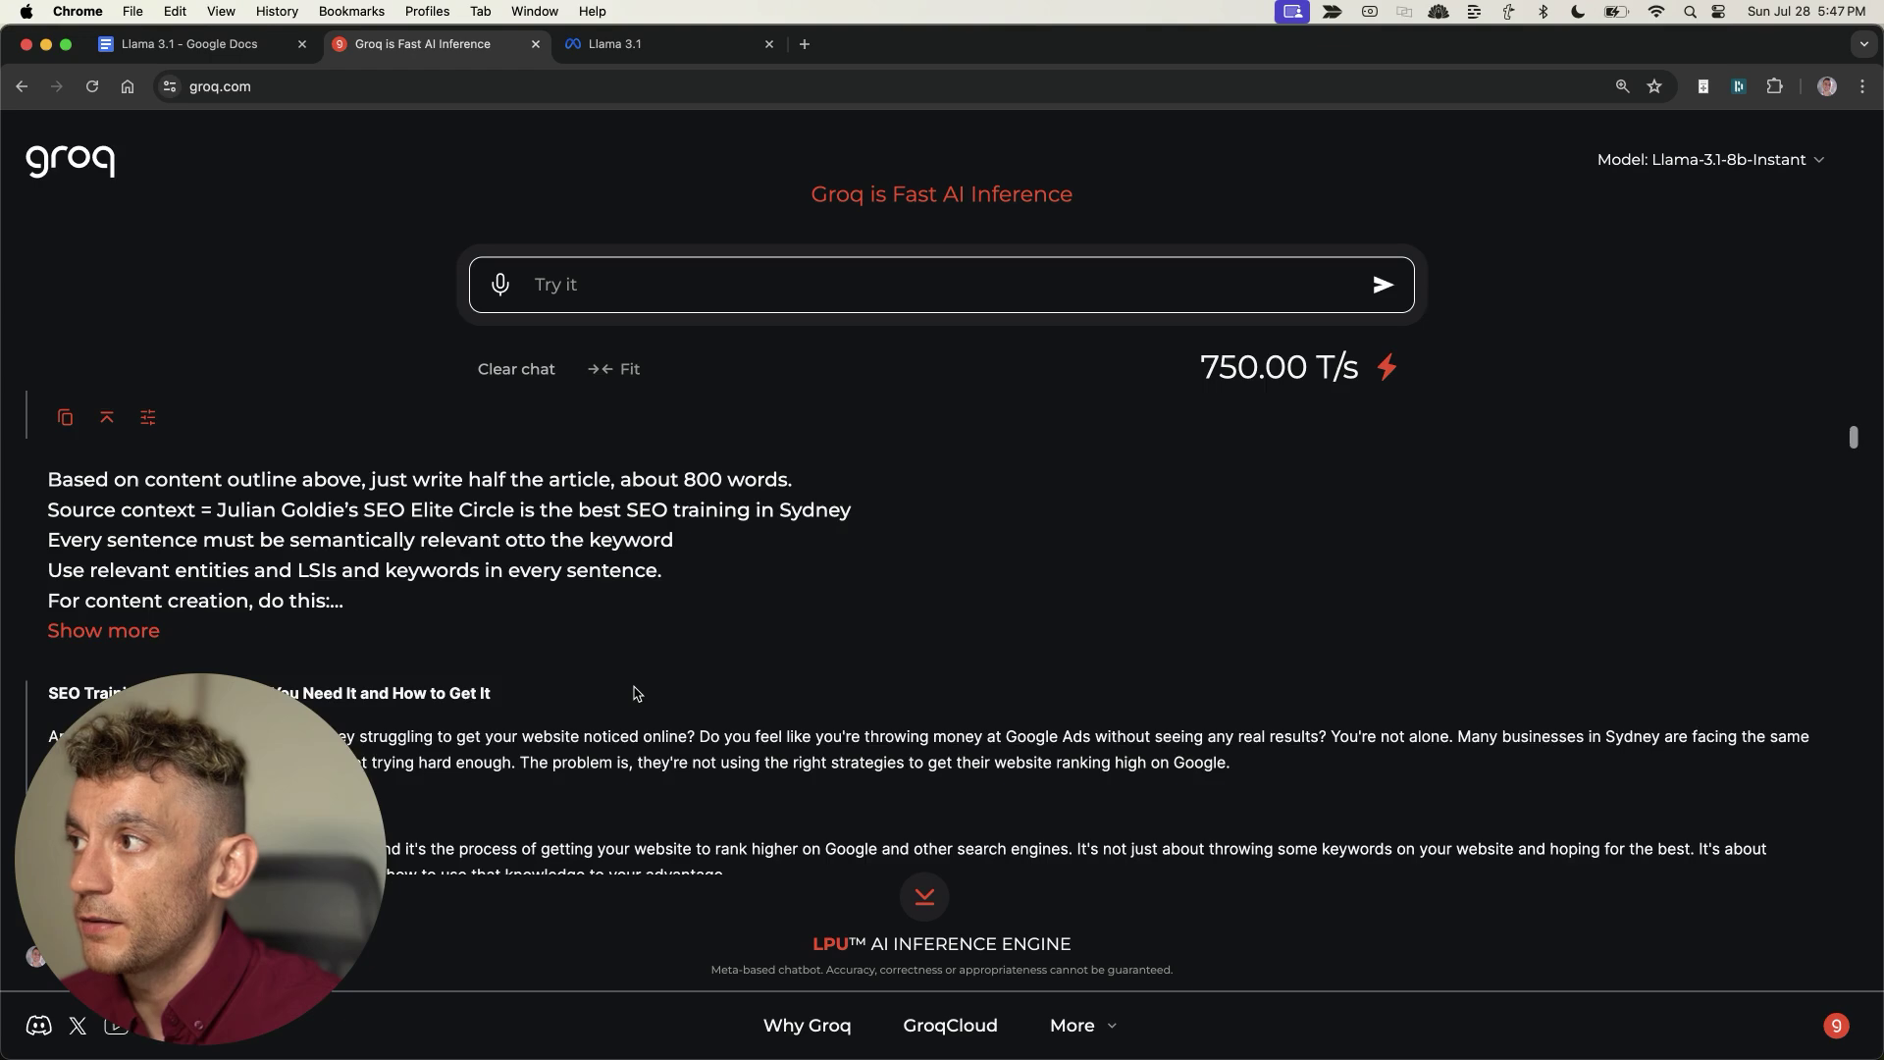
scroll(633, 694, up, 10)
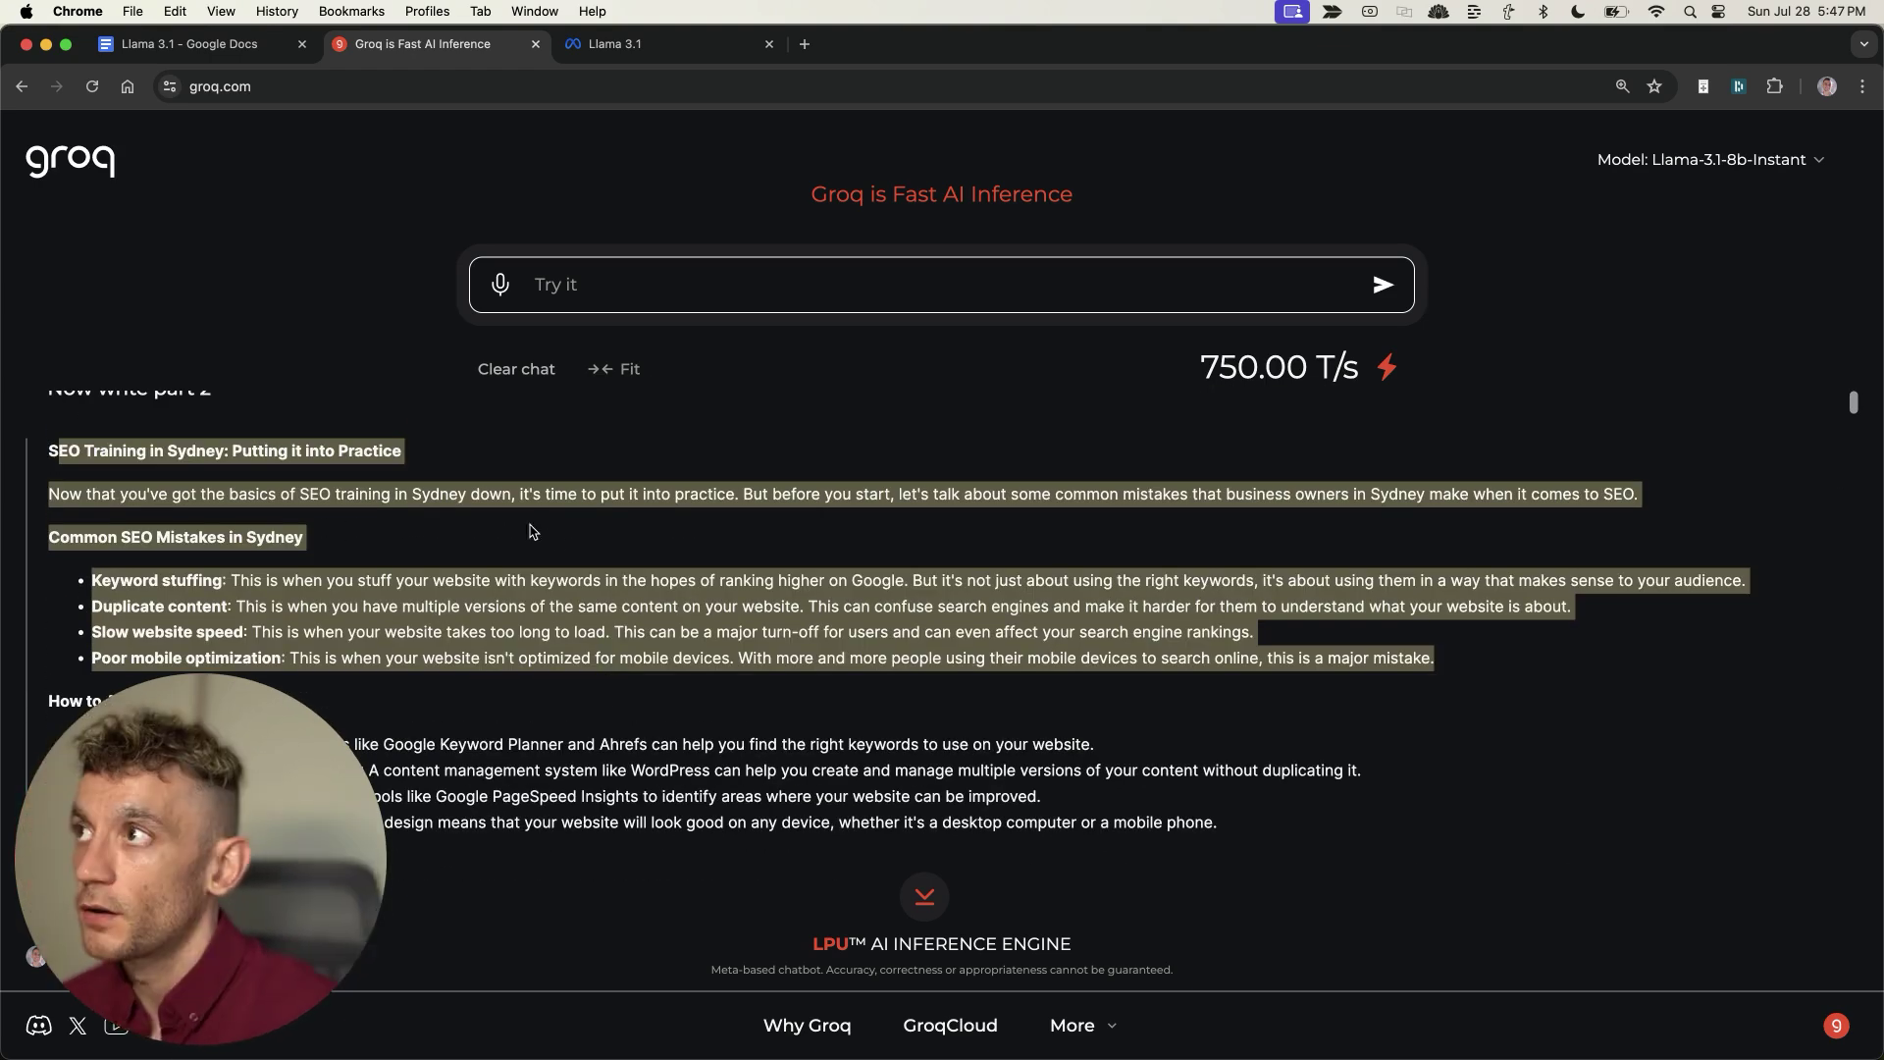
scroll(875, 633, down, 3)
In the prompt doc, review step 1 and the Keyword Research section
key(super+1)
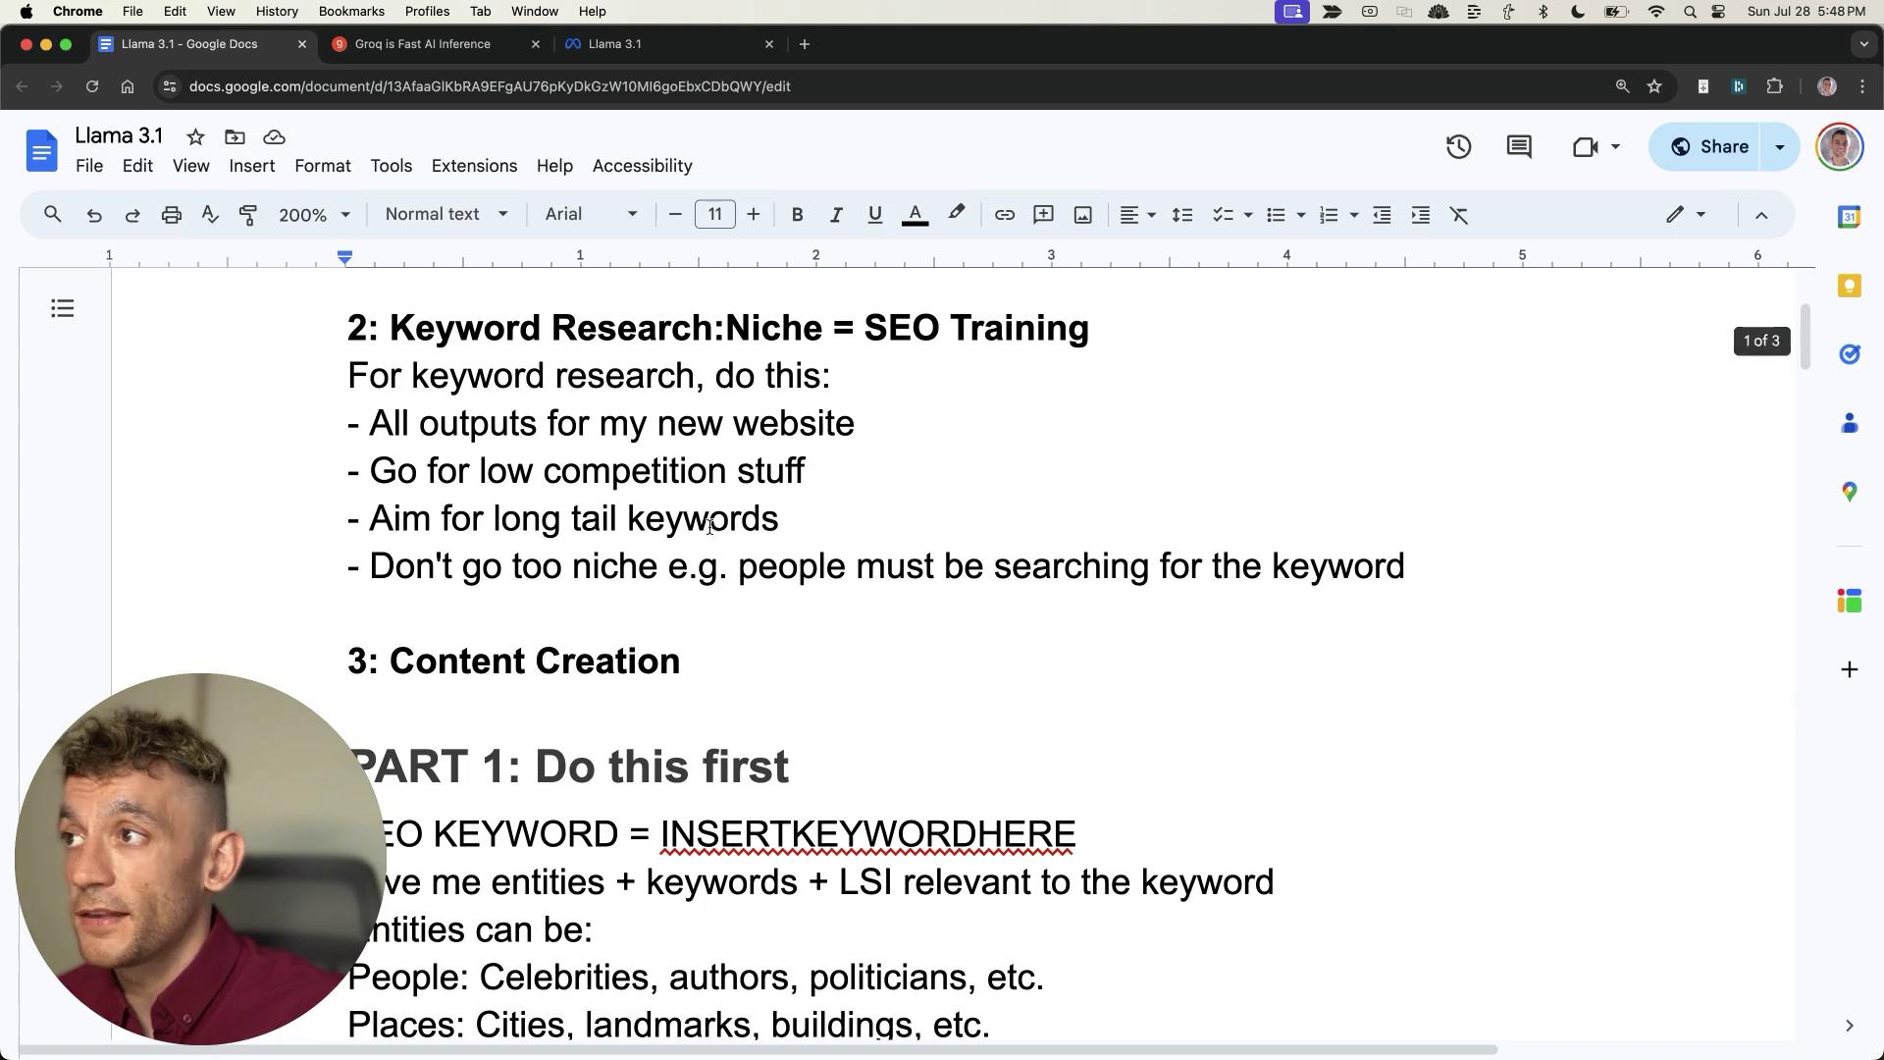
scroll(277, 411, up, 1)
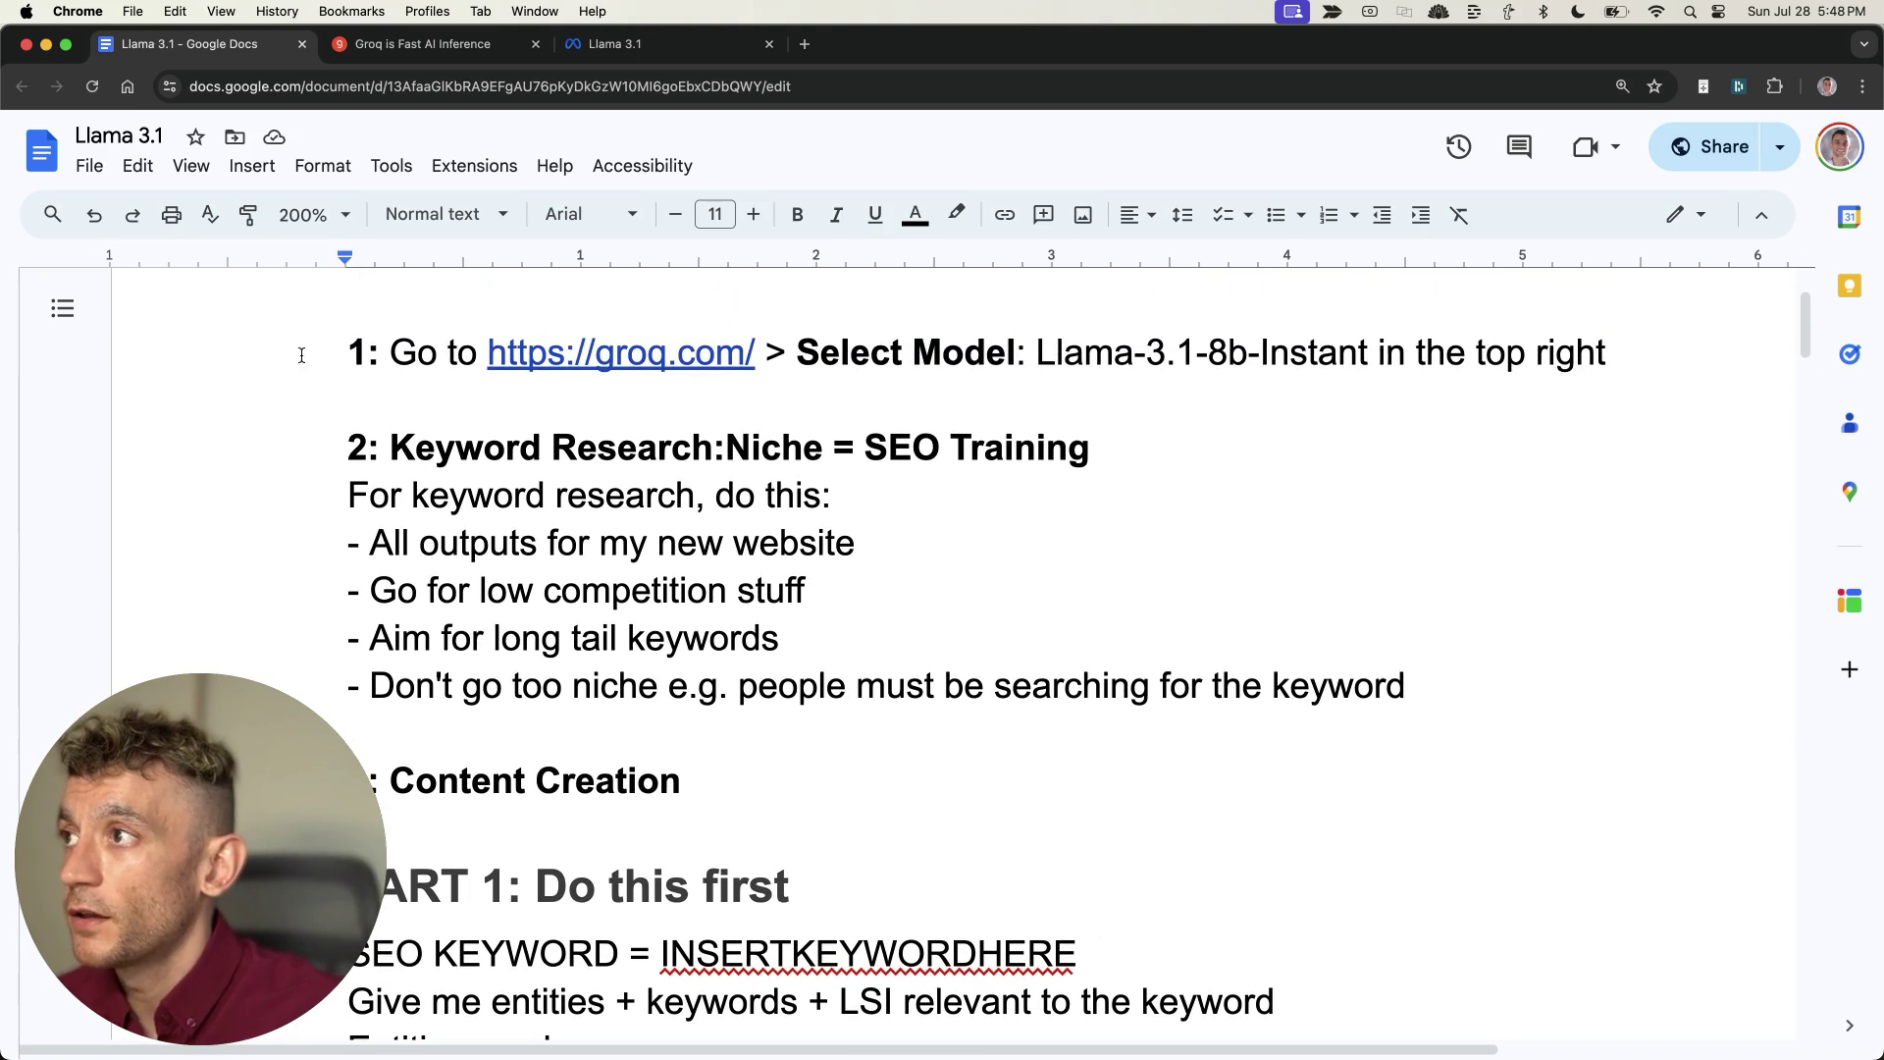
drag(301, 358, 1648, 341)
click(1649, 340)
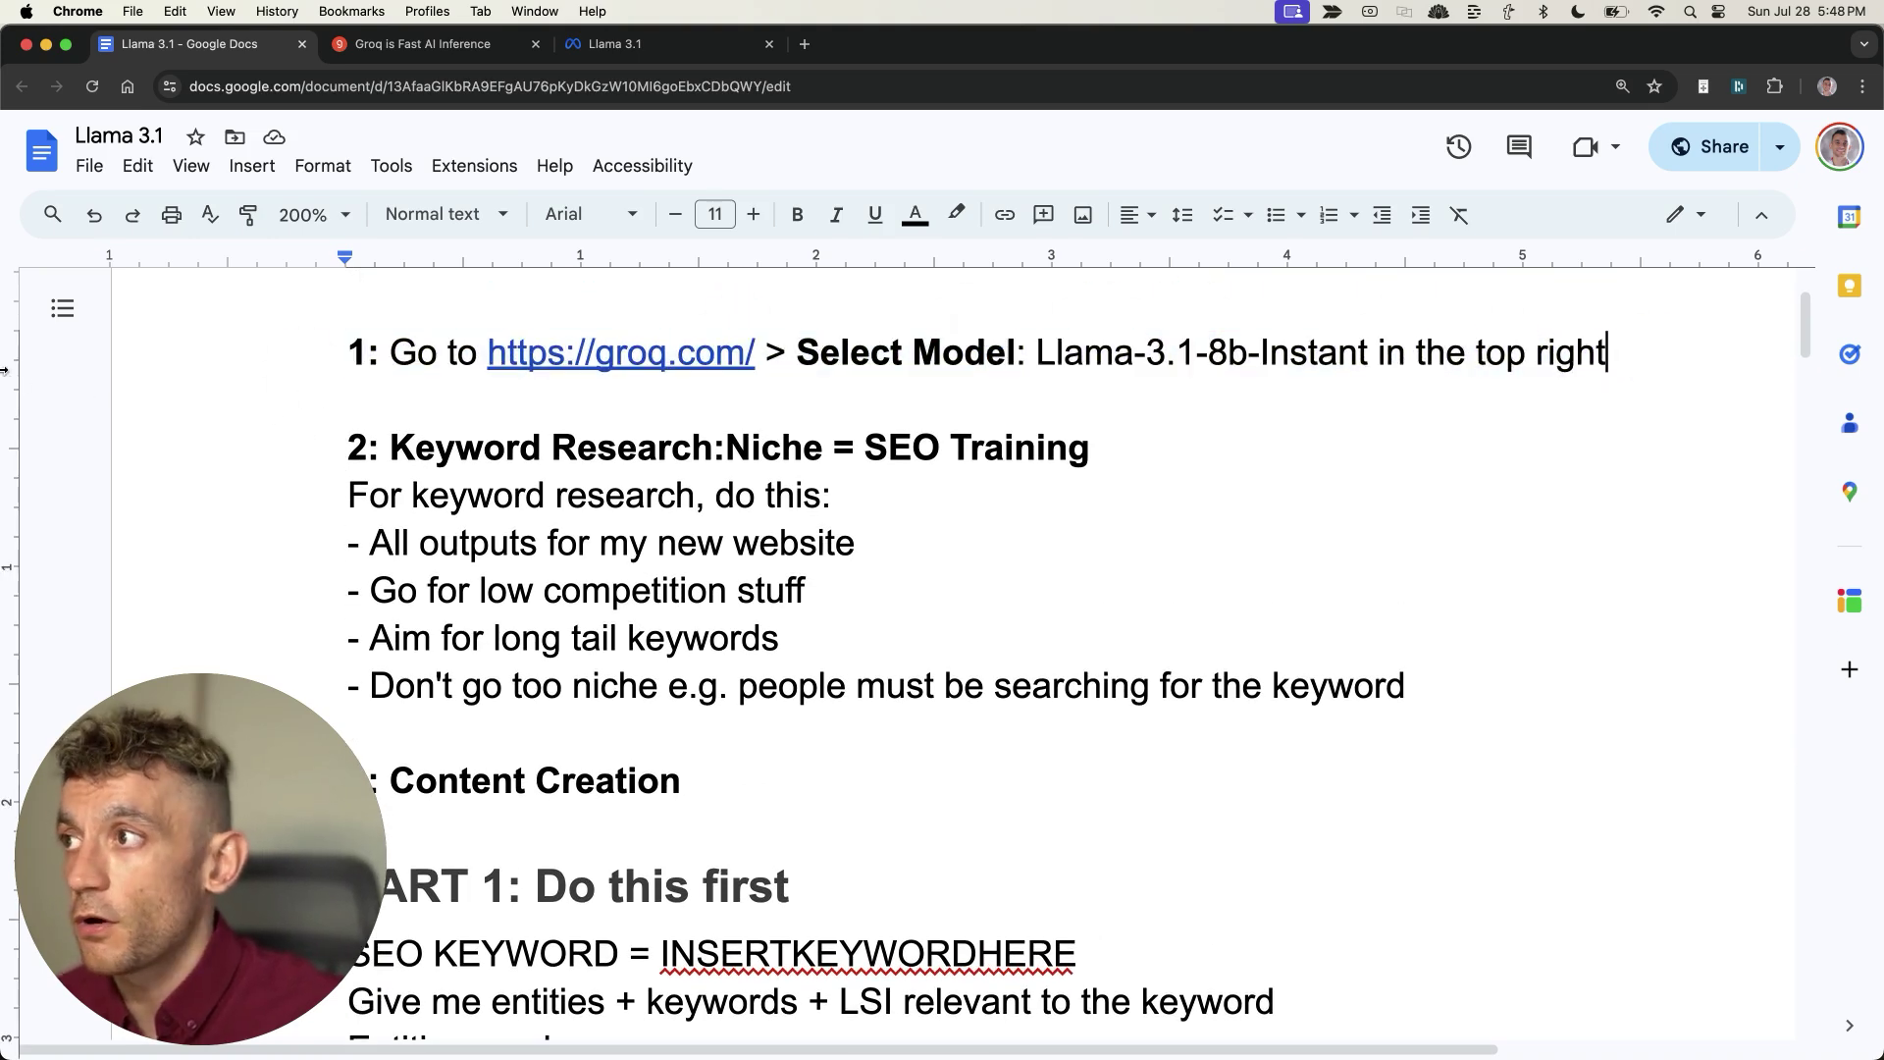
drag(343, 436, 1502, 677)
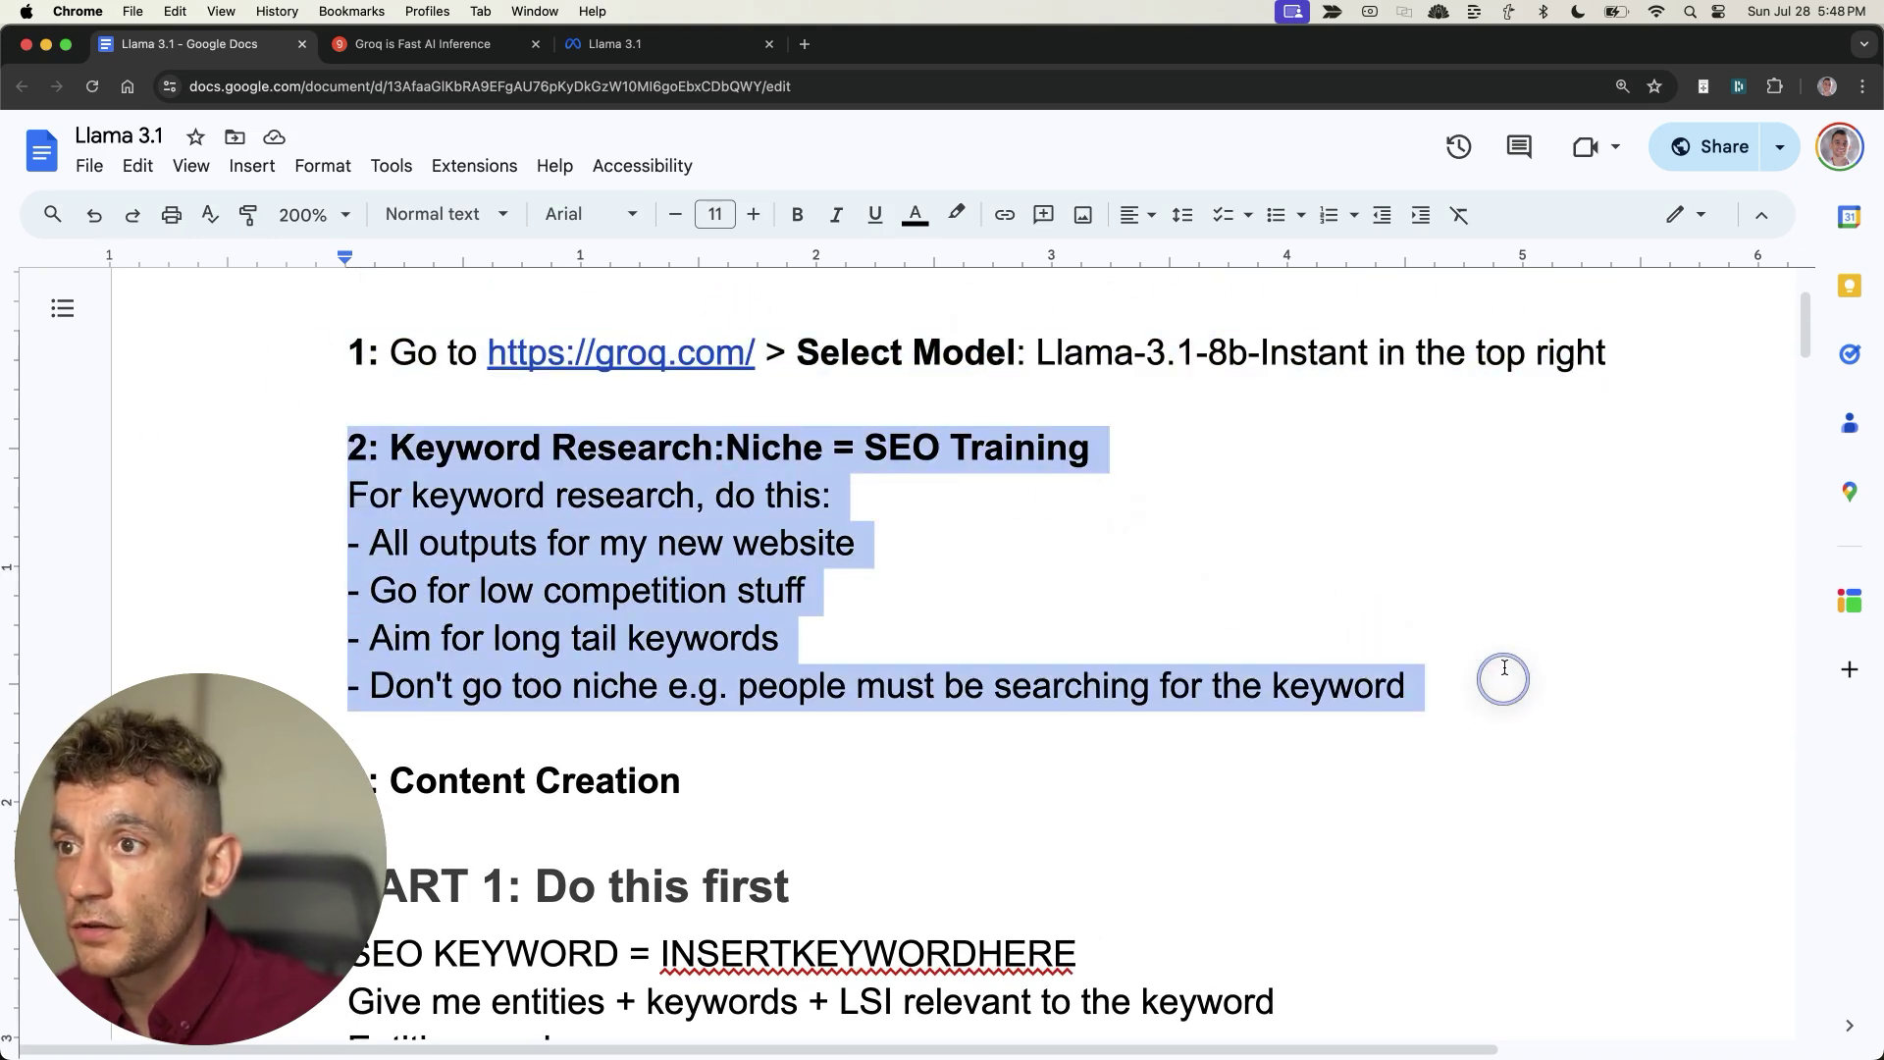
scroll(990, 636, down, 4)
Review PART 1, PART 2 and PART 3's 'Now write part 2' follow-up instruction
drag(263, 498, 1354, 929)
scroll(699, 697, down, 3)
scroll(699, 697, down, 5)
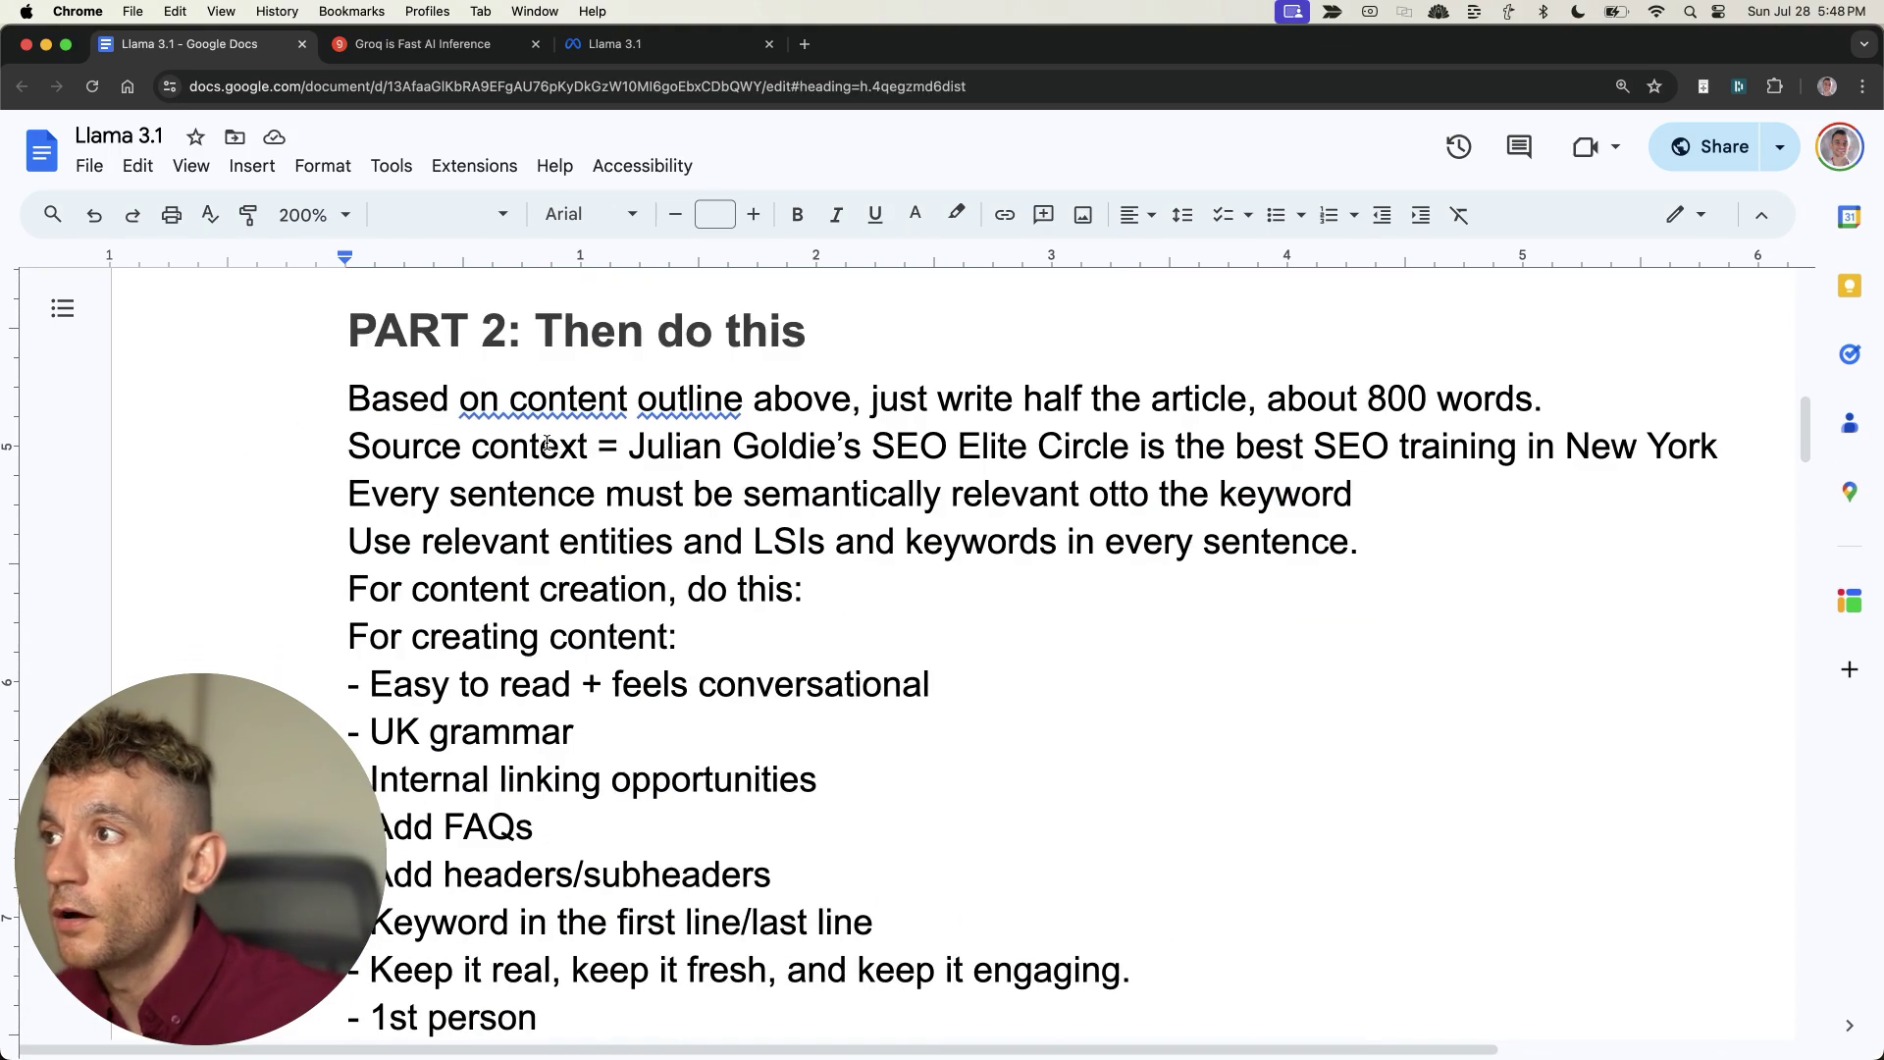
drag(285, 313, 1039, 719)
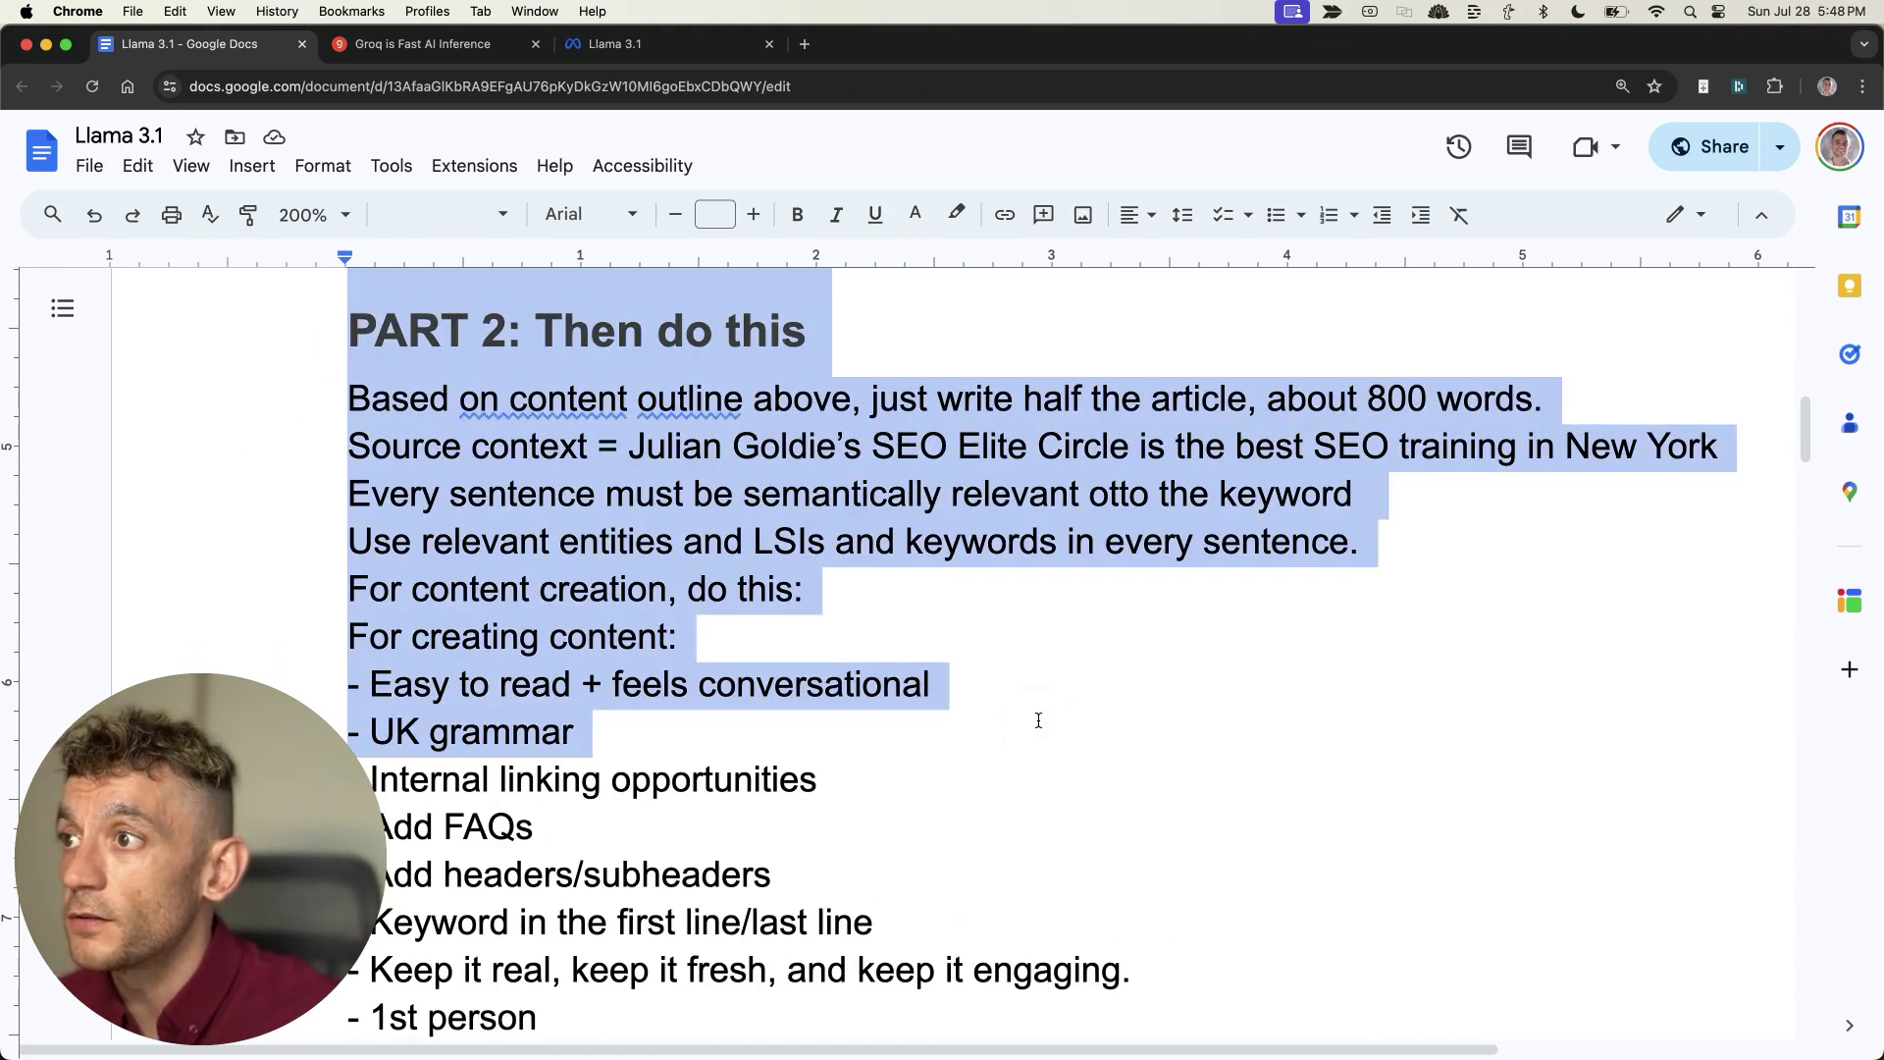
scroll(981, 737, down, 5)
scroll(933, 761, down, 15)
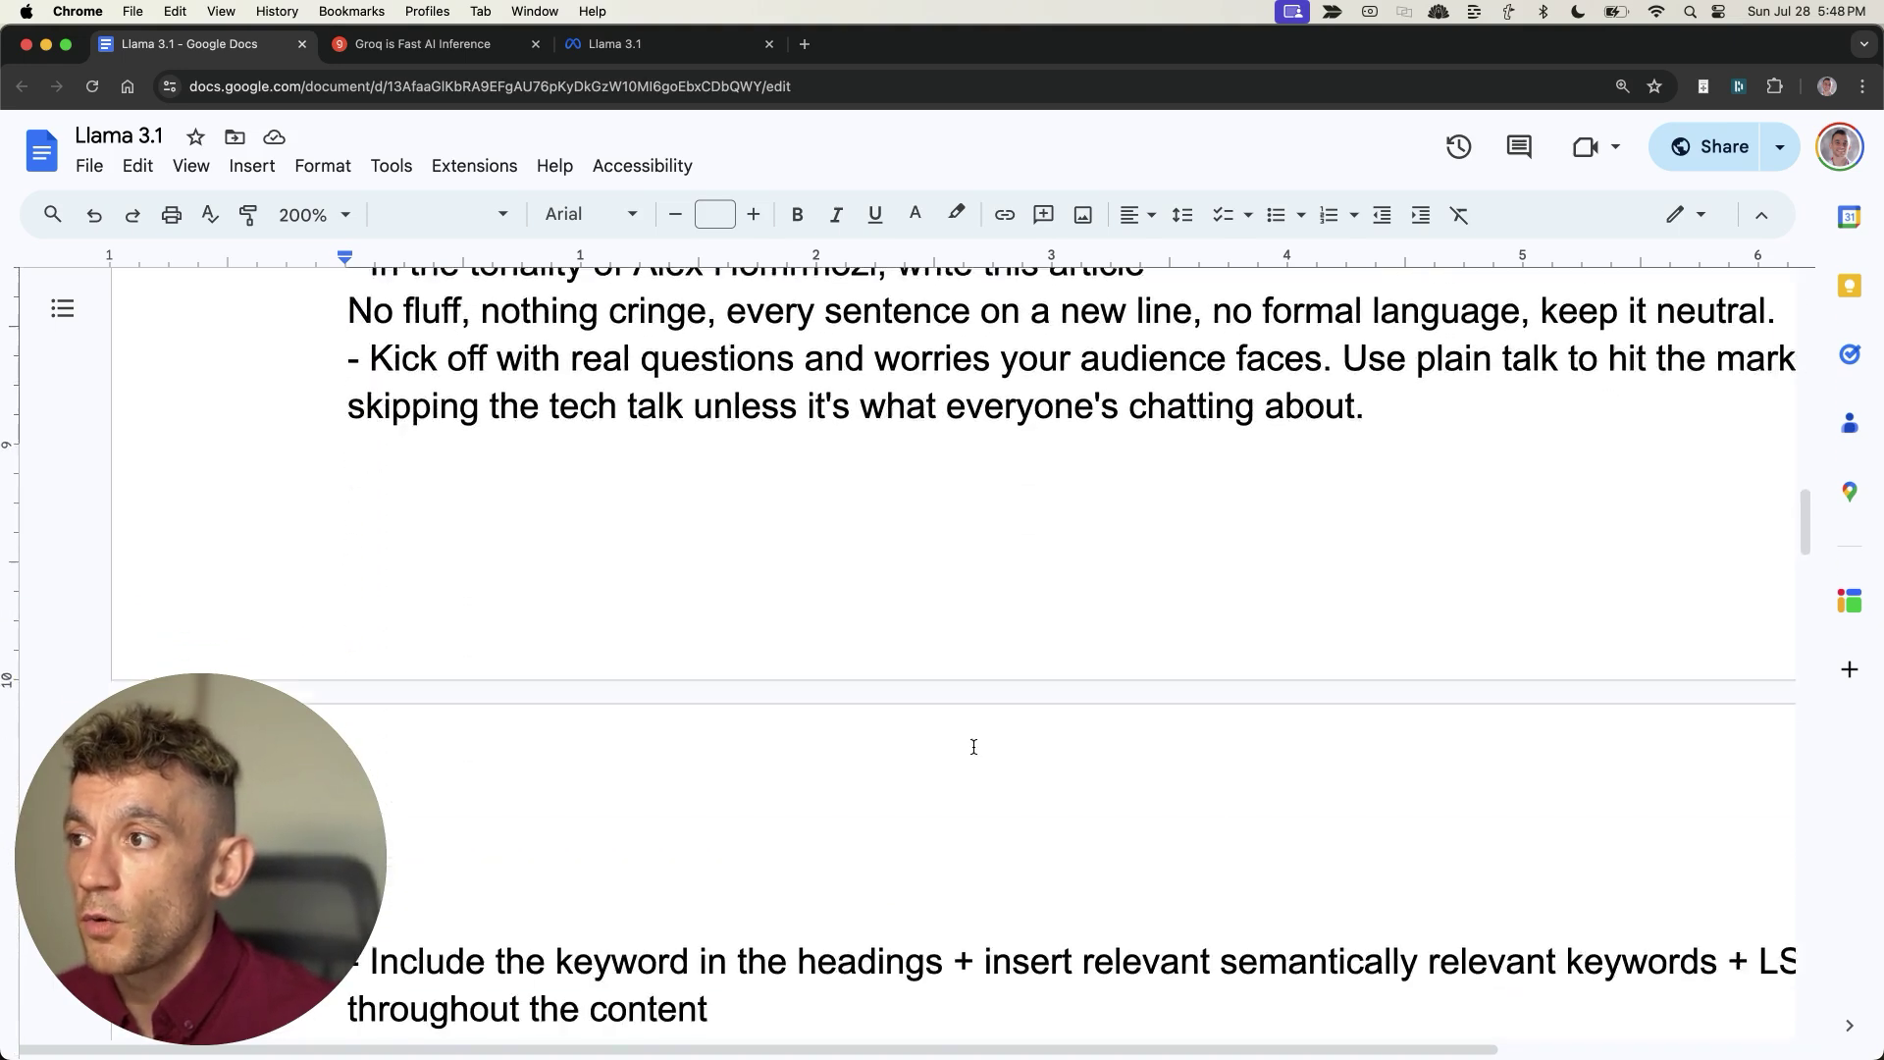
drag(256, 530, 776, 685)
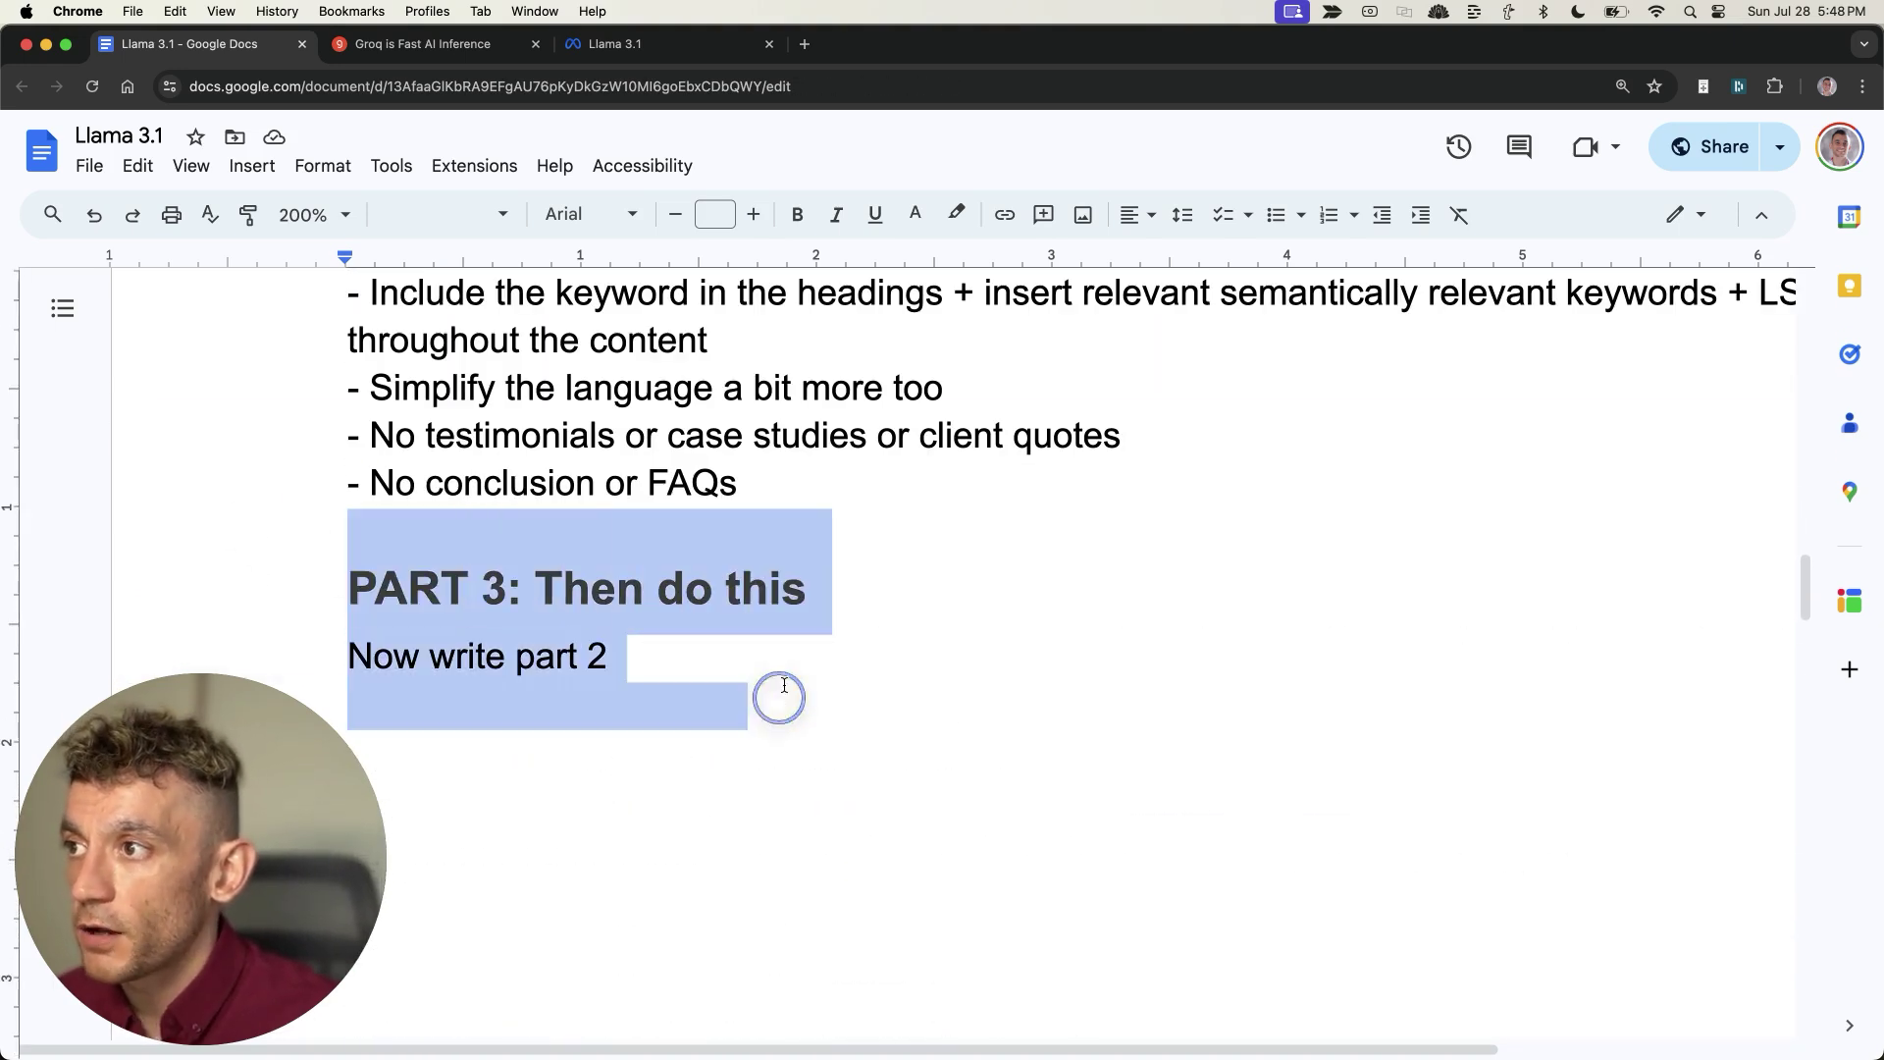
click(772, 670)
Remove the blank line above '4: QUALITY CONTROL:', add a line beneath it, and open the SEO checklist
key(Down)
key(Down)
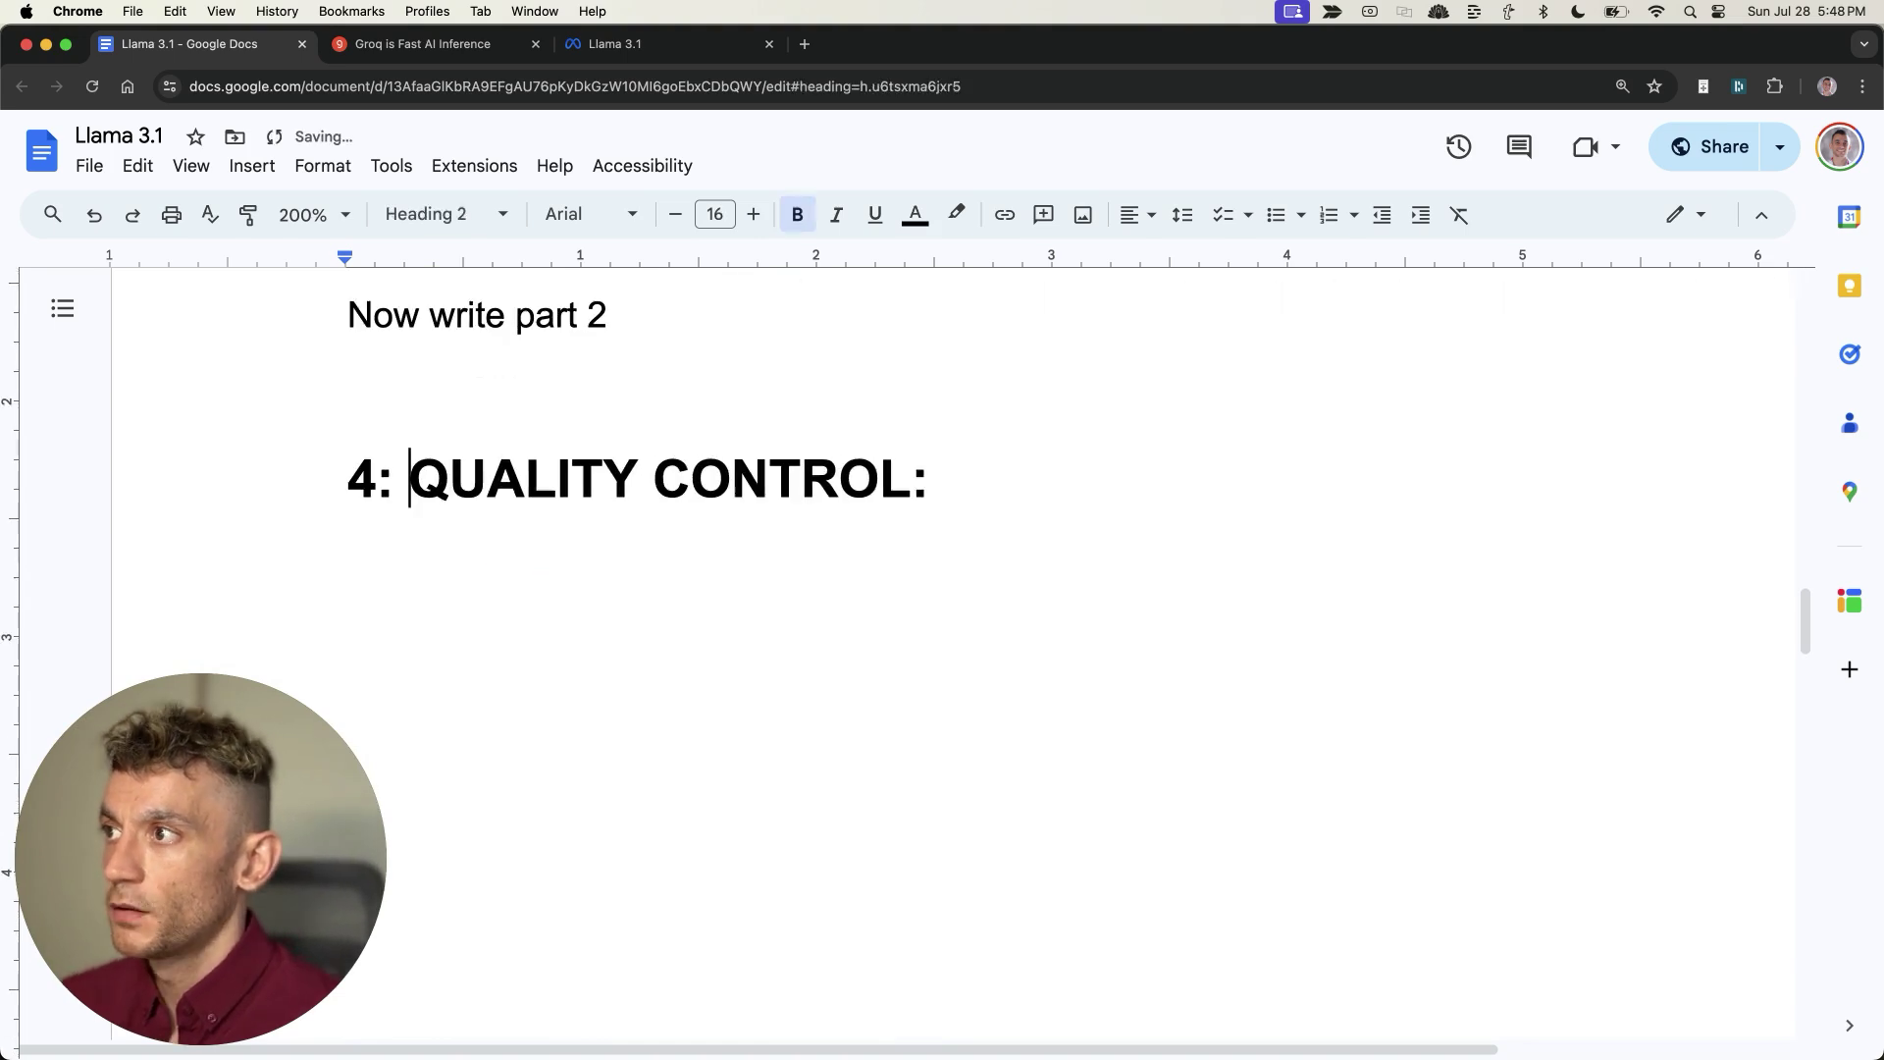
key(Up)
key(BackSpace)
key(Down)
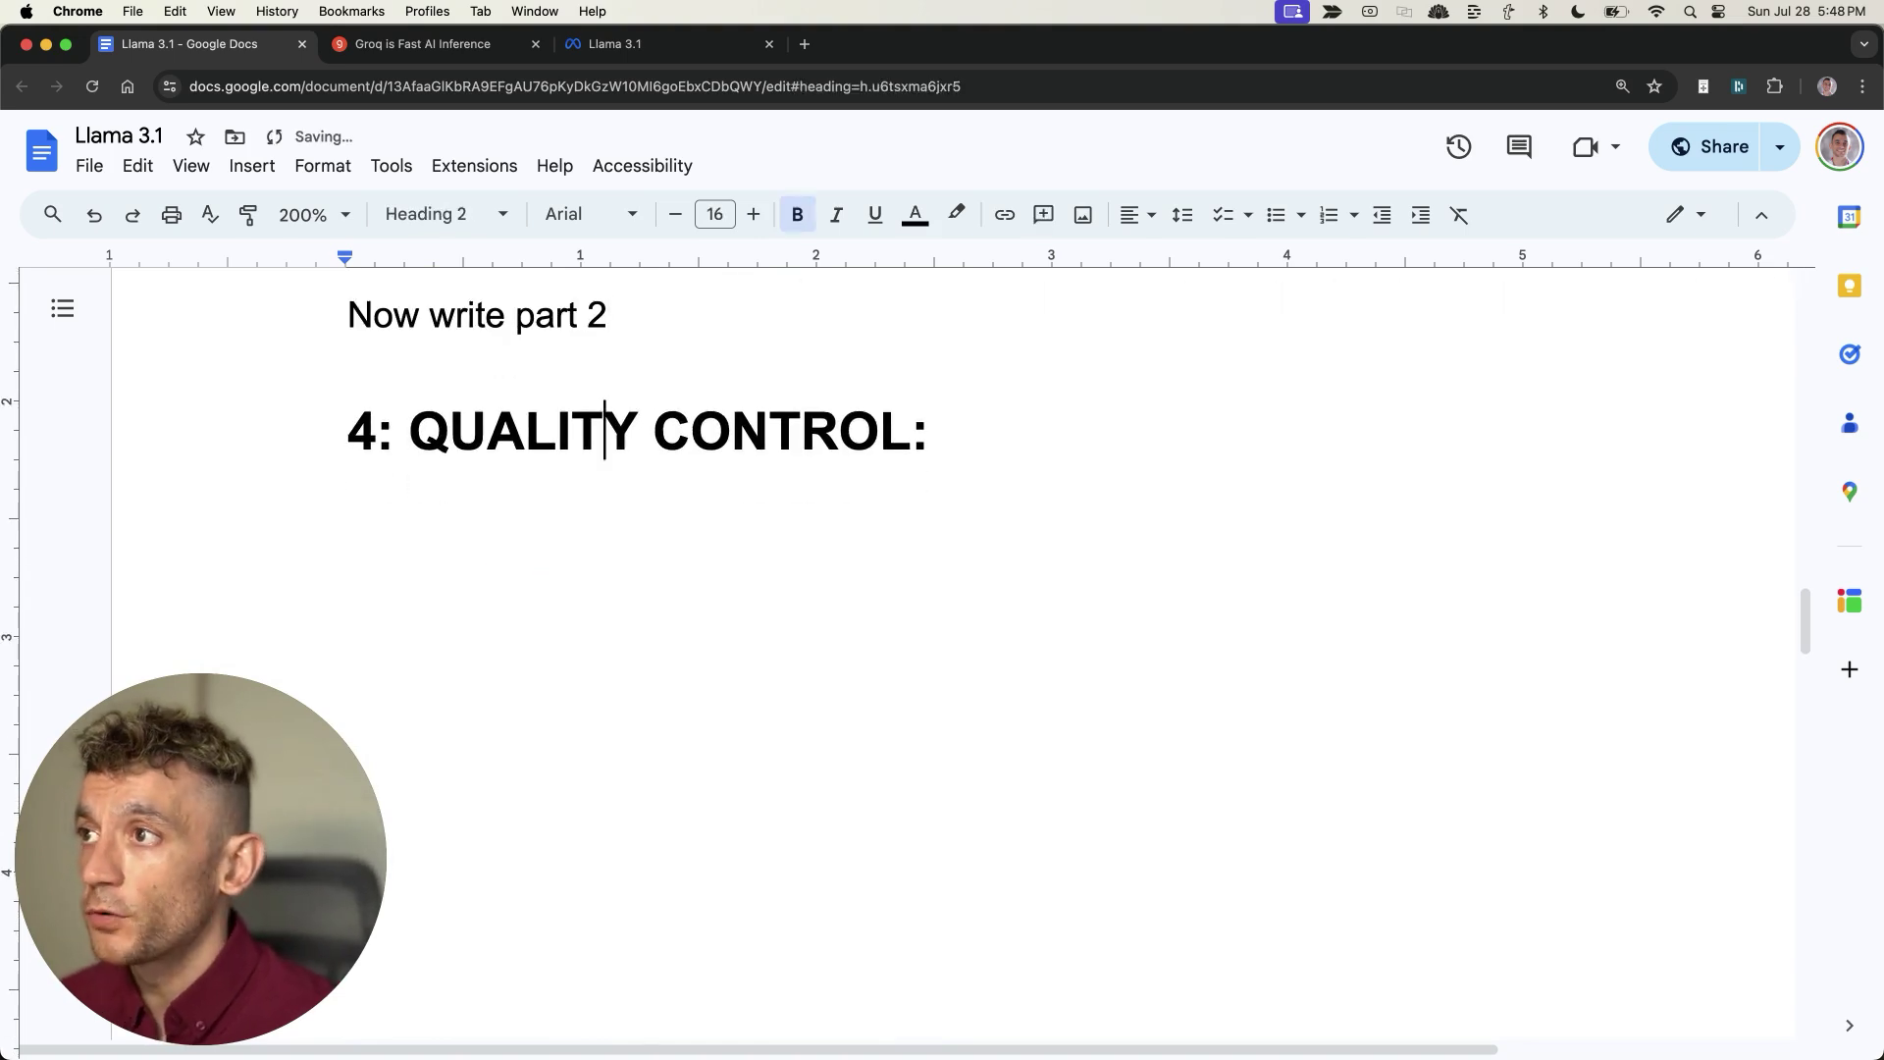
key(End)
key(Return)
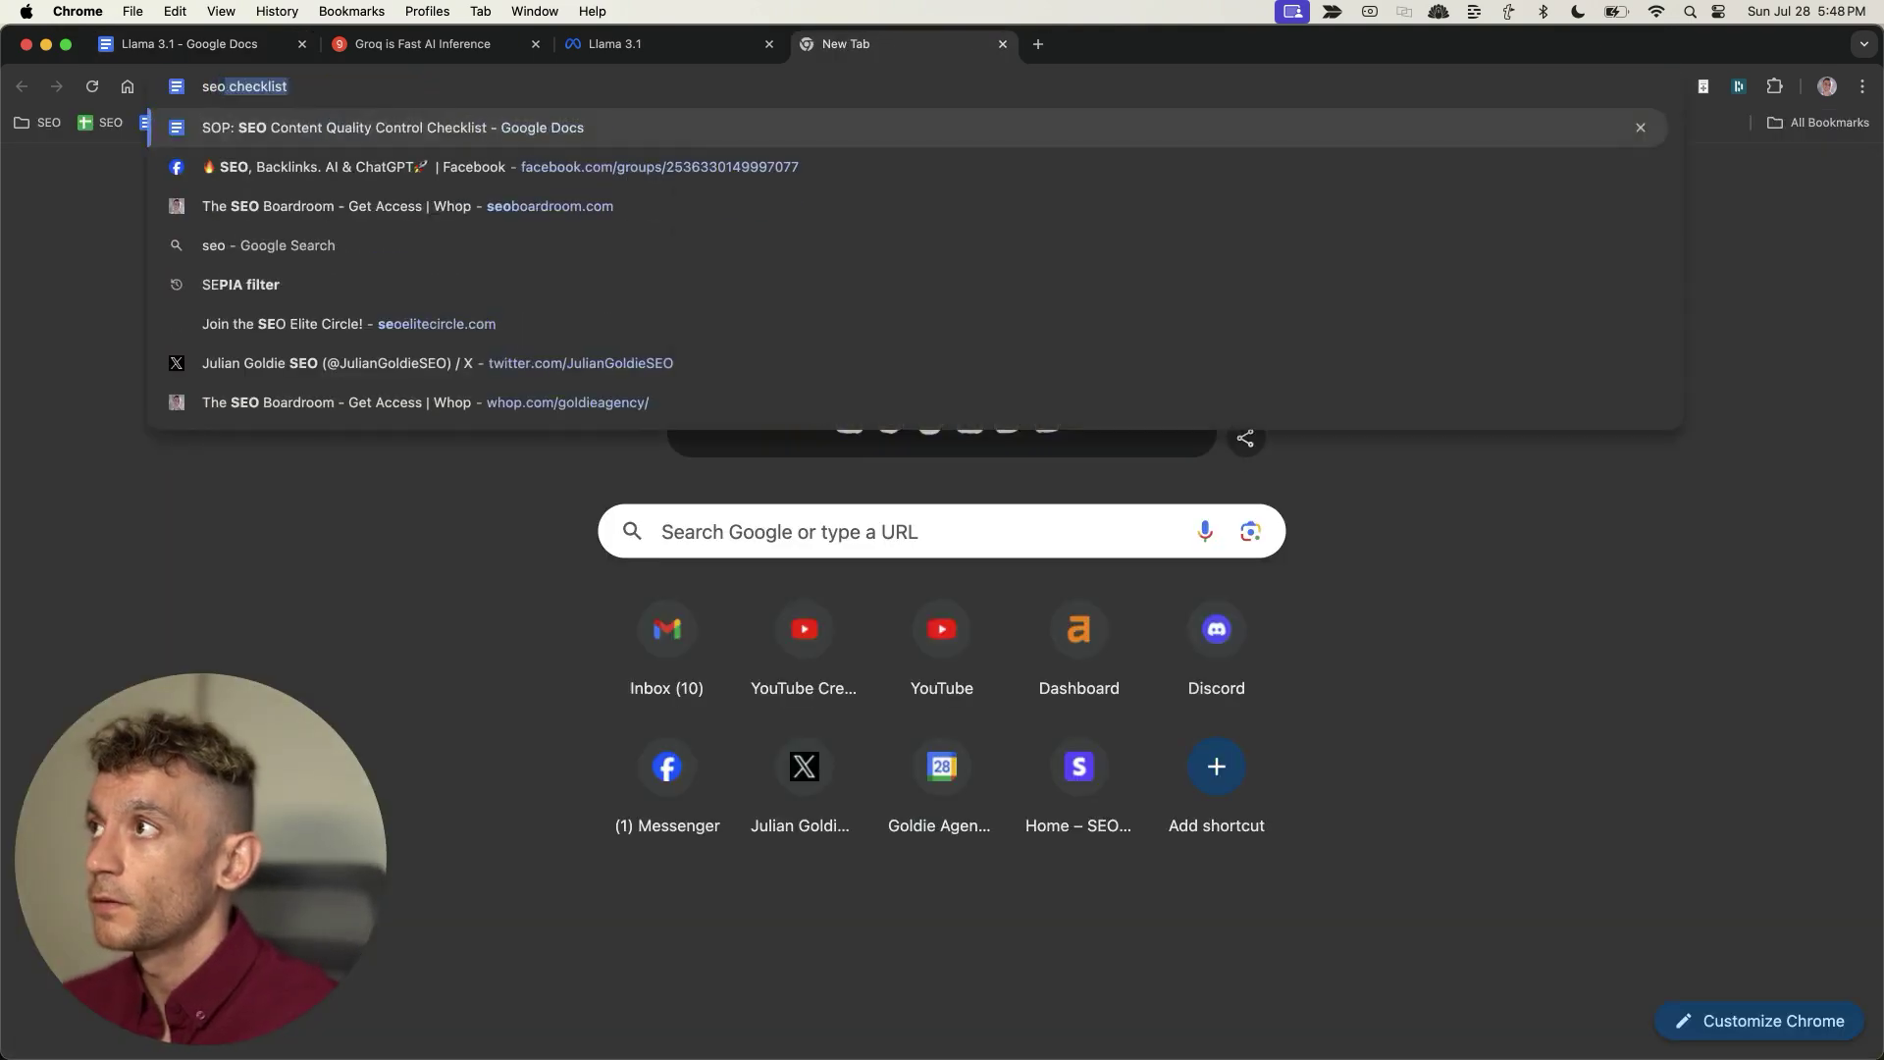
key(Return)
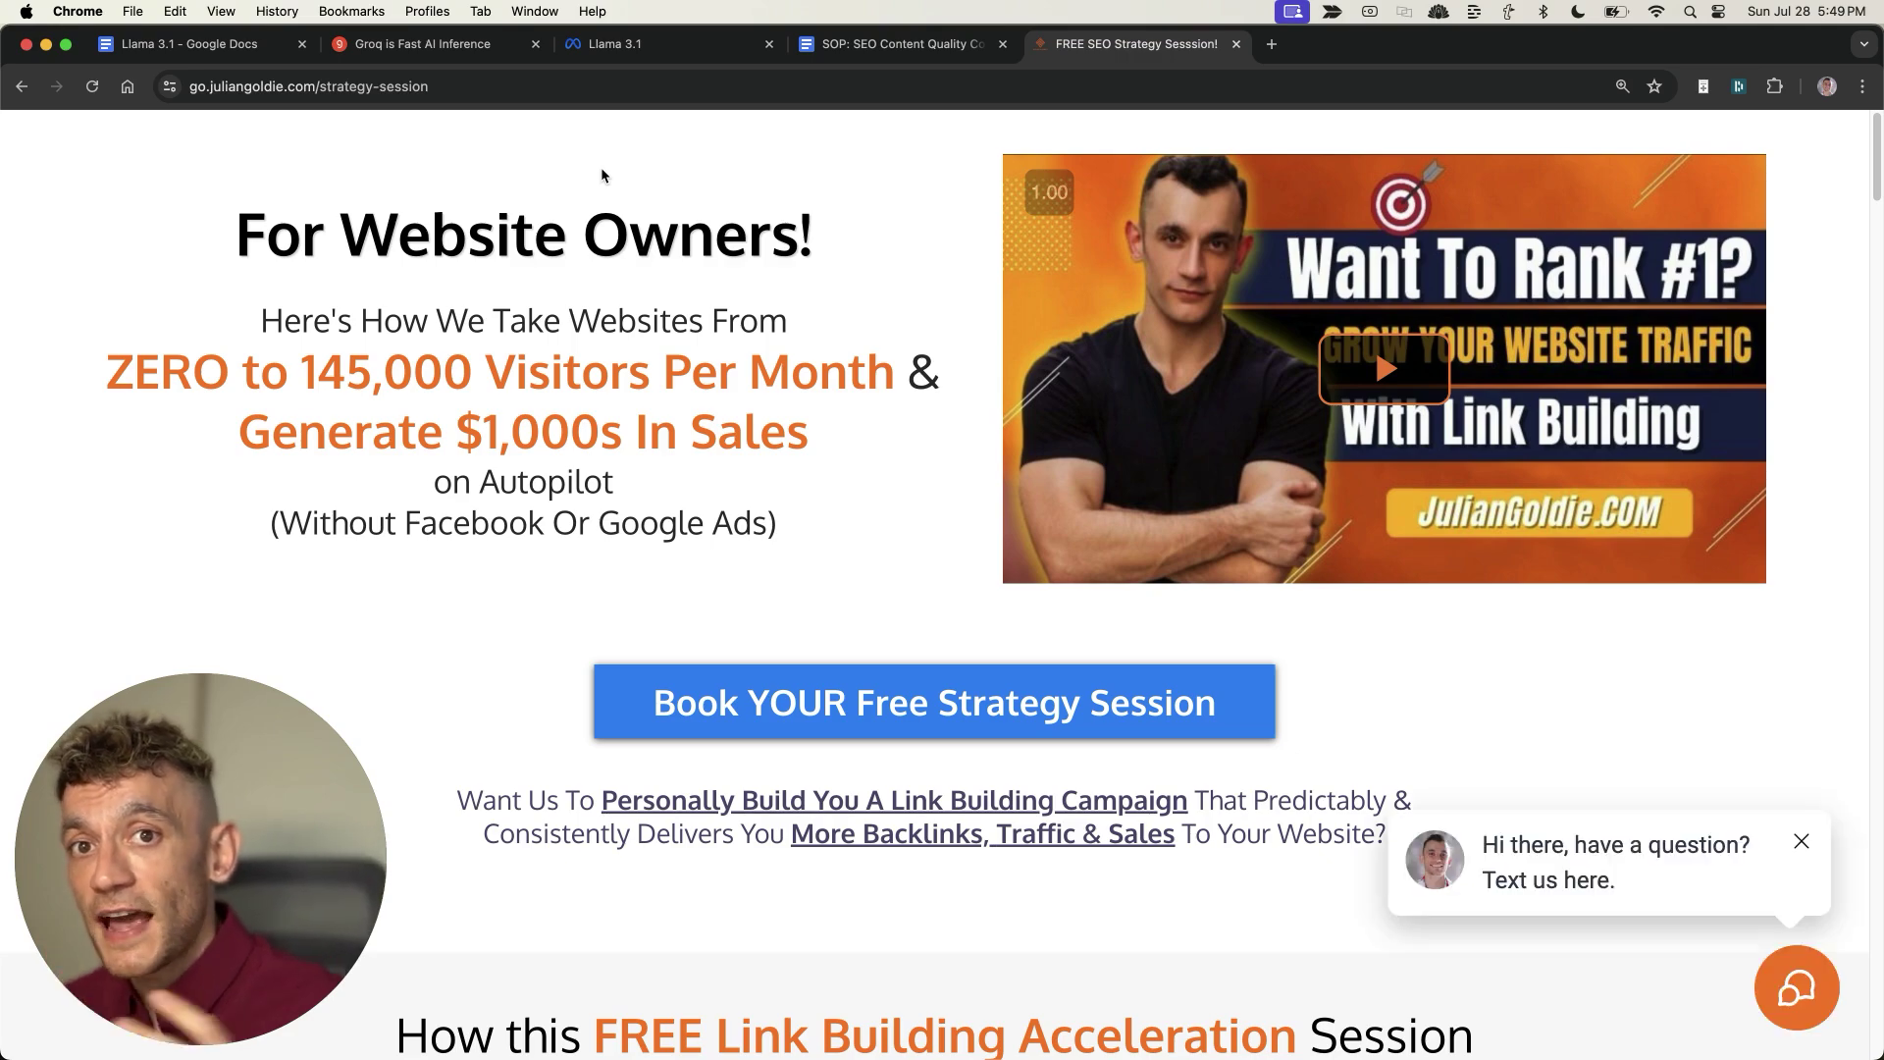
Skim the free SEO strategy session page's headings, including outranking competitors, then close it
scroll(656, 270, down, 5)
scroll(655, 270, down, 10)
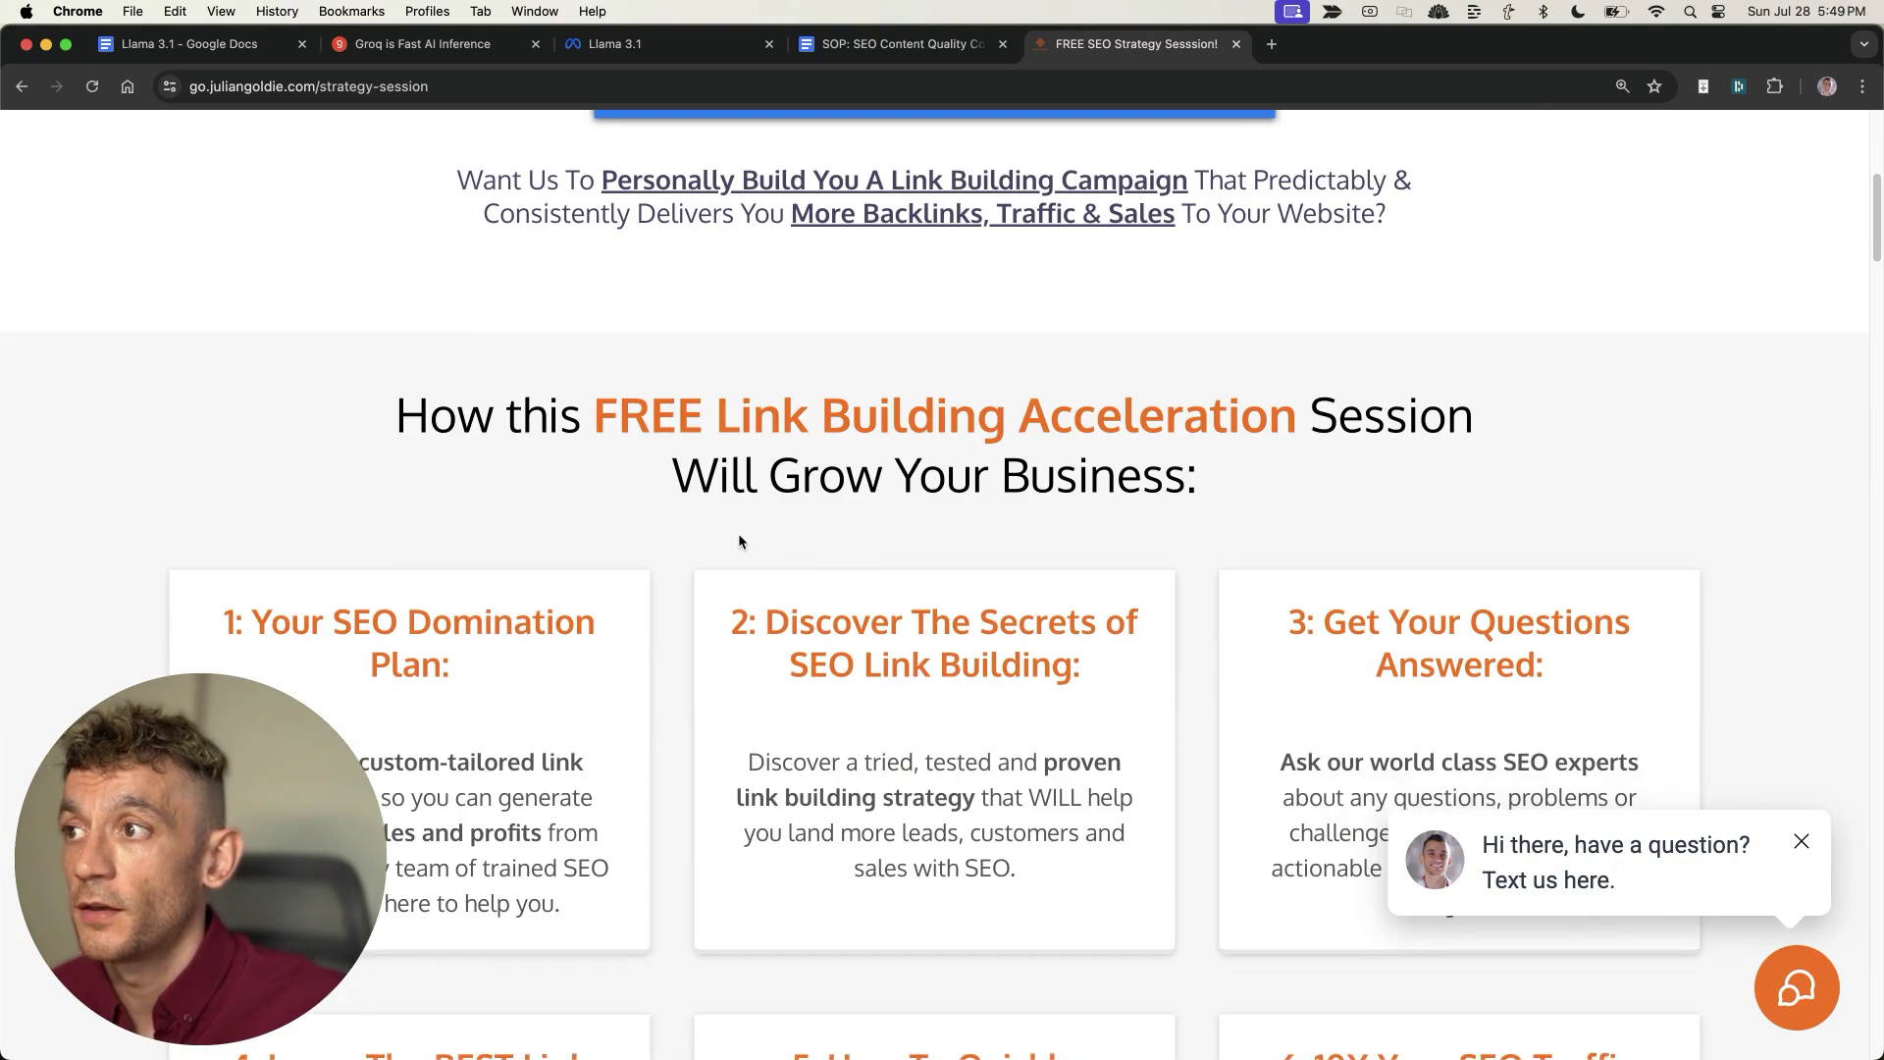
drag(1290, 454, 1305, 562)
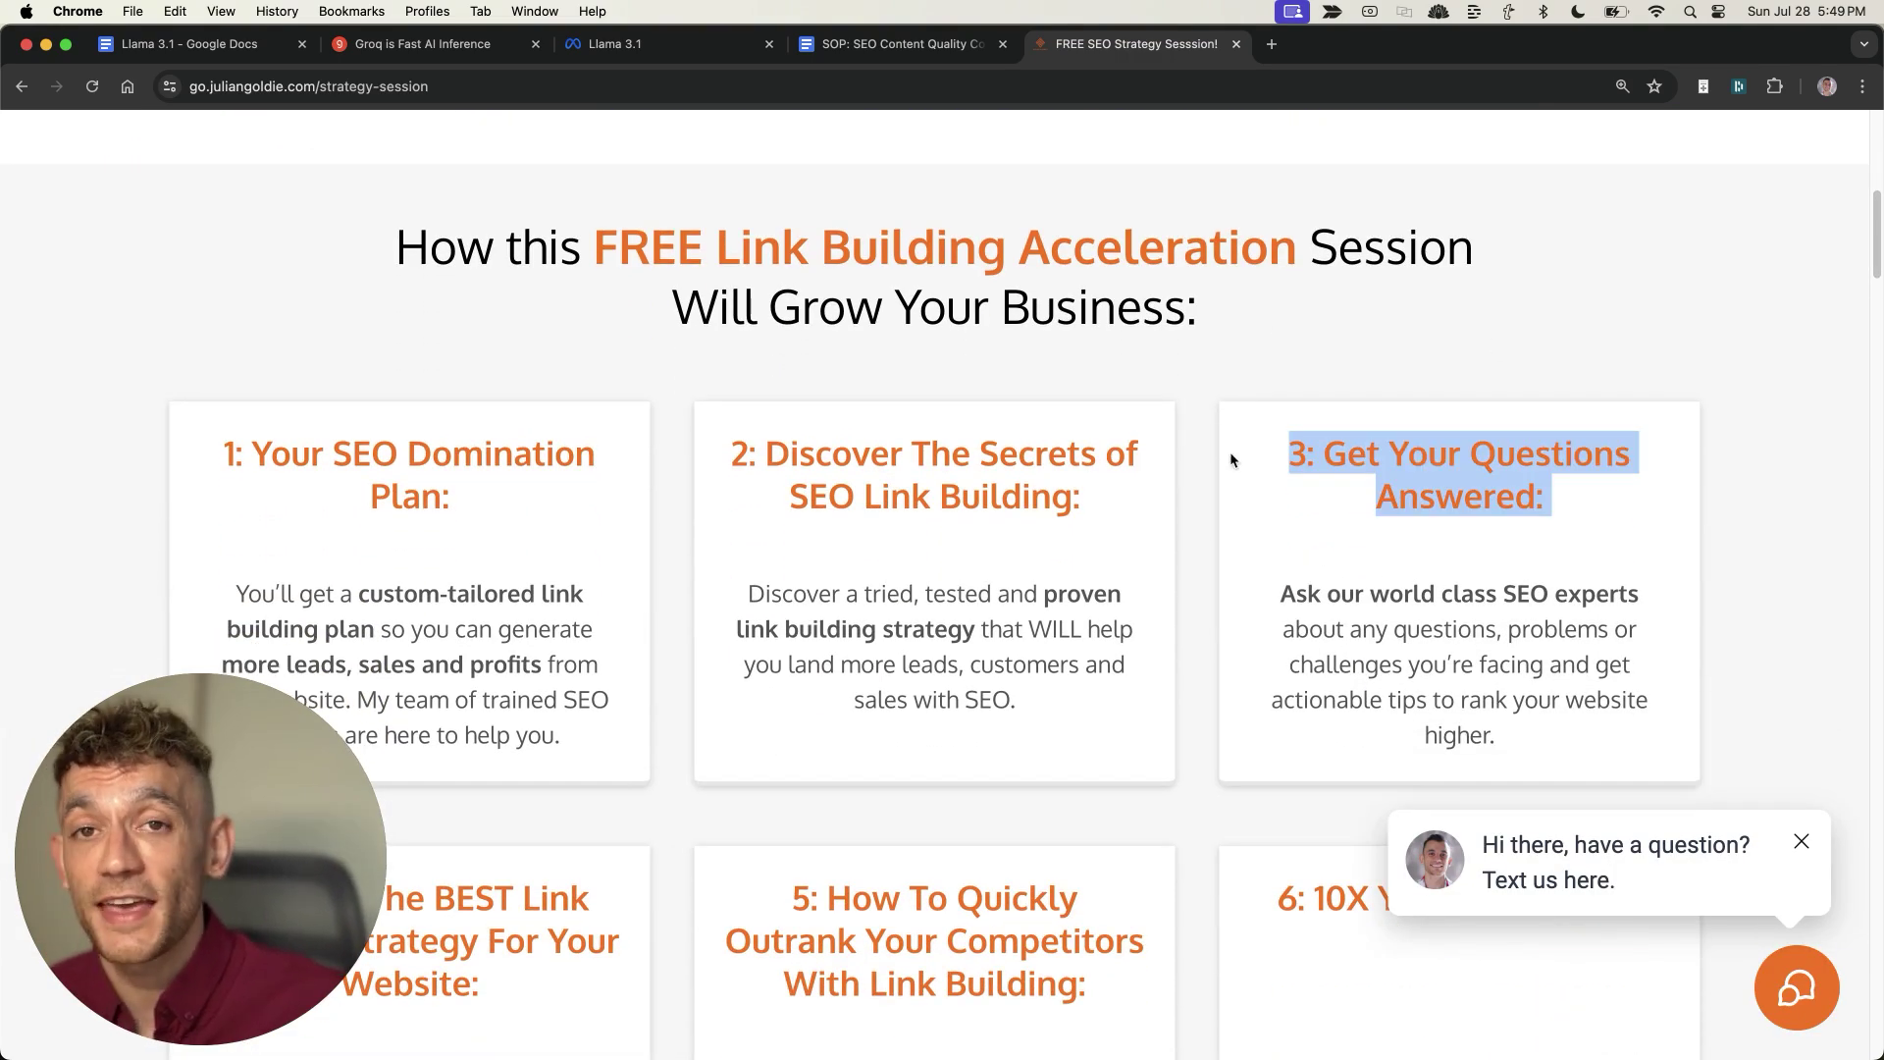
scroll(1270, 492, down, 5)
scroll(1254, 471, up, 5)
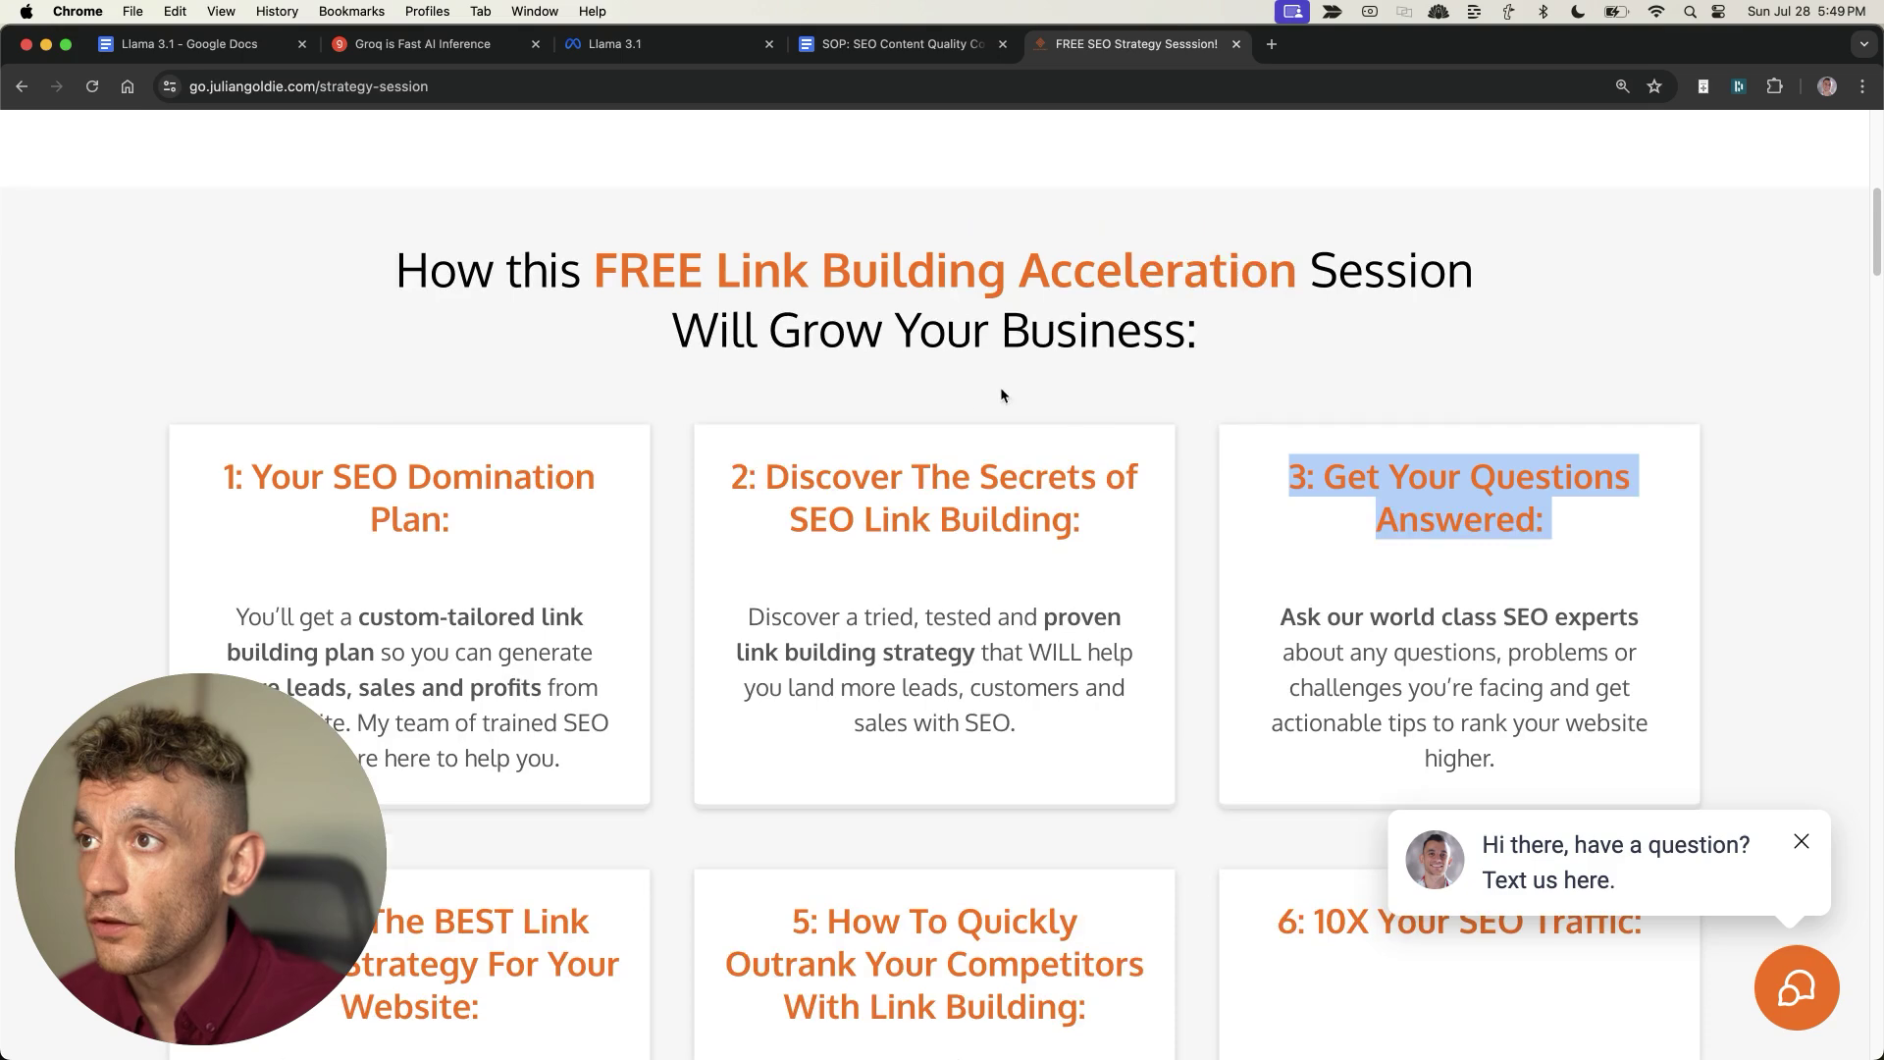
drag(690, 450, 1136, 505)
scroll(1115, 530, down, 8)
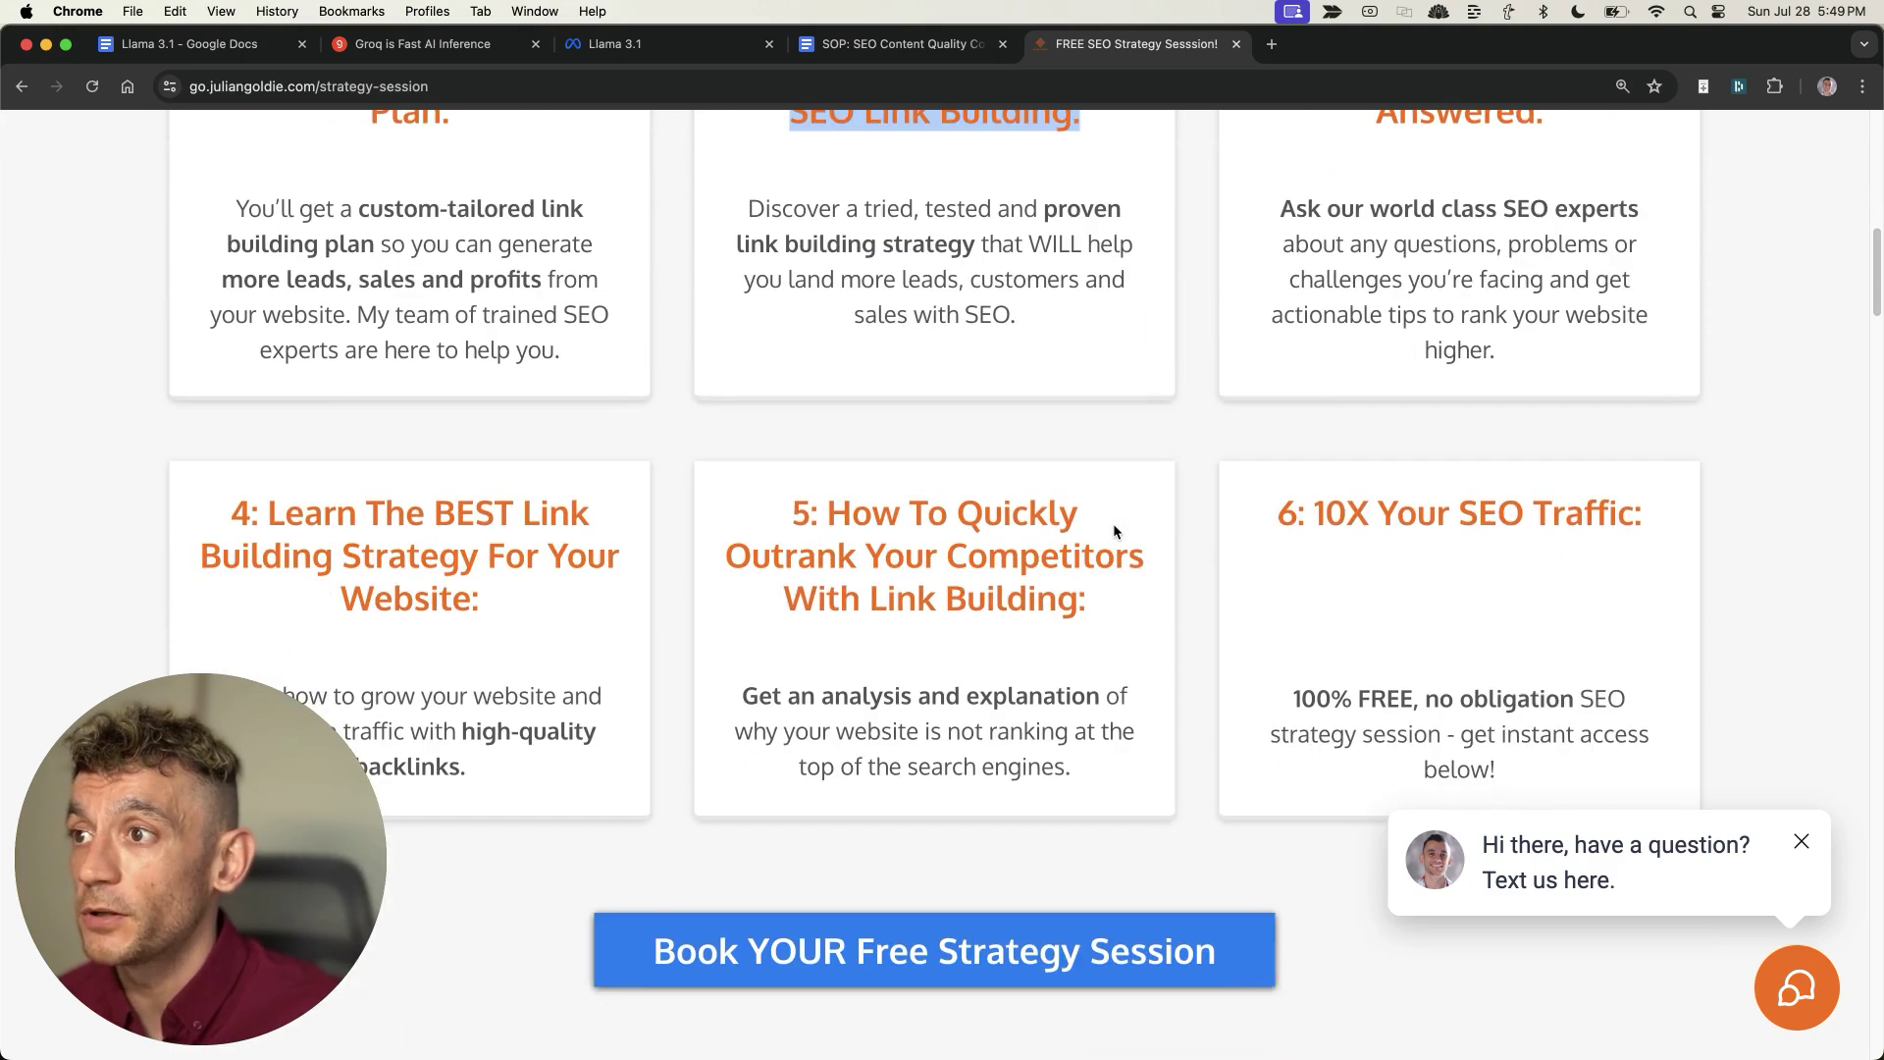
drag(795, 450, 1061, 581)
scroll(1015, 531, up, 20)
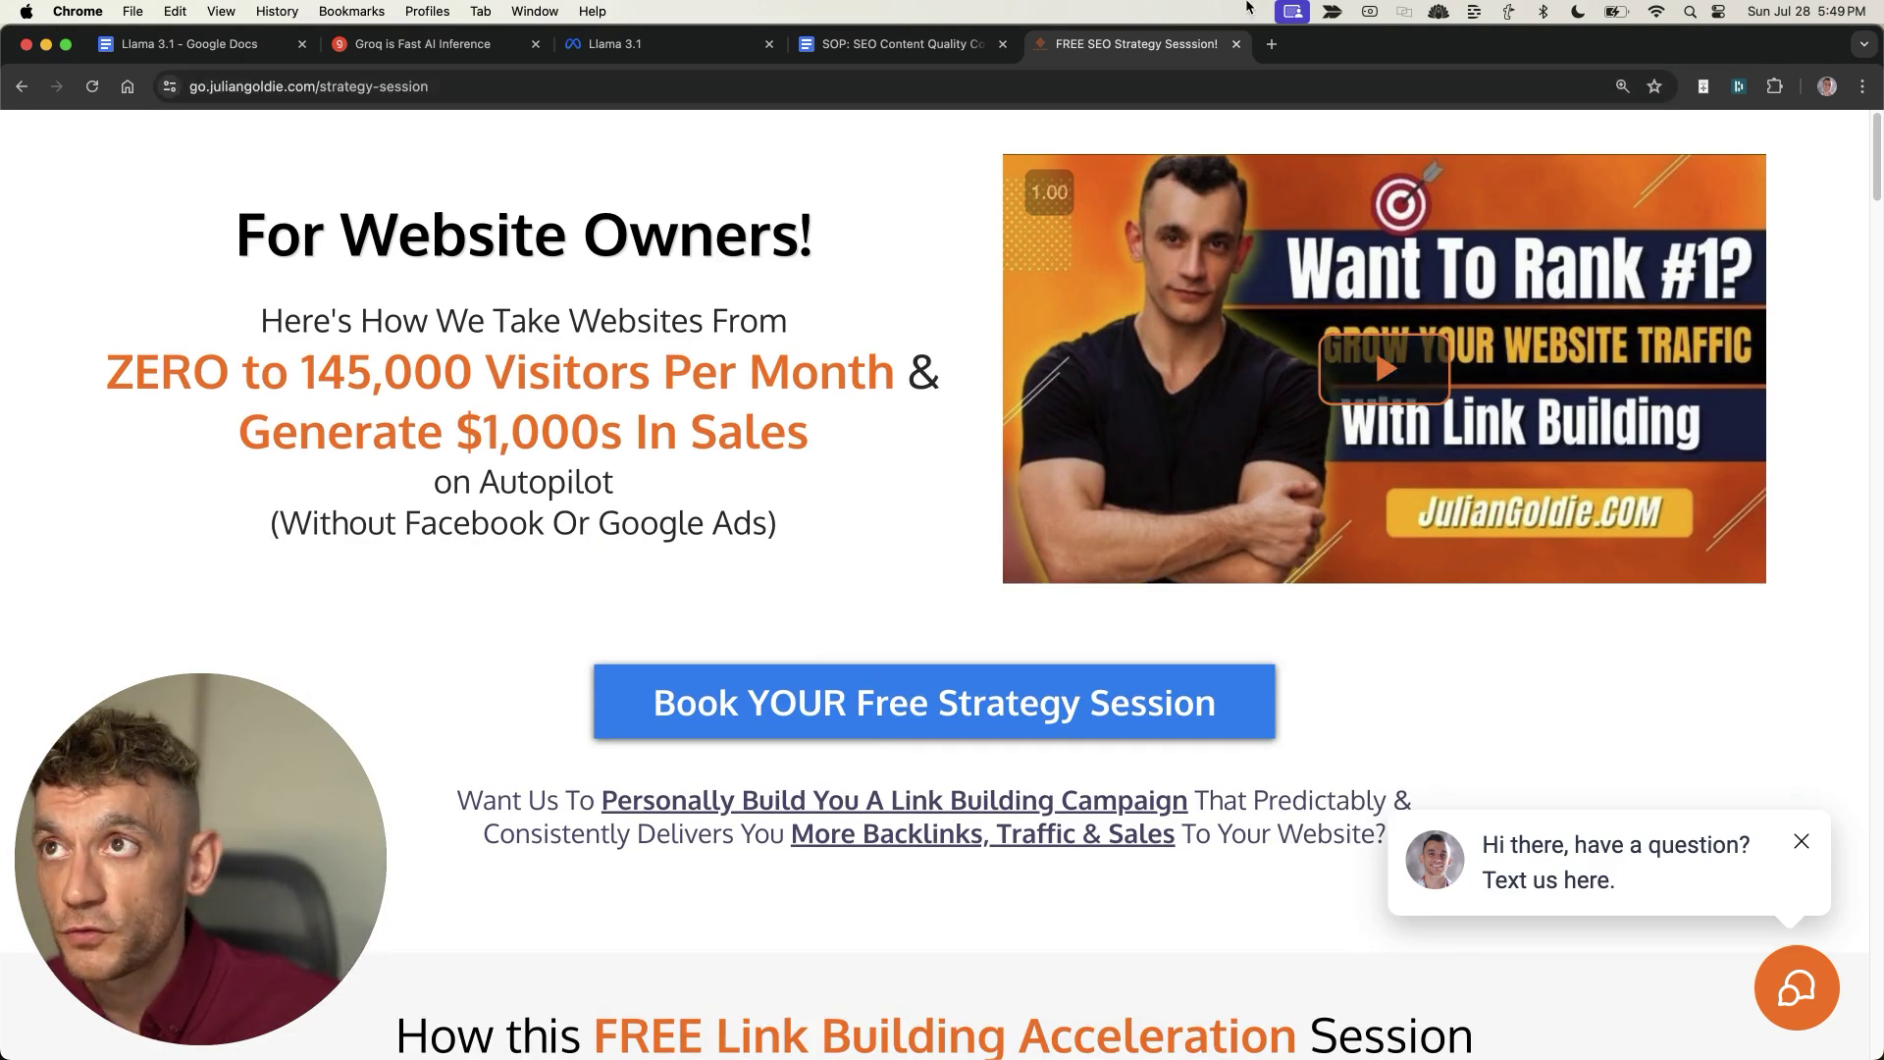
key(super+w)
Highlight the SEO MANUAL QUALITY CONTROL CHECKLIST title and scroll through the checklist
drag(478, 454, 1166, 470)
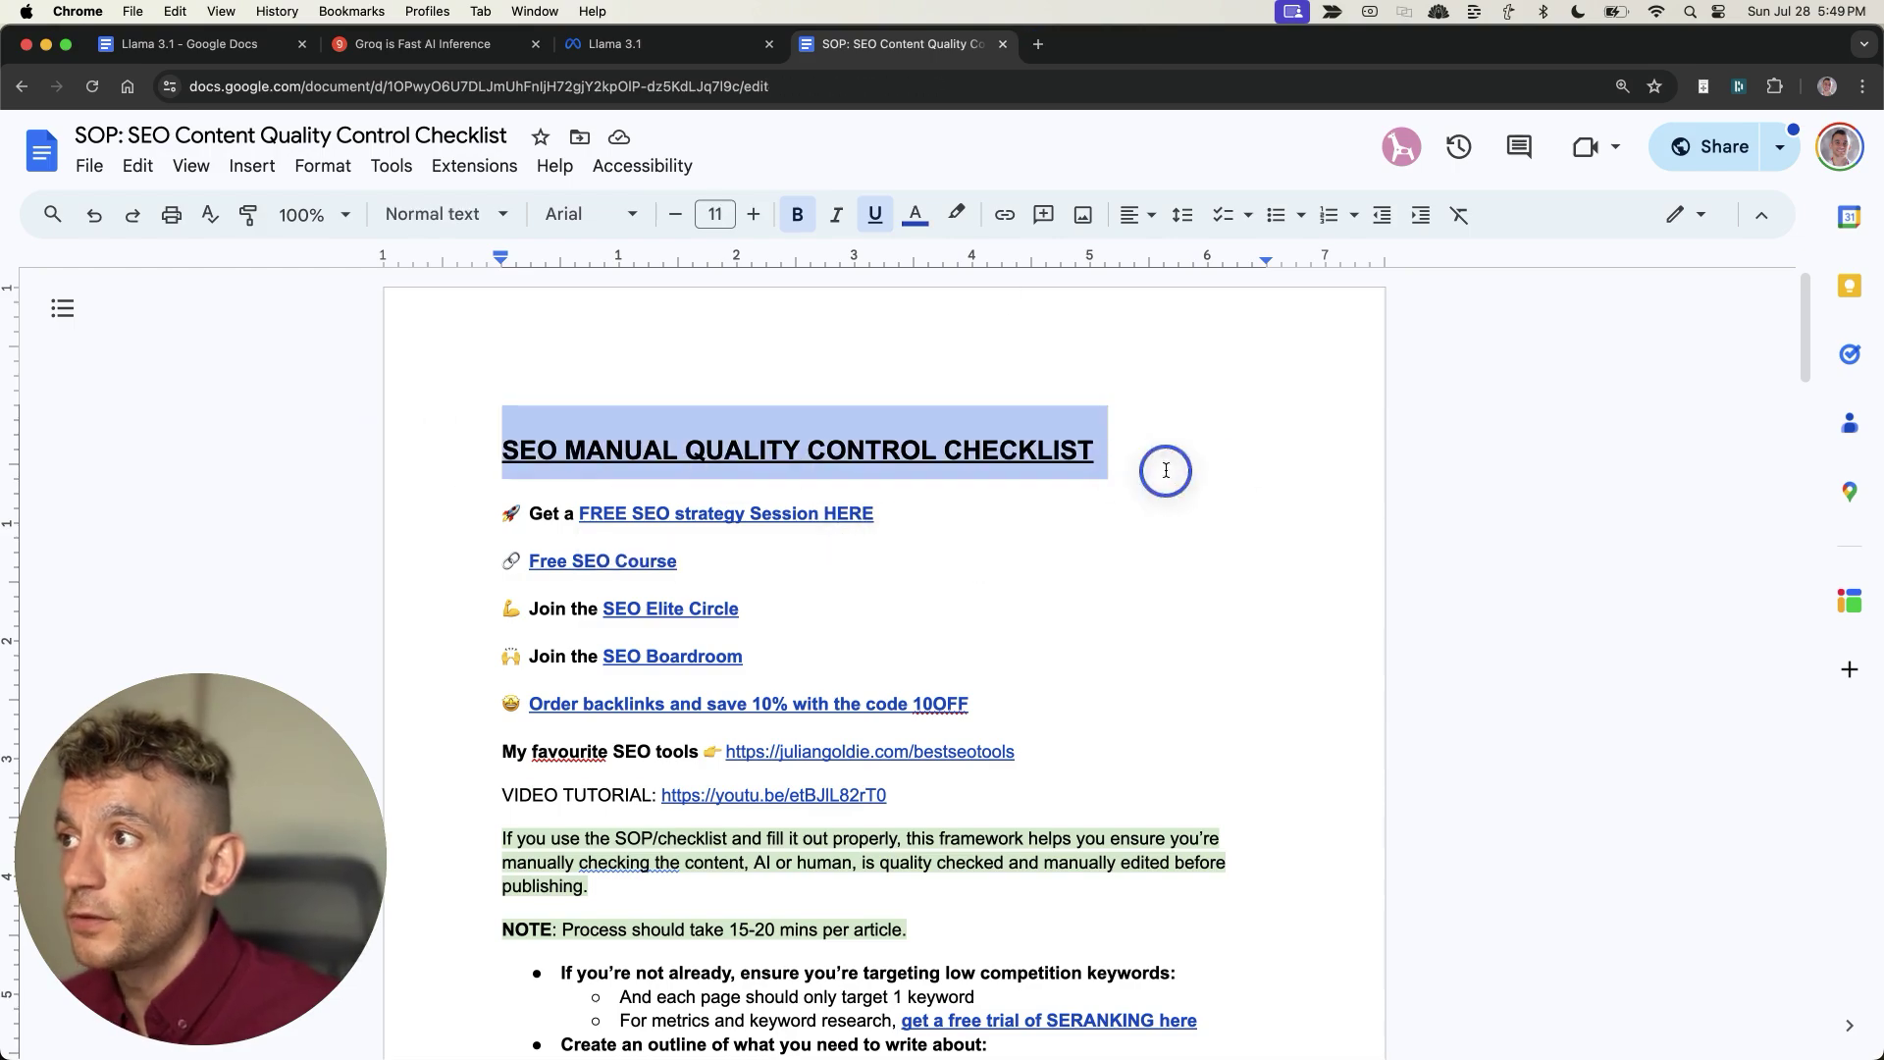
scroll(1082, 429, down, 10)
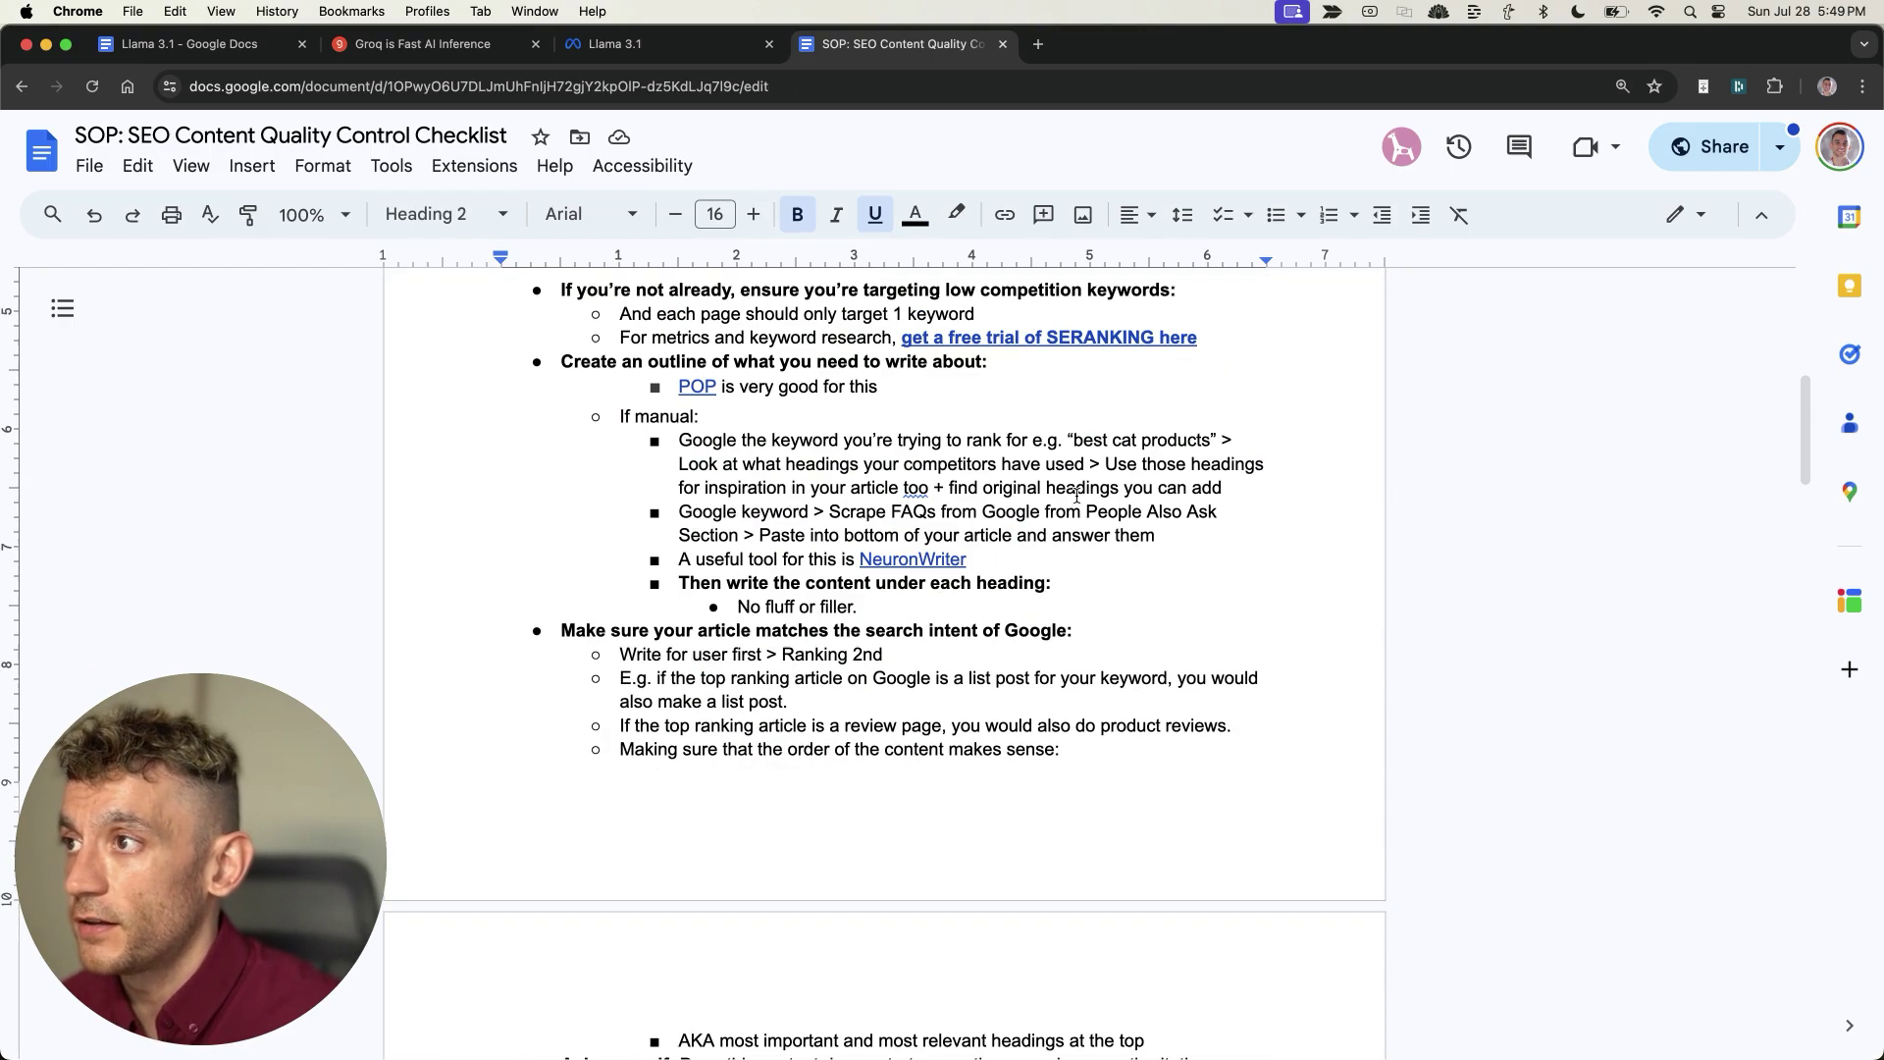
scroll(917, 392, up, 5)
scroll(591, 398, down, 4)
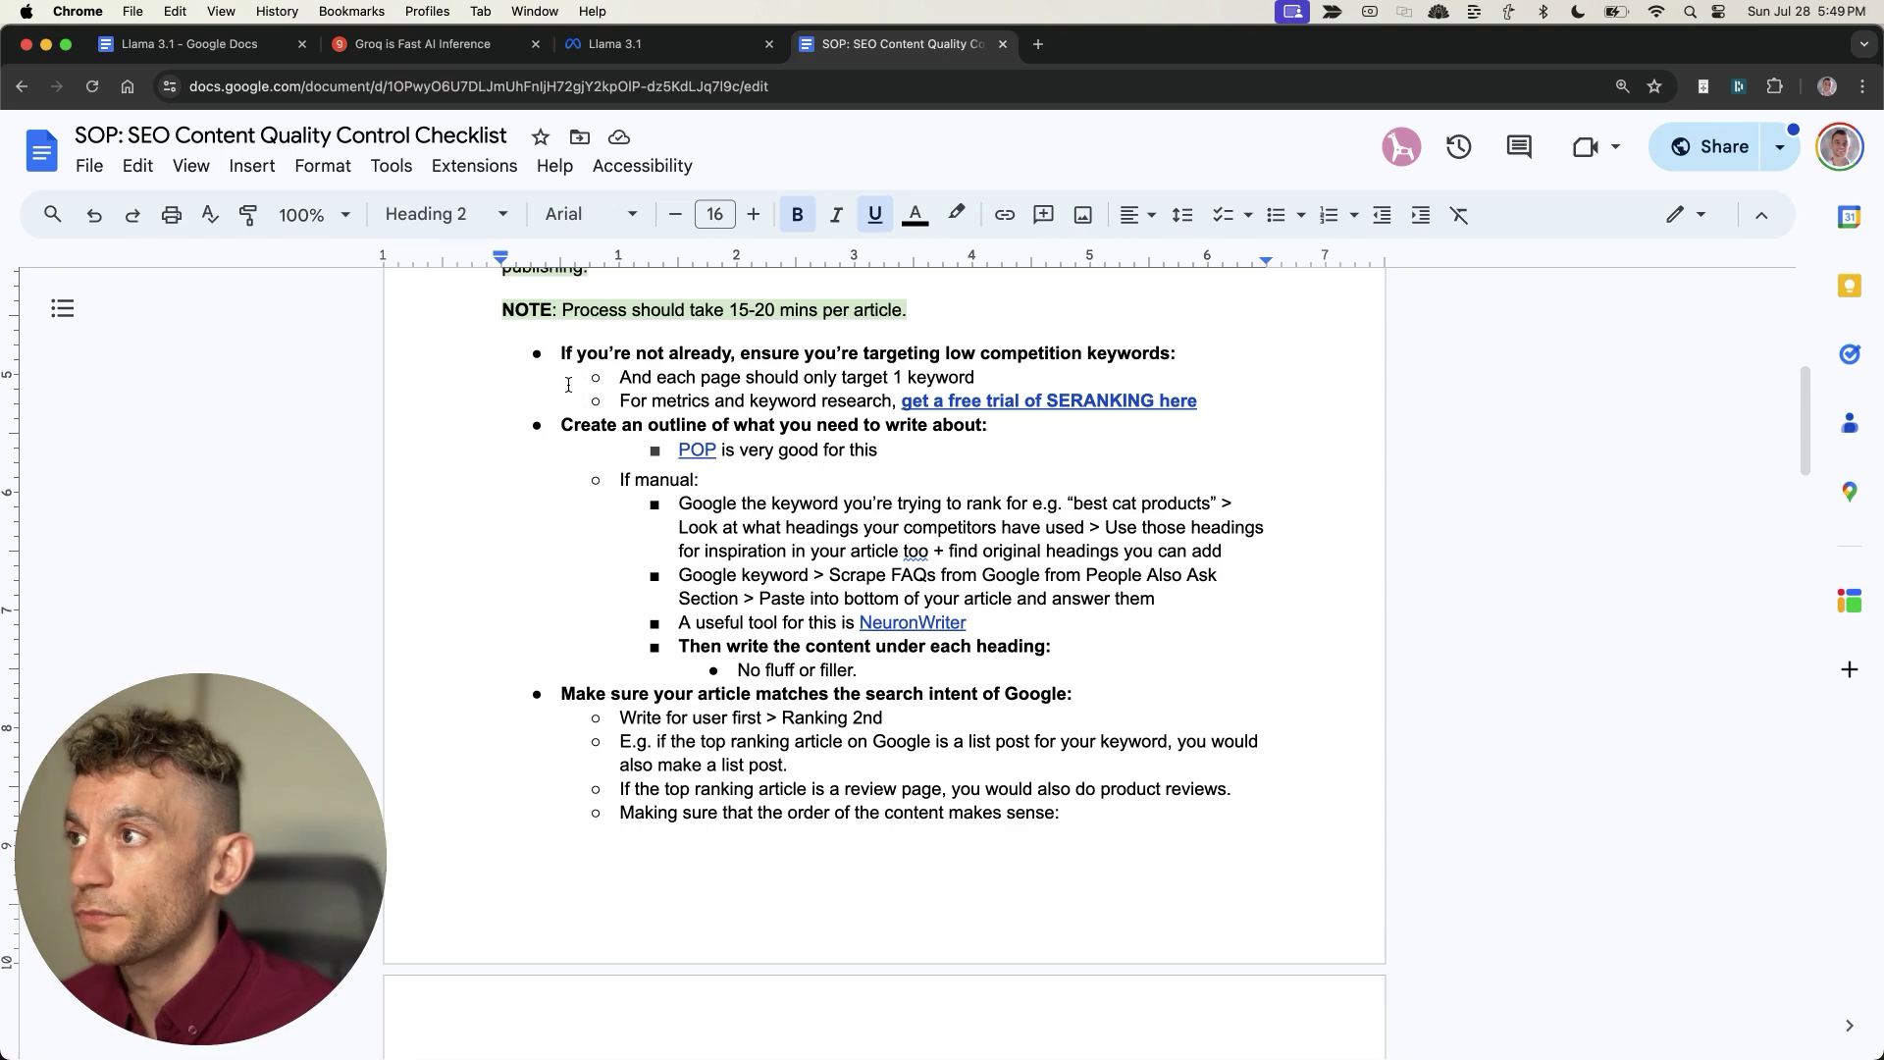
scroll(568, 384, down, 5)
drag(542, 420, 1193, 436)
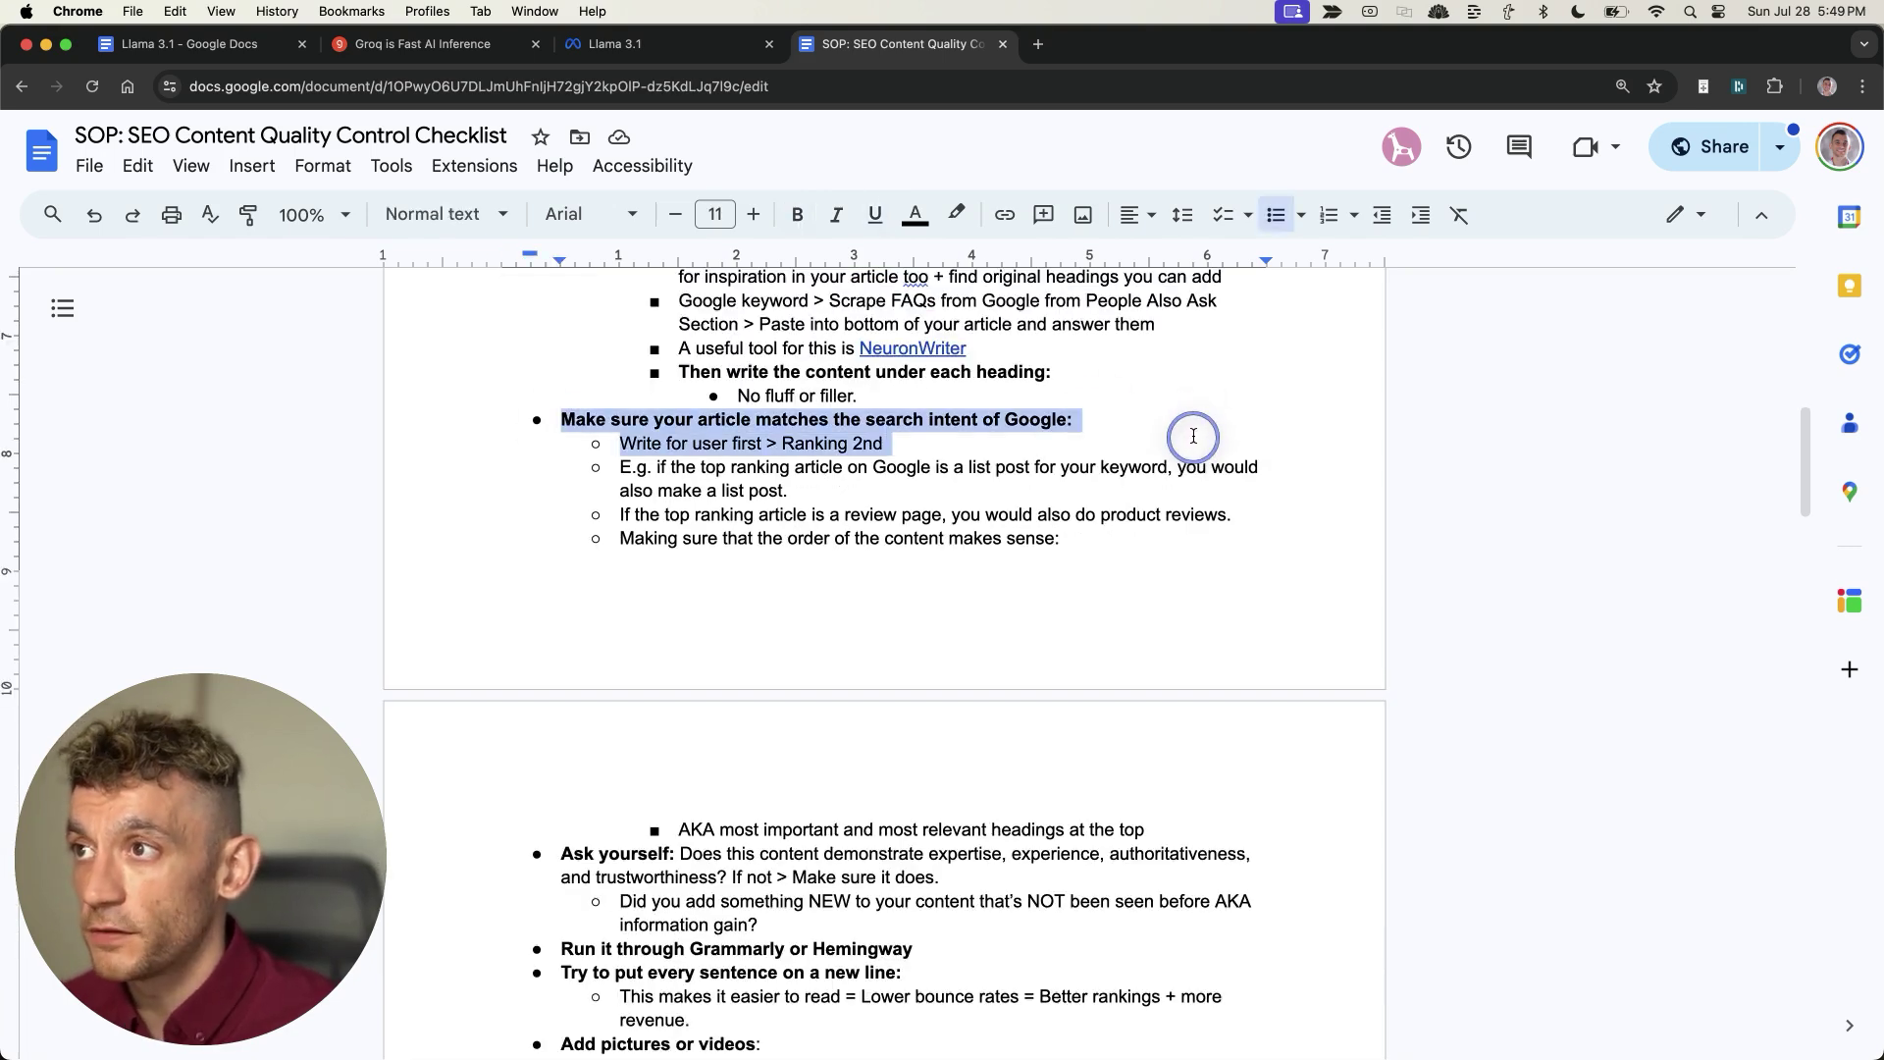
scroll(1193, 436, down, 8)
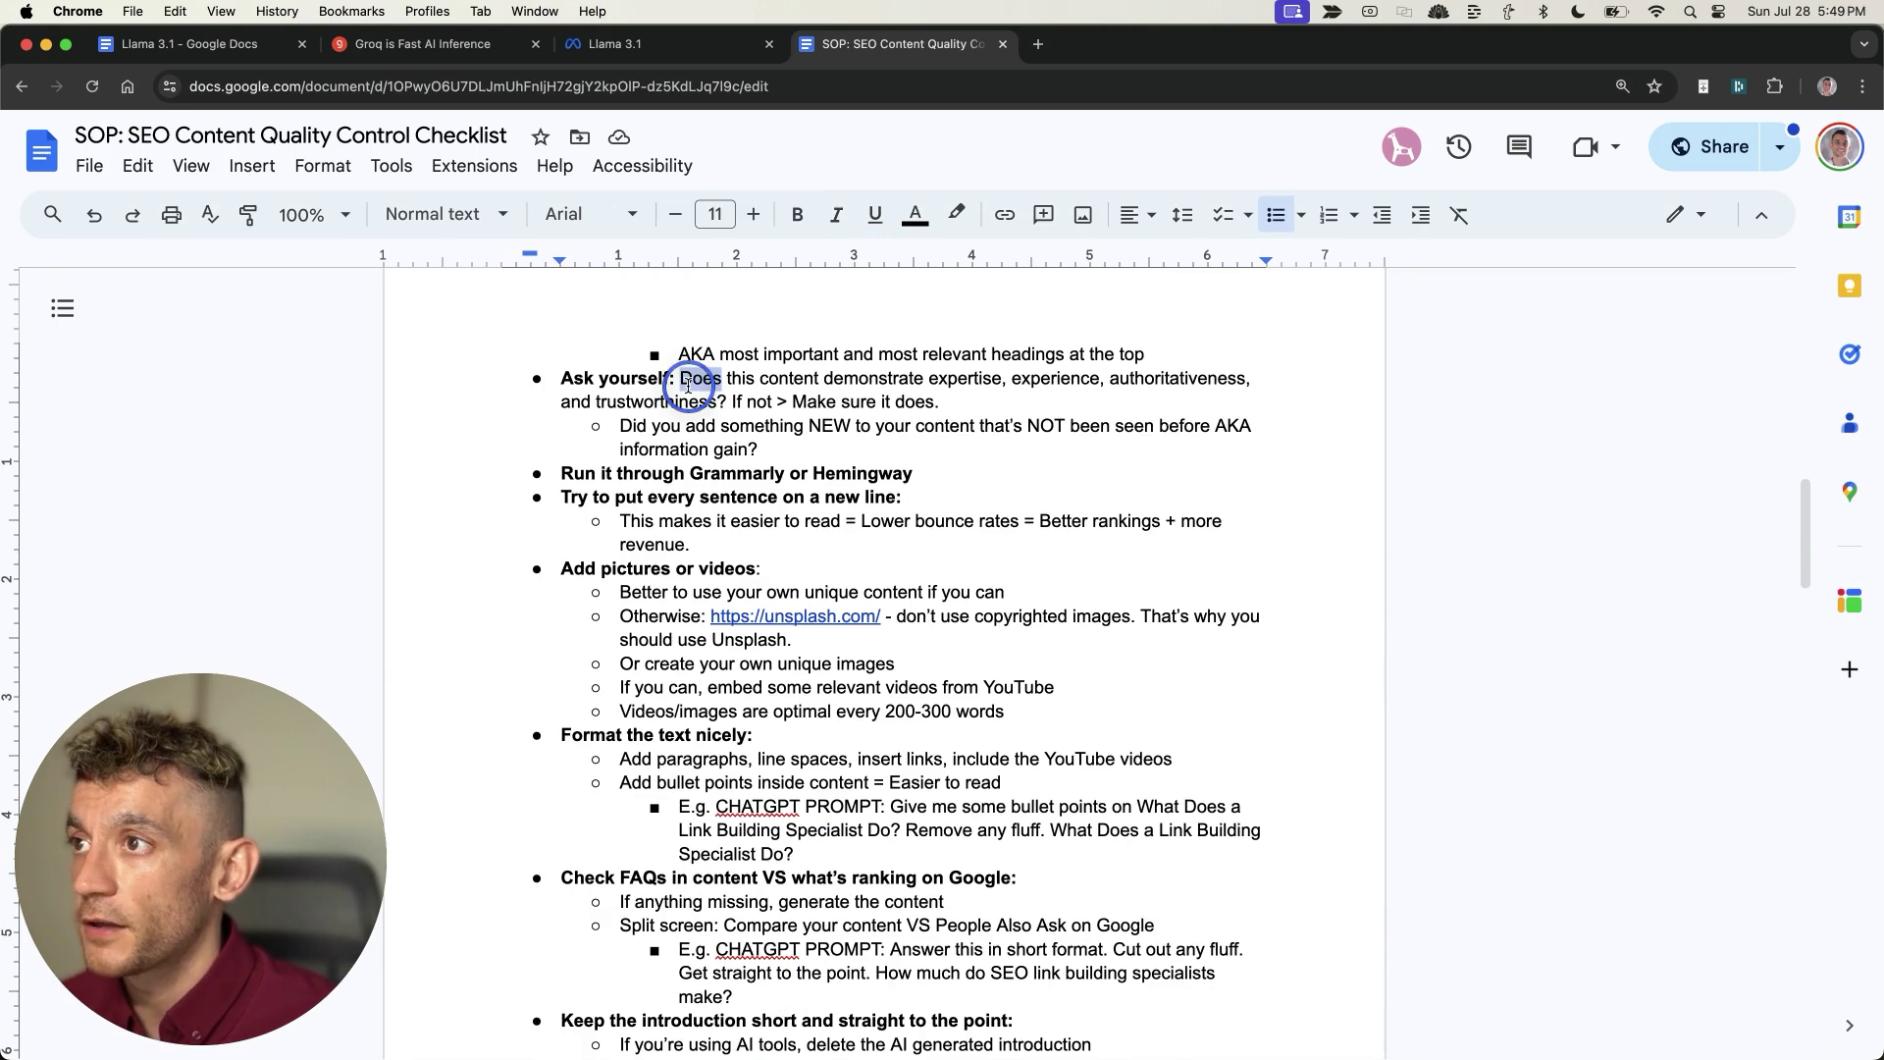
Select the Ask yourself and Grammarly or Hemingway lines, then undo moving the Grammarly line
triple_click(689, 381)
triple_click(734, 475)
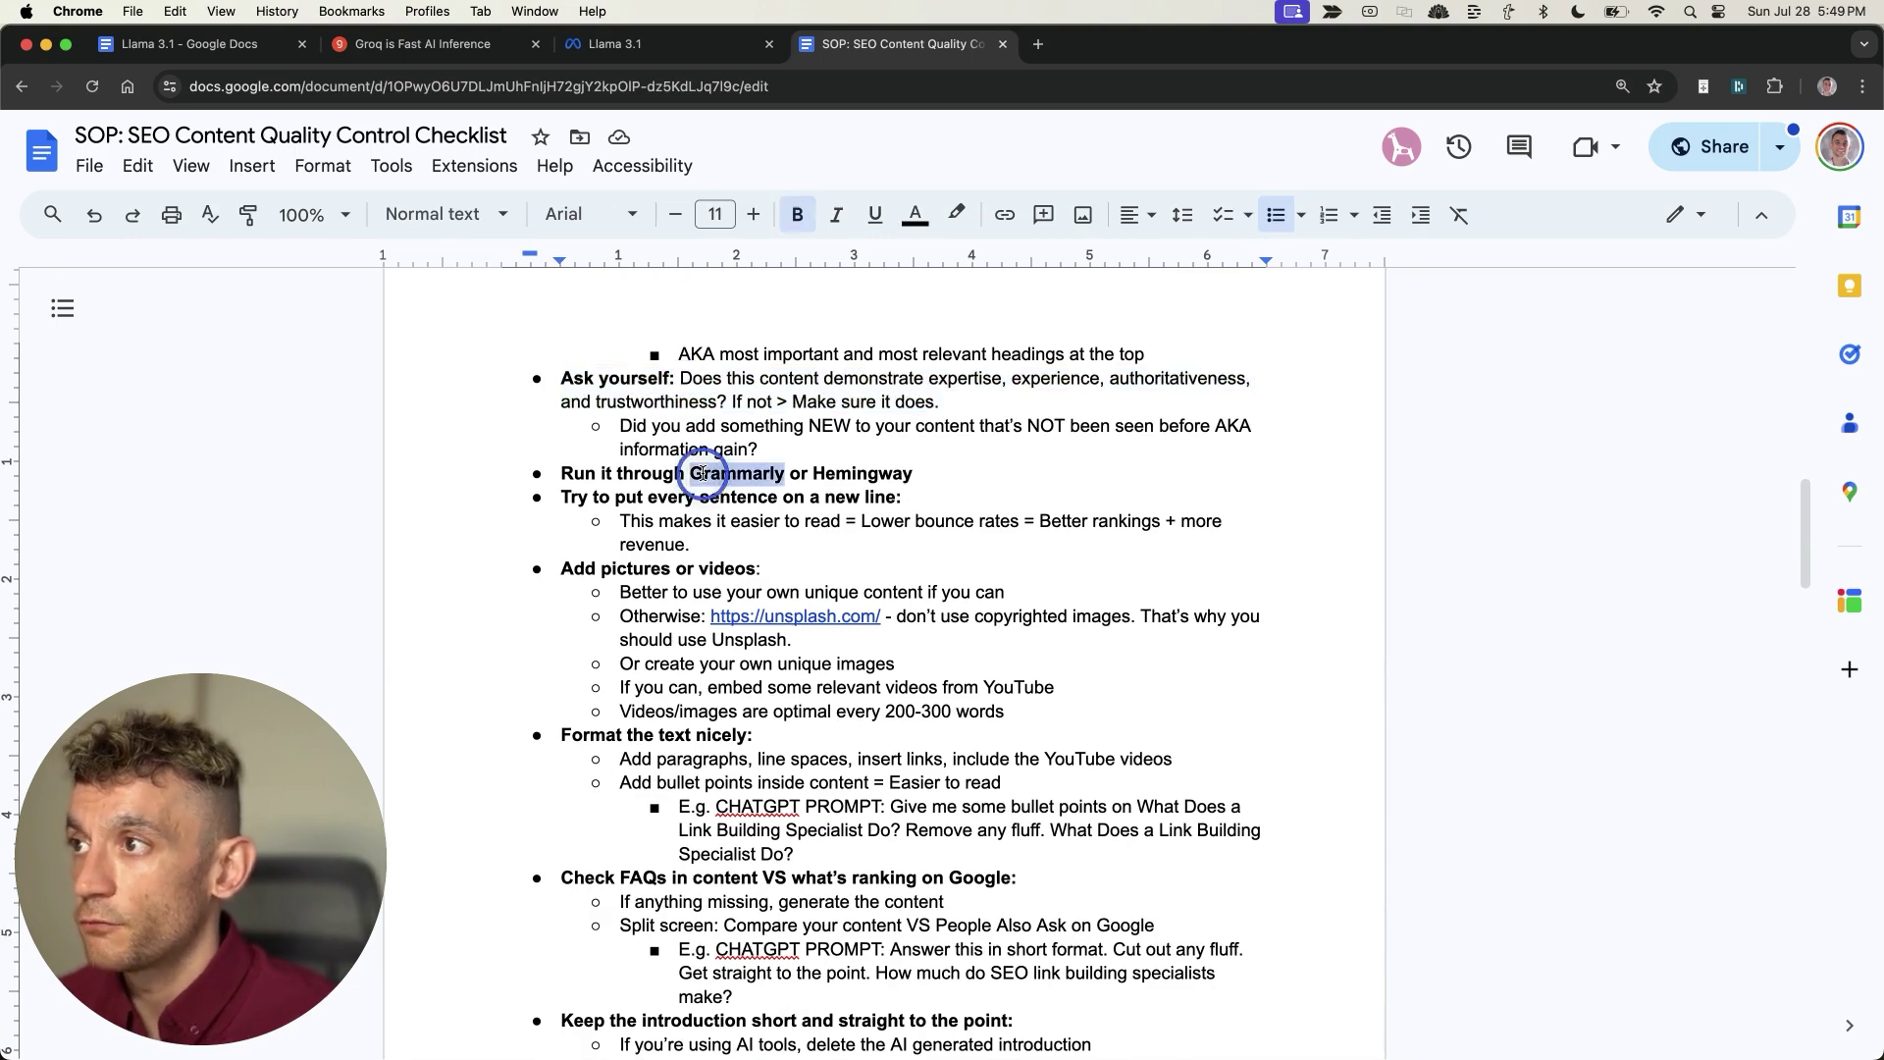
scroll(741, 483, down, 1)
drag(679, 433, 848, 488)
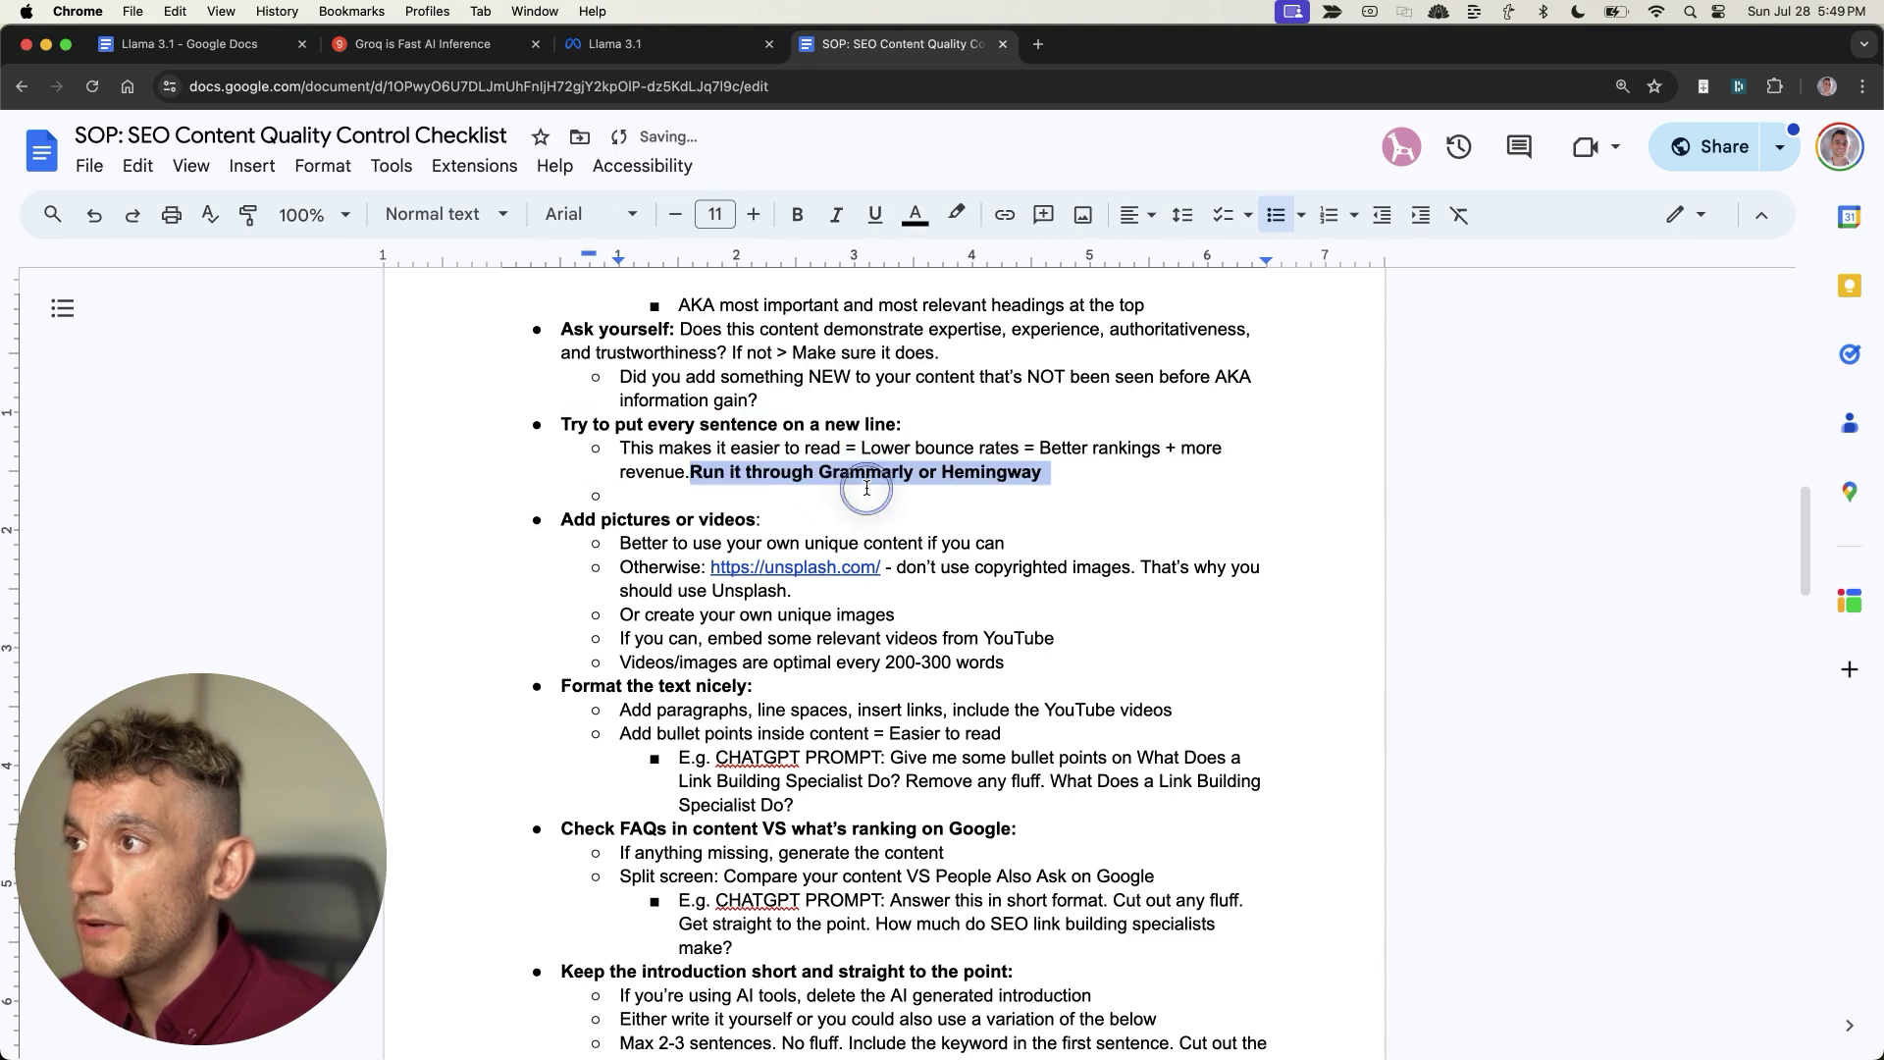
scroll(848, 488, down, 1)
key(super+z)
scroll(846, 486, down, 5)
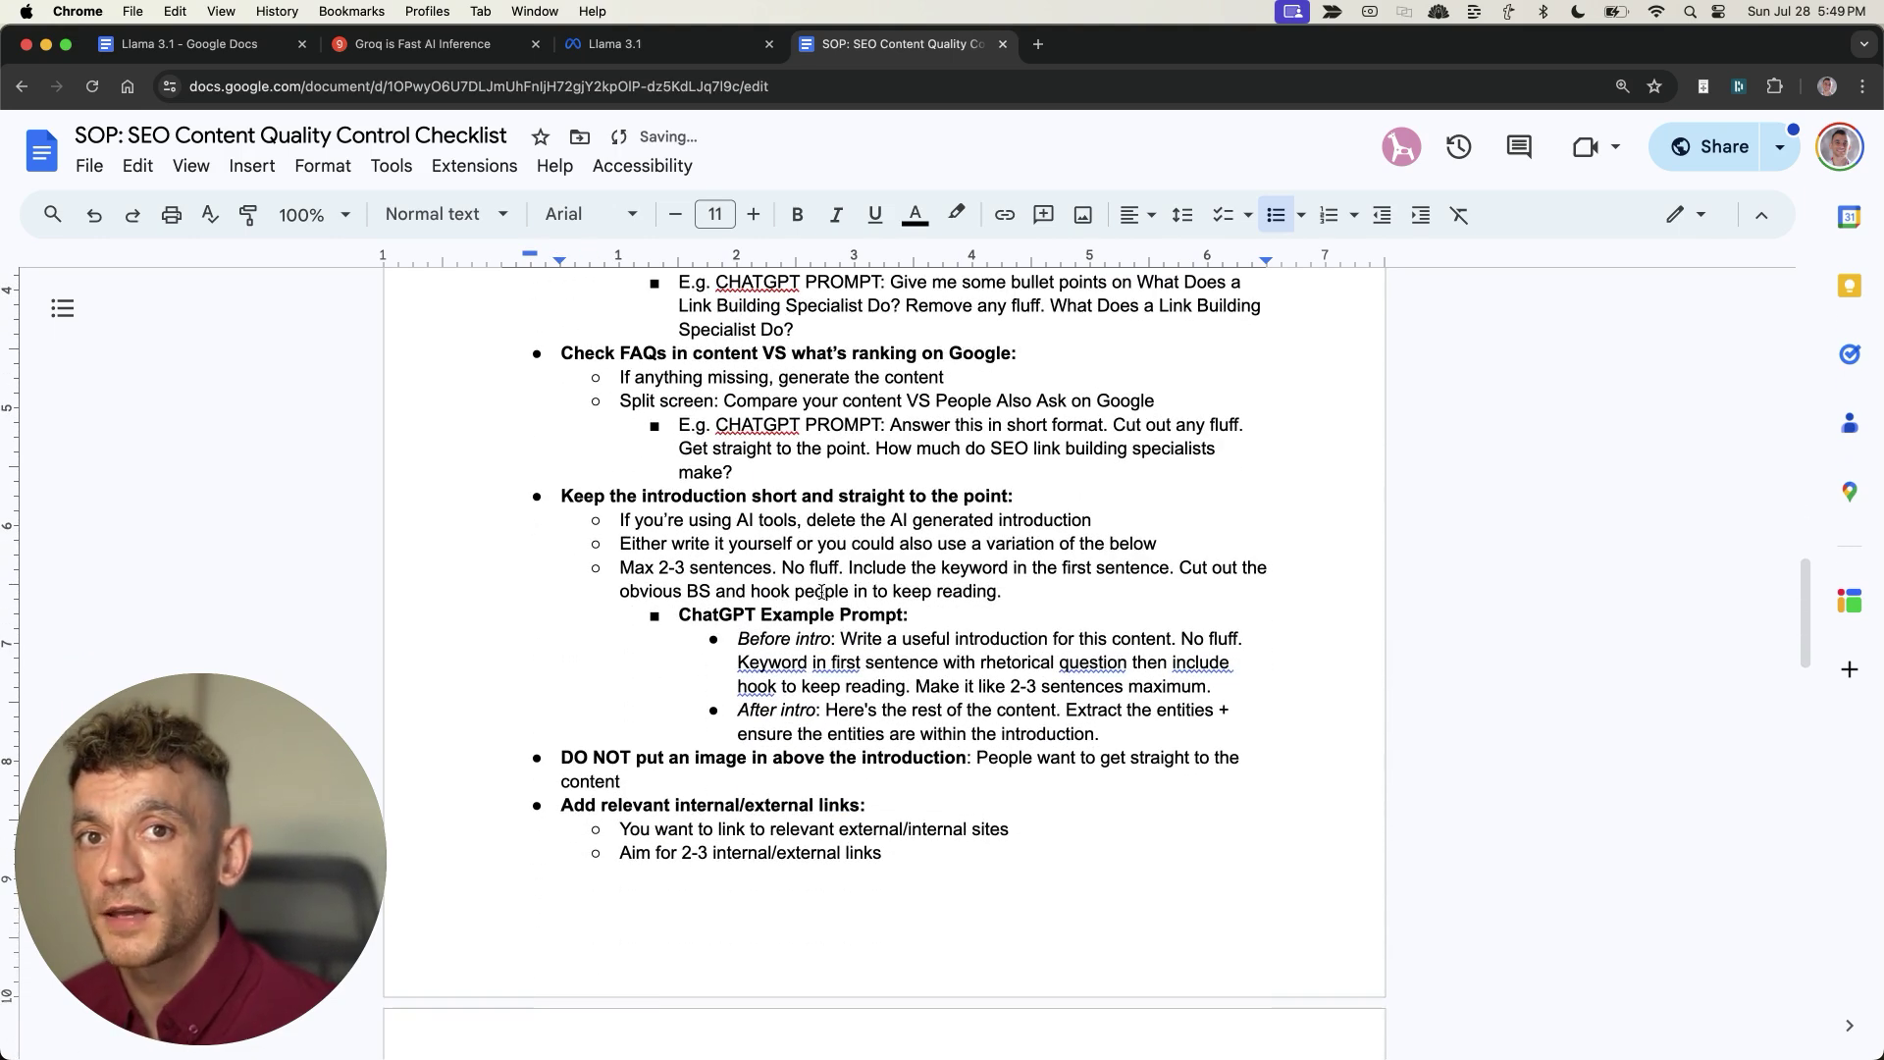
scroll(821, 592, down, 15)
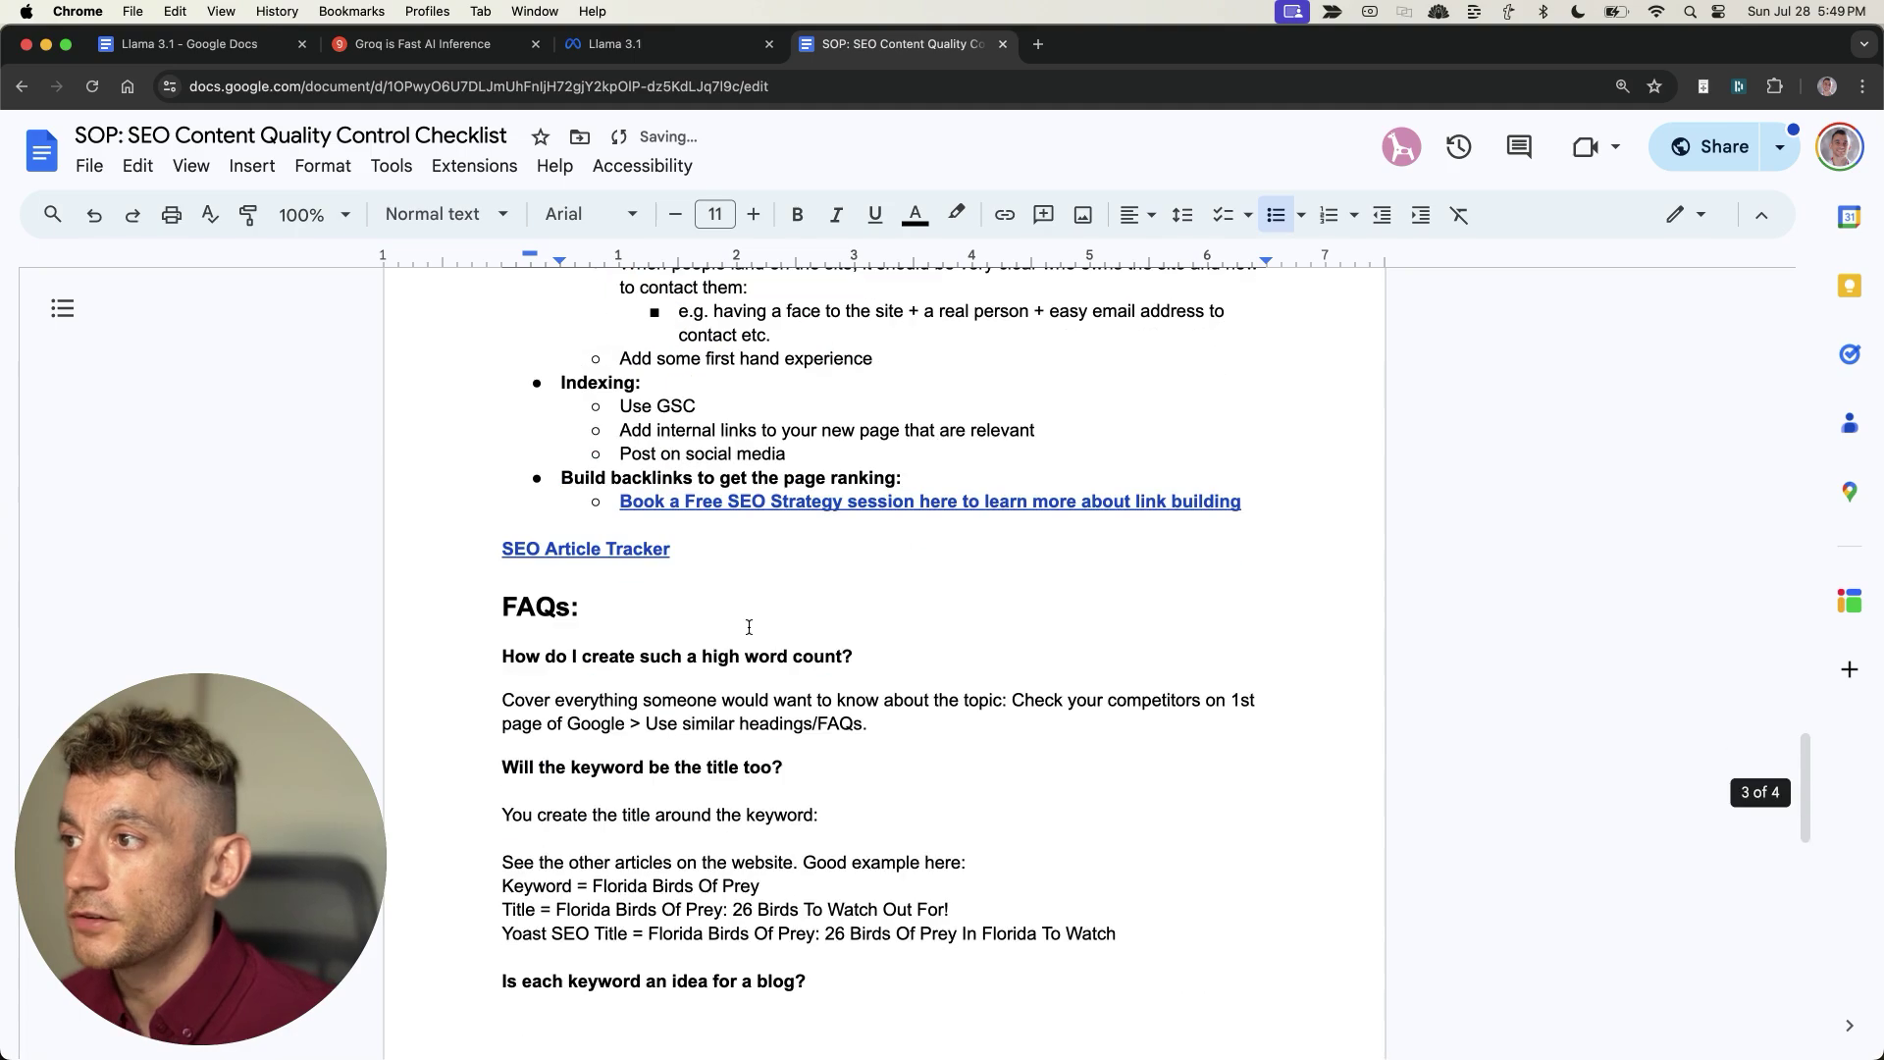
scroll(748, 626, up, 20)
Open and close the SEO Elite Circle LinkedIn article, then close the checklist for the Llama 3.1 doc
super+click(785, 606)
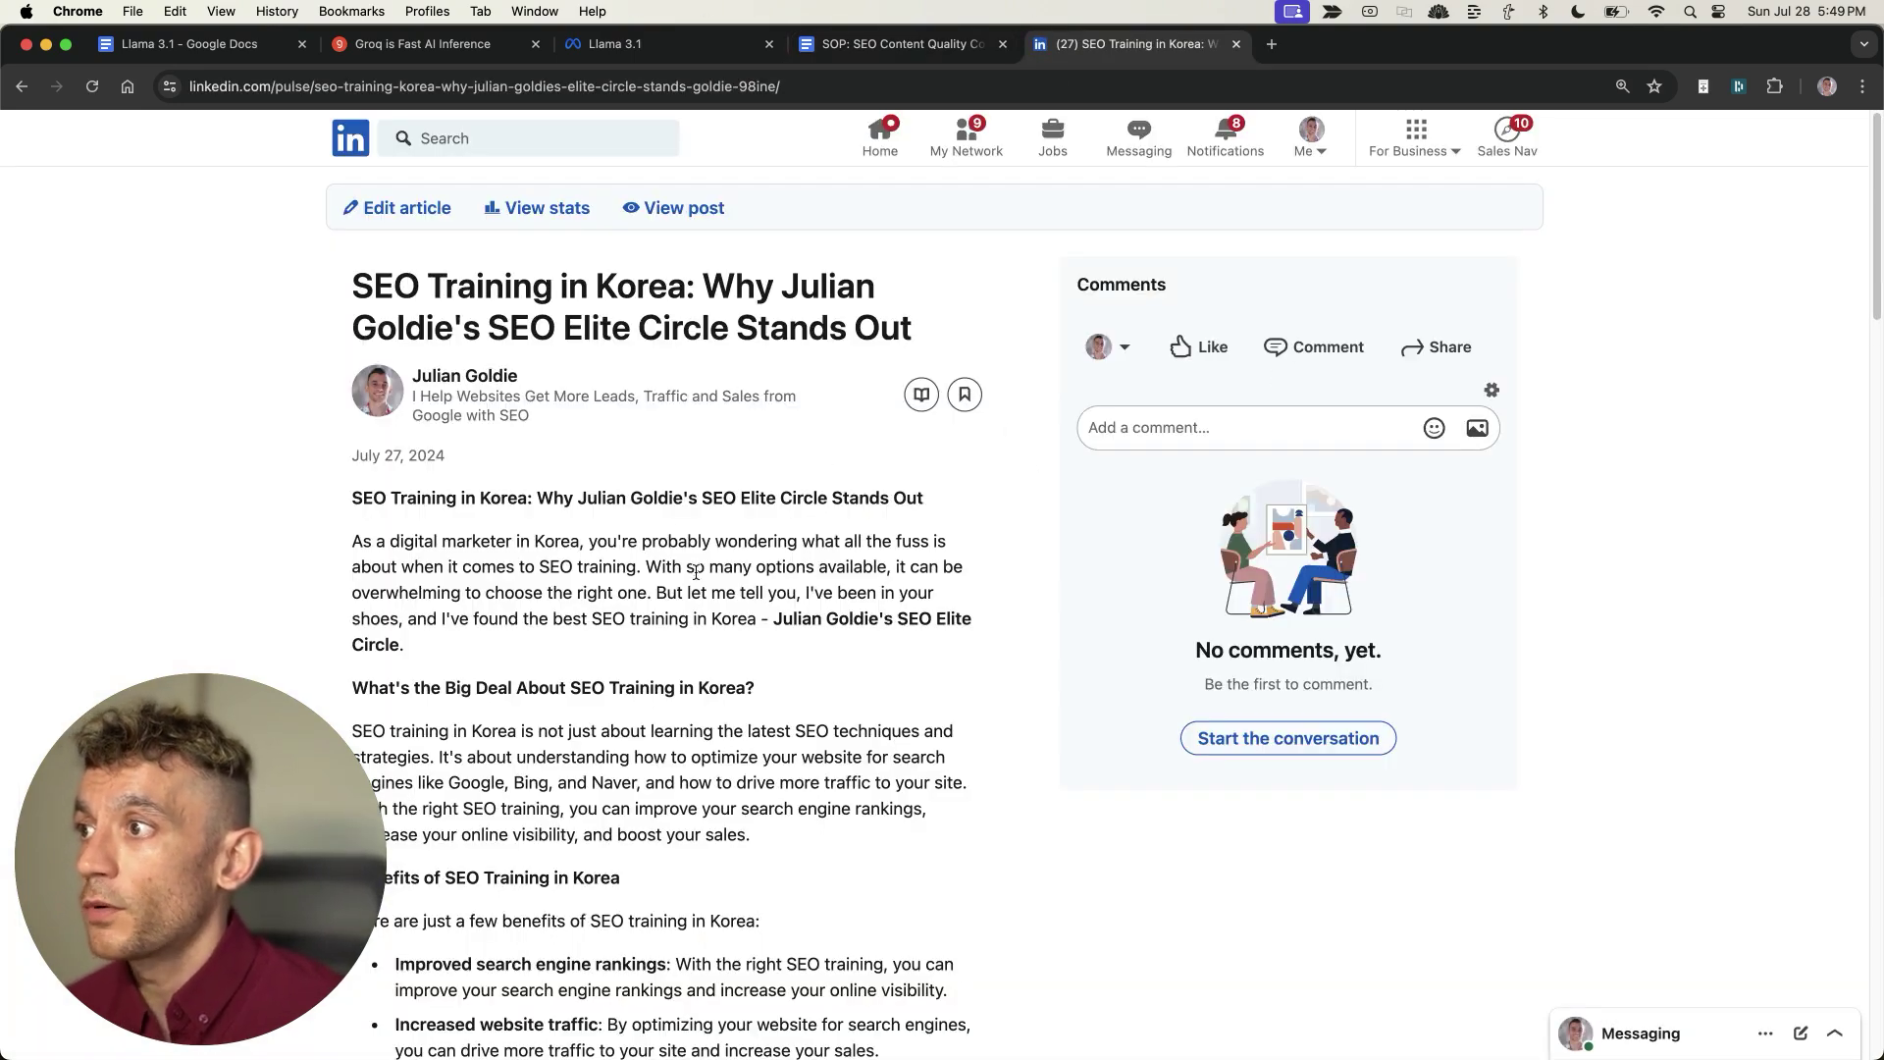
key(super+w)
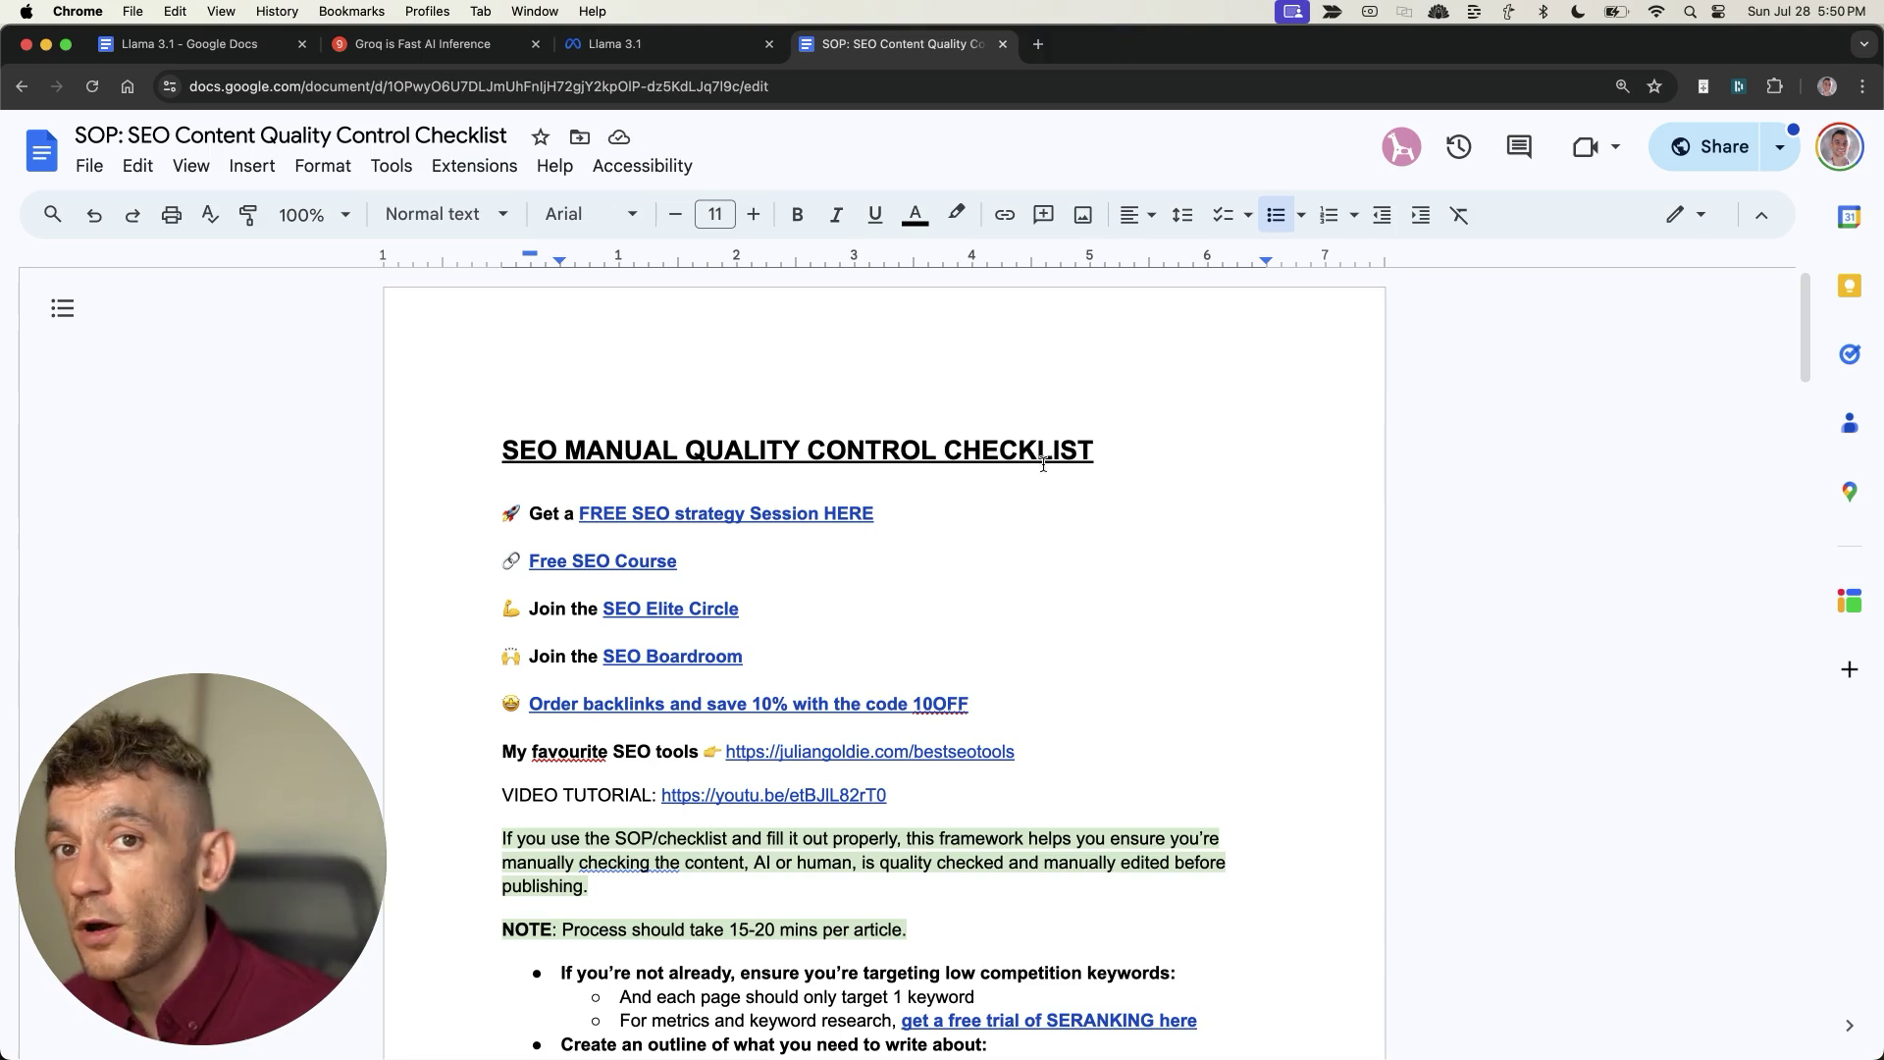
click(1263, 657)
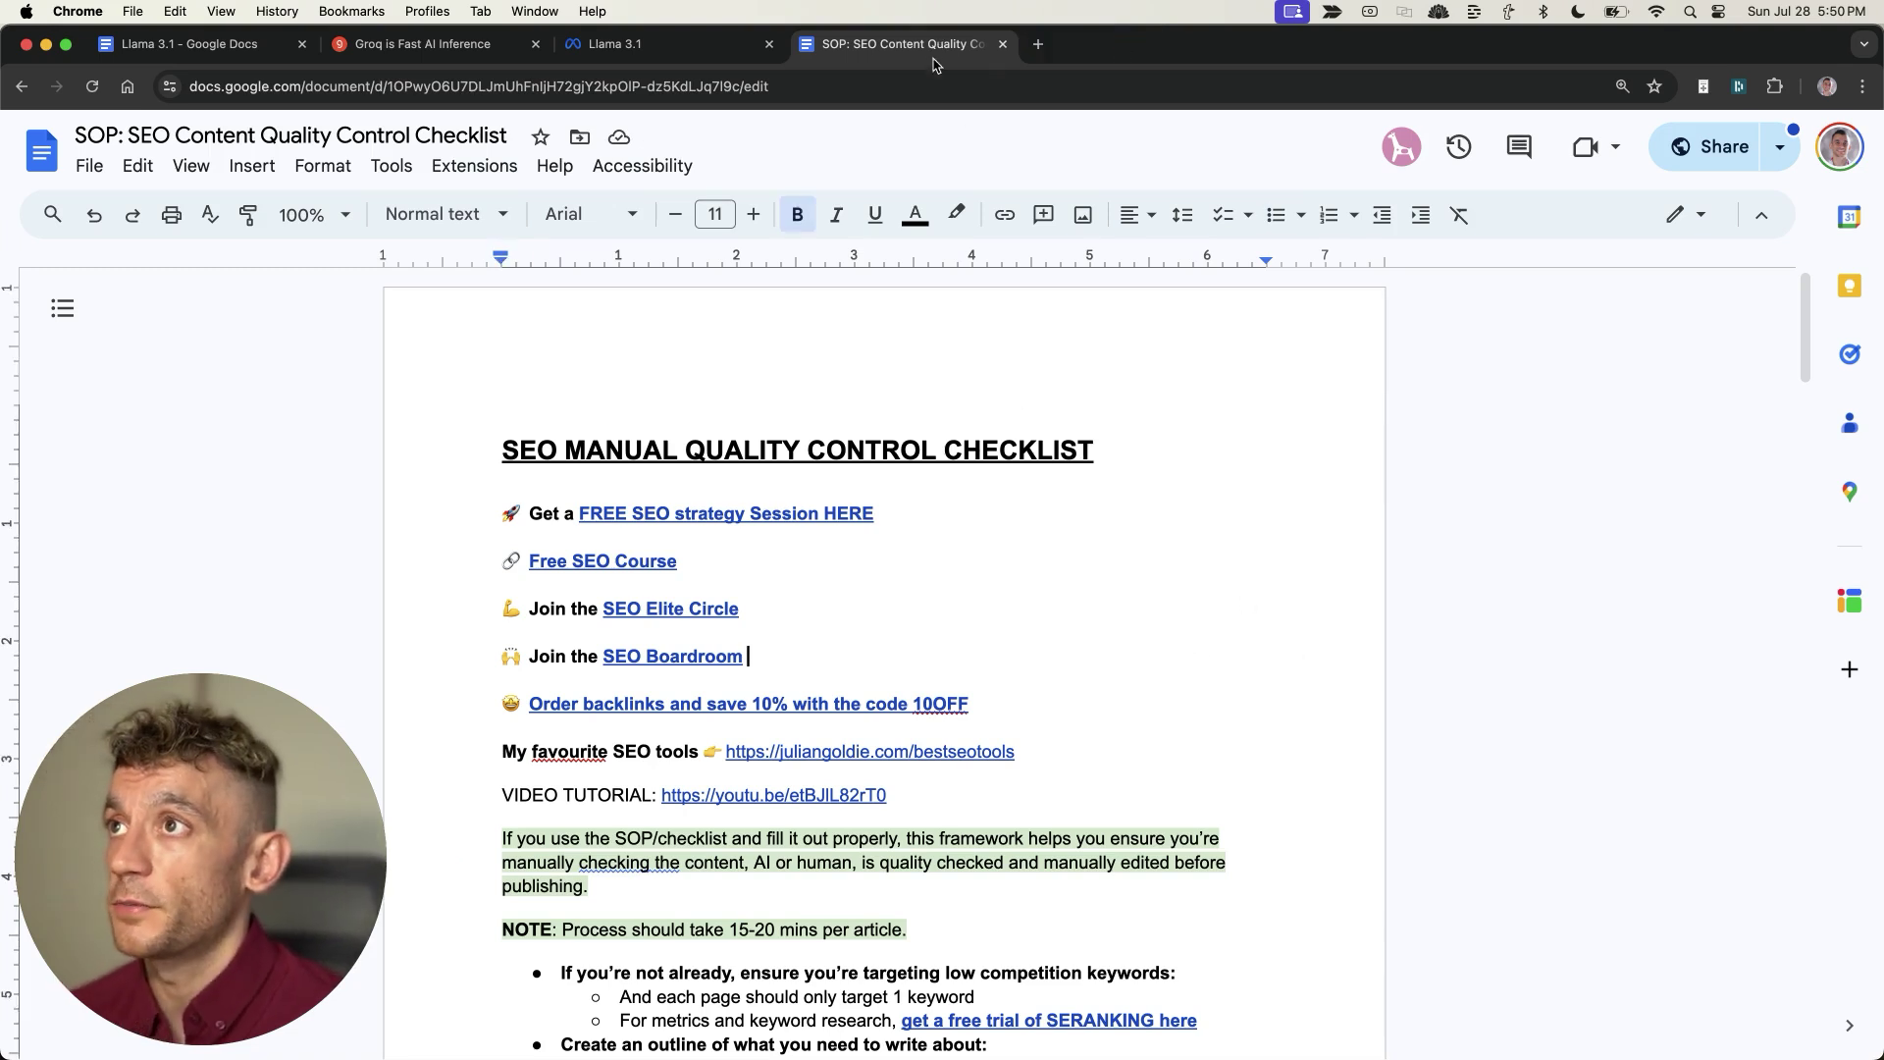
key(super+w)
key(super+1)
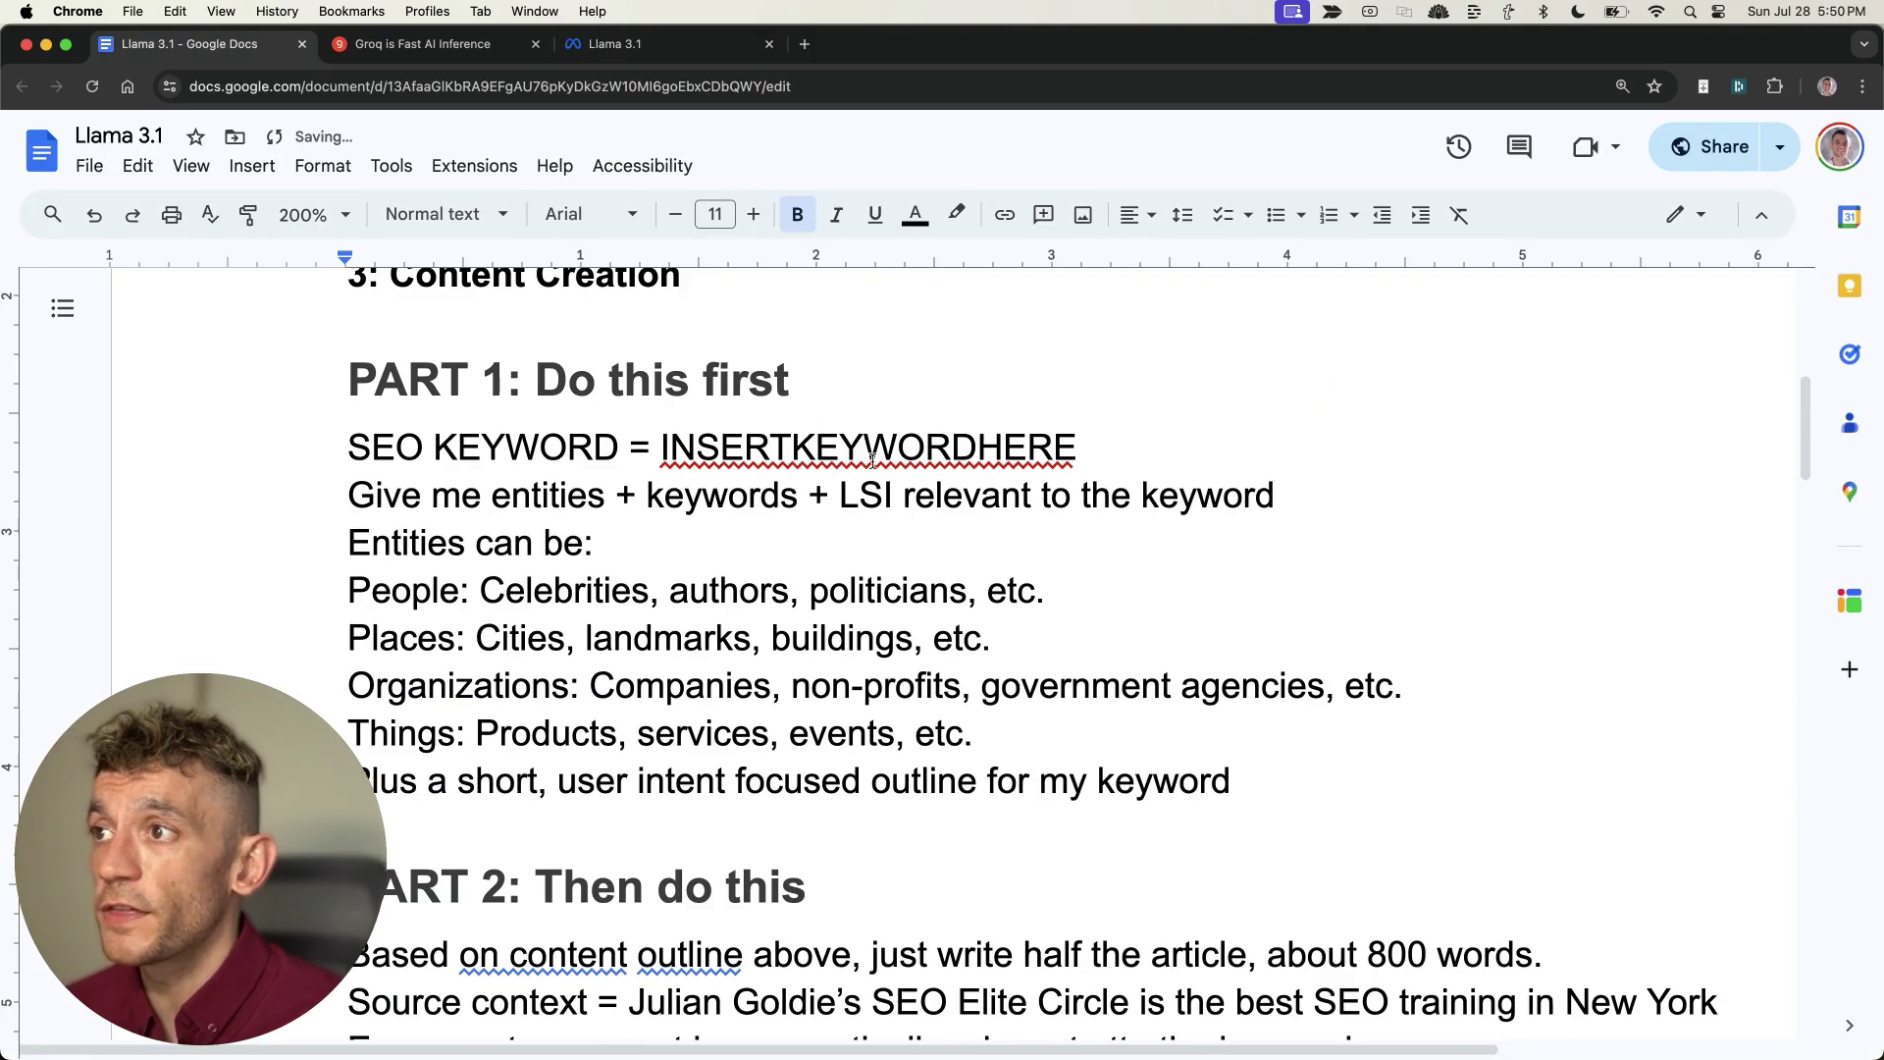
scroll(873, 461, down, 10)
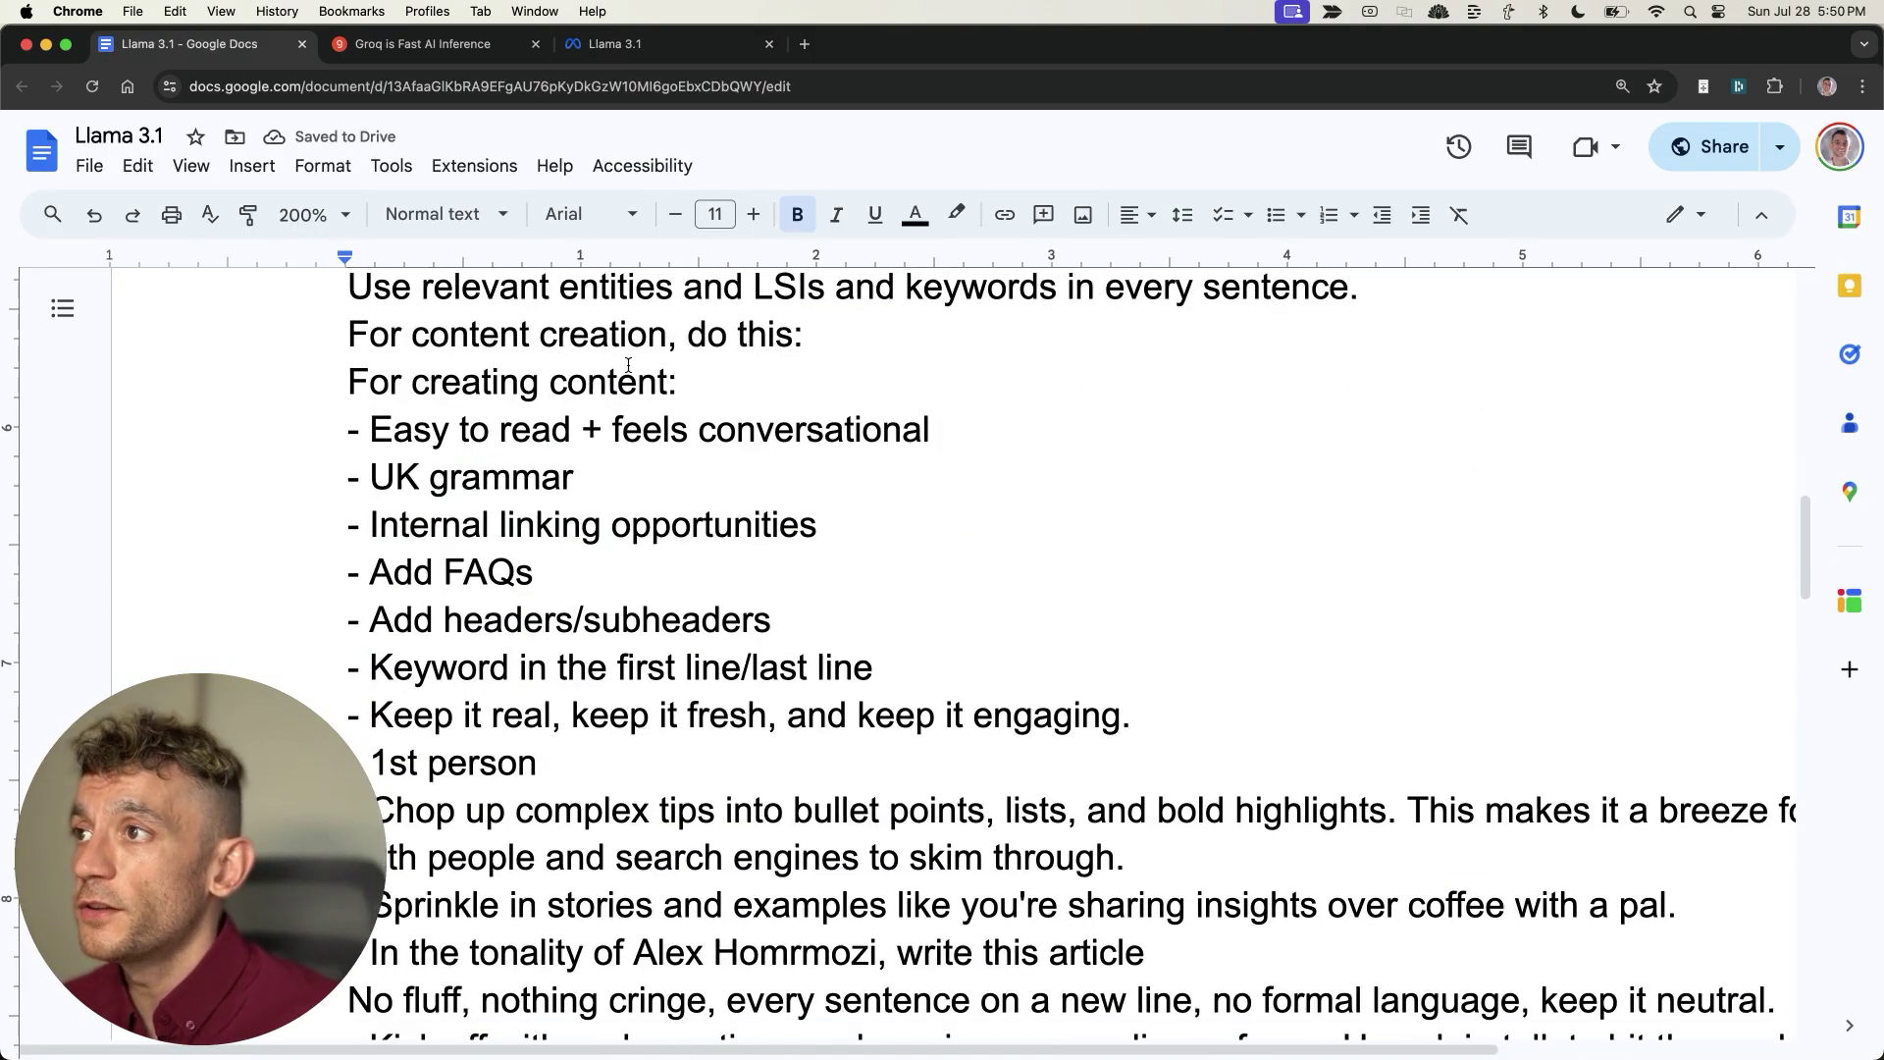
scroll(638, 393, up, 4)
drag(302, 534, 1742, 552)
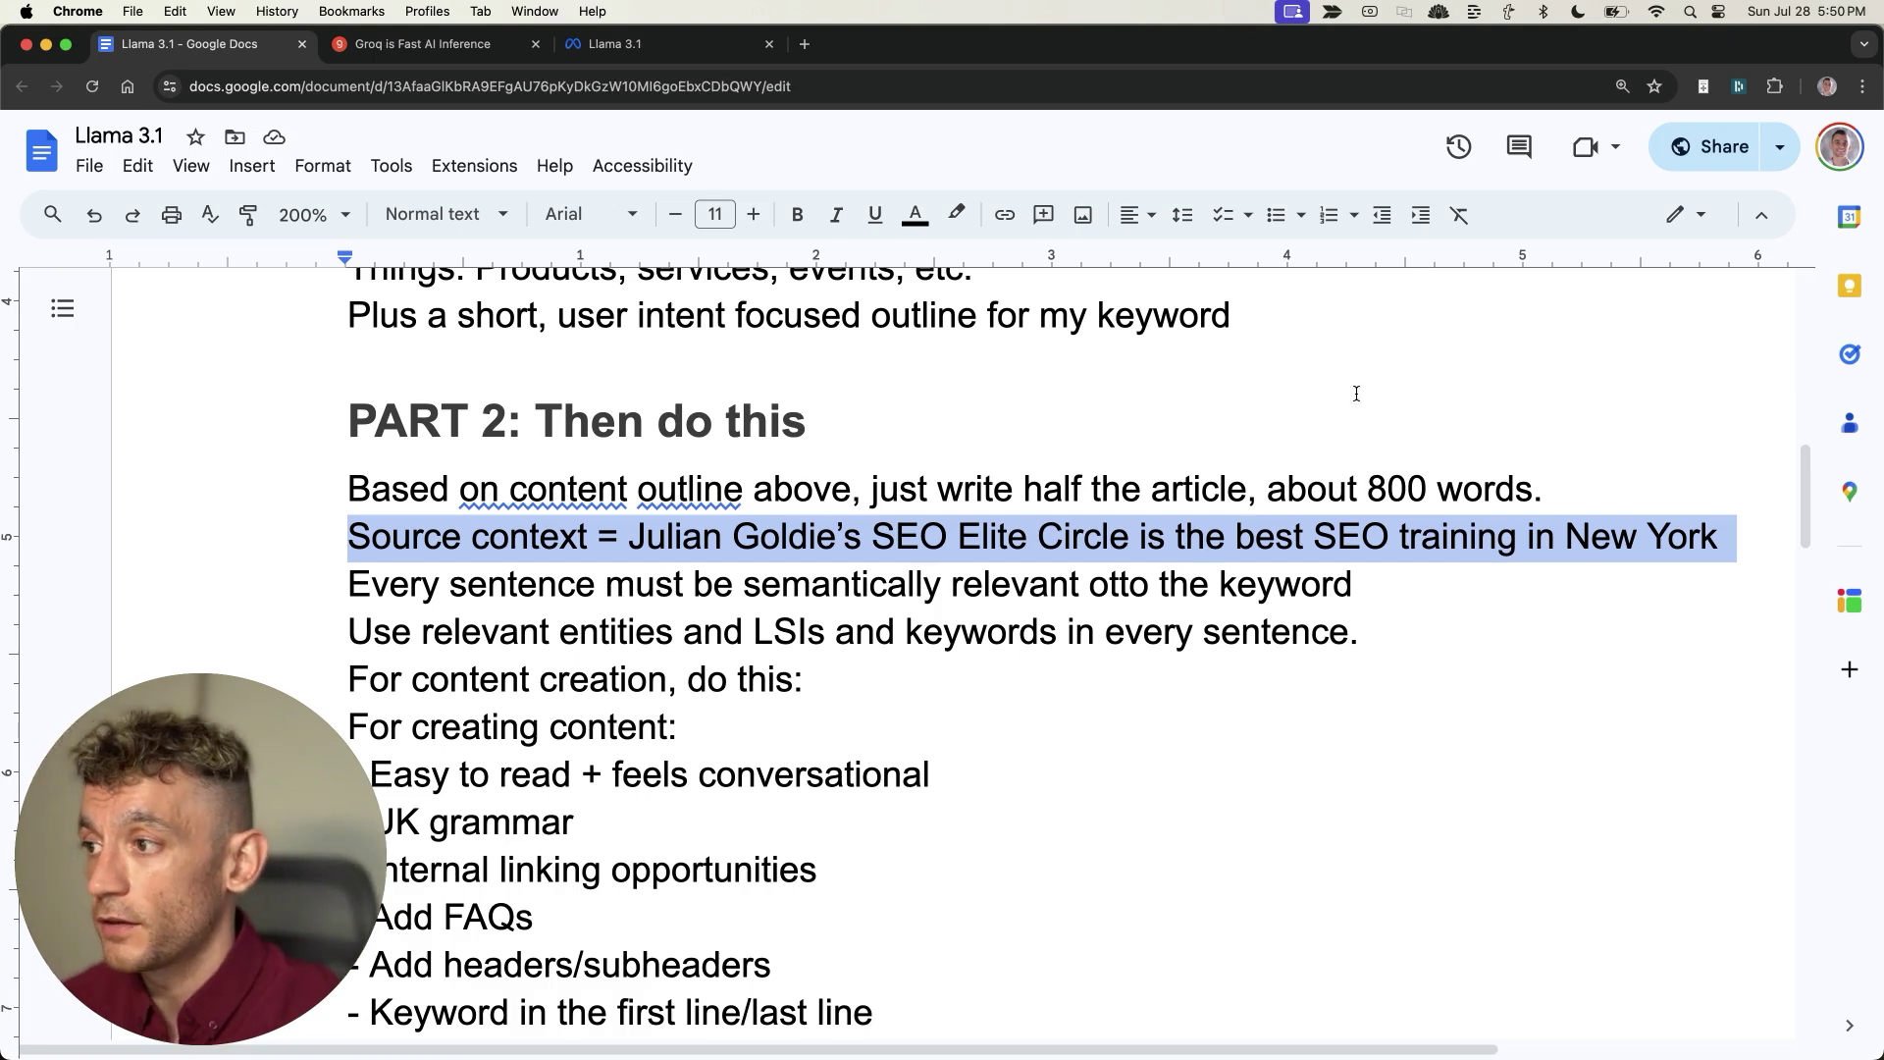
scroll(628, 728, down, 5)
scroll(628, 729, down, 1)
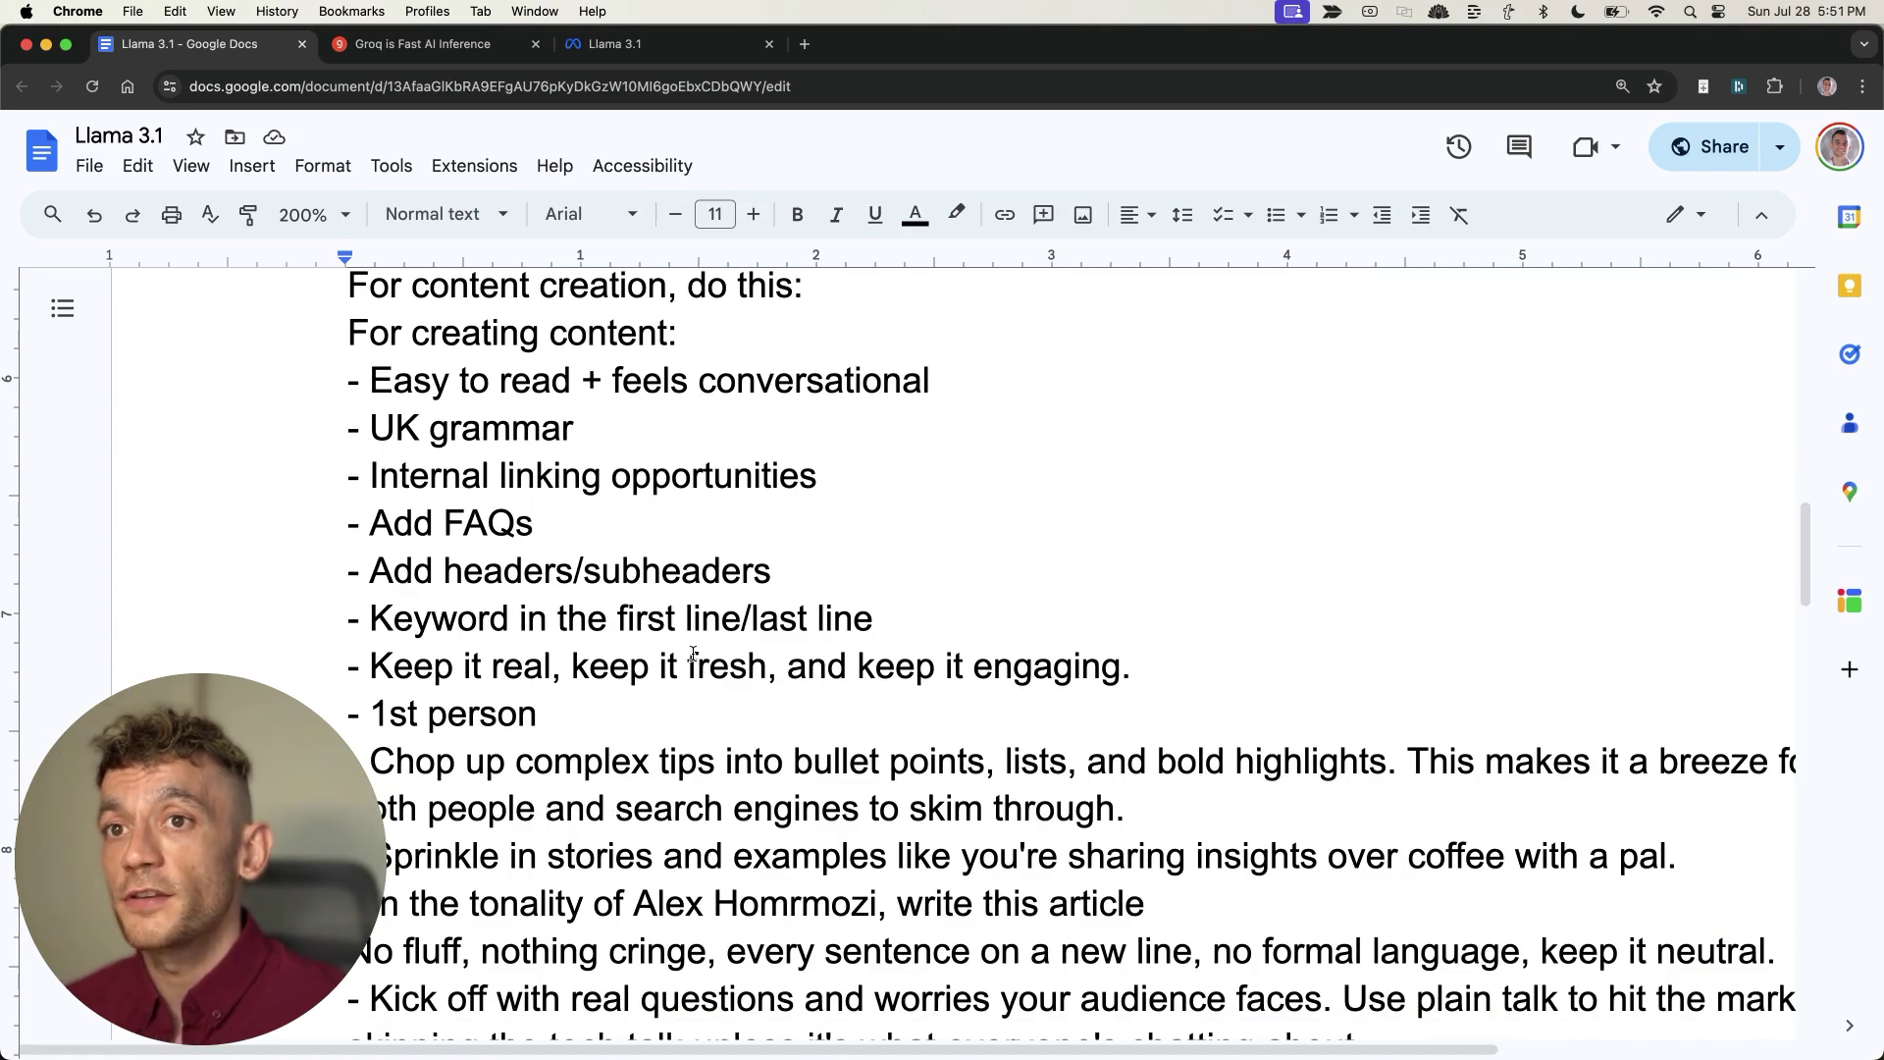
scroll(662, 734, down, 10)
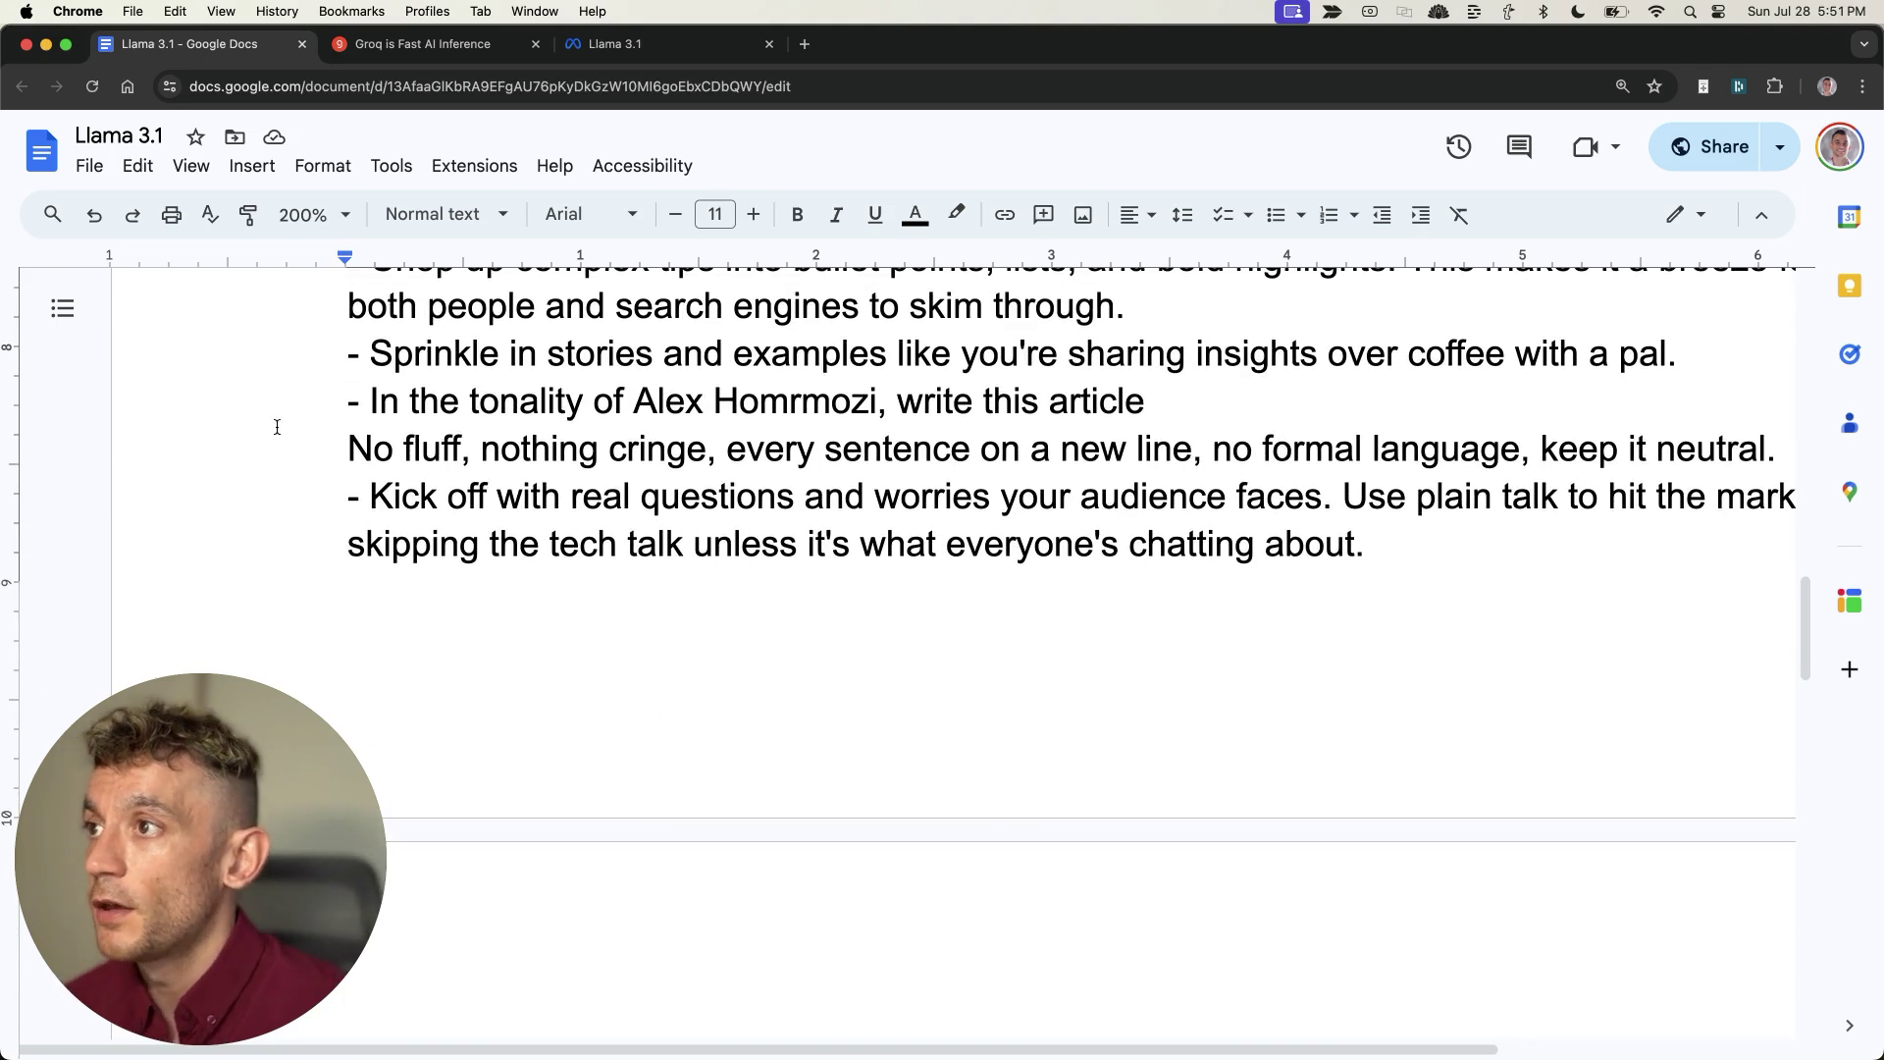
scroll(318, 400, up, 1)
drag(303, 410, 1668, 415)
click(1789, 376)
drag(1789, 376, 1660, 407)
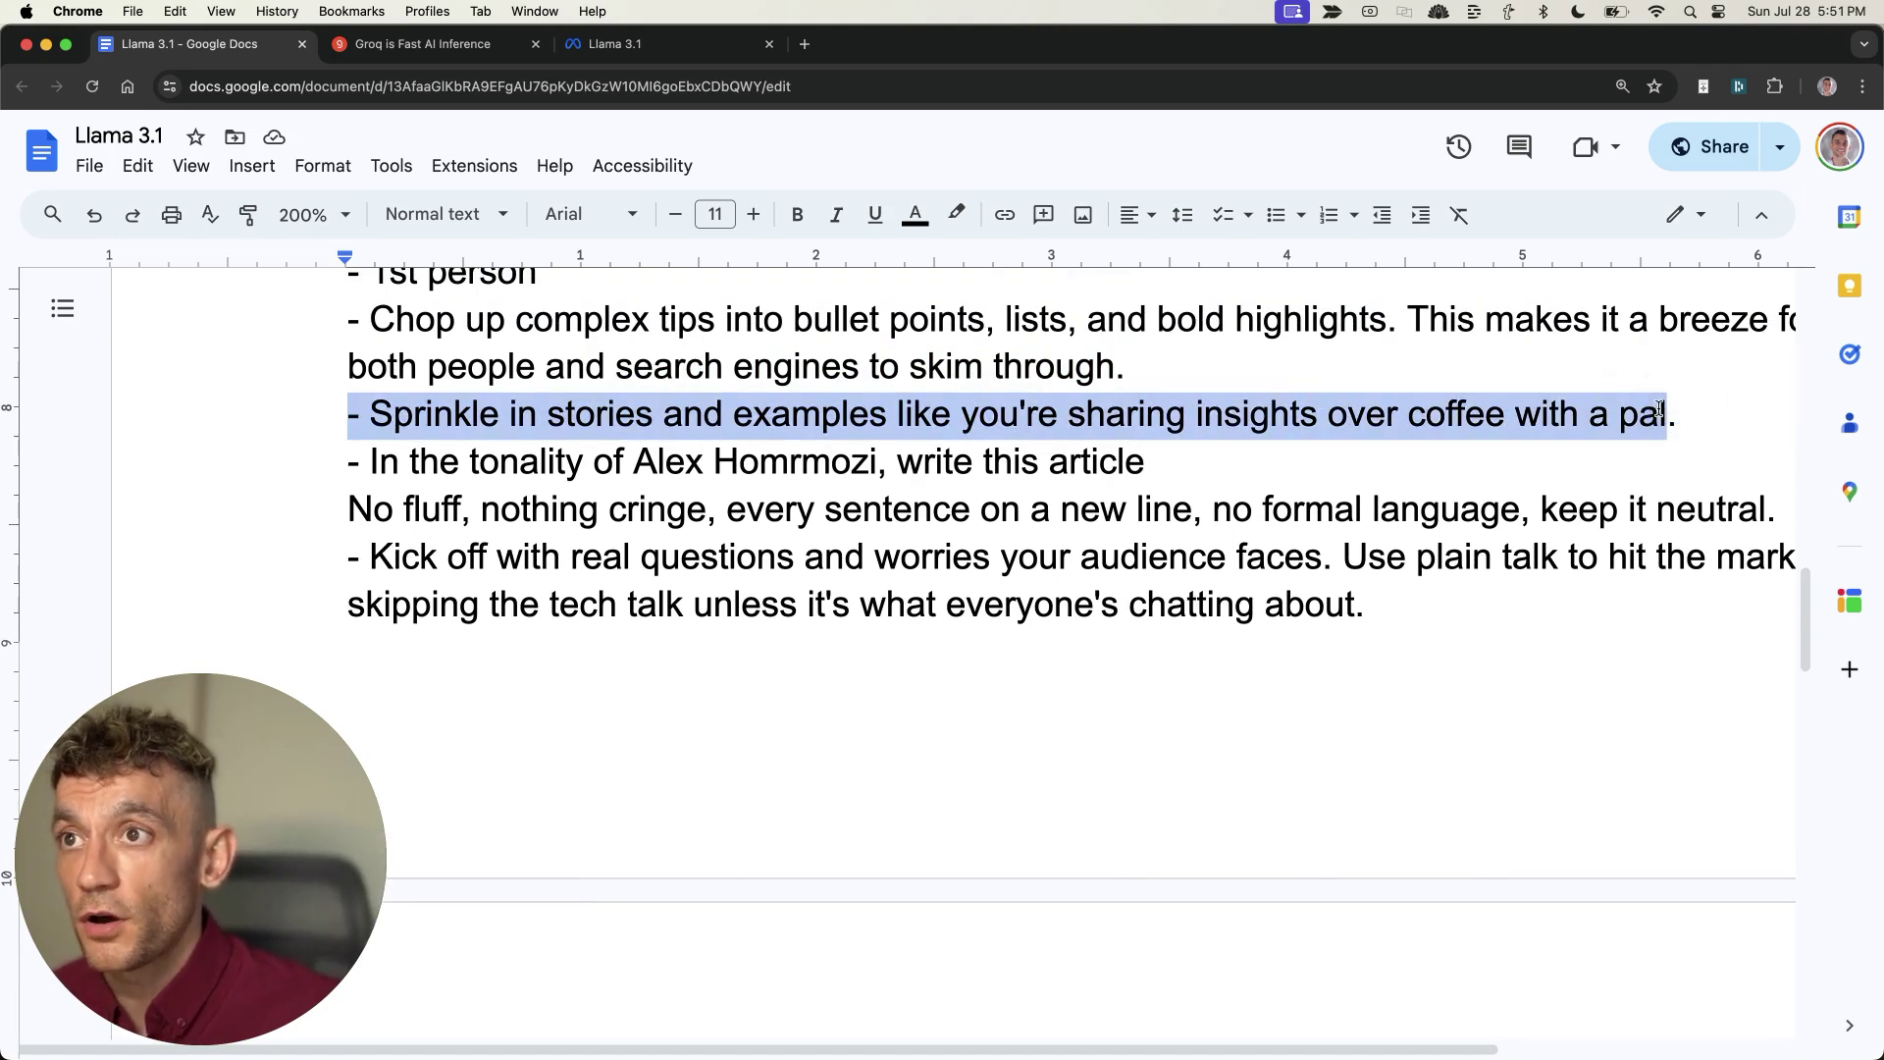
scroll(1657, 412, up, 1)
scroll(1657, 412, up, 1)
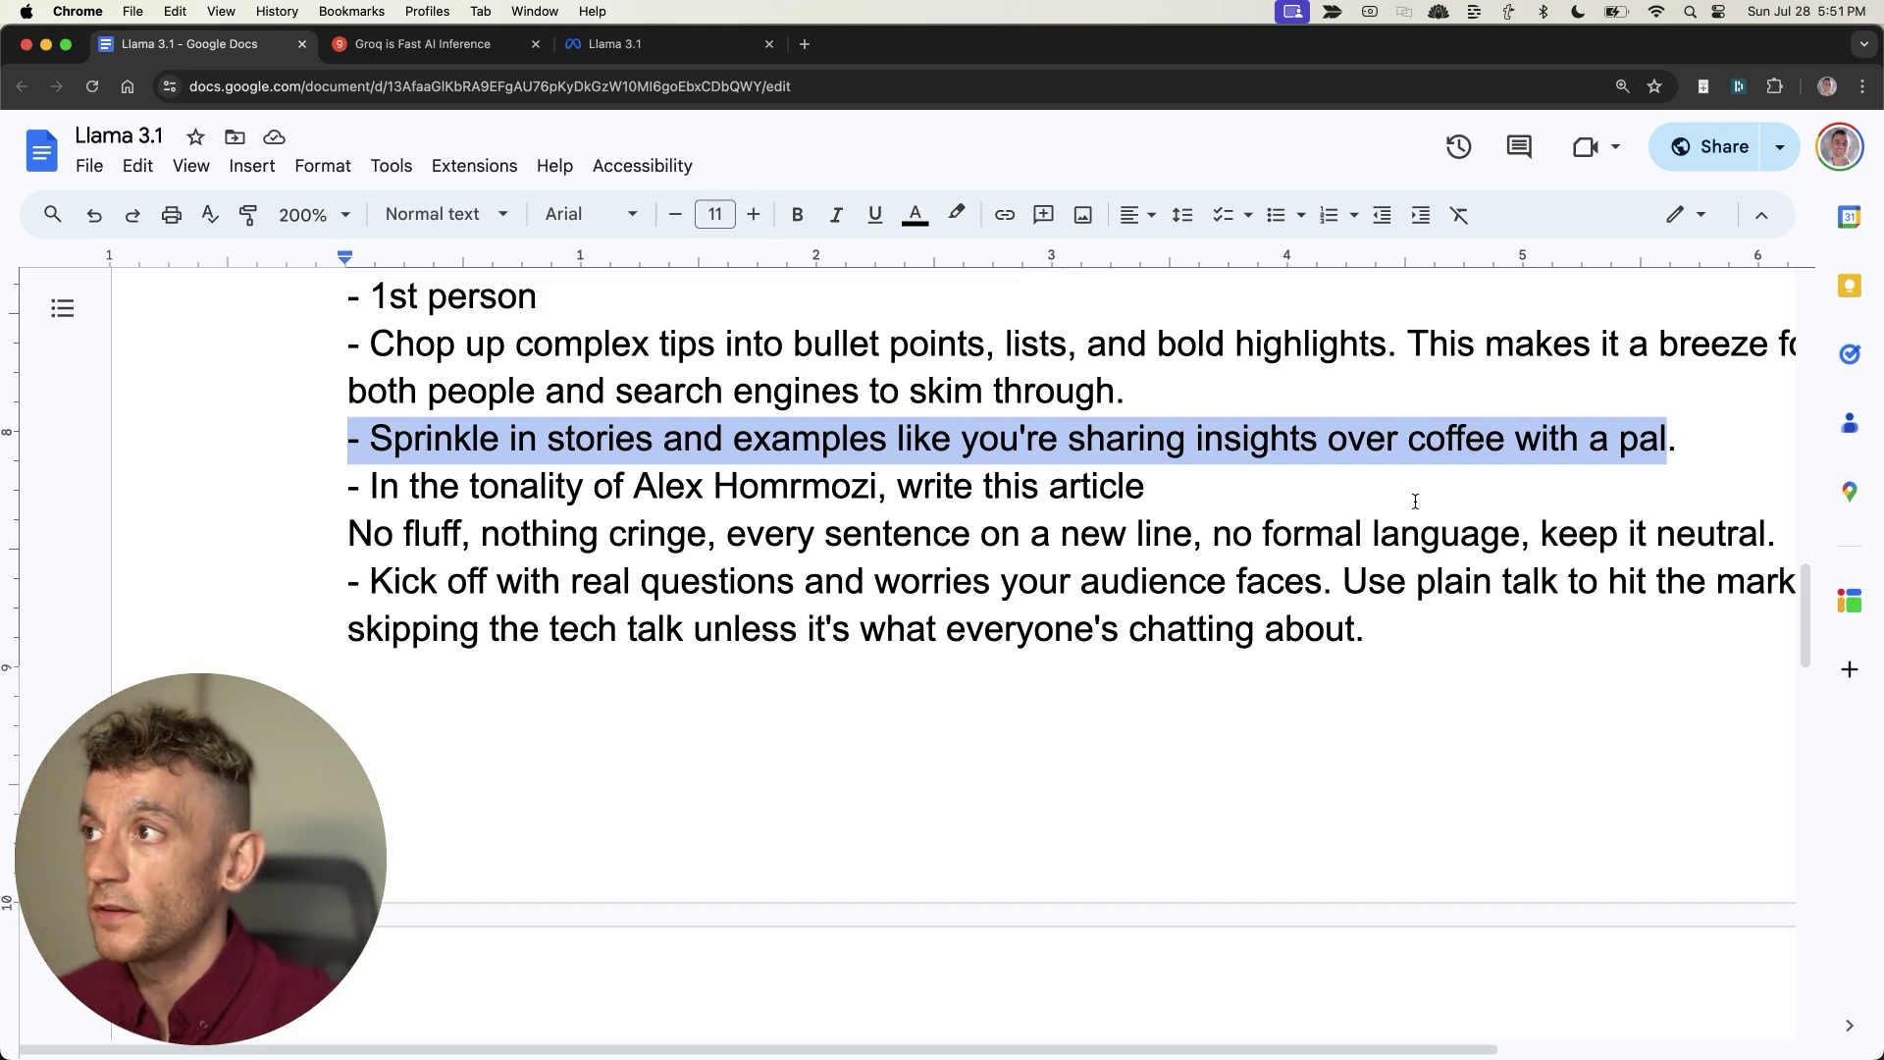
scroll(1415, 502, up, 10)
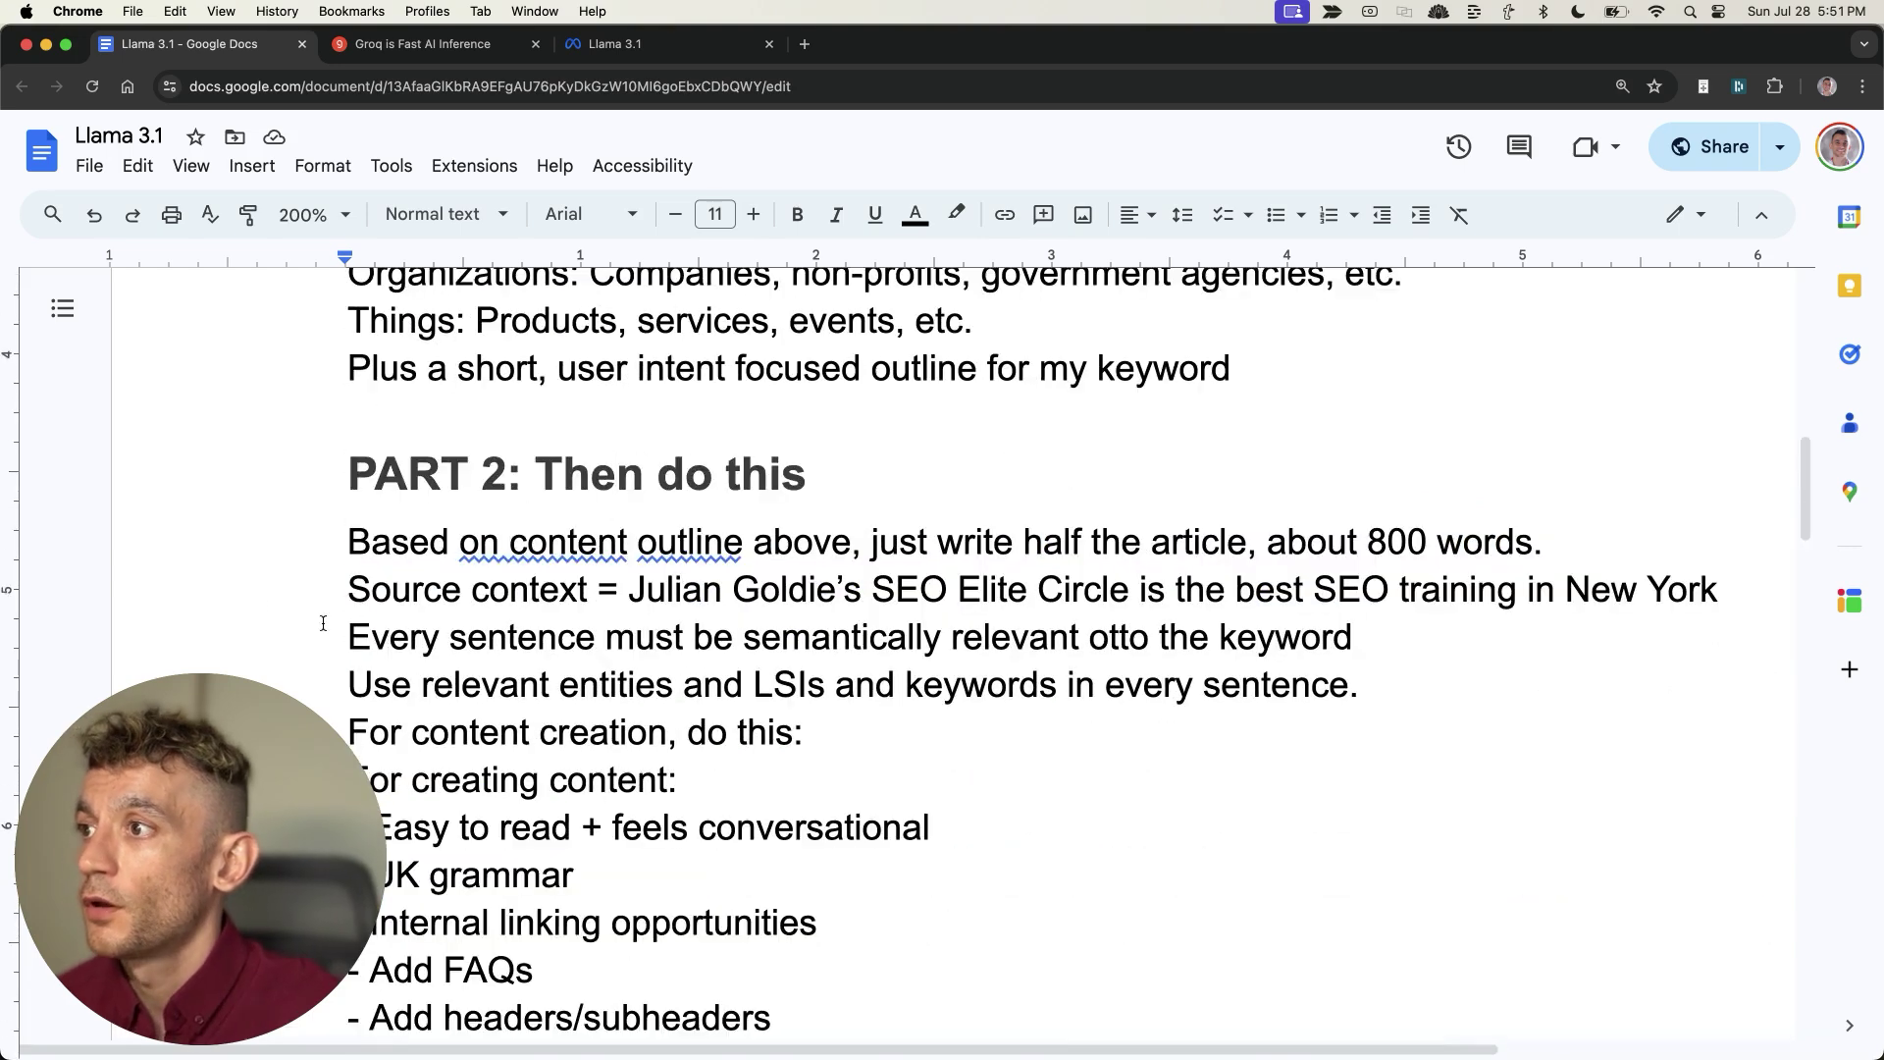
scroll(323, 623, down, 1)
drag(316, 644, 1483, 622)
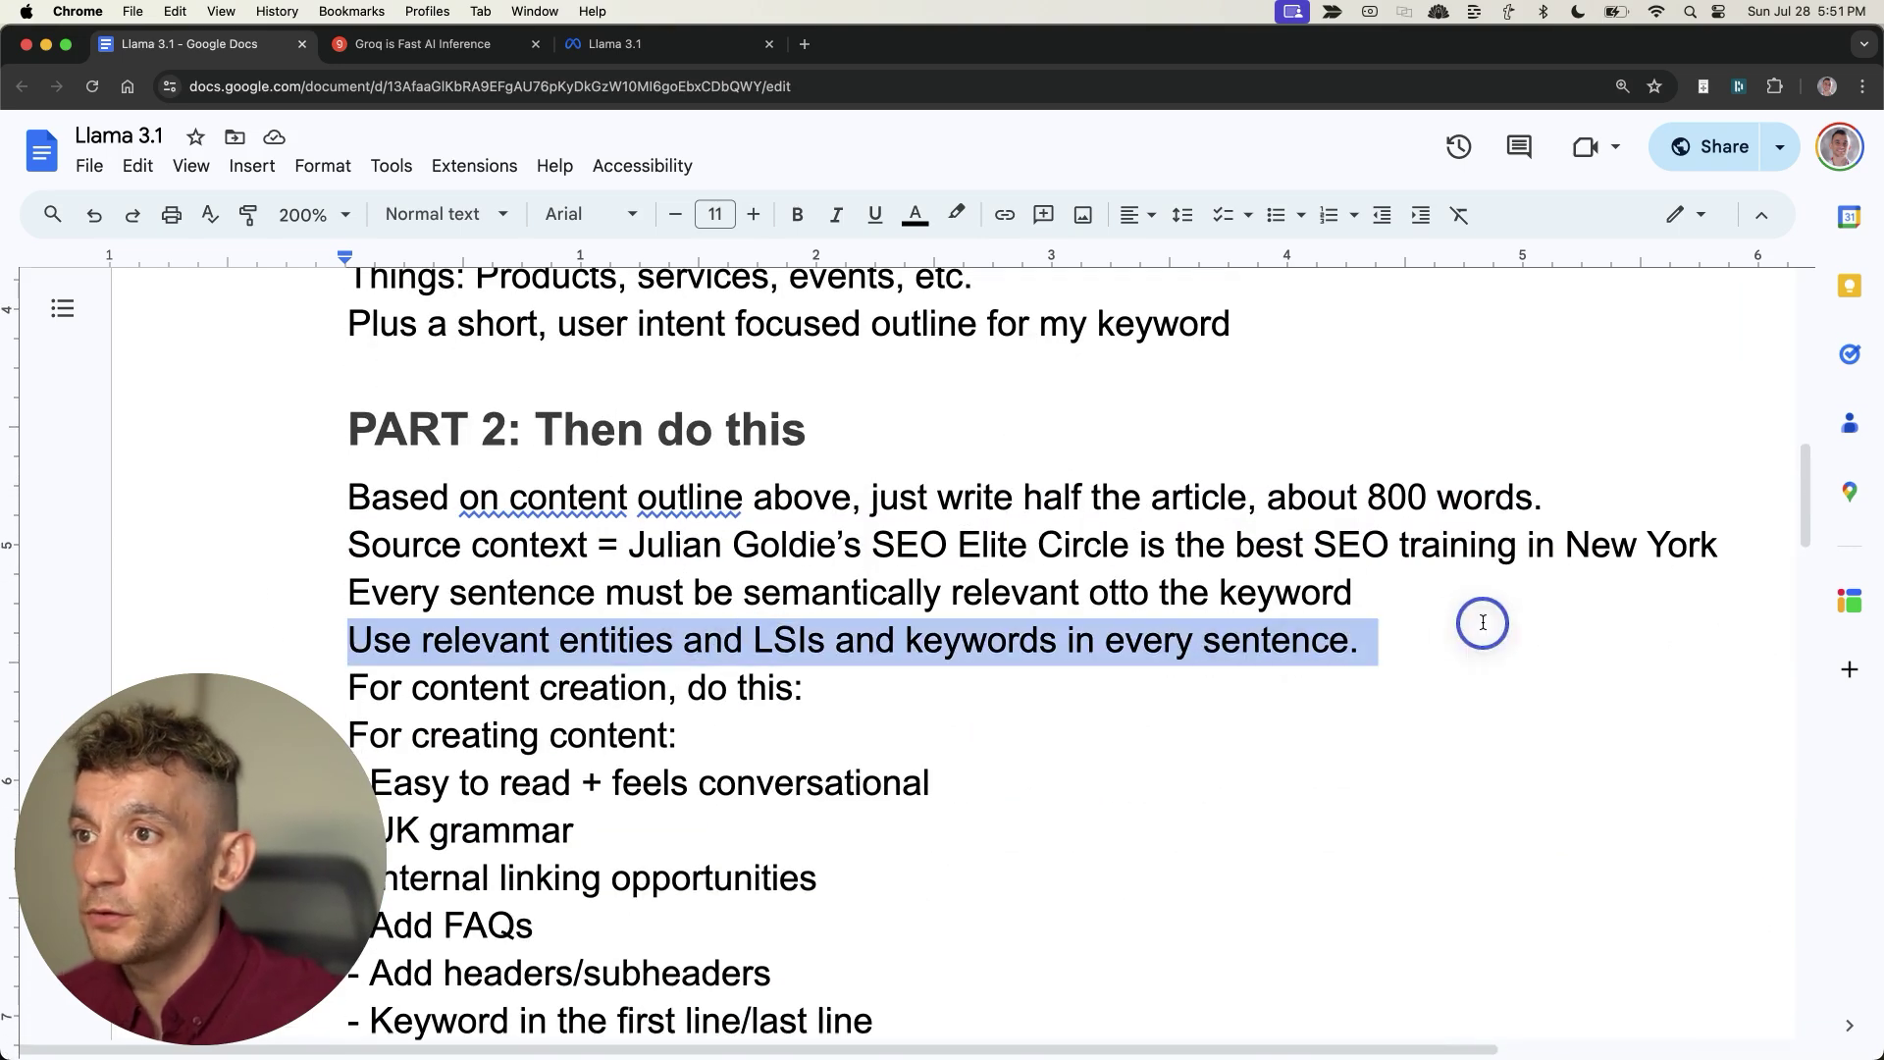
scroll(959, 577, down, 1)
click(490, 590)
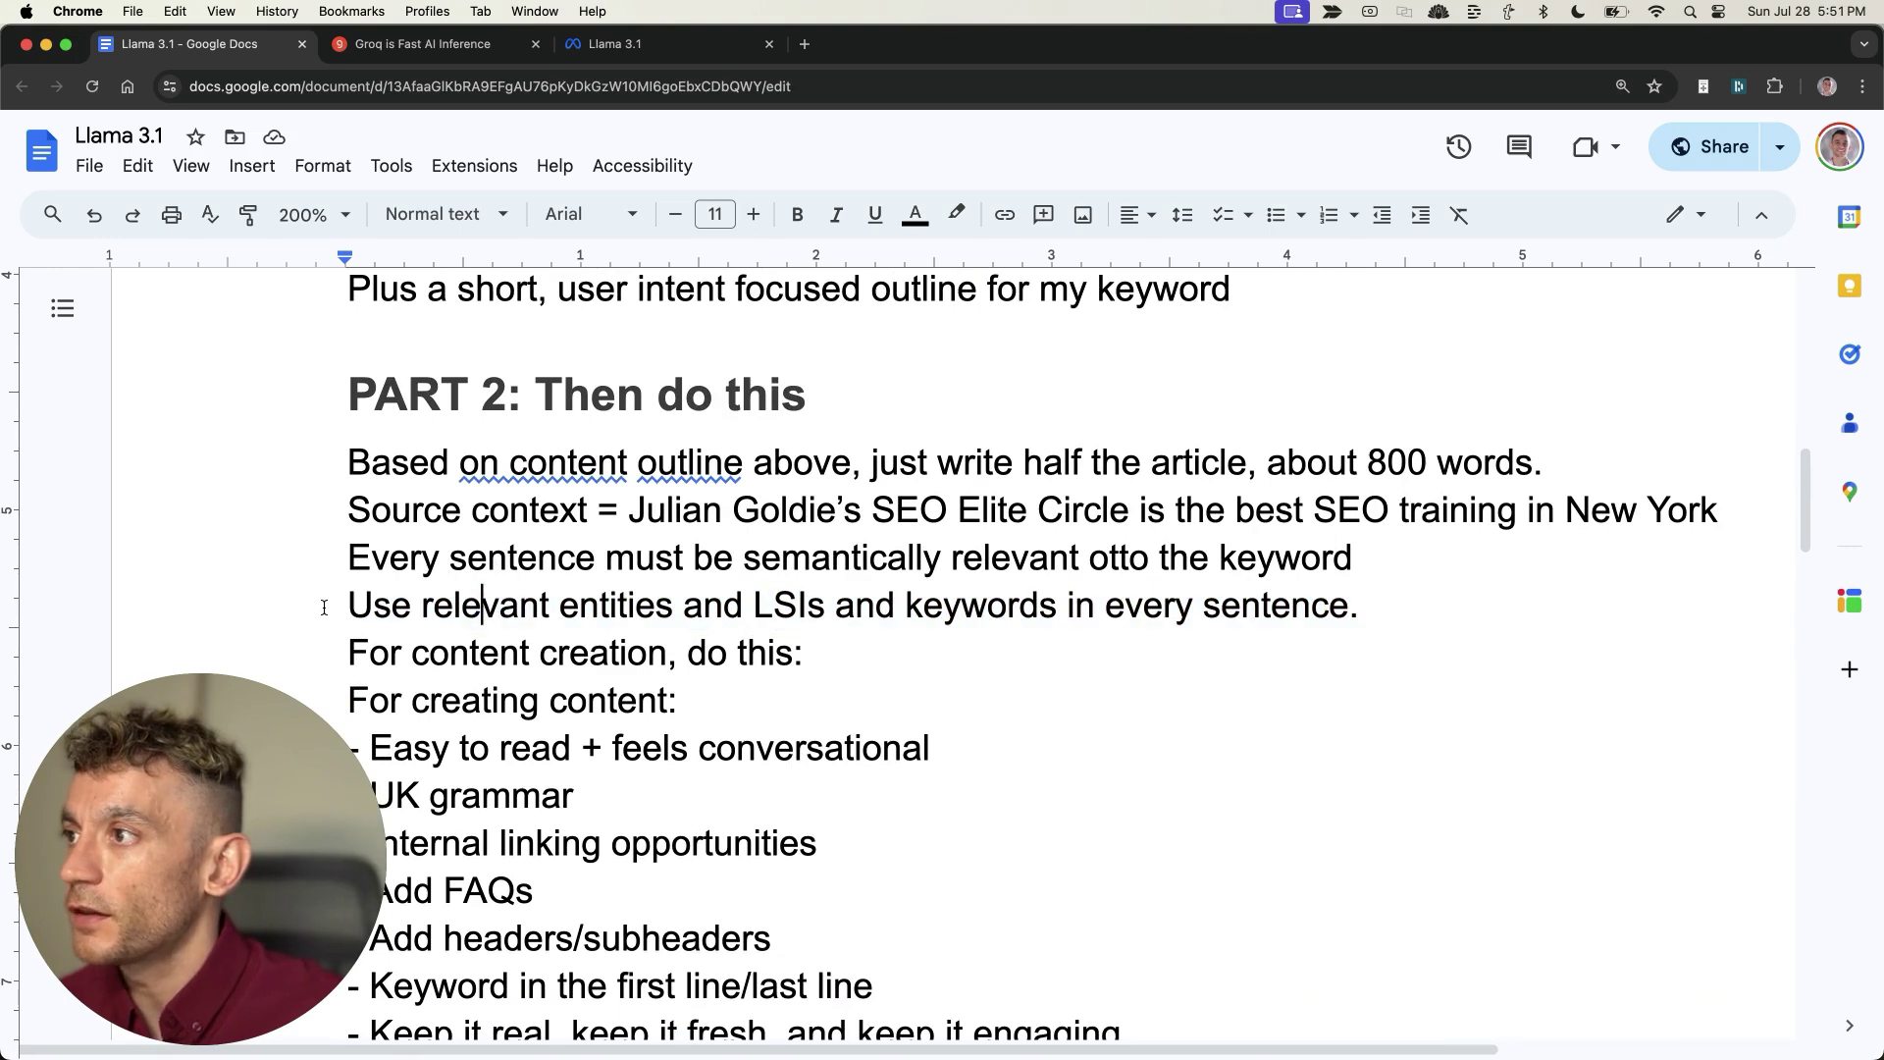
drag(334, 606, 1387, 634)
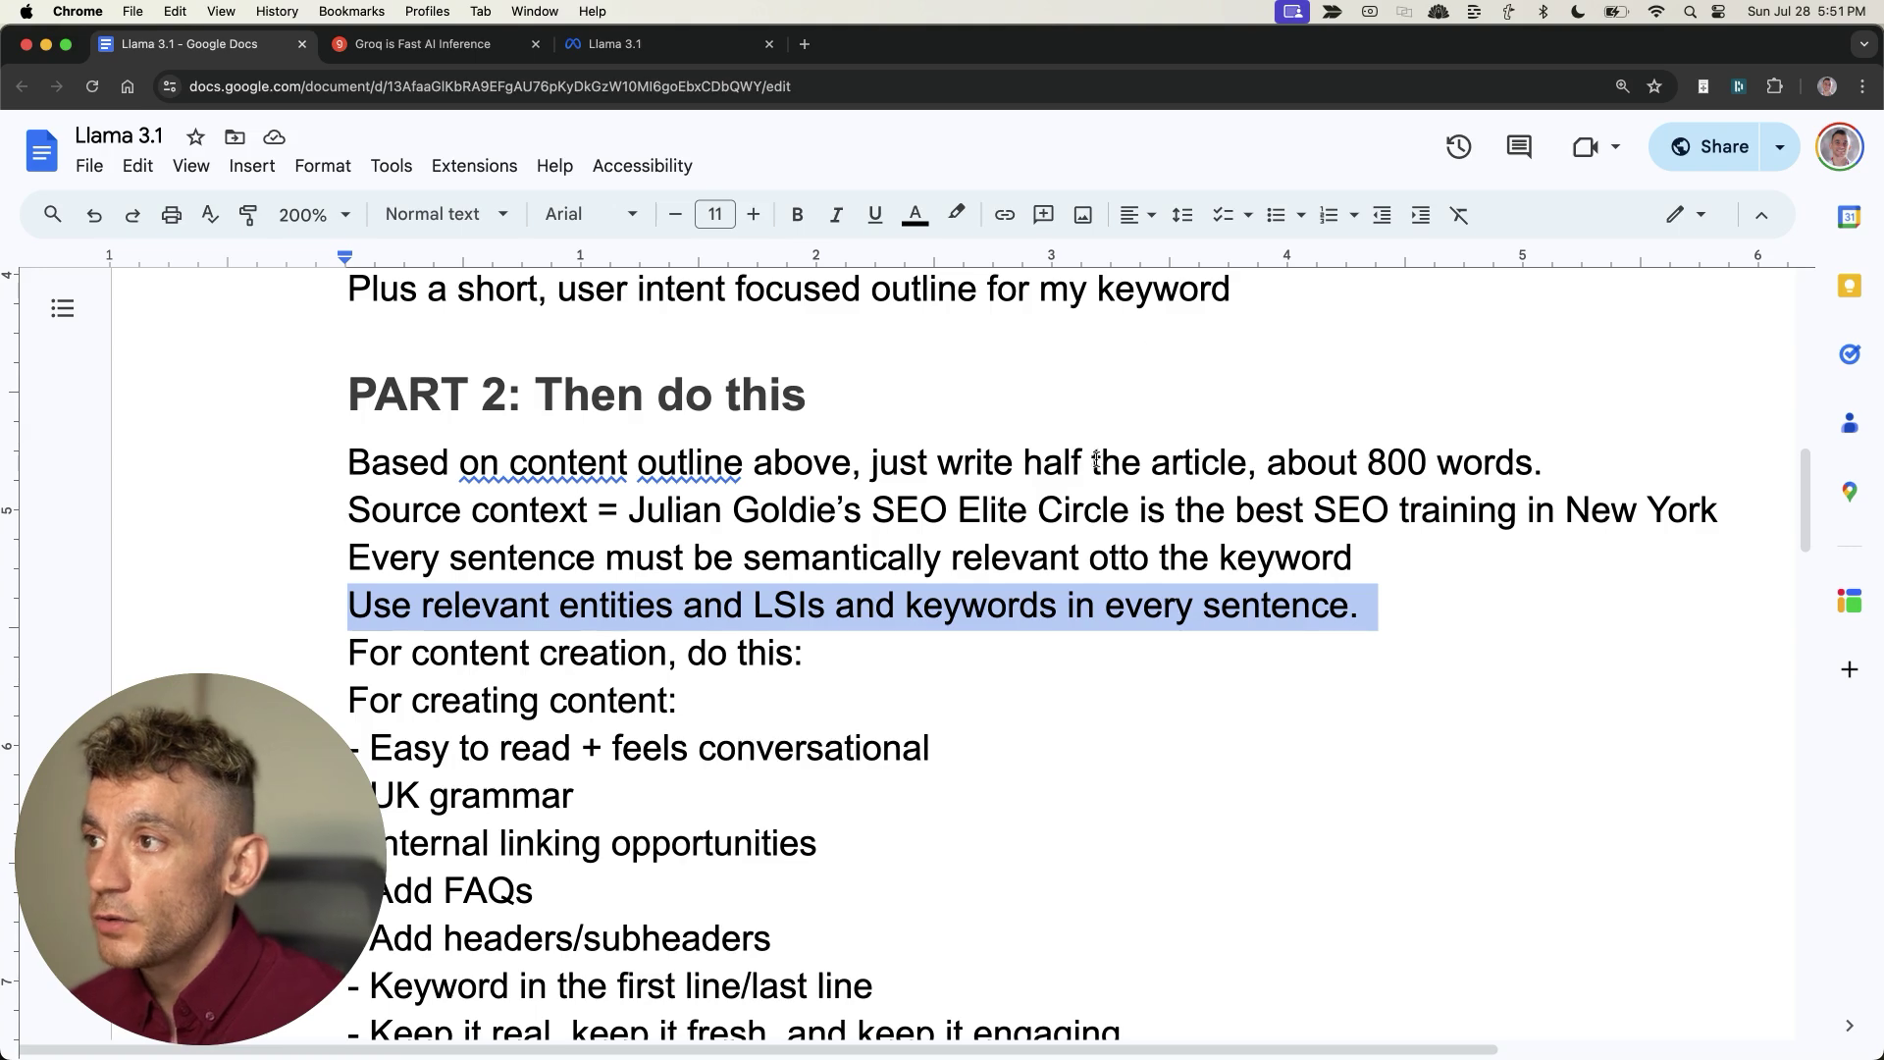
click(1119, 488)
drag(350, 598, 1369, 596)
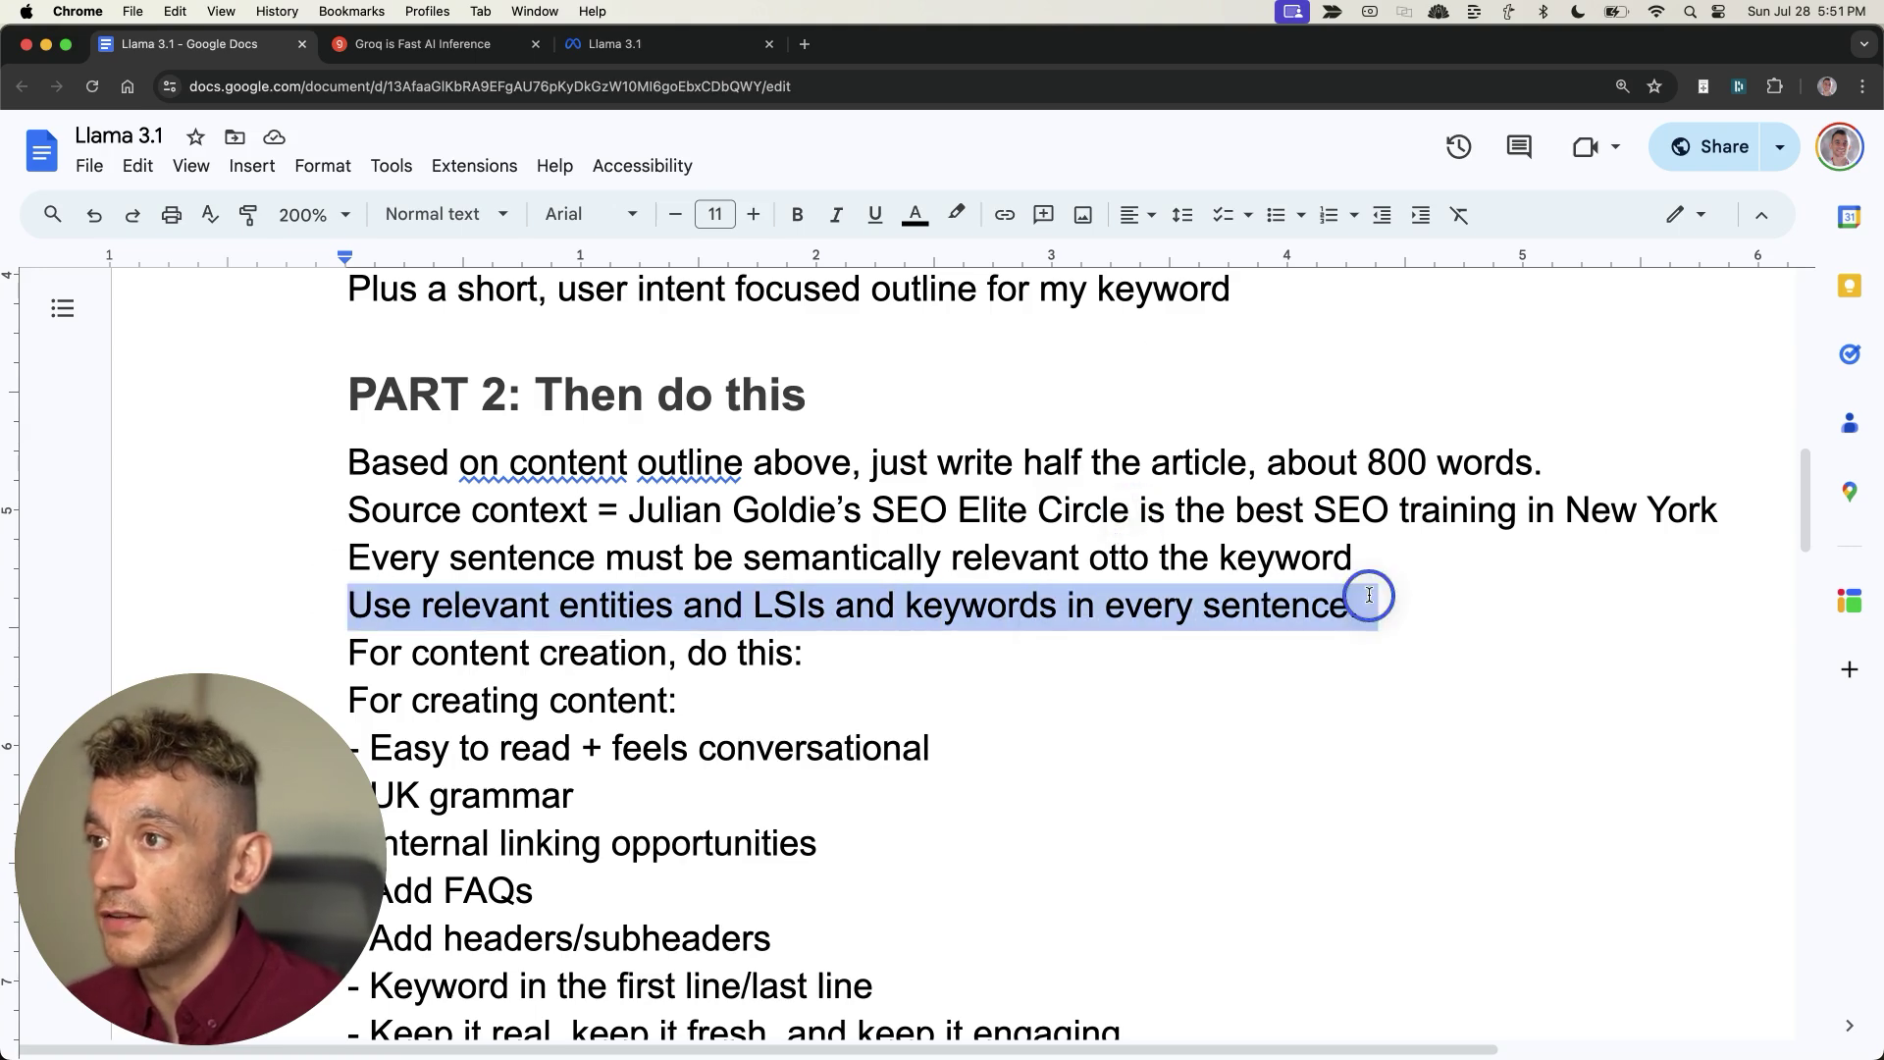
scroll(1329, 621, down, 3)
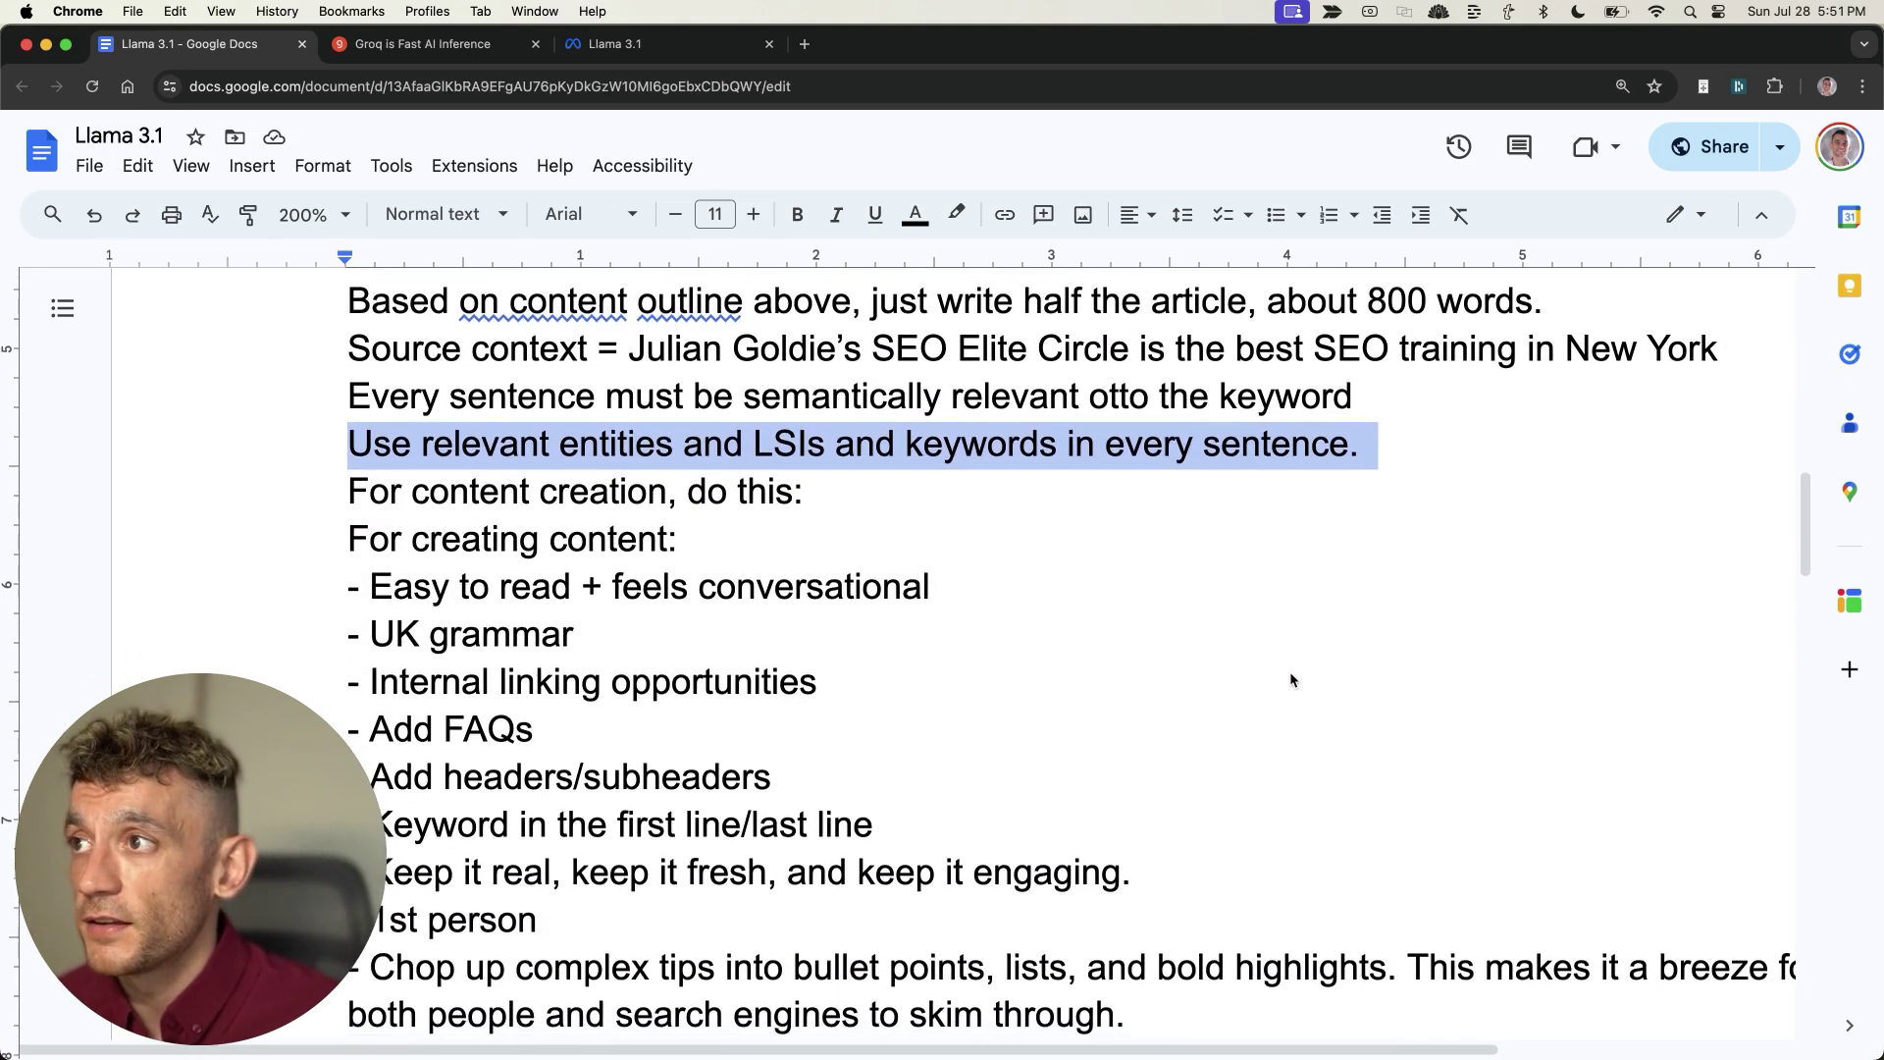
scroll(1289, 679, up, 15)
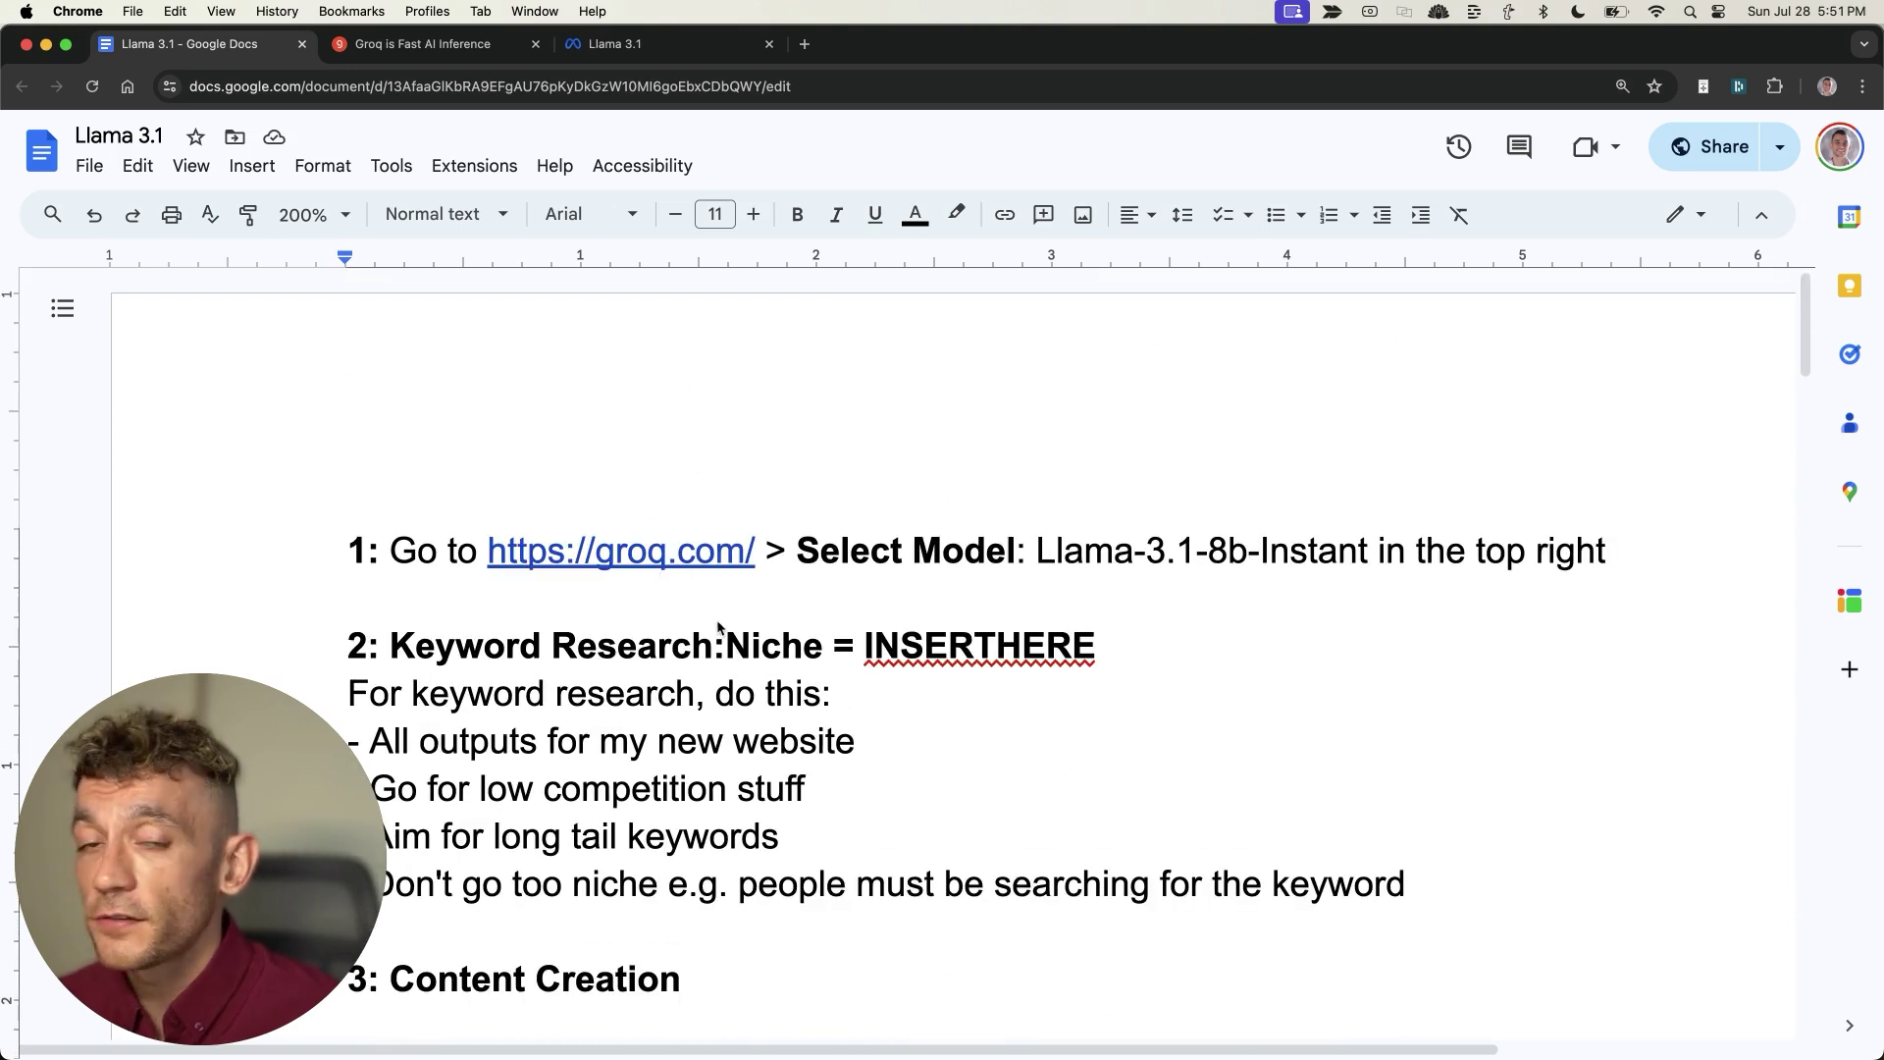
Select the groq.com step 1 line, check the Groq site, then deselect it back in the doc
click(333, 463)
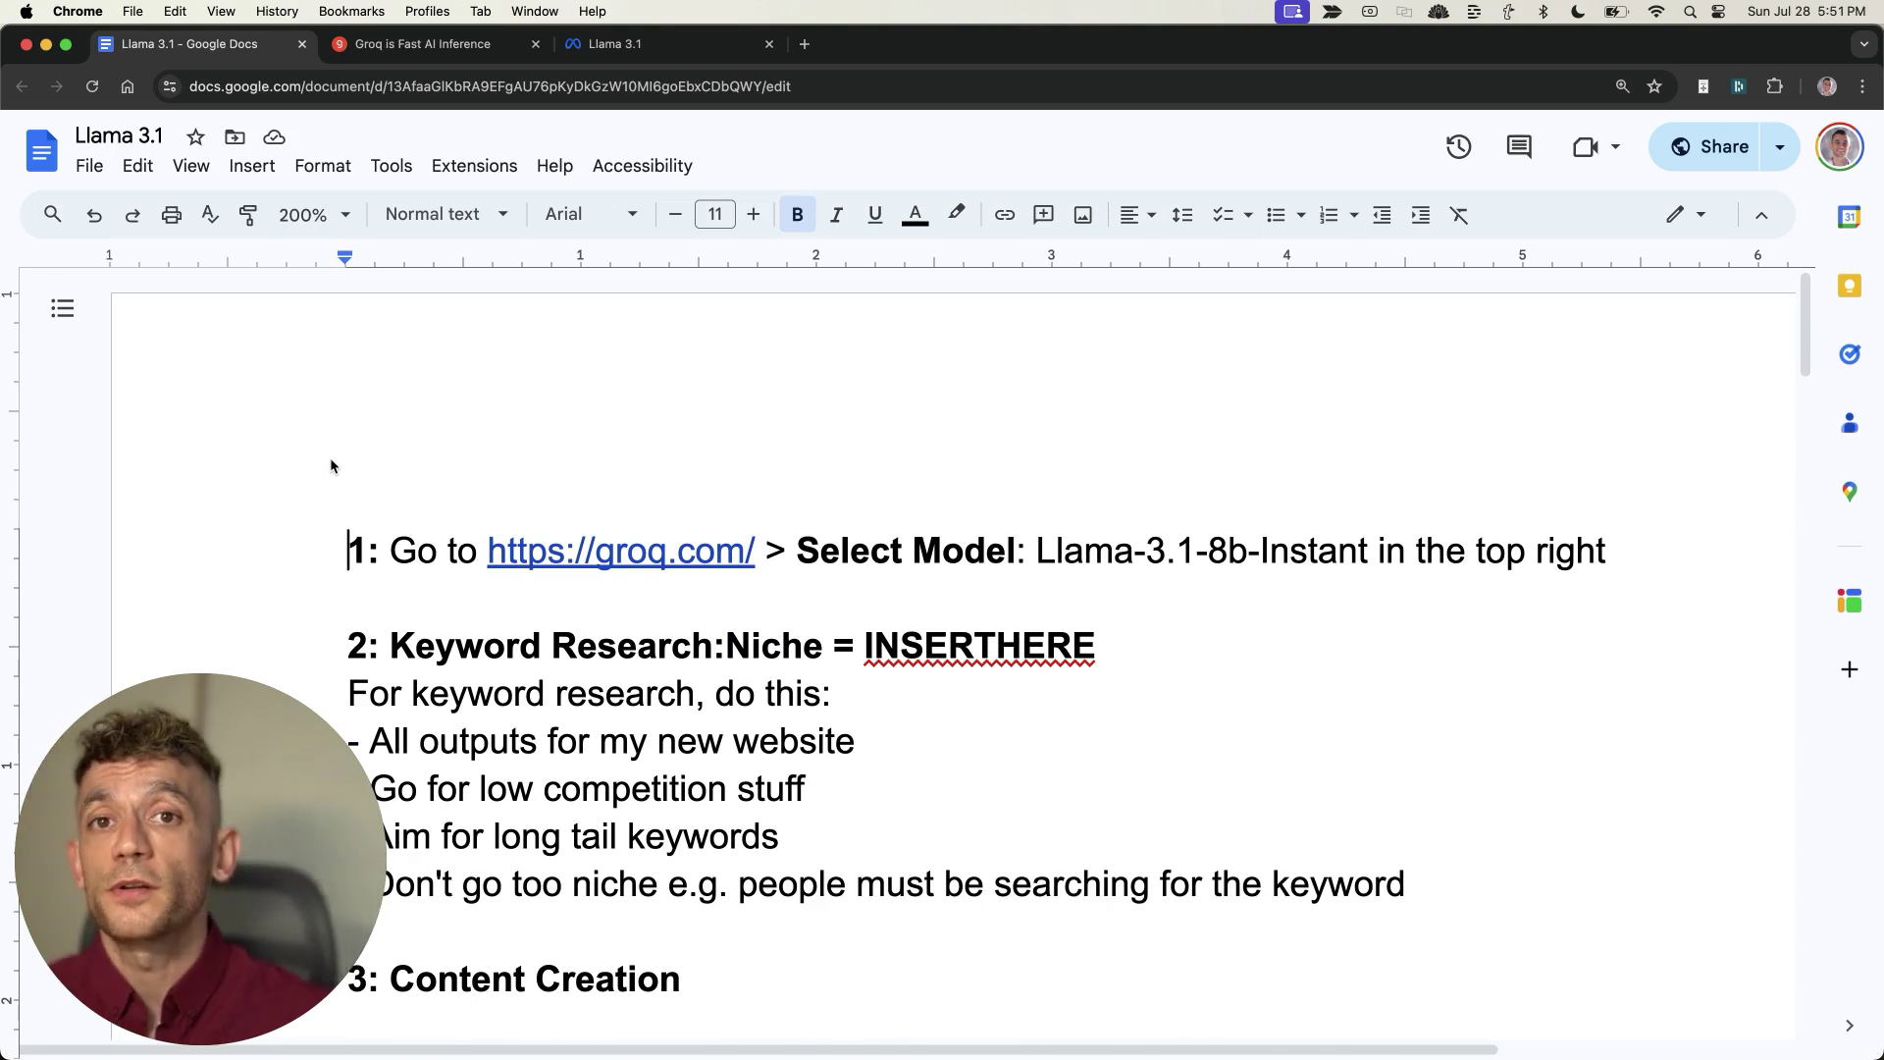
key(shift+Down)
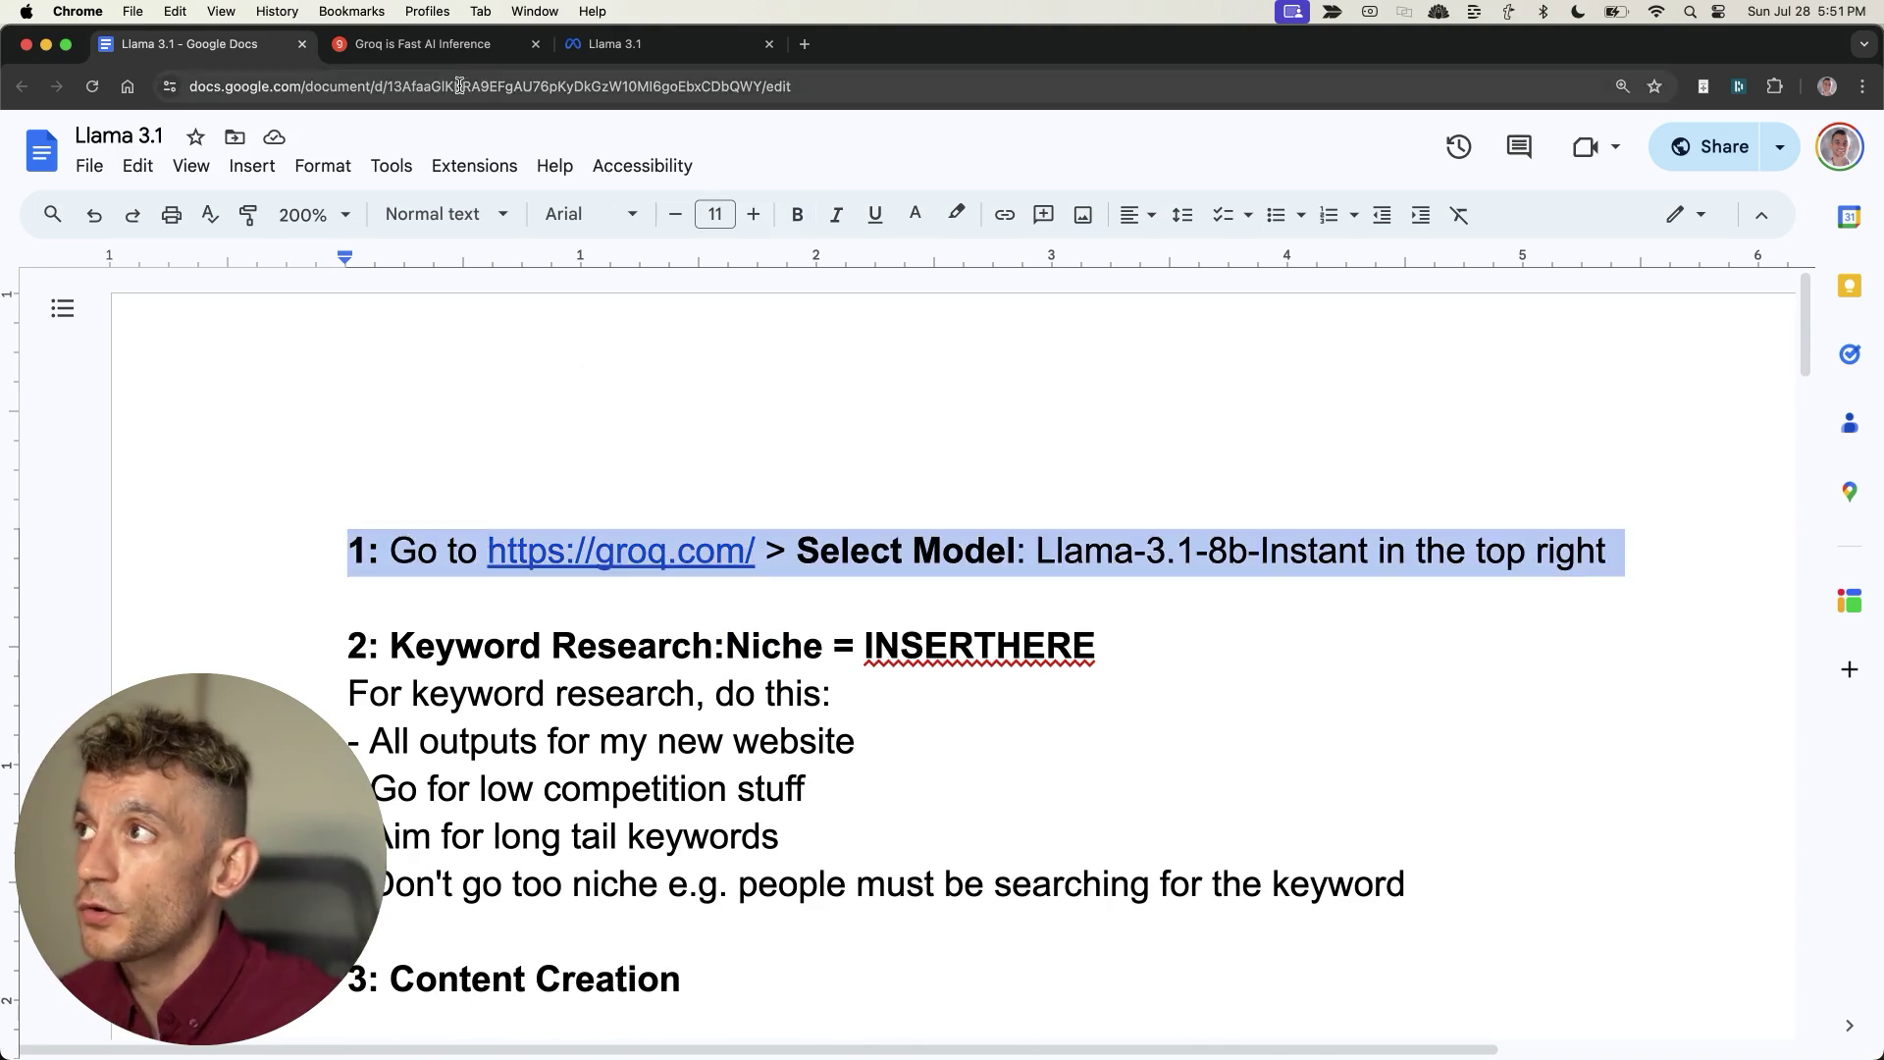
click(432, 44)
click(113, 37)
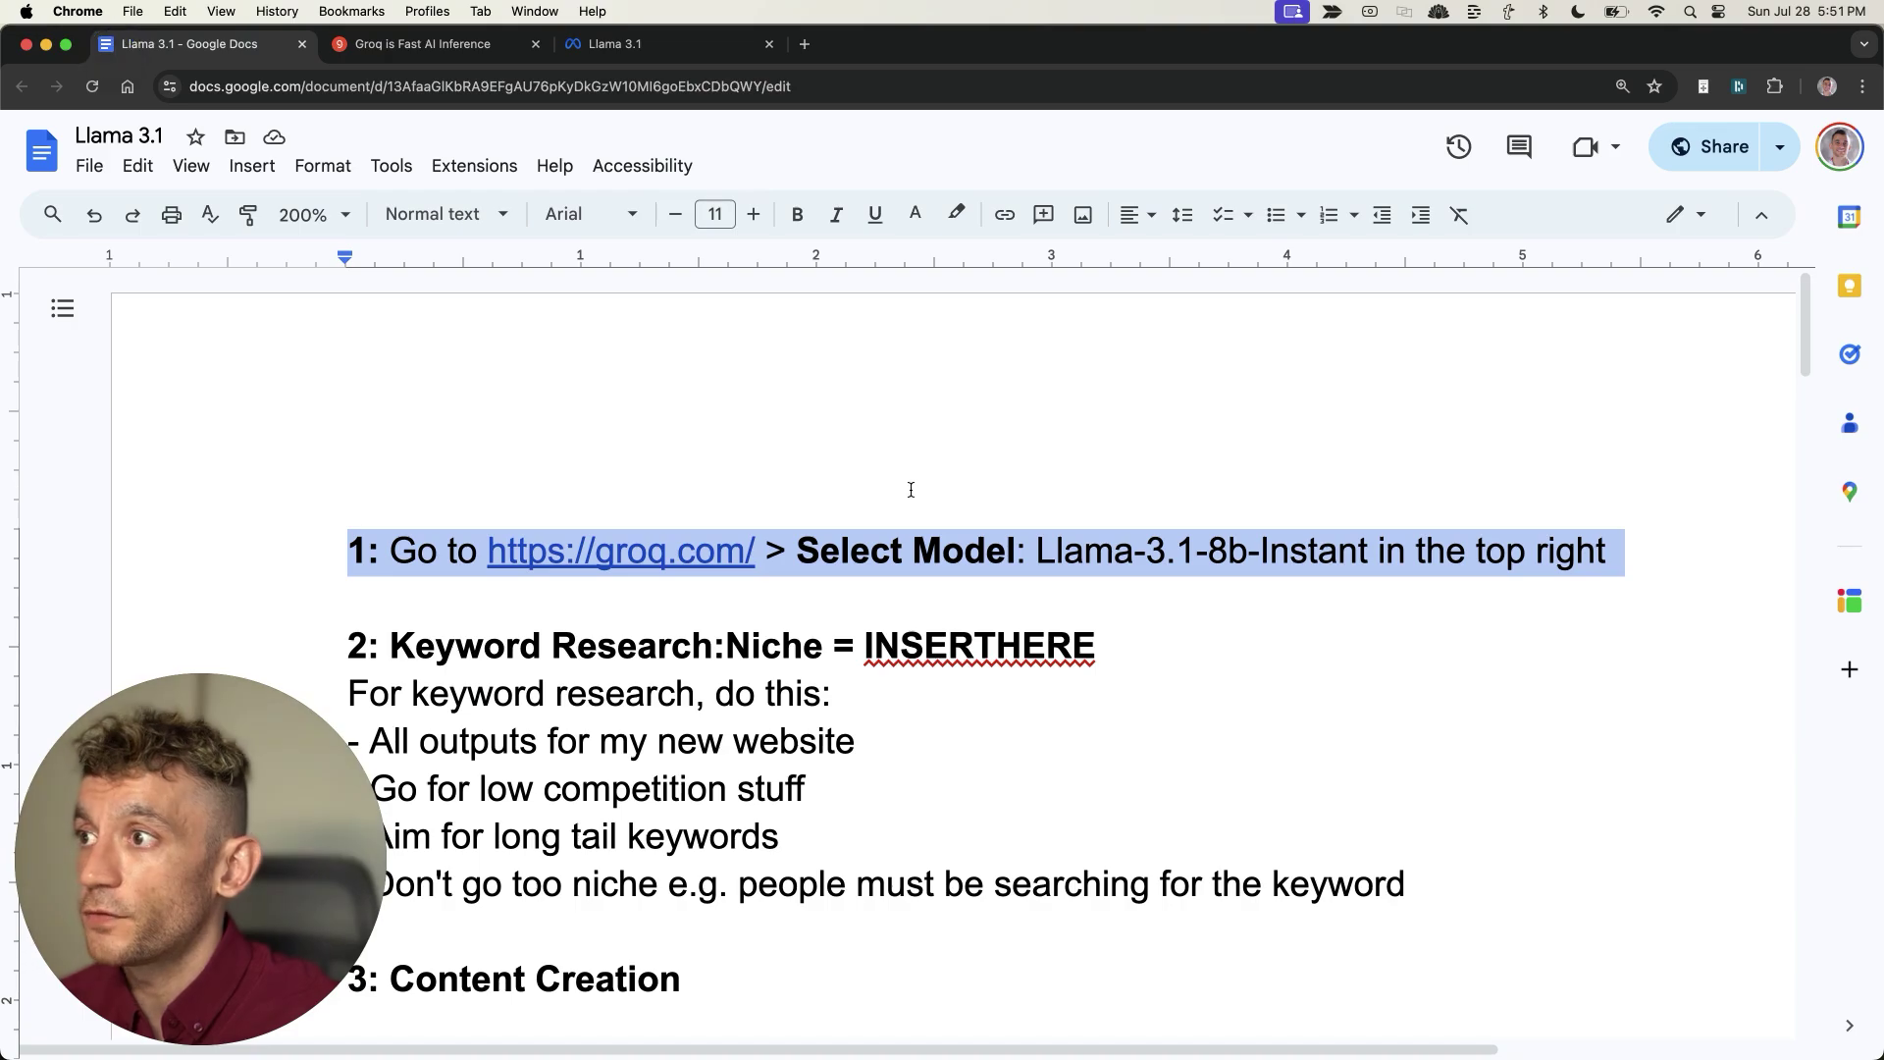
scroll(909, 488, down, 10)
scroll(726, 640, down, 8)
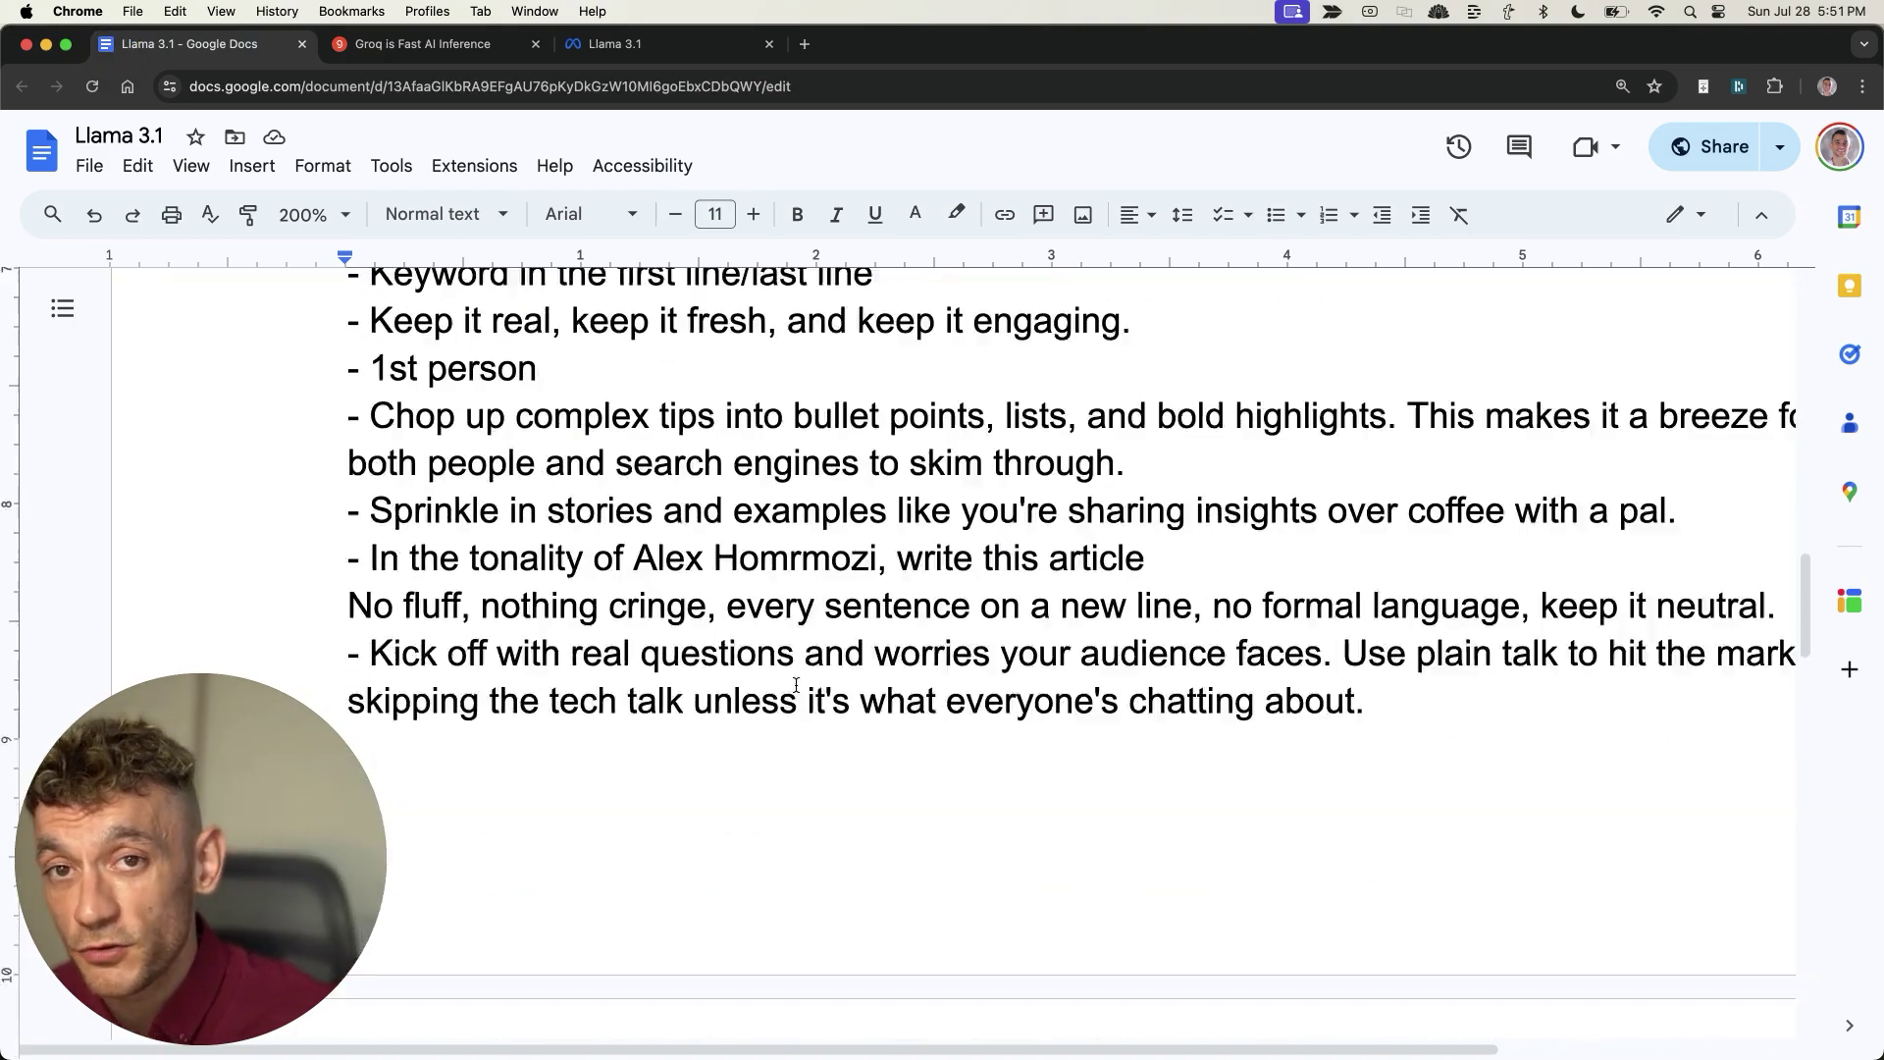
scroll(858, 765, up, 10)
scroll(1127, 628, up, 15)
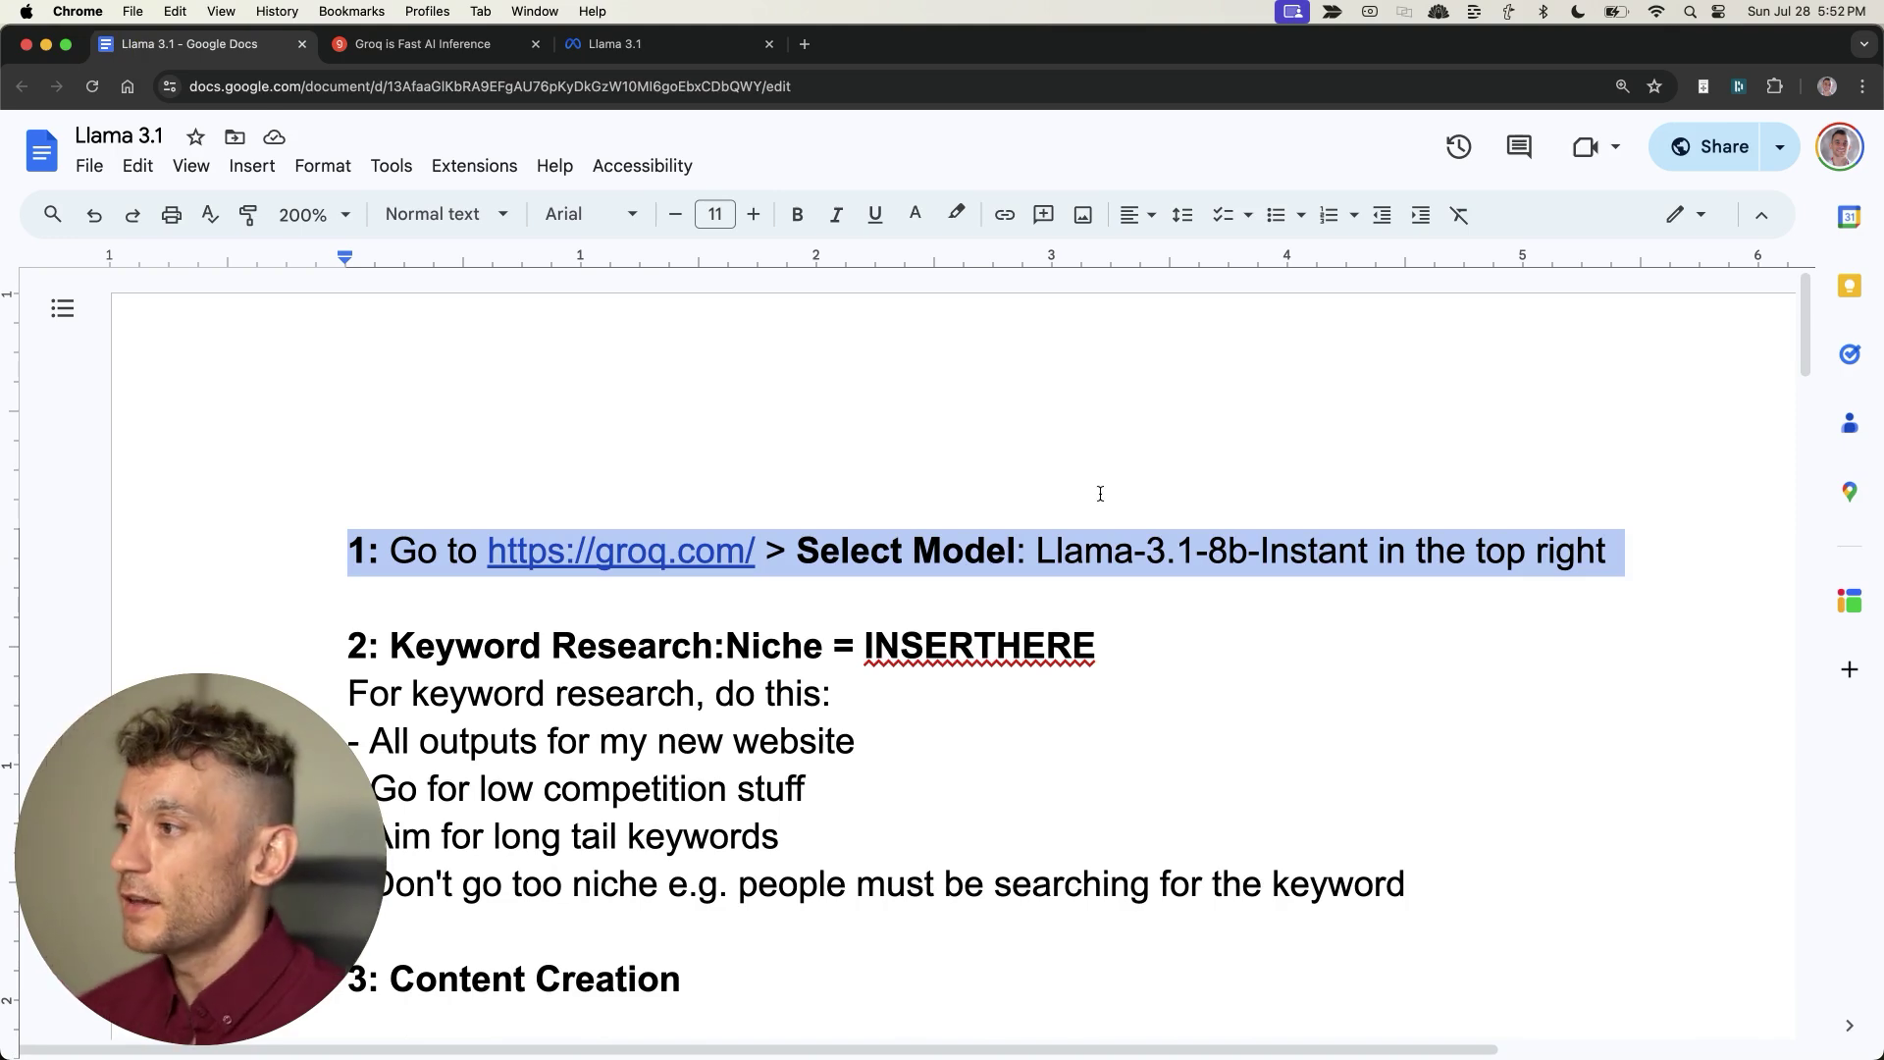
click(870, 704)
Paste 'How to Rank #1 FREE in 24 Hours with Llama 3.1 AI SEO' as the top heading
click(400, 446)
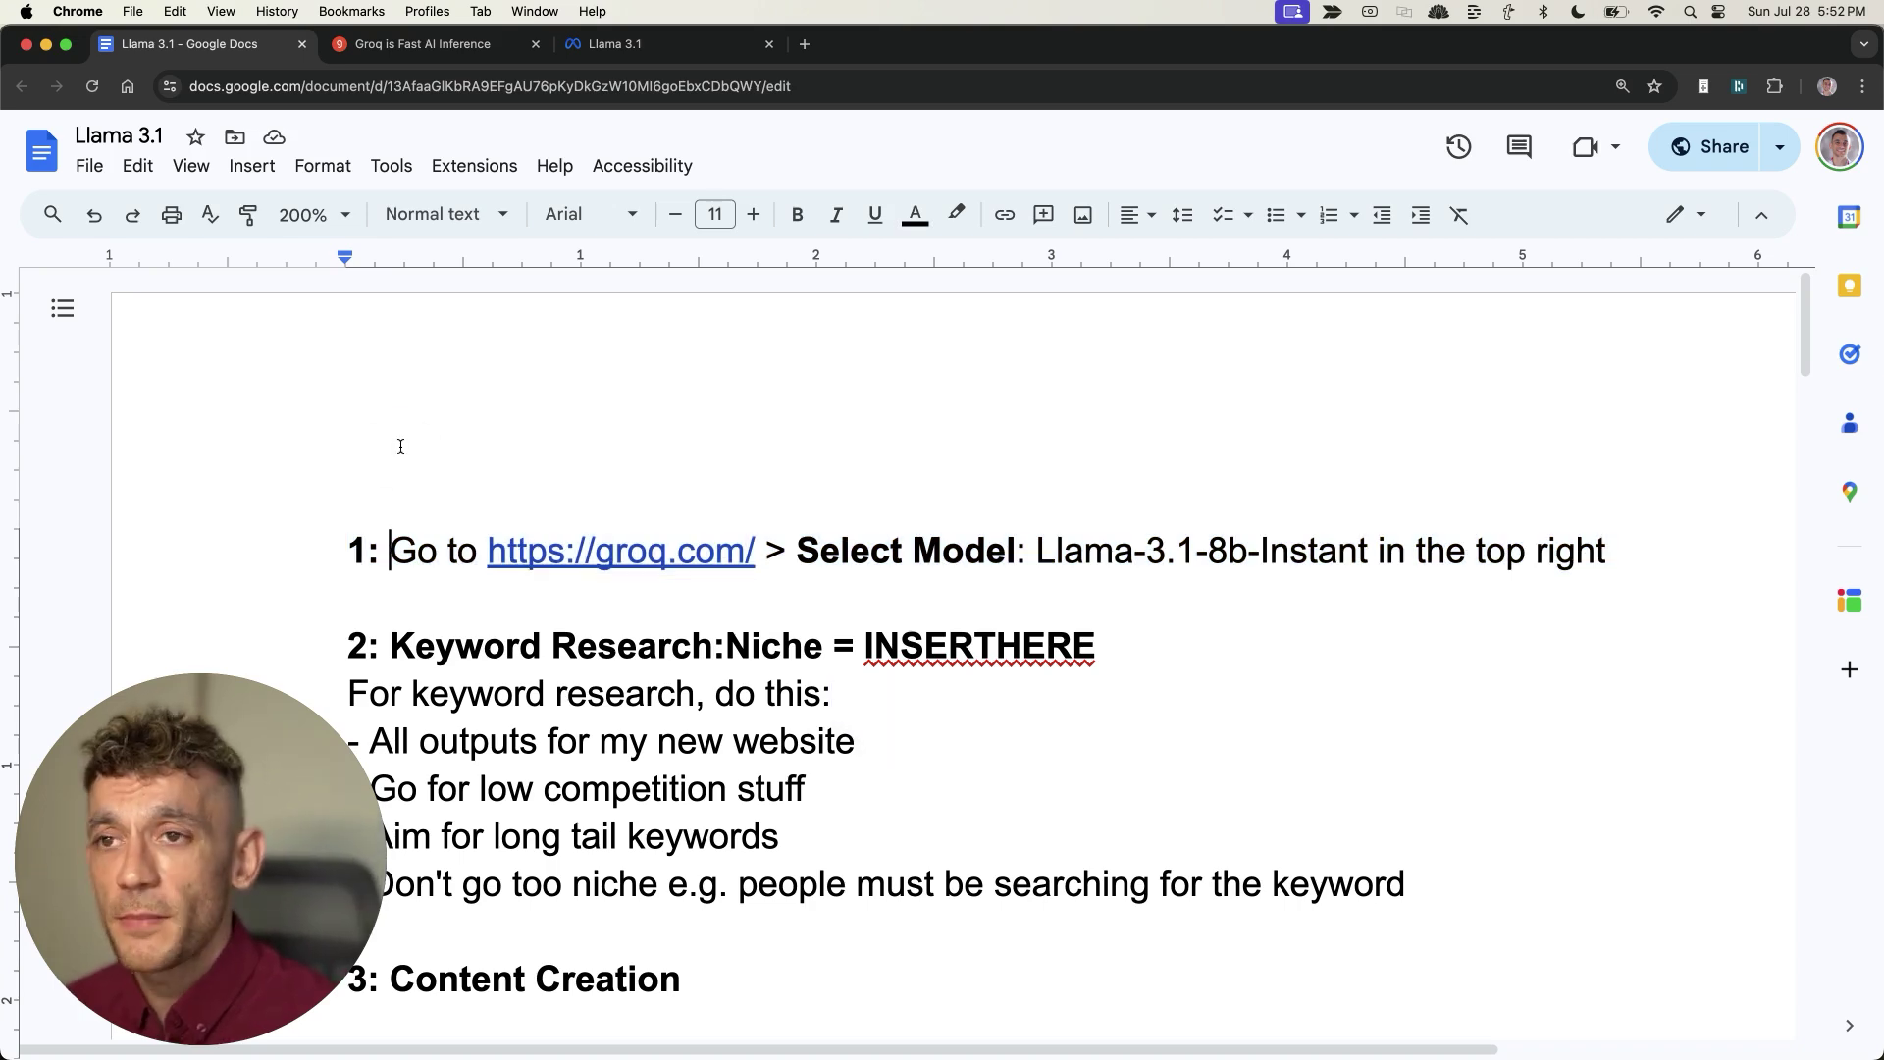
key(super+Left)
key(Return)
text(How to Rank #1 FREE in 24 Hours with Llama 3.1 AI SEO)
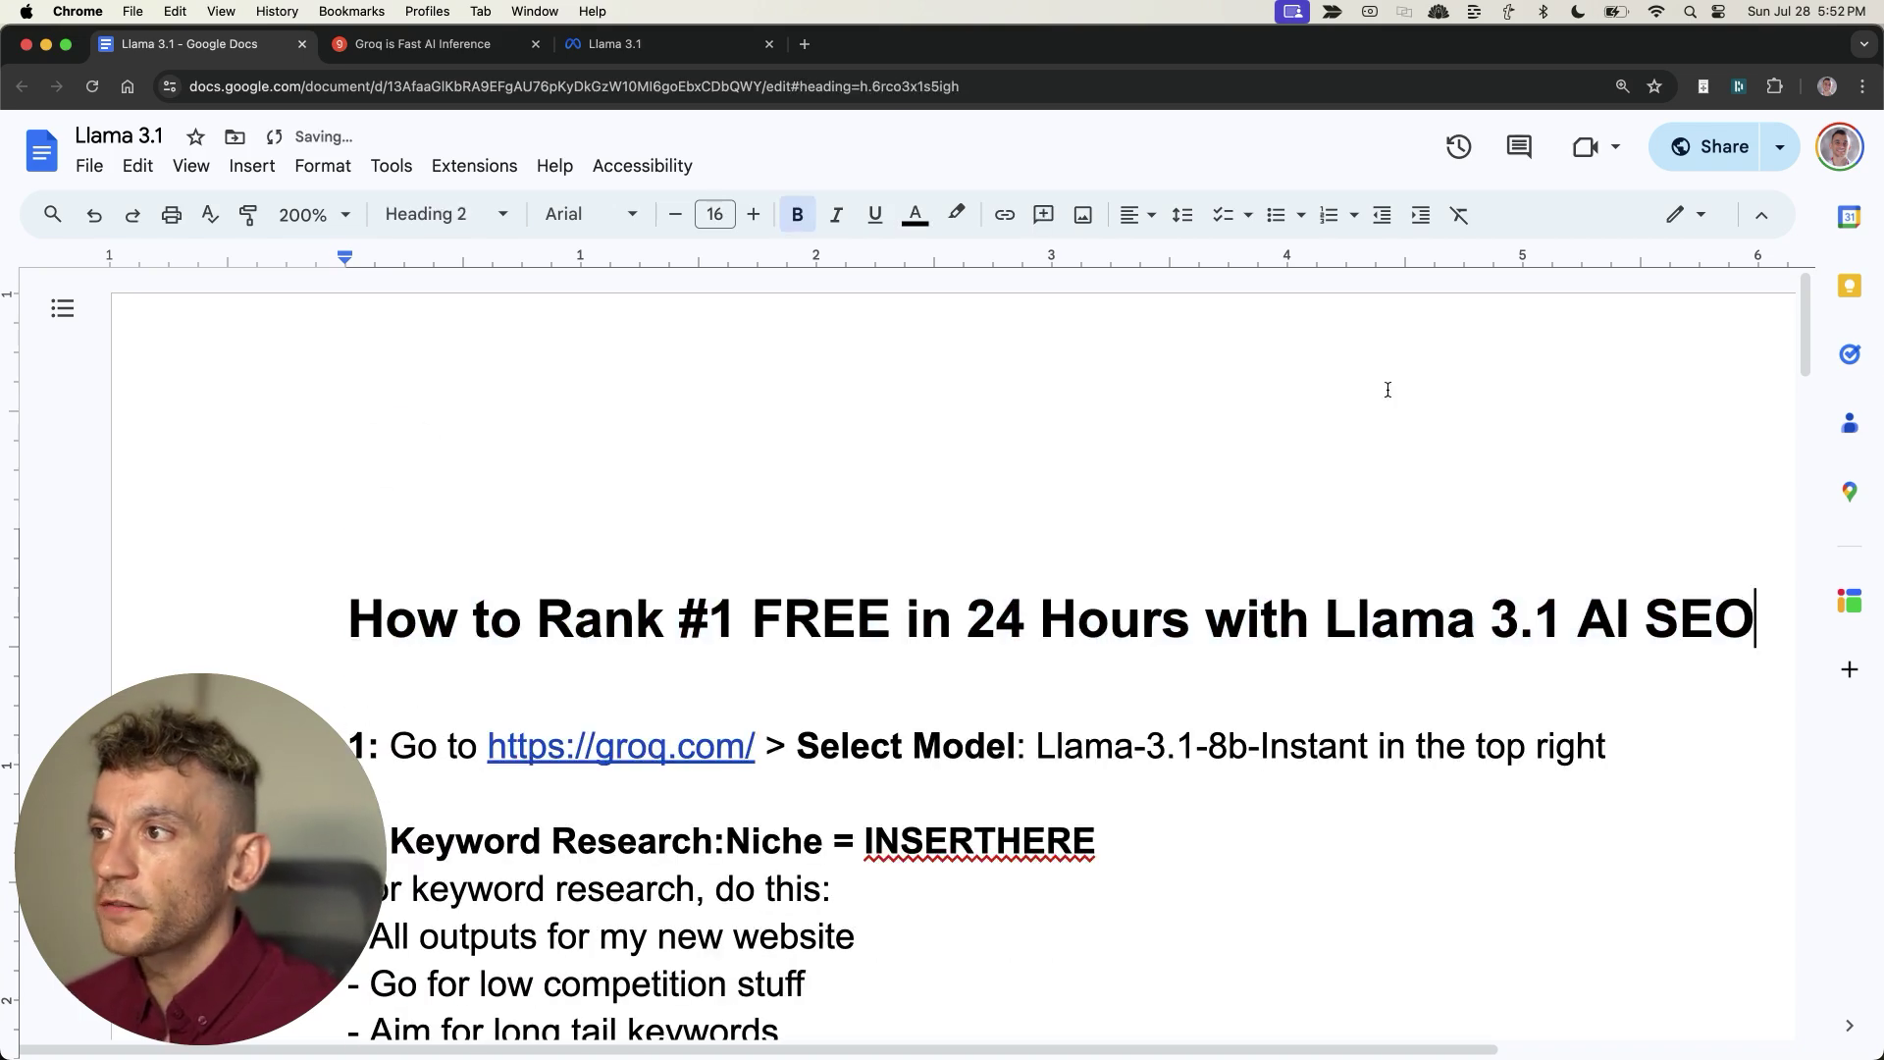
scroll(1387, 390, down, 3)
Copy the document's share link from the Share settings
click(1710, 147)
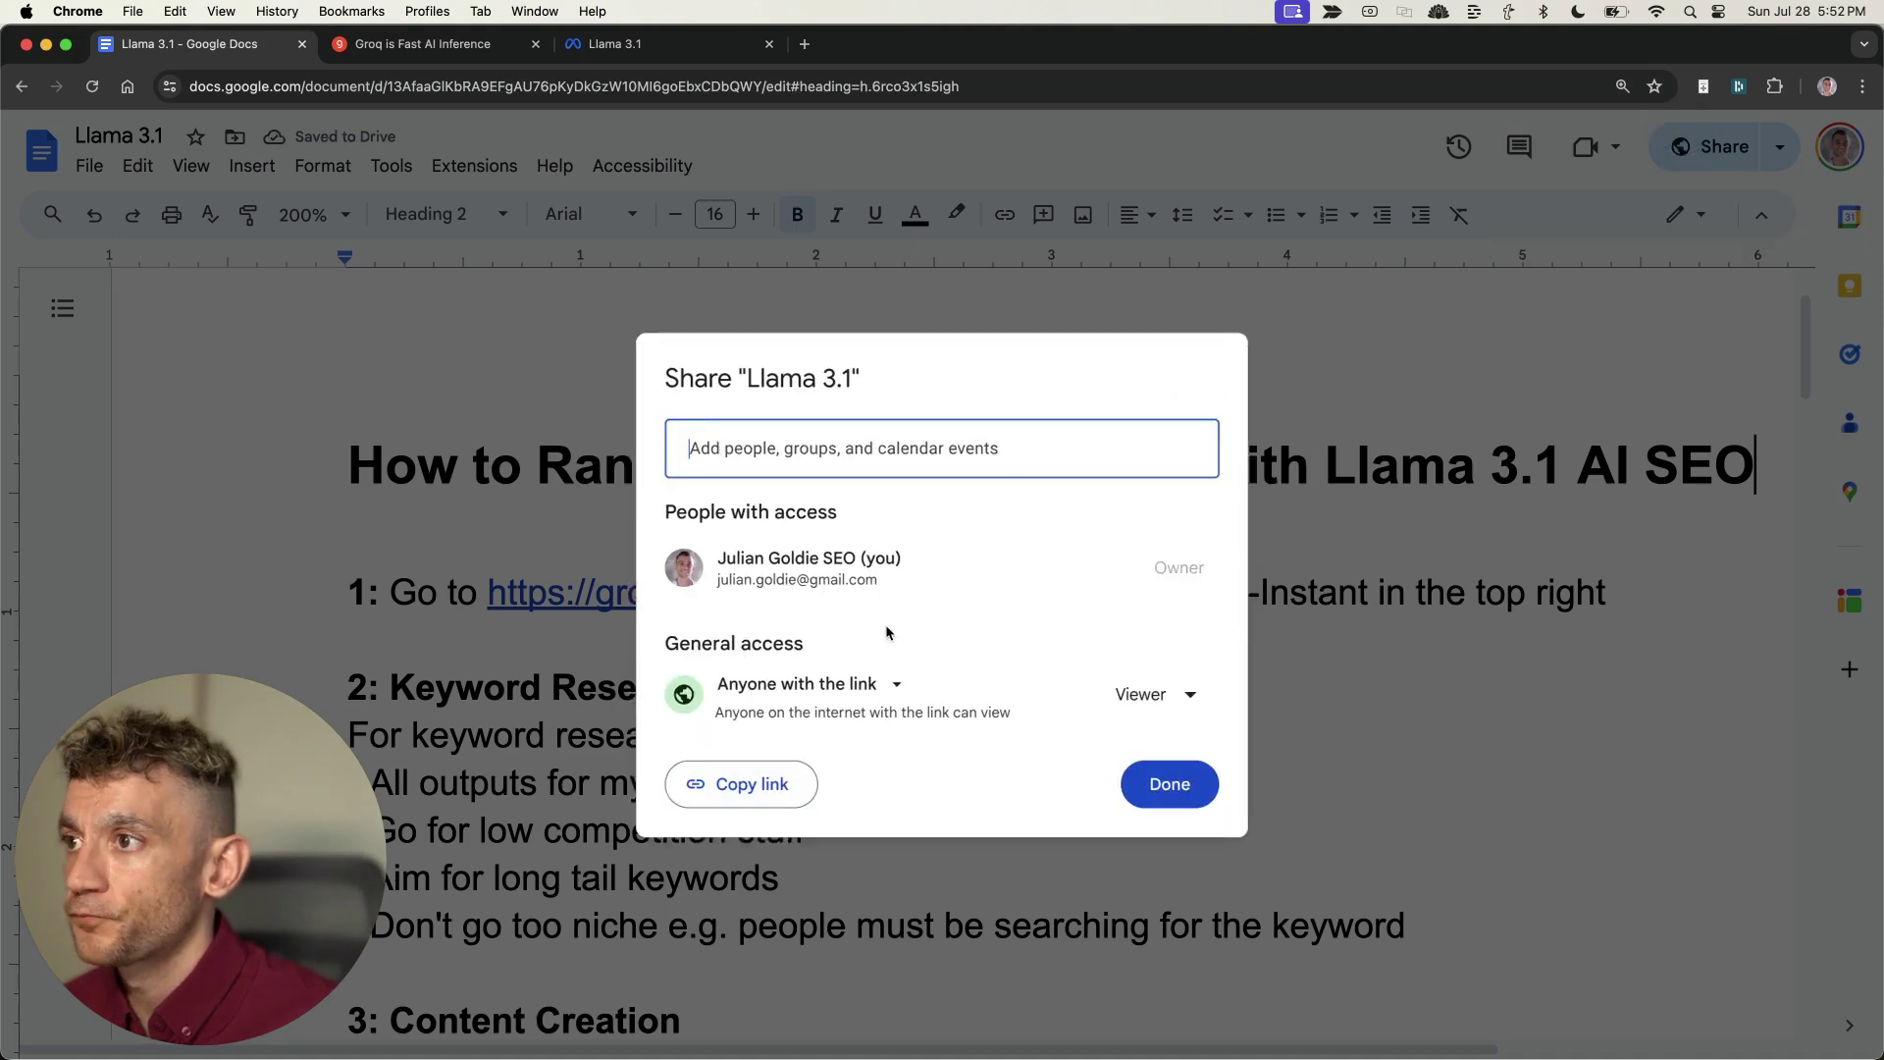
click(741, 784)
click(1170, 784)
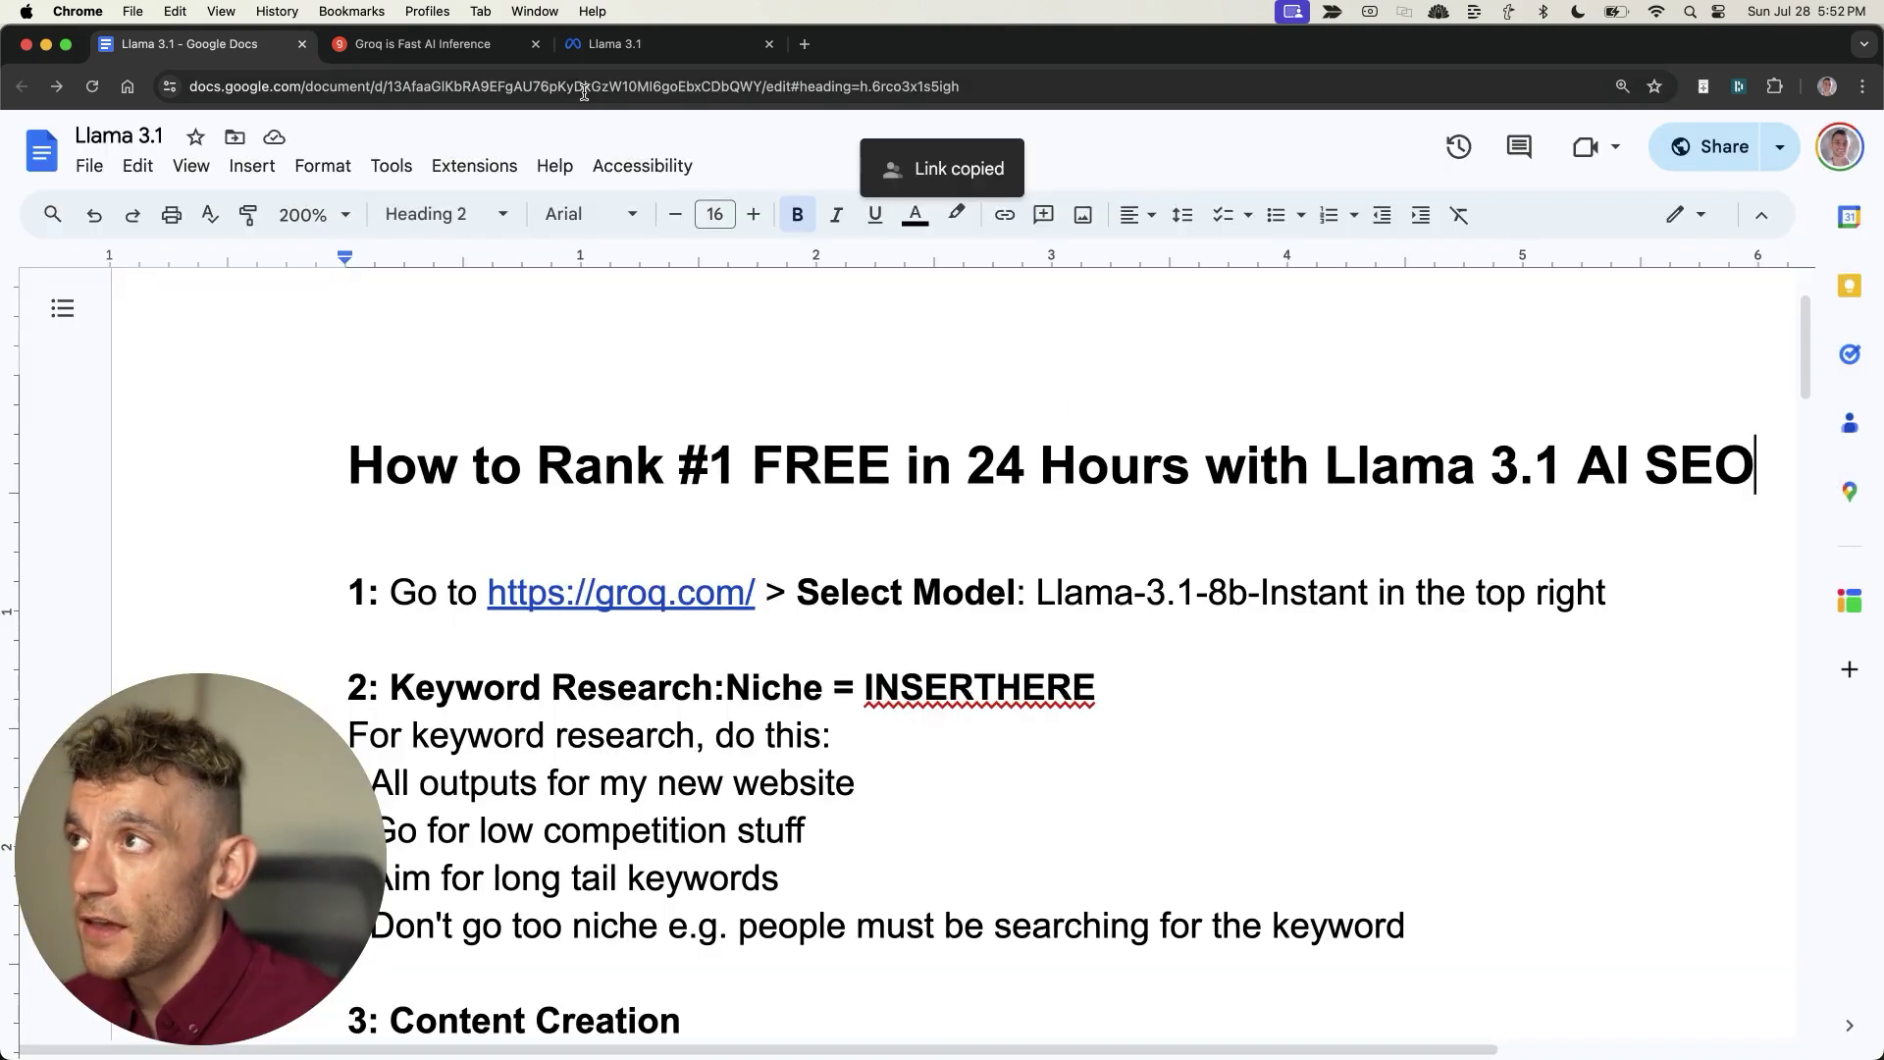
click(628, 44)
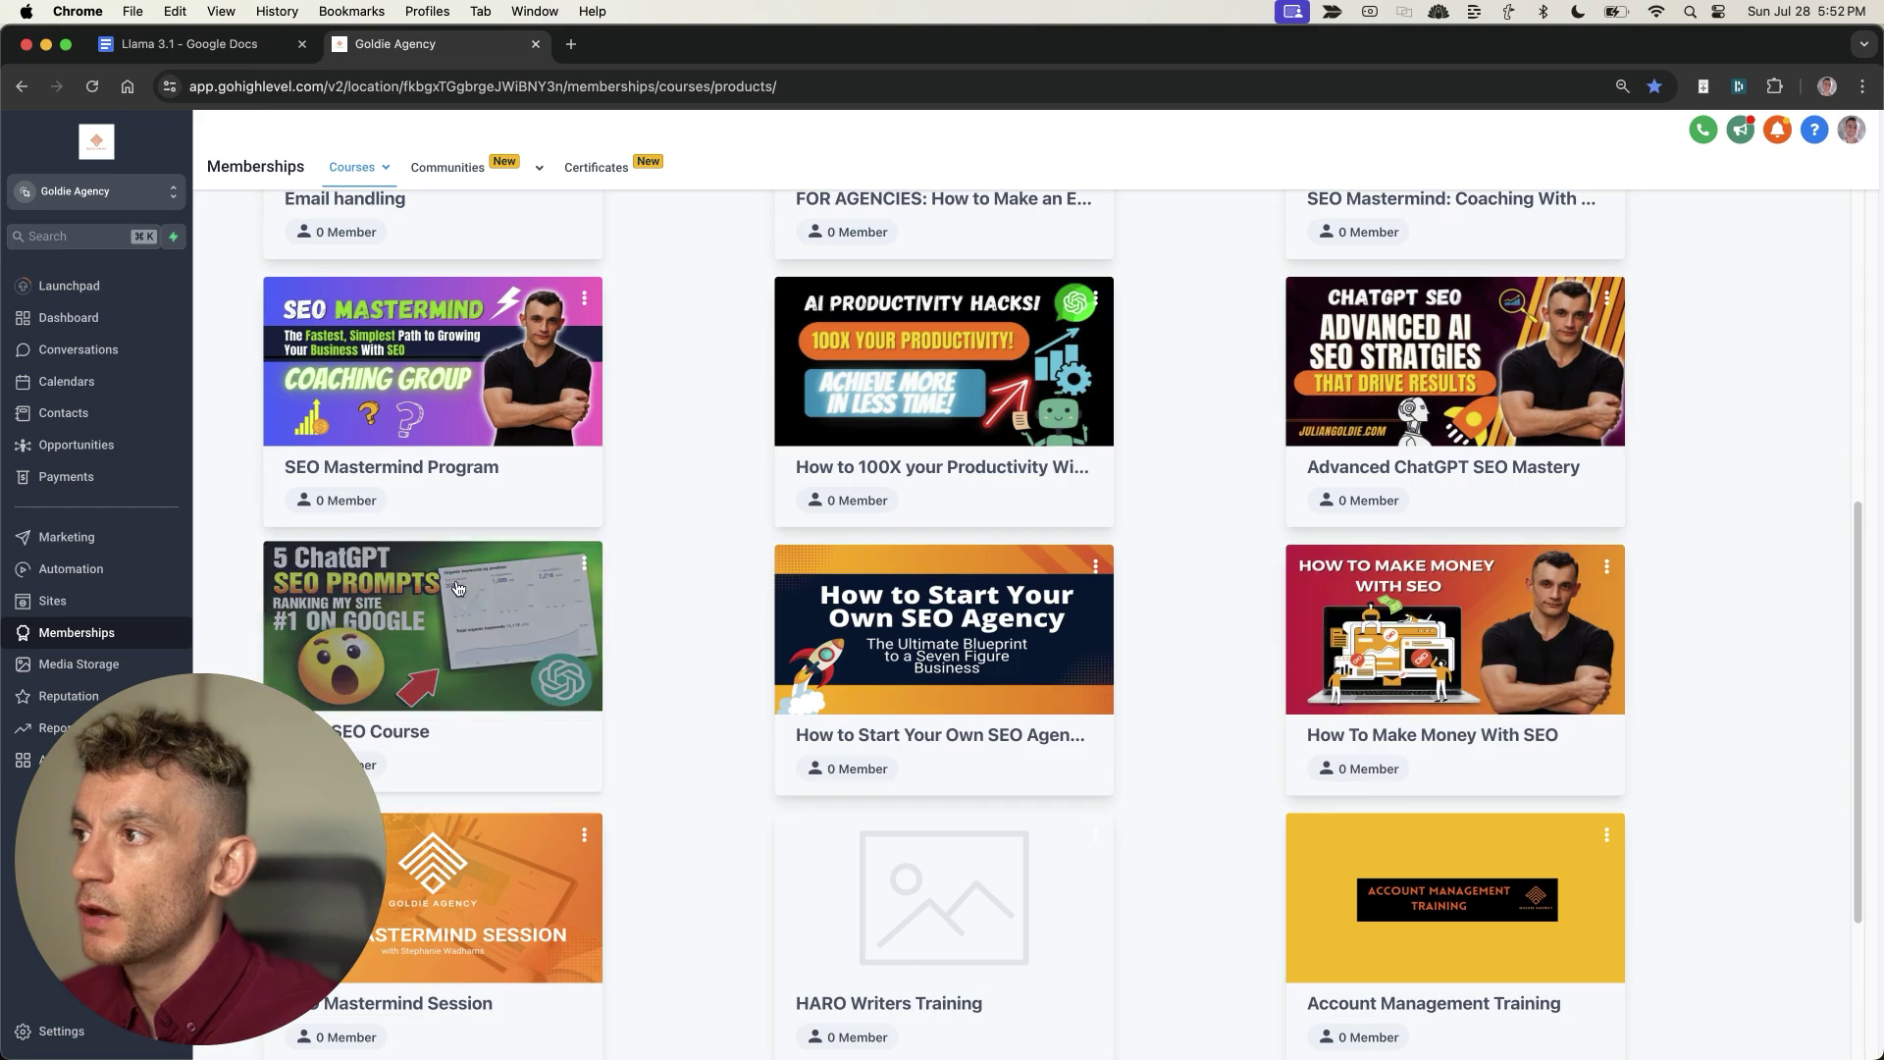
Open the FREE SEO Course and return to its lesson outline
click(454, 588)
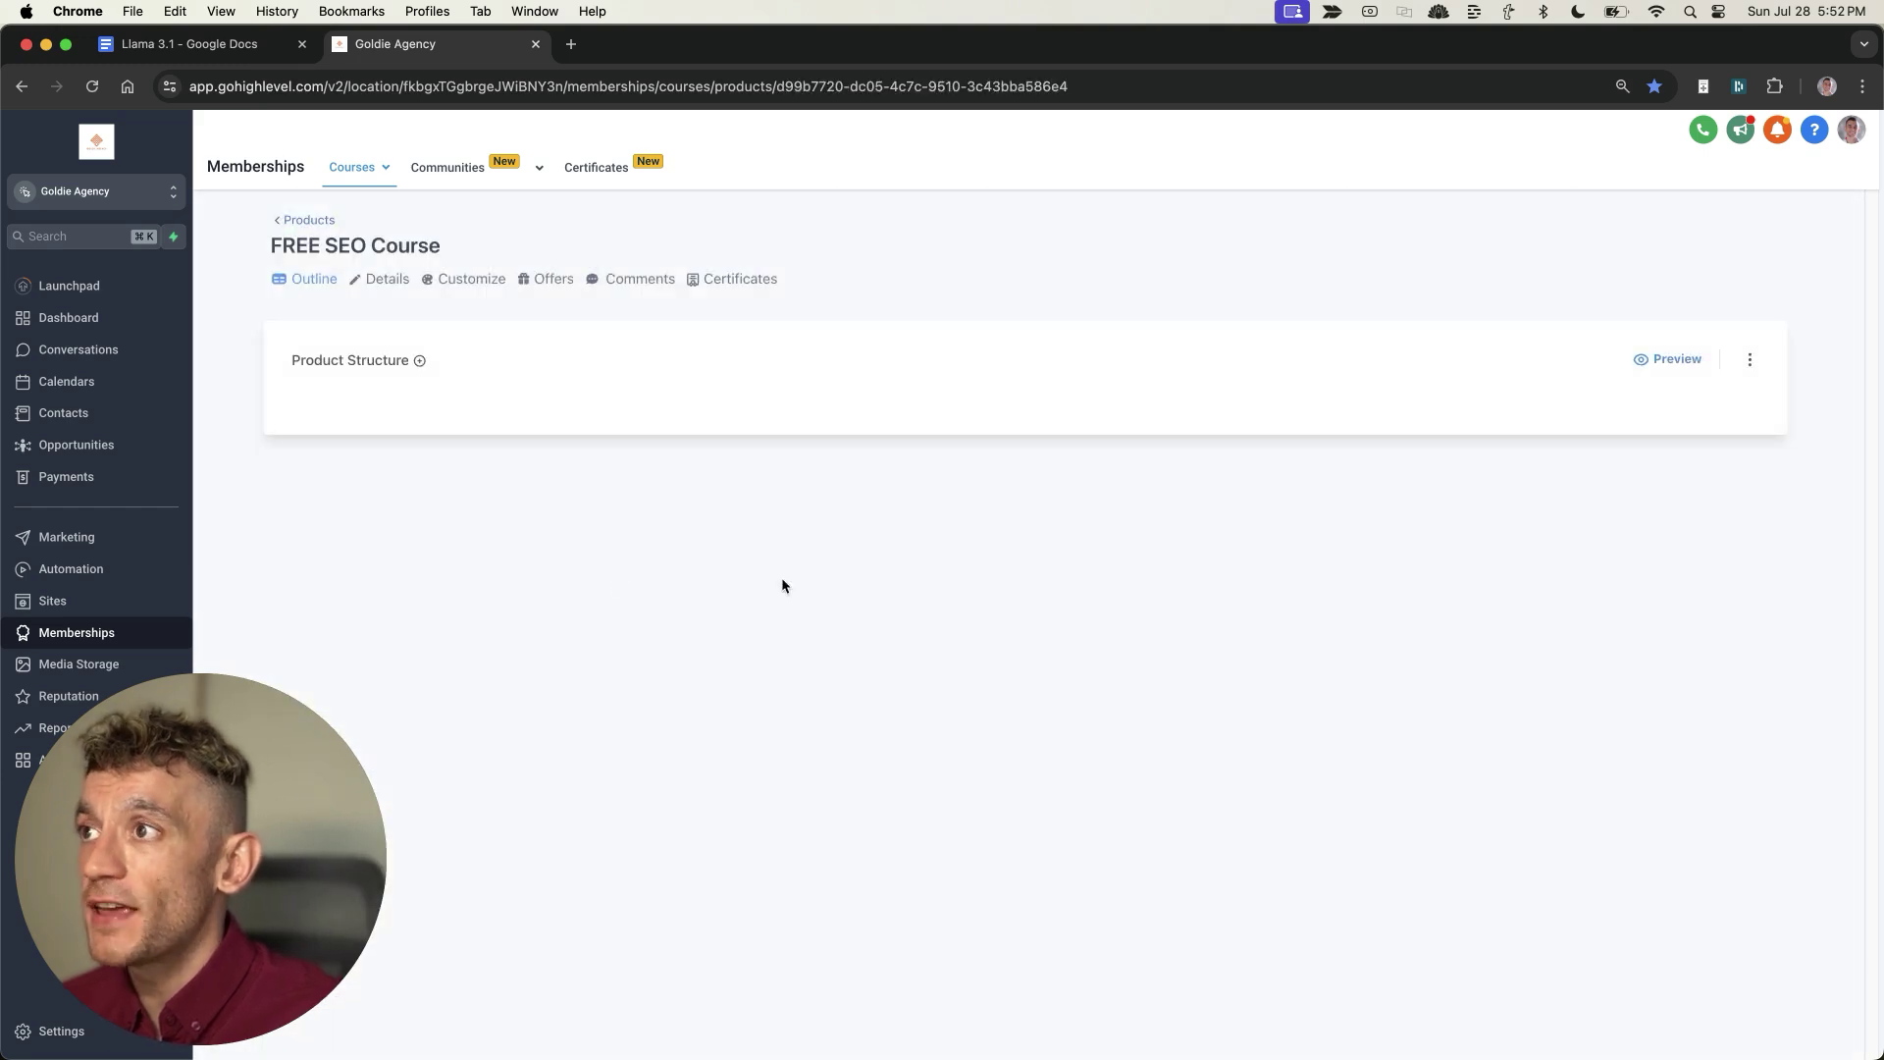
scroll(887, 644, down, 10)
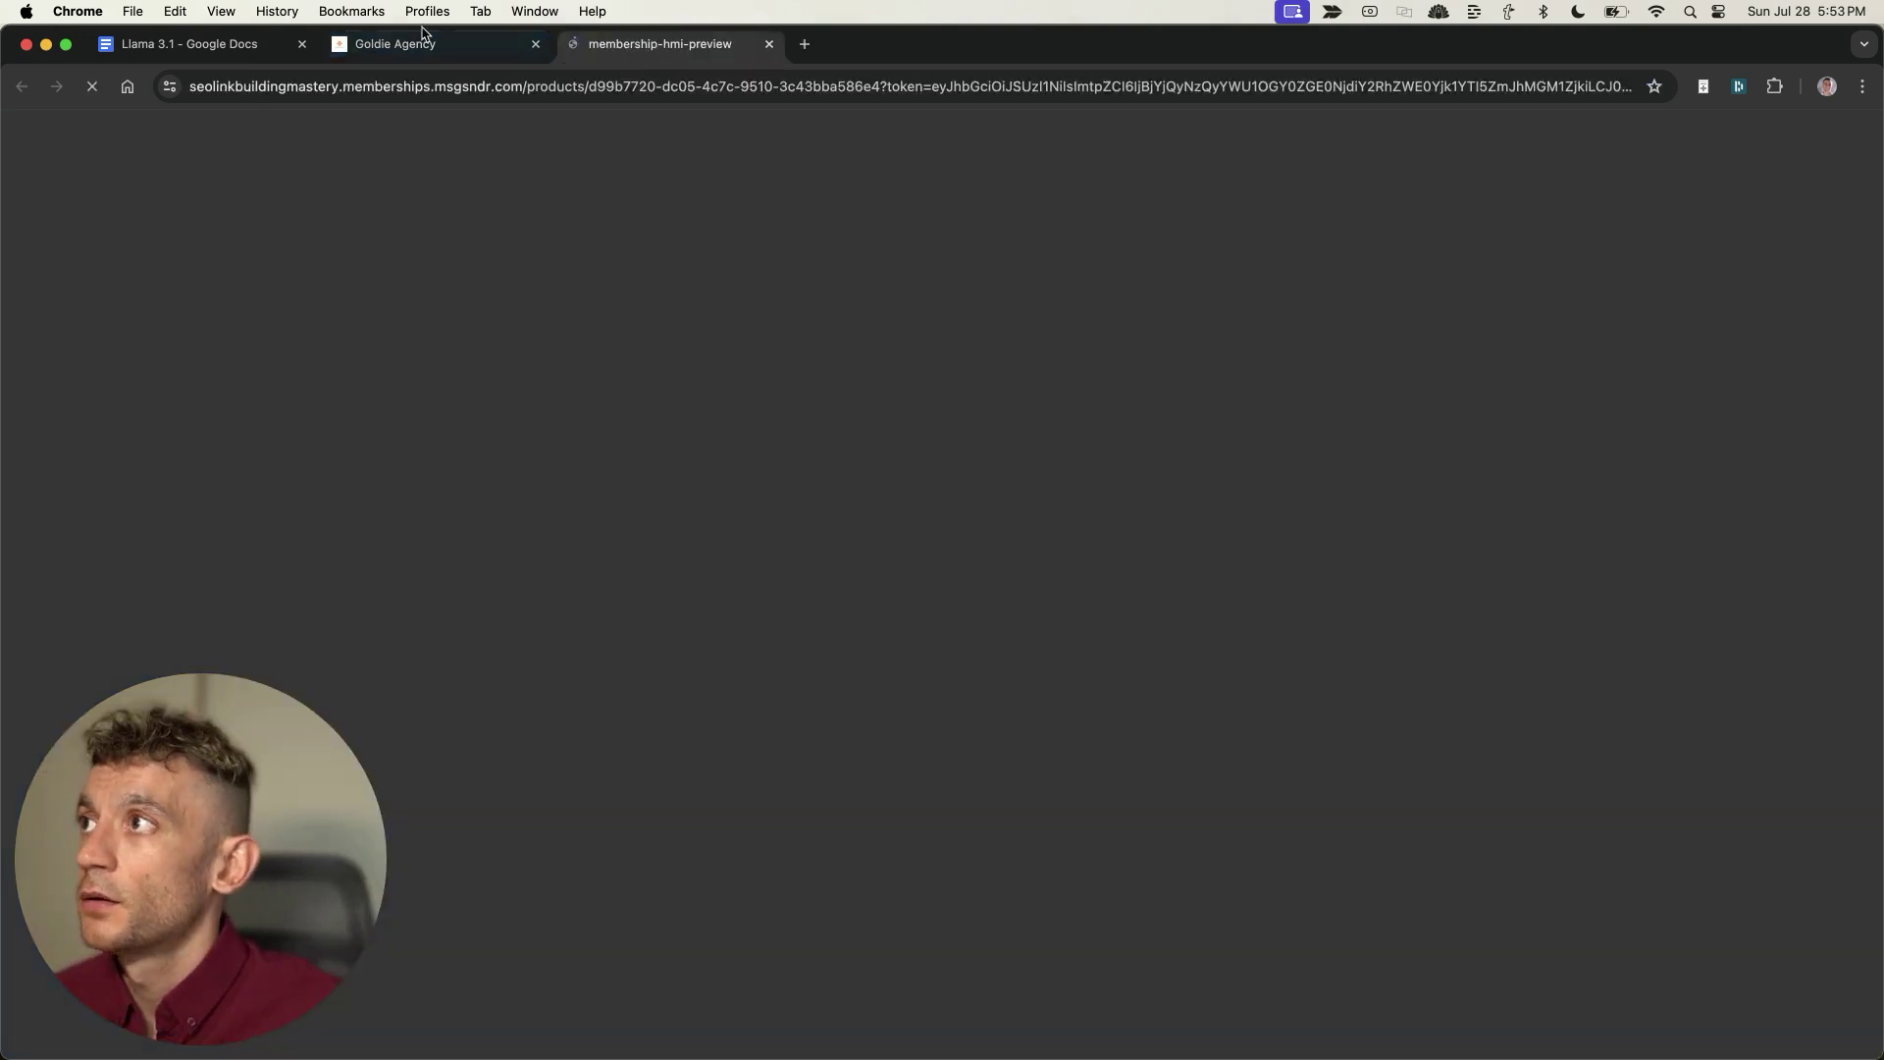
click(422, 37)
scroll(798, 440, down, 15)
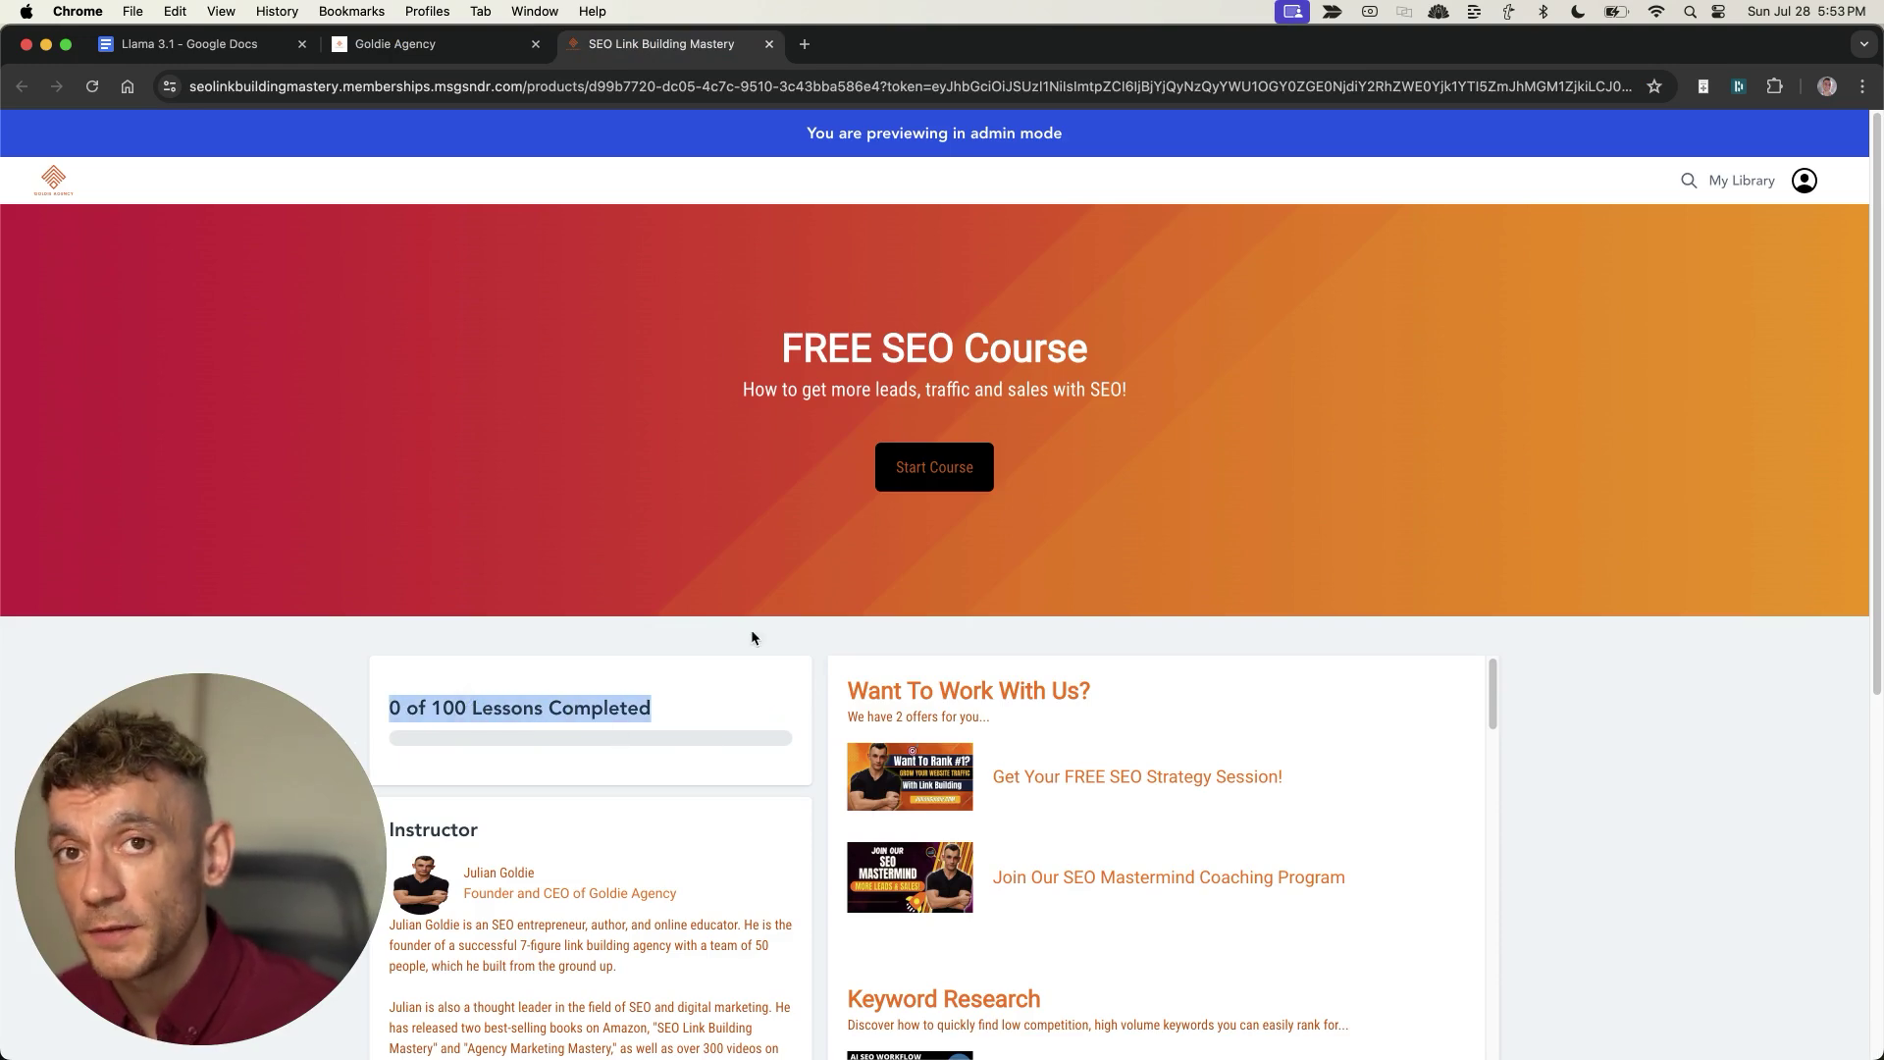
click(432, 44)
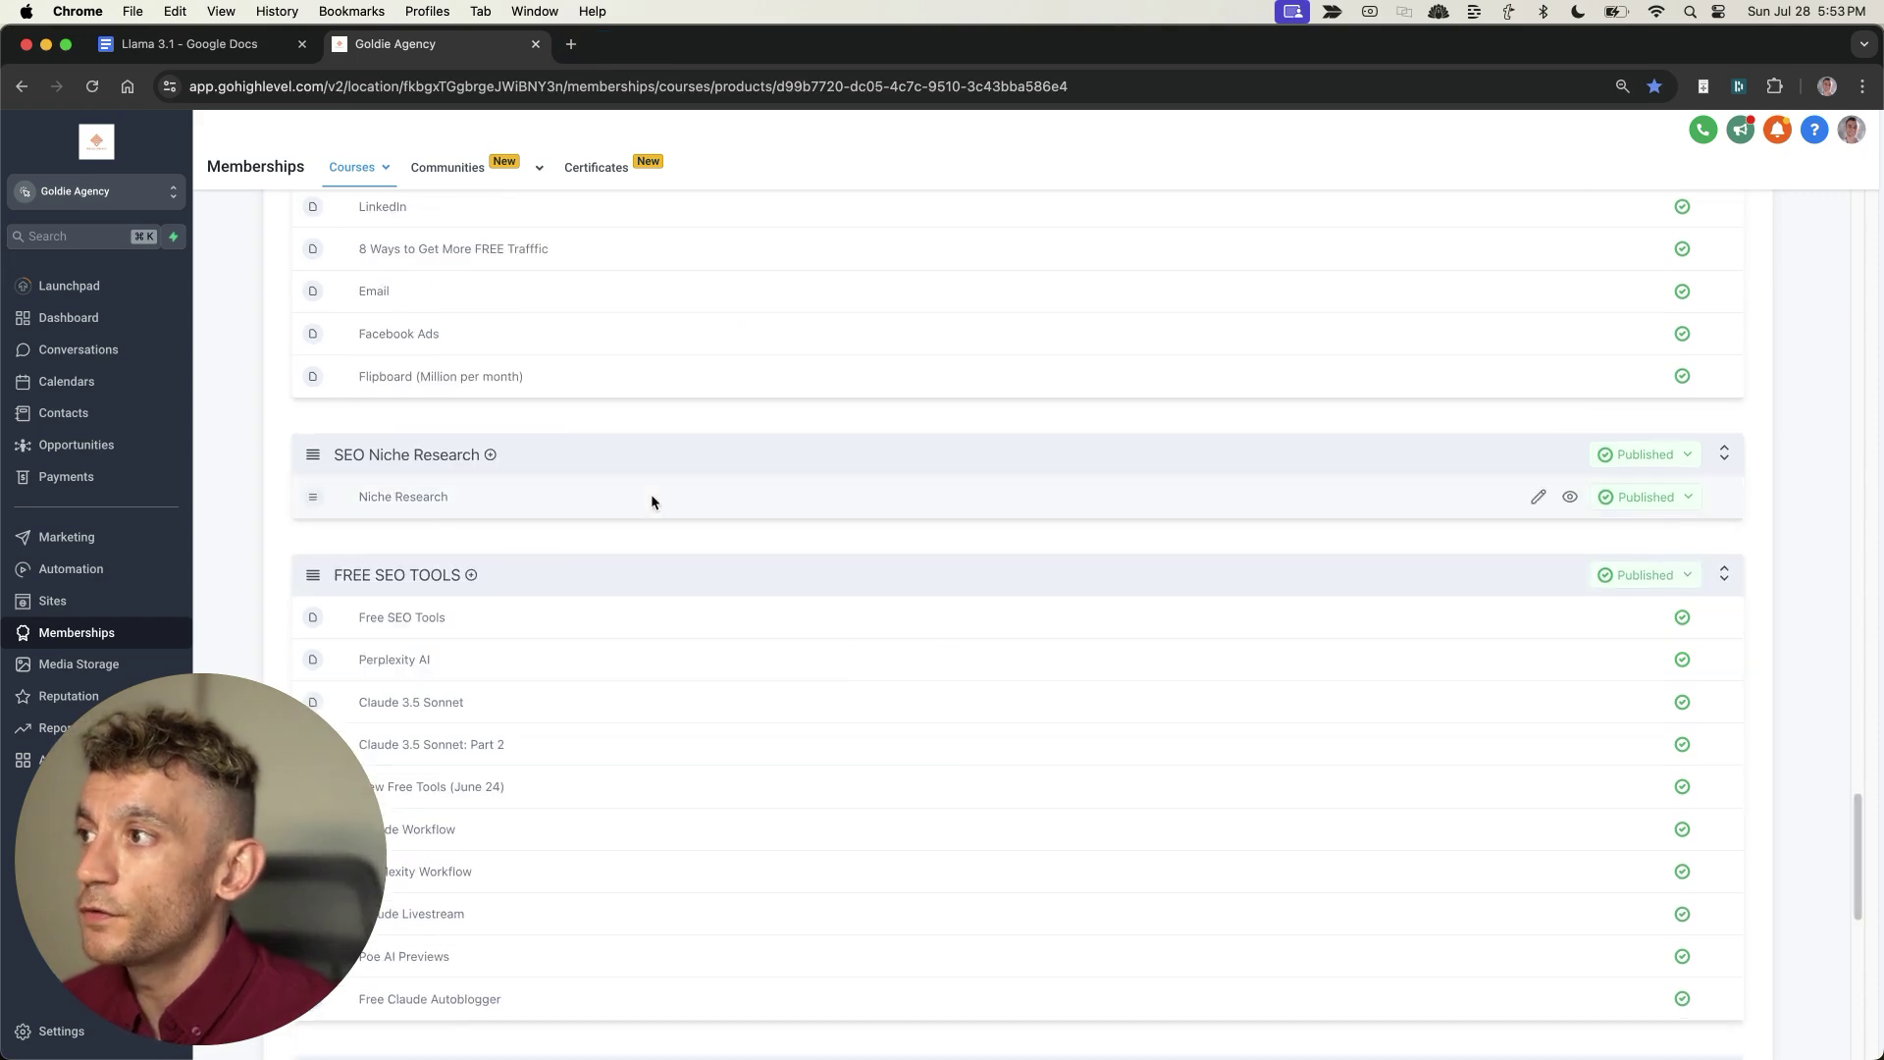
Create a new lesson titled 'Llama 3.1' in the FREE SEO TOOLS module
click(471, 579)
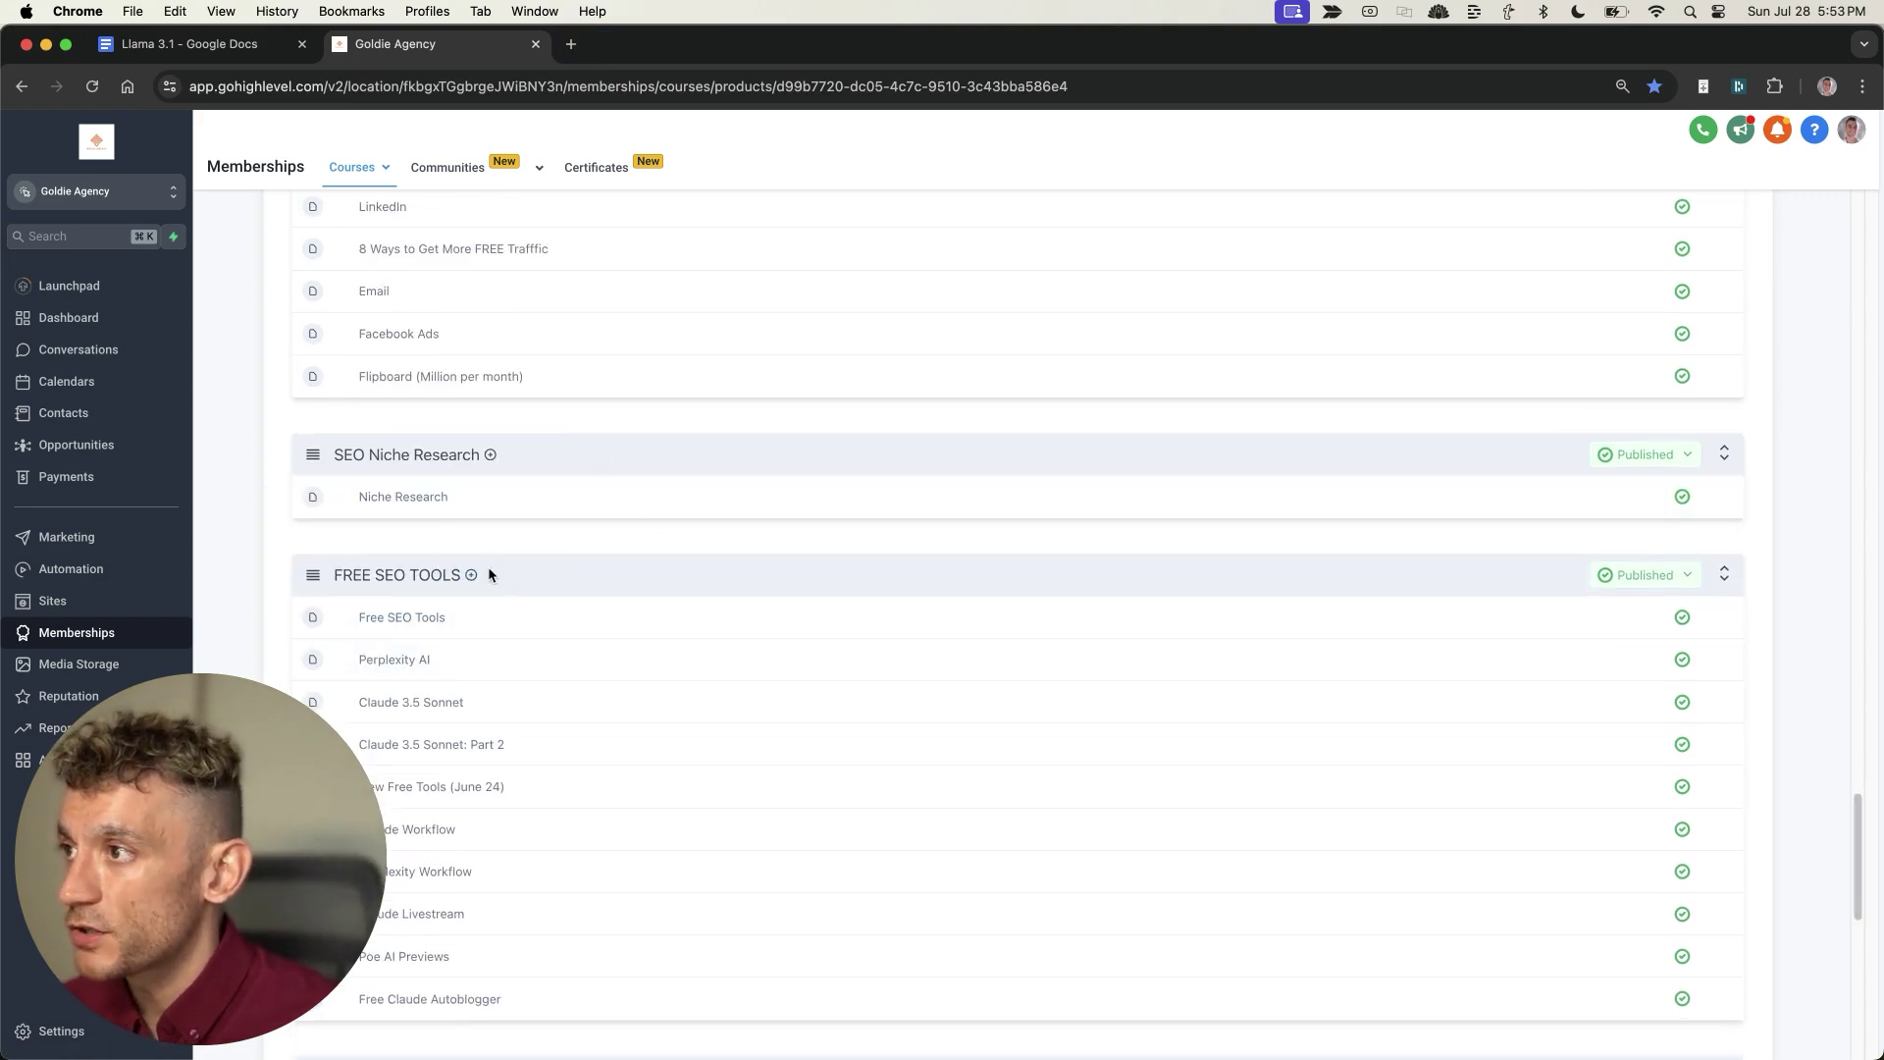
click(473, 583)
click(936, 370)
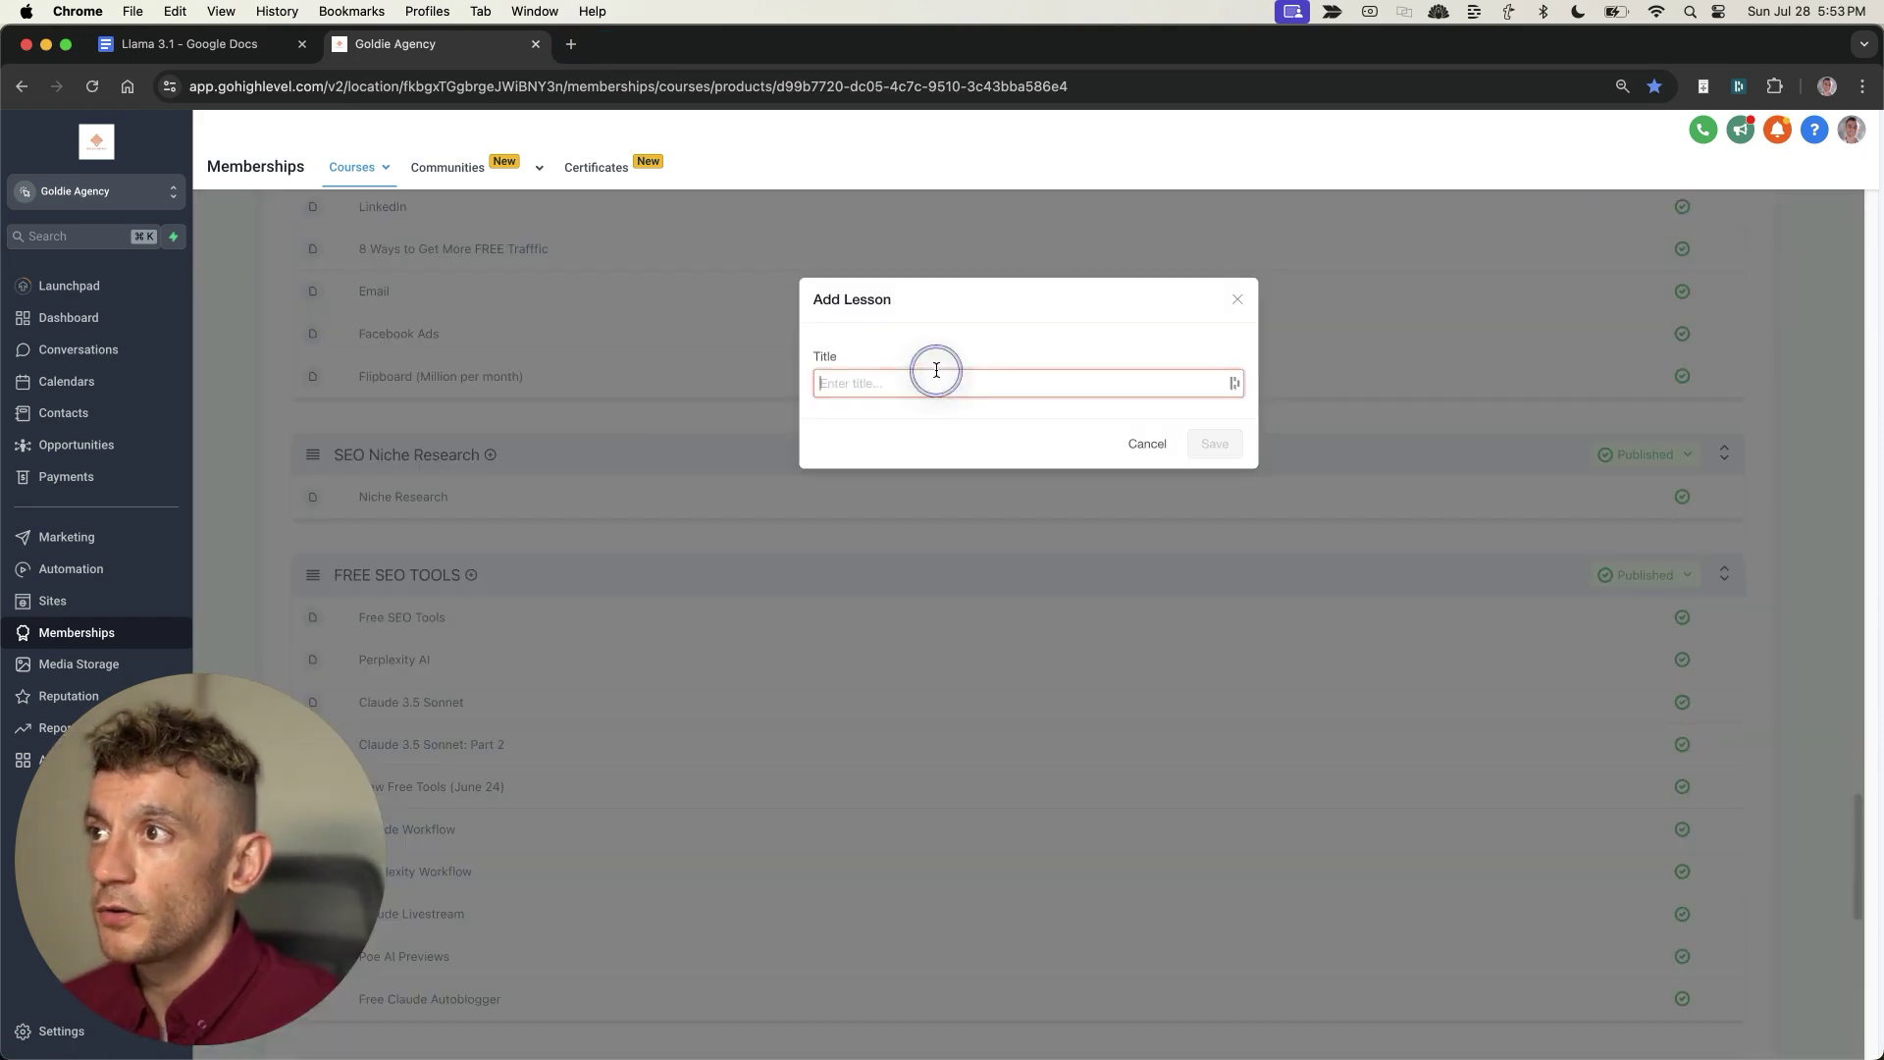
text(Llama 3.1)
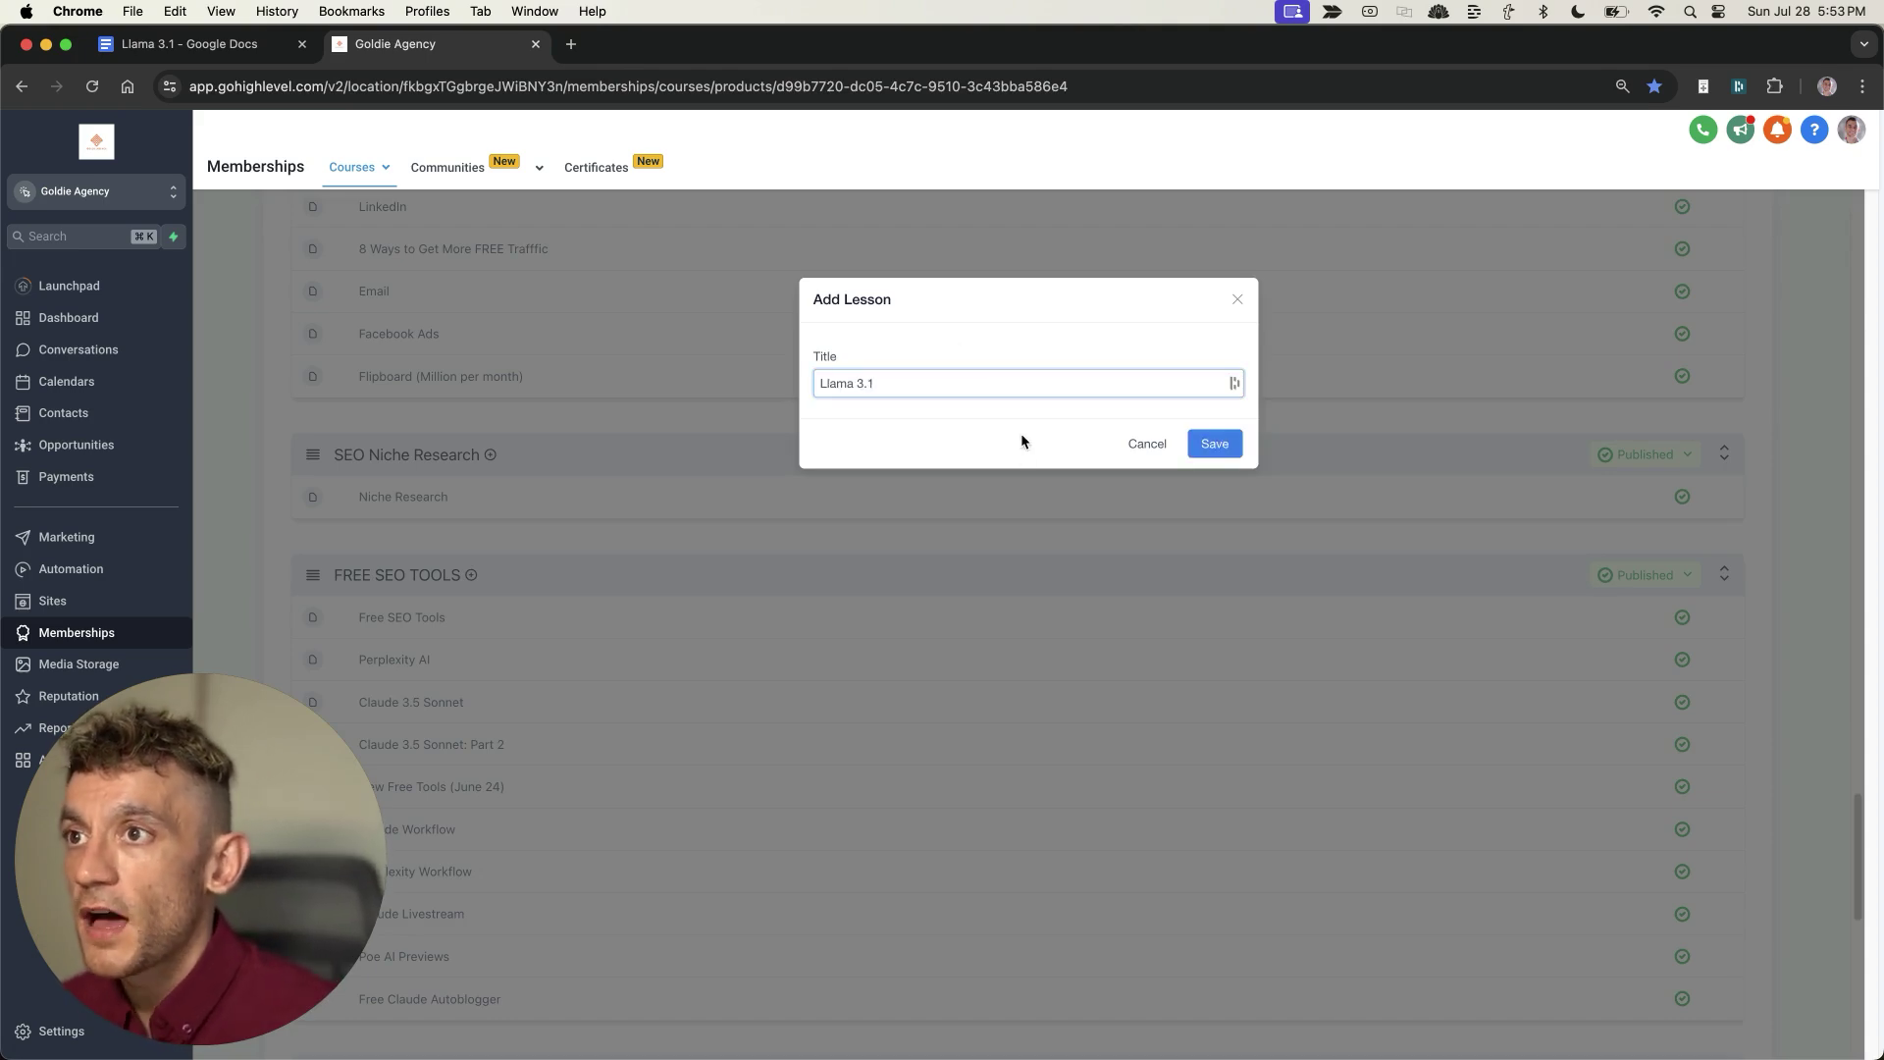
click(1225, 443)
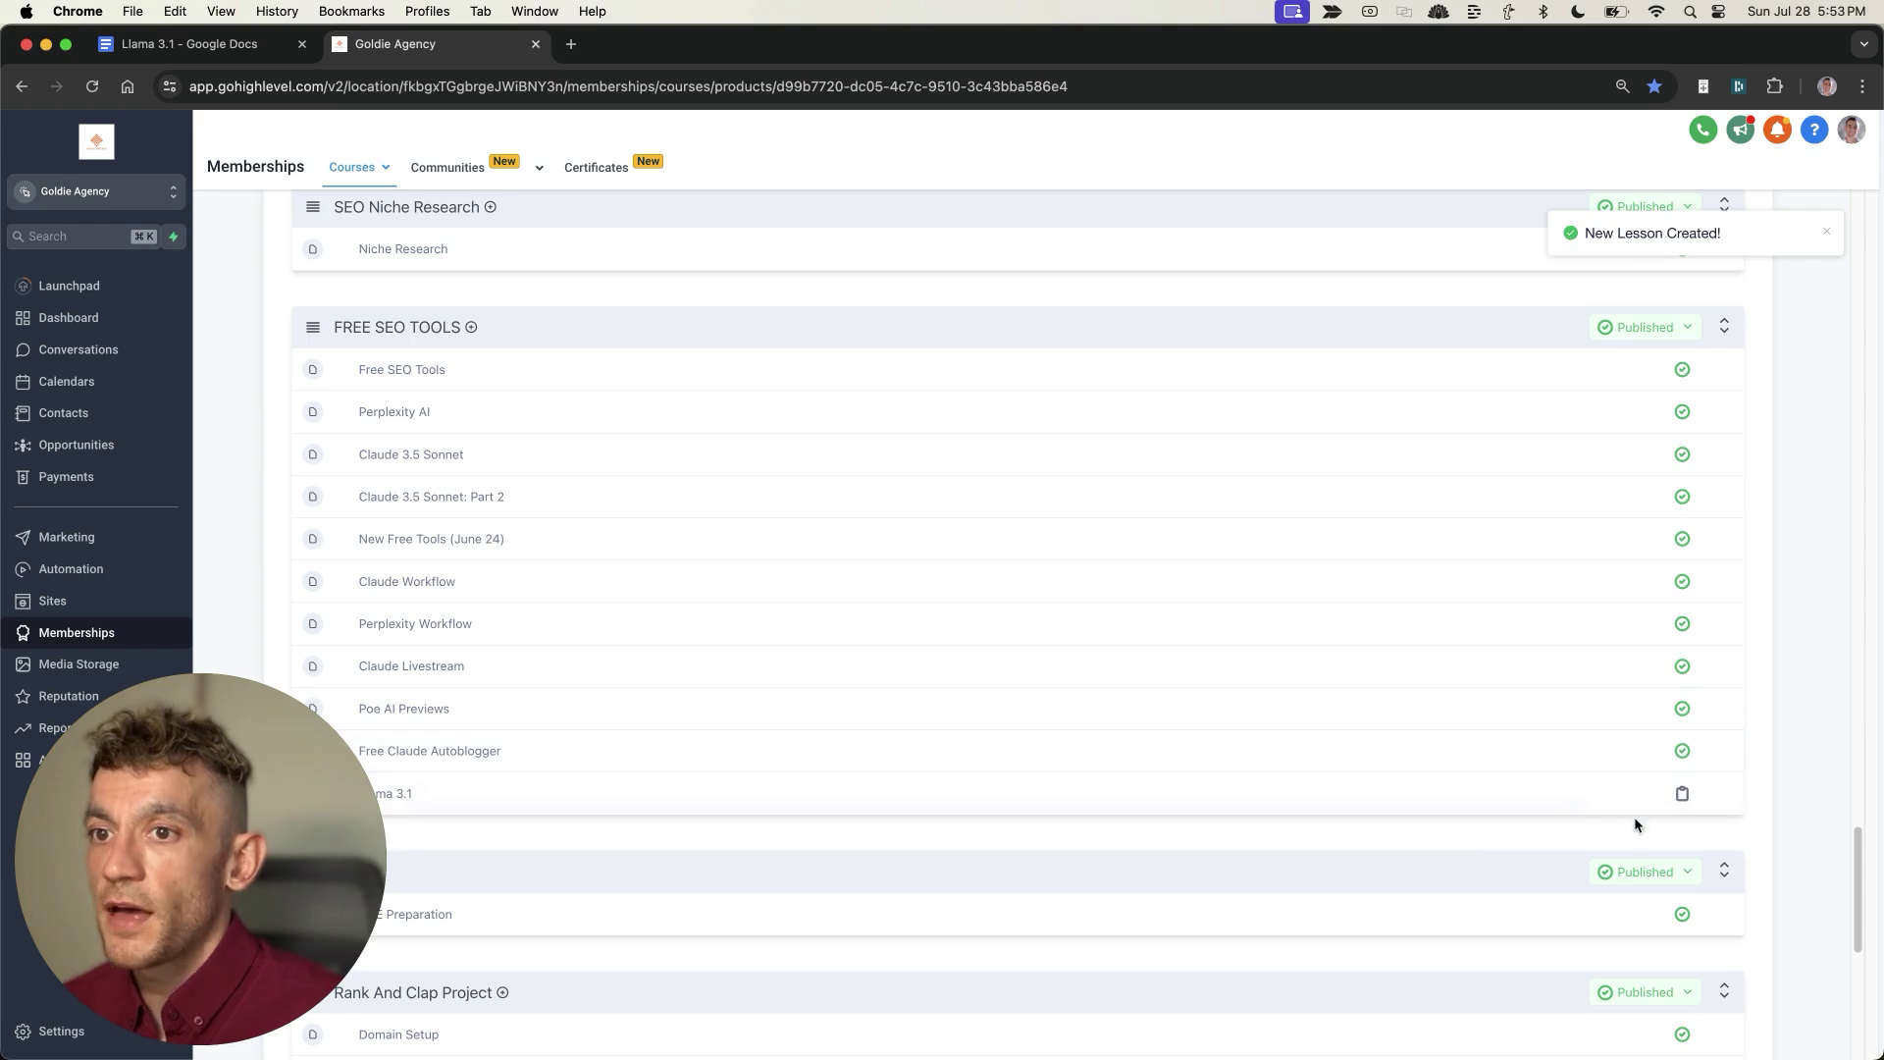
Set the Llama 3.1 lesson status to Published and save it after editing
click(1634, 795)
click(1636, 829)
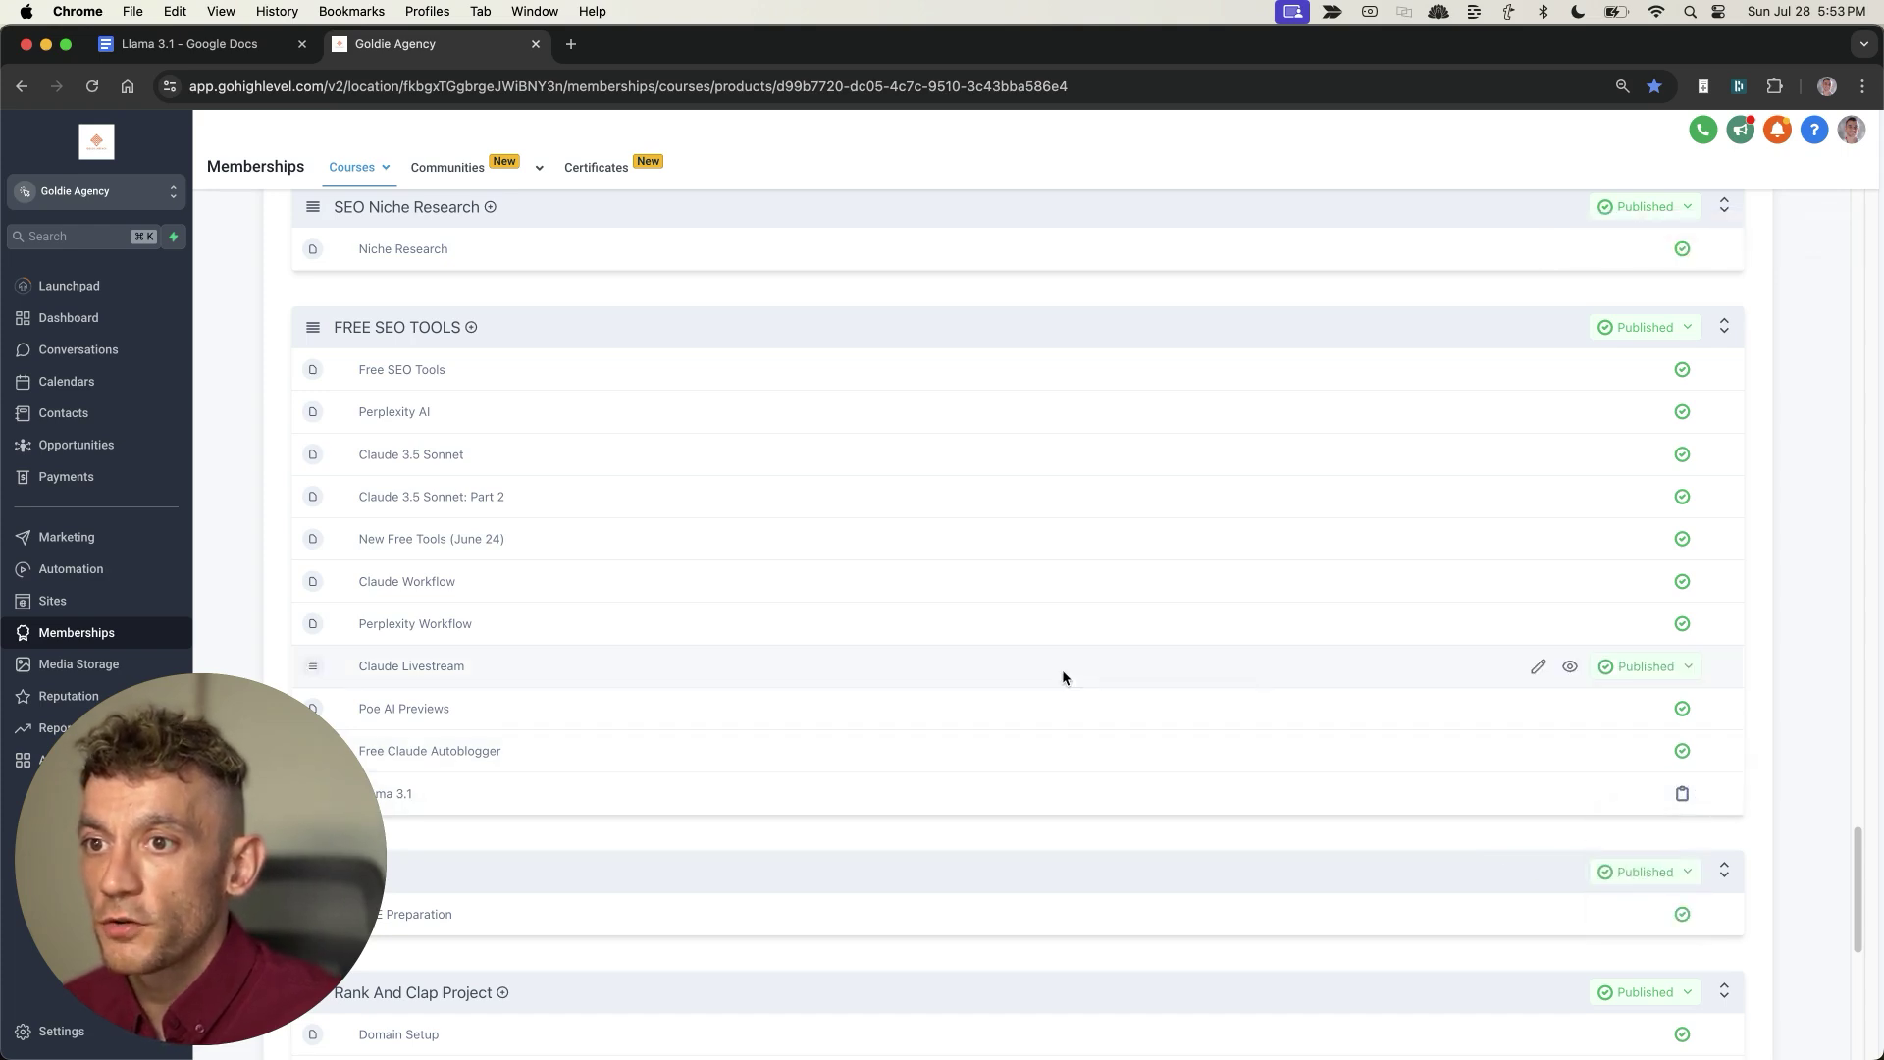
scroll(1064, 673, down, 1)
click(1528, 760)
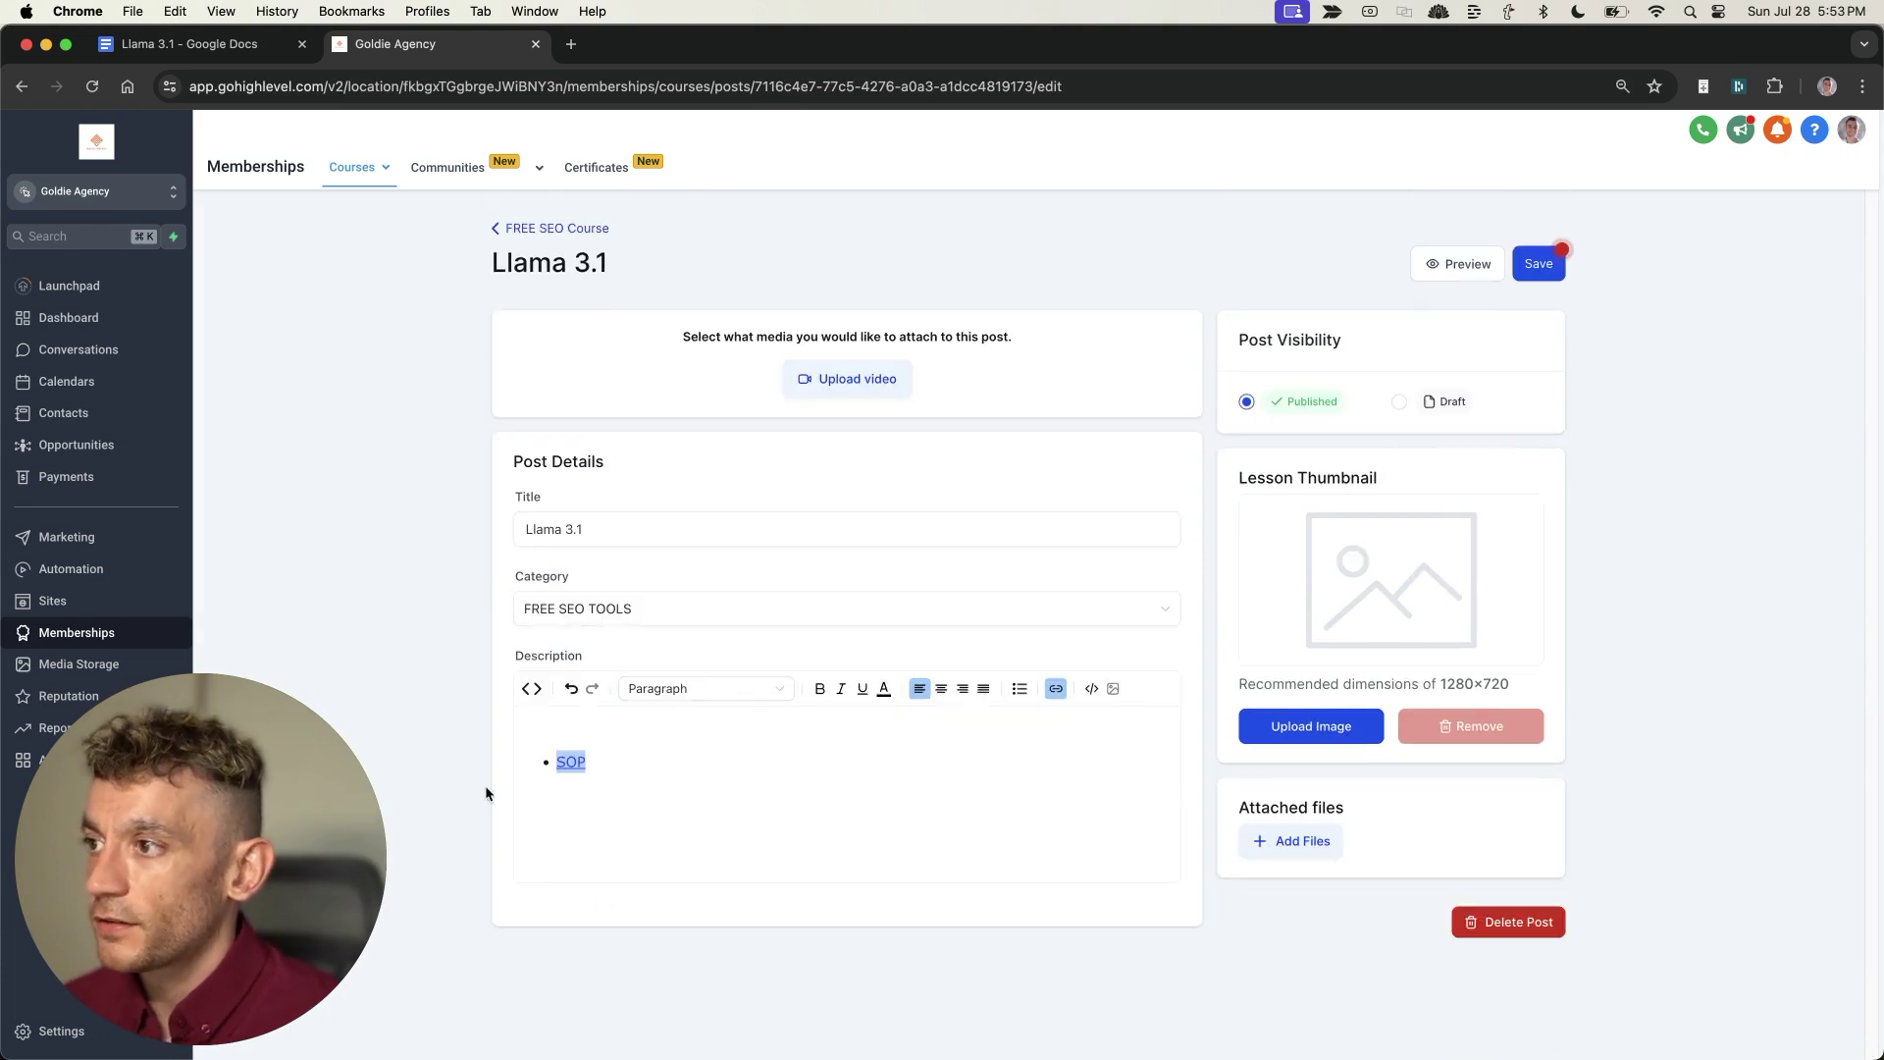
click(618, 736)
click(1539, 263)
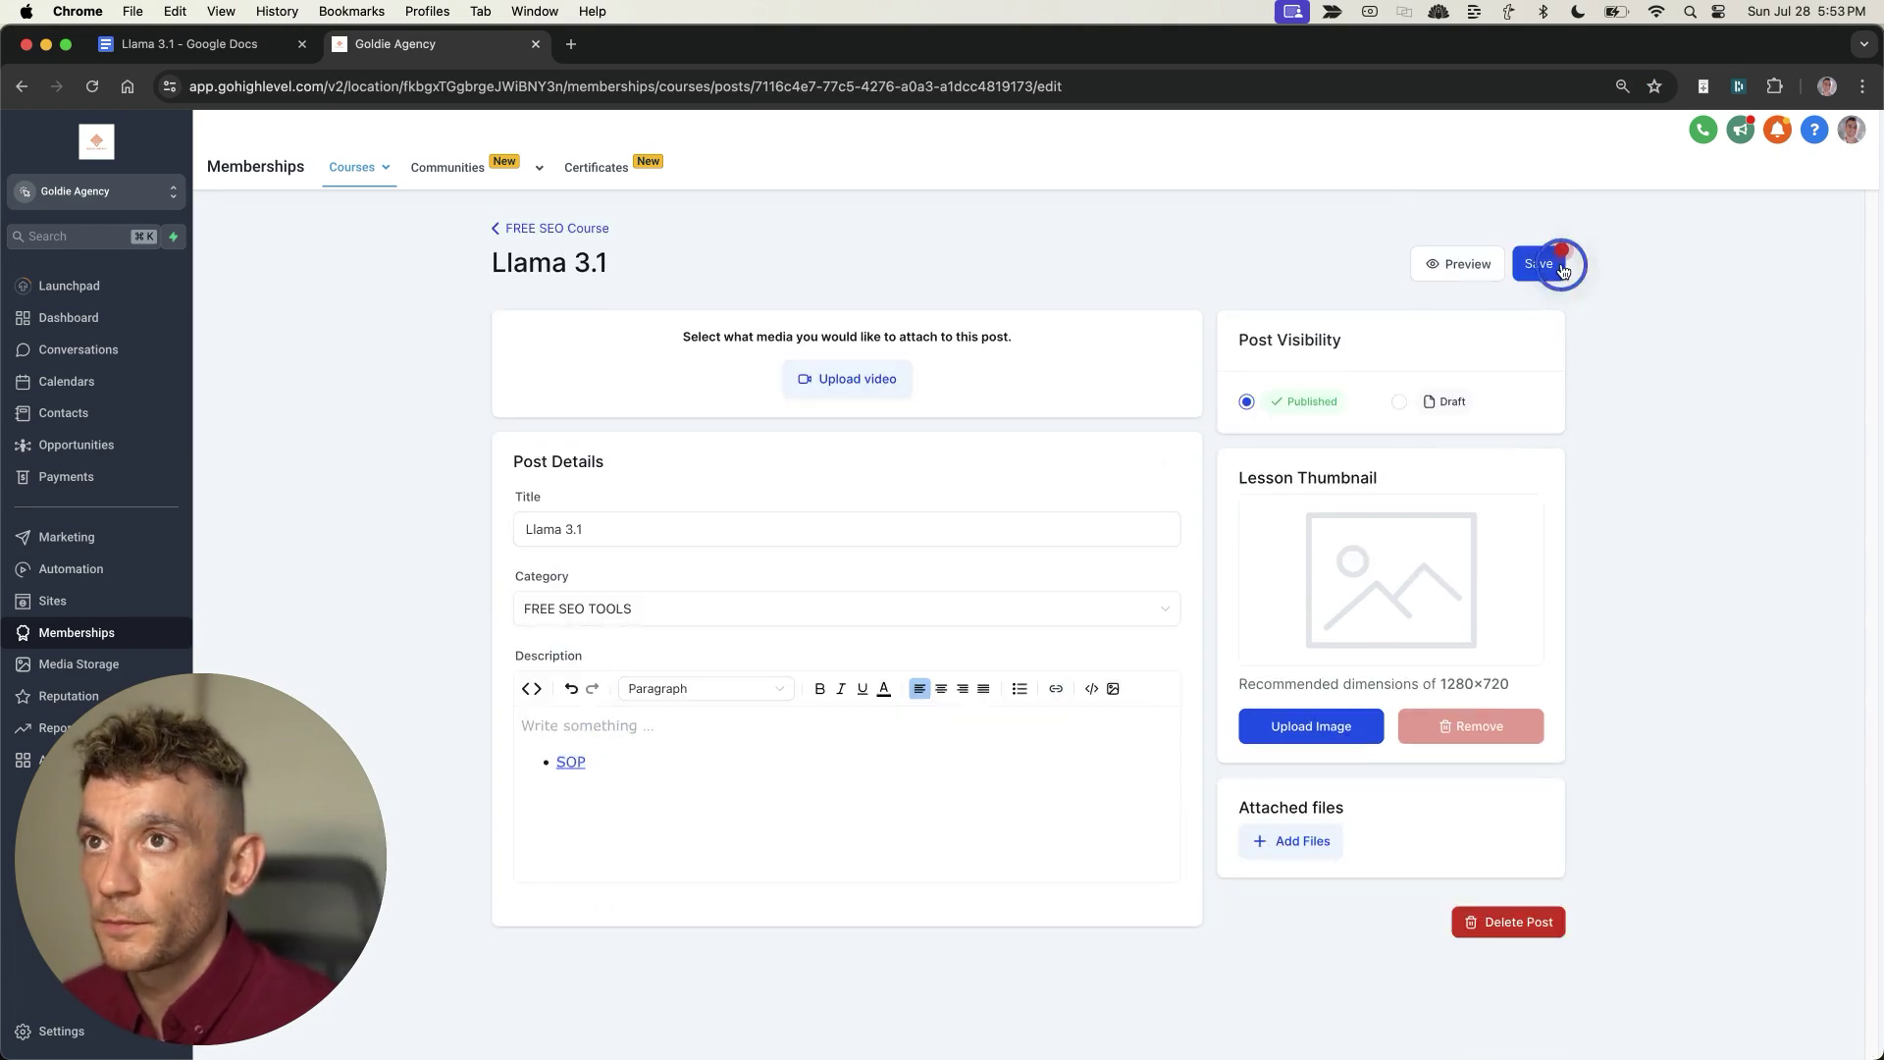
Open a new browser tab with the strategy session page
right_click(406, 218)
click(551, 52)
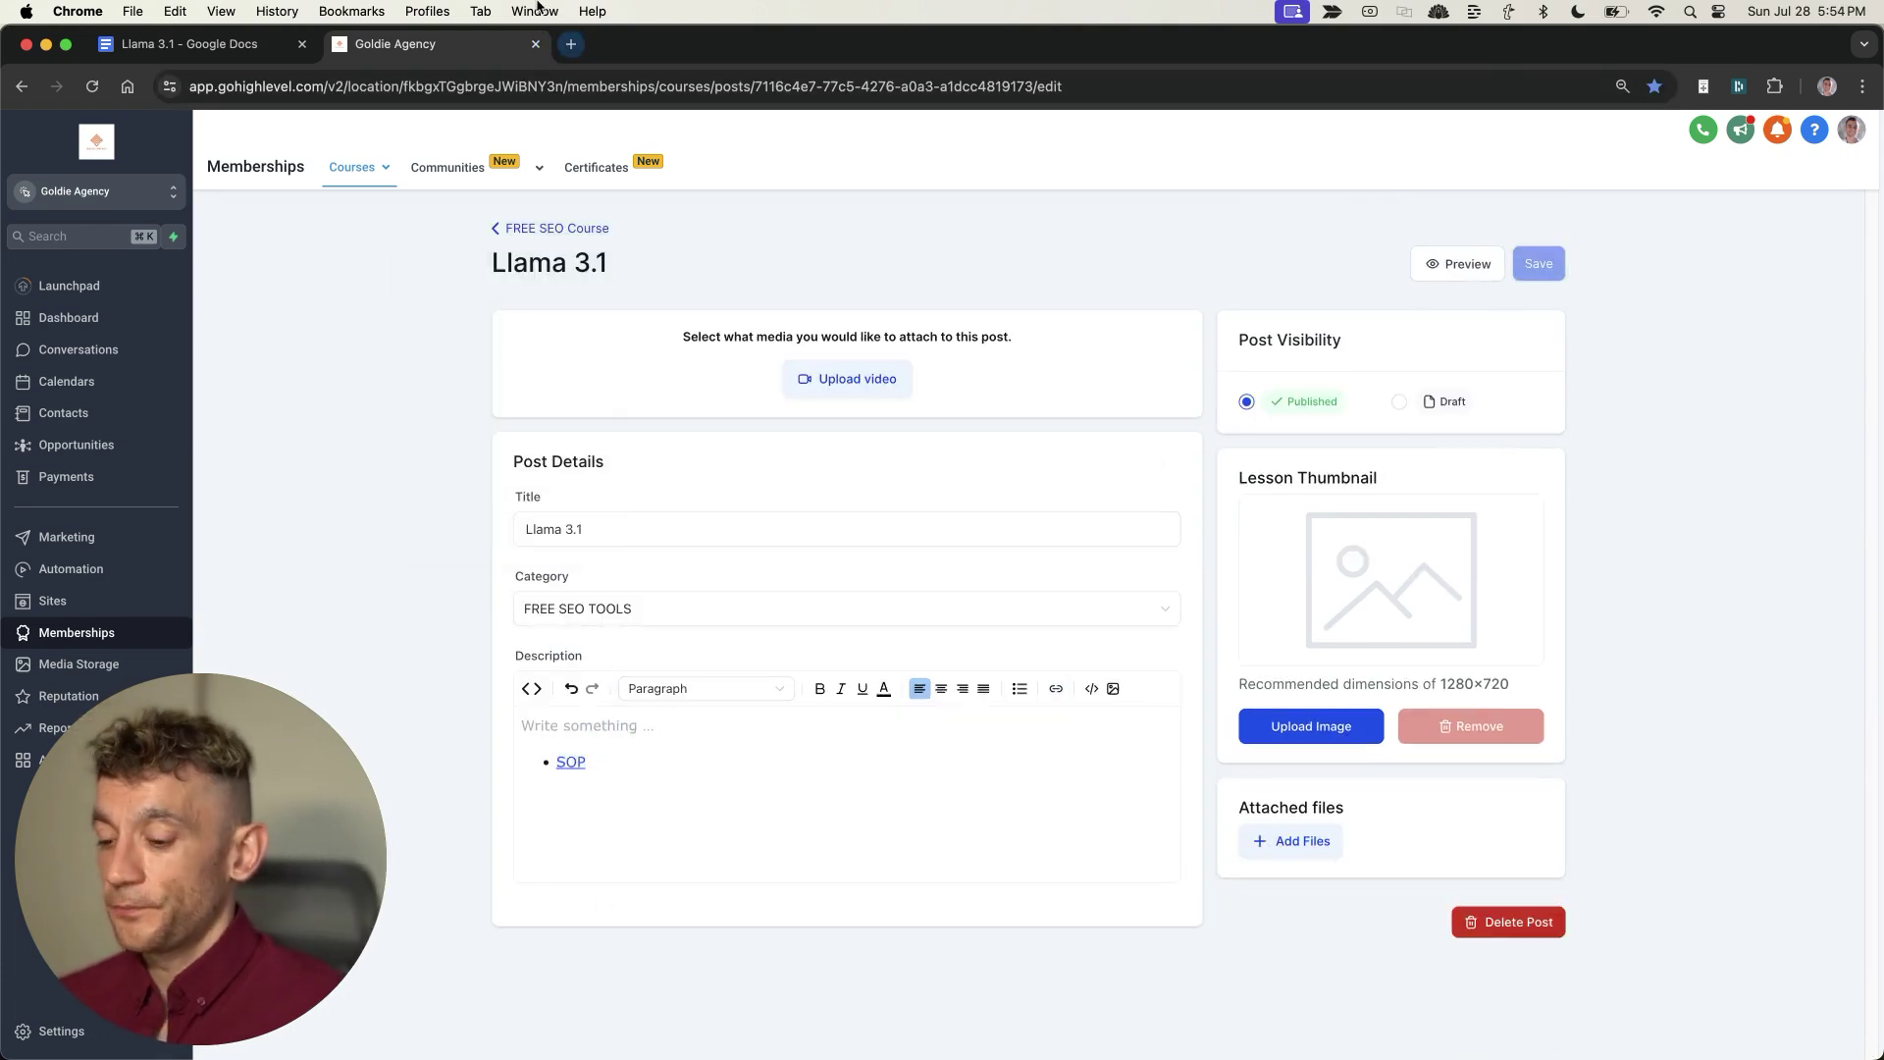
click(571, 44)
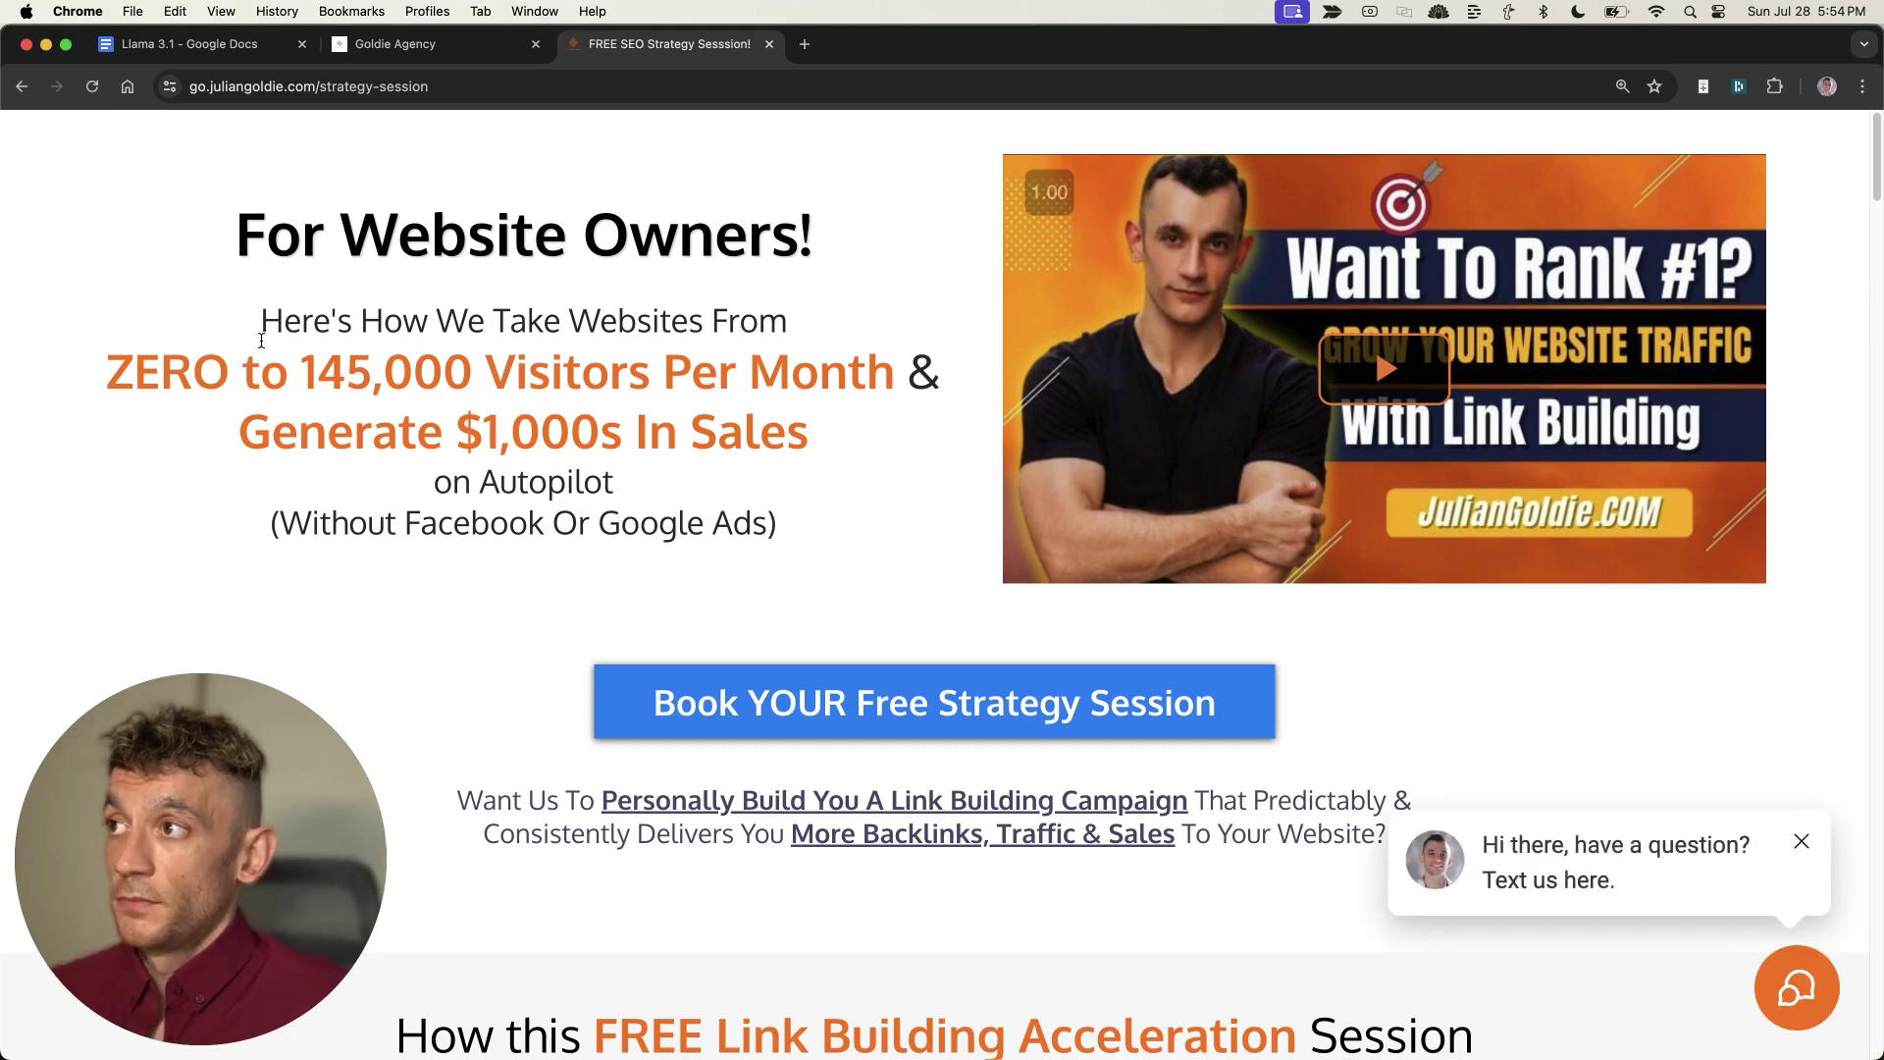
Highlight the visitors and sales headline and the first benefit heading
drag(252, 319, 860, 422)
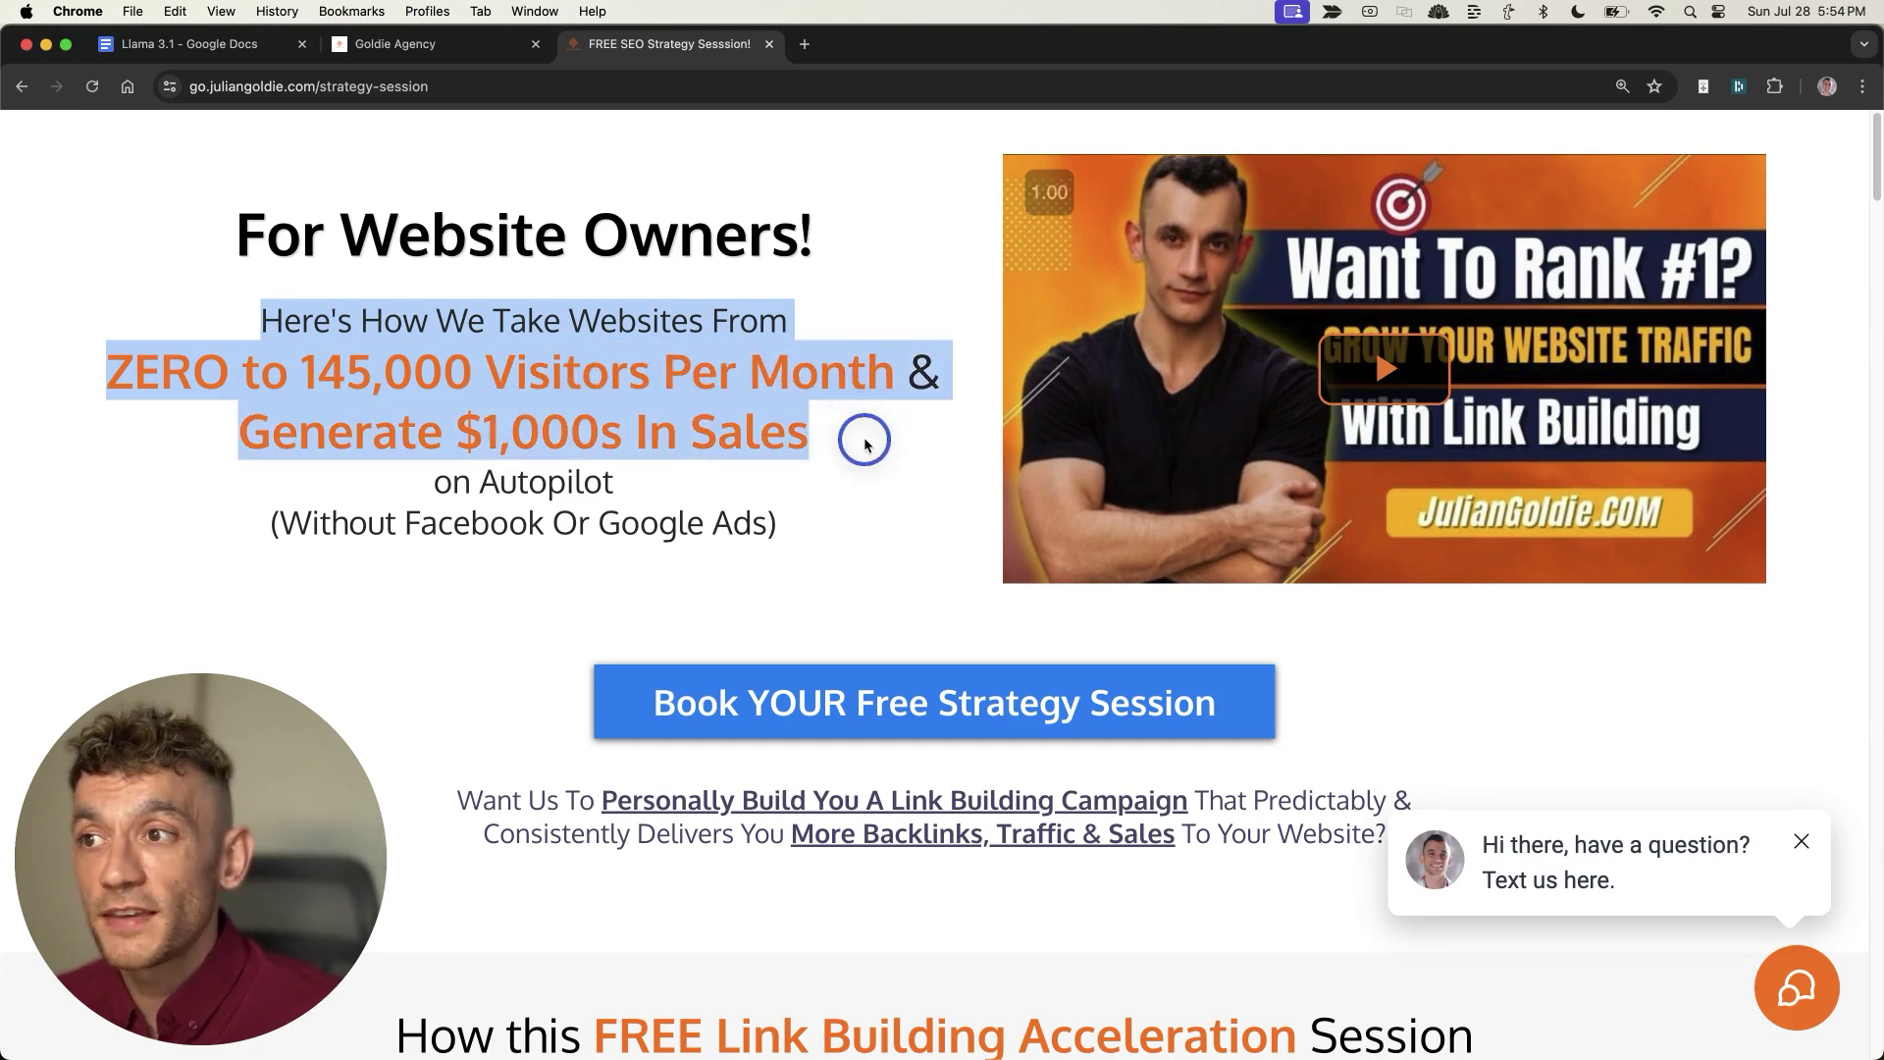
scroll(864, 442, down, 3)
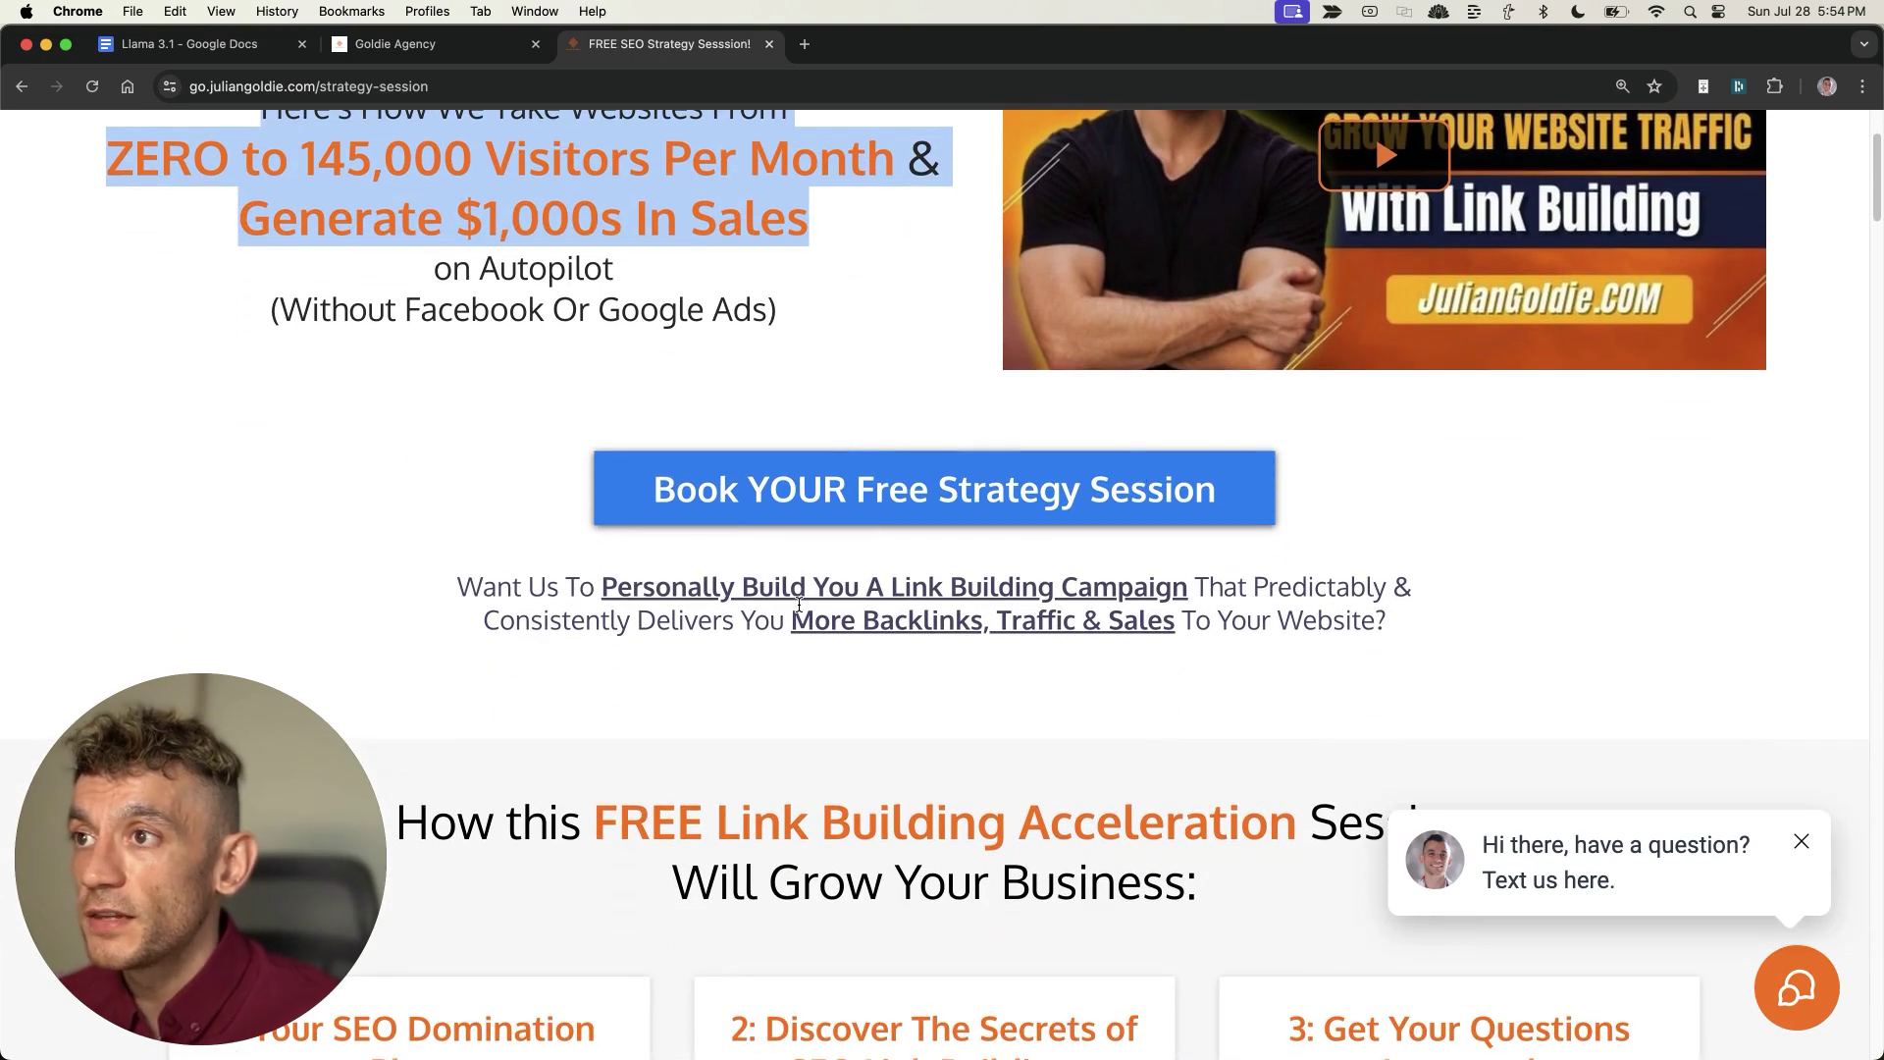
scroll(799, 604, down, 3)
scroll(414, 399, down, 5)
drag(214, 391, 550, 479)
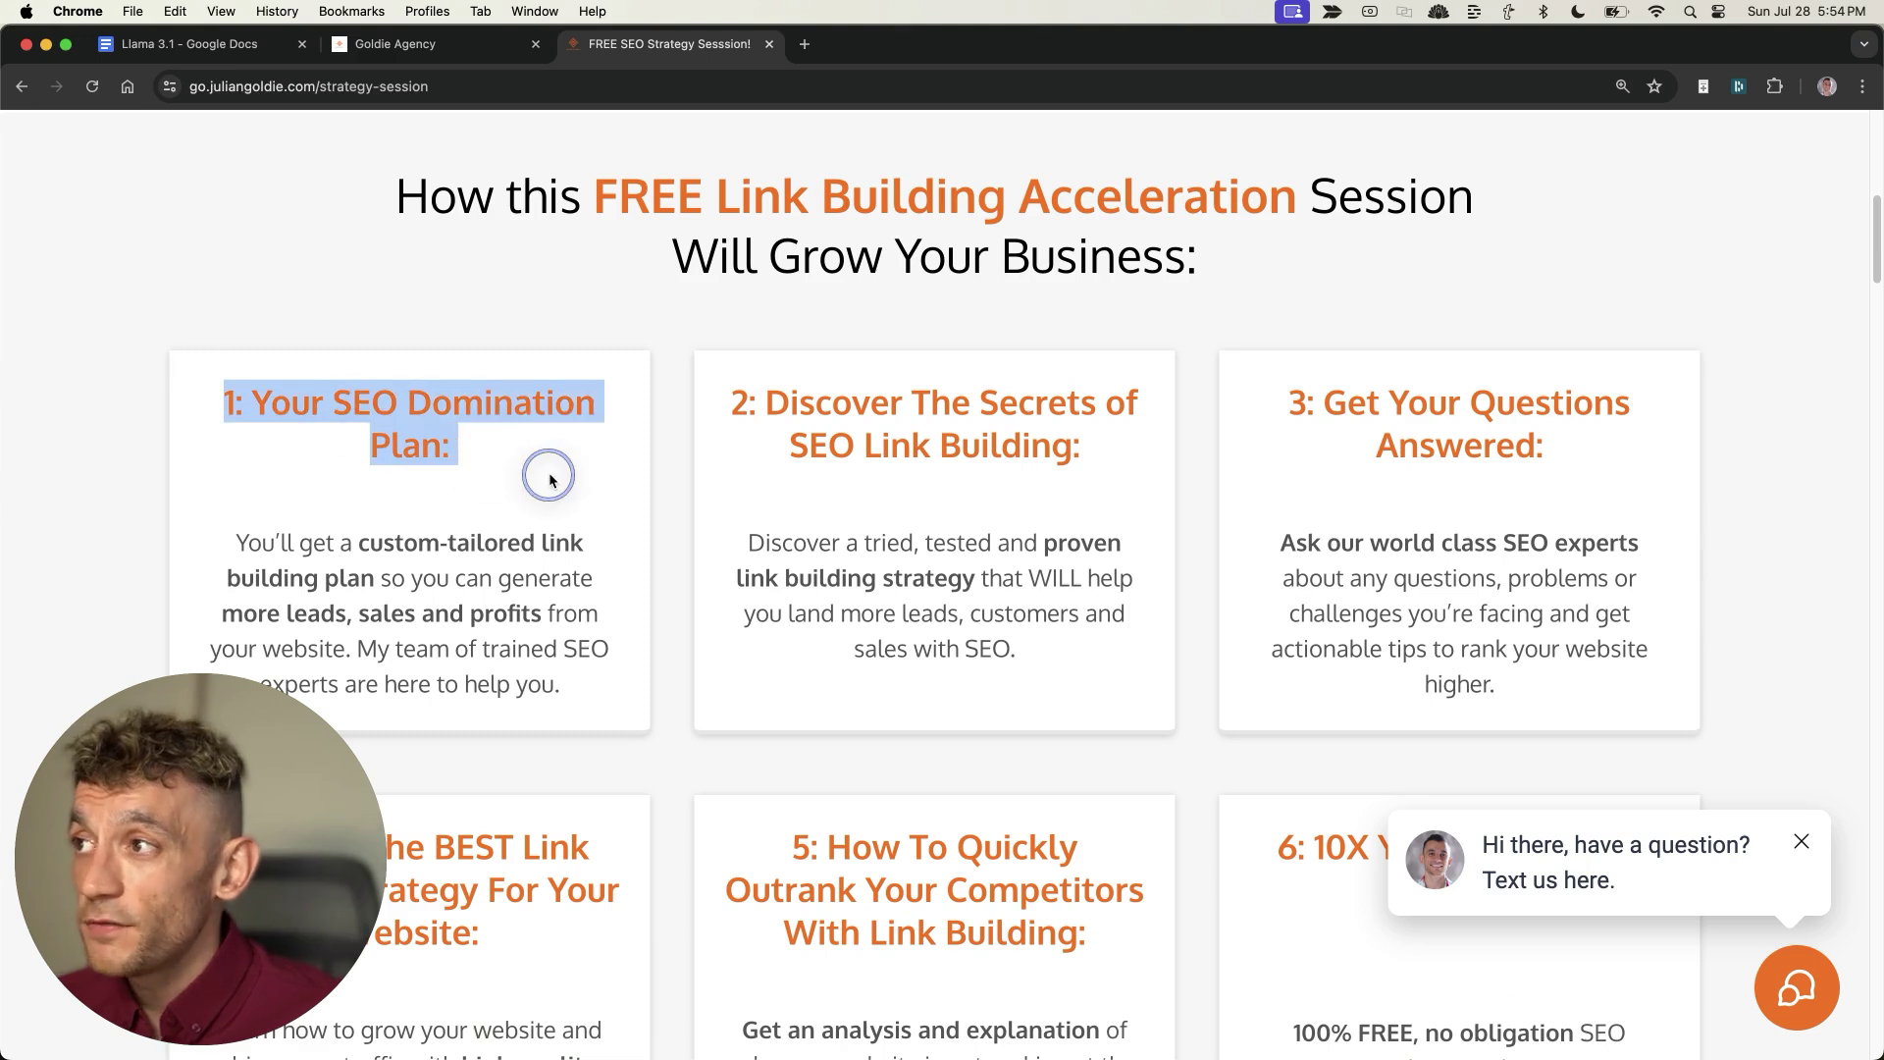
click(721, 411)
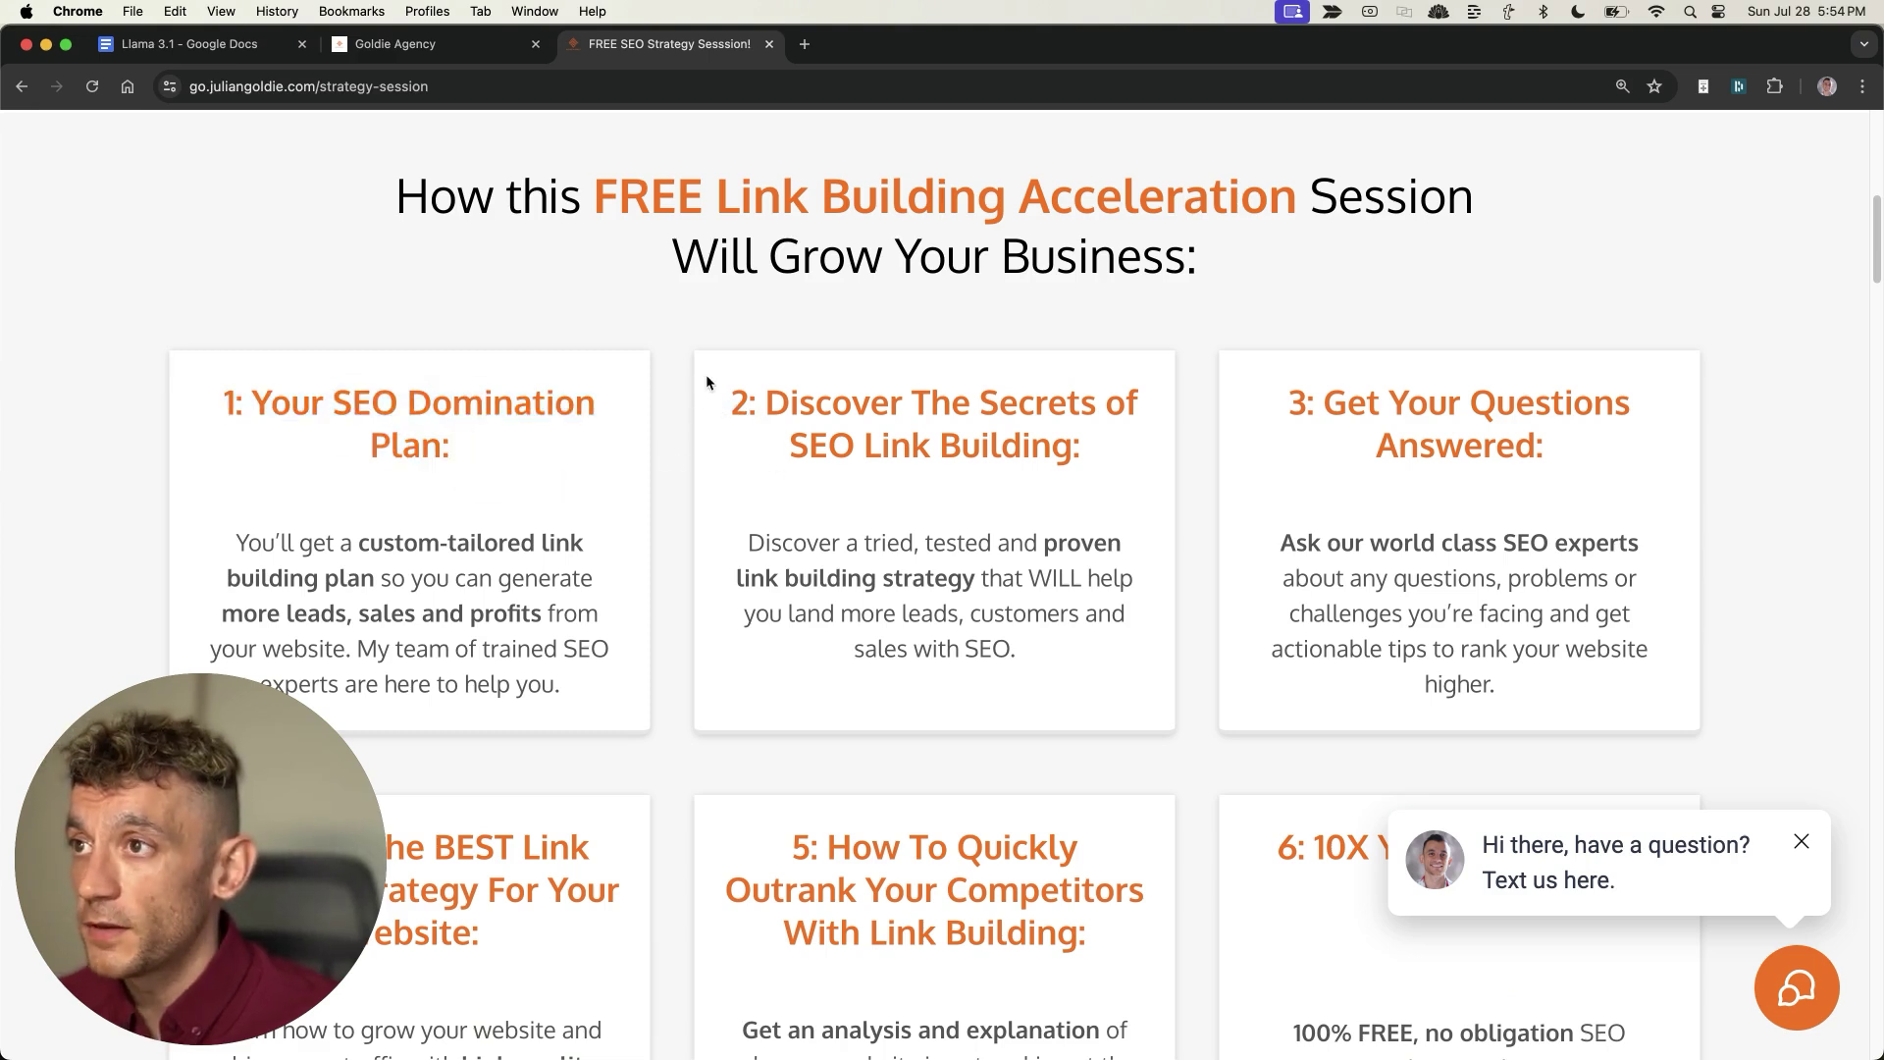
Highlight the second benefit, Get Your Questions Answered and How To Quickly Outrank headings
drag(707, 378, 1010, 492)
scroll(1239, 448, down, 1)
drag(1283, 393, 1552, 445)
scroll(1312, 530, down, 6)
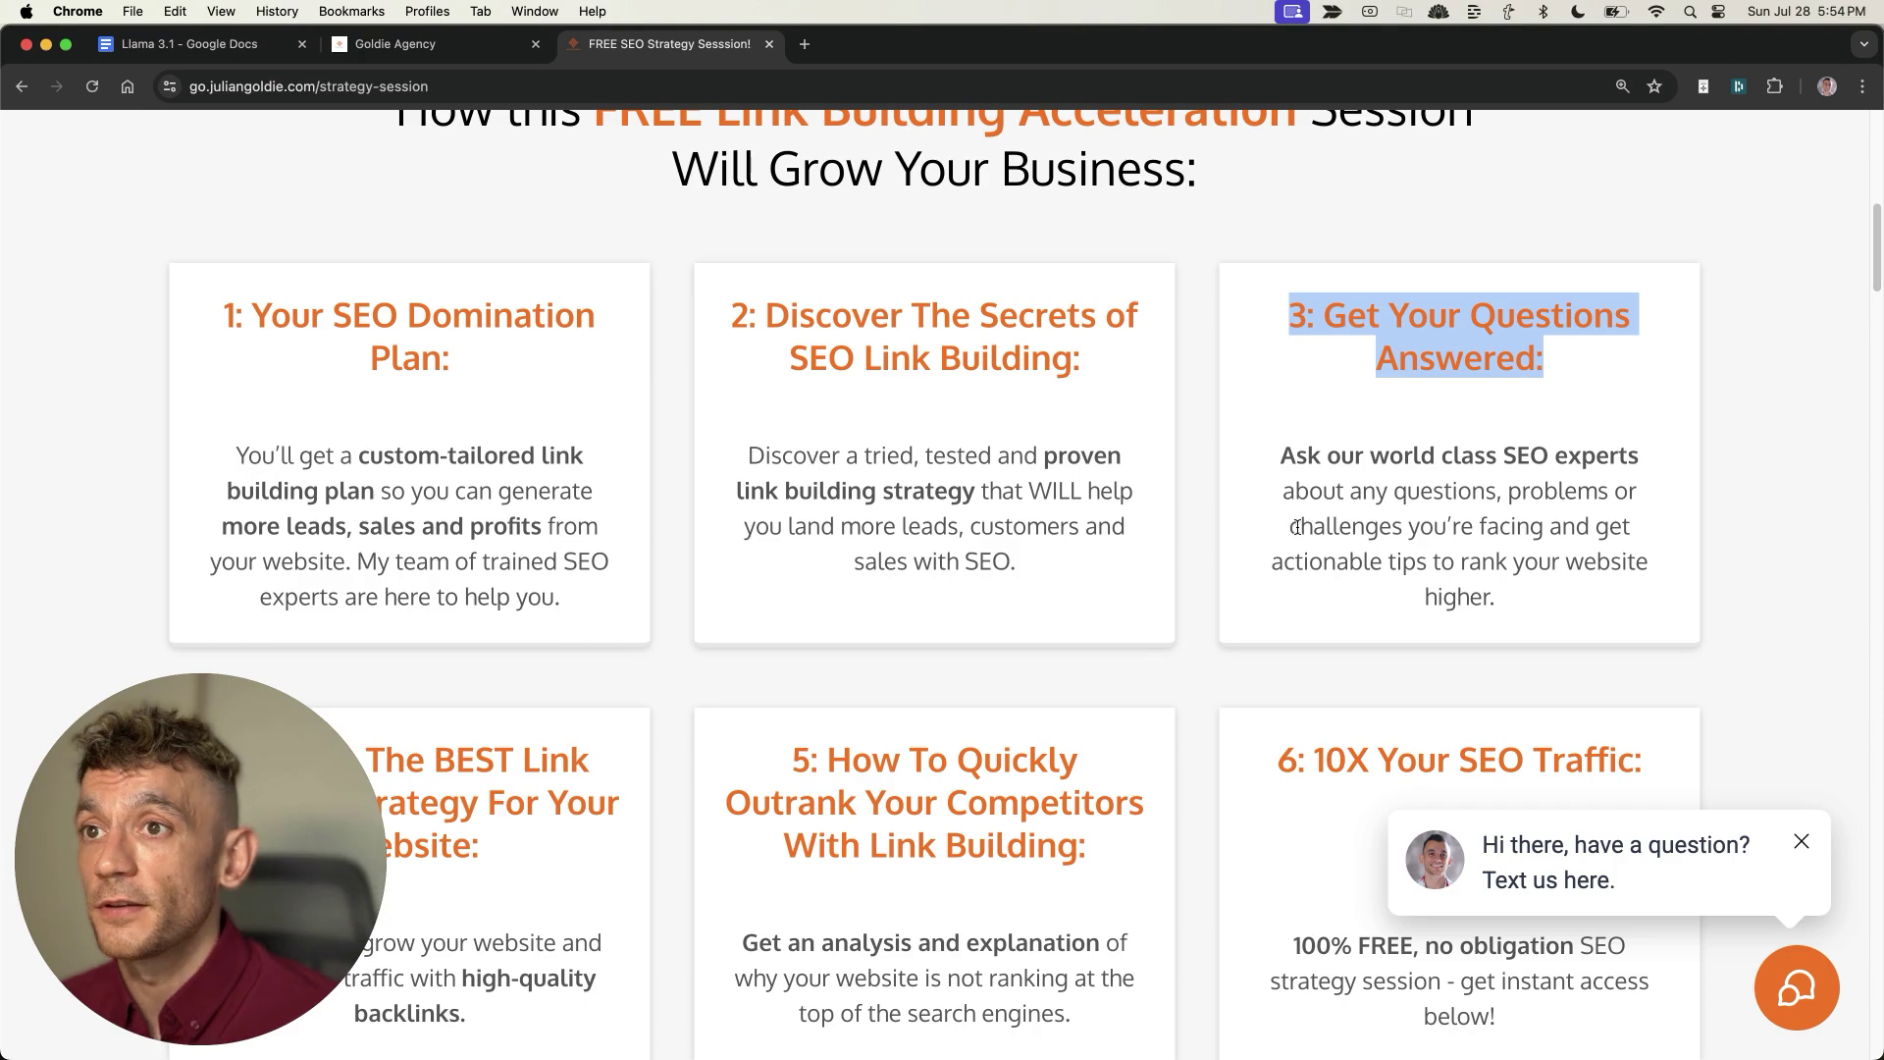
scroll(1310, 542, up, 4)
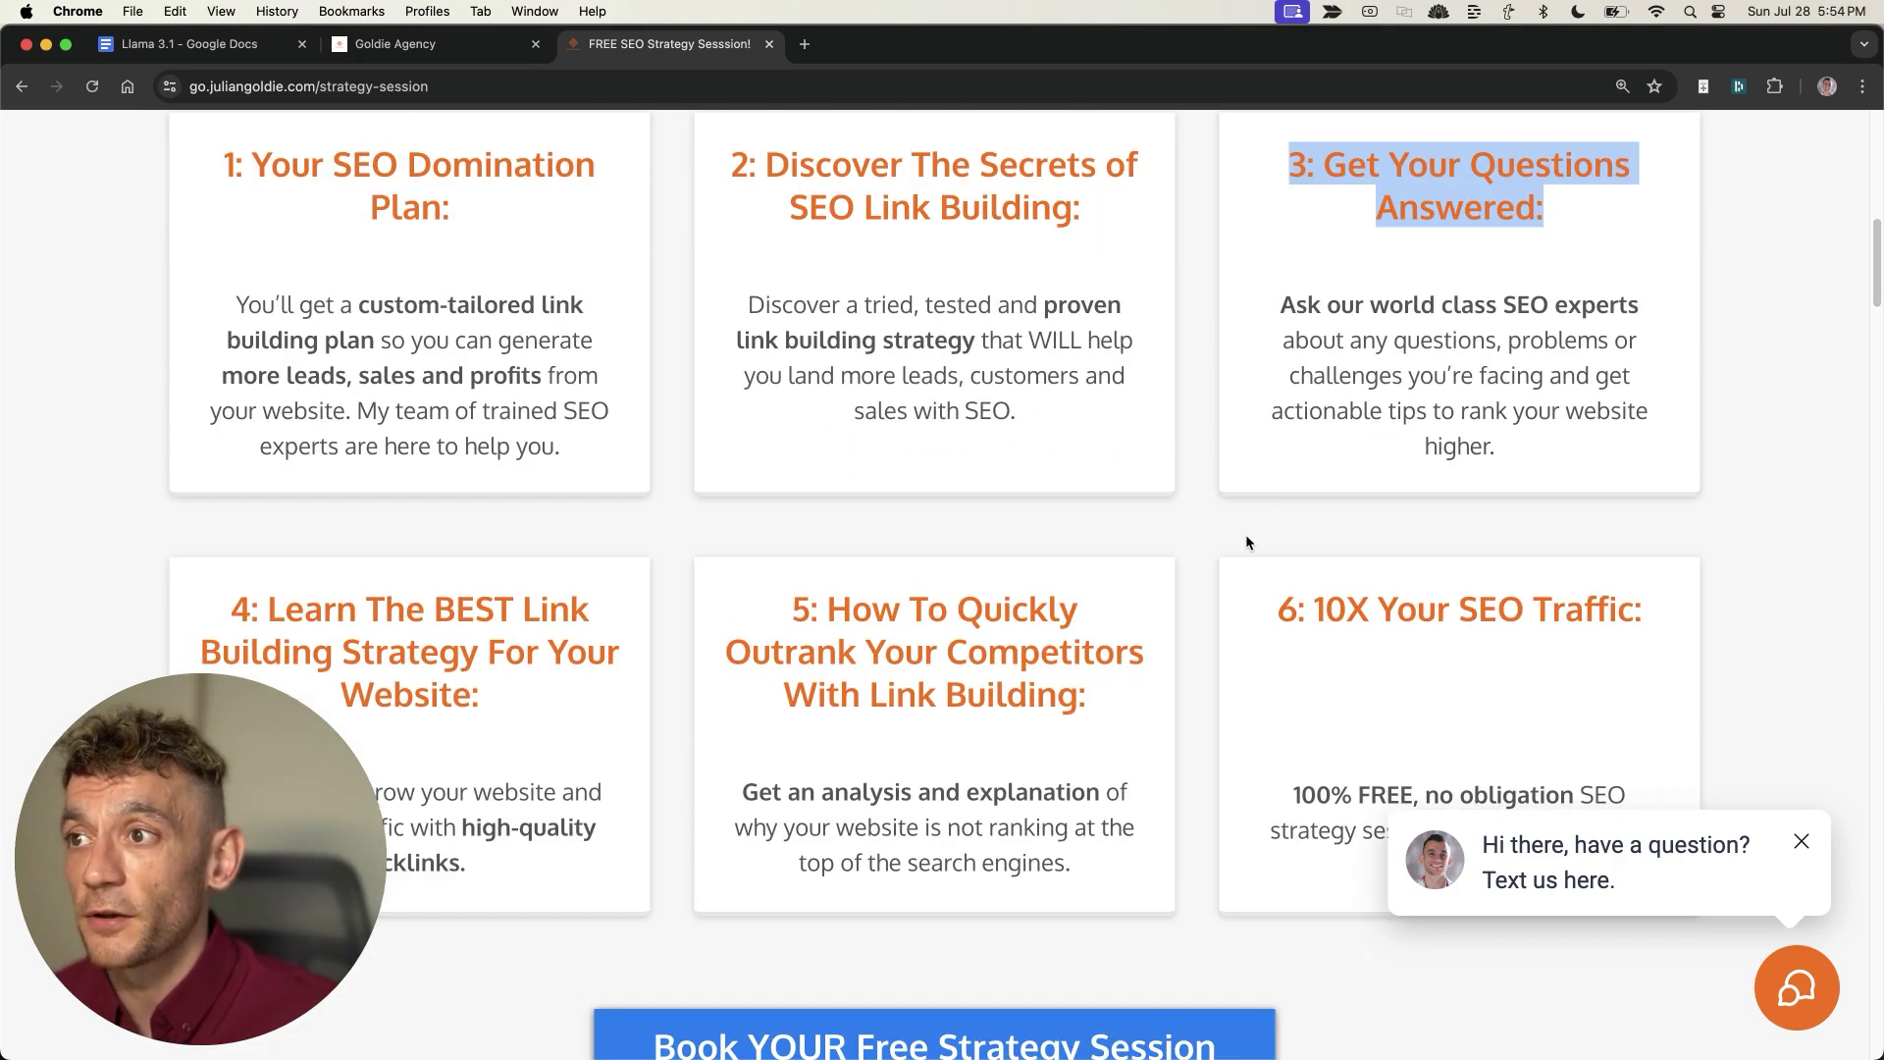
click(1040, 608)
drag(744, 625, 1136, 706)
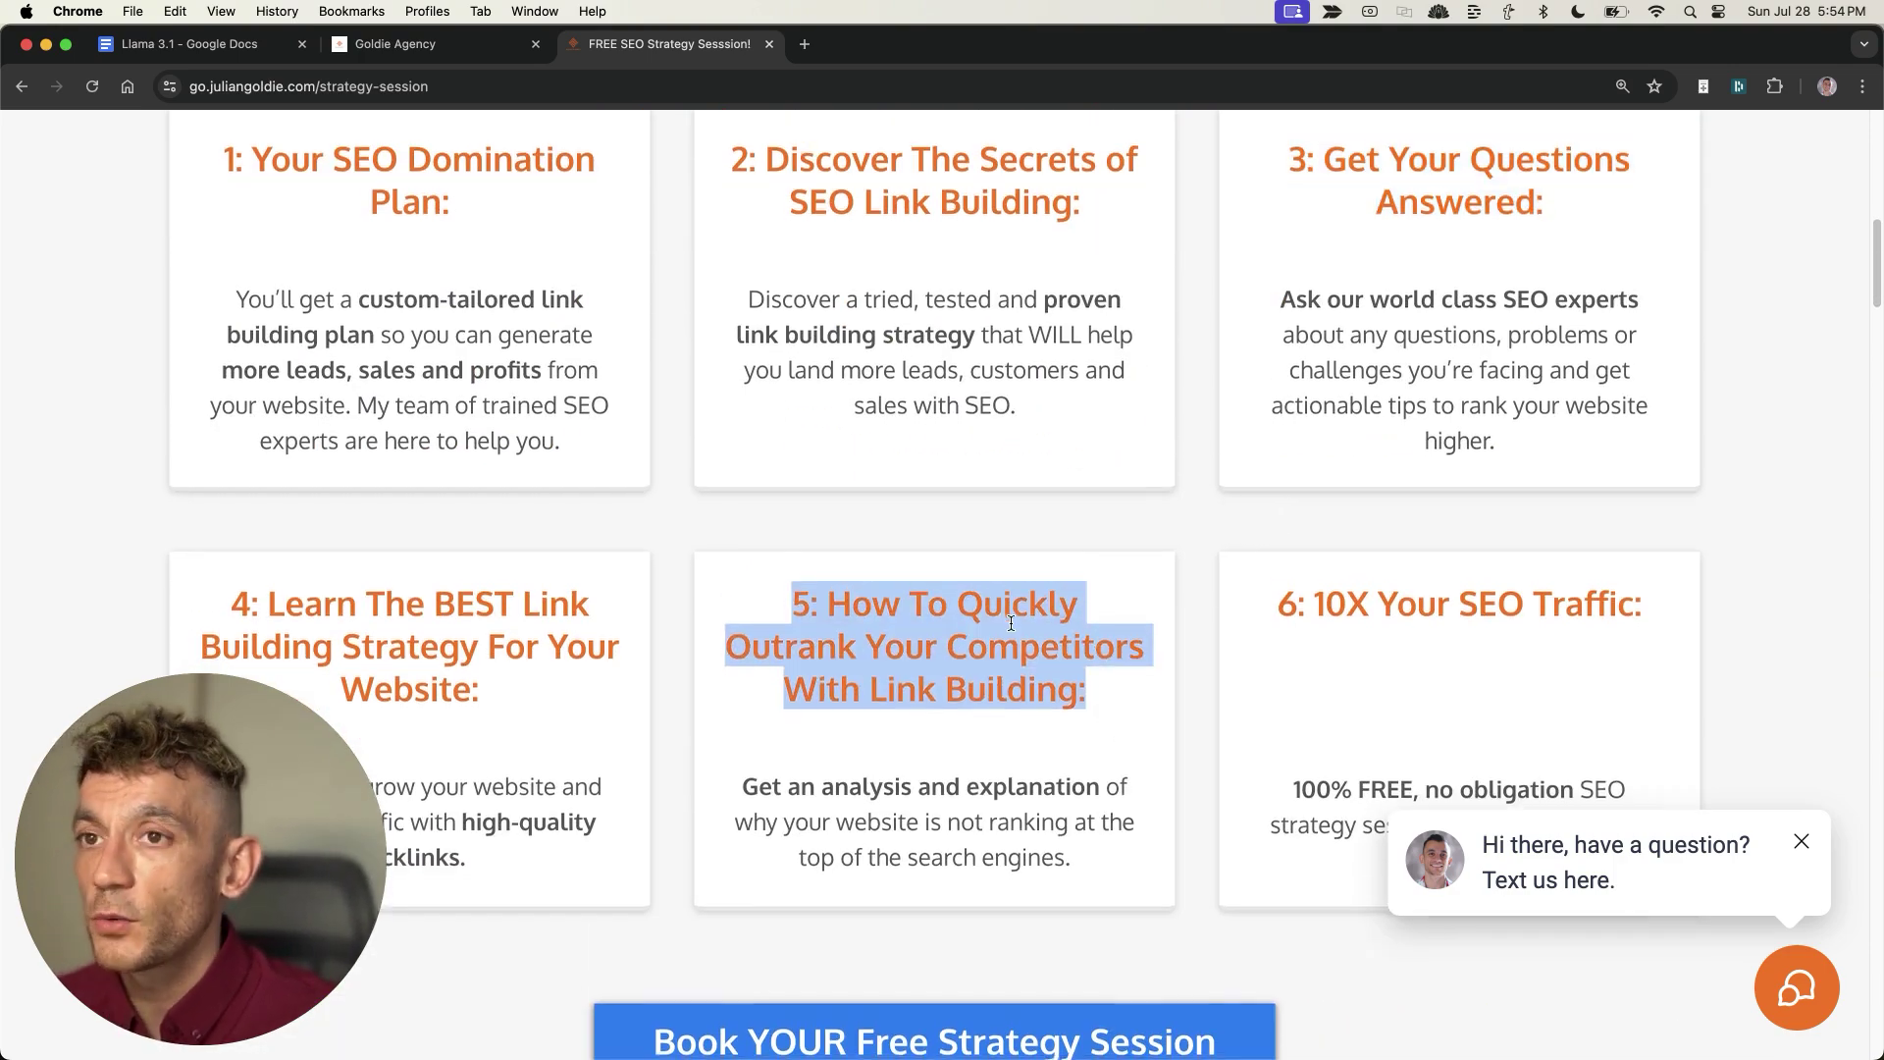
Scroll through the rest of the strategy session offer and back up
scroll(1009, 644, down, 1)
scroll(1009, 645, up, 15)
scroll(1008, 647, down, 18)
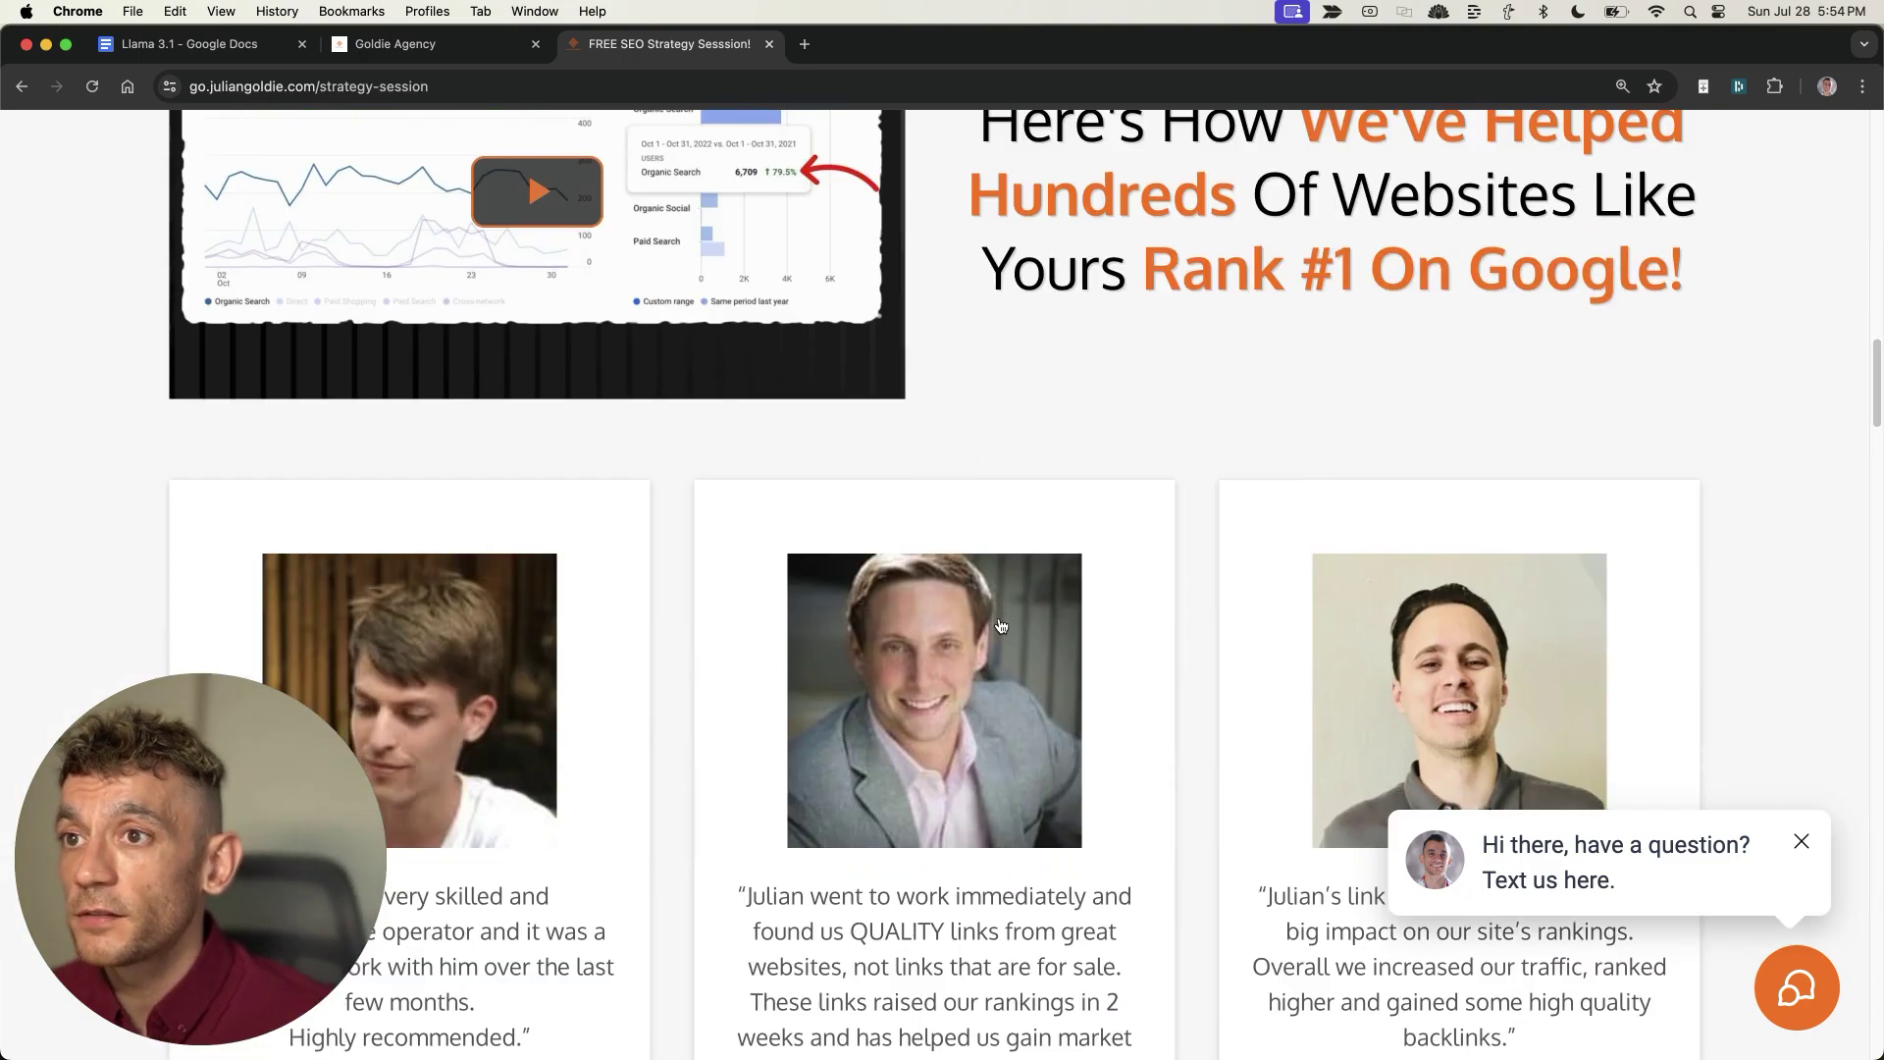
scroll(1087, 742, down, 20)
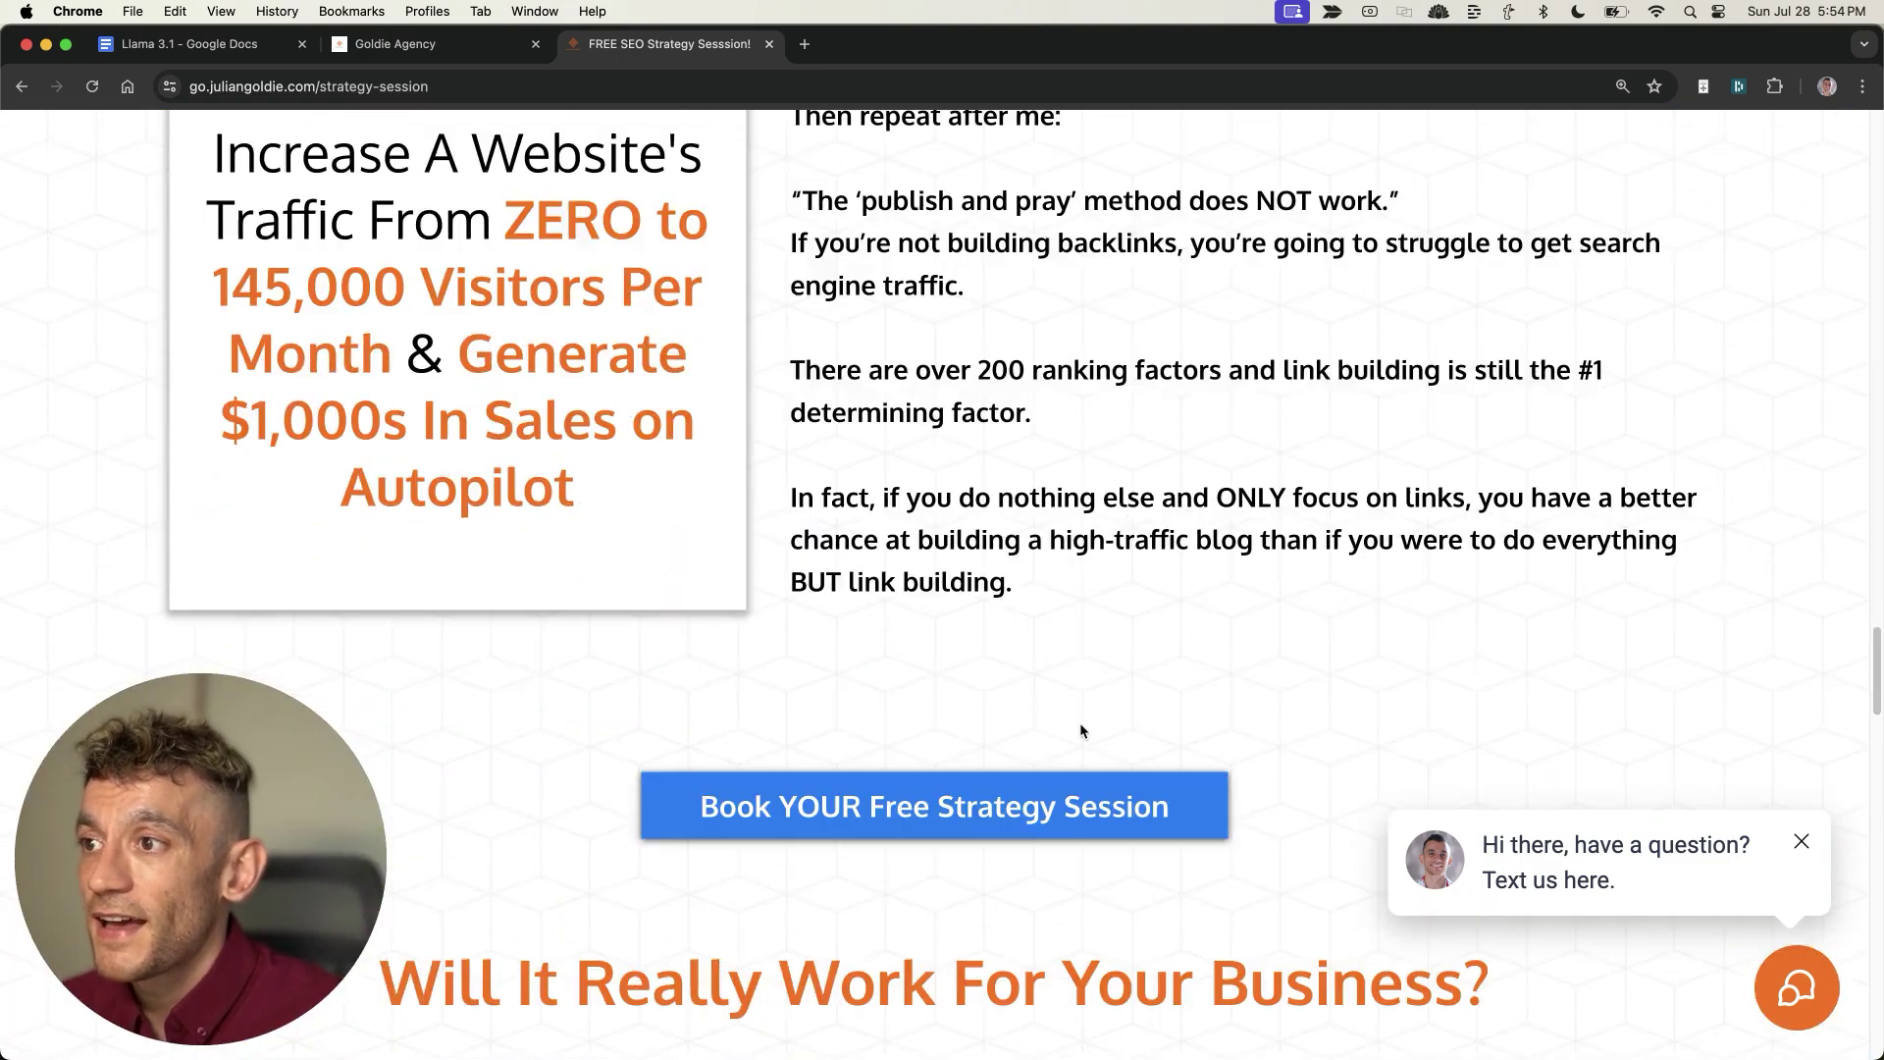
scroll(1081, 731, down, 12)
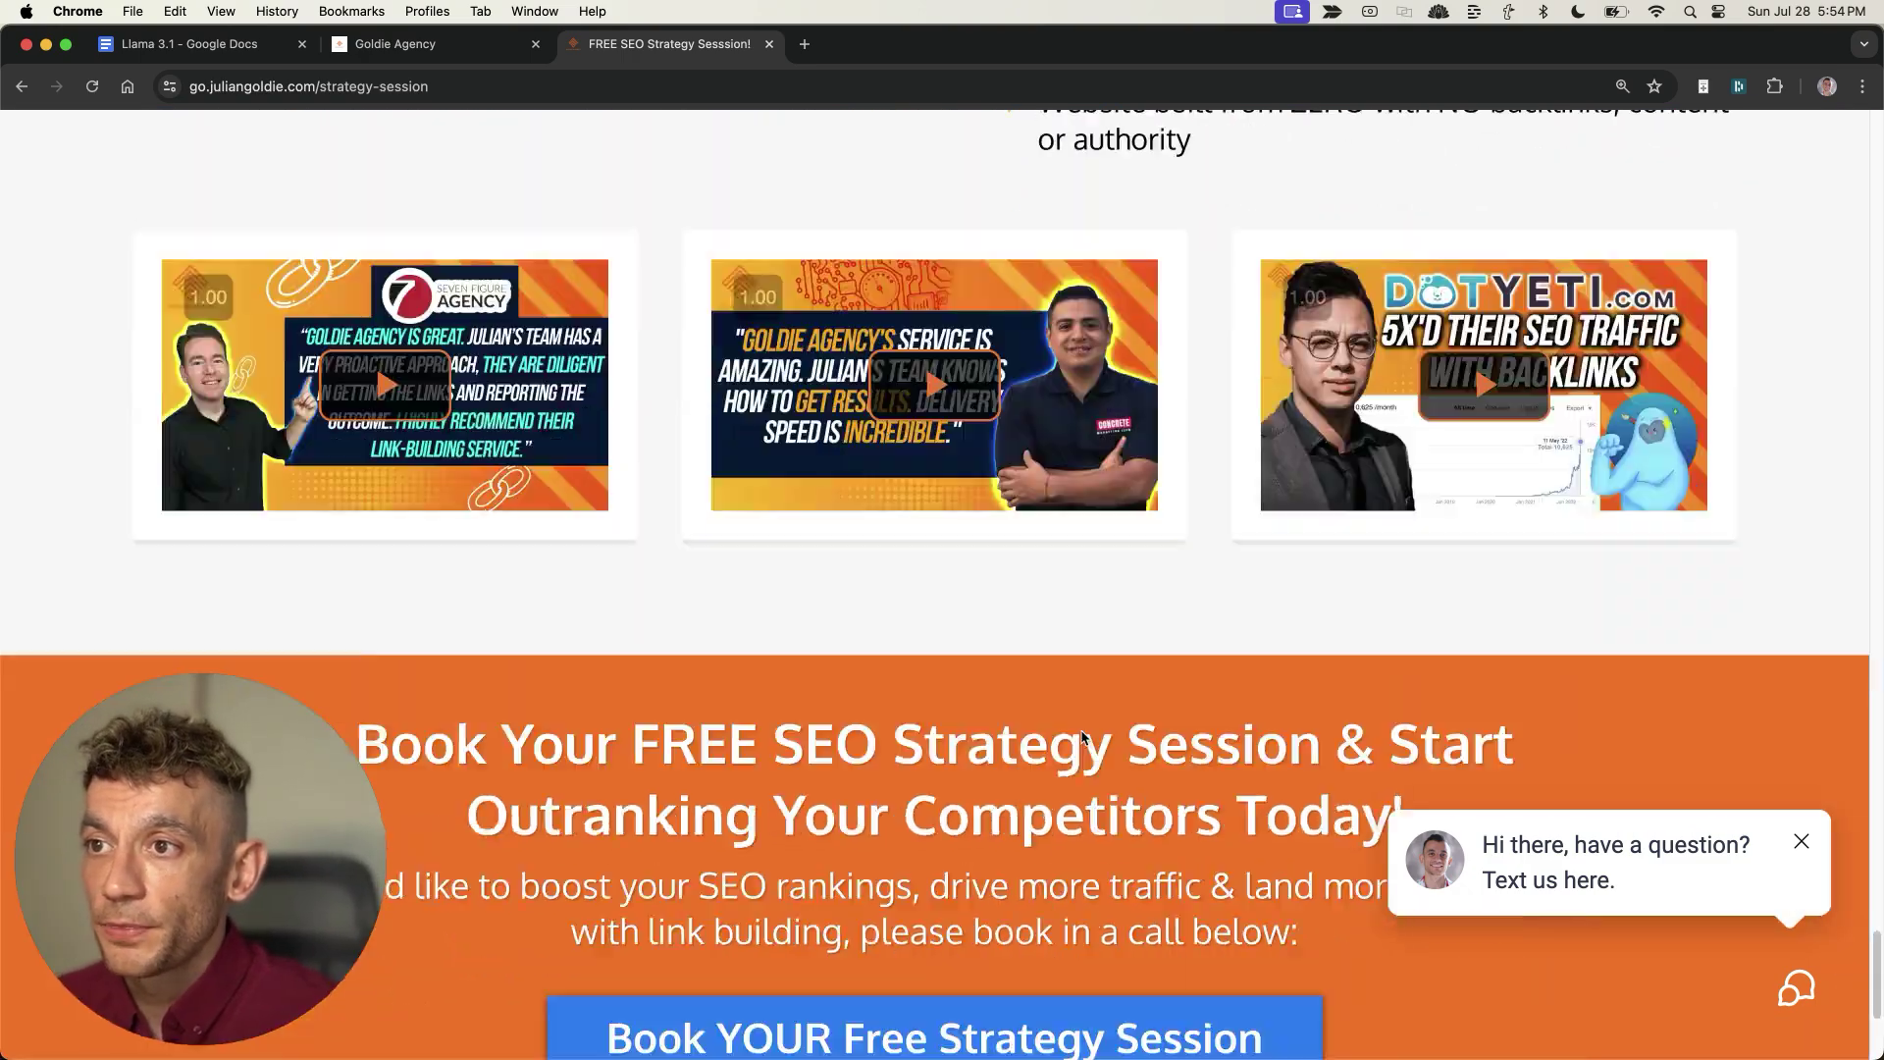
scroll(1081, 731, up, 12)
scroll(1079, 731, up, 20)
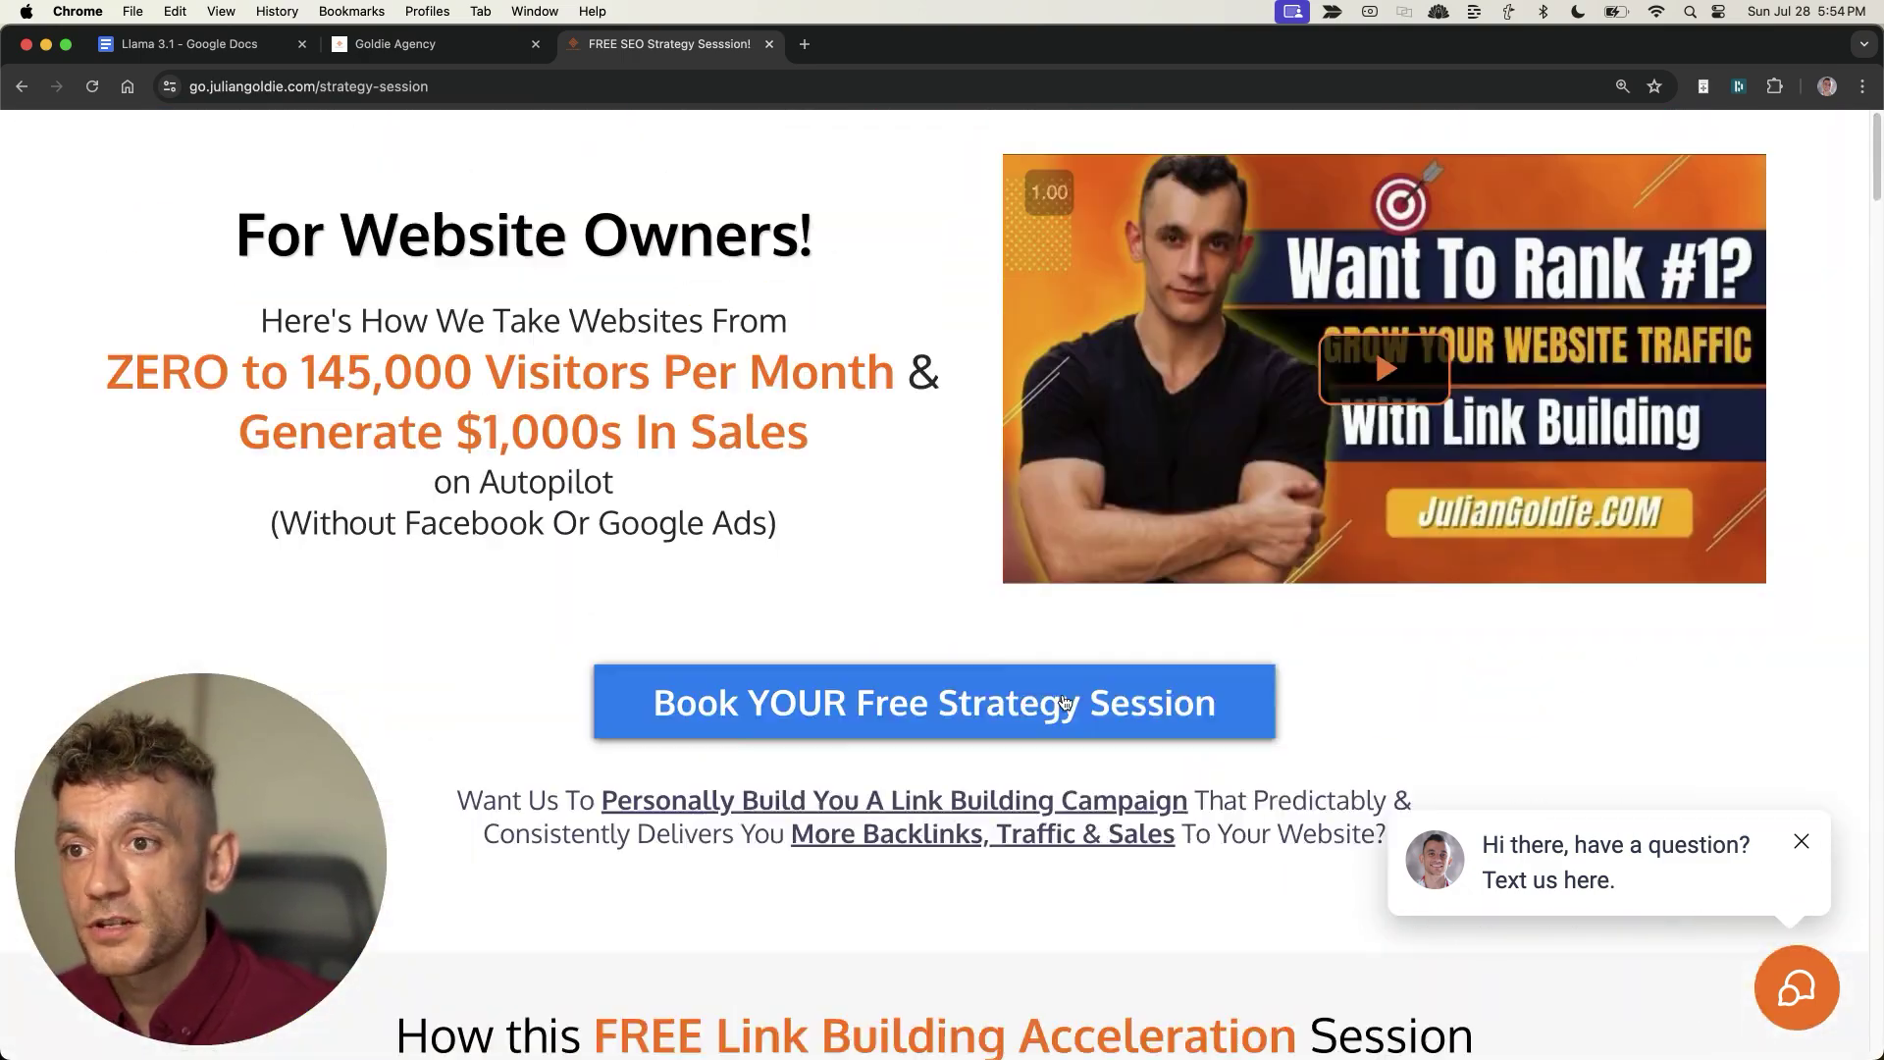